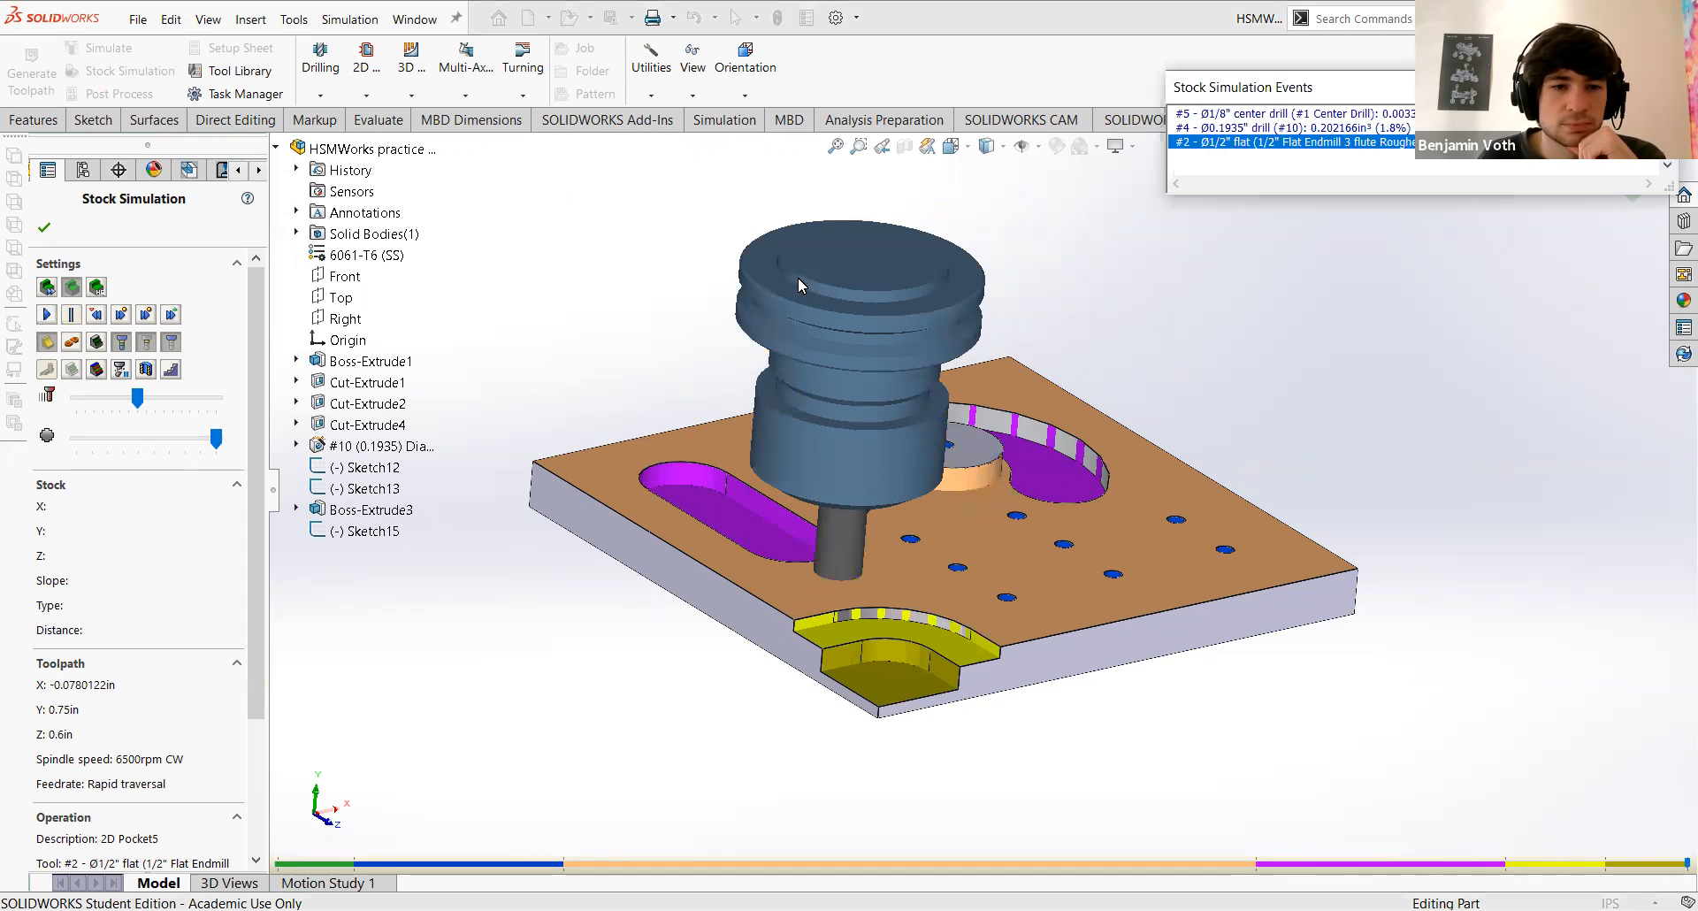
Step: Close the stock simulation and clear the selection of the drilling and pocket operations
{"action": "middle_click_drag", "start_coordinate": [1167, 326], "coordinate": [773, 283]}
{"action": "left_click", "coordinate": [45, 228]}
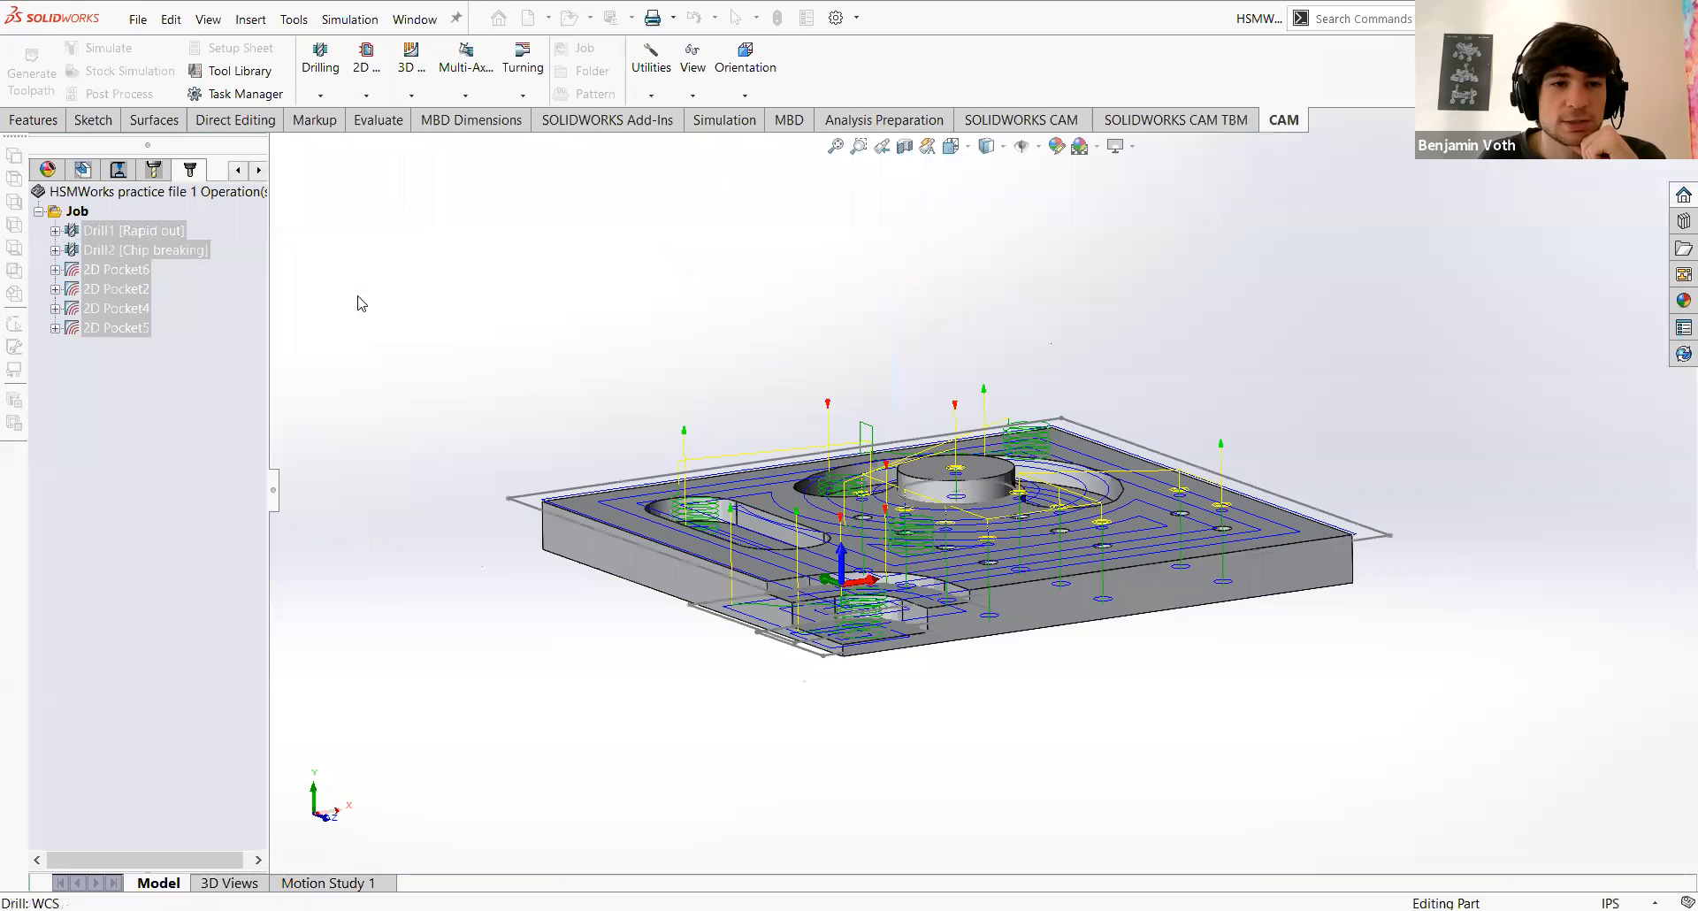
{"action": "middle_click_drag", "start_coordinate": [834, 296], "coordinate": [884, 352]}
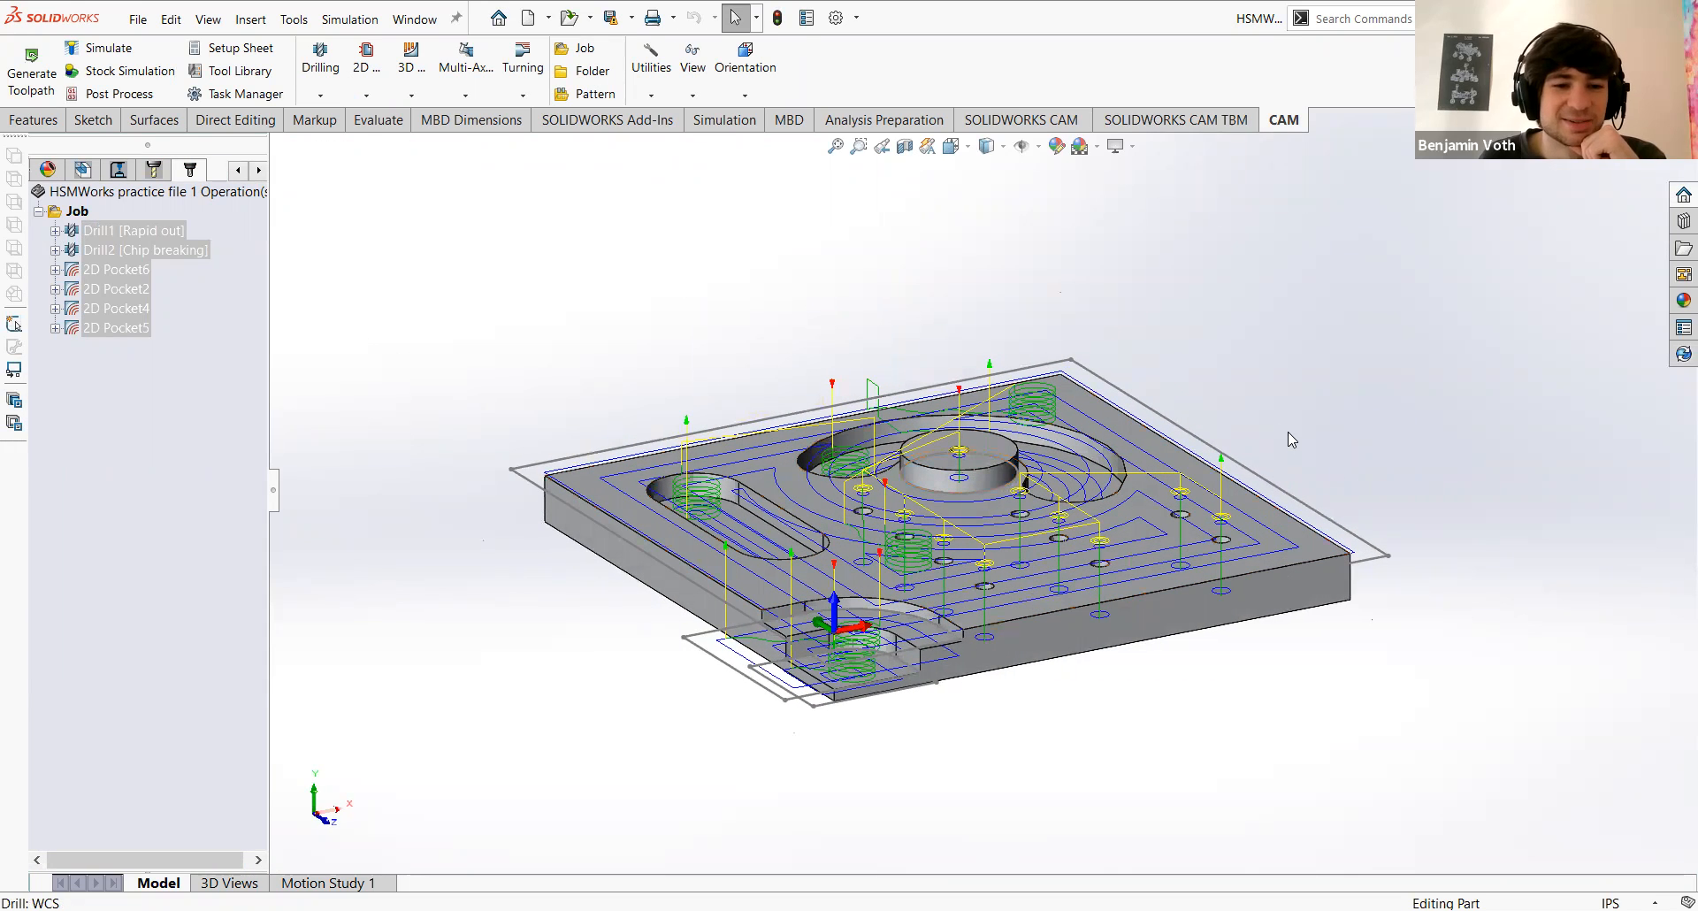
{"action": "left_click", "coordinate": [174, 303]}
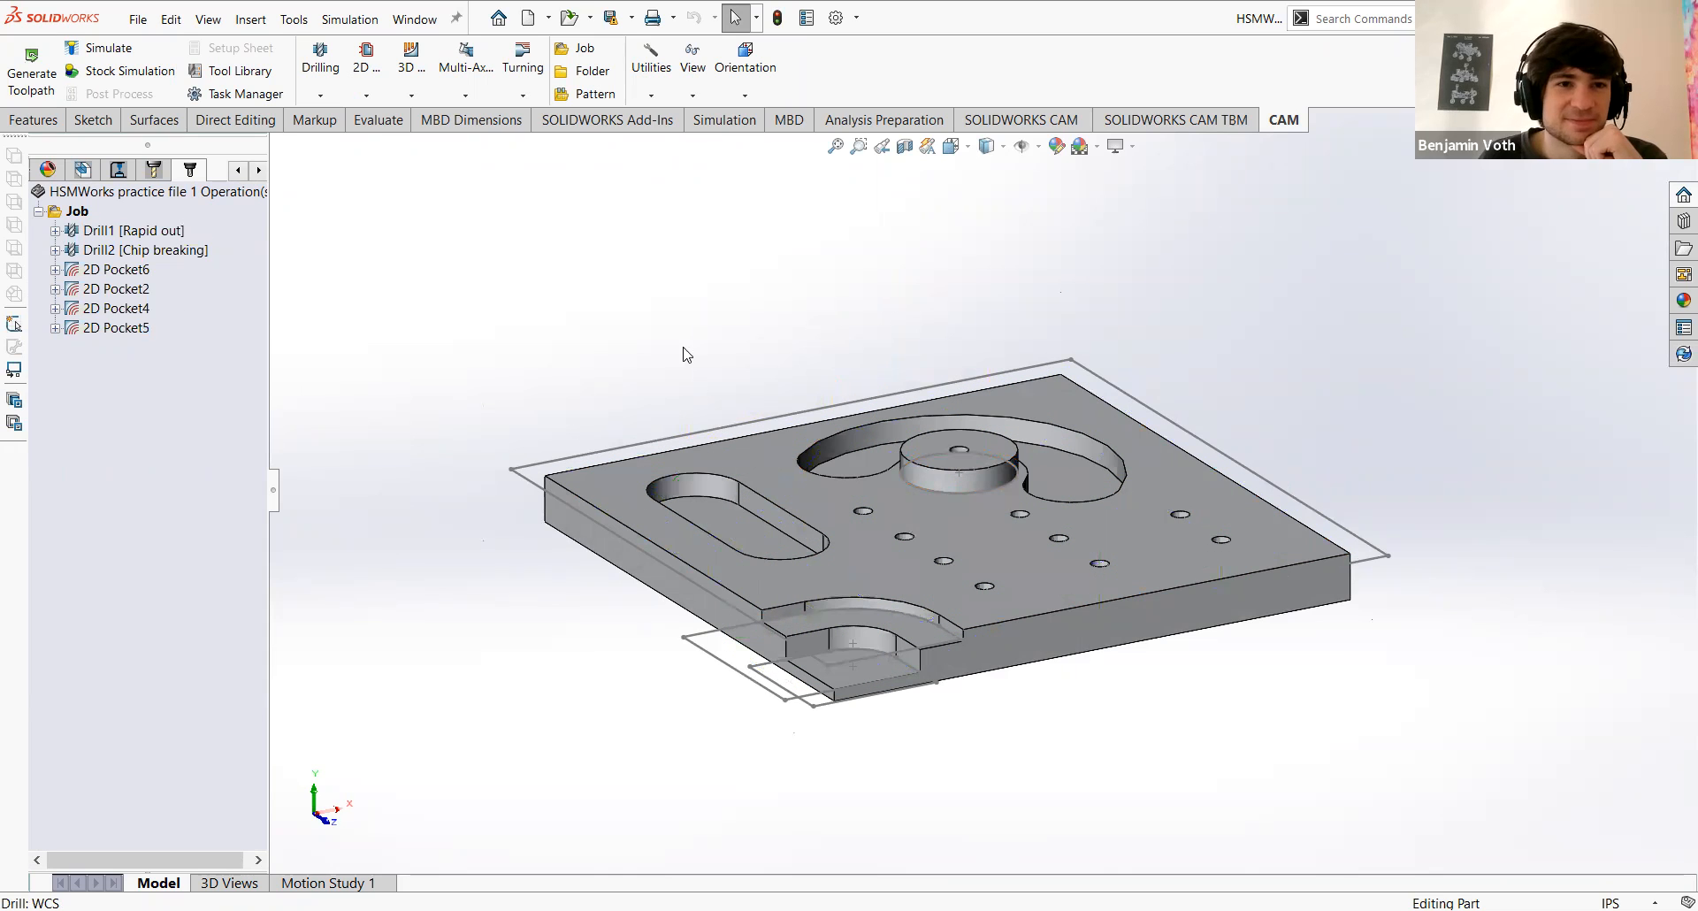
{"action": "scroll", "coordinate": [1056, 512], "scroll_direction": "up", "scroll_amount": 1}
{"action": "scroll", "coordinate": [1055, 512], "scroll_direction": "down", "scroll_amount": 1}
{"action": "mouse_move", "coordinate": [1200, 391]}
{"action": "middle_mouse_down"}
{"action": "mouse_move", "coordinate": [1171, 383]}
{"action": "mouse_move", "coordinate": [1190, 392]}
{"action": "middle_mouse_up"}
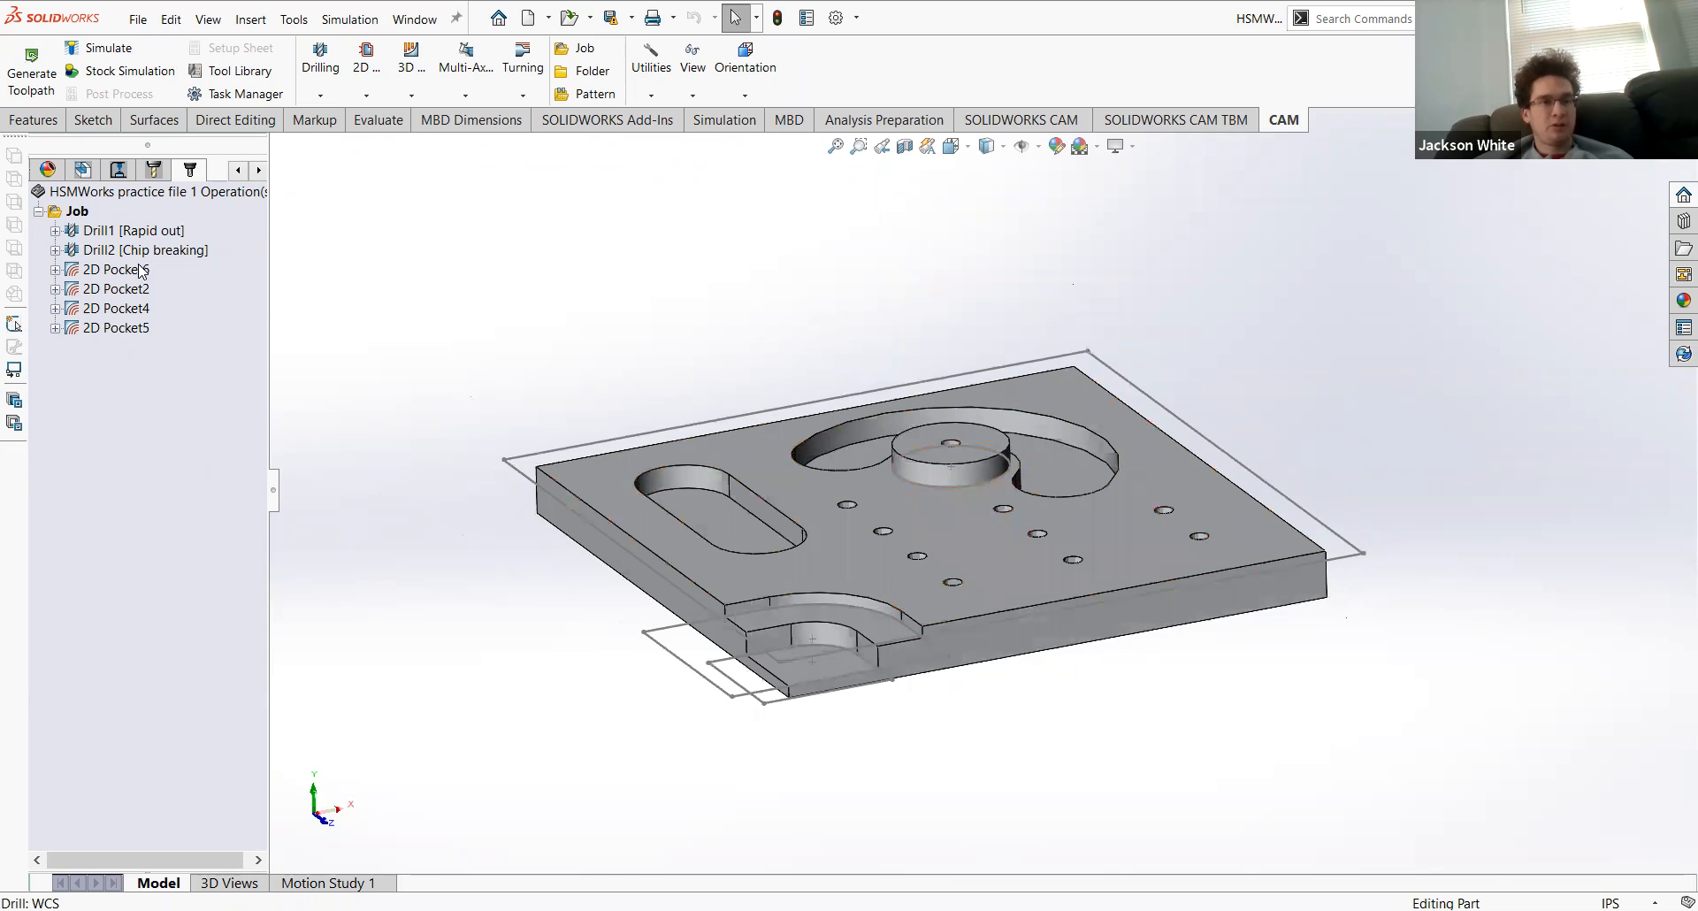
{"action": "left_click", "coordinate": [38, 213]}
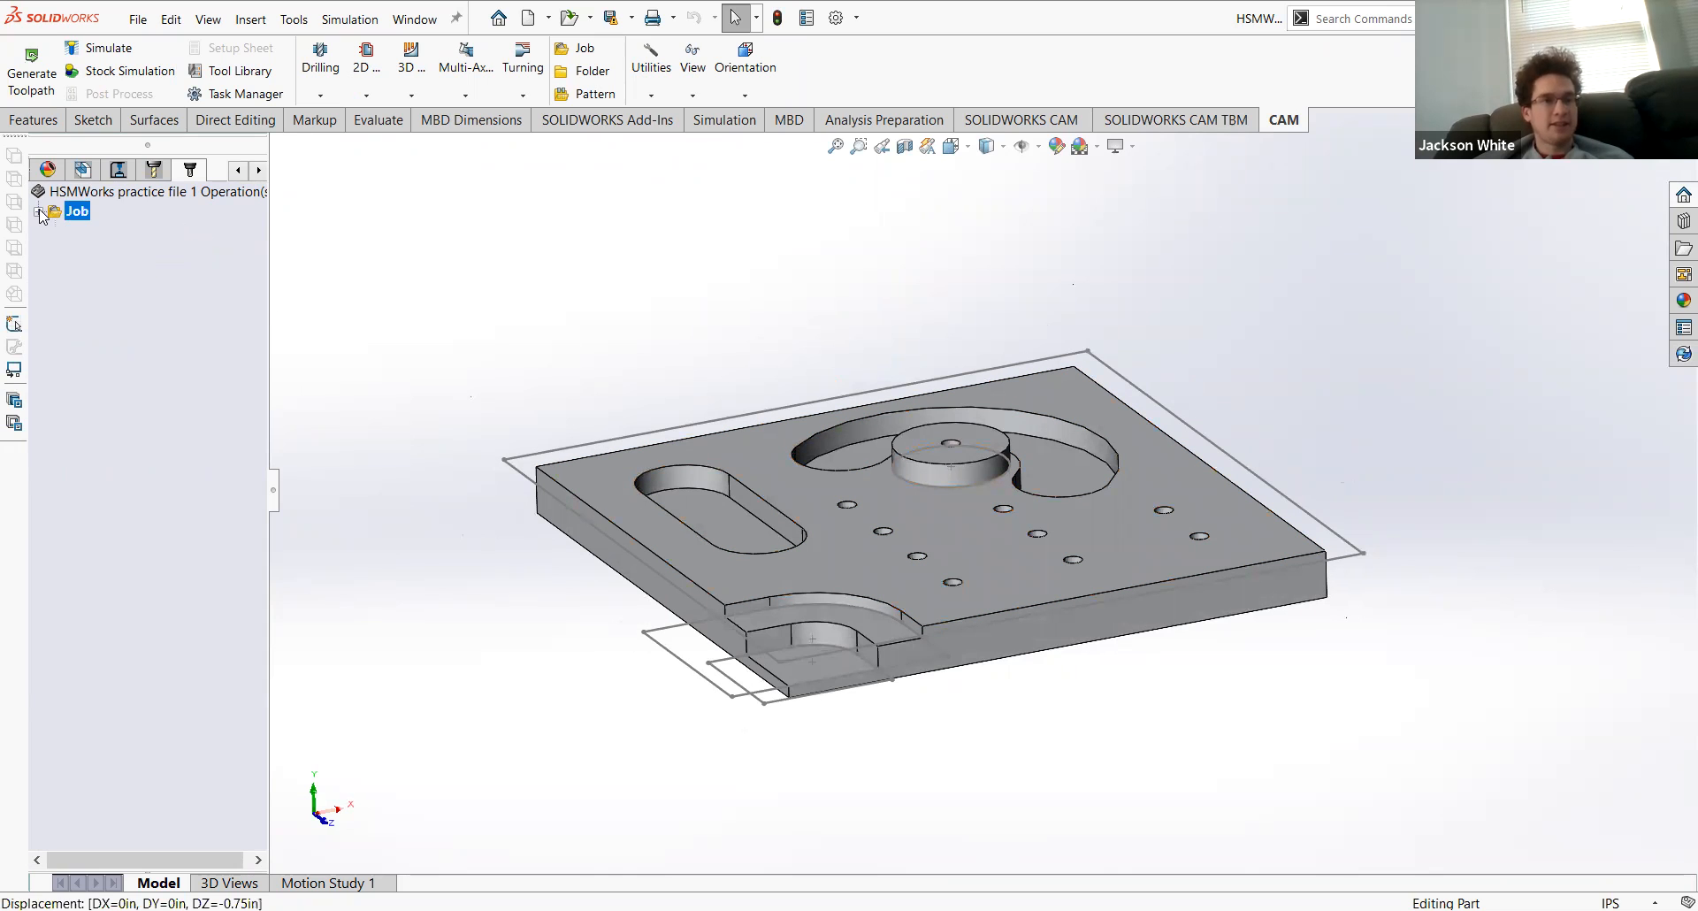
{"action": "left_click", "coordinate": [38, 212]}
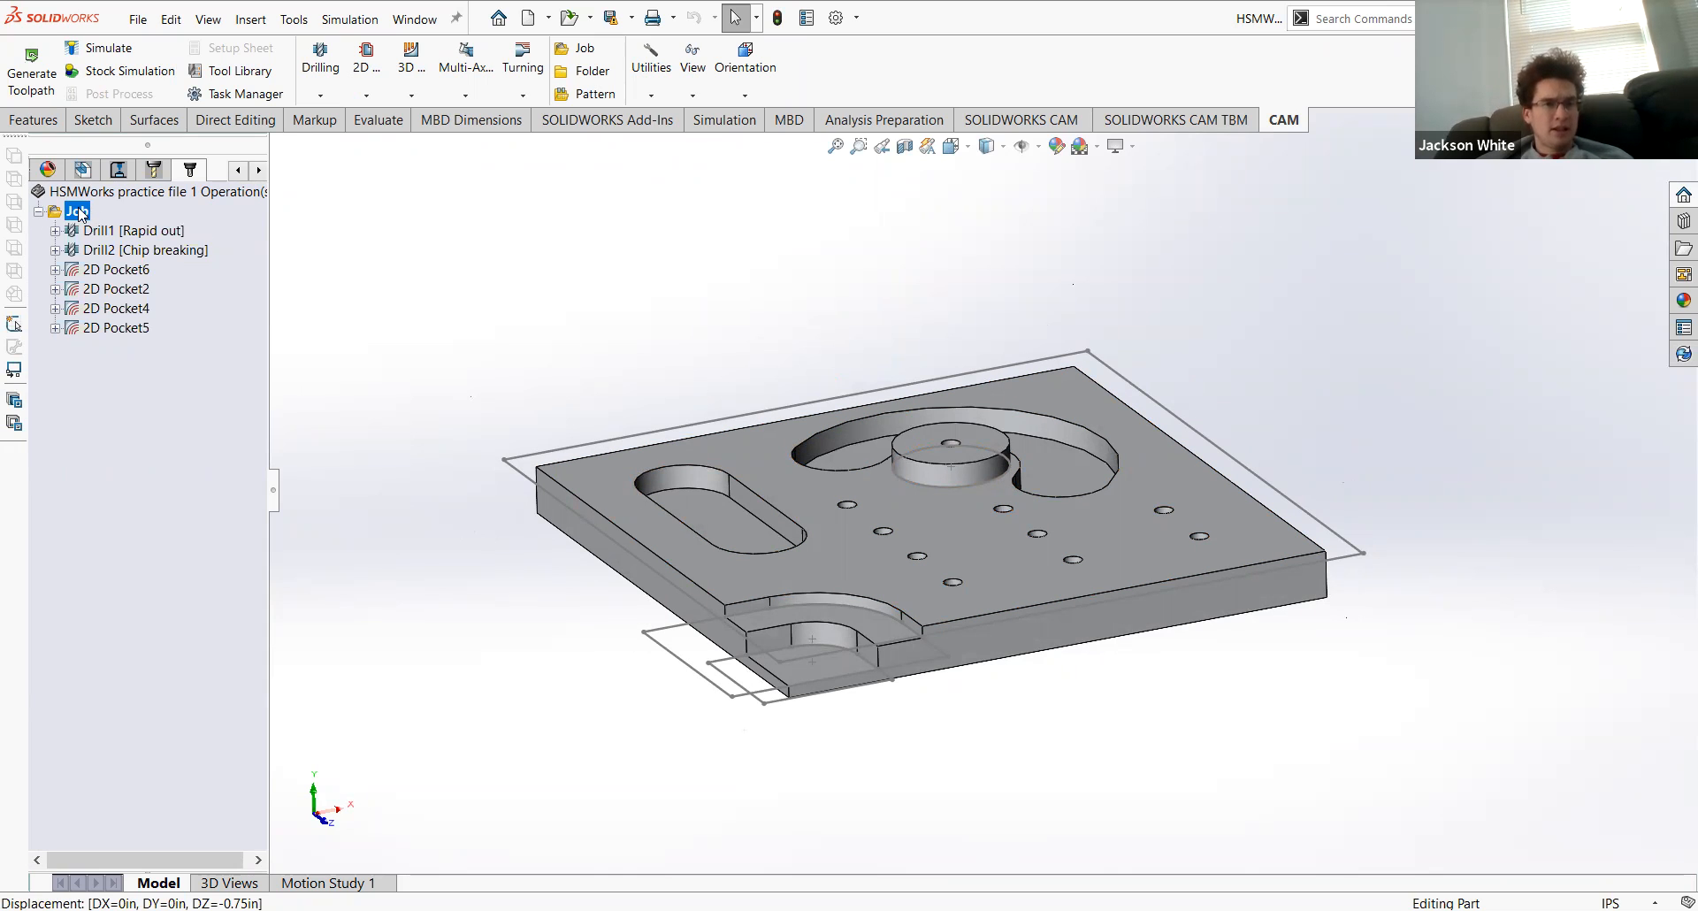
{"action": "right_click", "coordinate": [78, 212]}
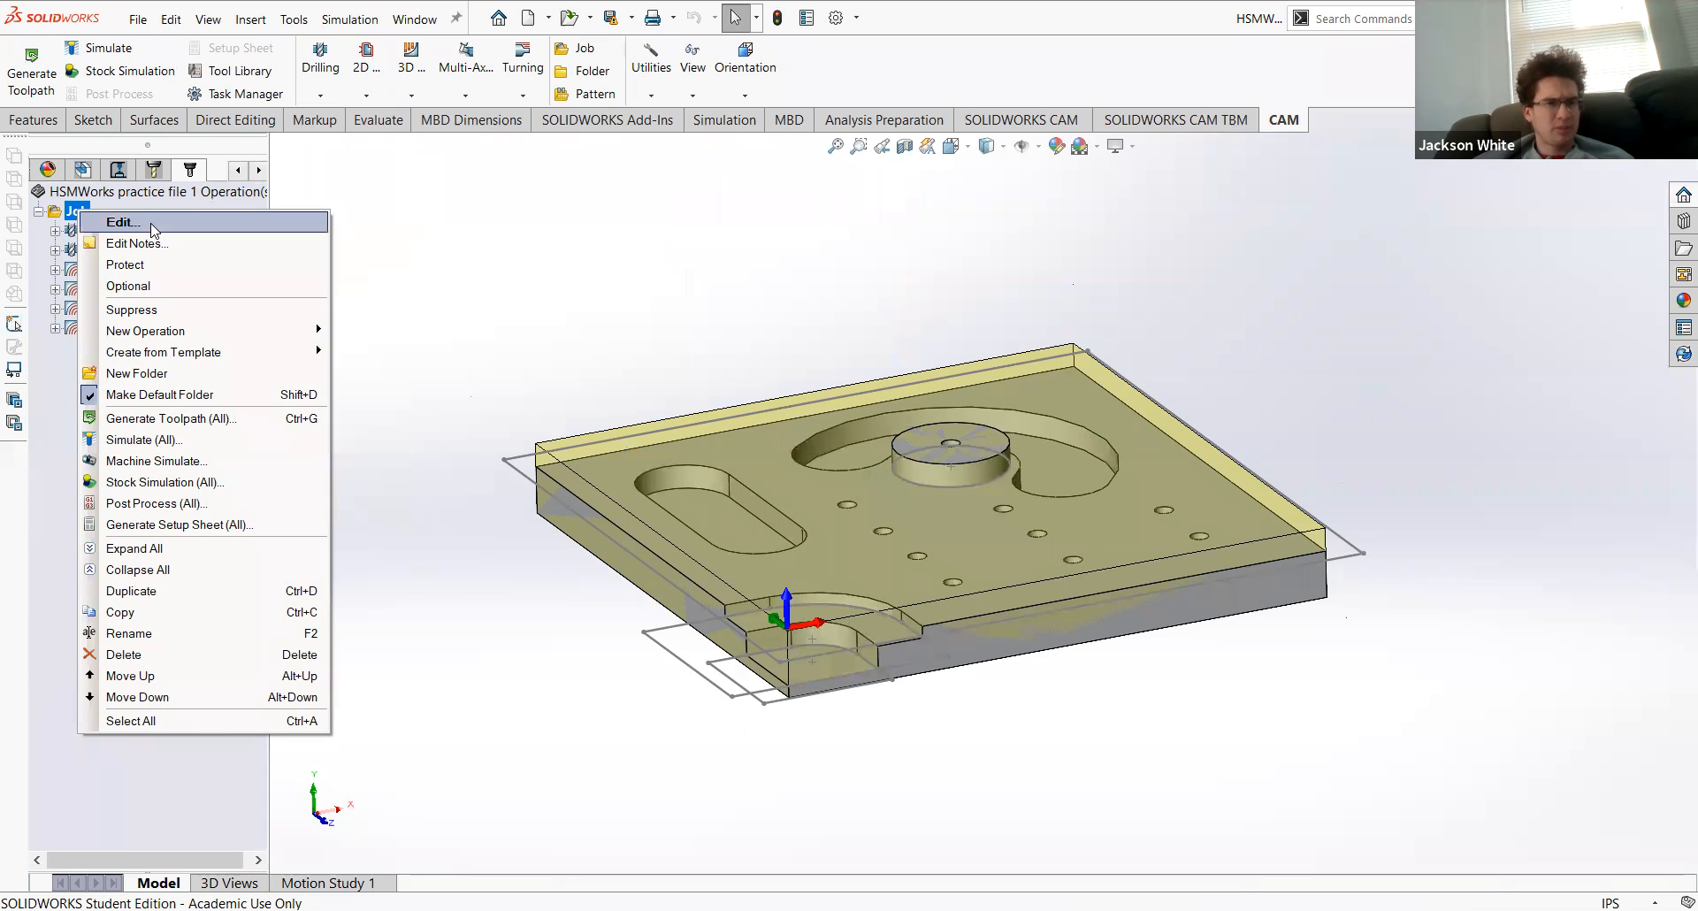
{"action": "left_click", "coordinate": [523, 280]}
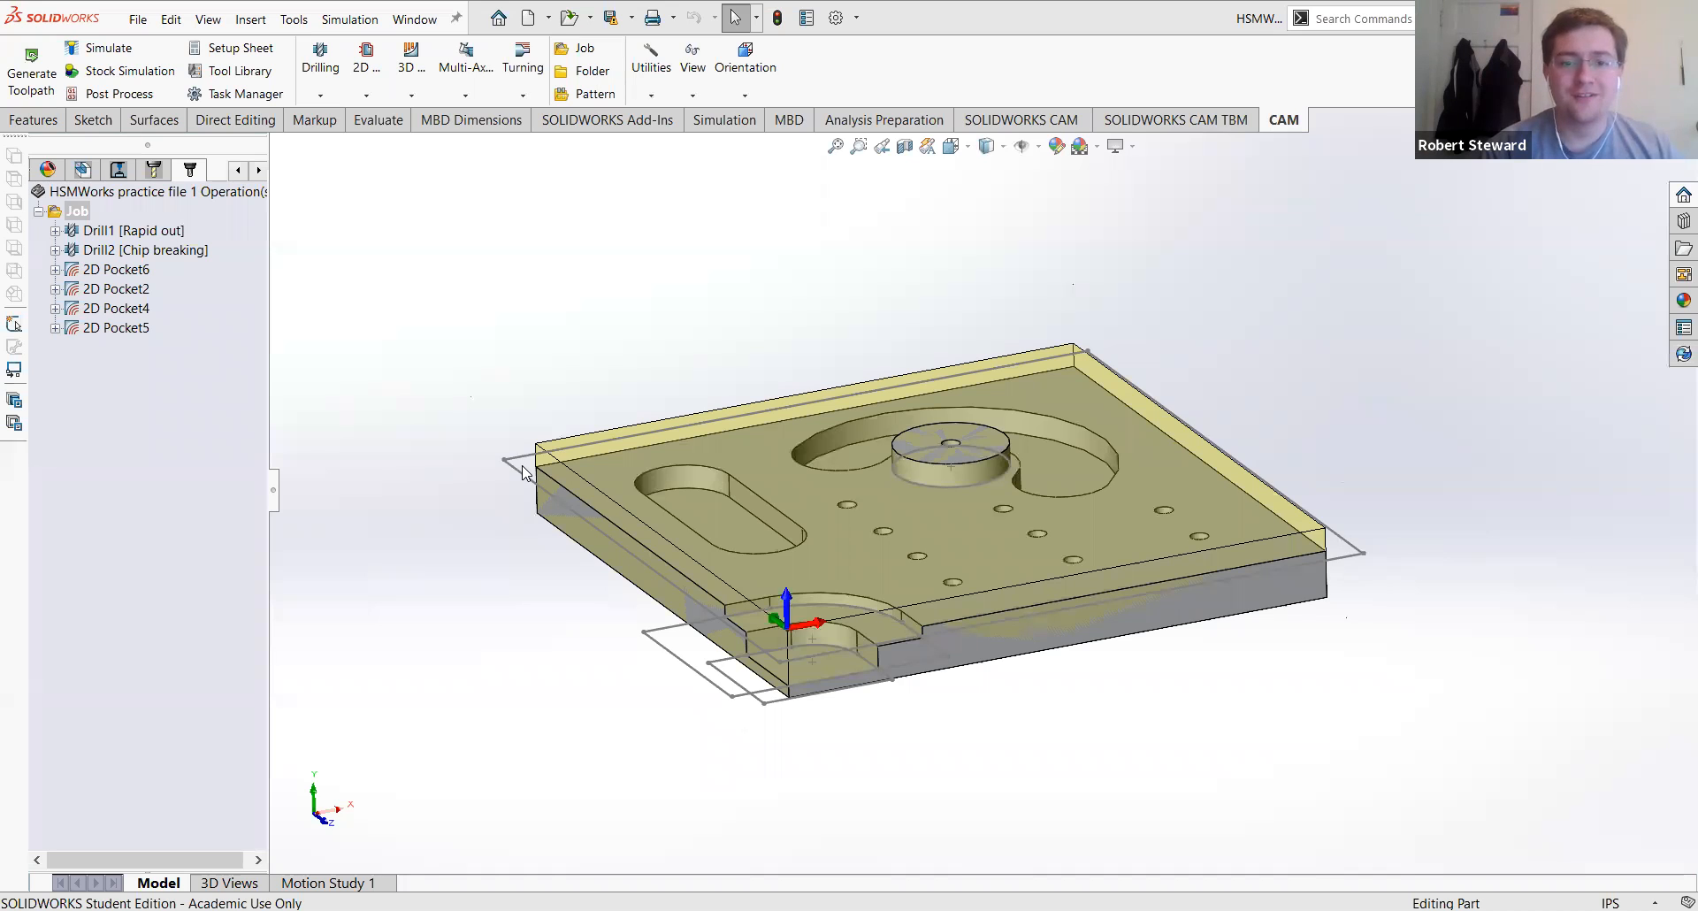
{"action": "right_click", "coordinate": [132, 382]}
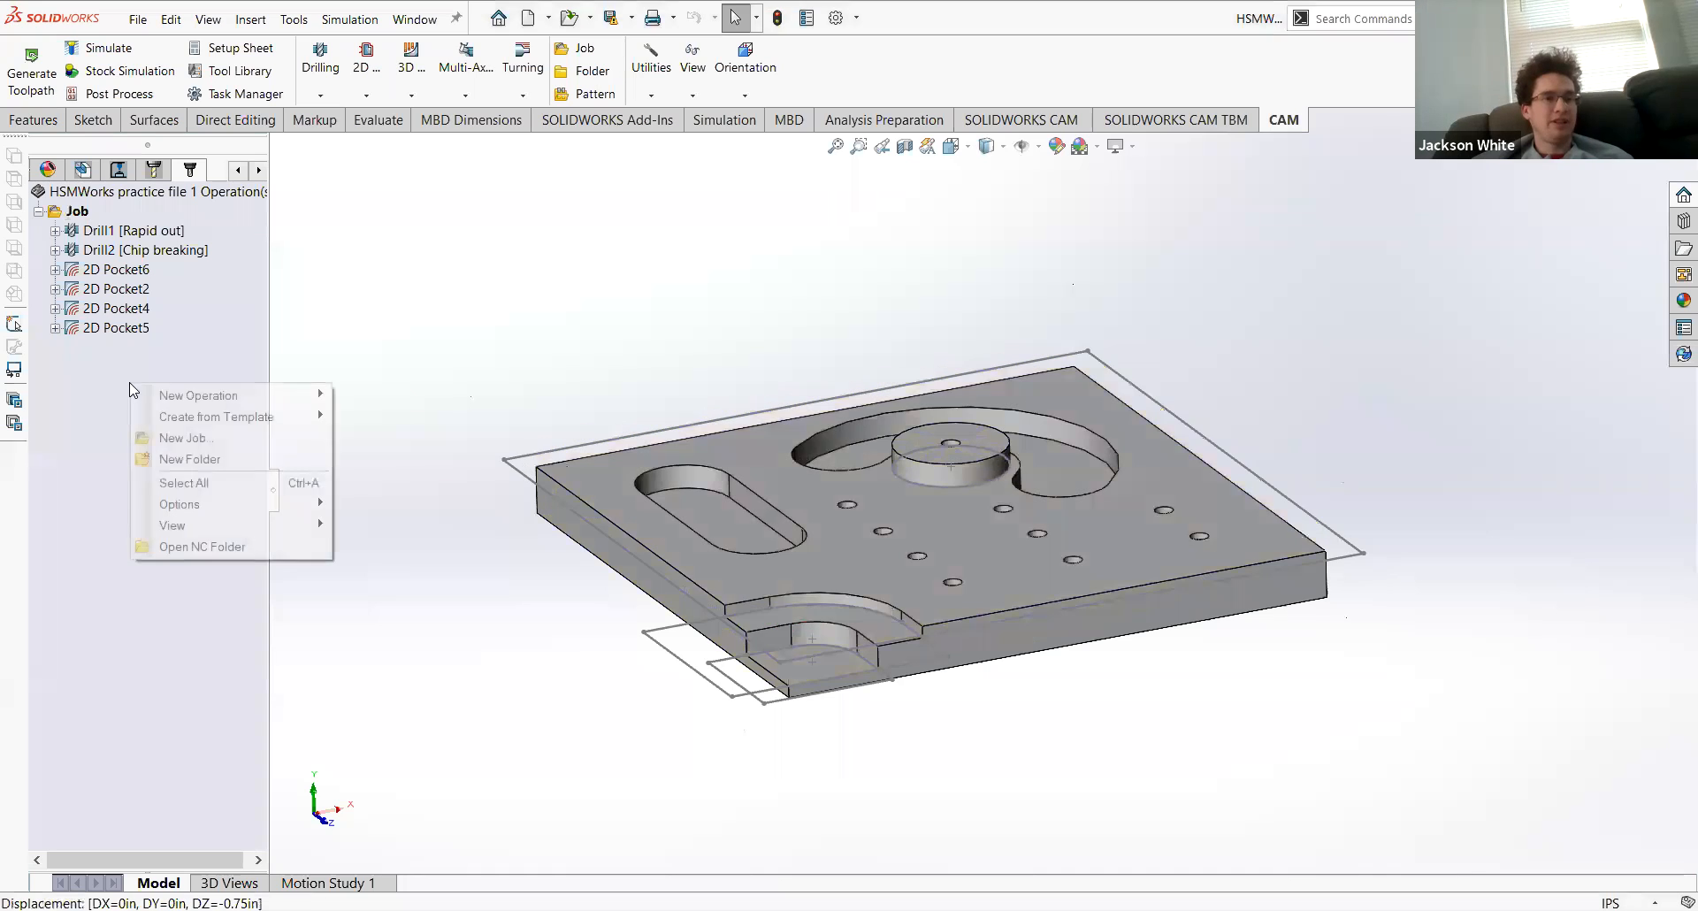
{"action": "left_click", "coordinate": [190, 438]}
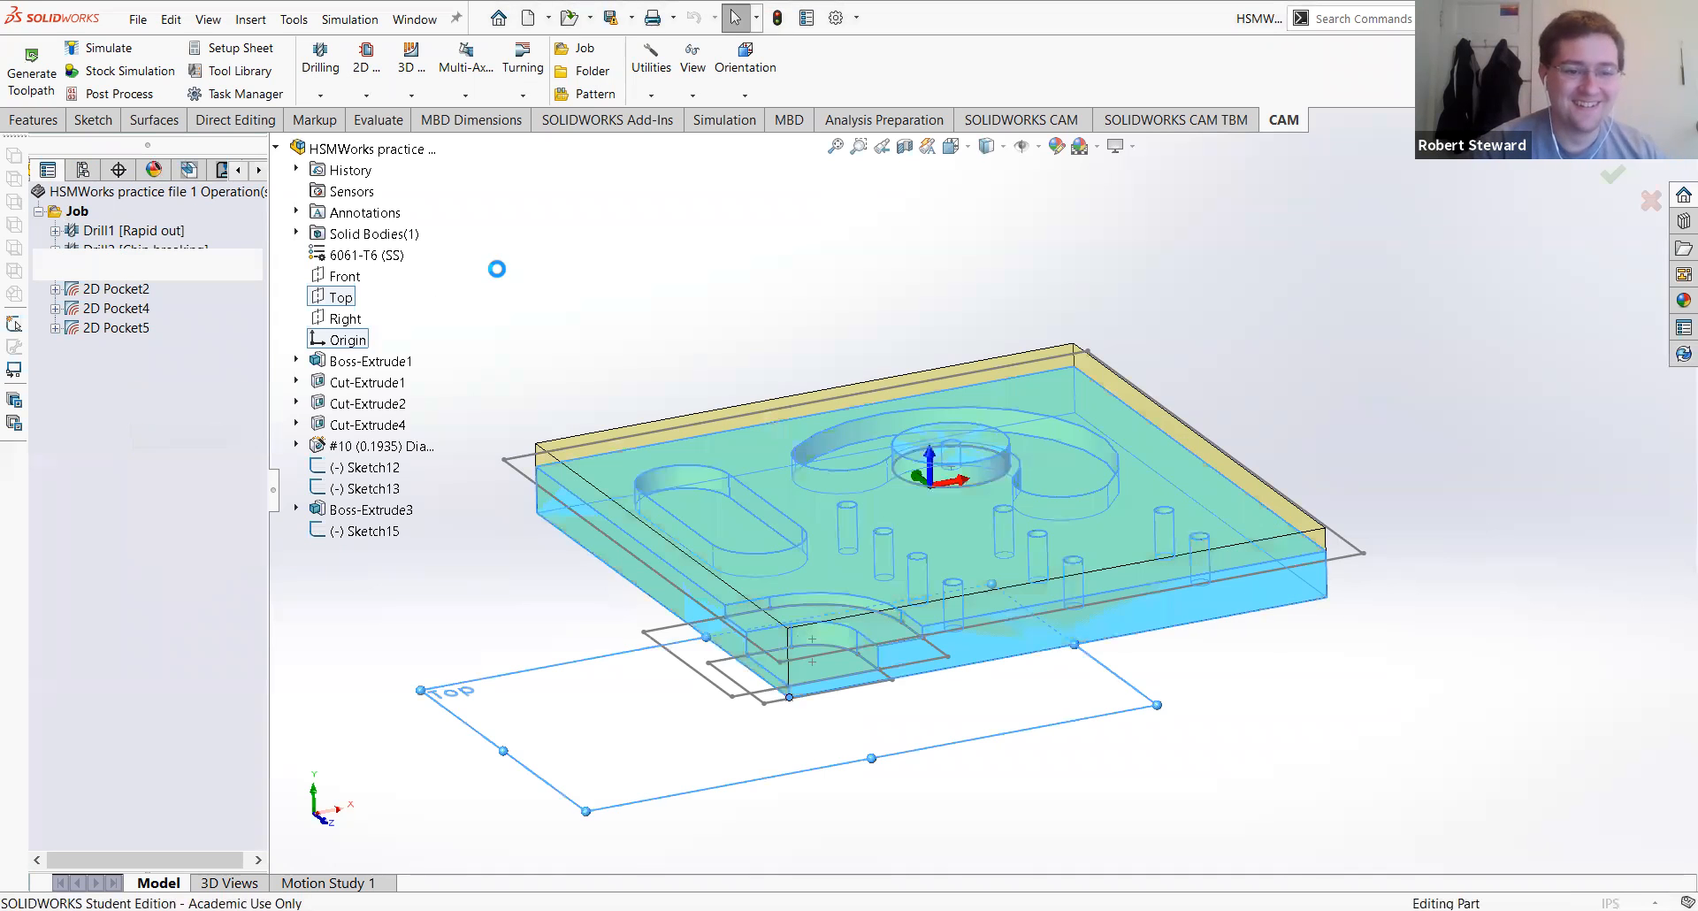
{"action": "middle_click_drag", "start_coordinate": [701, 465], "coordinate": [699, 501]}
{"action": "scroll", "coordinate": [506, 484], "scroll_direction": "down", "scroll_amount": 1}
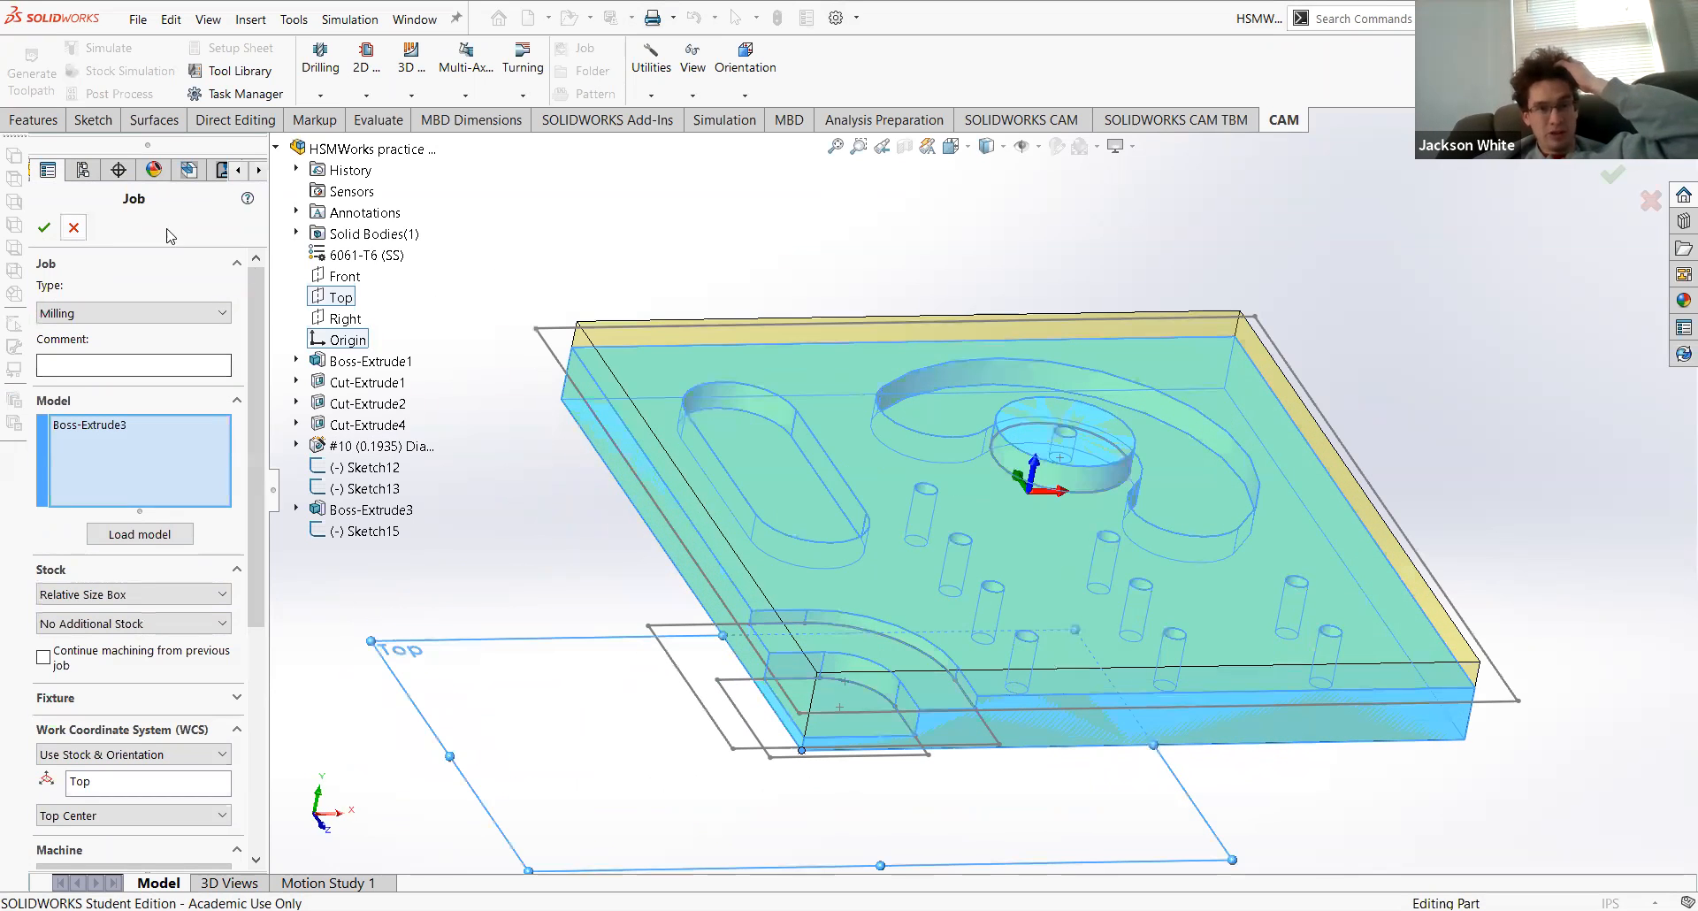
{"action": "scroll", "coordinate": [1205, 535], "scroll_direction": "up", "scroll_amount": 2}
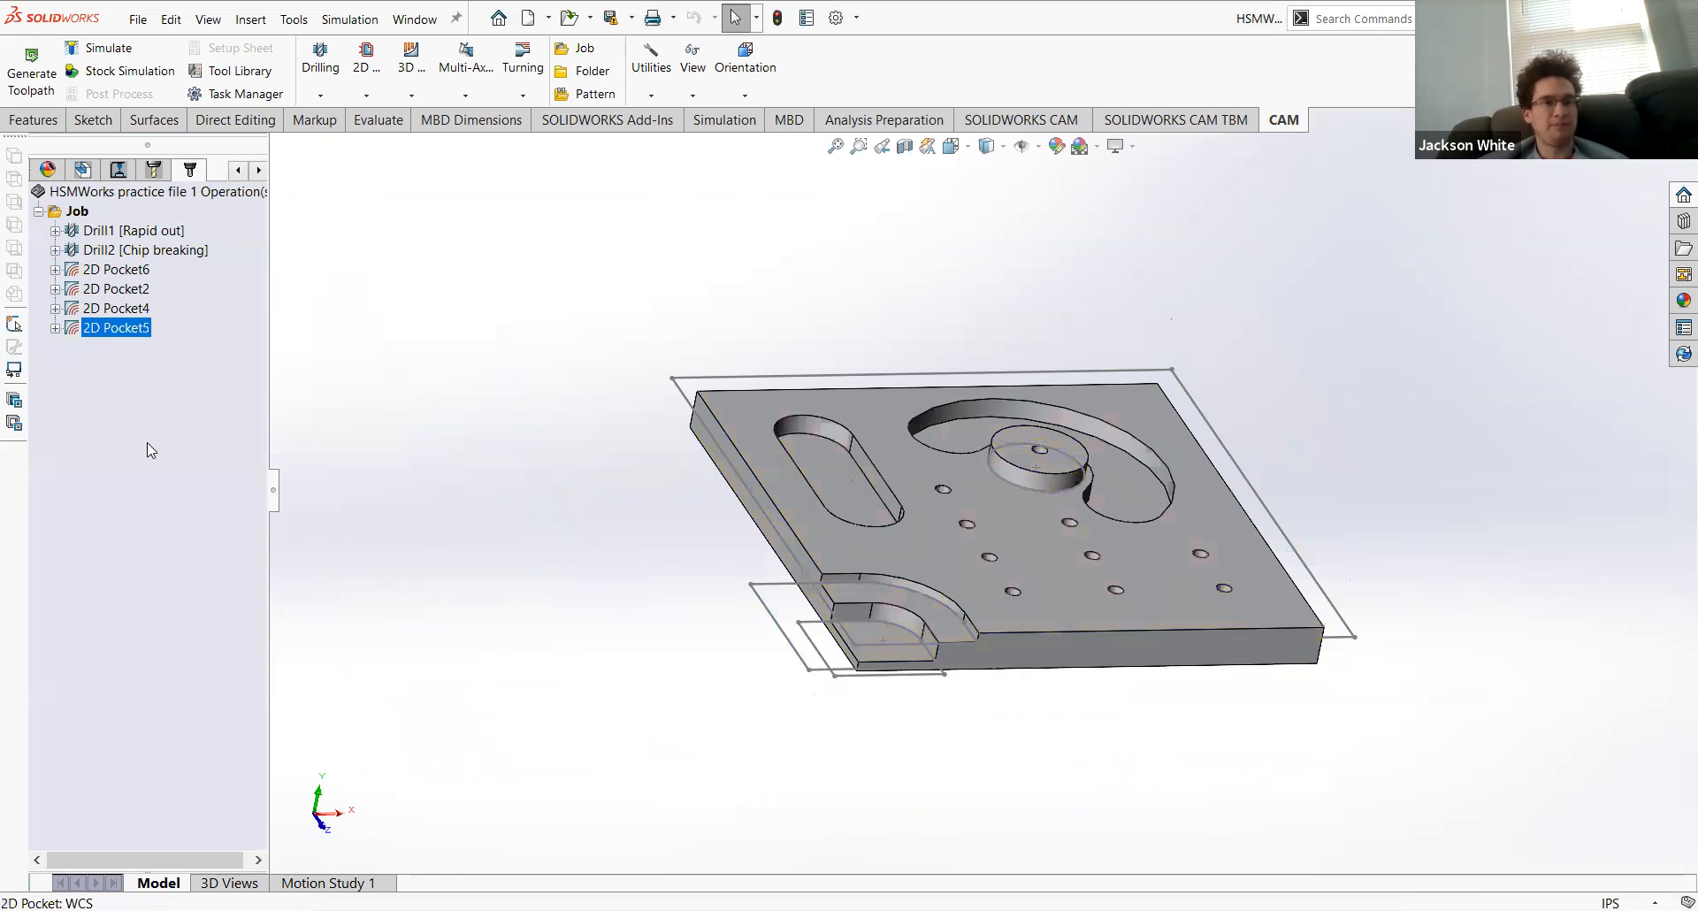
Step: Examine the part's appearances, the SOLIDWORKS CAM NC Manager and the feature tree alongside the plate model
{"action": "left_click", "coordinate": [48, 169]}
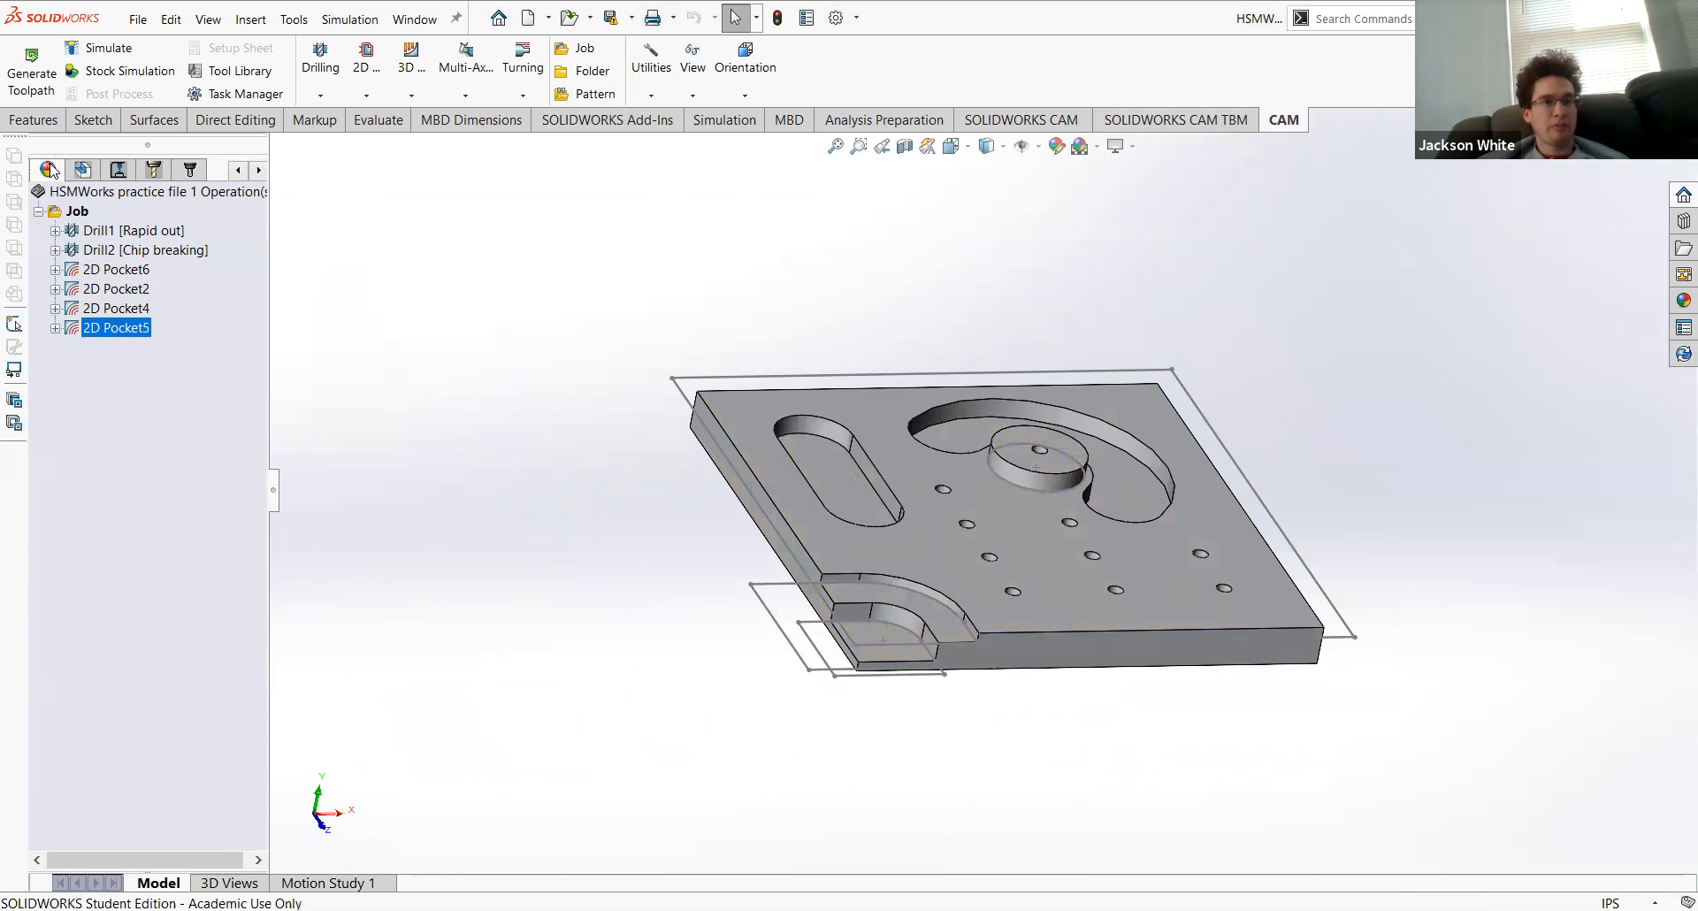
{"action": "middle_click_drag", "start_coordinate": [699, 229], "coordinate": [834, 279]}
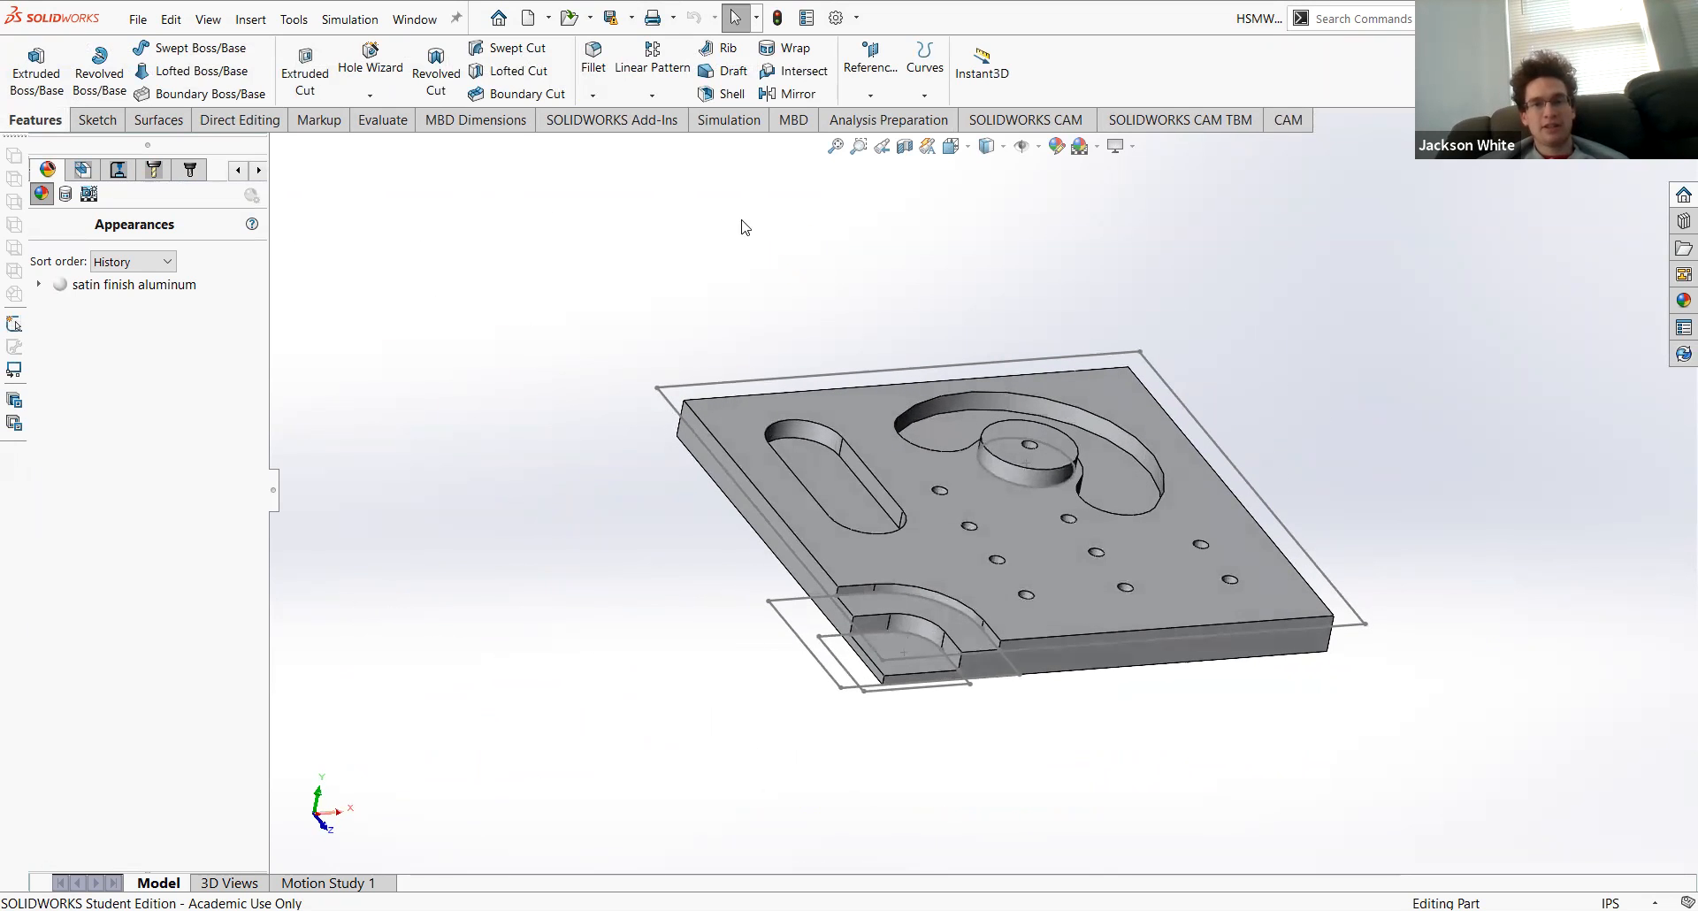
{"action": "left_click_drag", "start_coordinate": [617, 312], "coordinate": [1393, 754]}
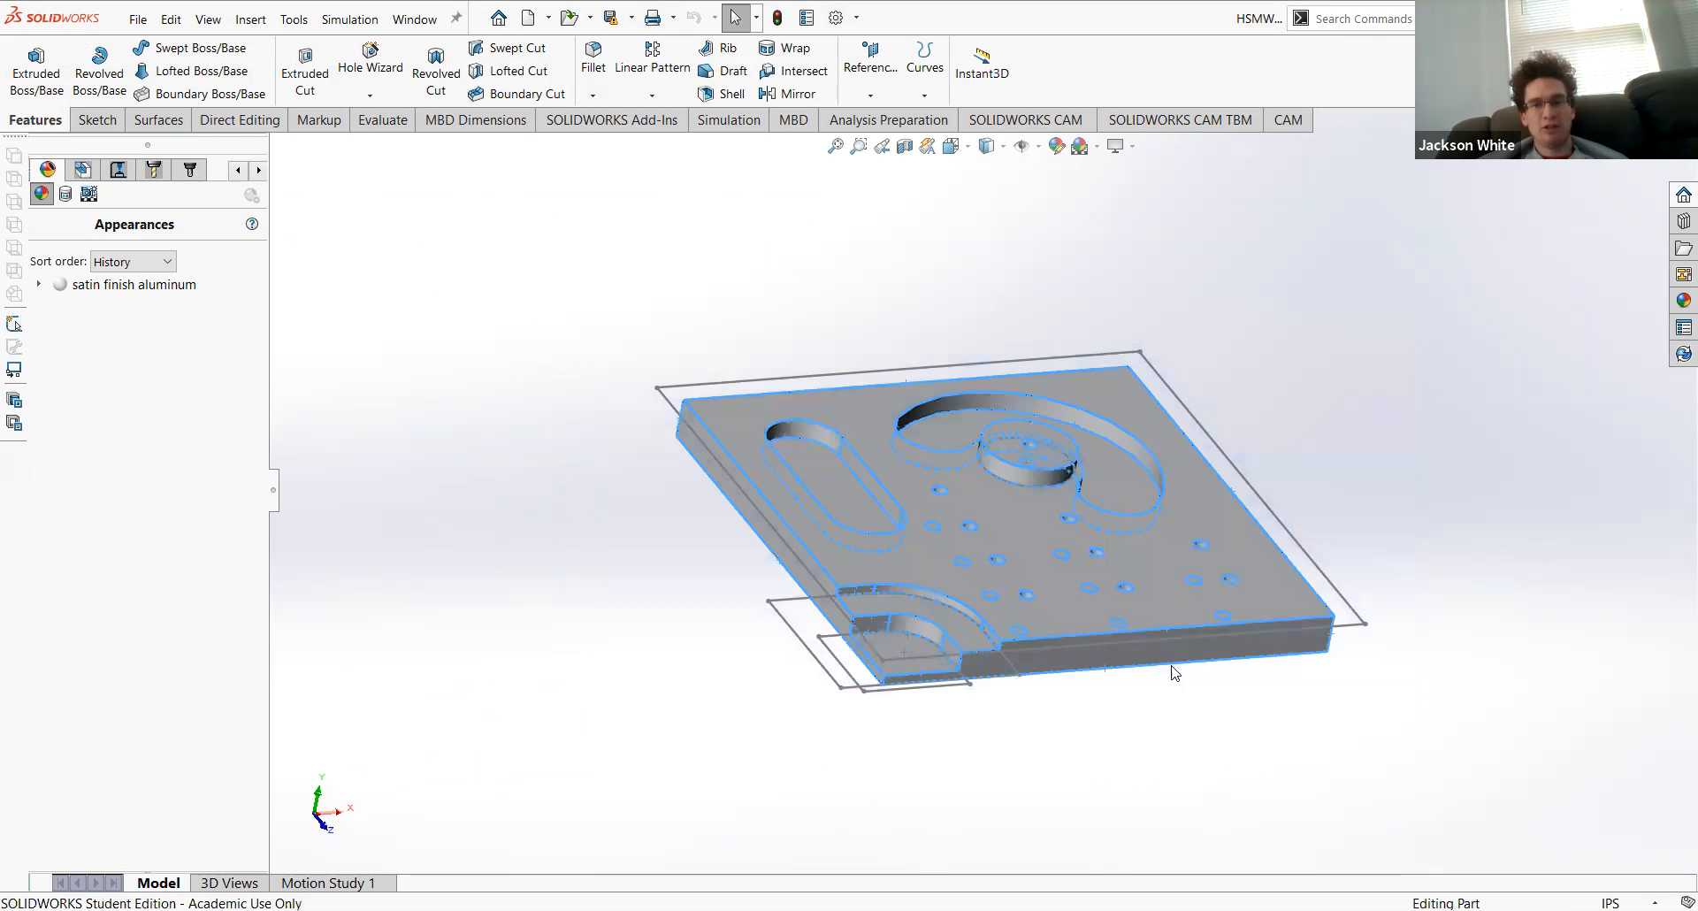
{"action": "left_click", "coordinate": [444, 302]}
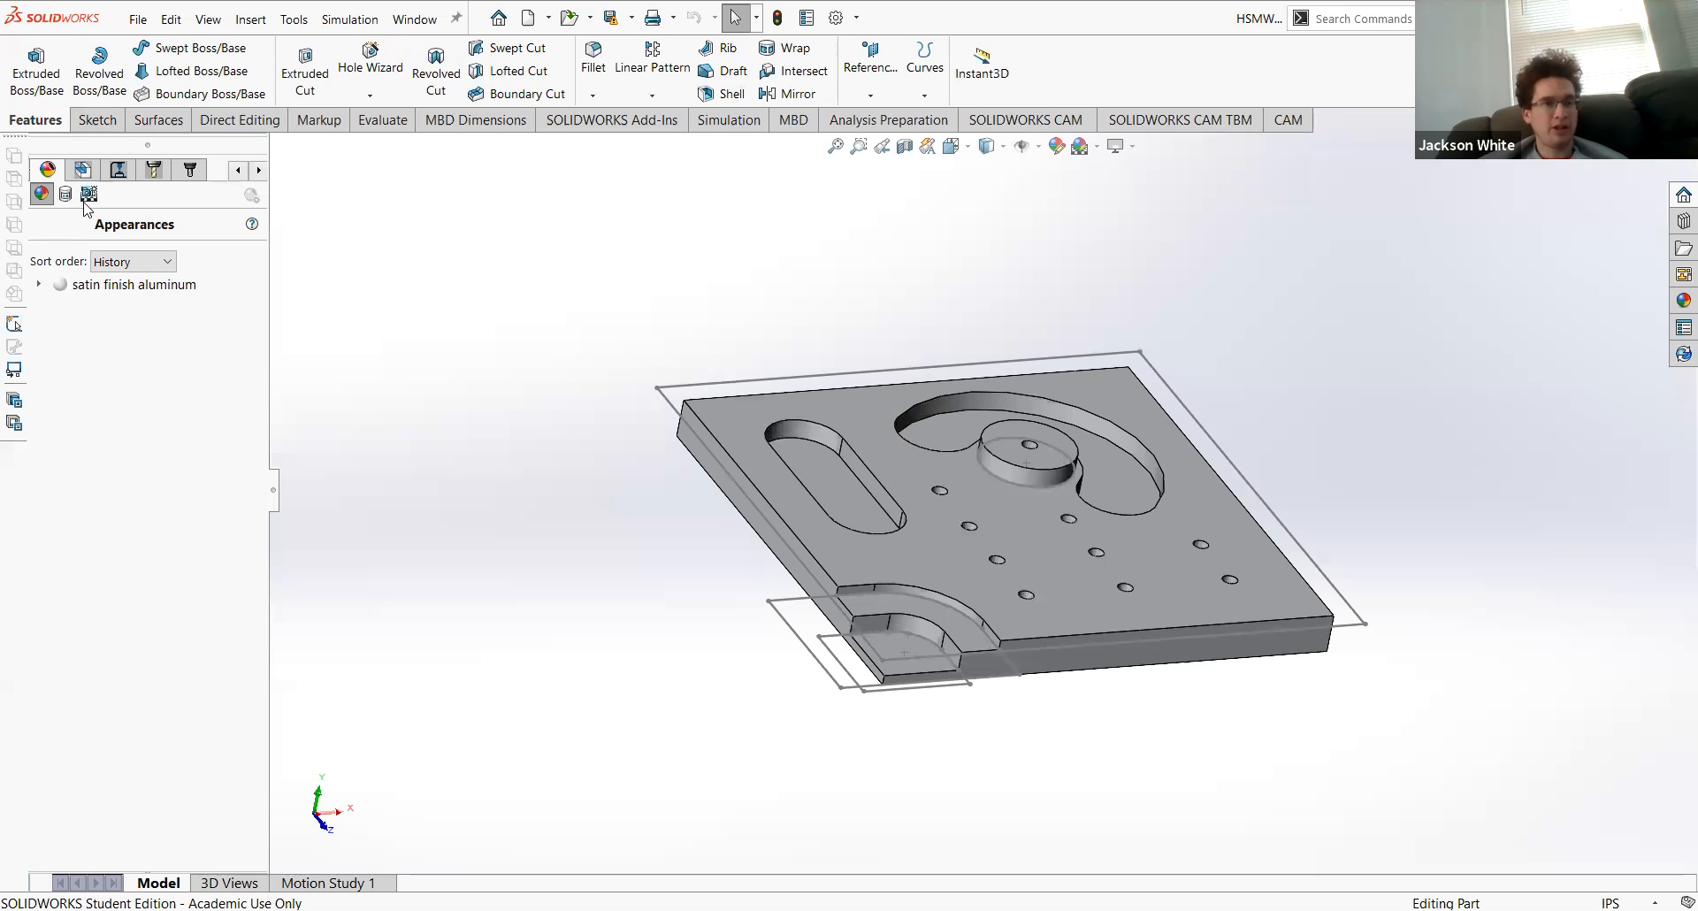
{"action": "left_click", "coordinate": [76, 170]}
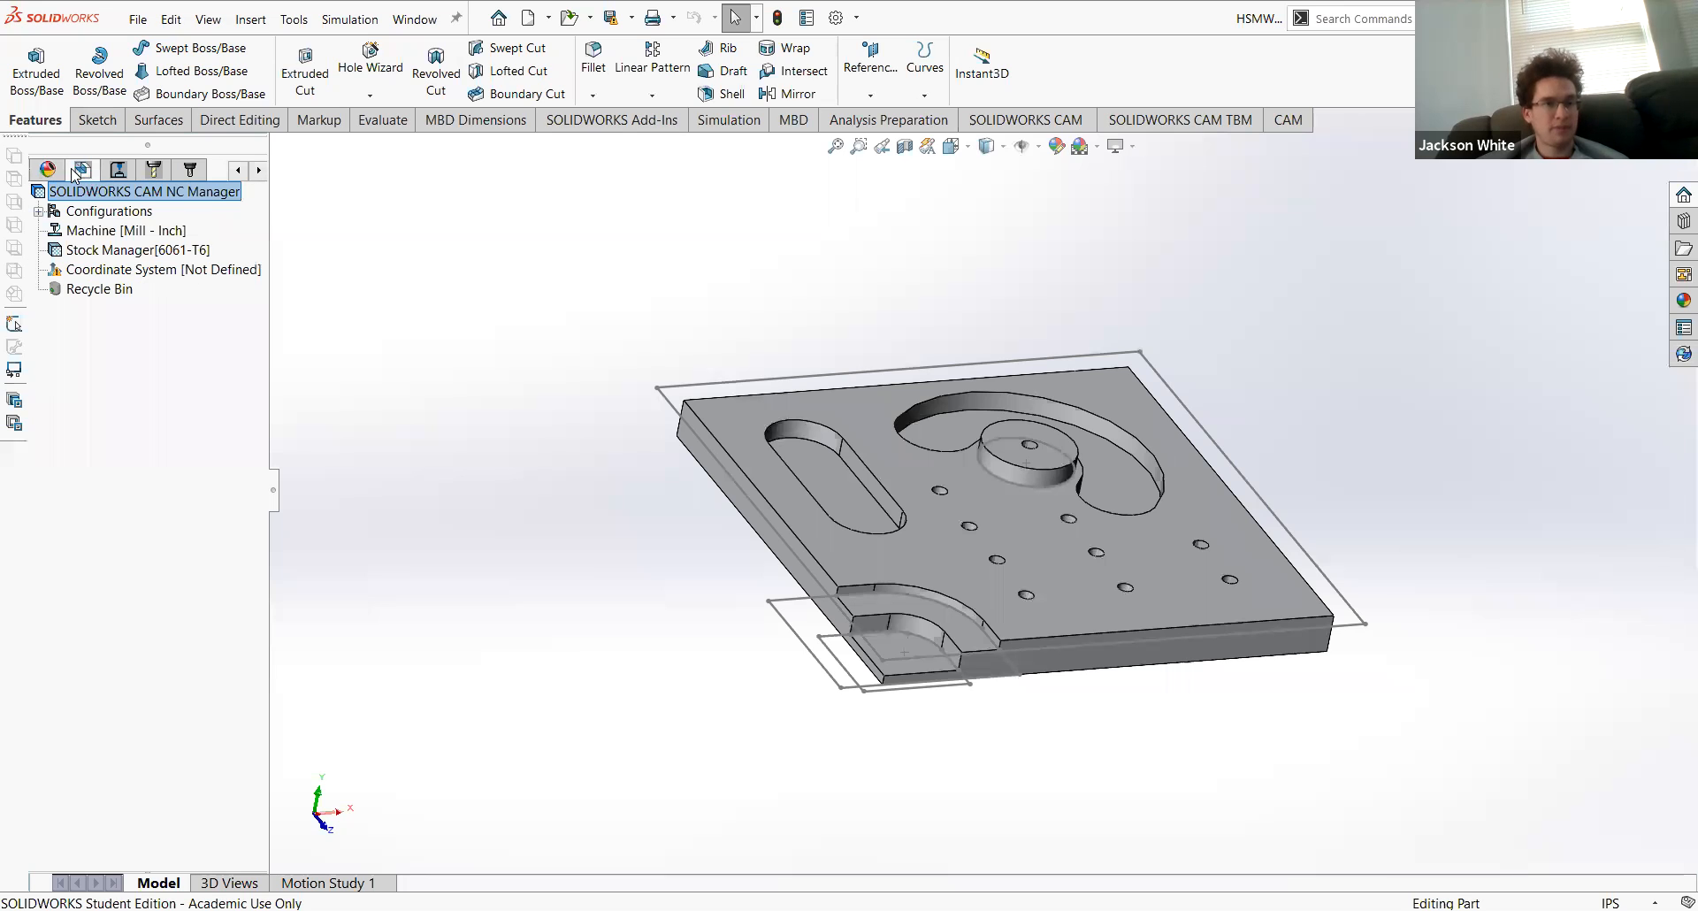
{"action": "left_click", "coordinate": [239, 171]}
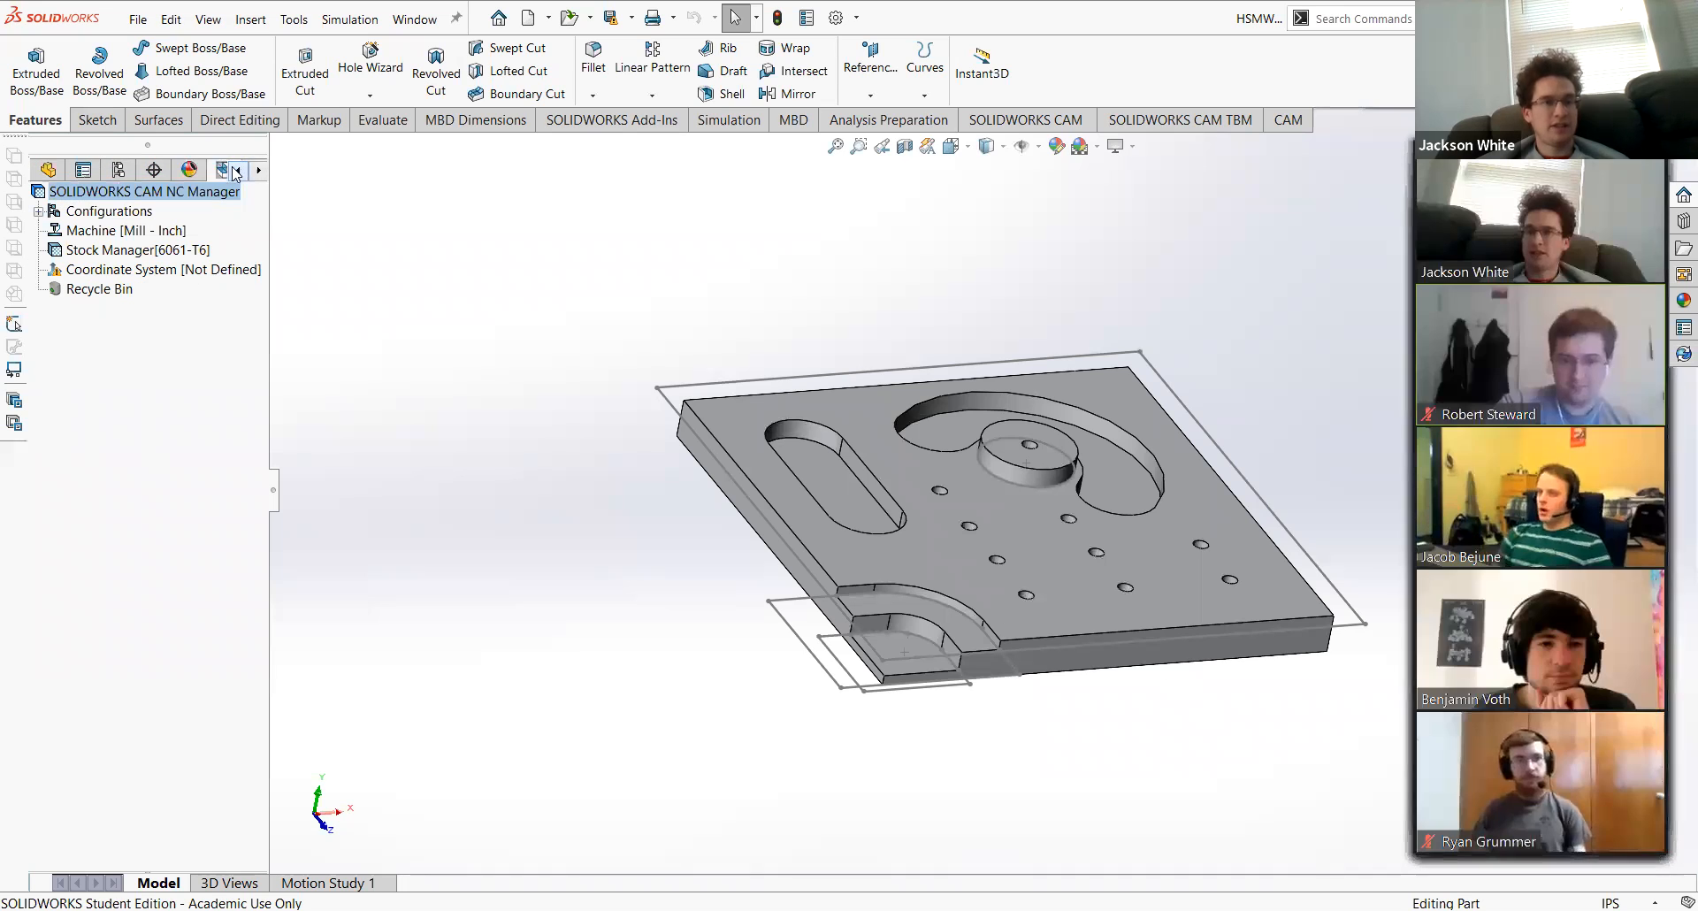
{"action": "left_click", "coordinate": [48, 170]}
{"action": "left_click_drag", "start_coordinate": [632, 329], "coordinate": [1155, 699]}
{"action": "left_click", "coordinate": [572, 410]}
{"action": "middle_click_drag", "start_coordinate": [571, 410], "coordinate": [616, 454]}
{"action": "middle_click_drag", "start_coordinate": [651, 367], "coordinate": [663, 407]}
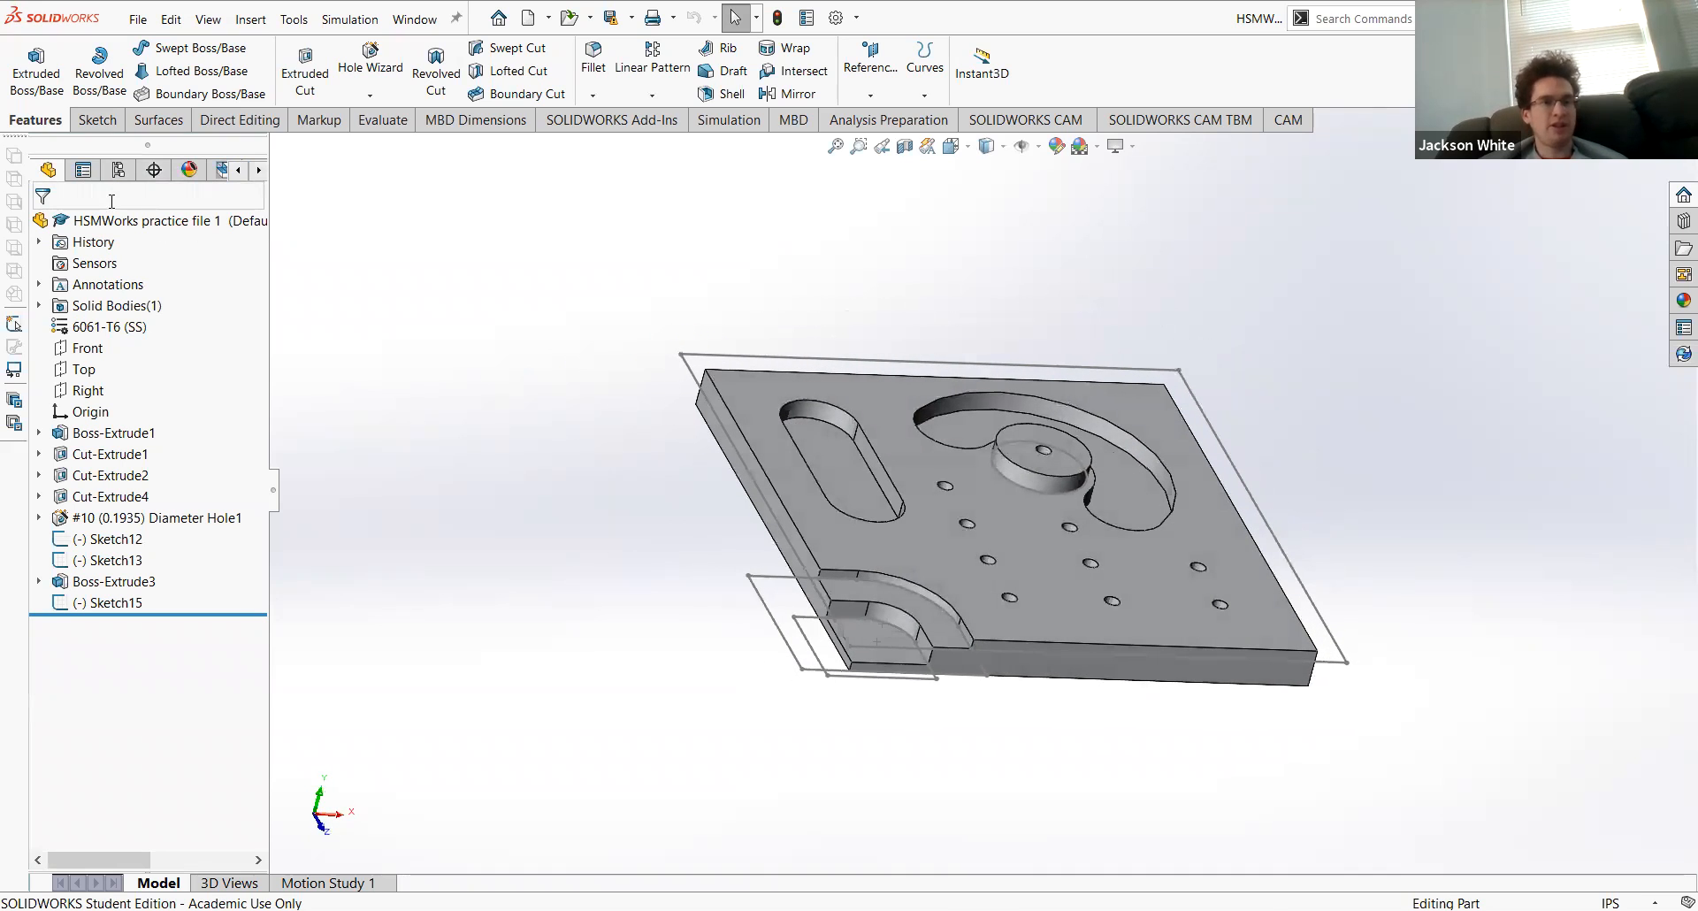
Step: Check in the add-in manager whether HSMWorks is active and accept the add-in settings
{"action": "left_click", "coordinate": [258, 169]}
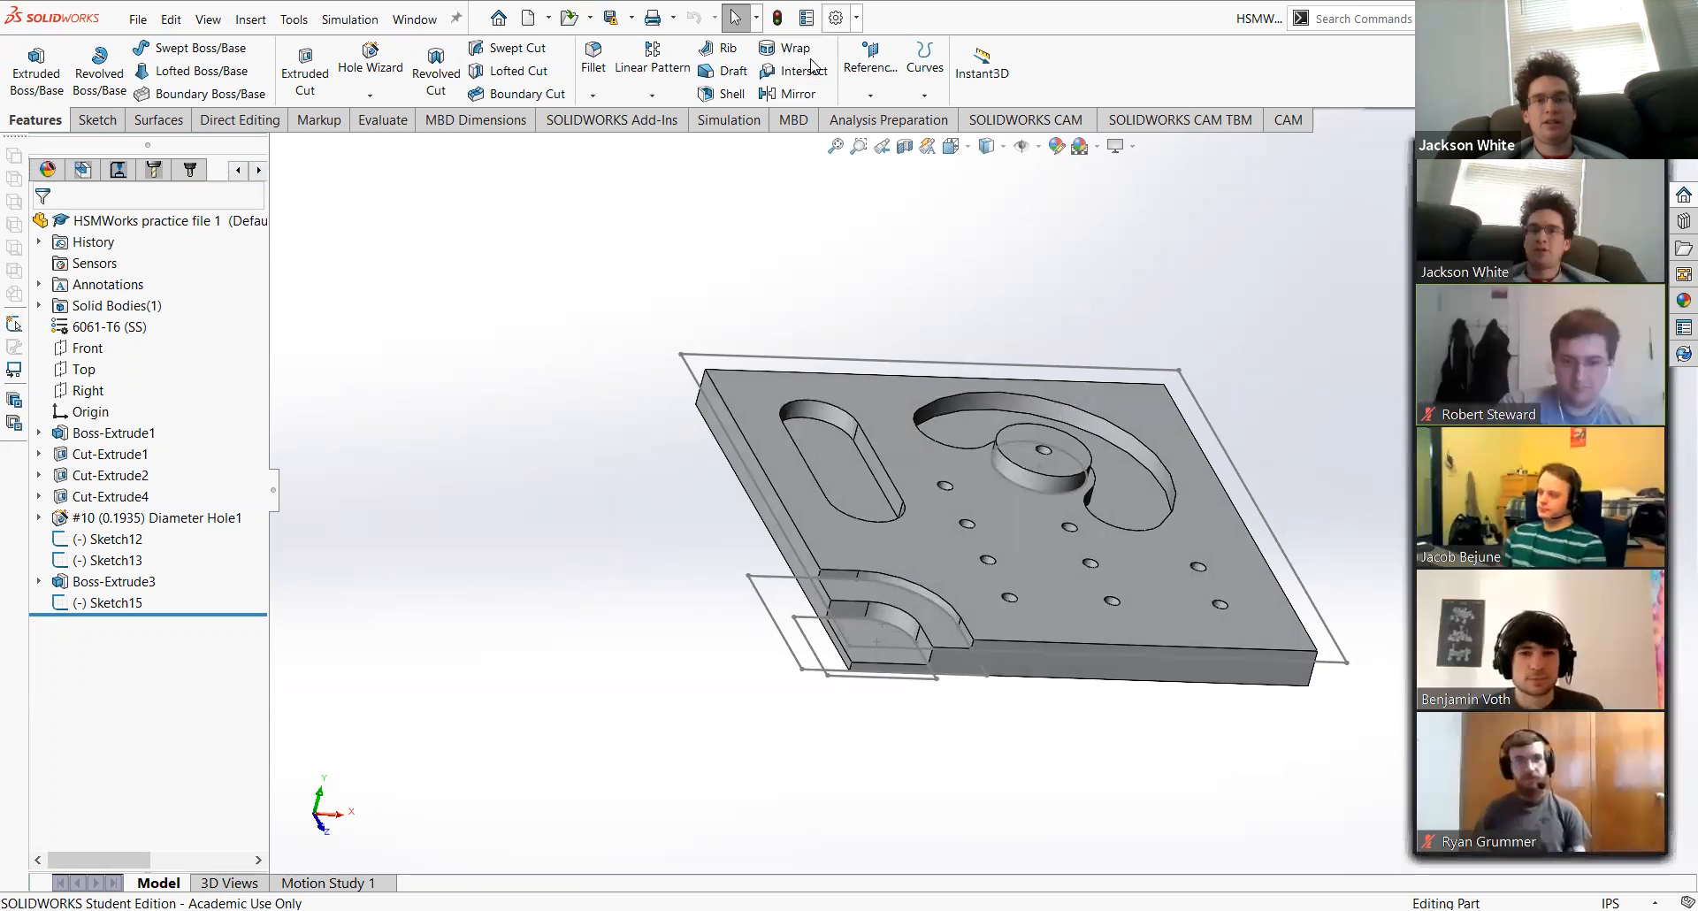
{"action": "left_click", "coordinate": [856, 18]}
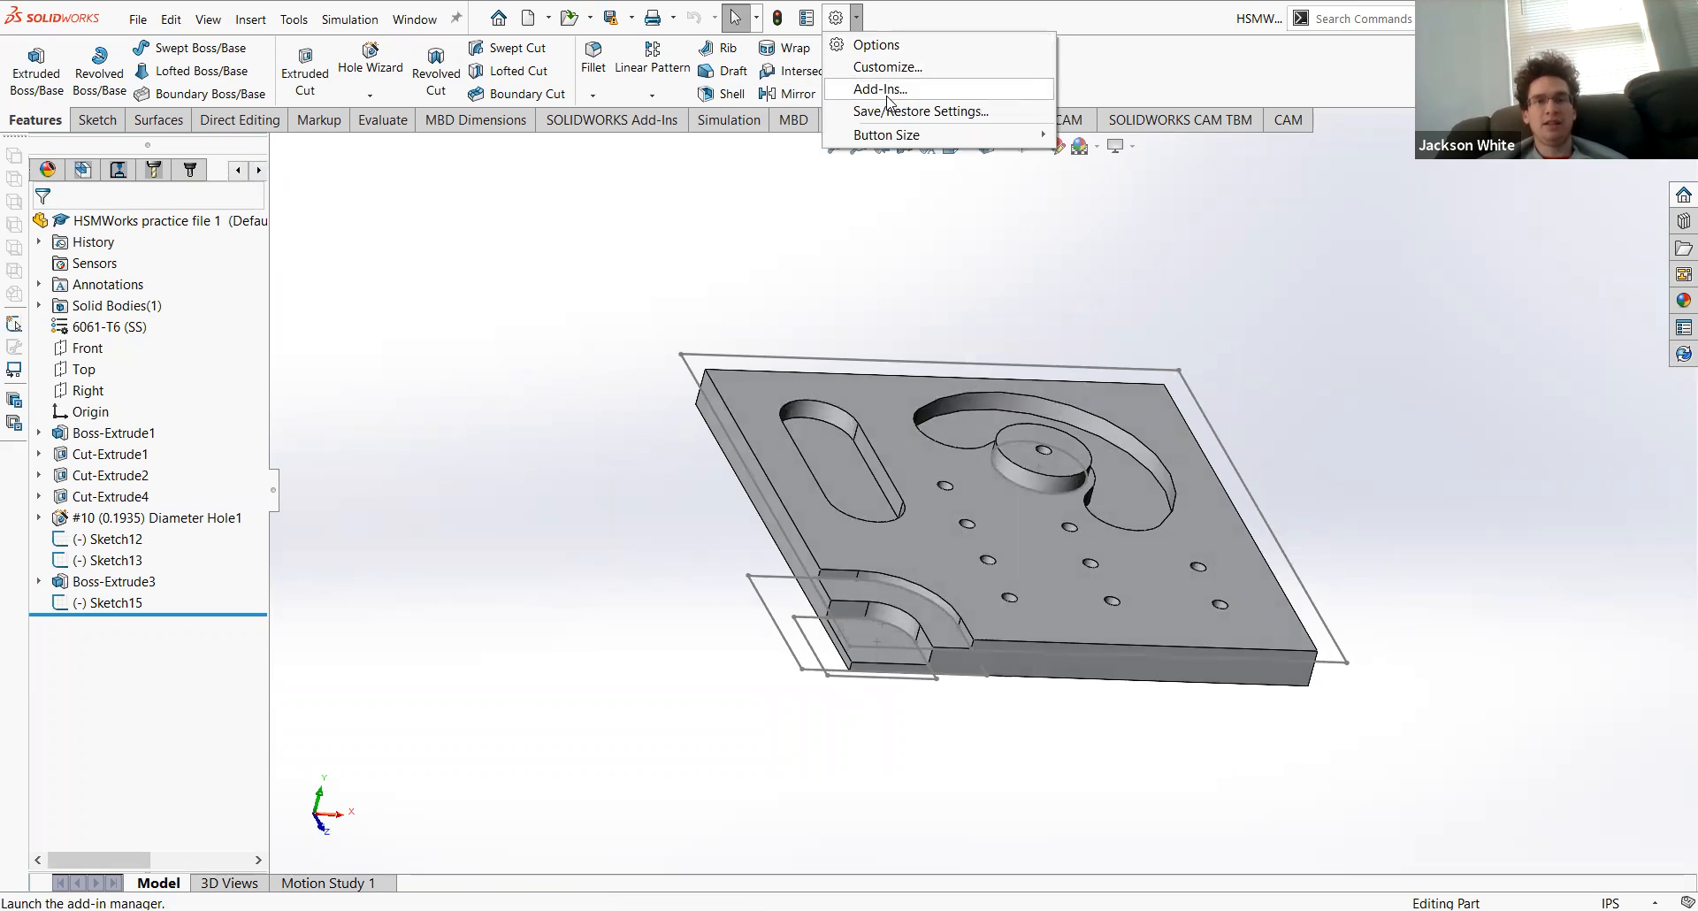
{"action": "left_click", "coordinate": [887, 88]}
{"action": "scroll", "coordinate": [610, 547], "scroll_direction": "down", "scroll_amount": 8}
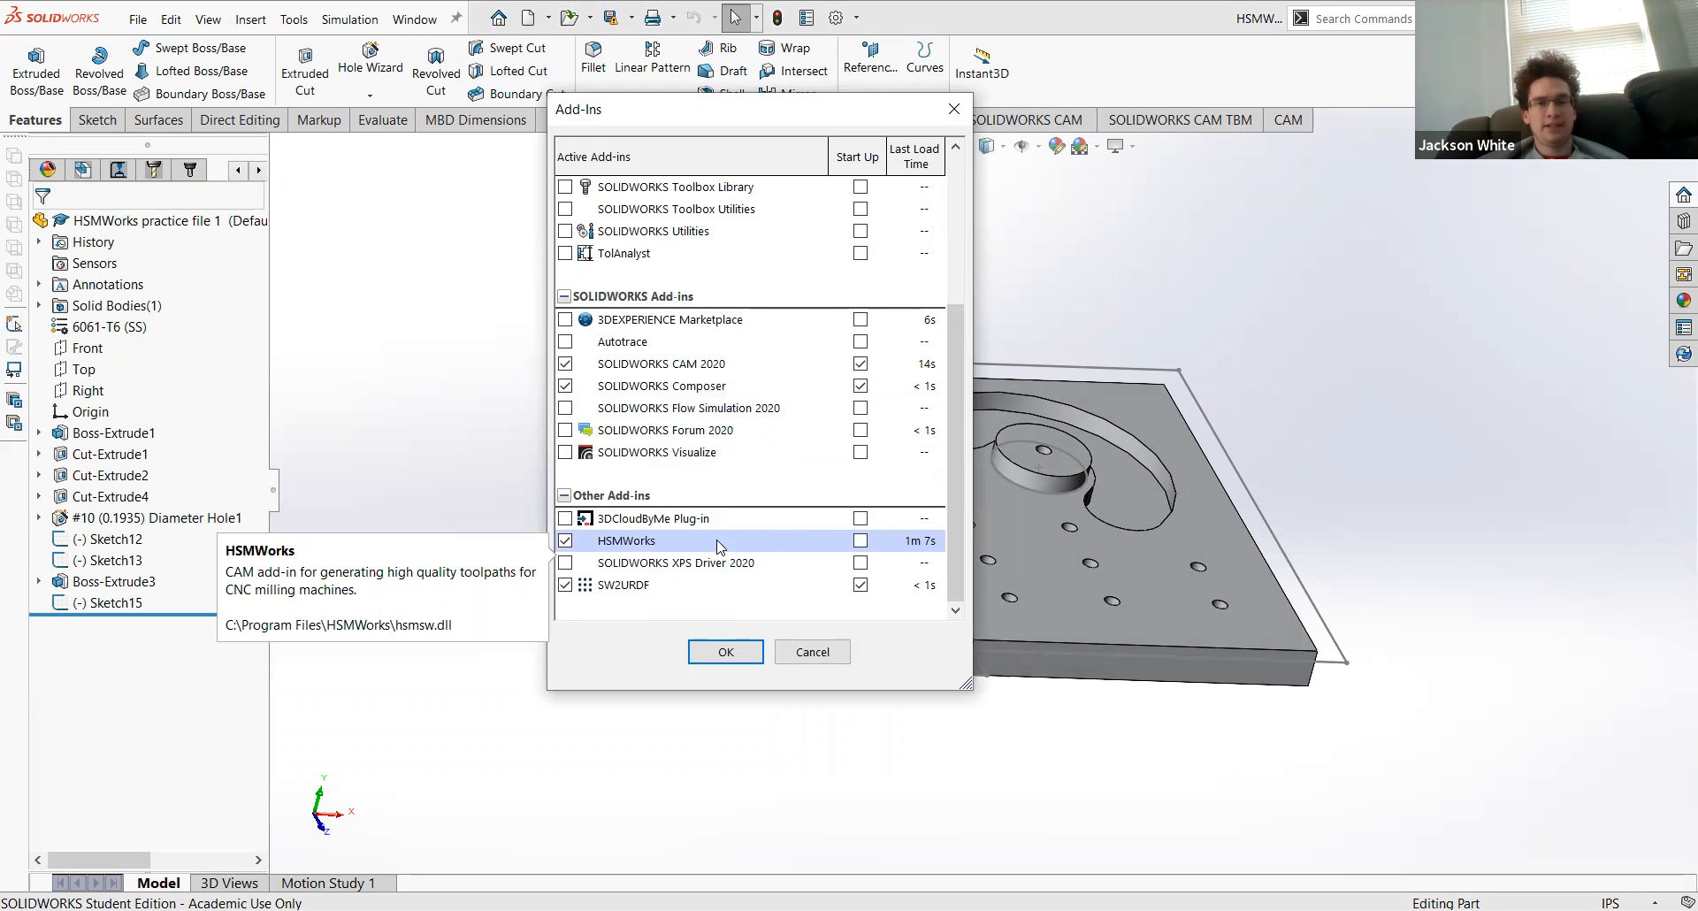
{"action": "left_click", "coordinate": [725, 652]}
Step: Collapse the existing job in the HSMWorks operation tree and start a new milling job for the plate
{"action": "left_click", "coordinate": [1289, 122]}
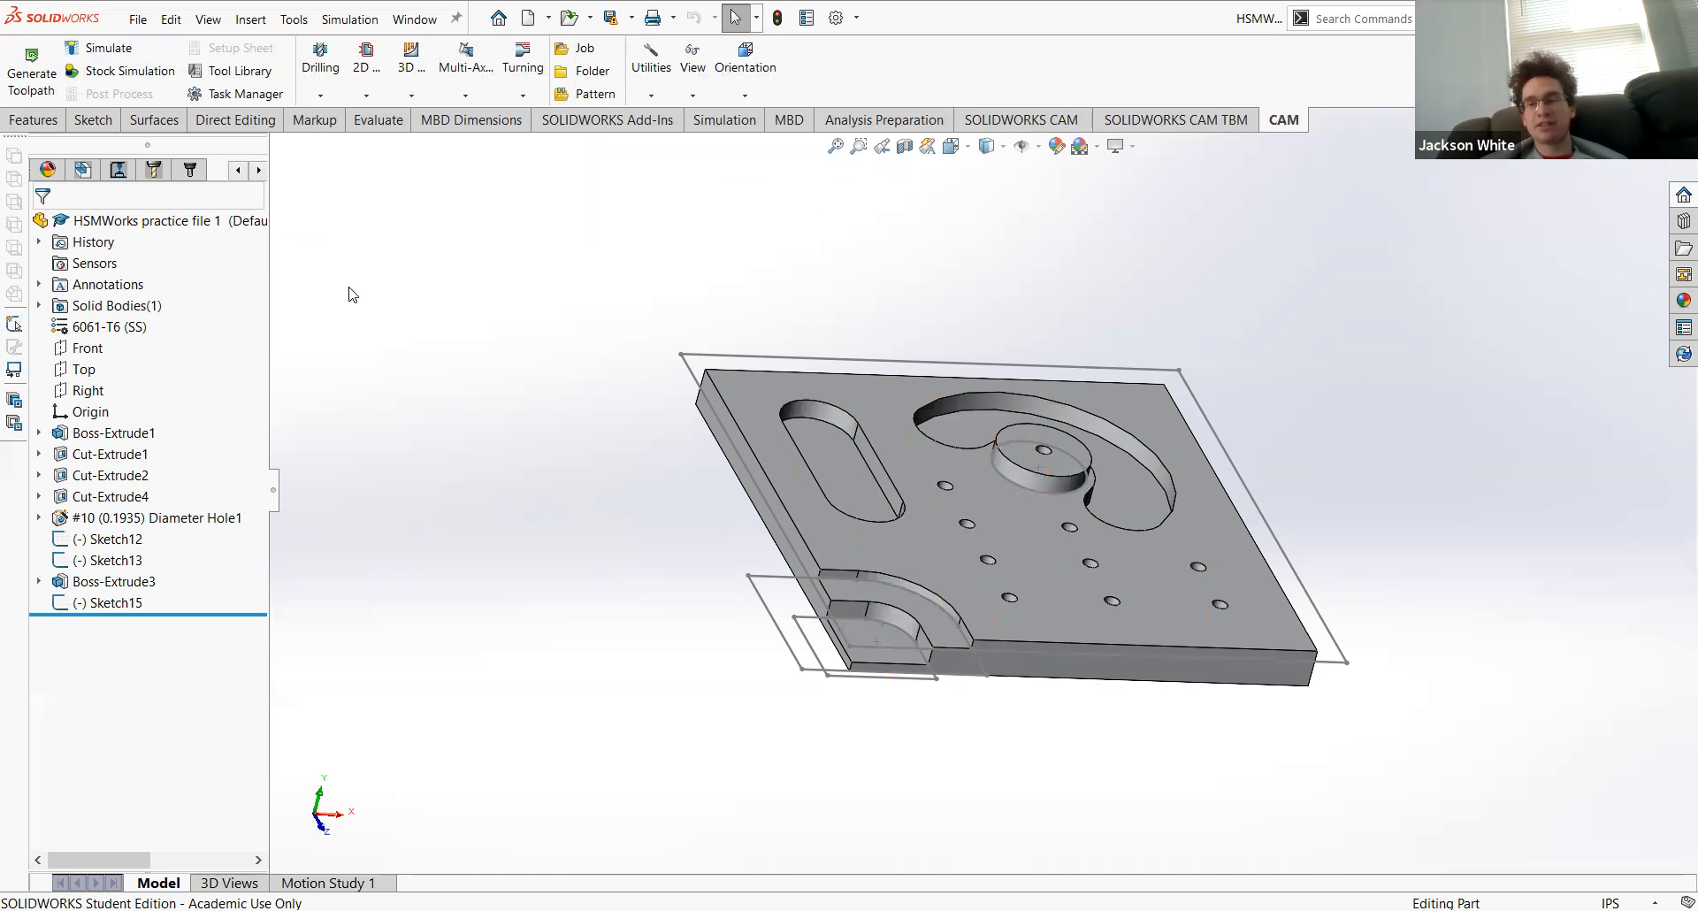
{"action": "left_click", "coordinate": [191, 170]}
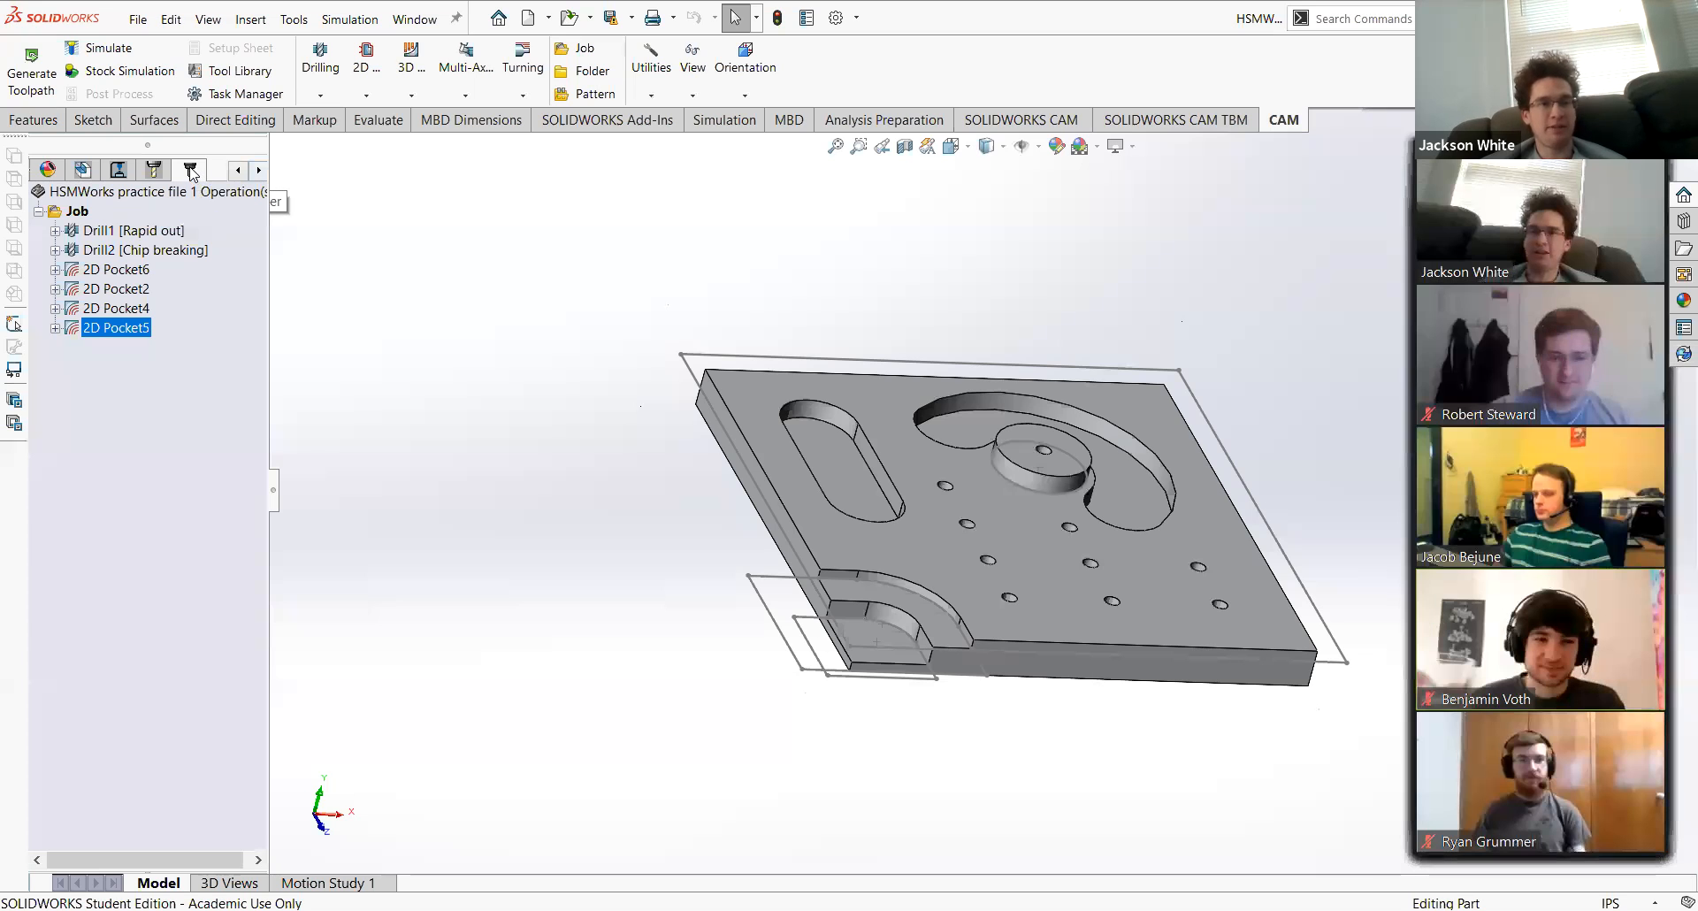
{"action": "left_click", "coordinate": [39, 213]}
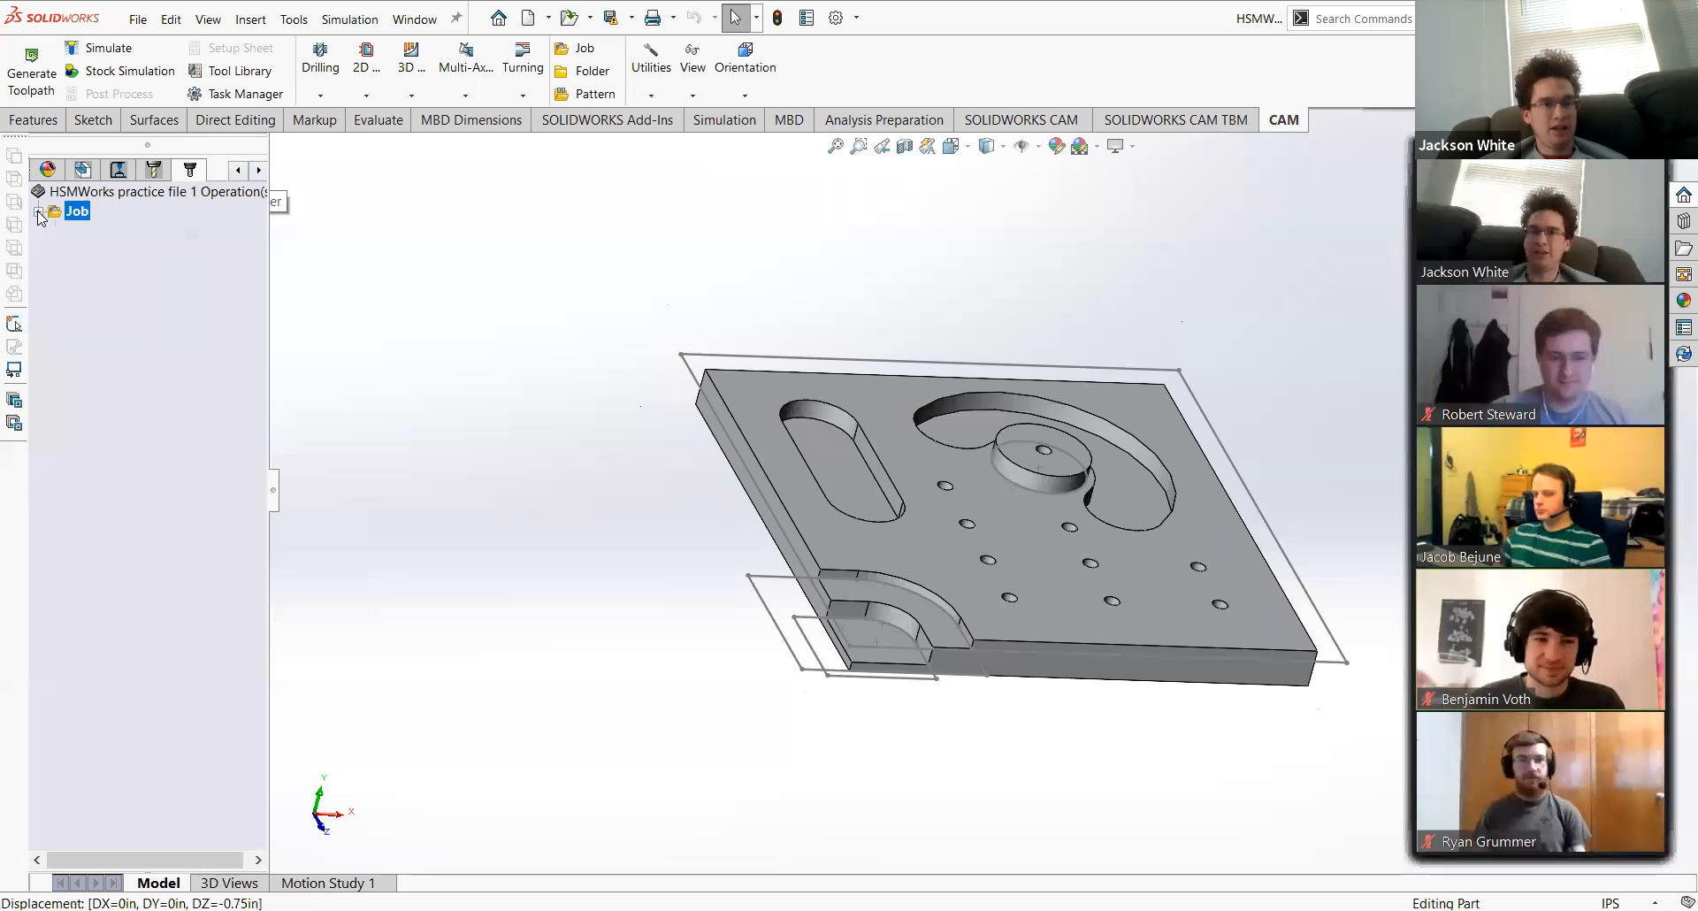
{"action": "right_click", "coordinate": [75, 245]}
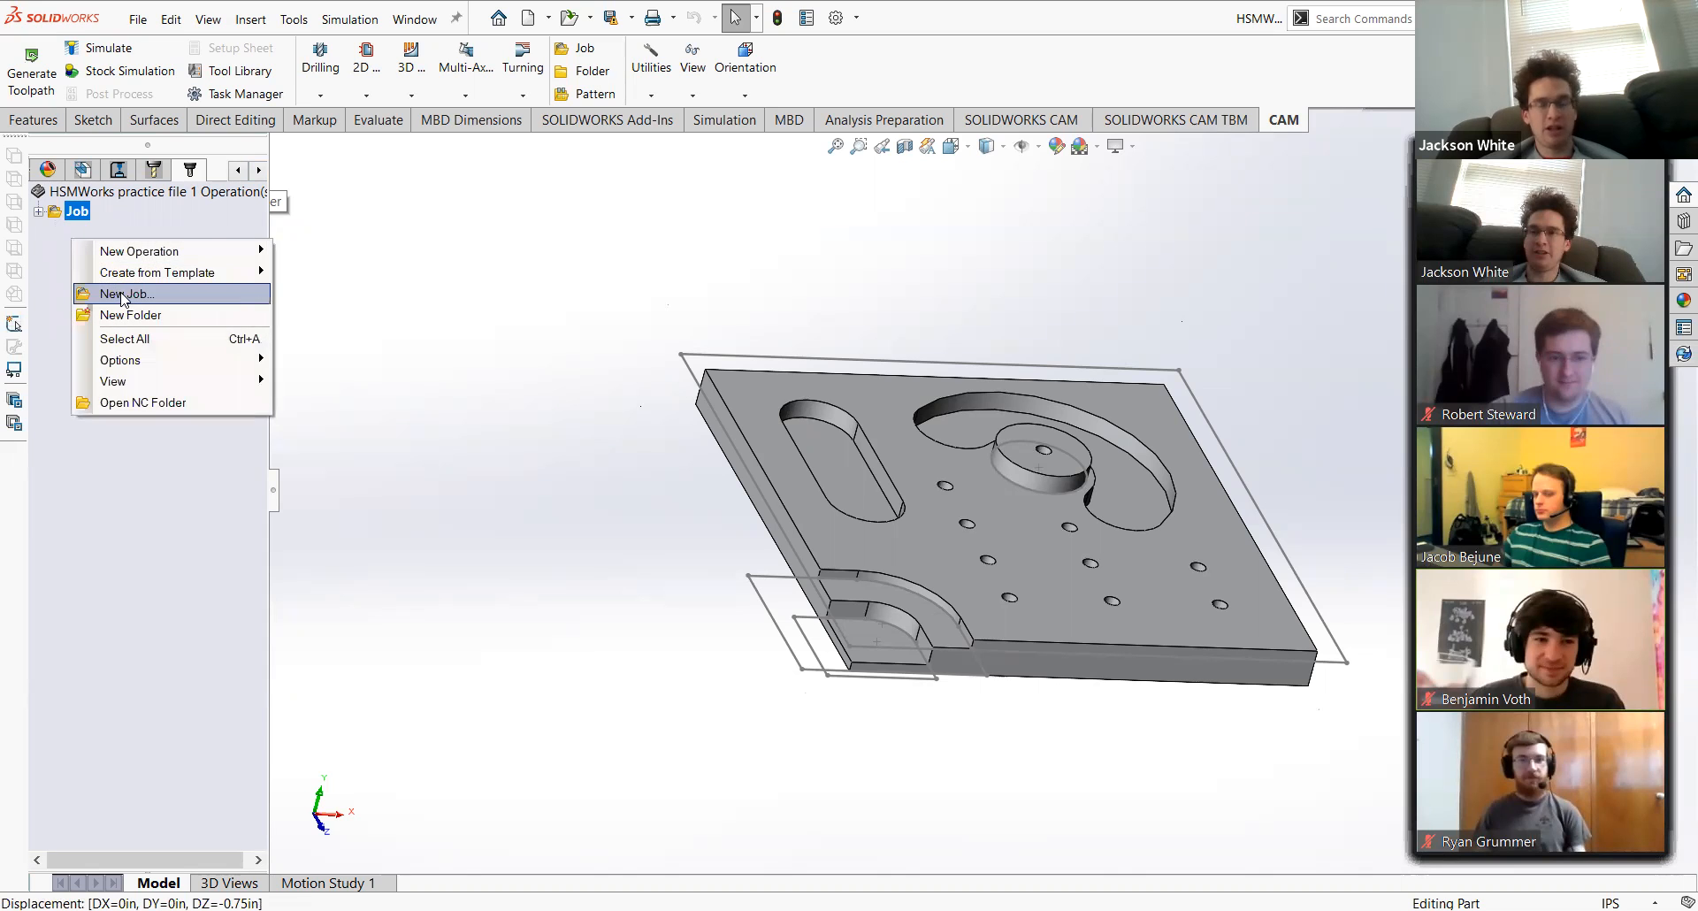
{"action": "left_click", "coordinate": [122, 295]}
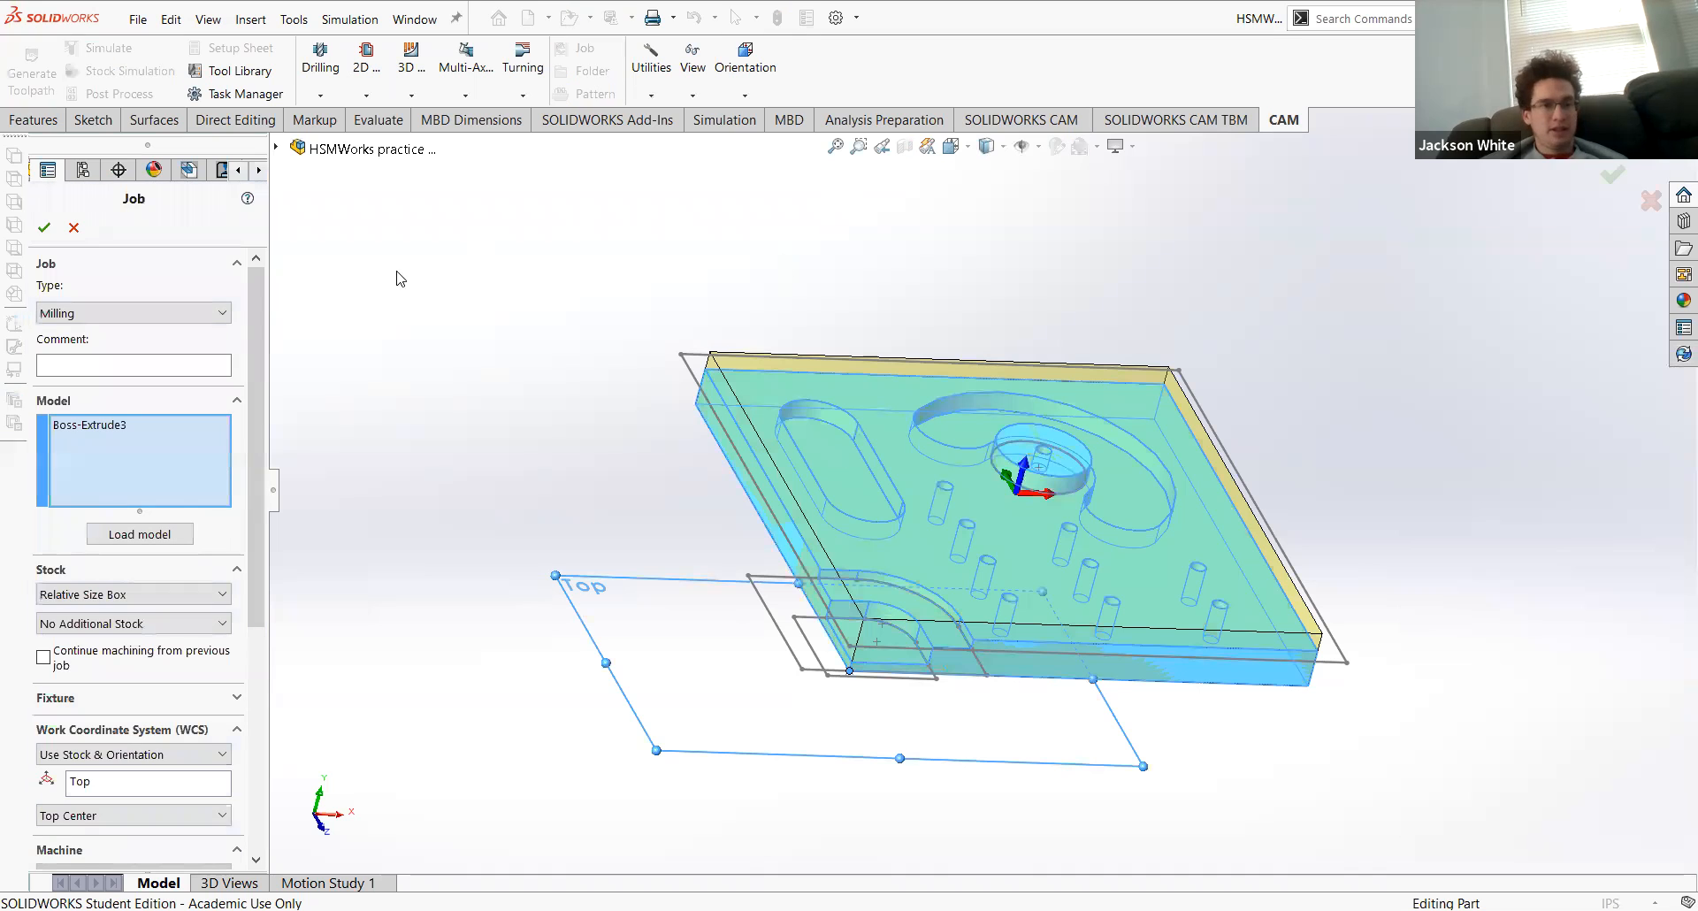
{"action": "middle_click_drag", "start_coordinate": [889, 475], "coordinate": [841, 396]}
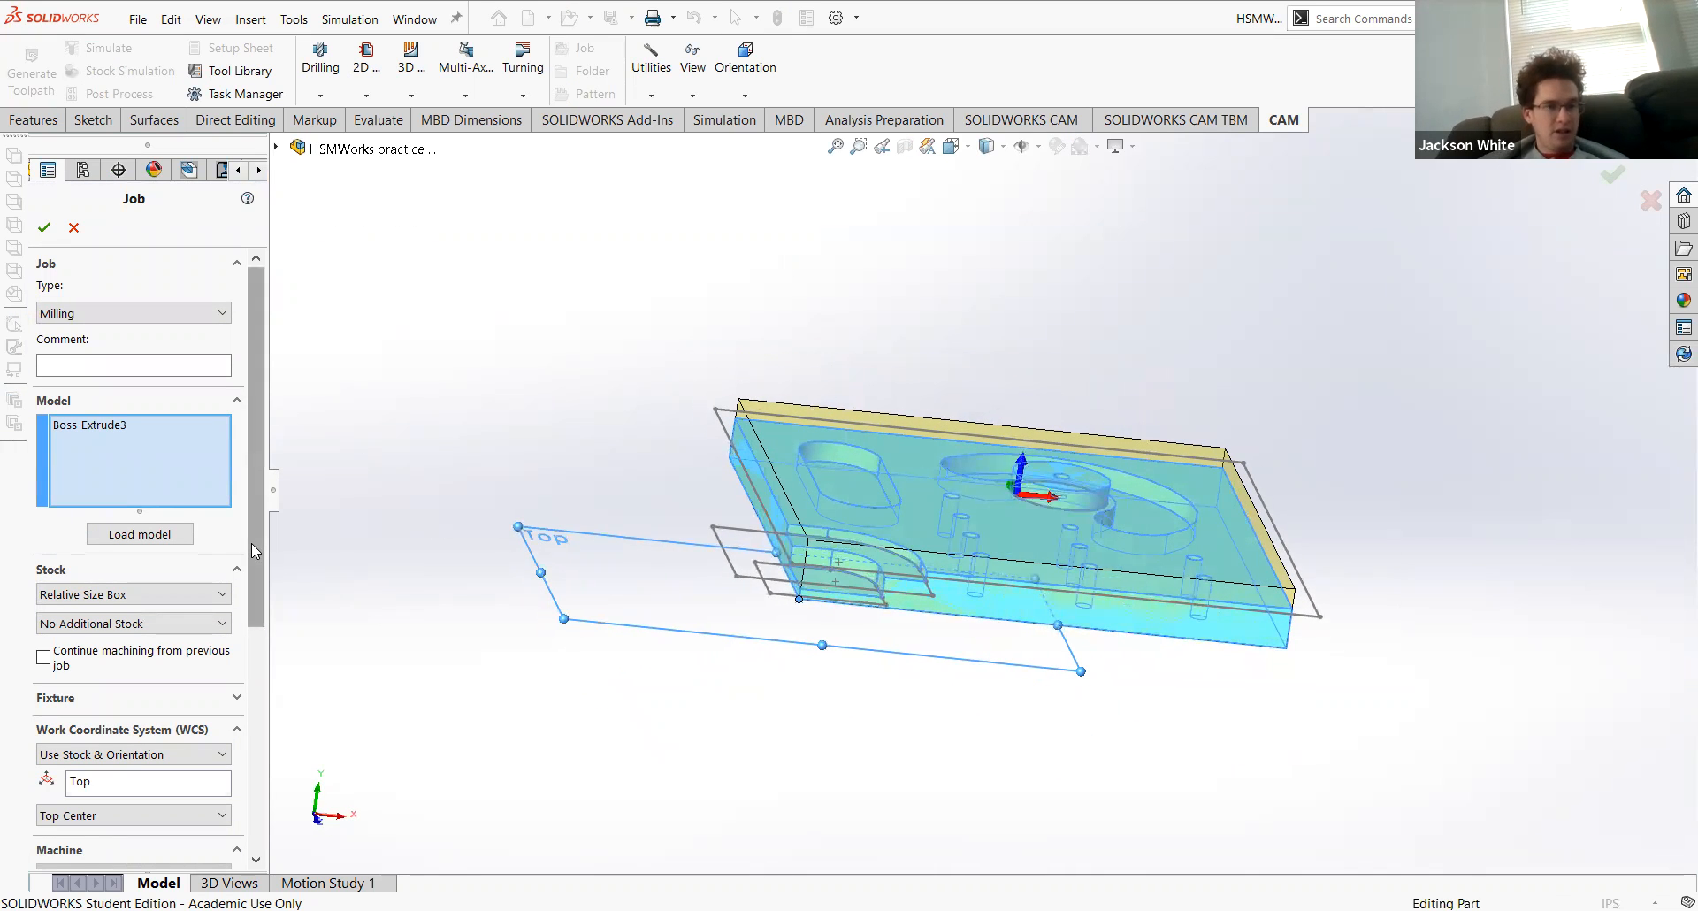
Step: Set the new job's stock type to Fixed Size Box and inspect the stock around the plate
{"action": "scroll", "coordinate": [252, 545], "scroll_direction": "down", "scroll_amount": 1}
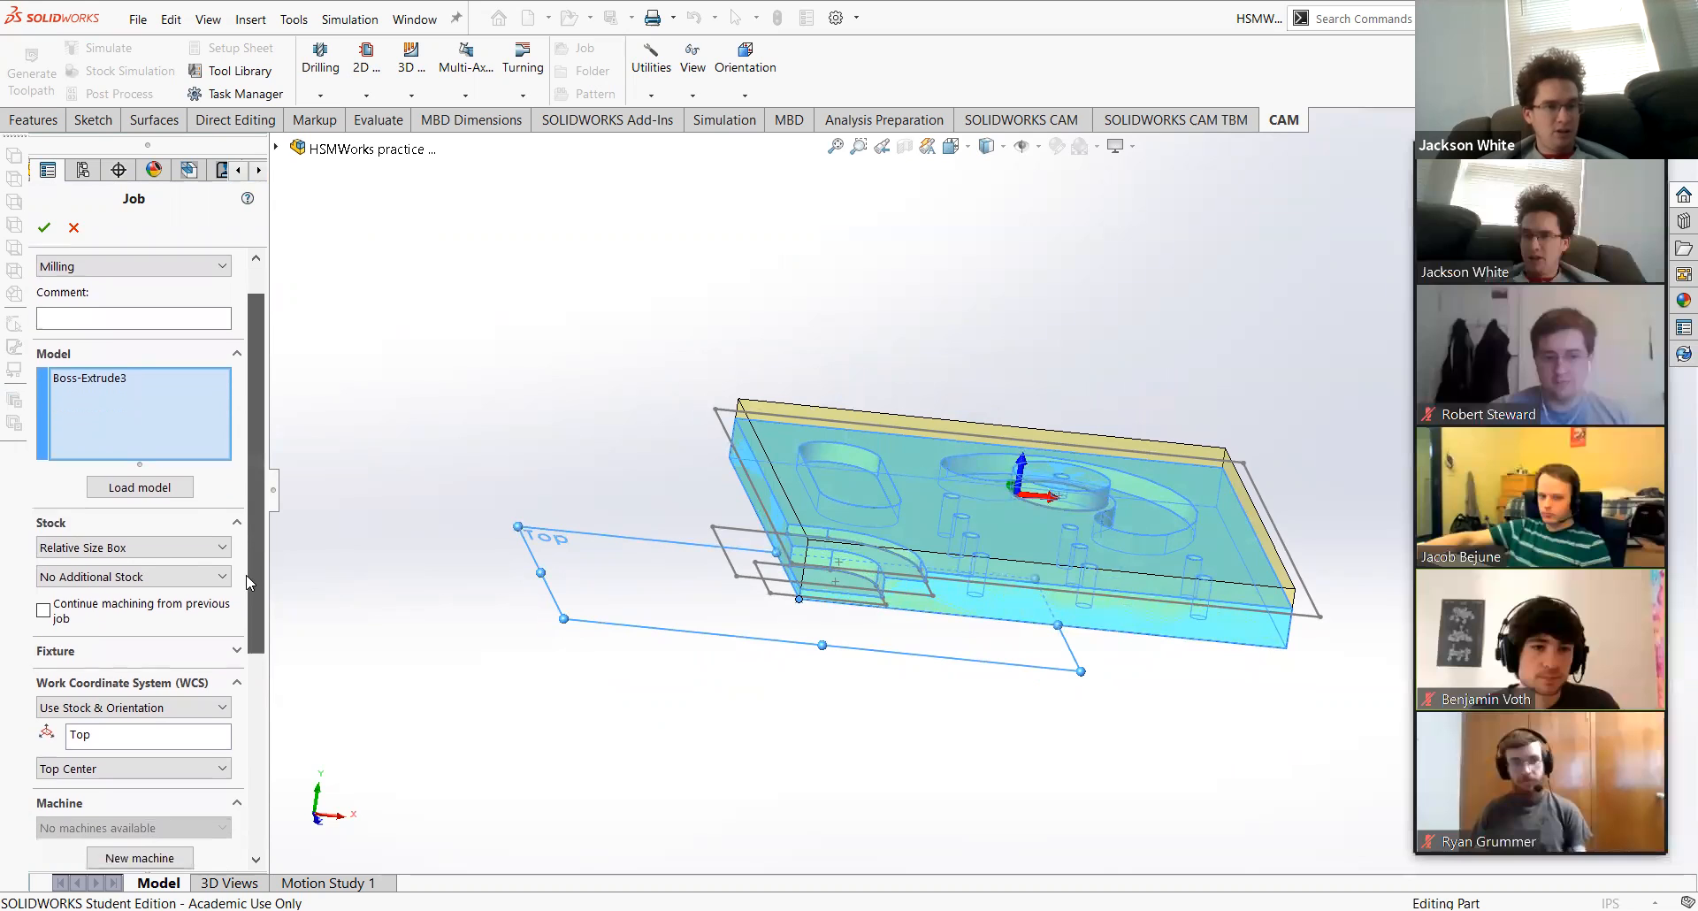
{"action": "left_click", "coordinate": [177, 541]}
{"action": "left_click", "coordinate": [177, 540]}
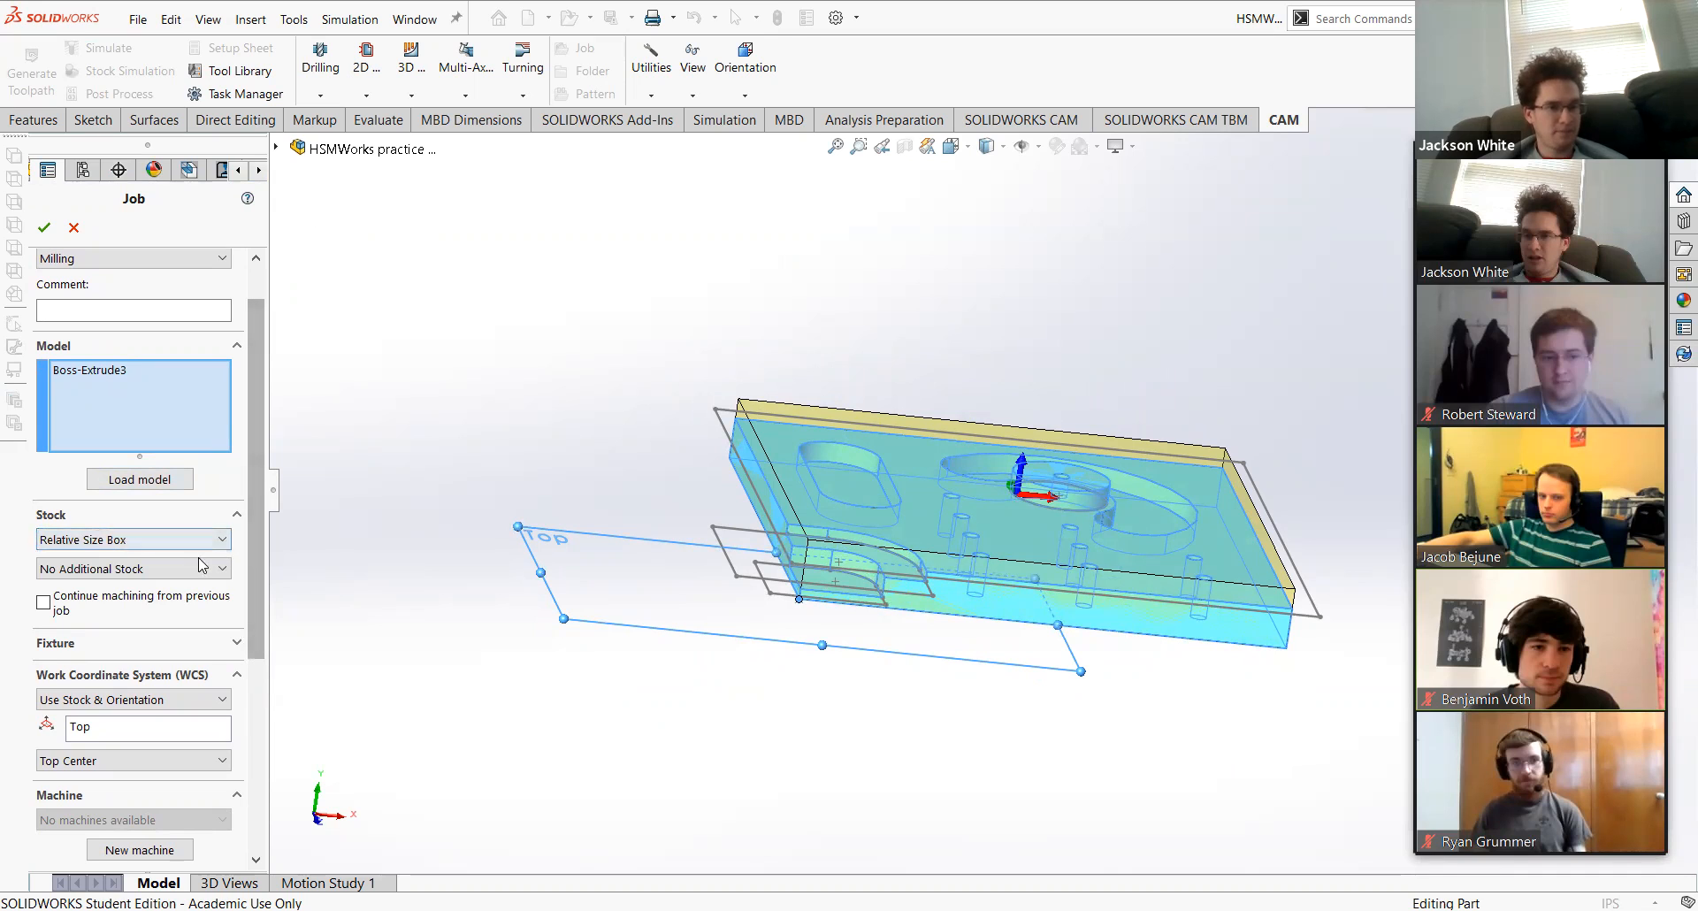
{"action": "left_click", "coordinate": [177, 539]}
{"action": "left_click", "coordinate": [122, 579]}
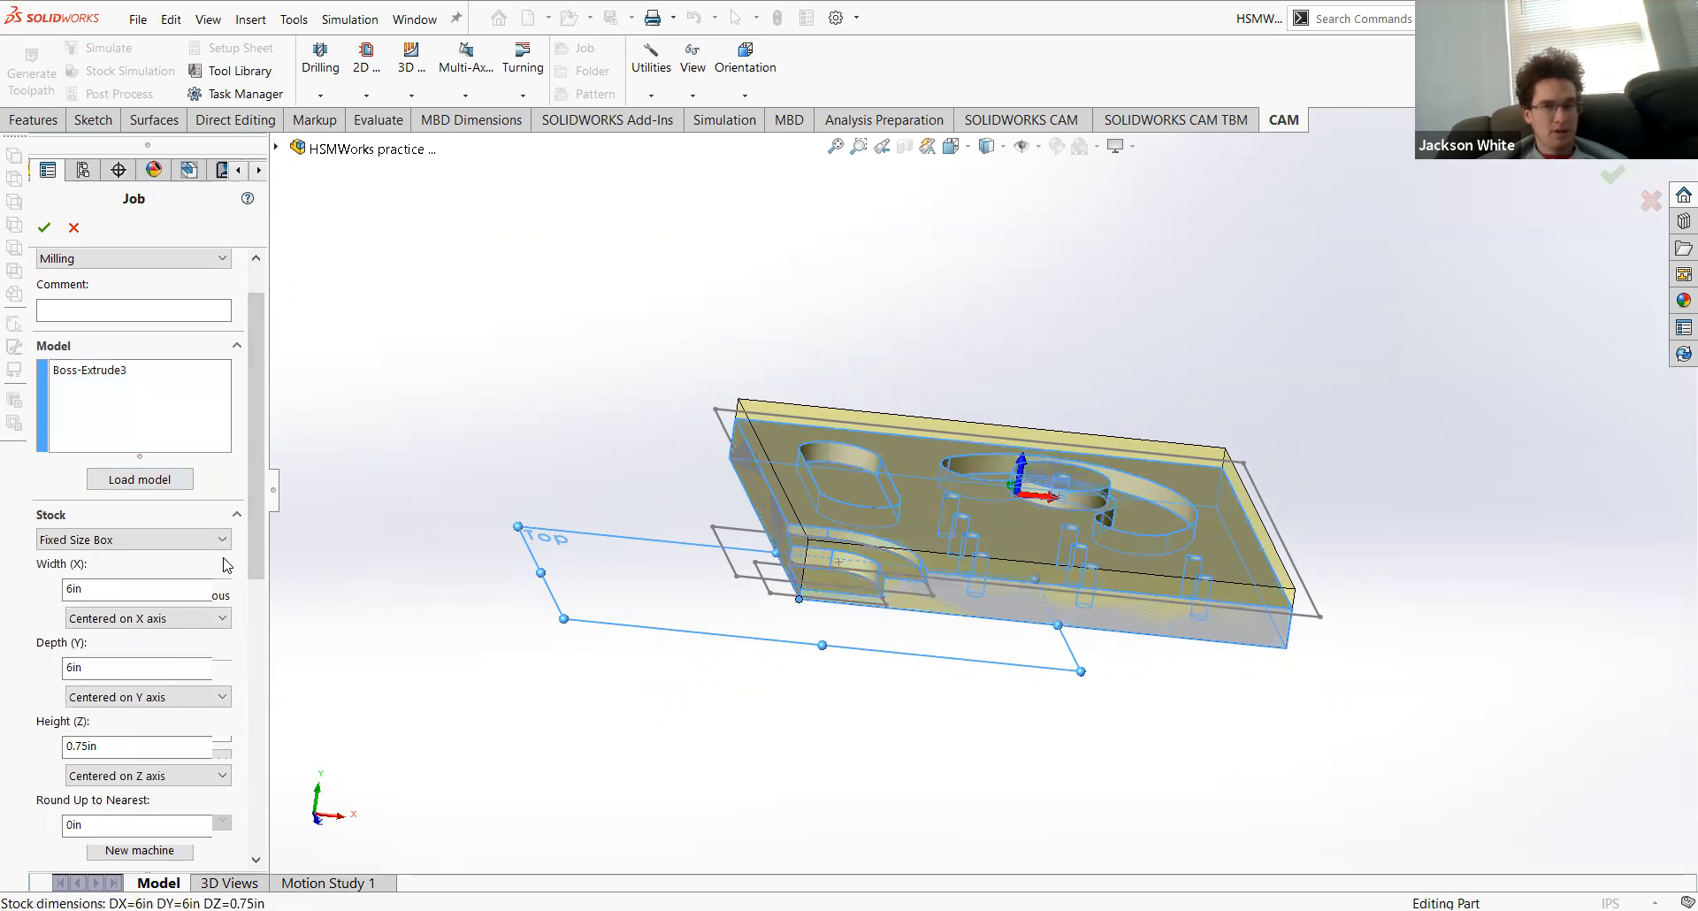
{"action": "mouse_move", "coordinate": [603, 454]}
{"action": "middle_mouse_down"}
{"action": "mouse_move", "coordinate": [550, 458]}
{"action": "mouse_move", "coordinate": [569, 394]}
{"action": "mouse_move", "coordinate": [613, 442]}
{"action": "mouse_move", "coordinate": [608, 477]}
{"action": "middle_mouse_up"}
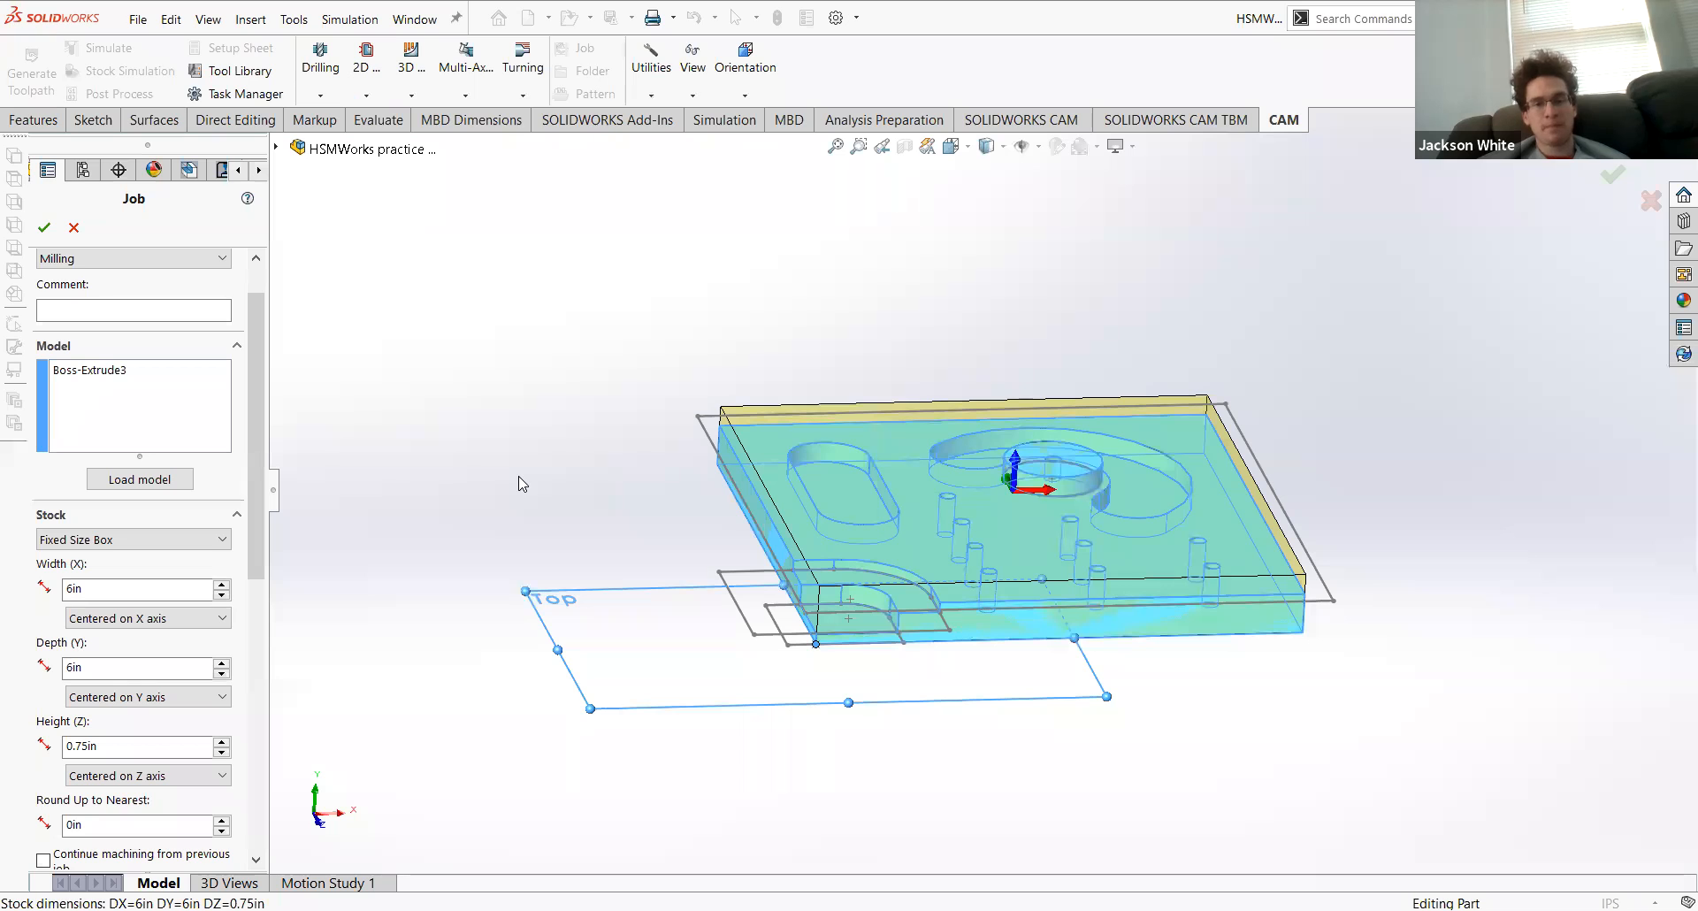
{"action": "middle_click_drag", "start_coordinate": [759, 601], "coordinate": [758, 534]}
{"action": "middle_click_drag", "start_coordinate": [751, 629], "coordinate": [569, 637]}
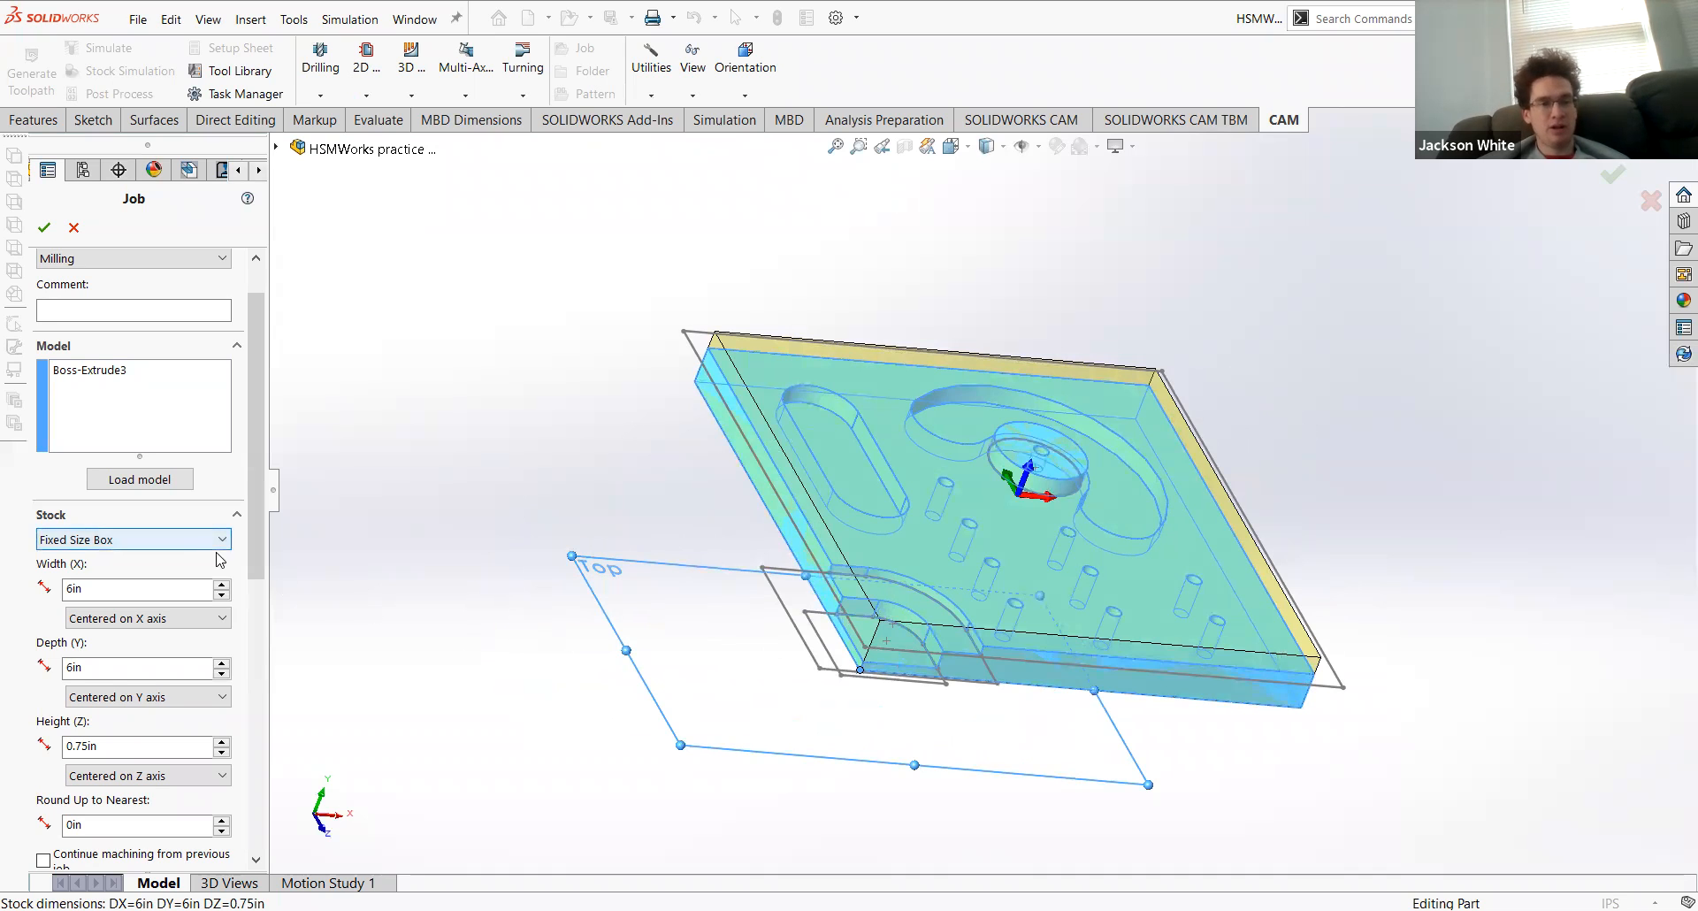
Step: Review the stock dimensions and the available stock types, keeping Fixed Size Box selected for the job
{"action": "scroll", "coordinate": [257, 602], "scroll_direction": "down", "scroll_amount": 3}
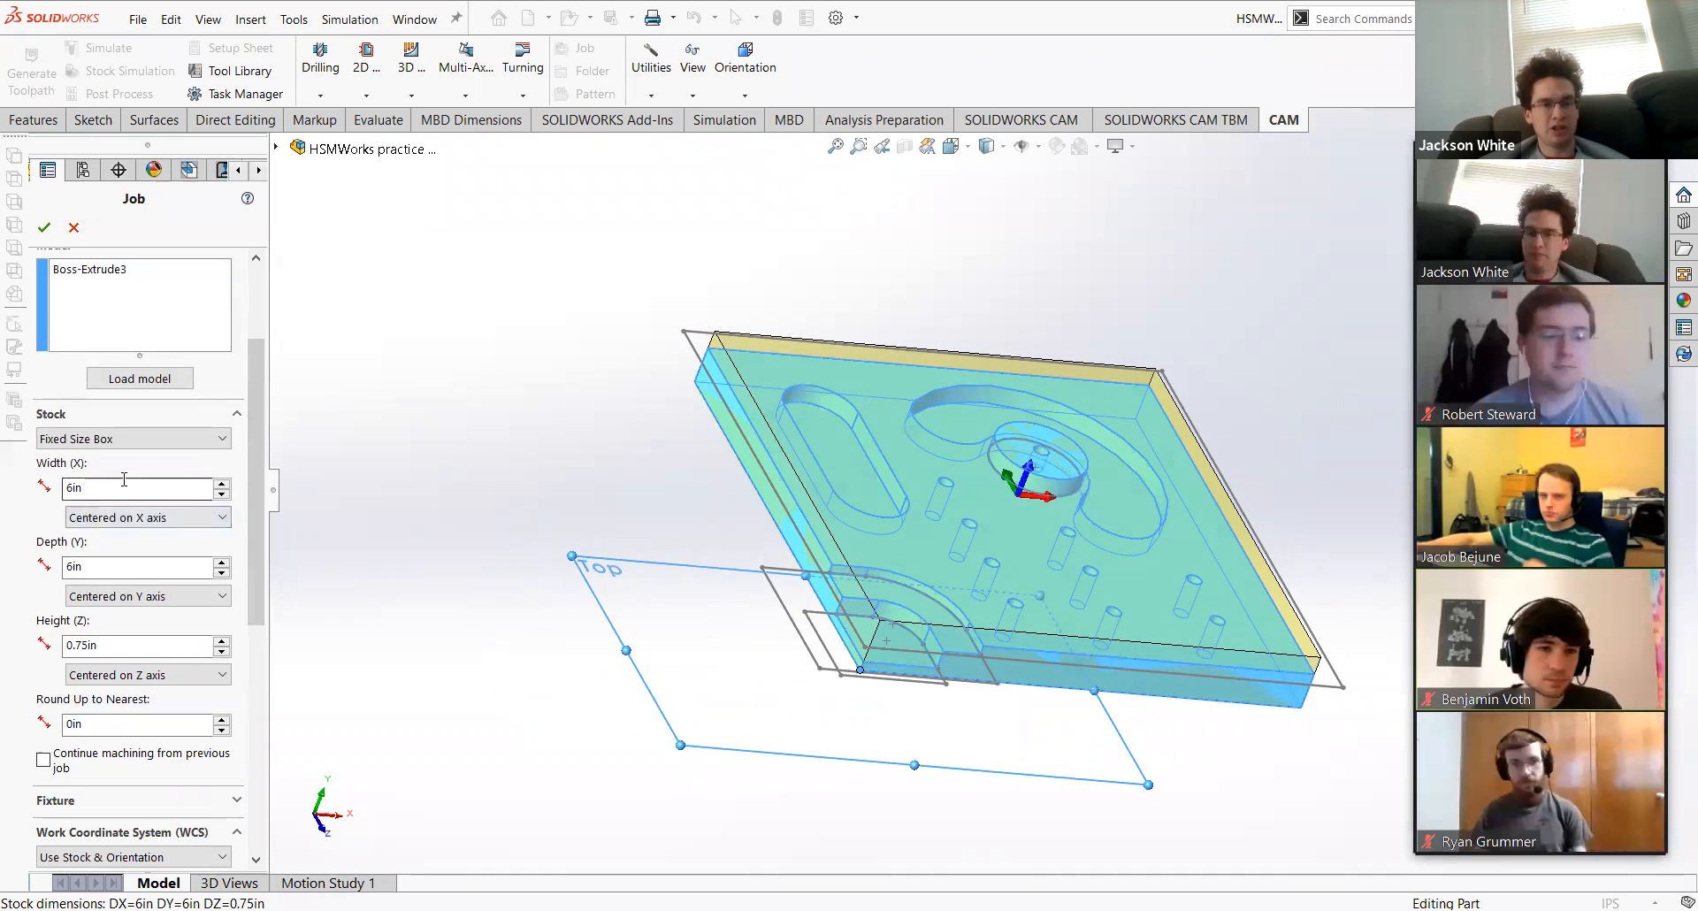
{"action": "left_click", "coordinate": [222, 494]}
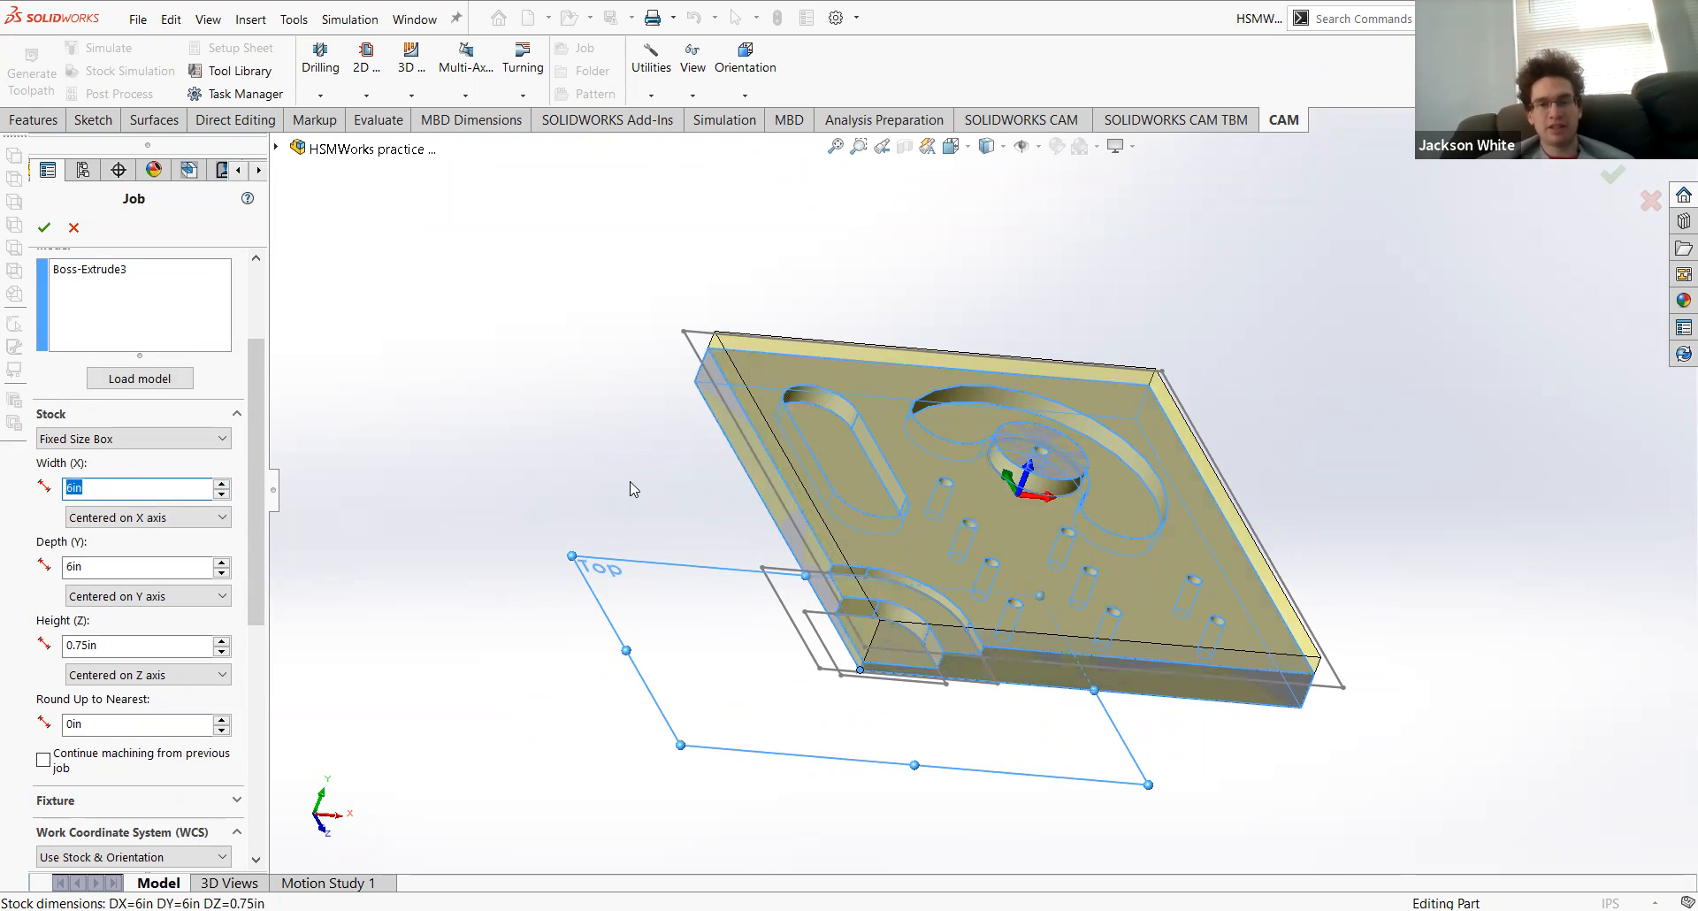
{"action": "left_click", "coordinate": [159, 442]}
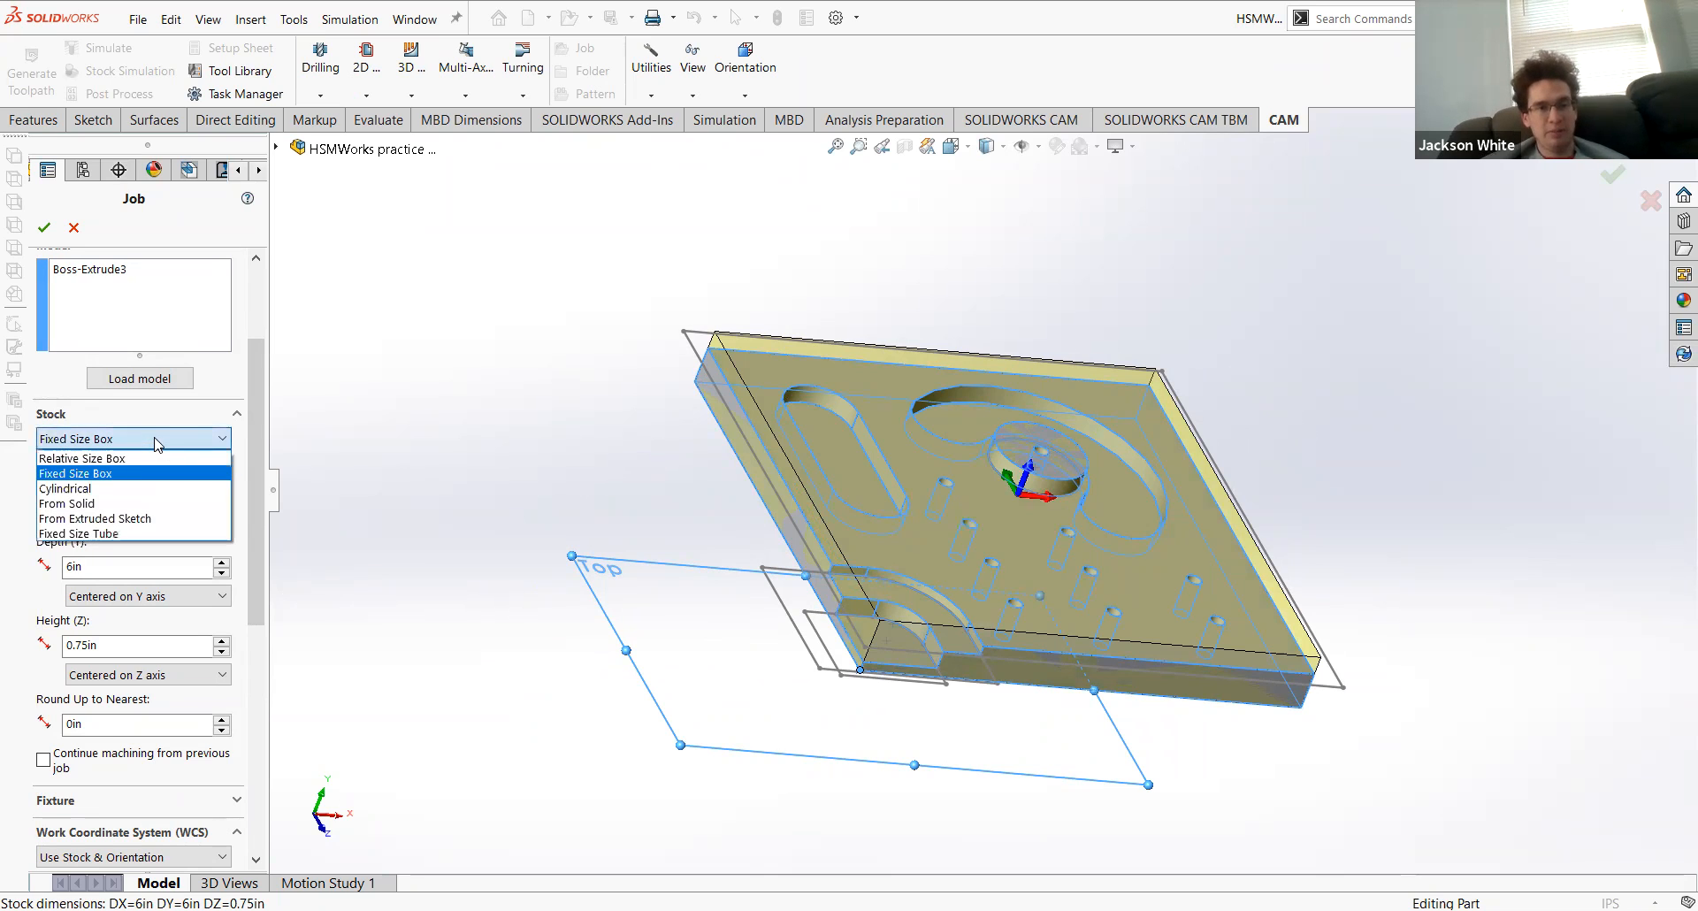
{"action": "left_click", "coordinate": [151, 467]}
{"action": "left_click", "coordinate": [213, 438]}
{"action": "left_click", "coordinate": [226, 457]}
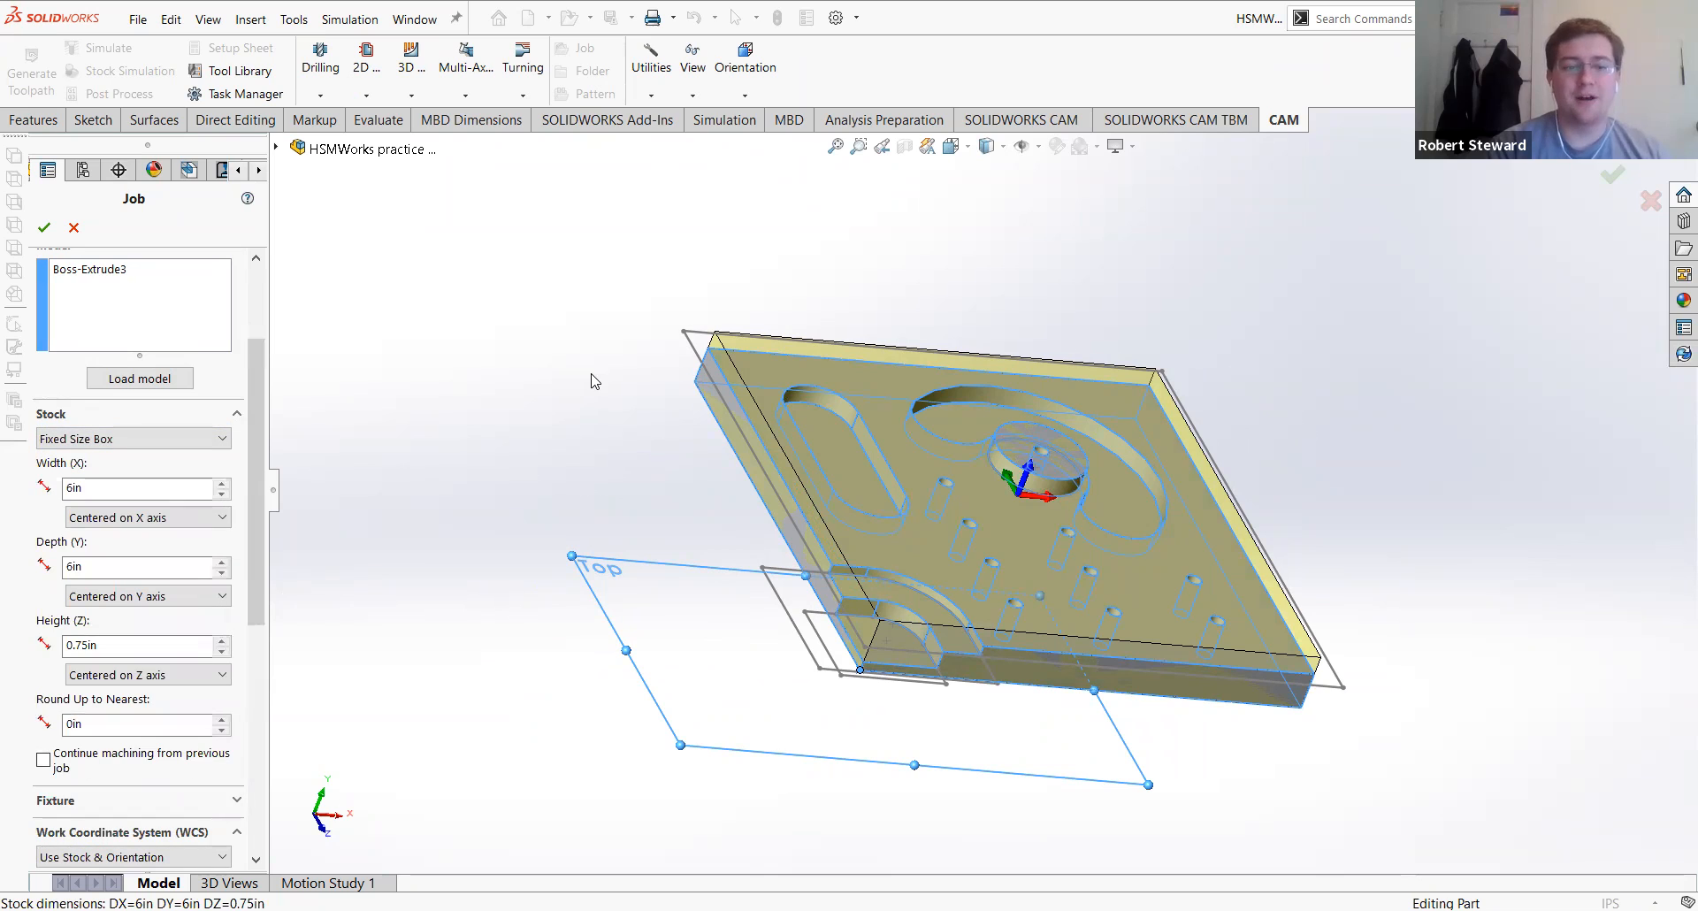
{"action": "middle_click_drag", "start_coordinate": [668, 411], "coordinate": [667, 356]}
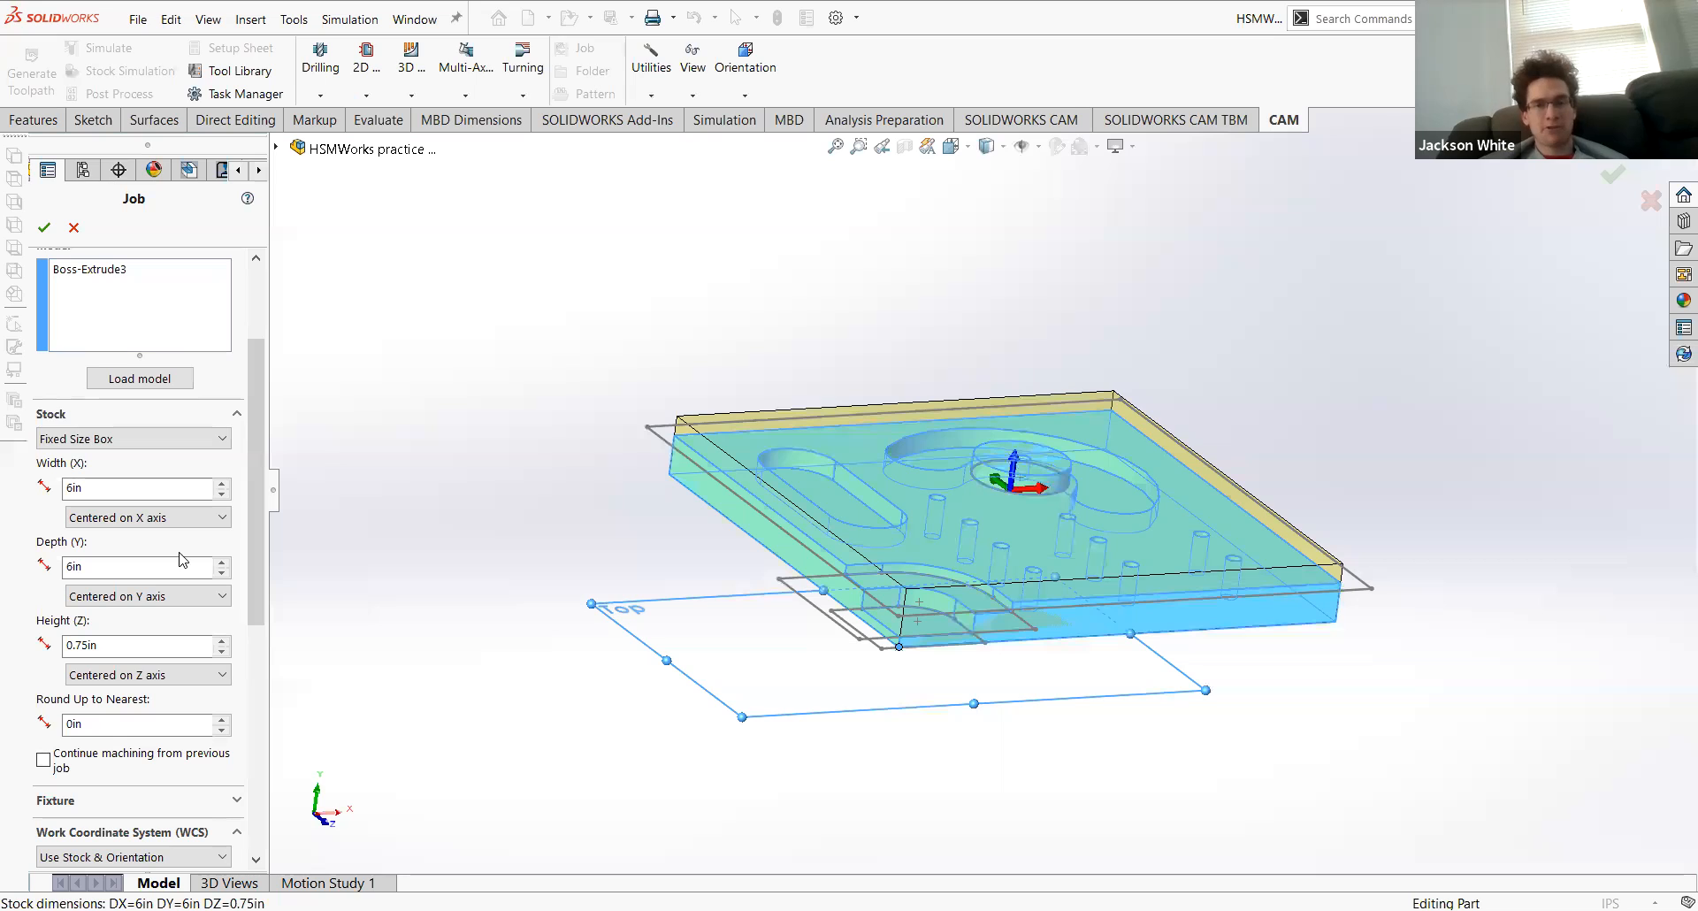
Step: Set the fixed size stock's width (X) to 12 in and depth (Y) to 24 in
{"action": "double_click", "coordinate": [175, 488]}
{"action": "type", "text": "12"}
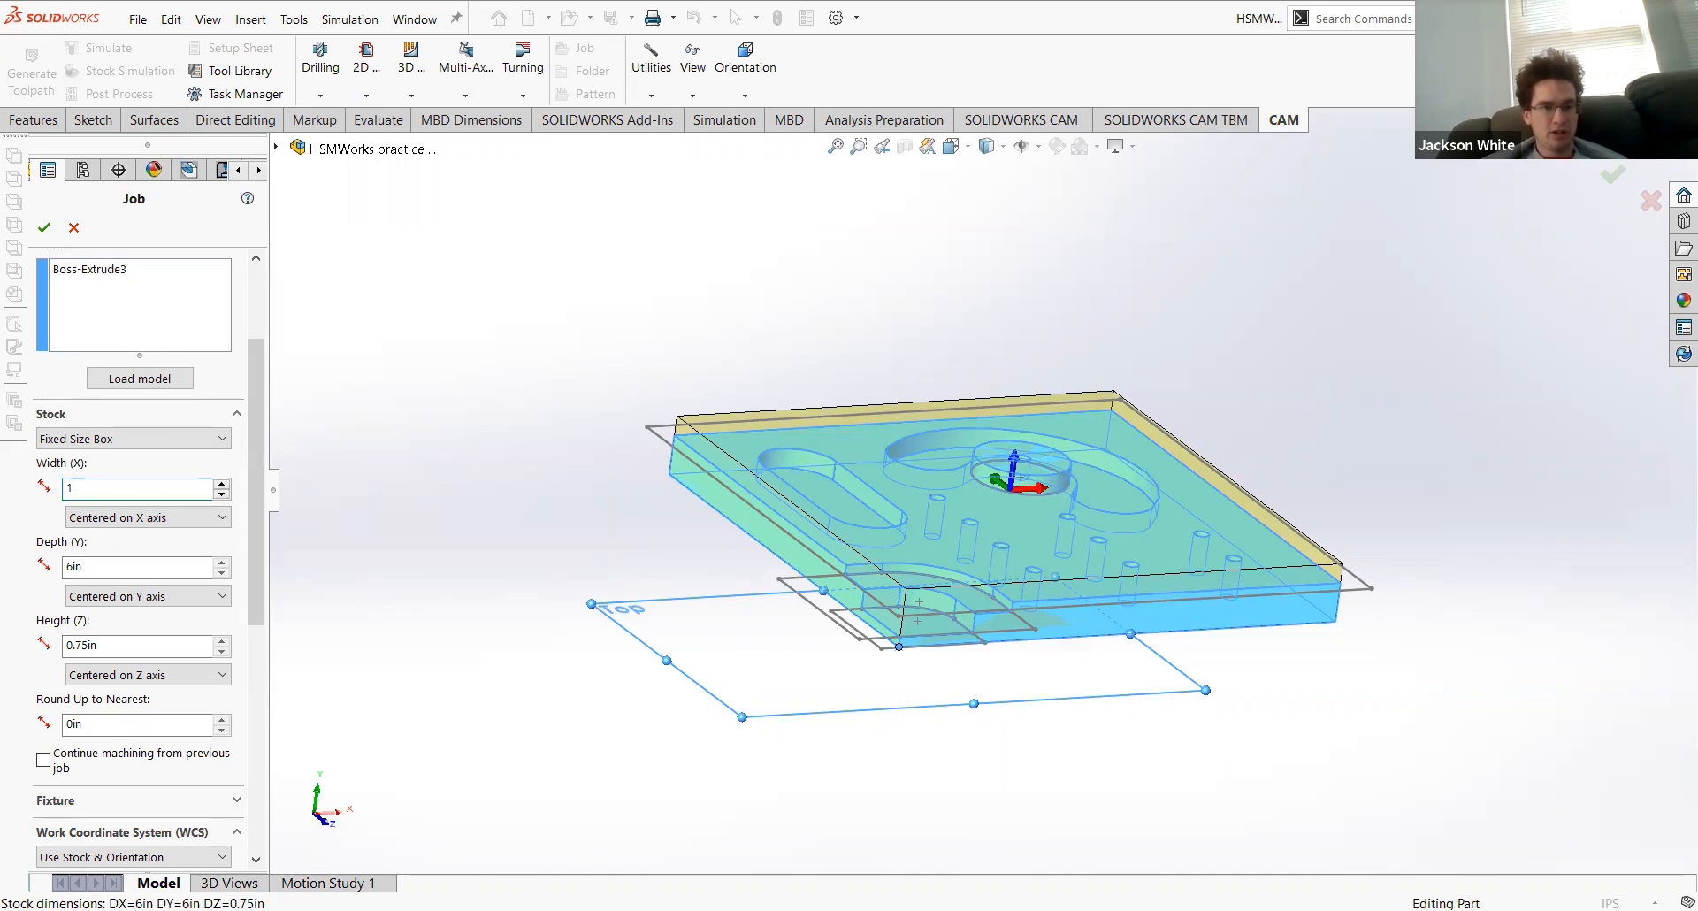
{"action": "left_click", "coordinate": [122, 564]}
{"action": "type", "text": "24"}
{"action": "key", "text": "Return"}
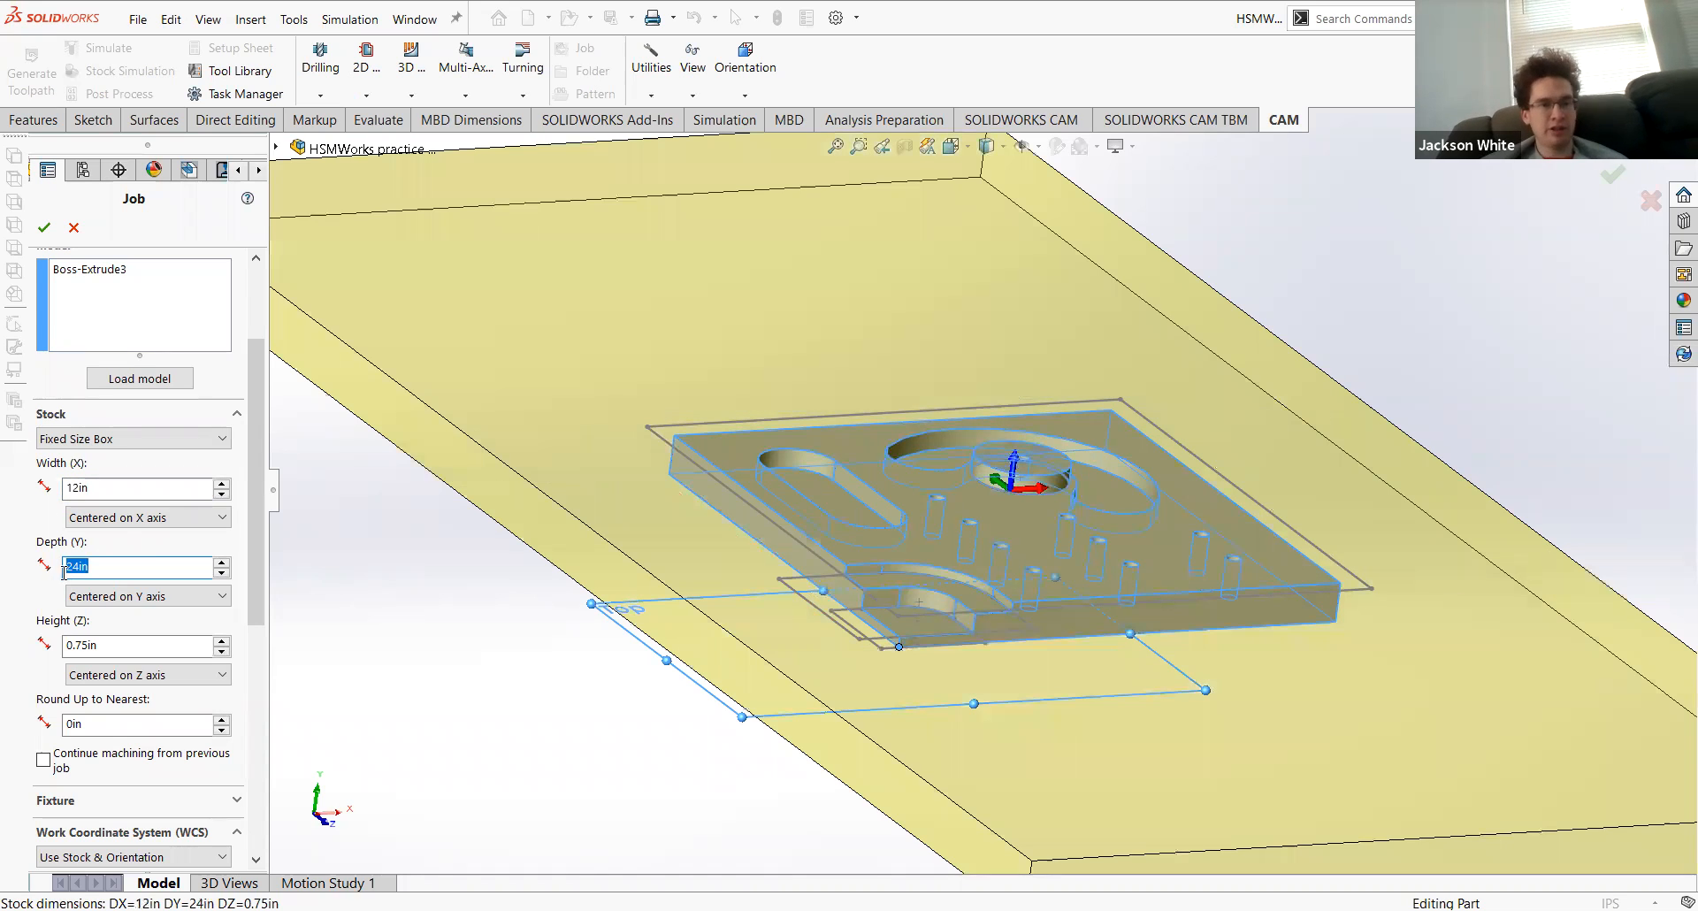
Step: Position the stock's width by Offset from left side (-X), trying several offsets and settling on 1 in
{"action": "left_click", "coordinate": [124, 518]}
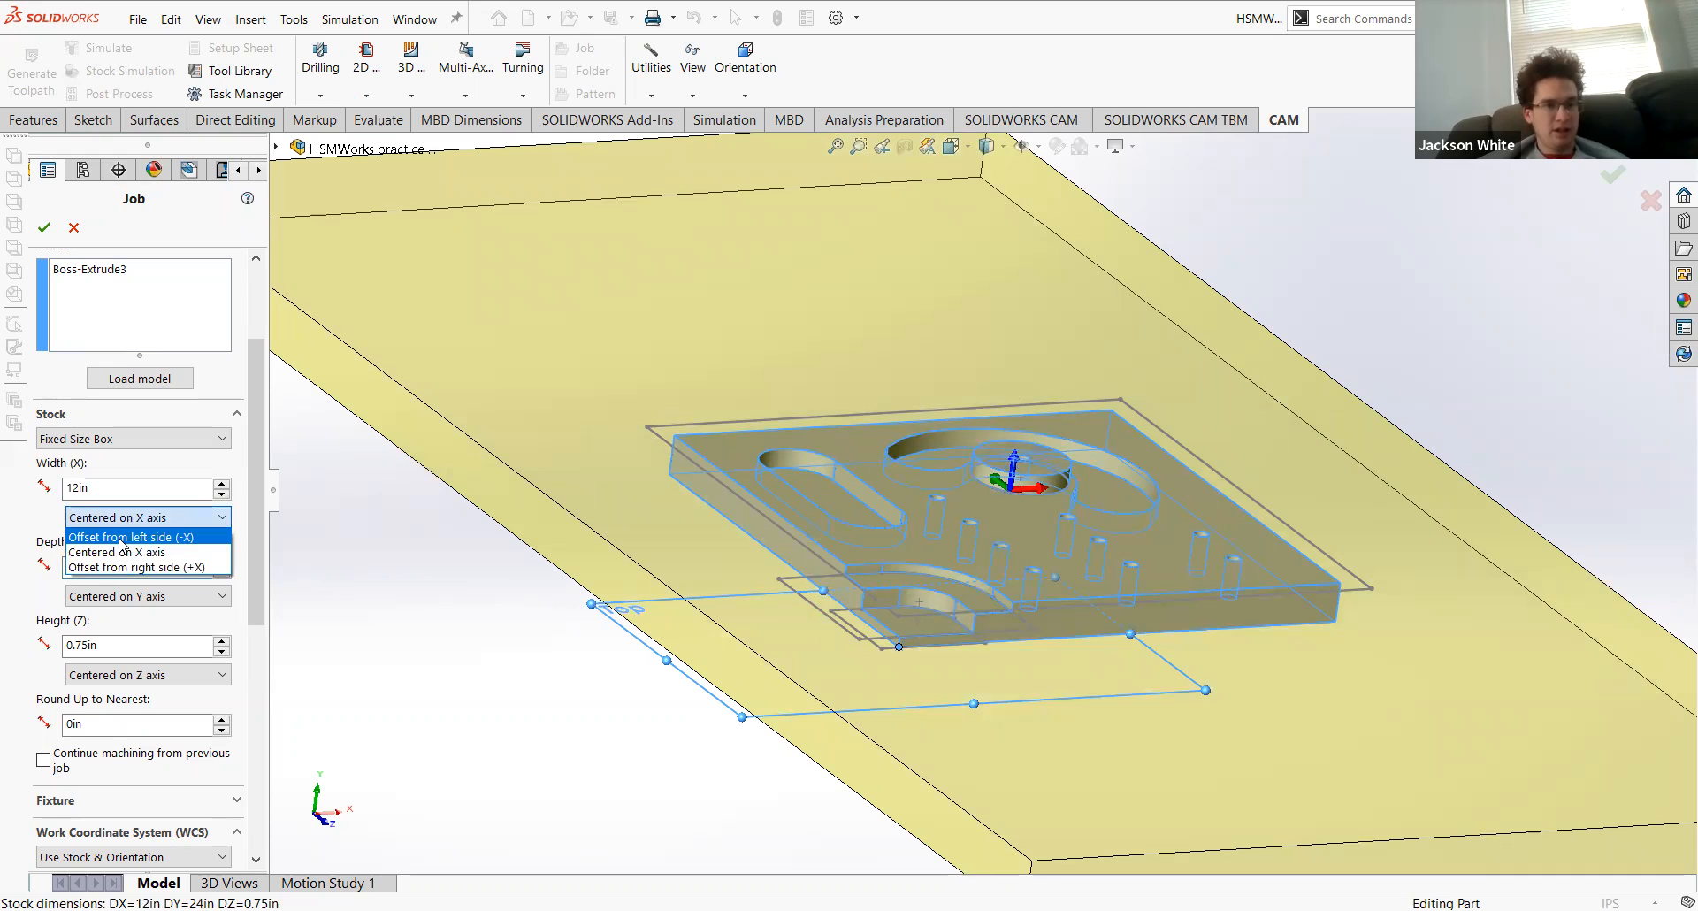
{"action": "left_click", "coordinate": [121, 537]}
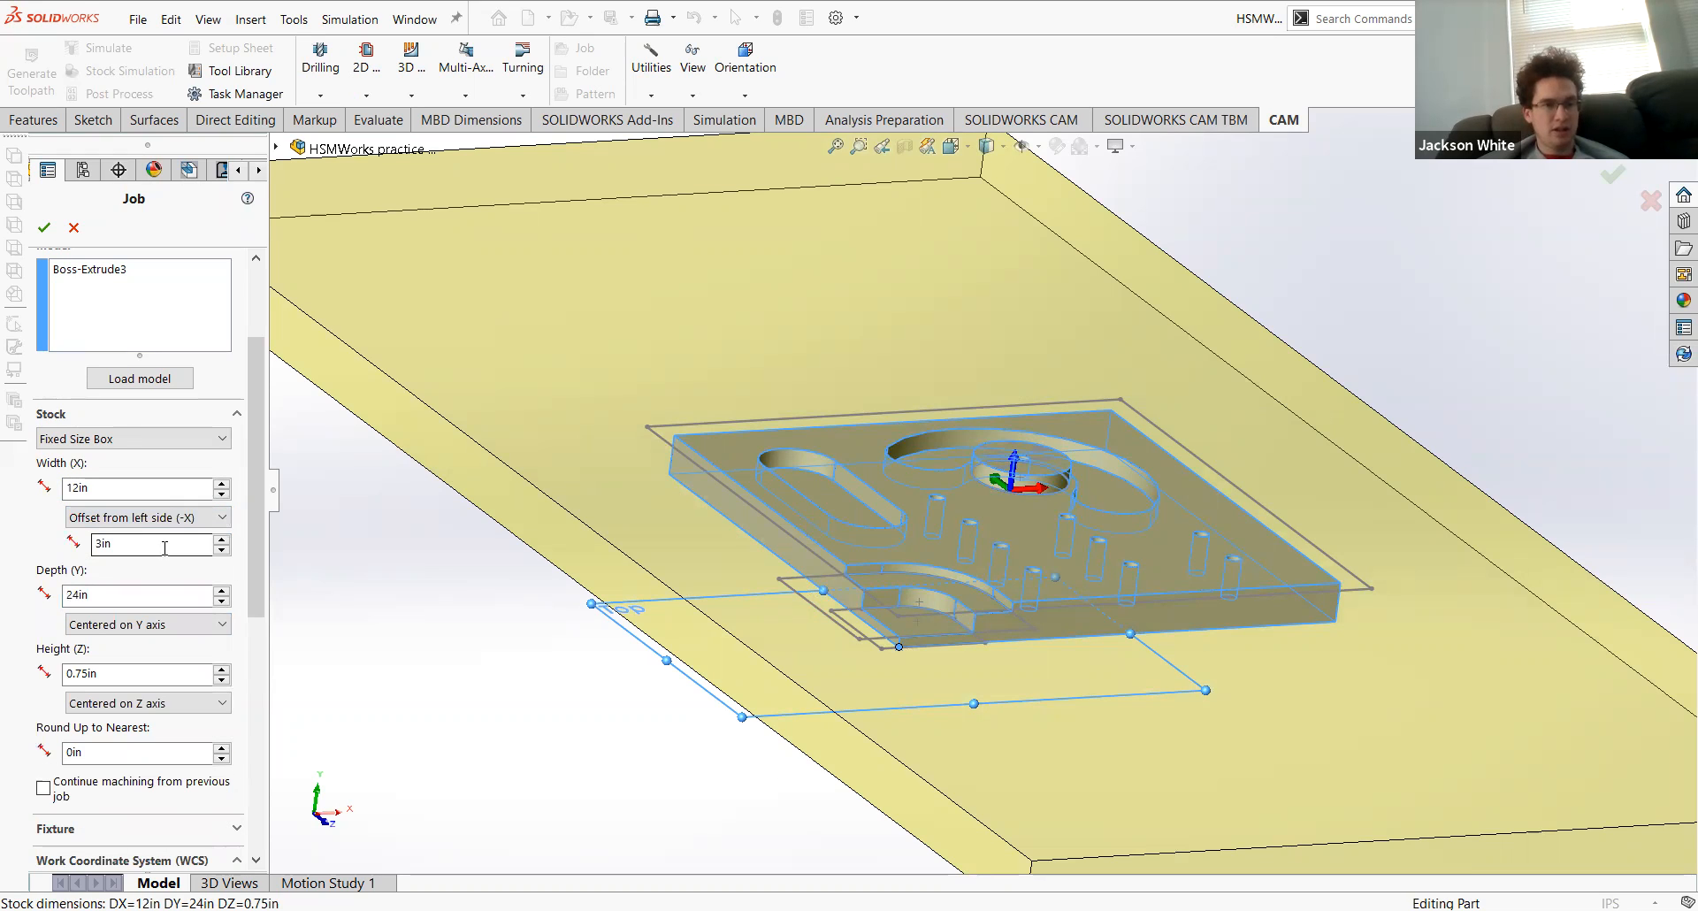
{"action": "left_click", "coordinate": [220, 540]}
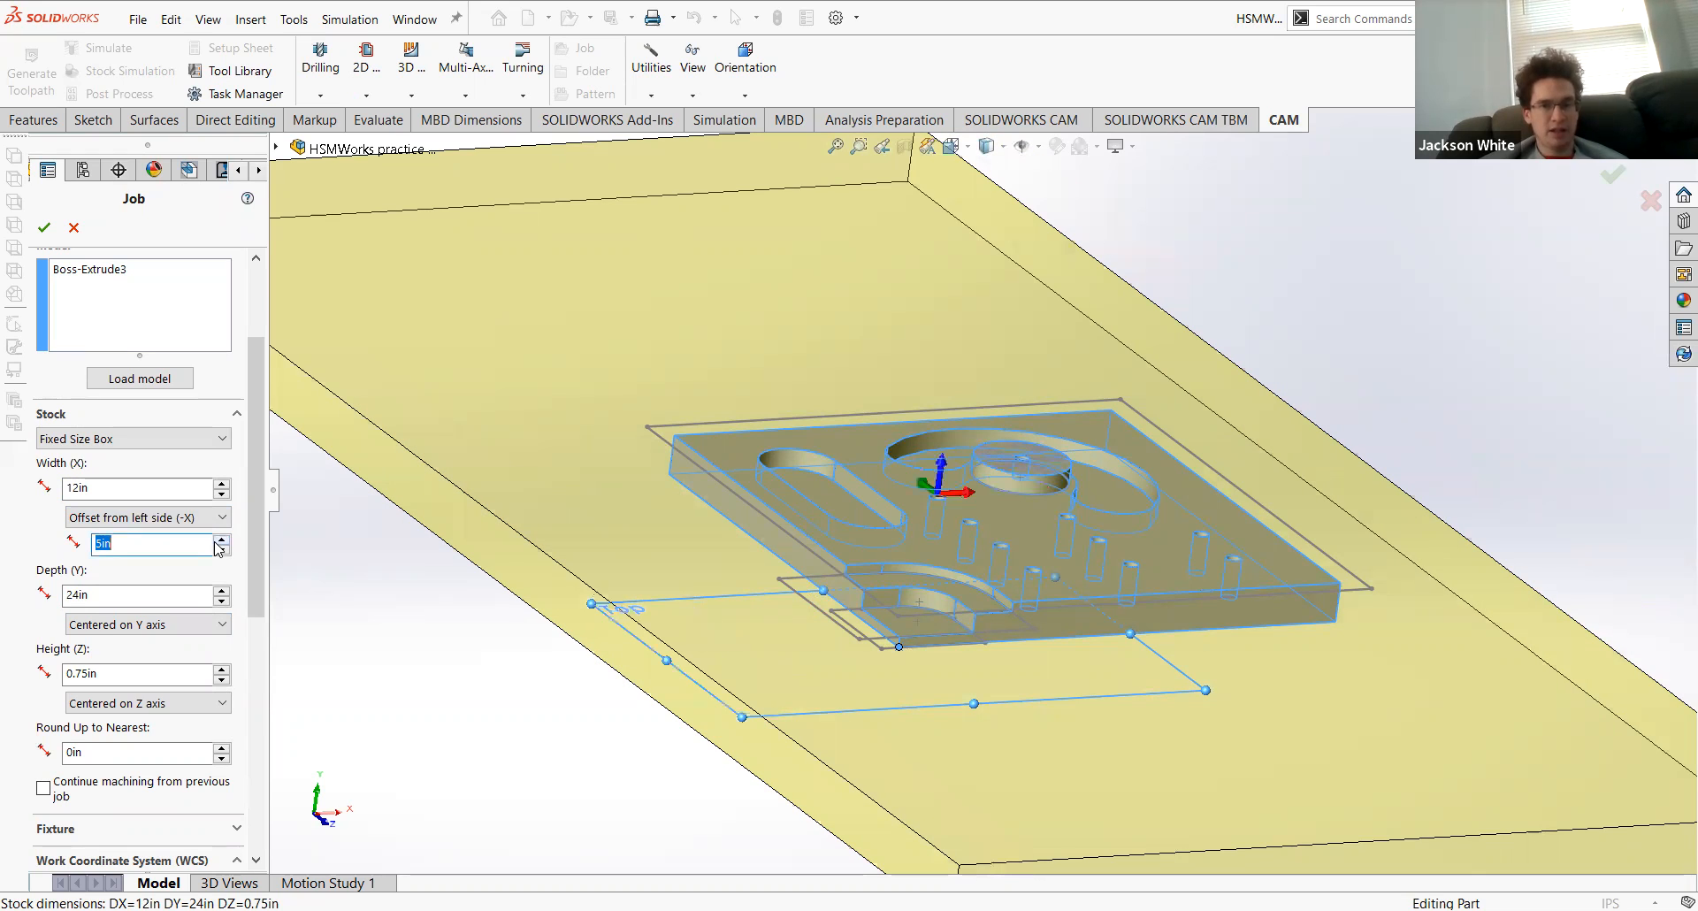
{"action": "left_click", "coordinate": [221, 551]}
{"action": "left_click", "coordinate": [221, 551]}
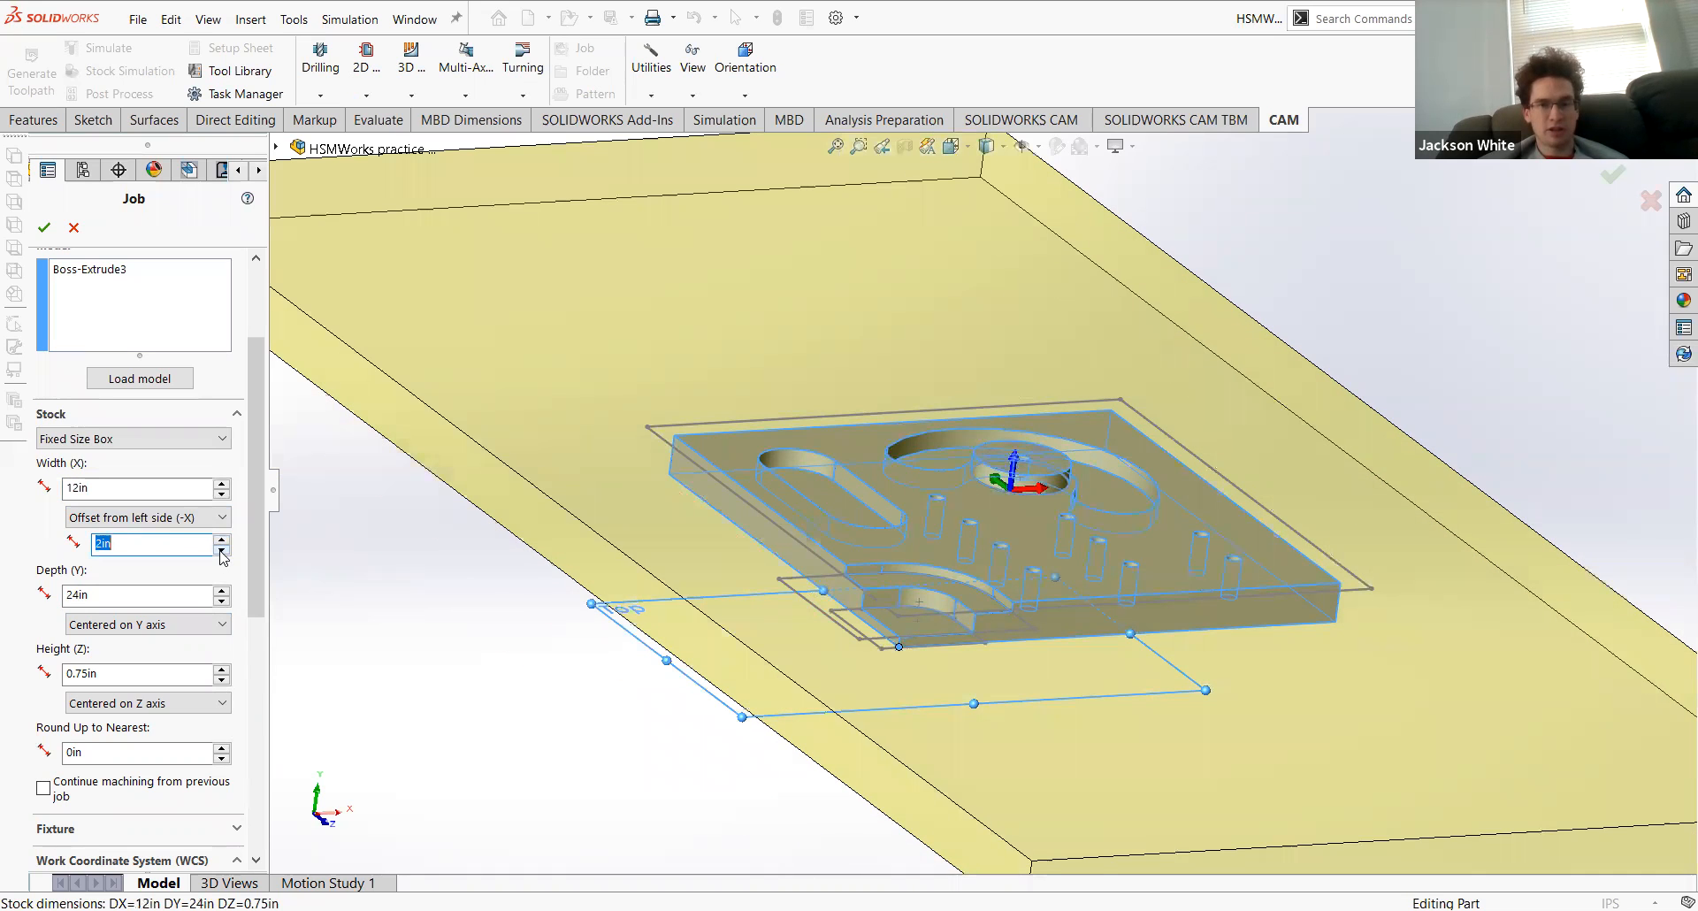
{"action": "left_click", "coordinate": [221, 551]}
{"action": "left_click", "coordinate": [221, 551]}
{"action": "left_click", "coordinate": [221, 551]}
{"action": "left_click", "coordinate": [221, 551]}
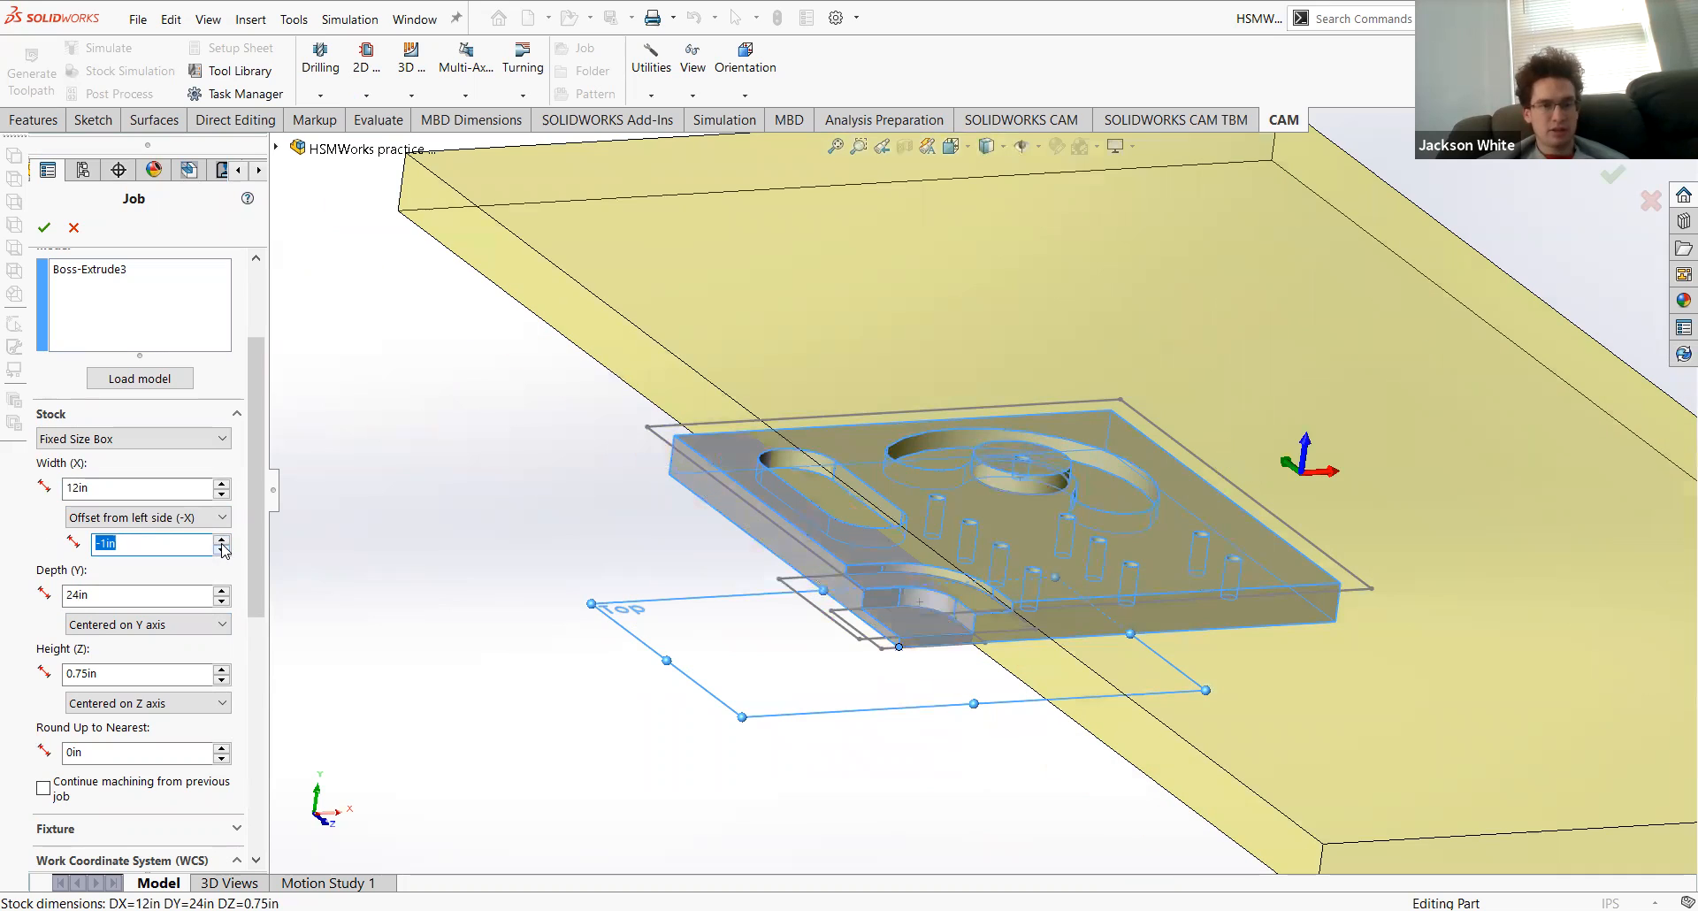
{"action": "left_click", "coordinate": [222, 538]}
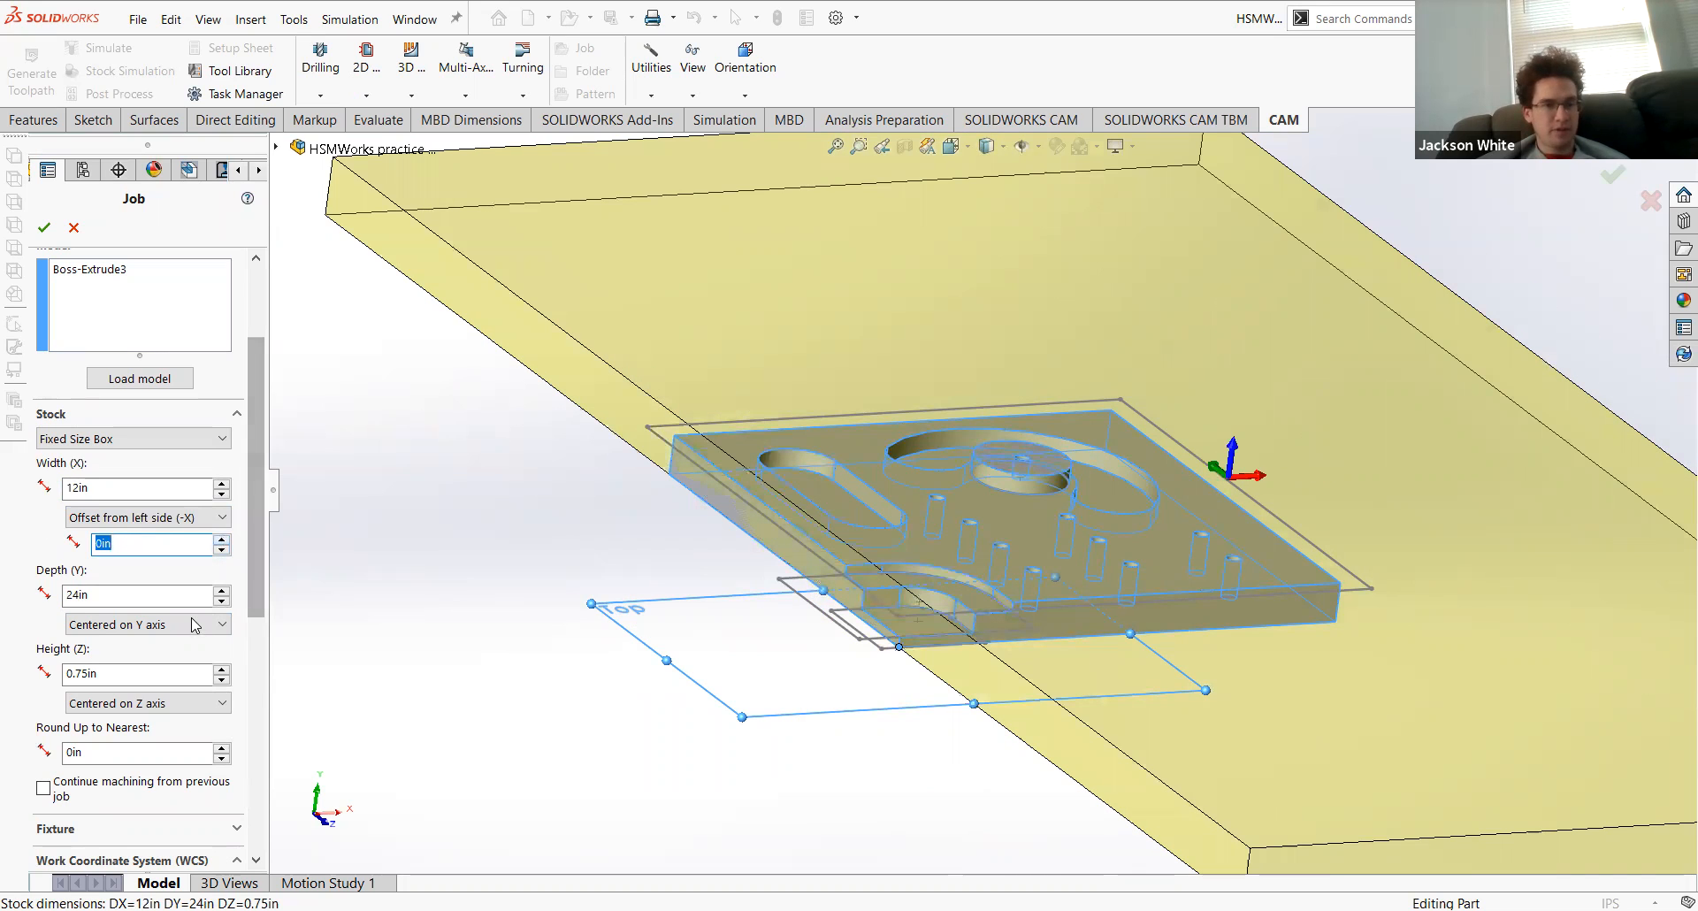
{"action": "left_click", "coordinate": [222, 549]}
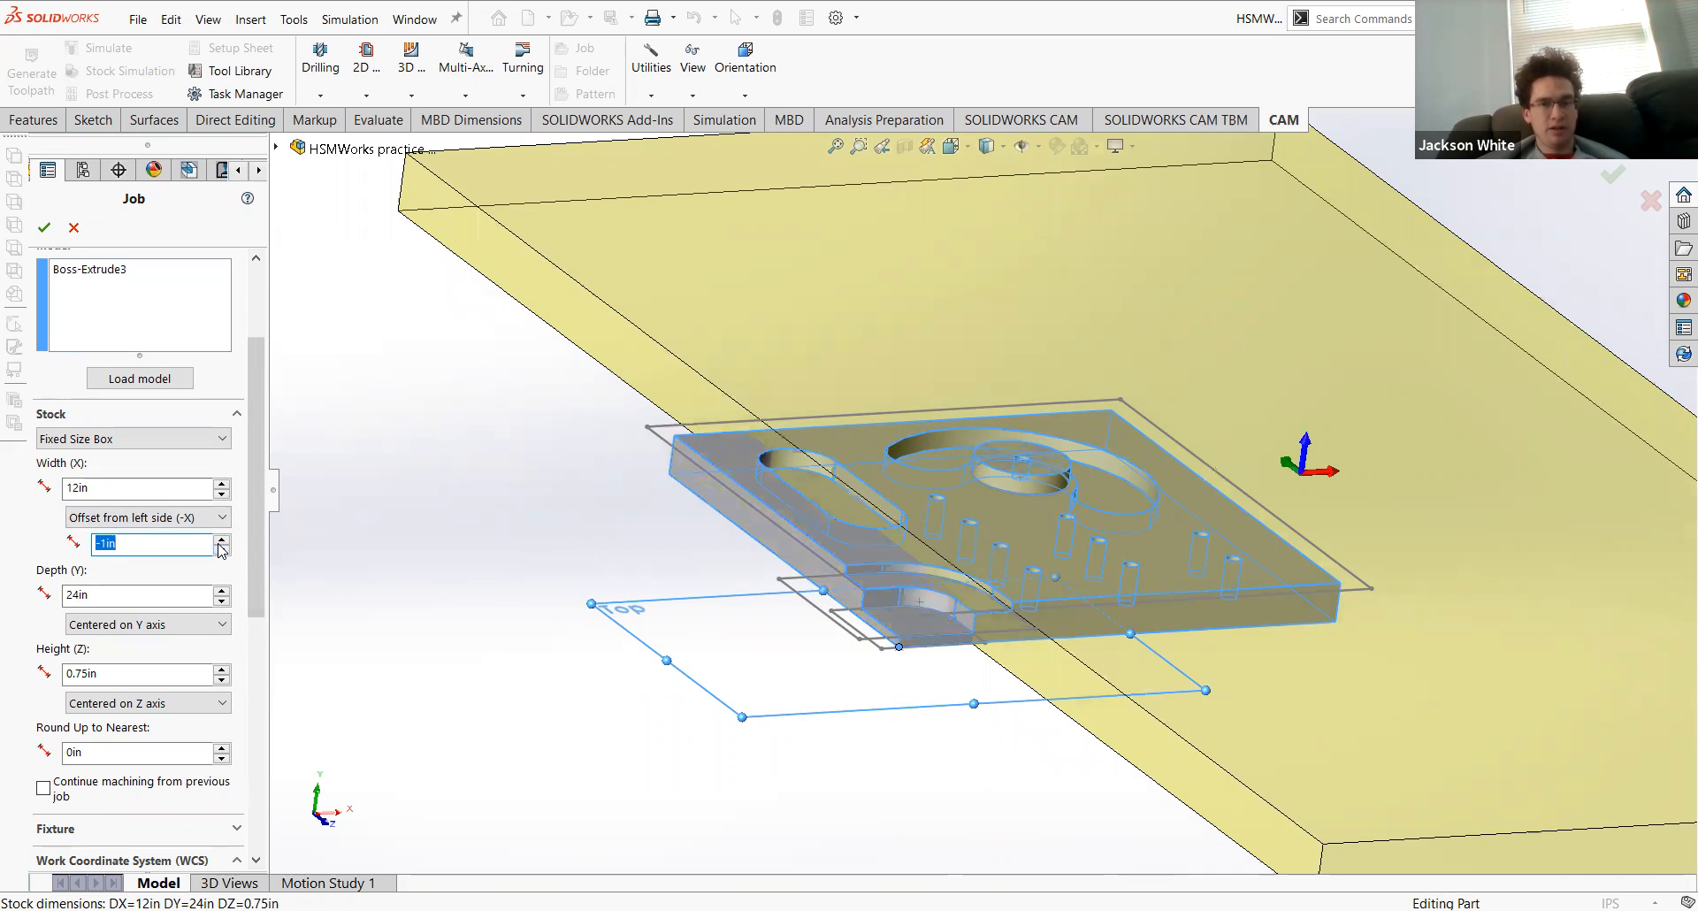
{"action": "left_click", "coordinate": [221, 539]}
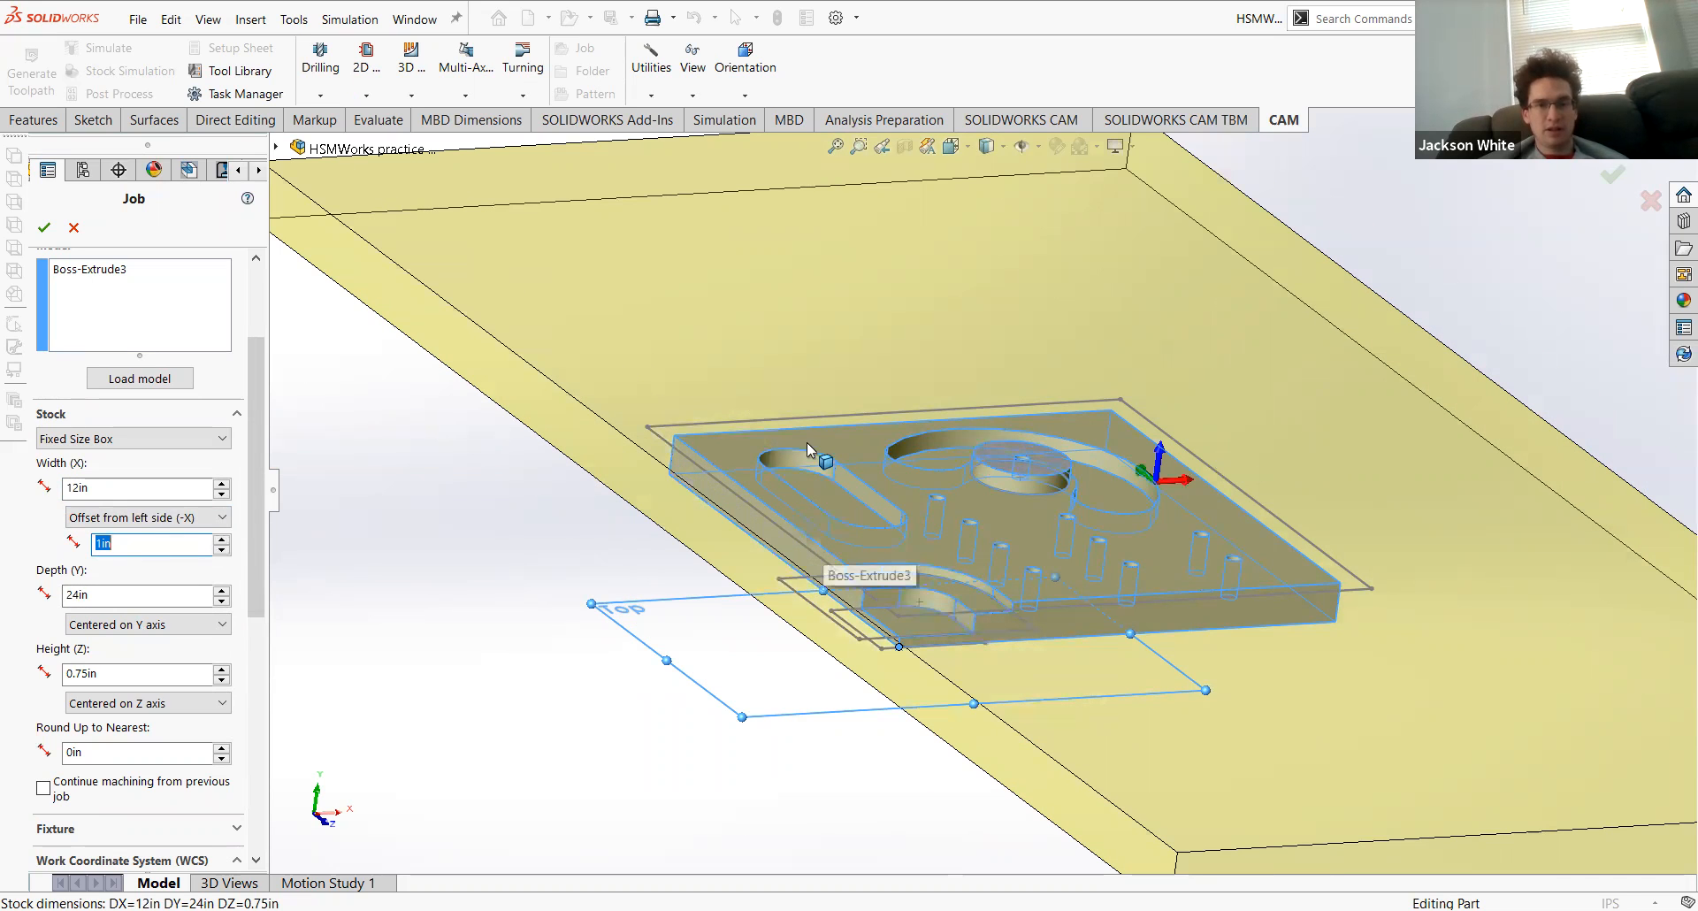
{"action": "middle_click_drag", "start_coordinate": [732, 414], "coordinate": [701, 459]}
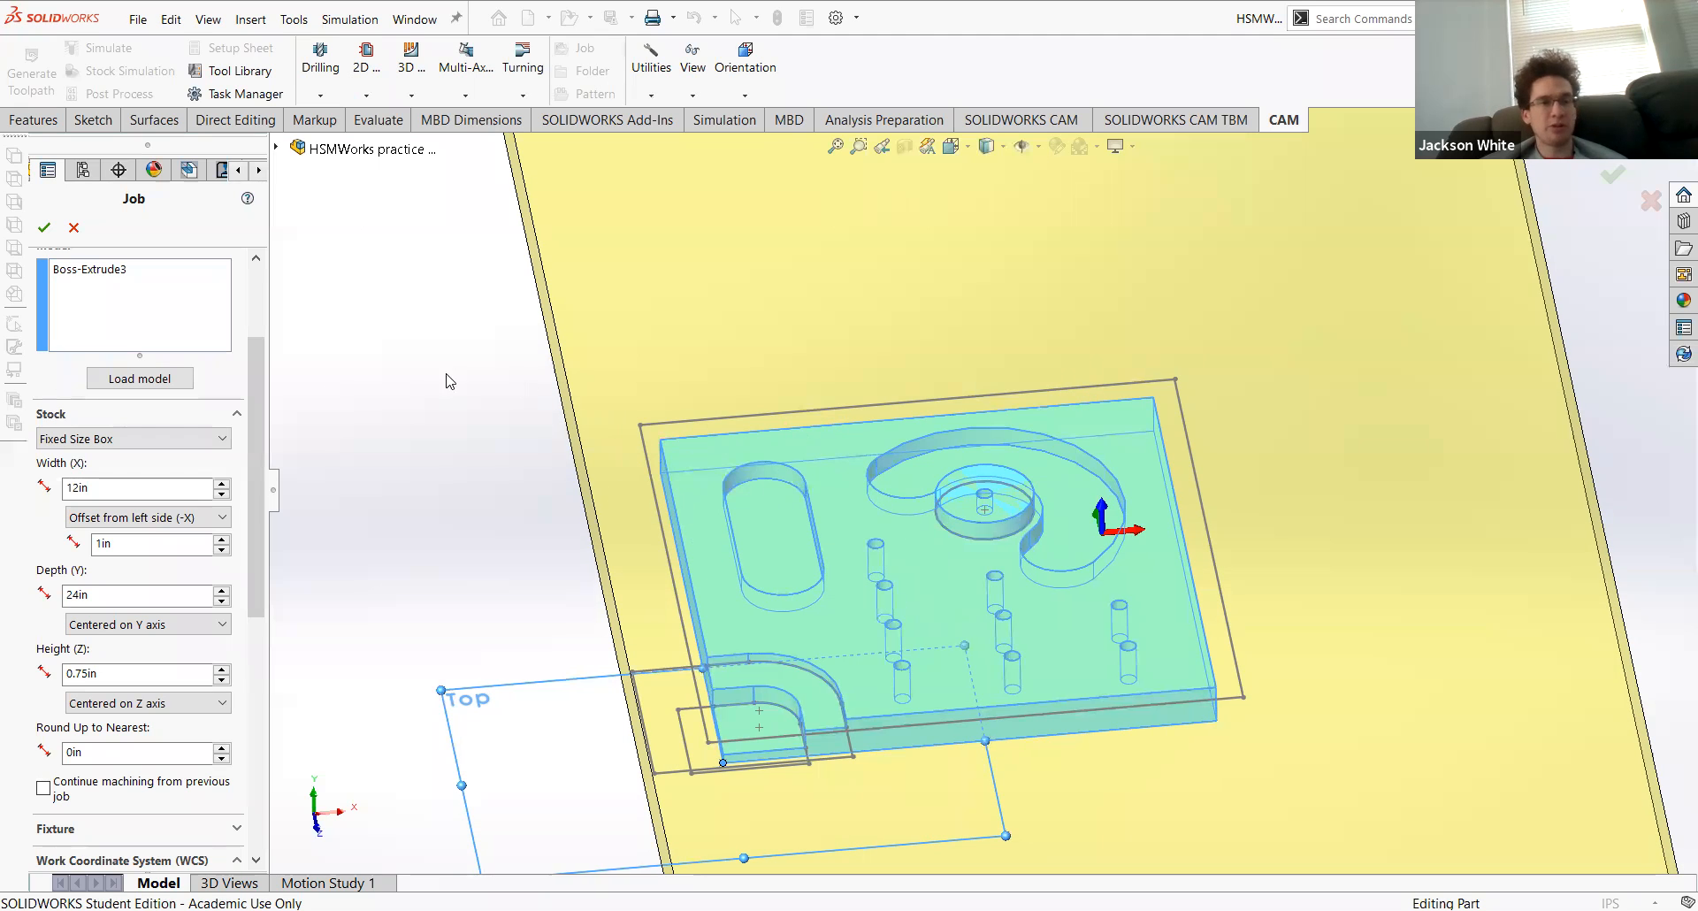
Step: Change the job's stock type to Relative Size Box with No Additional Stock and inspect the stock and coordinate origin around the plate
{"action": "scroll", "coordinate": [621, 456], "scroll_direction": "up", "scroll_amount": 3}
{"action": "left_click", "coordinate": [147, 439]}
{"action": "left_click", "coordinate": [127, 458]}
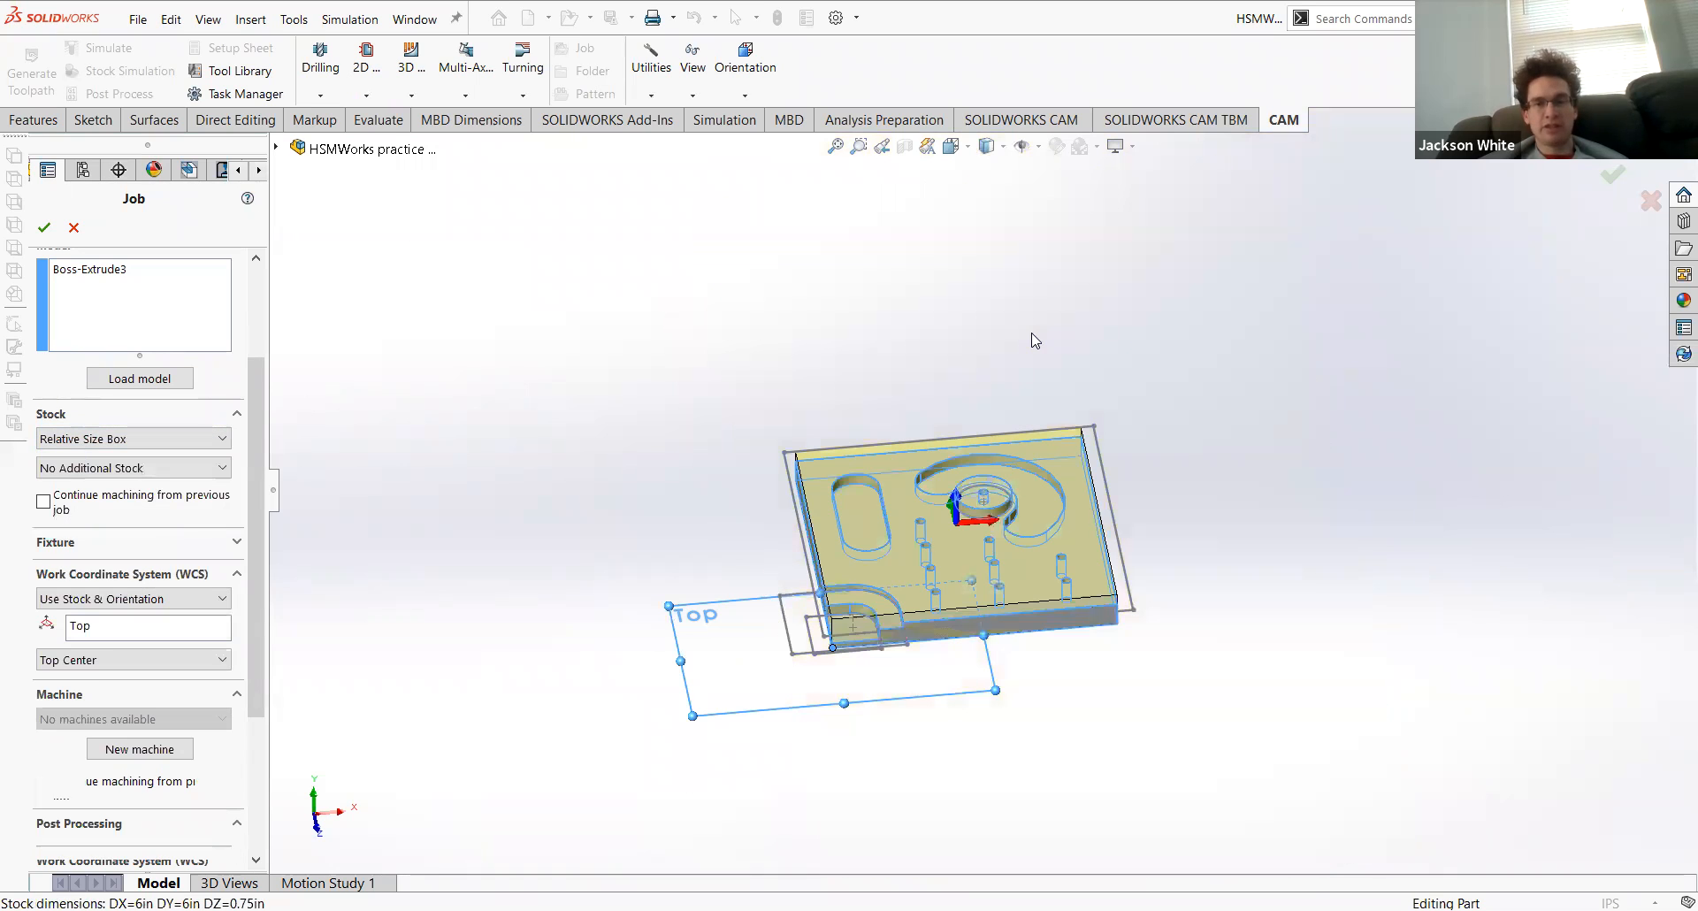
{"action": "middle_click_drag", "start_coordinate": [587, 610], "coordinate": [636, 536]}
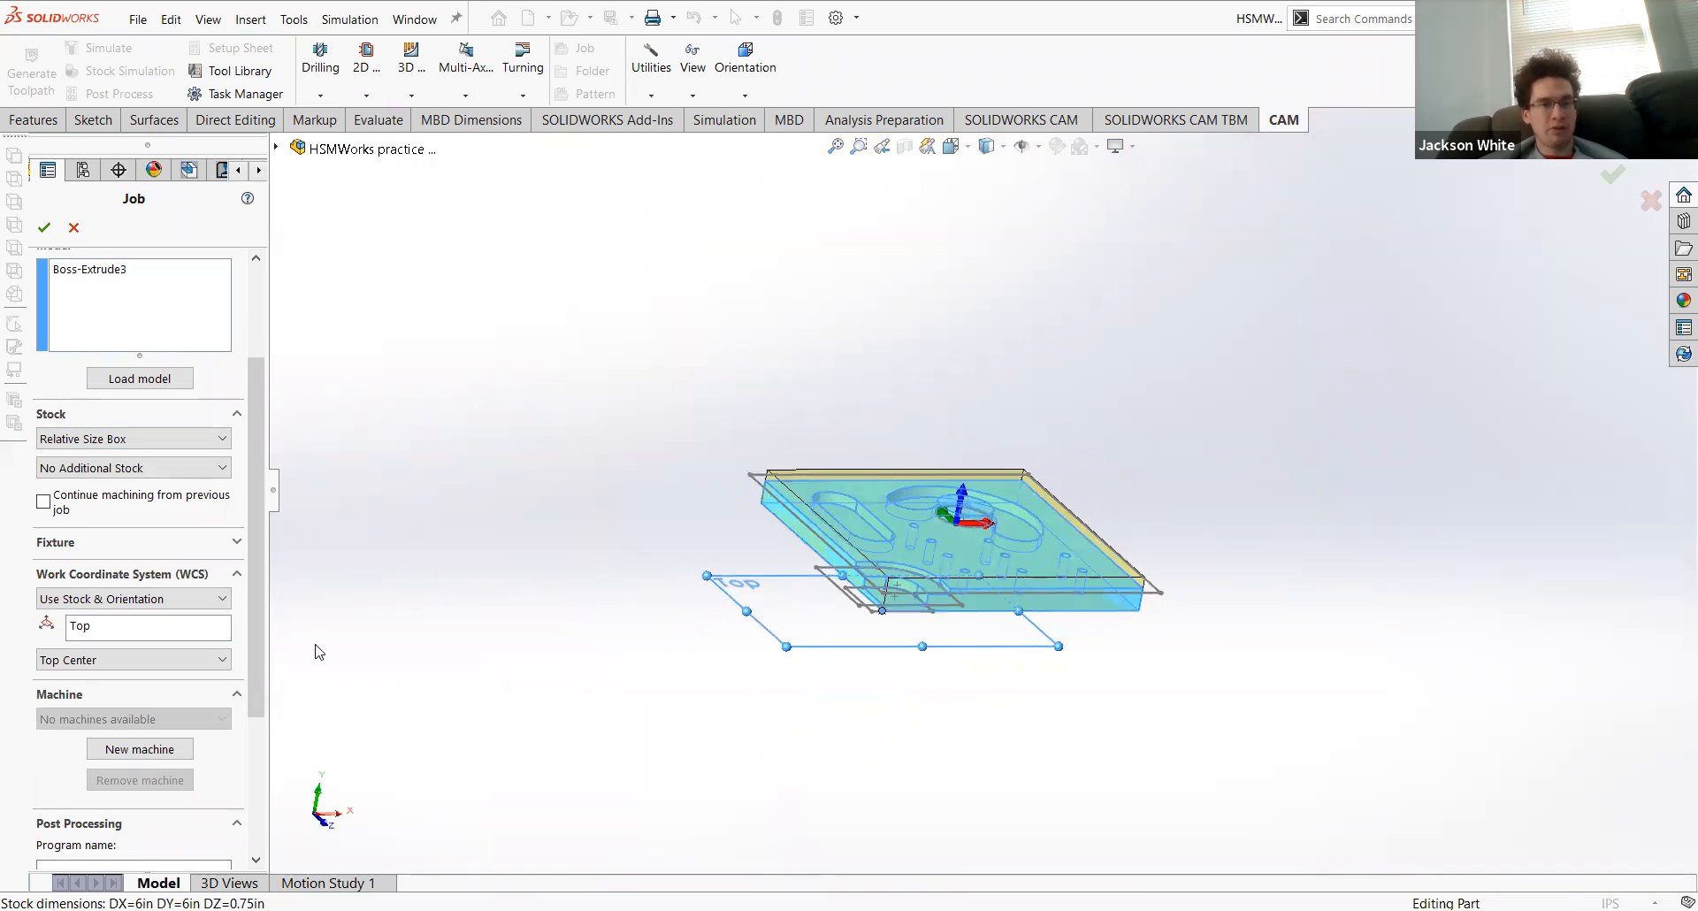
{"action": "middle_click_drag", "start_coordinate": [788, 442], "coordinate": [806, 506]}
{"action": "scroll", "coordinate": [948, 616], "scroll_direction": "down", "scroll_amount": 2}
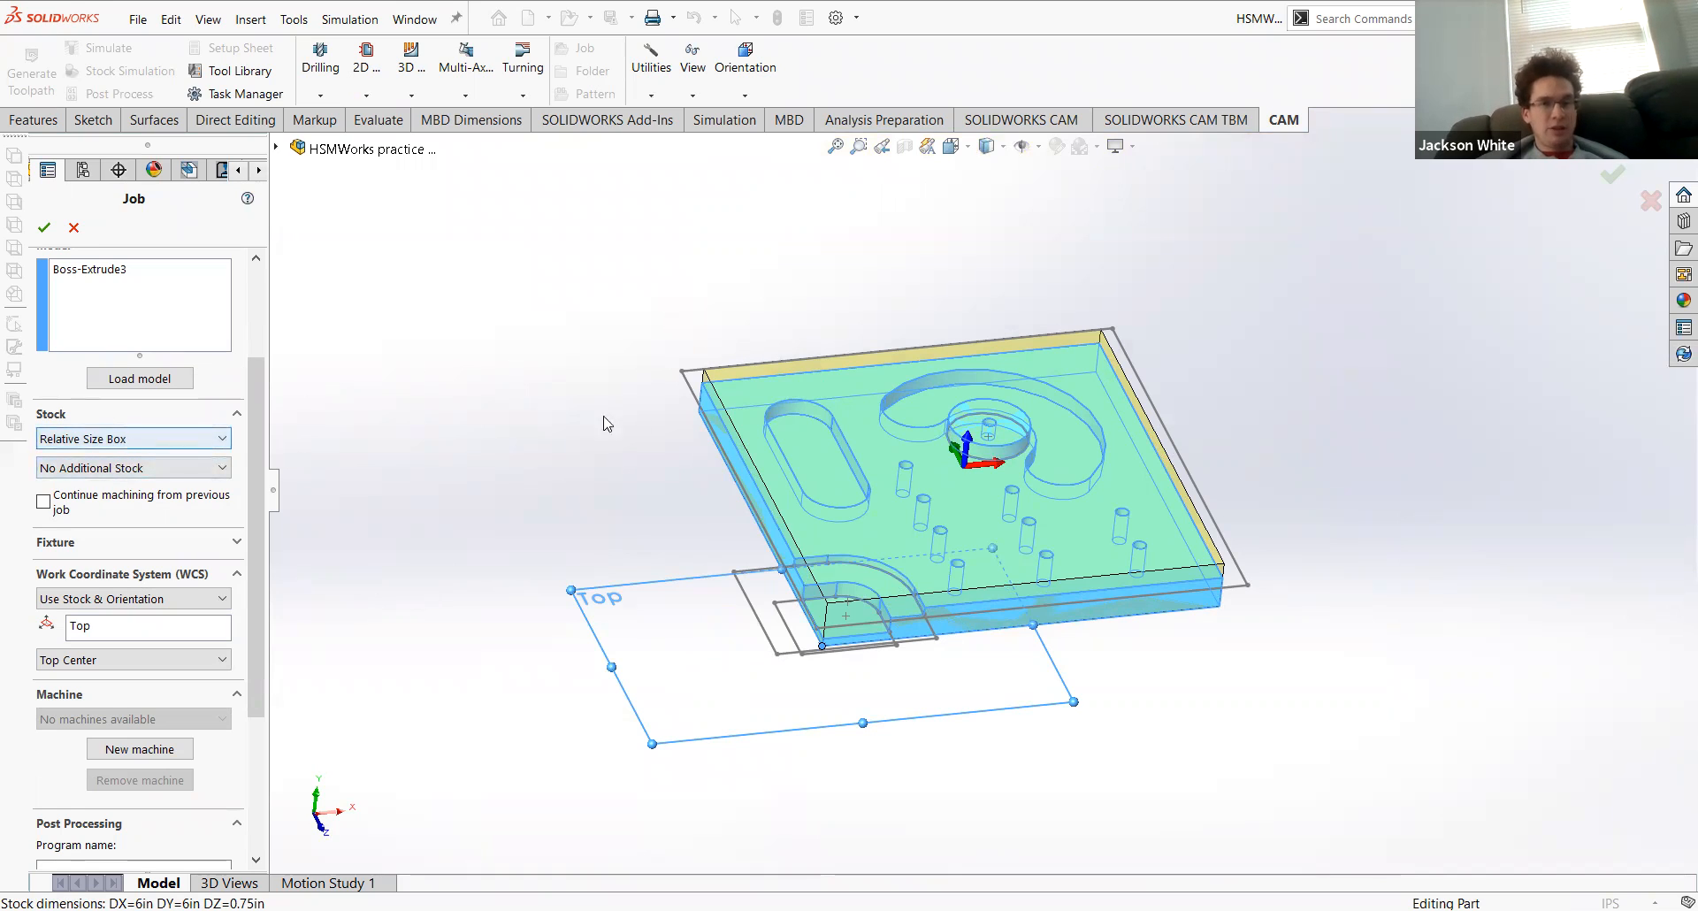
{"action": "middle_click_drag", "start_coordinate": [574, 543], "coordinate": [610, 460]}
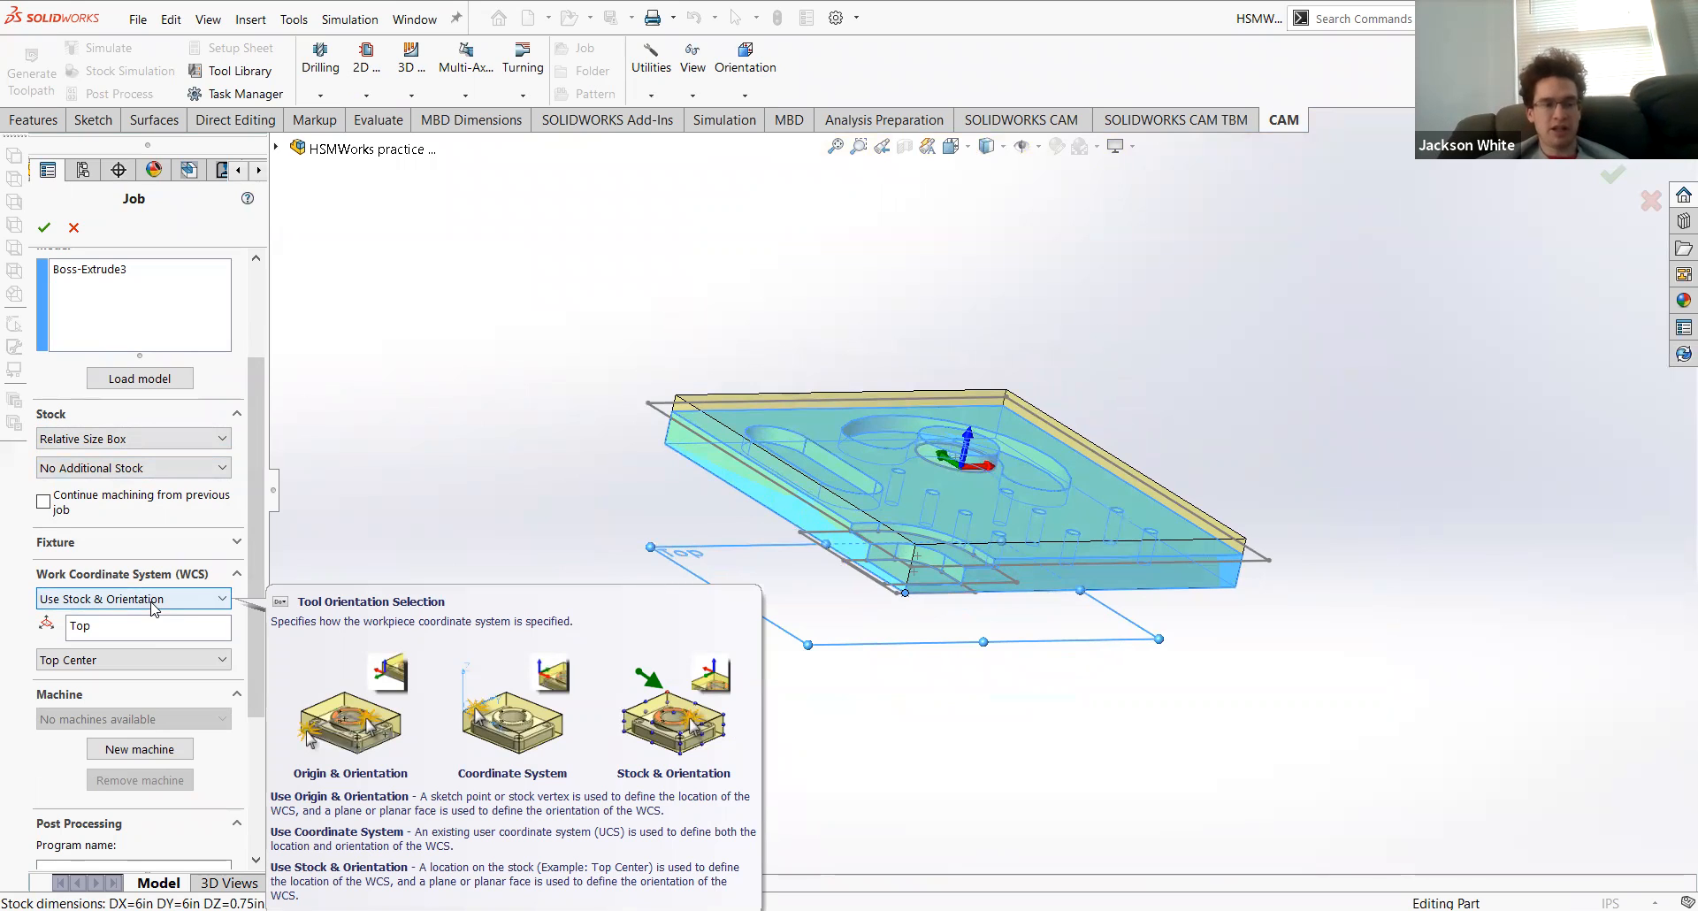
{"action": "middle_click_drag", "start_coordinate": [587, 486], "coordinate": [629, 406]}
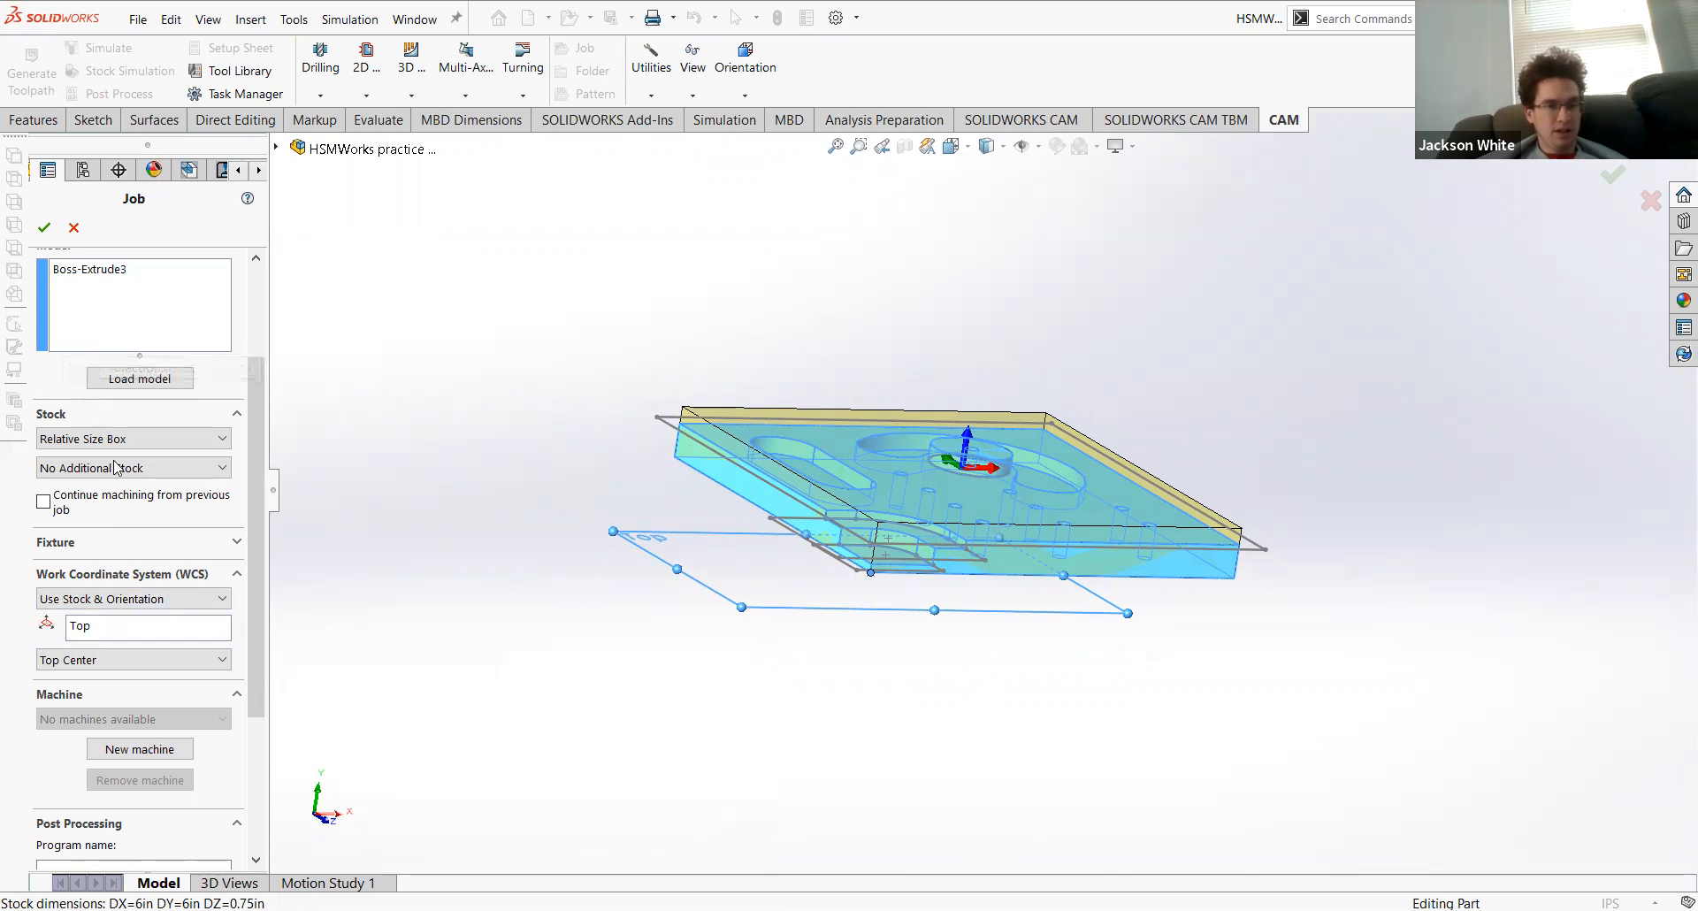
Step: Examine the configuration categories for a new machine and cancel without adding one
{"action": "left_click_drag", "start_coordinate": [260, 596], "coordinate": [258, 694]}
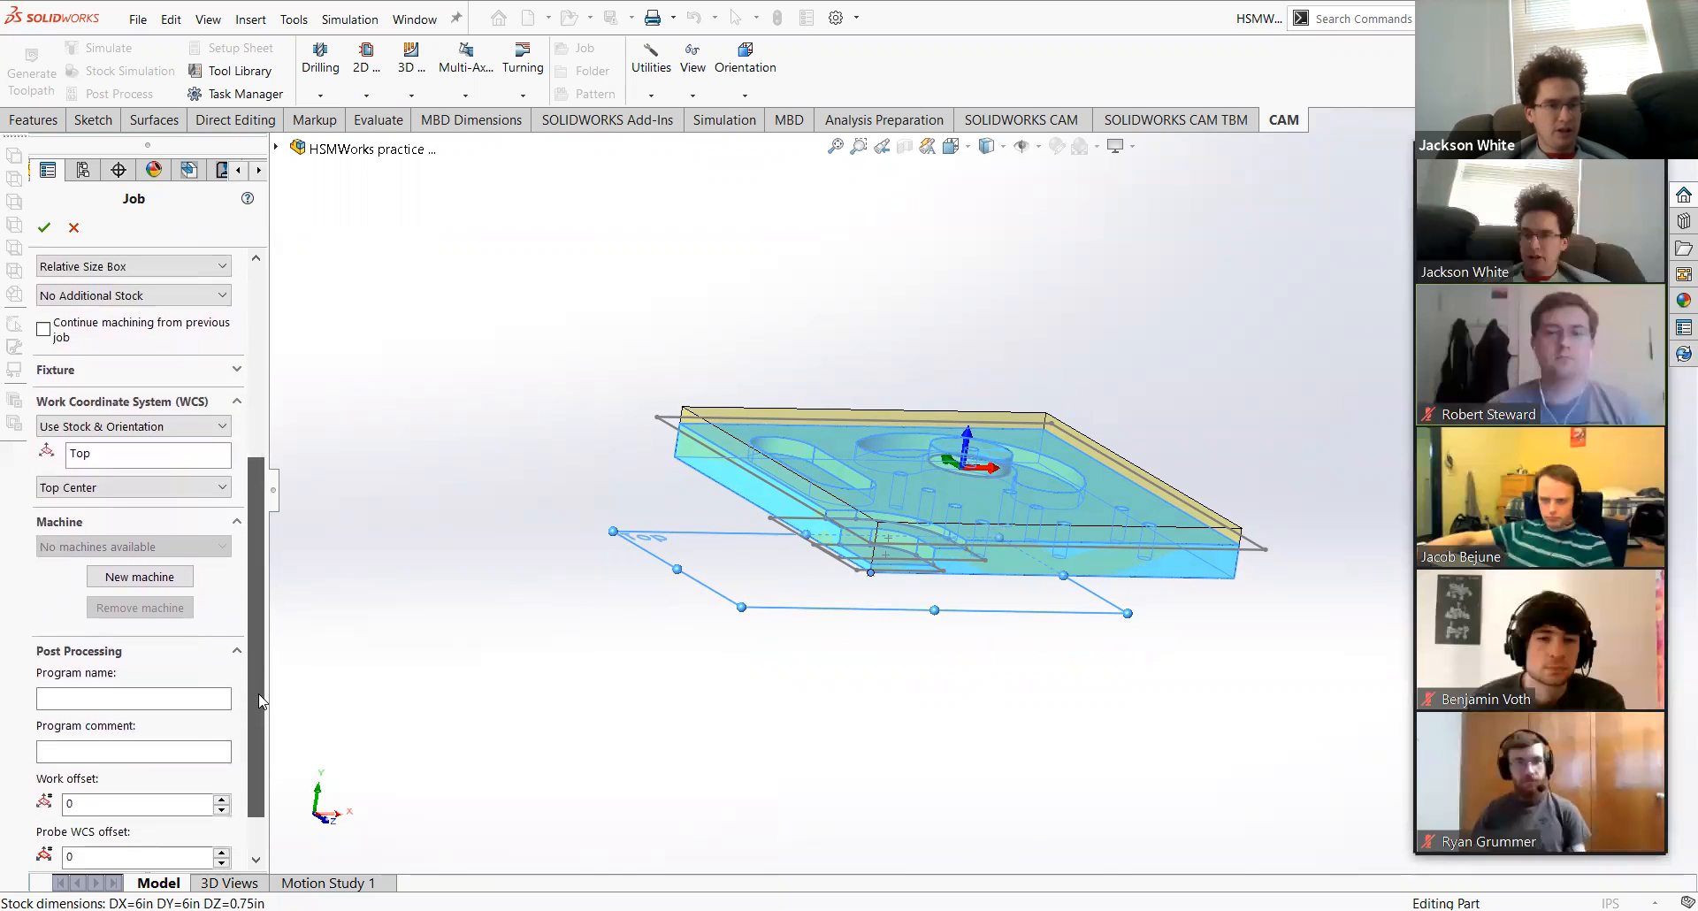
{"action": "left_click", "coordinate": [153, 583]}
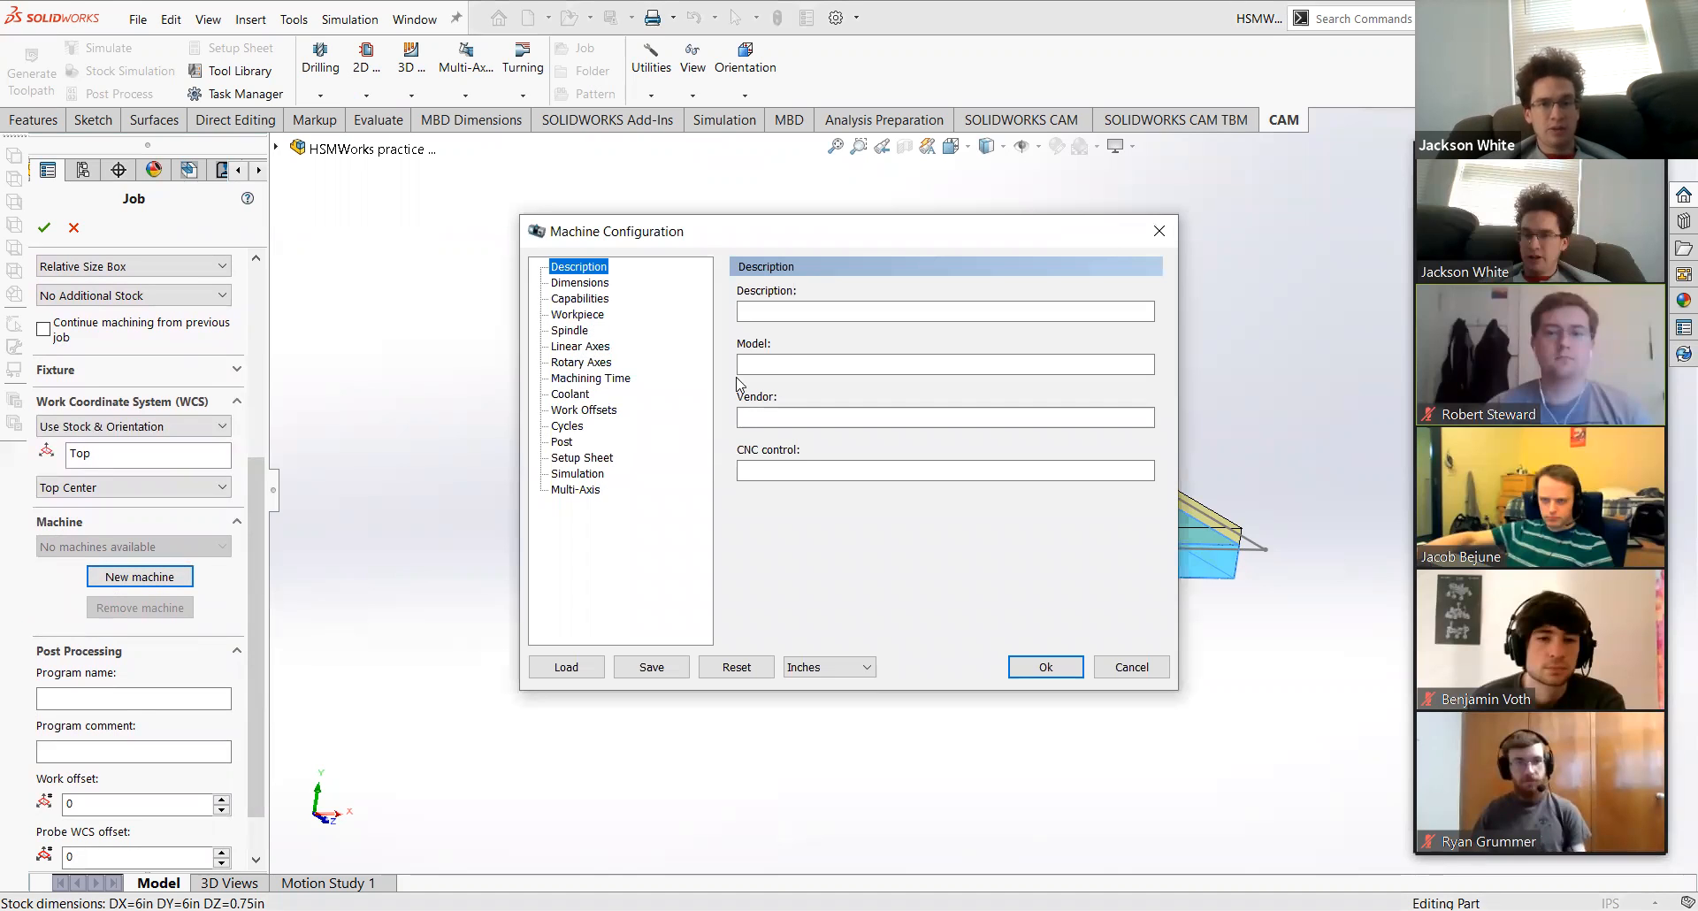
{"action": "left_click_drag", "start_coordinate": [732, 239], "coordinate": [674, 236]}
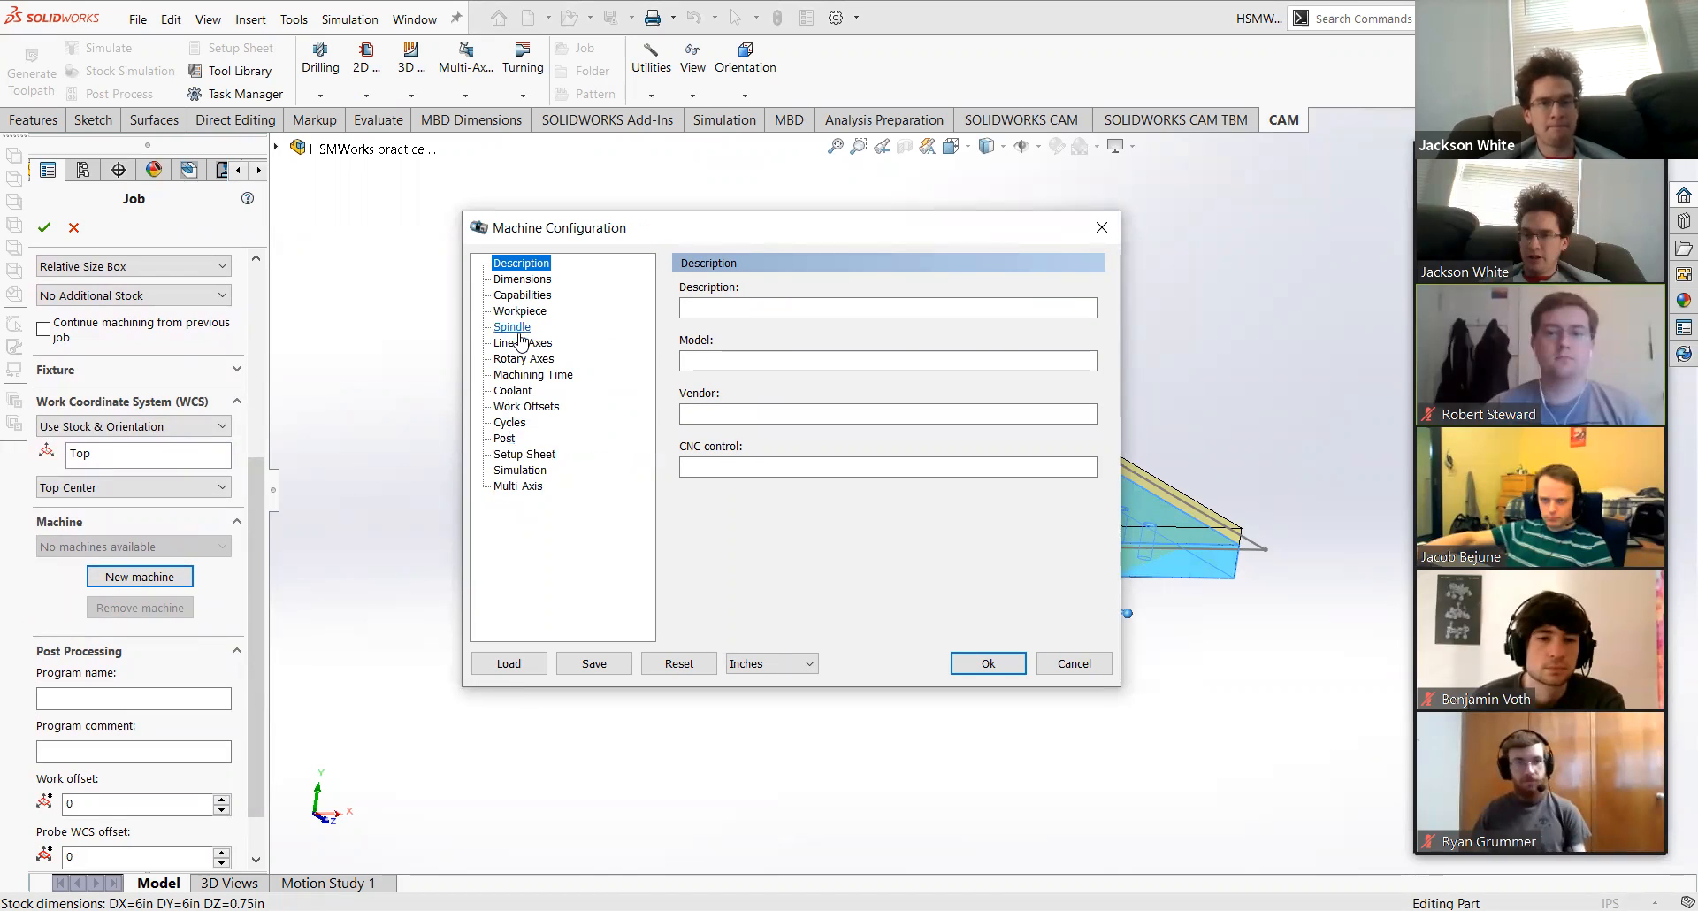
{"action": "left_click", "coordinate": [1053, 665]}
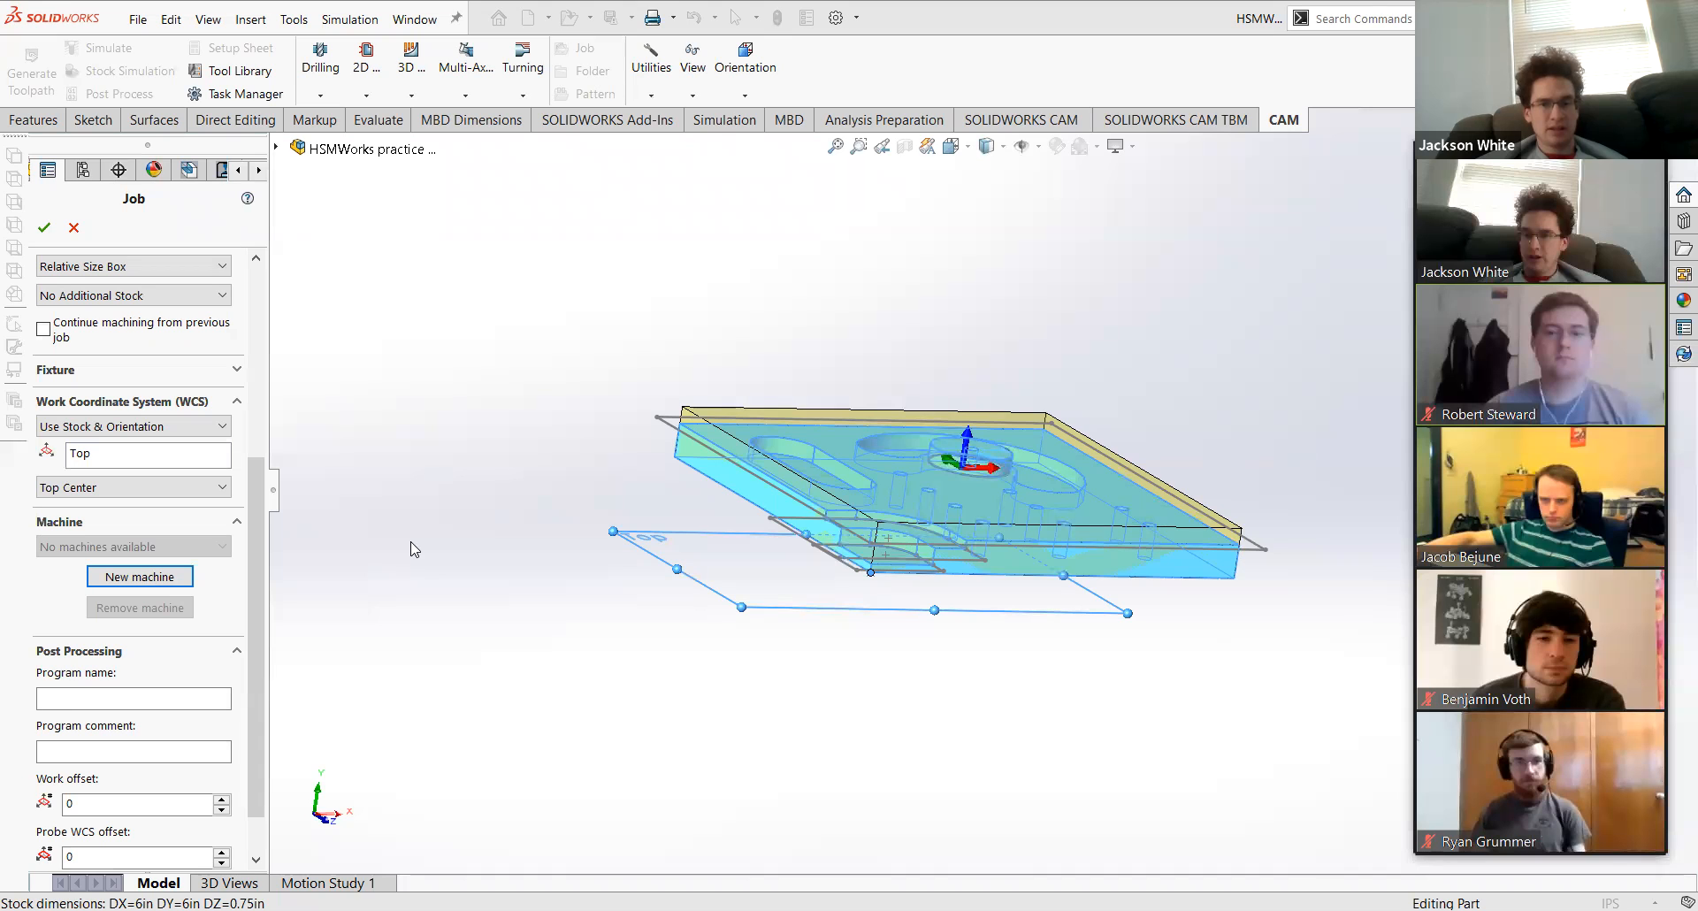
Step: Place the job's work coordinate system origin at Top Corner 1 of the stock and check its position
{"action": "scroll", "coordinate": [137, 532], "scroll_direction": "up", "scroll_amount": 3}
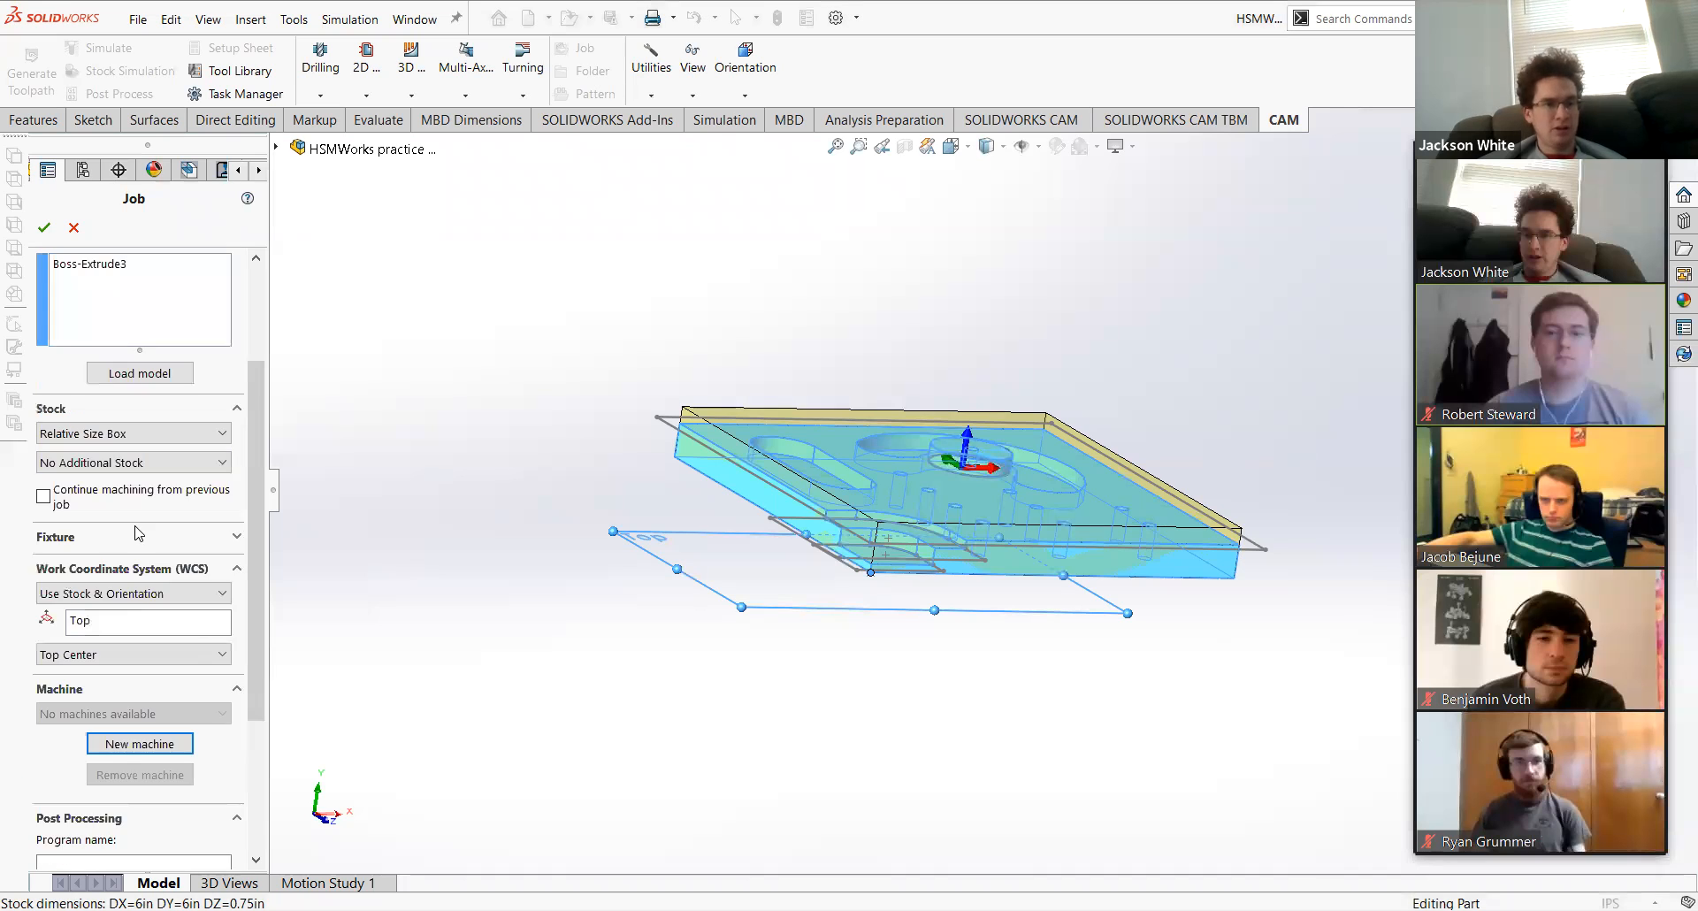
{"action": "left_click", "coordinate": [161, 657]}
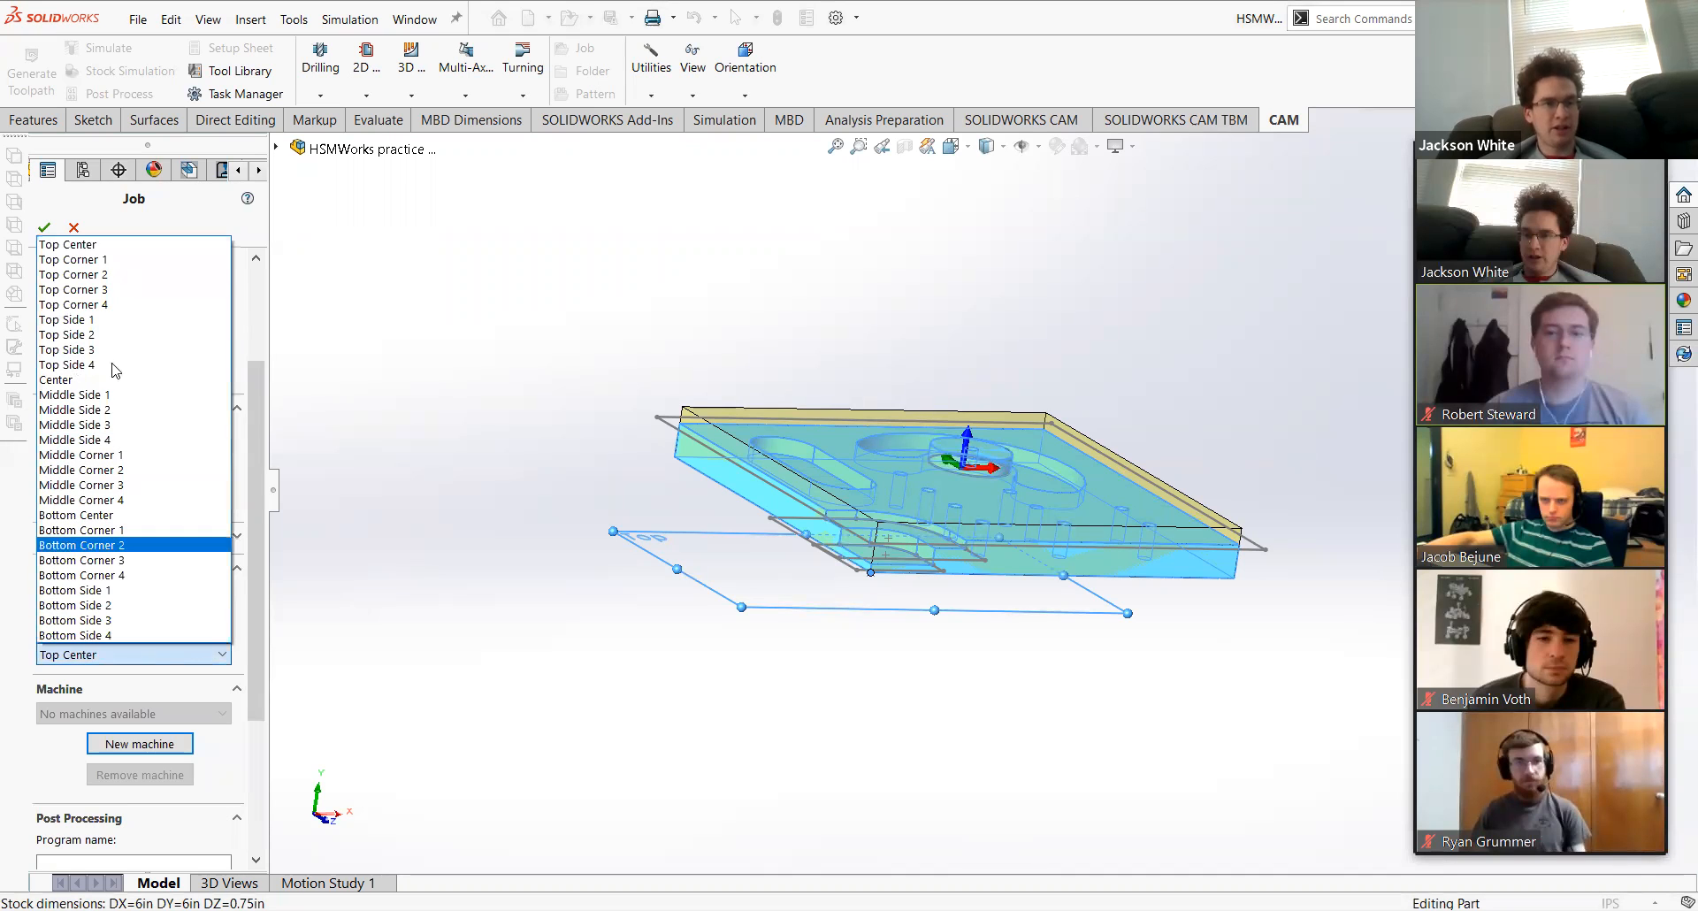
{"action": "left_click", "coordinate": [109, 260]}
{"action": "middle_click_drag", "start_coordinate": [641, 304], "coordinate": [581, 403]}
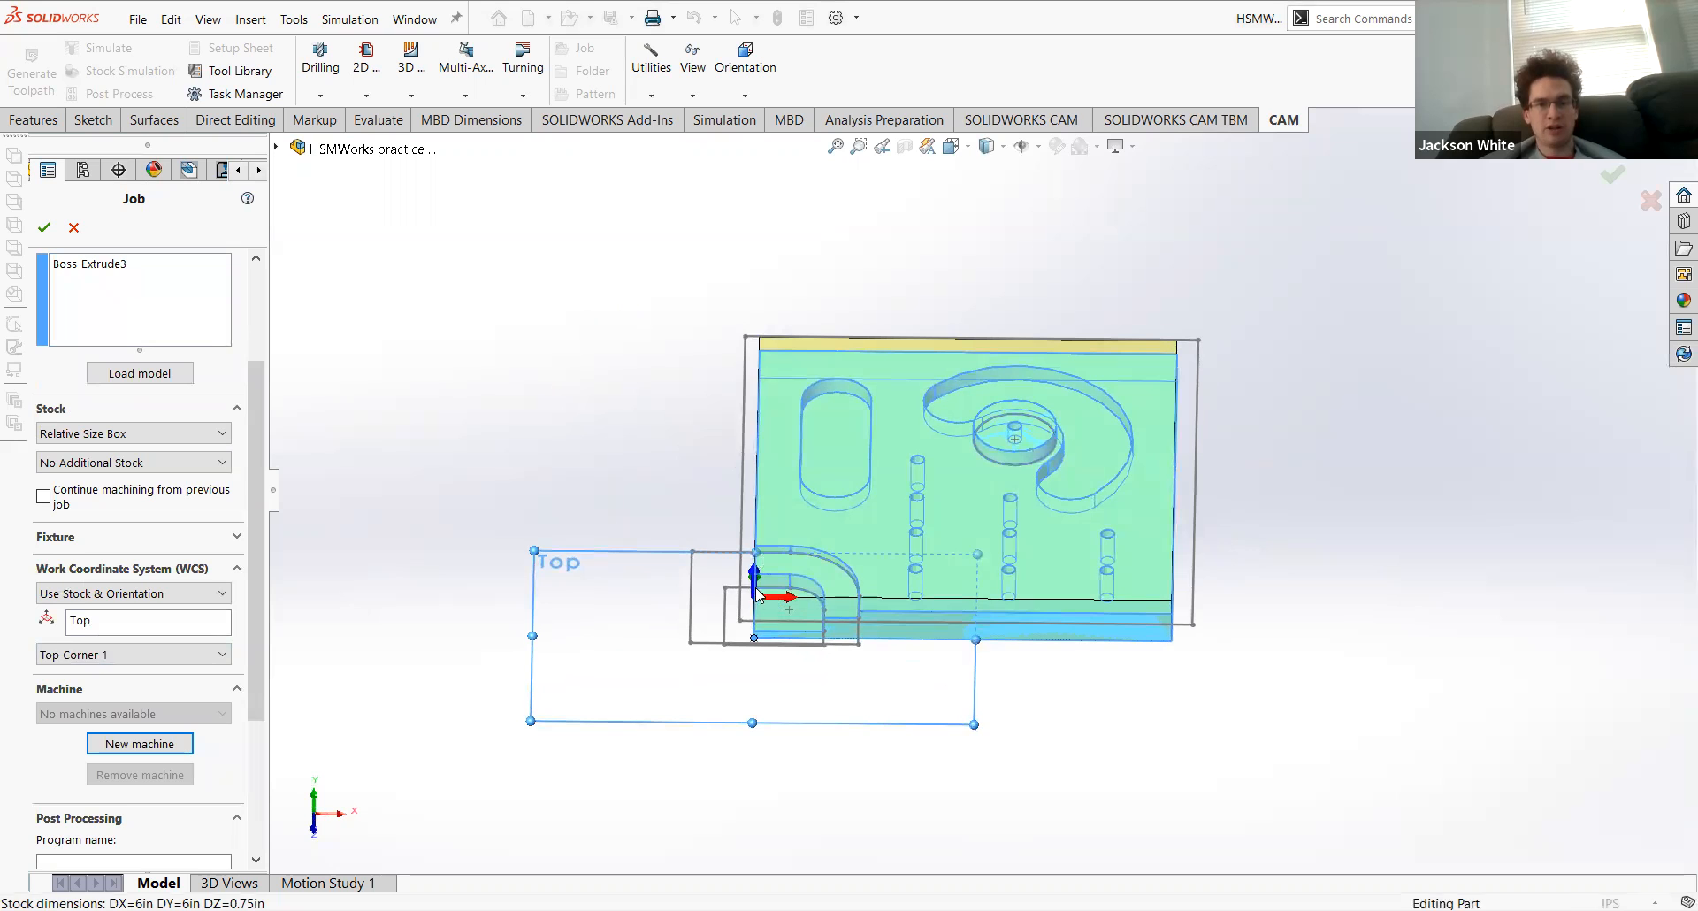
{"action": "middle_click_drag", "start_coordinate": [682, 443], "coordinate": [693, 447]}
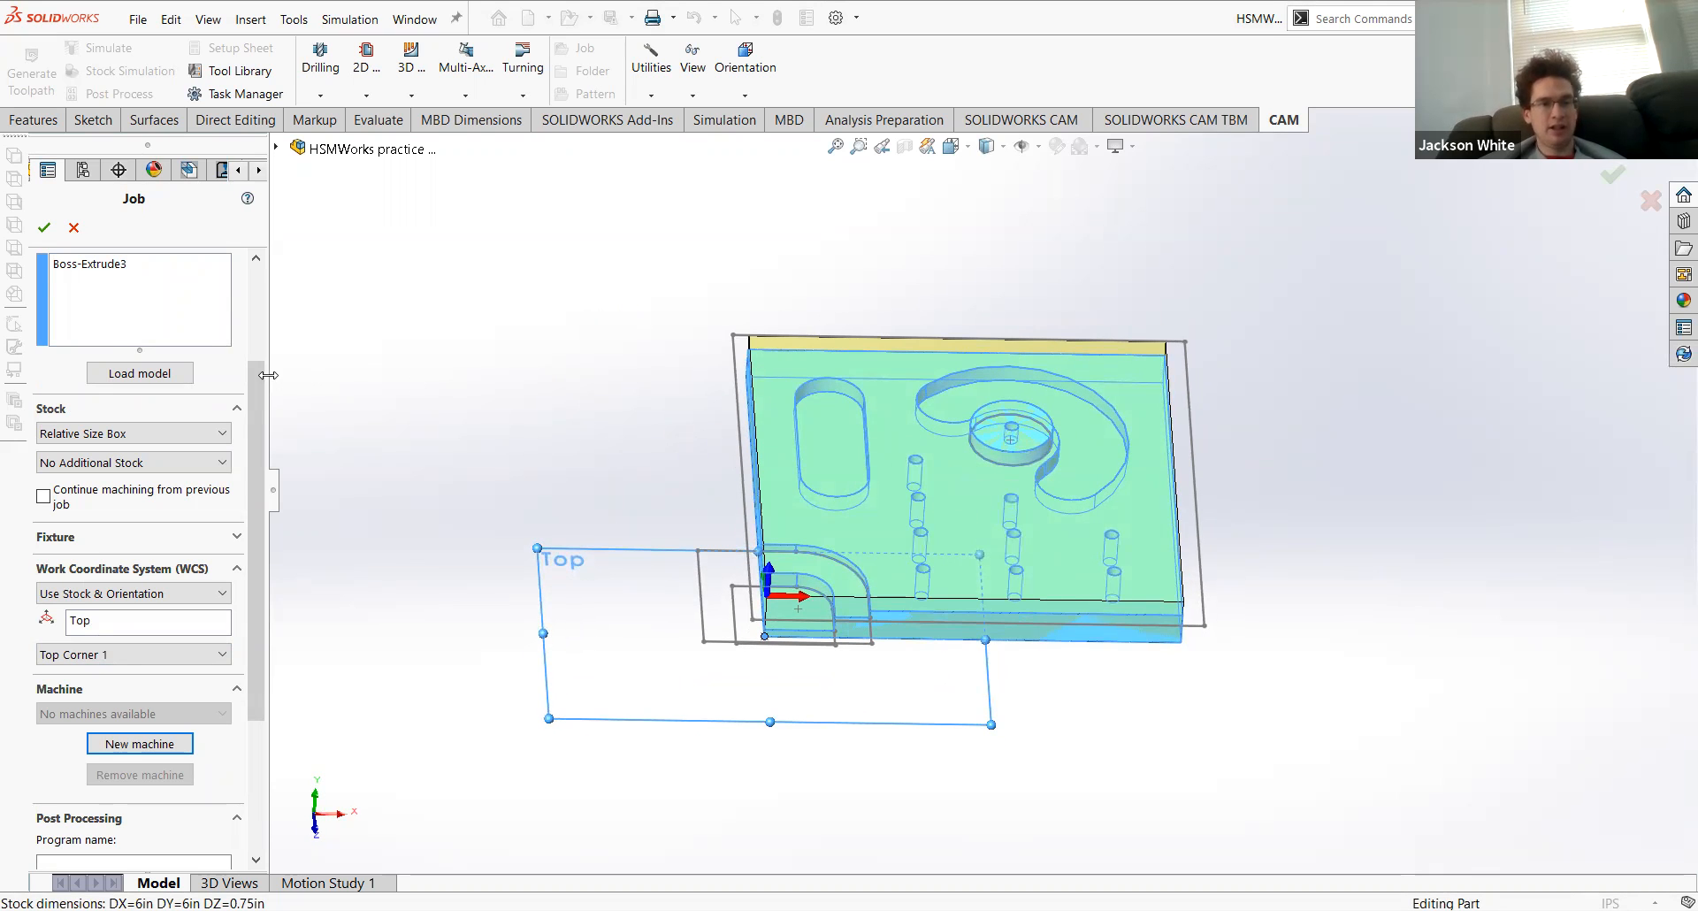
Step: Review the job's remaining machine and post processing settings and accept the new milling job
{"action": "mouse_move", "coordinate": [262, 388]}
{"action": "left_mouse_down"}
{"action": "mouse_move", "coordinate": [262, 454]}
{"action": "mouse_move", "coordinate": [248, 361]}
{"action": "mouse_move", "coordinate": [247, 489]}
{"action": "mouse_move", "coordinate": [244, 414]}
{"action": "left_mouse_up"}
{"action": "scroll", "coordinate": [242, 478], "scroll_direction": "down", "scroll_amount": 5}
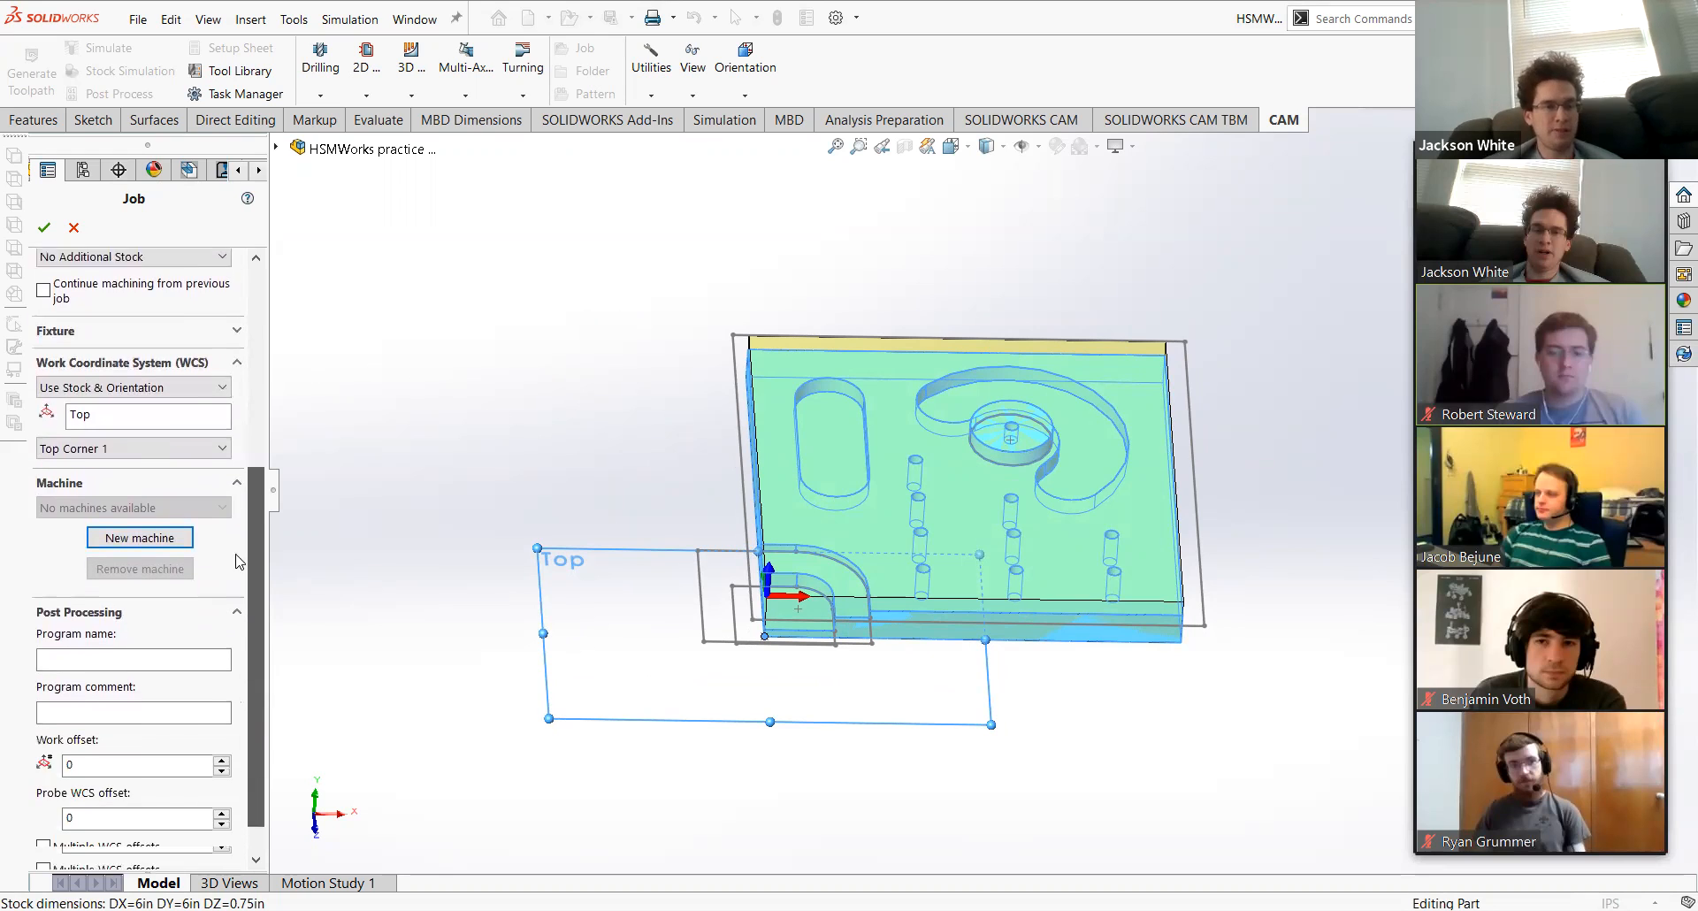
{"action": "left_click", "coordinate": [45, 227]}
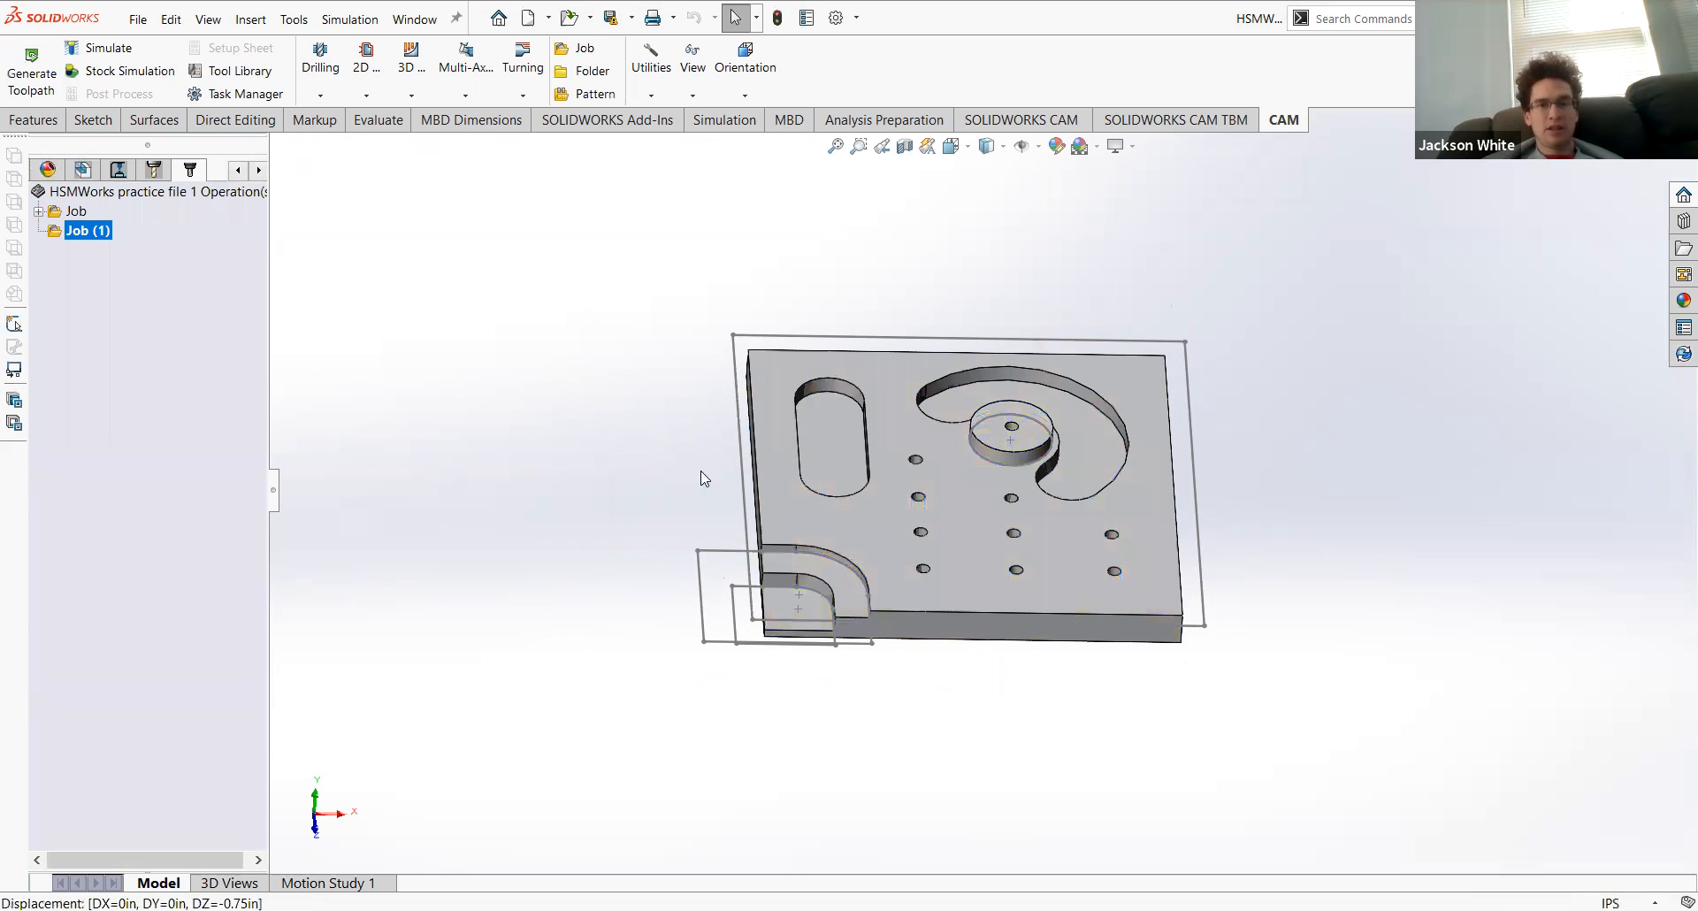
{"action": "middle_click_drag", "start_coordinate": [719, 491], "coordinate": [733, 428]}
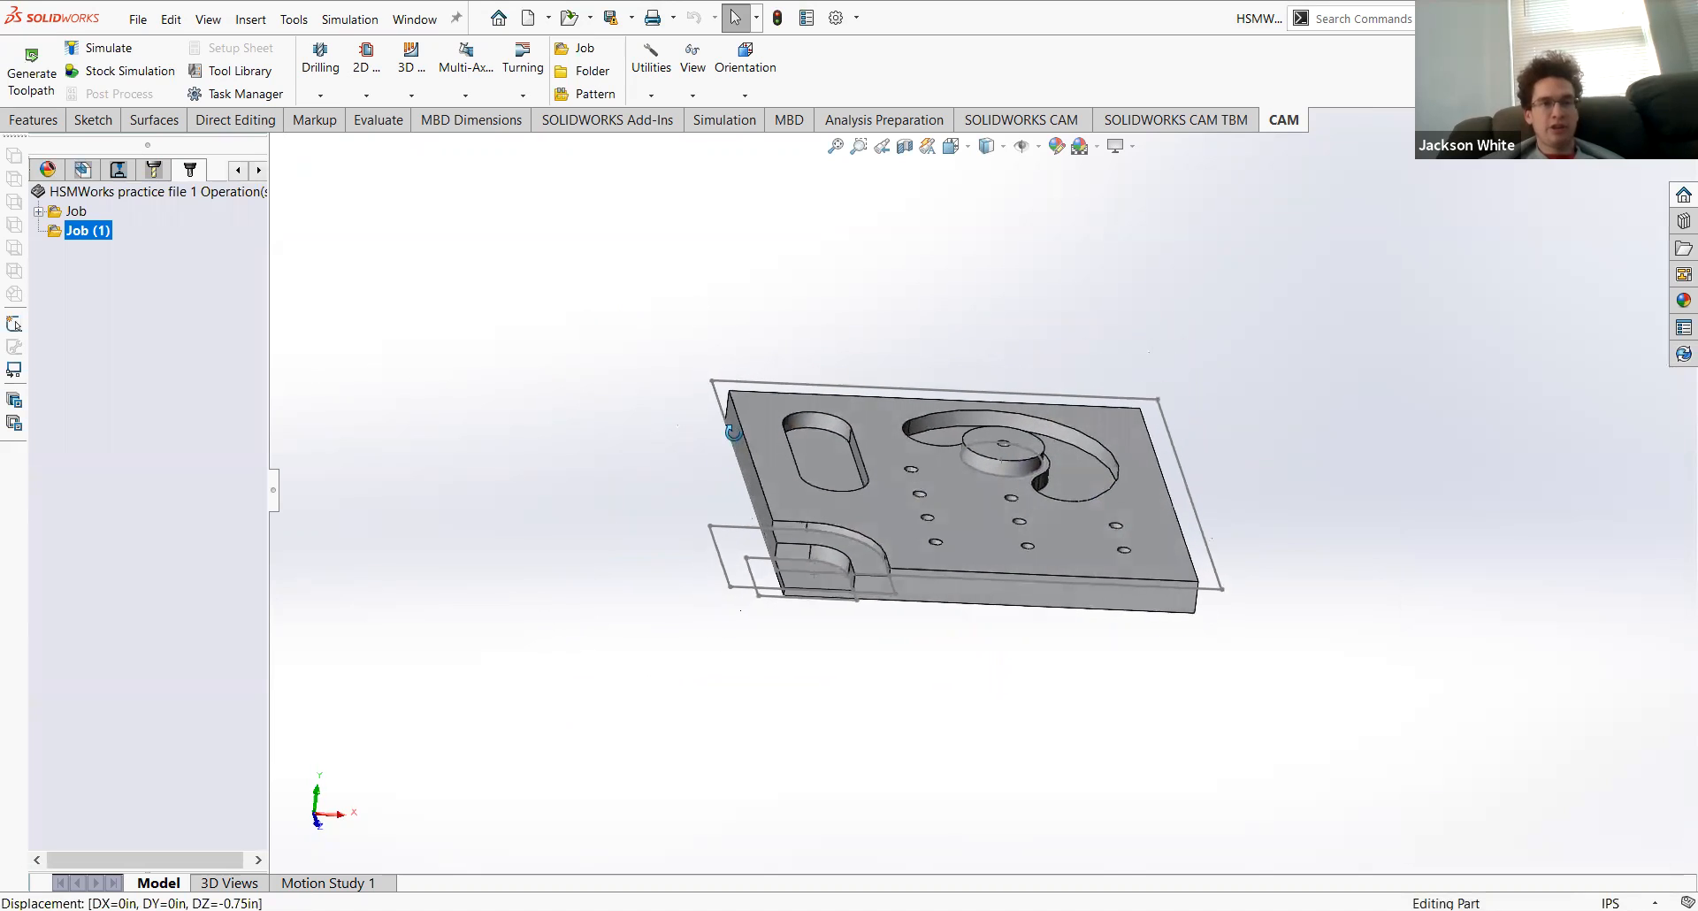
Step: Add a new Drill operation to the second job, Job (1)
{"action": "right_click", "coordinate": [80, 233]}
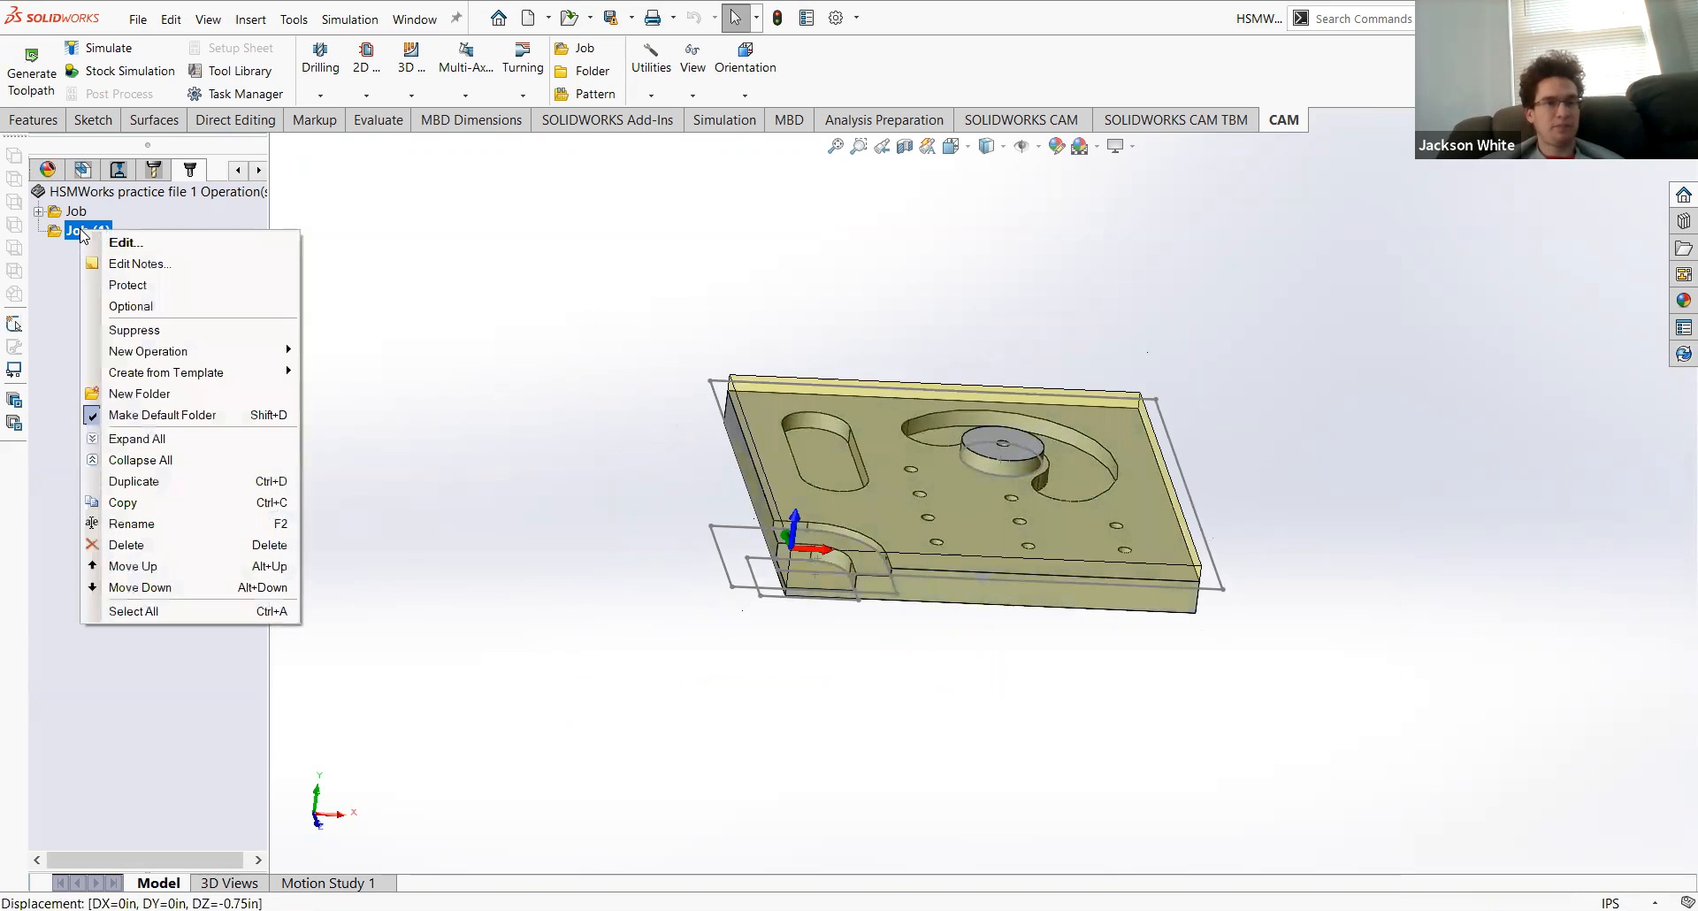
{"action": "mouse_move", "coordinate": [162, 354]}
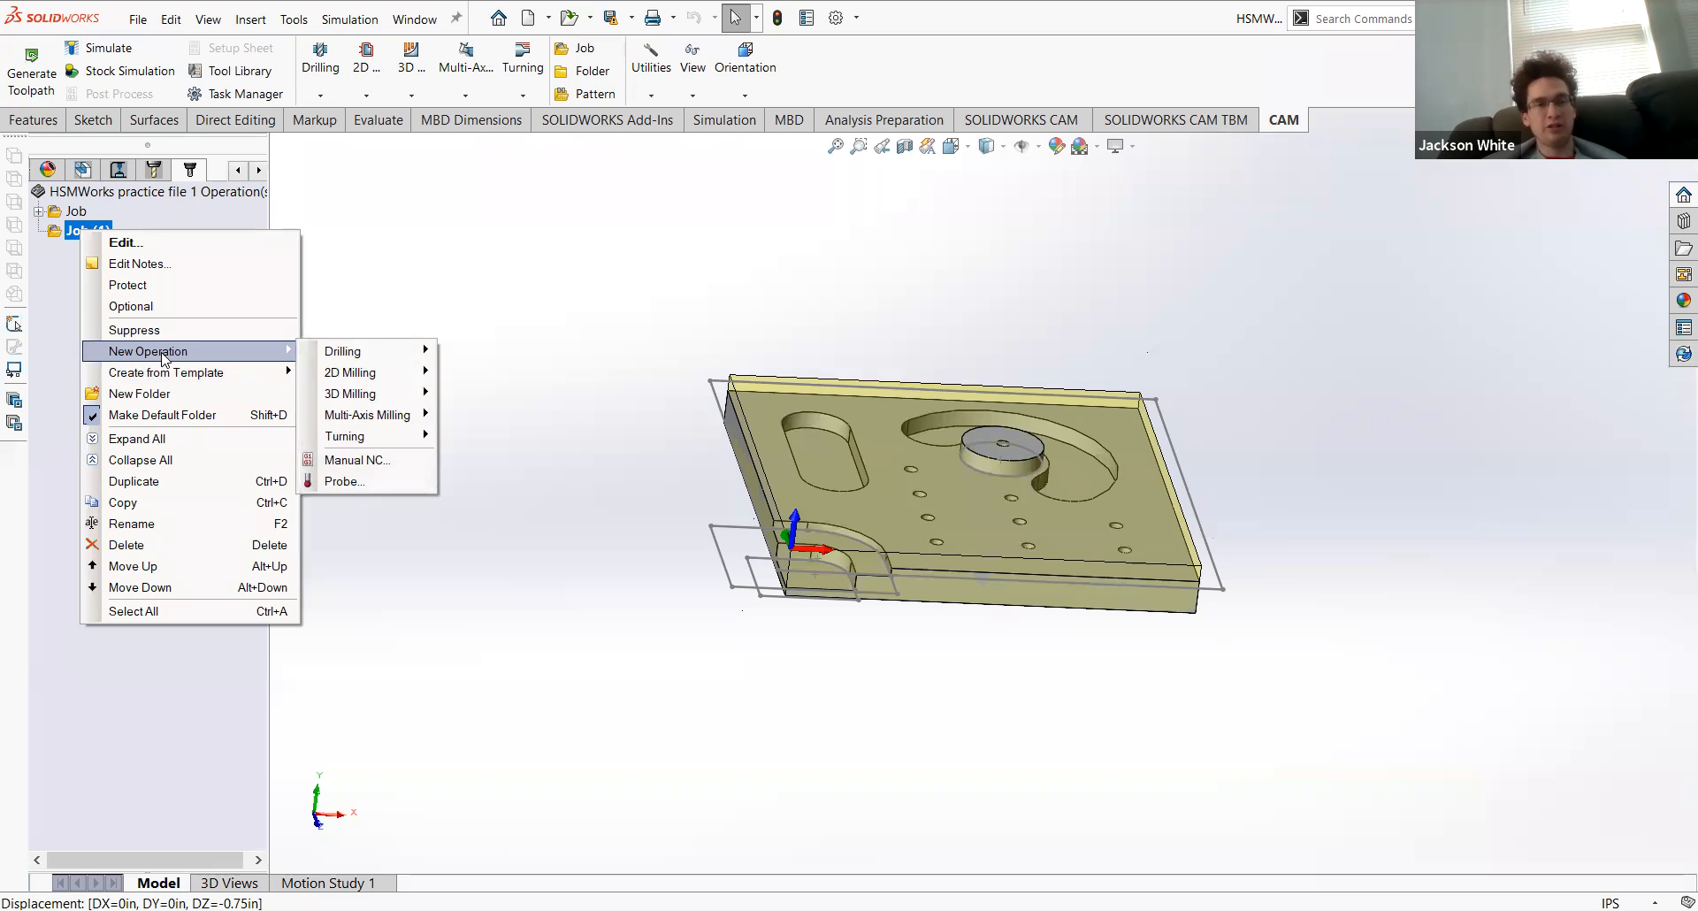
{"action": "mouse_move", "coordinate": [380, 354]}
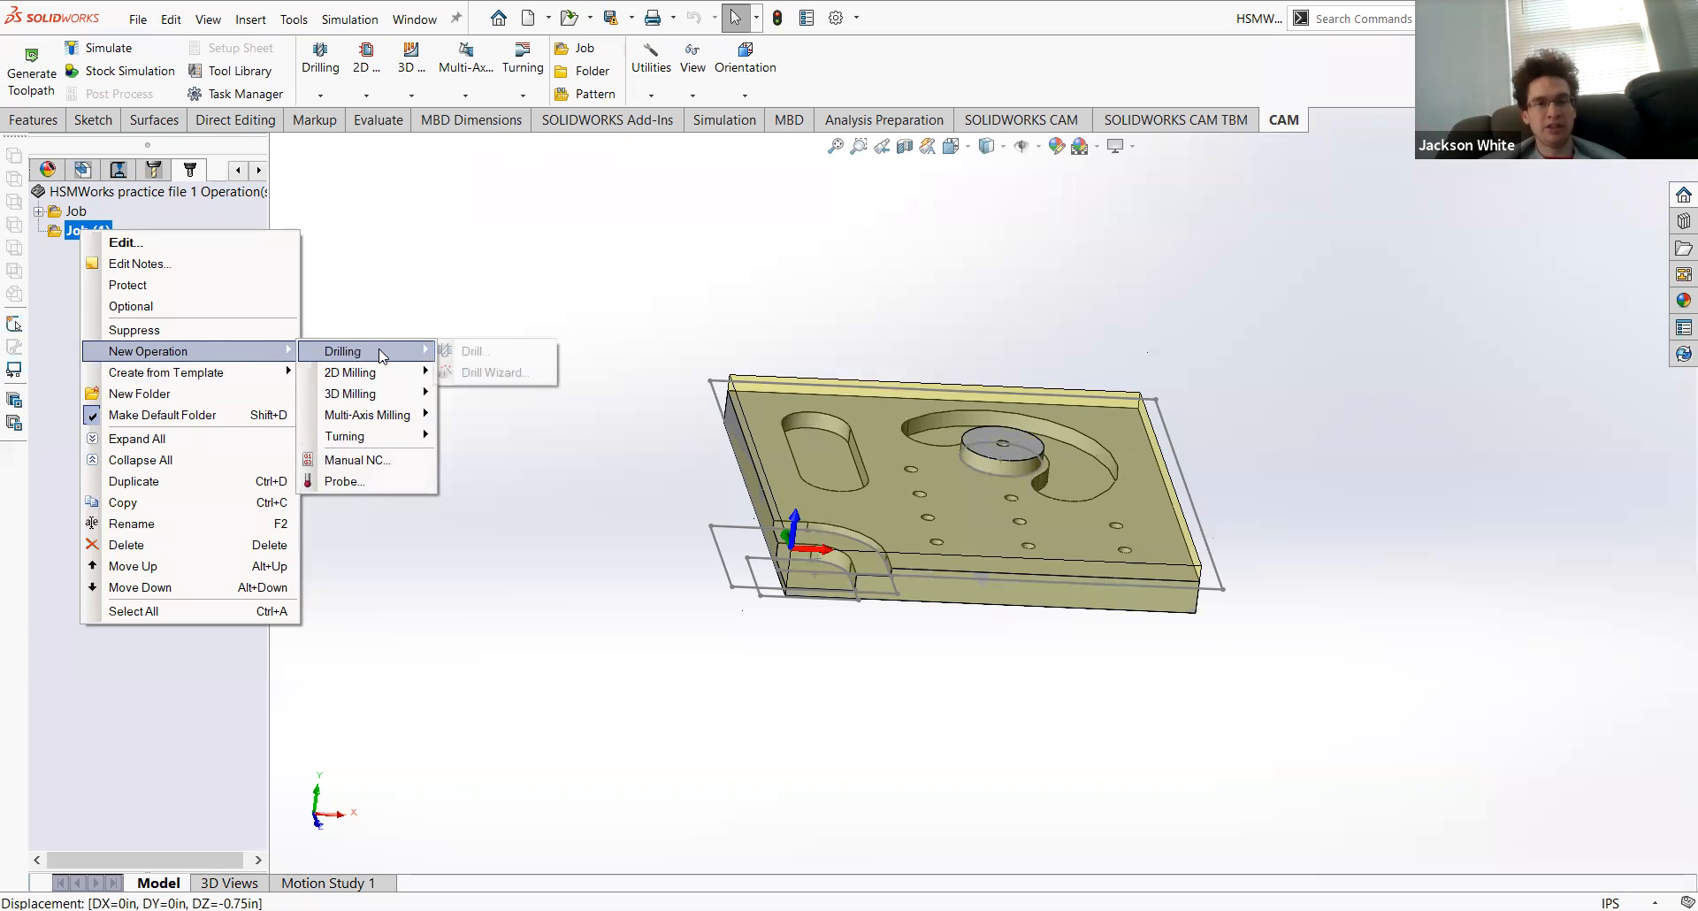
{"action": "left_click", "coordinate": [469, 353]}
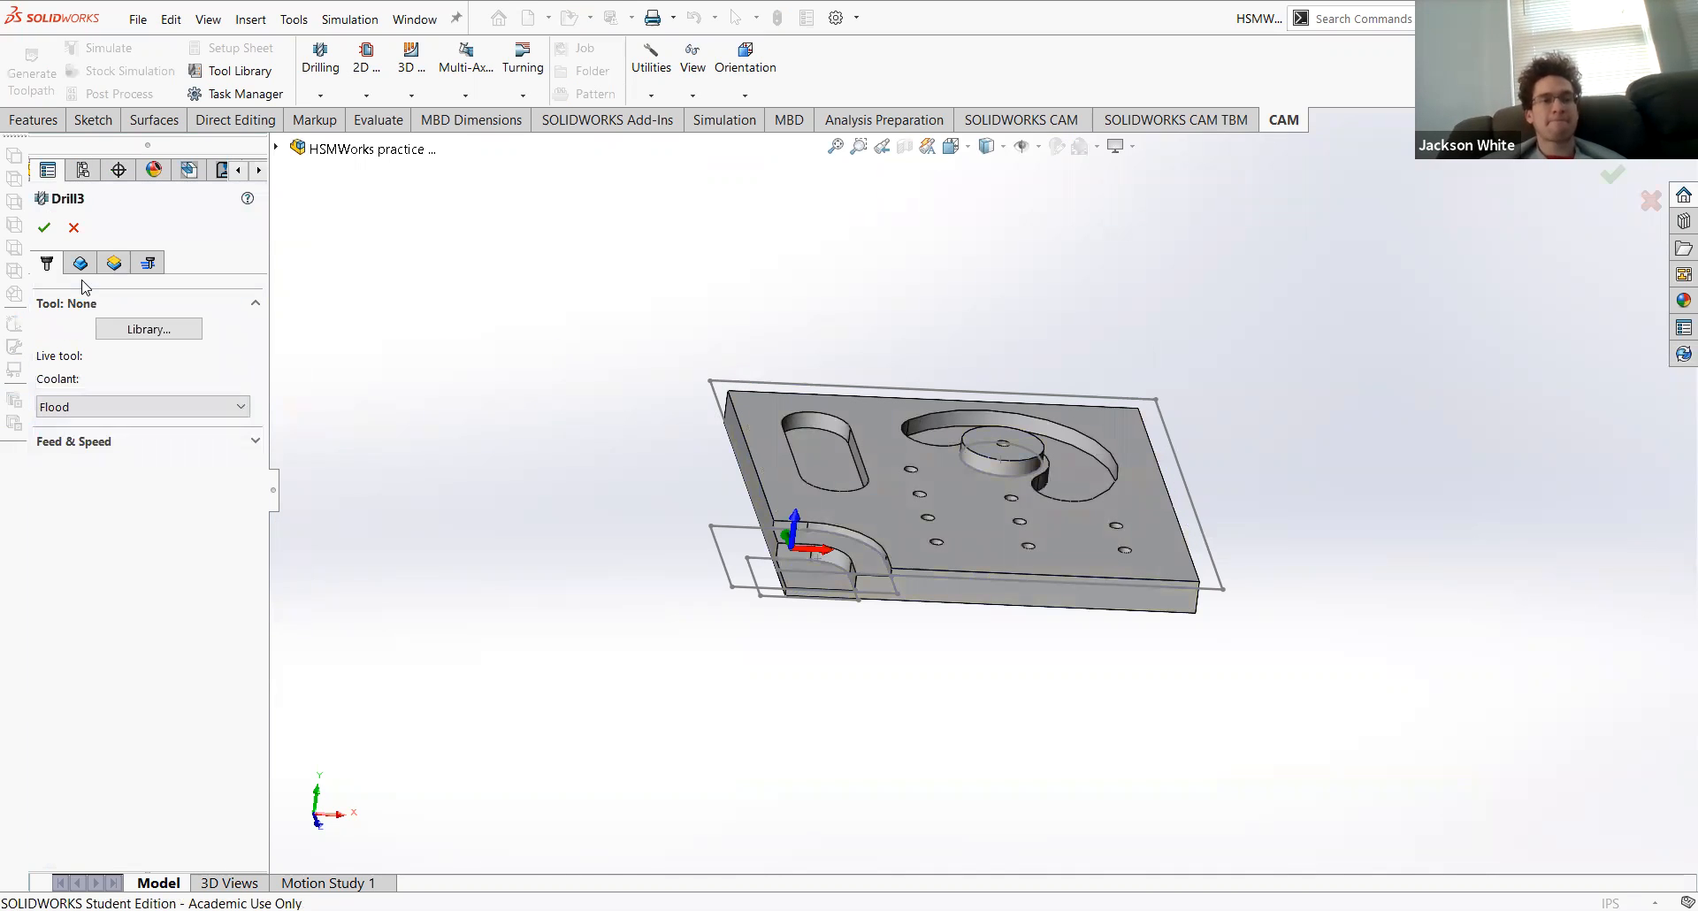
Step: Assign the 1/8" center drill (#1 Center Drill) from the HURCO misc tool library to the drilling operation
{"action": "left_click", "coordinate": [131, 331]}
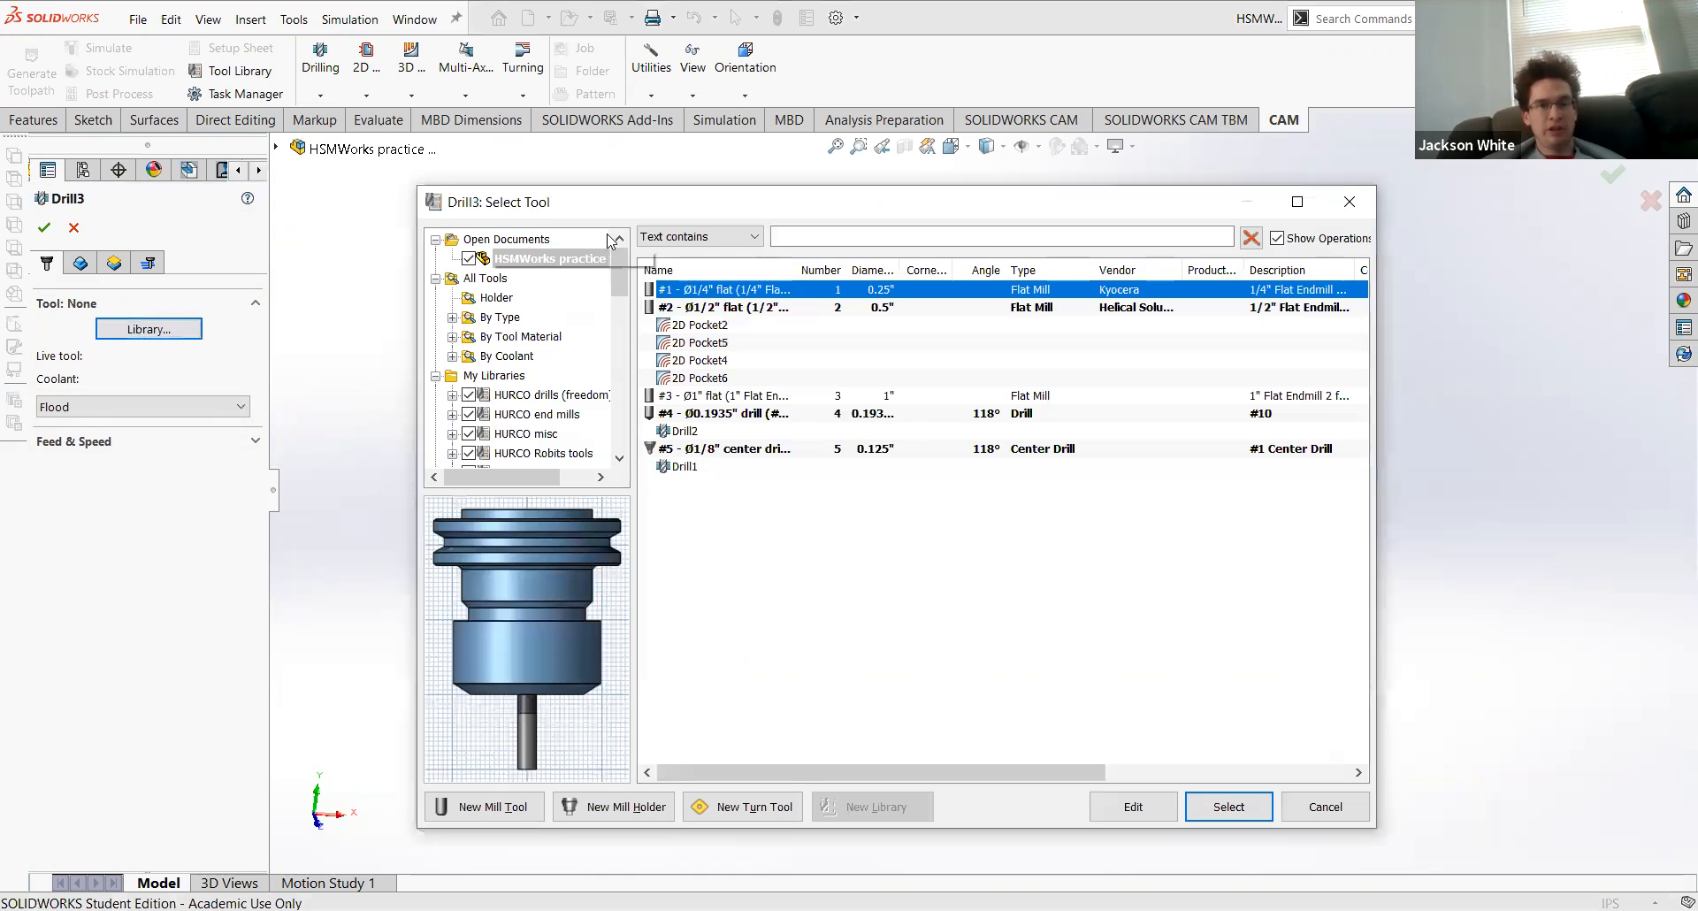
{"action": "left_click_drag", "start_coordinate": [543, 210], "coordinate": [503, 183]}
{"action": "mouse_move", "coordinate": [577, 247]}
{"action": "left_mouse_down"}
{"action": "mouse_move", "coordinate": [577, 423]}
{"action": "mouse_move", "coordinate": [579, 270]}
{"action": "left_mouse_up"}
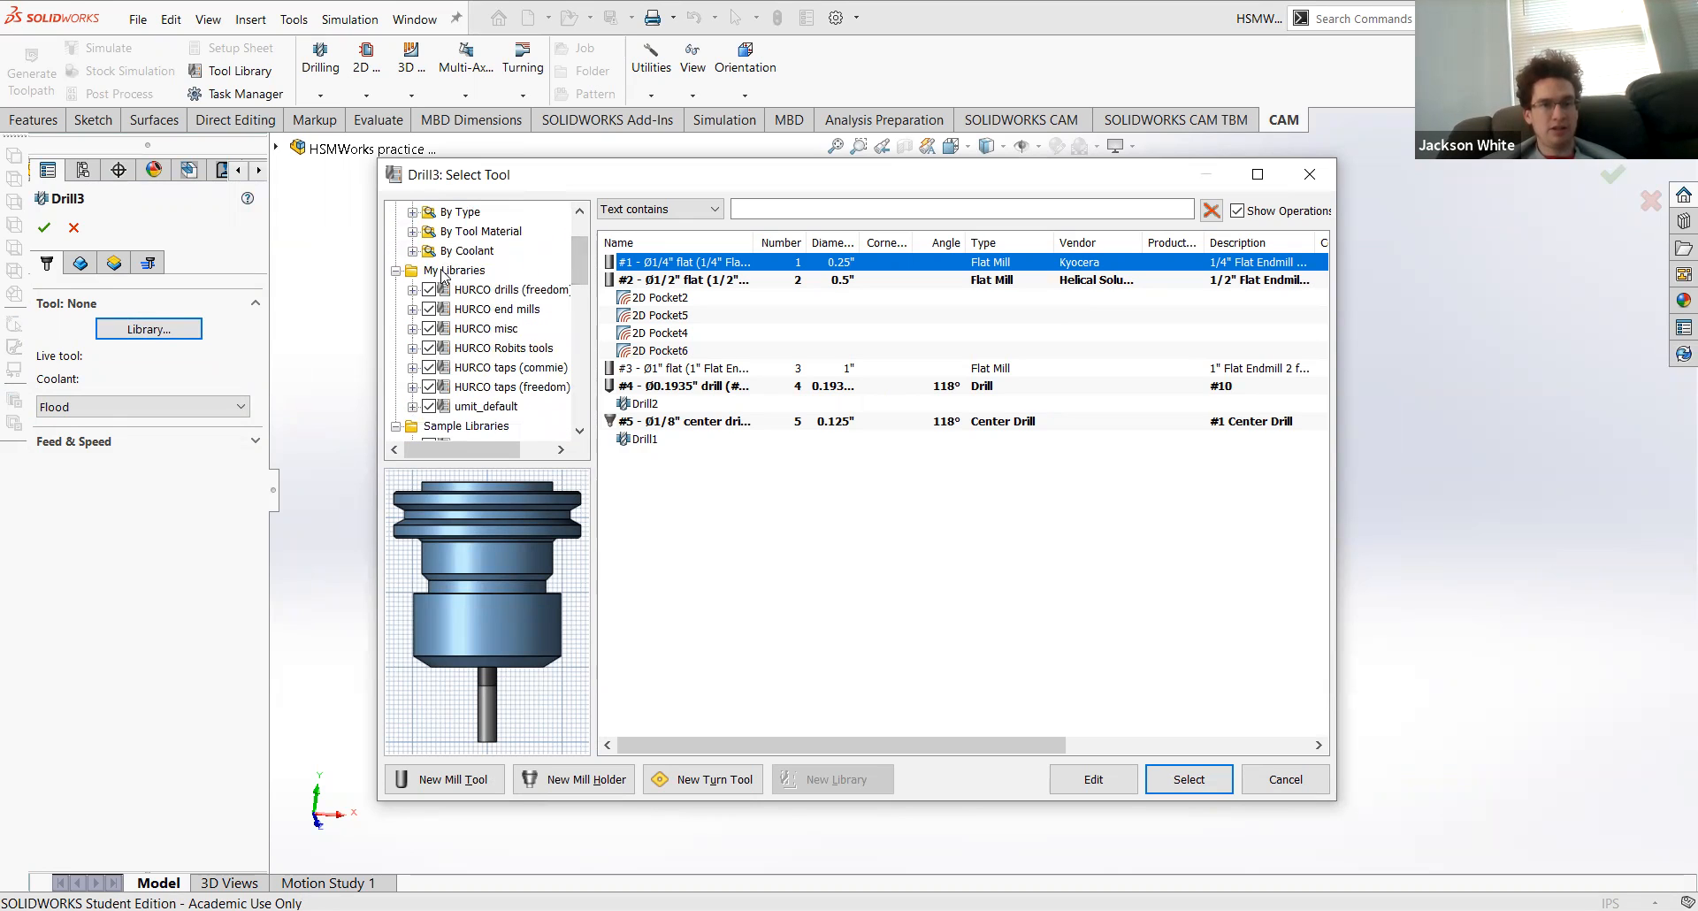
{"action": "double_click", "coordinate": [495, 329]}
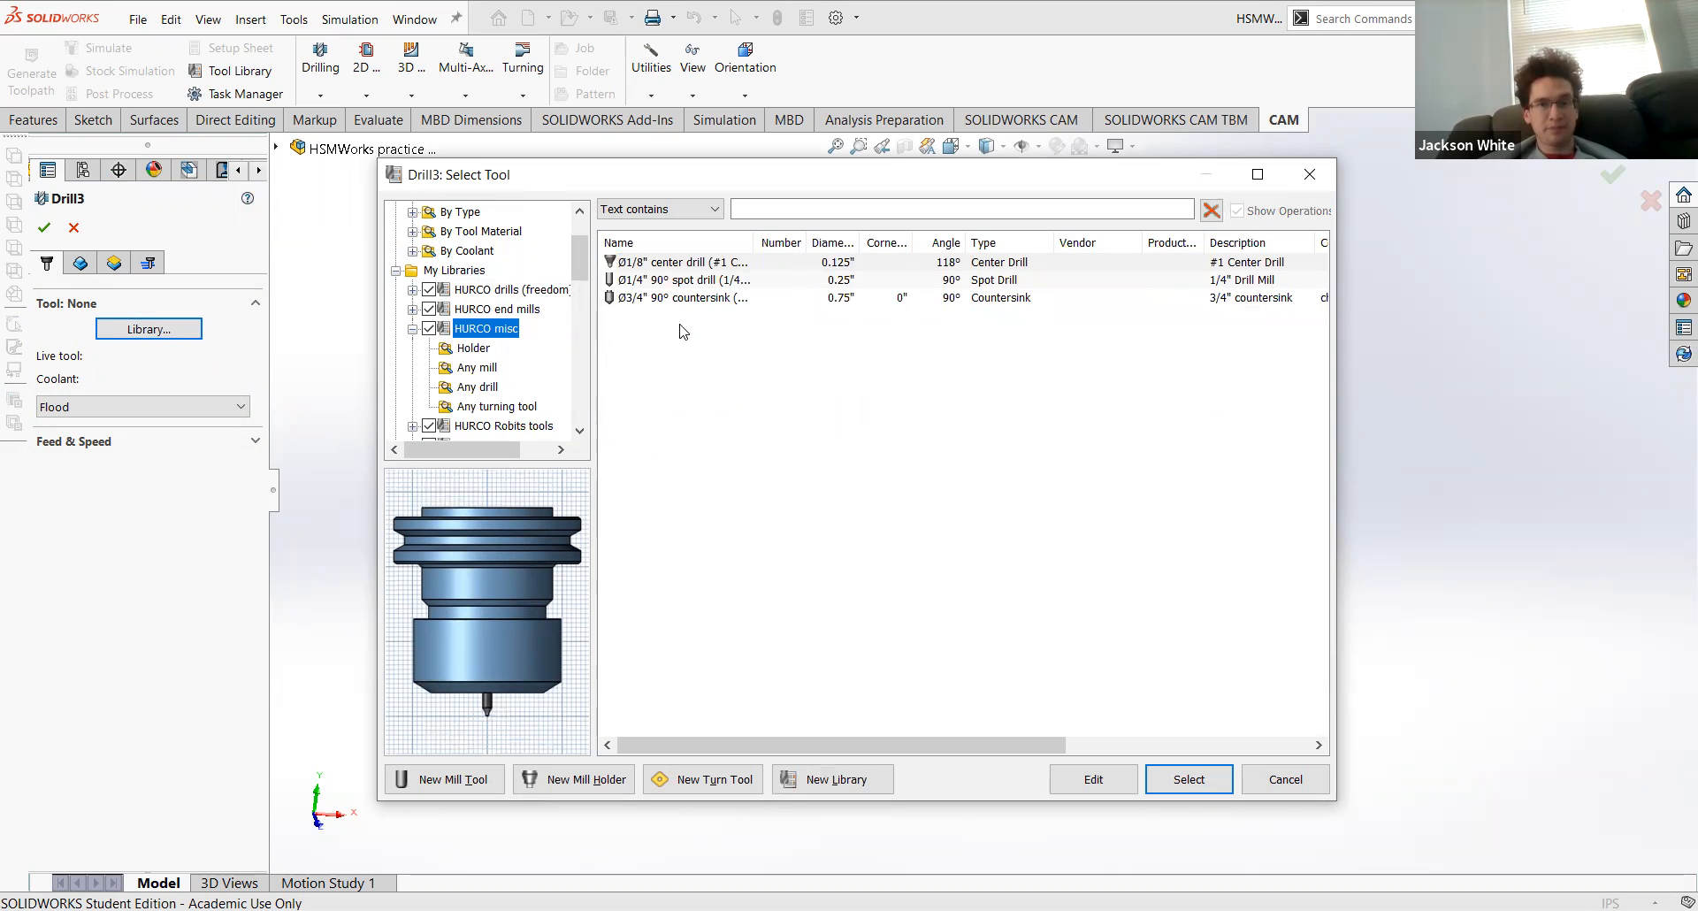
{"action": "left_click", "coordinate": [678, 264]}
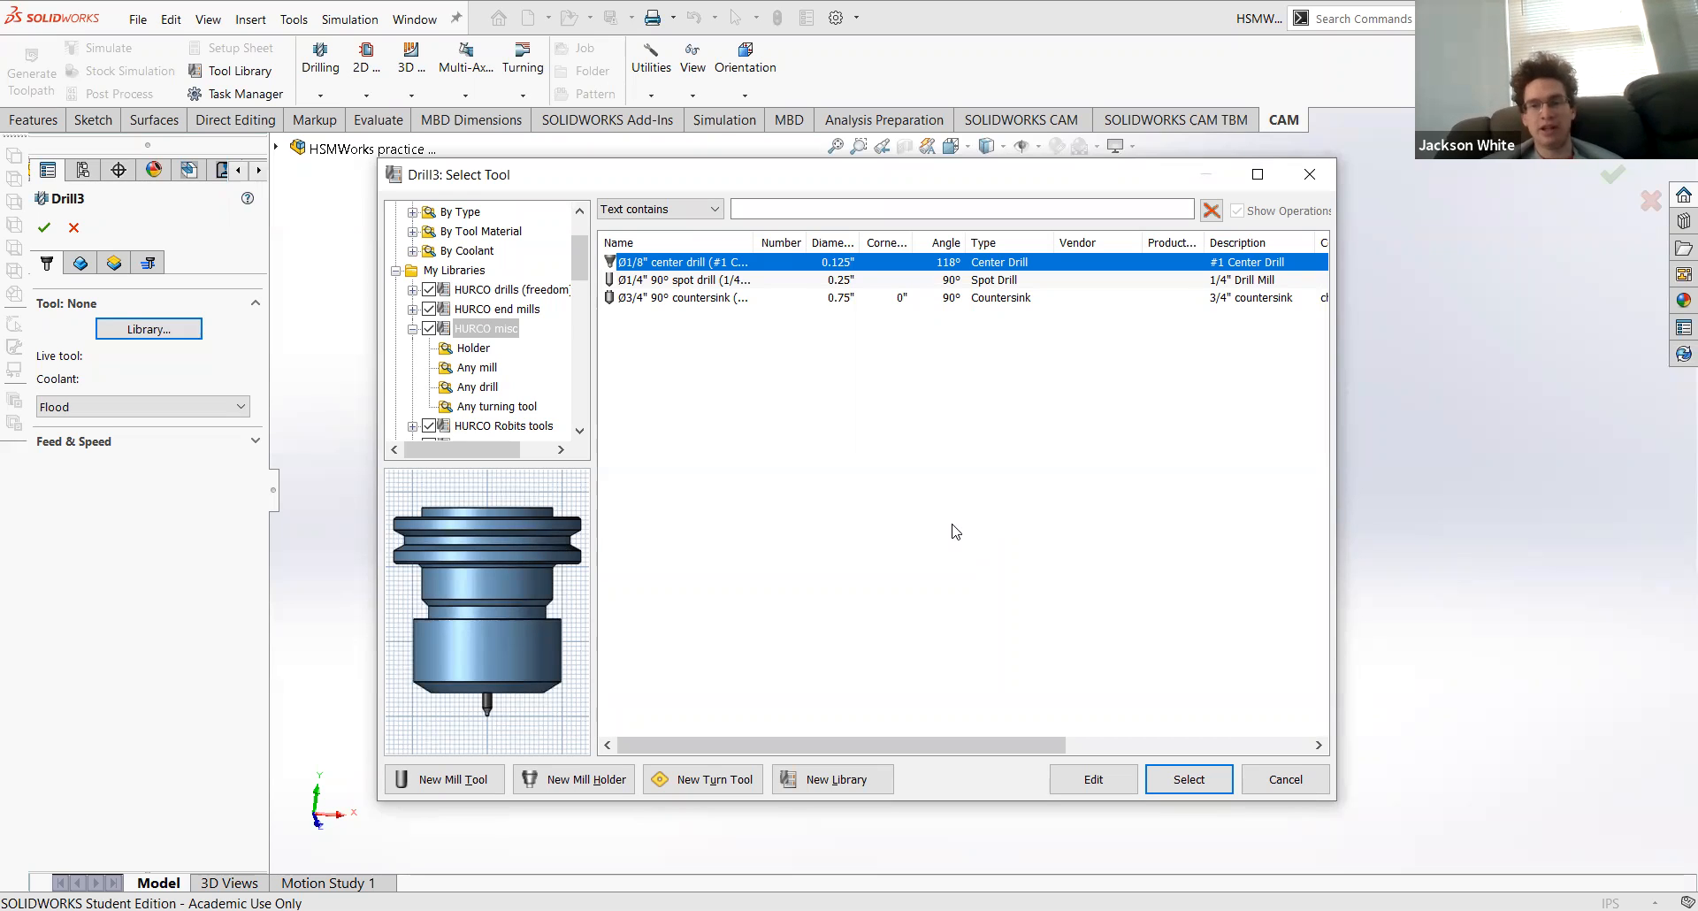
{"action": "left_click", "coordinate": [1186, 782]}
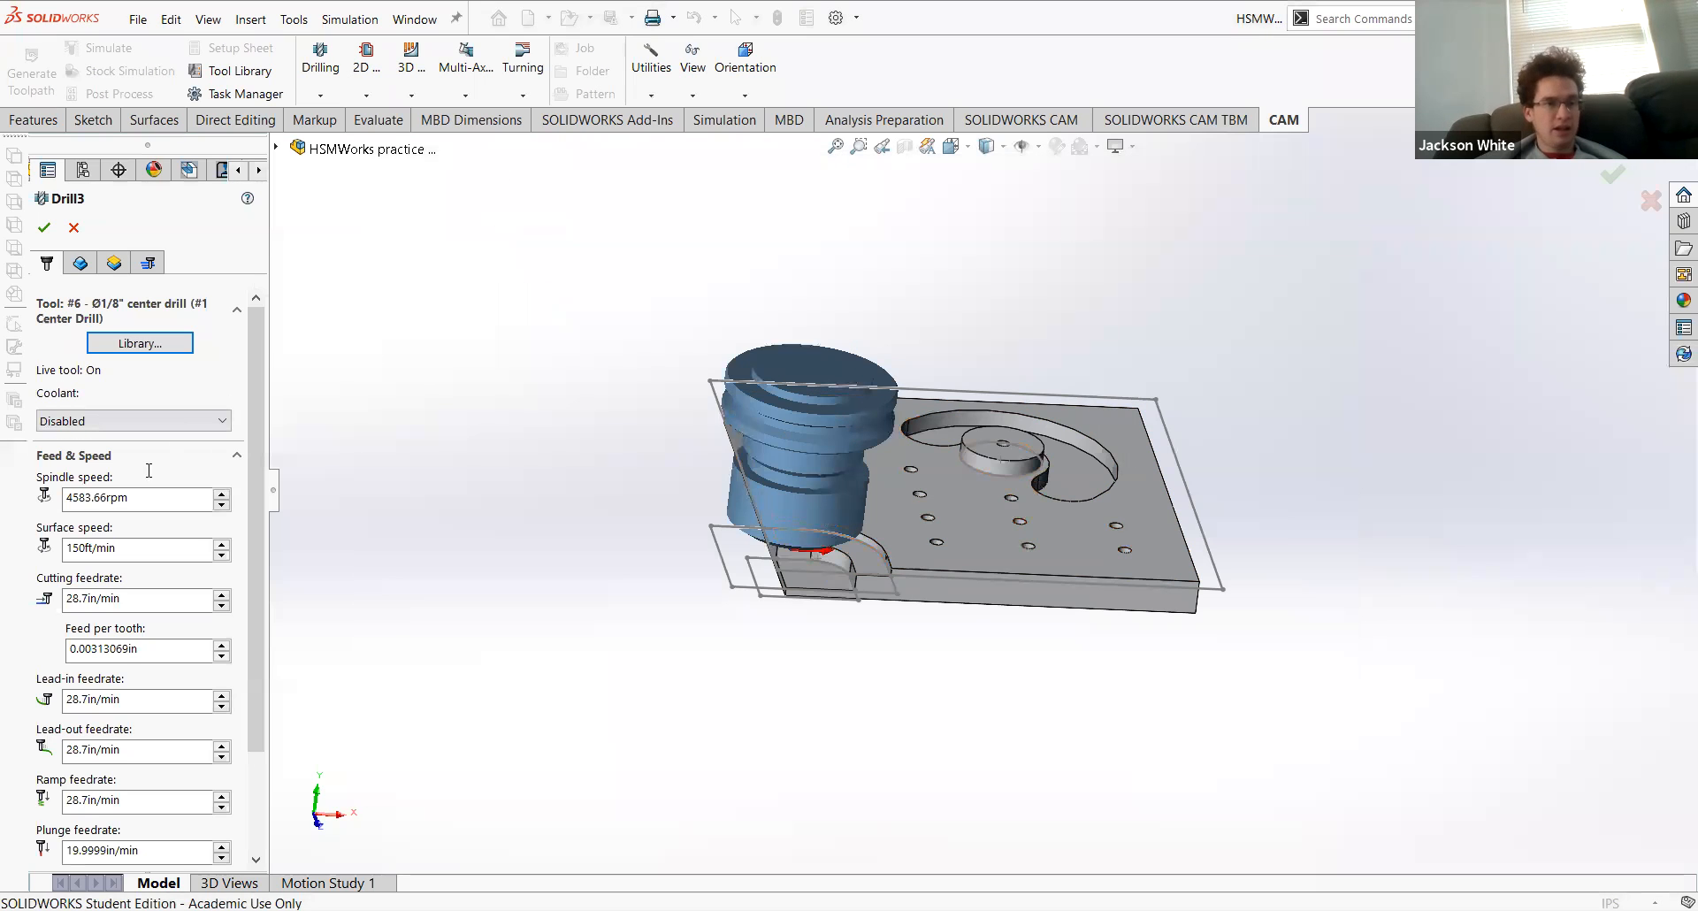
Step: Review the center drill's feeds and speeds and set the coolant to Flood
{"action": "left_click_drag", "start_coordinate": [260, 432], "coordinate": [253, 512]}
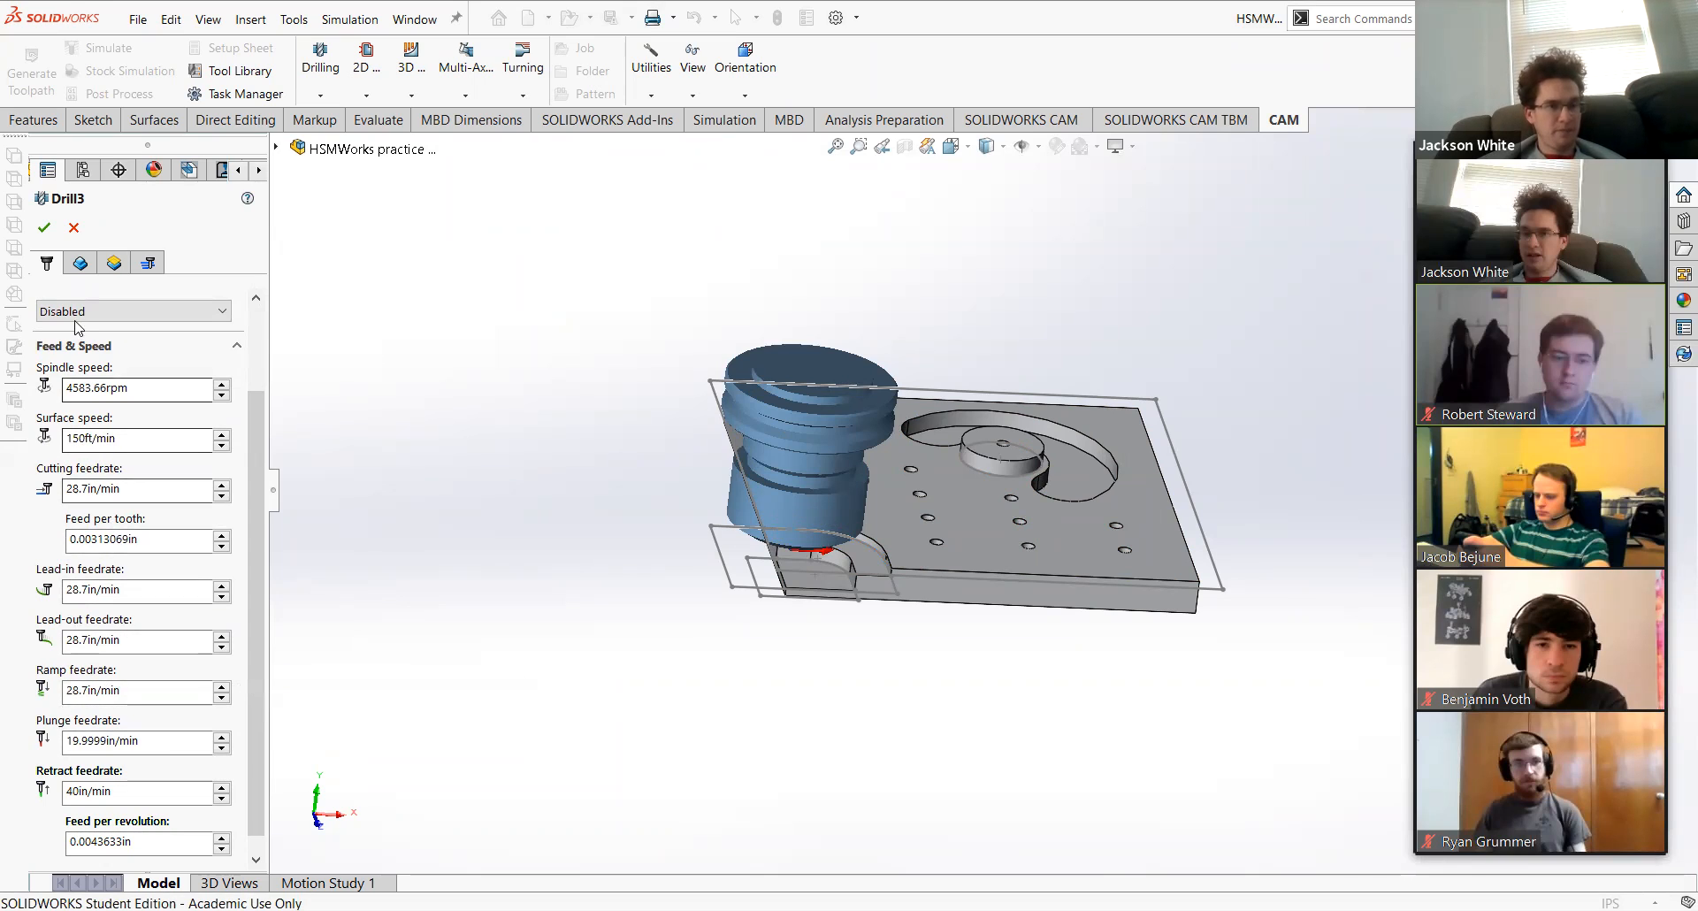
{"action": "left_click_drag", "start_coordinate": [259, 407], "coordinate": [258, 334]}
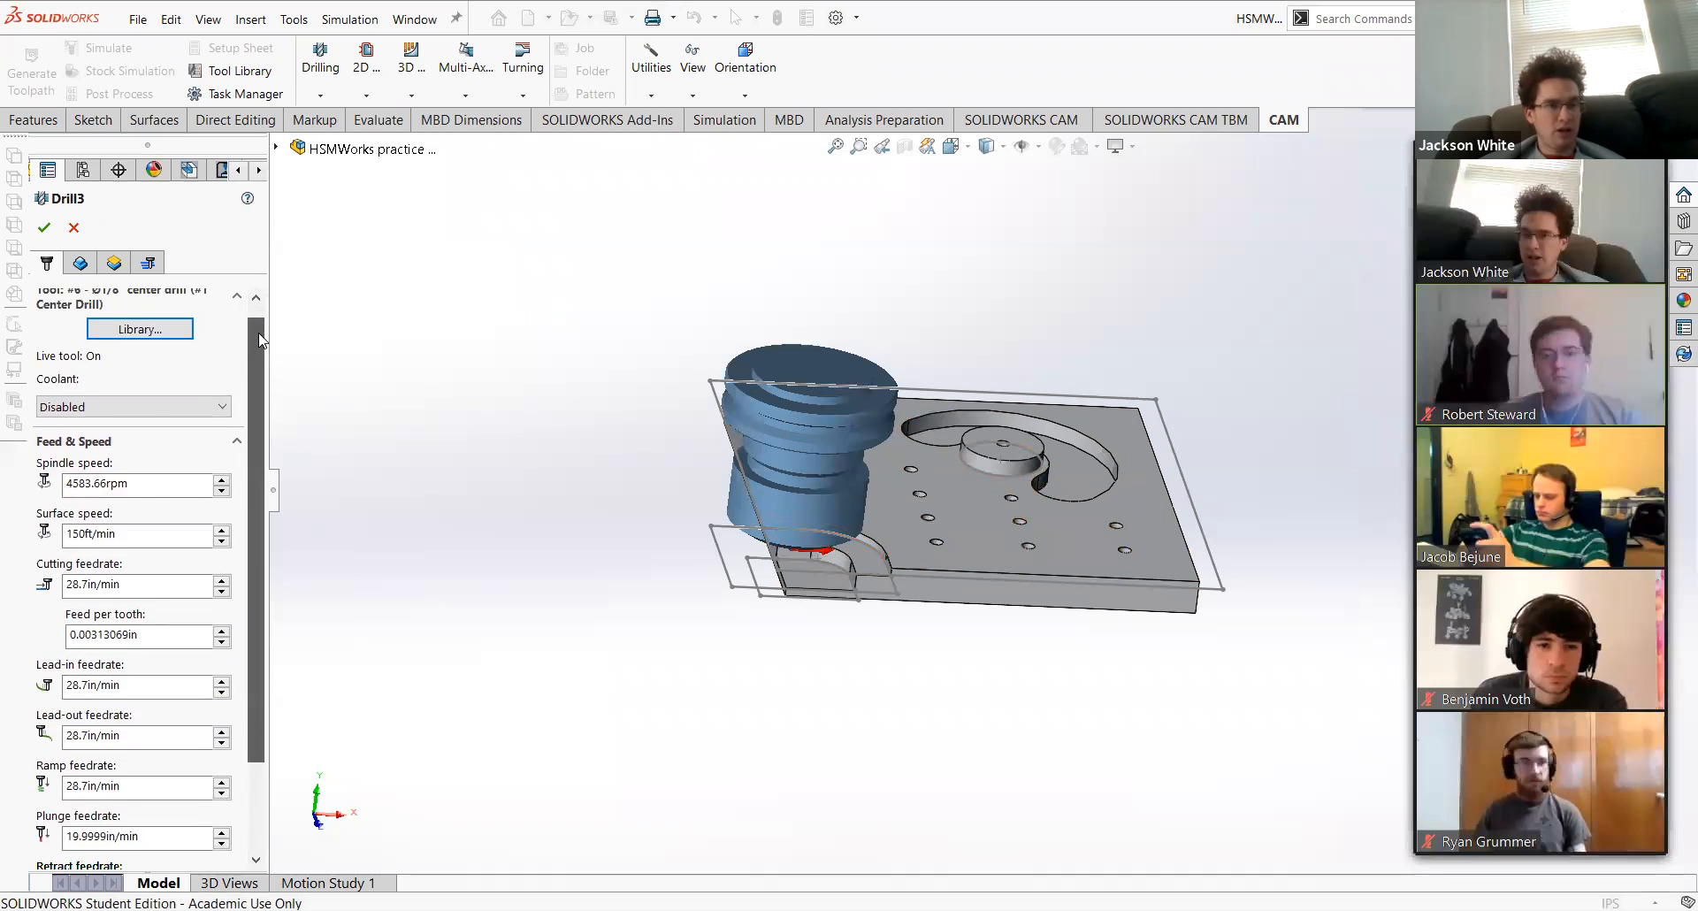
{"action": "left_click", "coordinate": [146, 407]}
{"action": "left_click", "coordinate": [104, 438]}
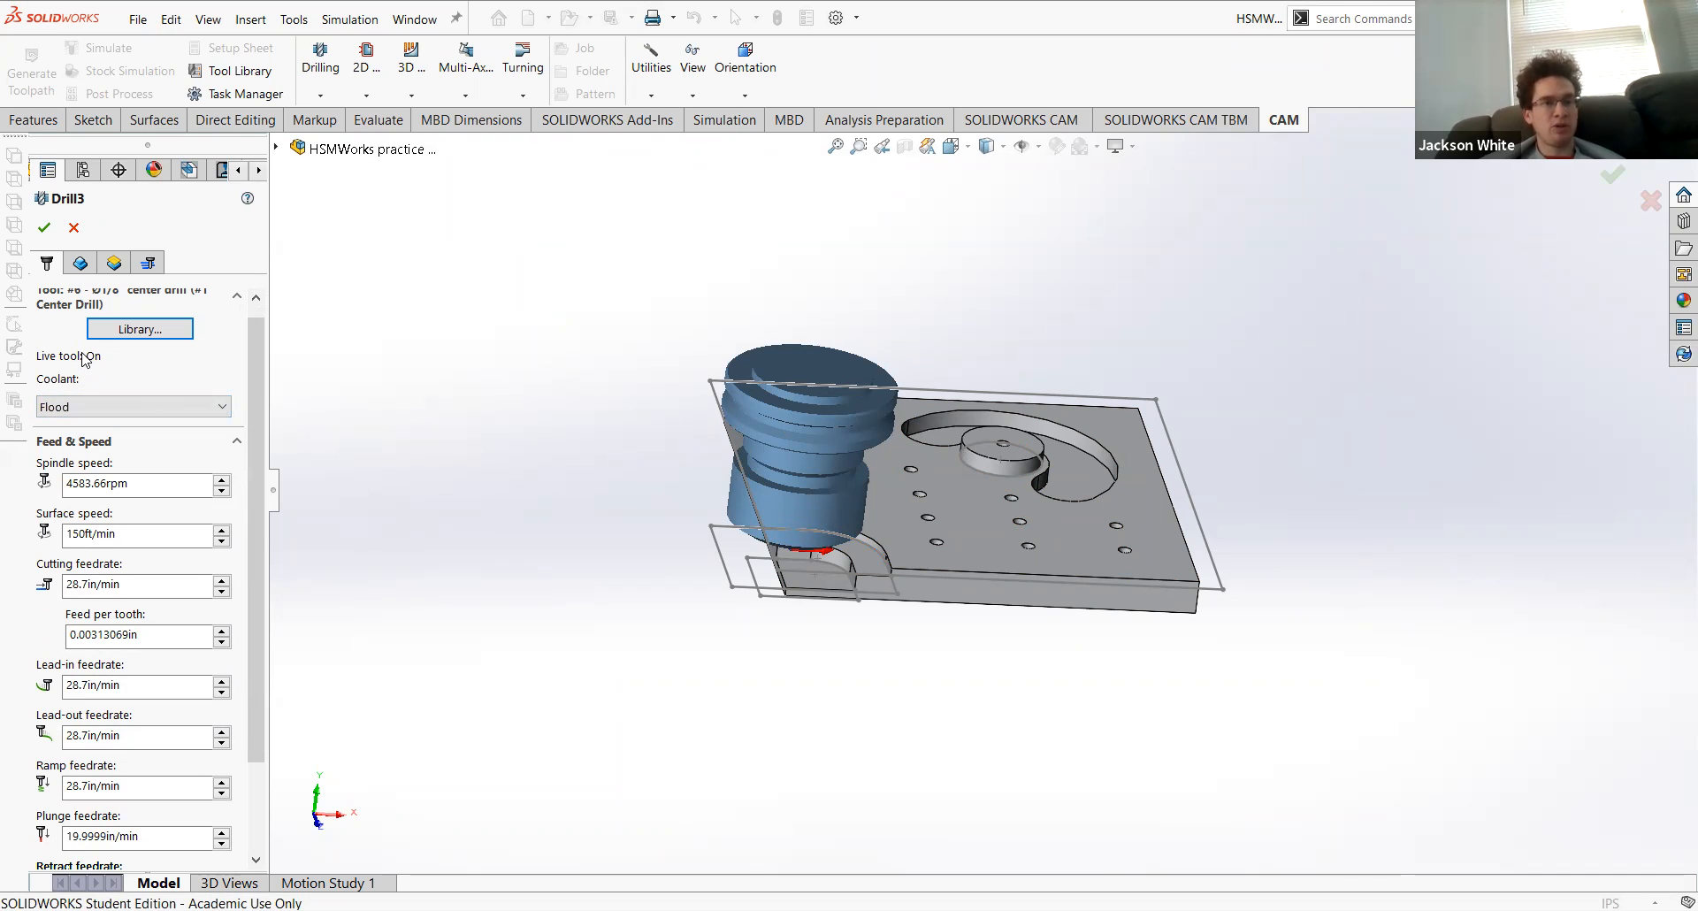
{"action": "scroll", "coordinate": [93, 354], "scroll_direction": "up", "scroll_amount": 1}
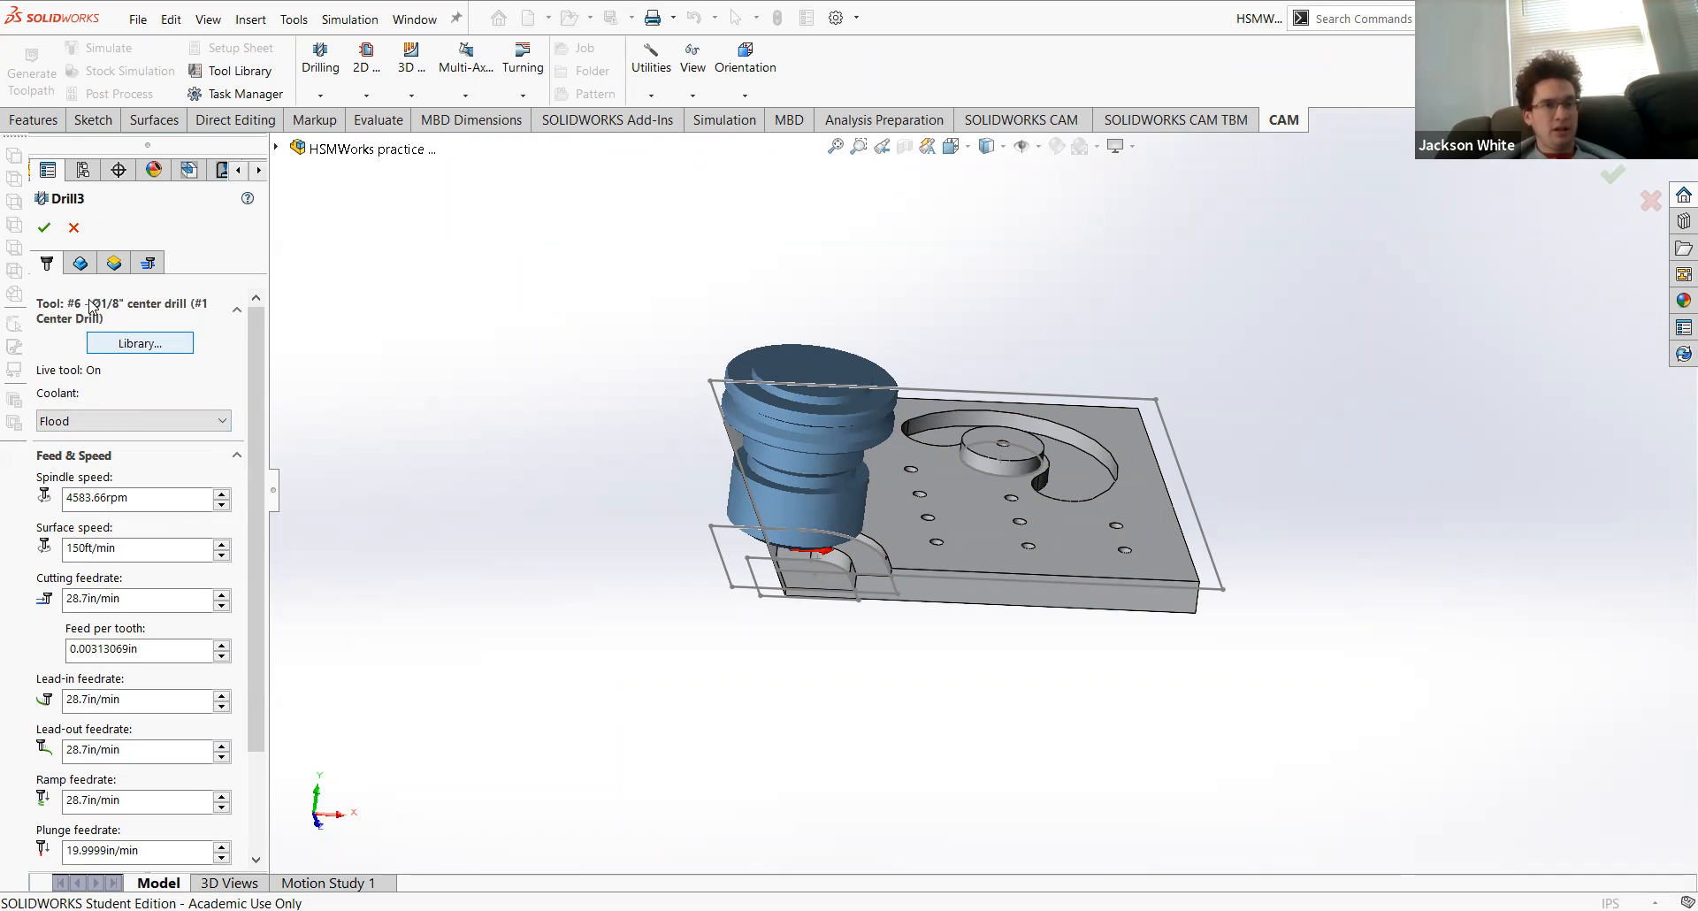
Step: Select the ten small hole faces as drilling geometry, including the one in the round boss
{"action": "left_click", "coordinate": [80, 263]}
{"action": "middle_click_drag", "start_coordinate": [625, 390], "coordinate": [652, 447]}
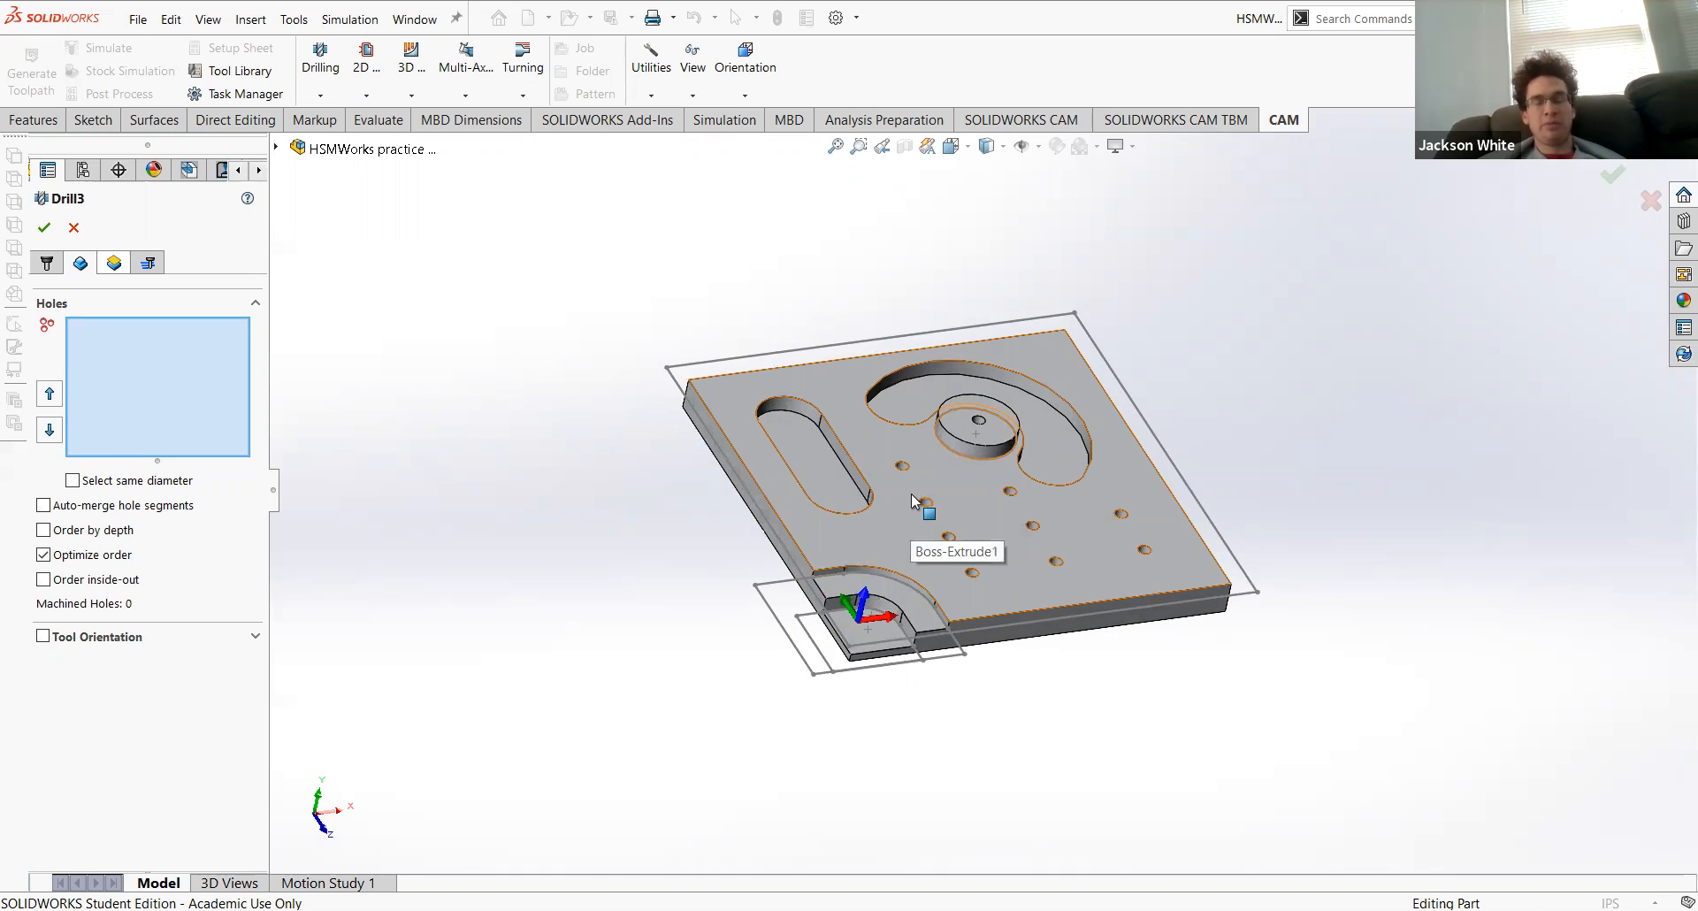
{"action": "scroll", "coordinate": [1006, 447], "scroll_direction": "down", "scroll_amount": 5}
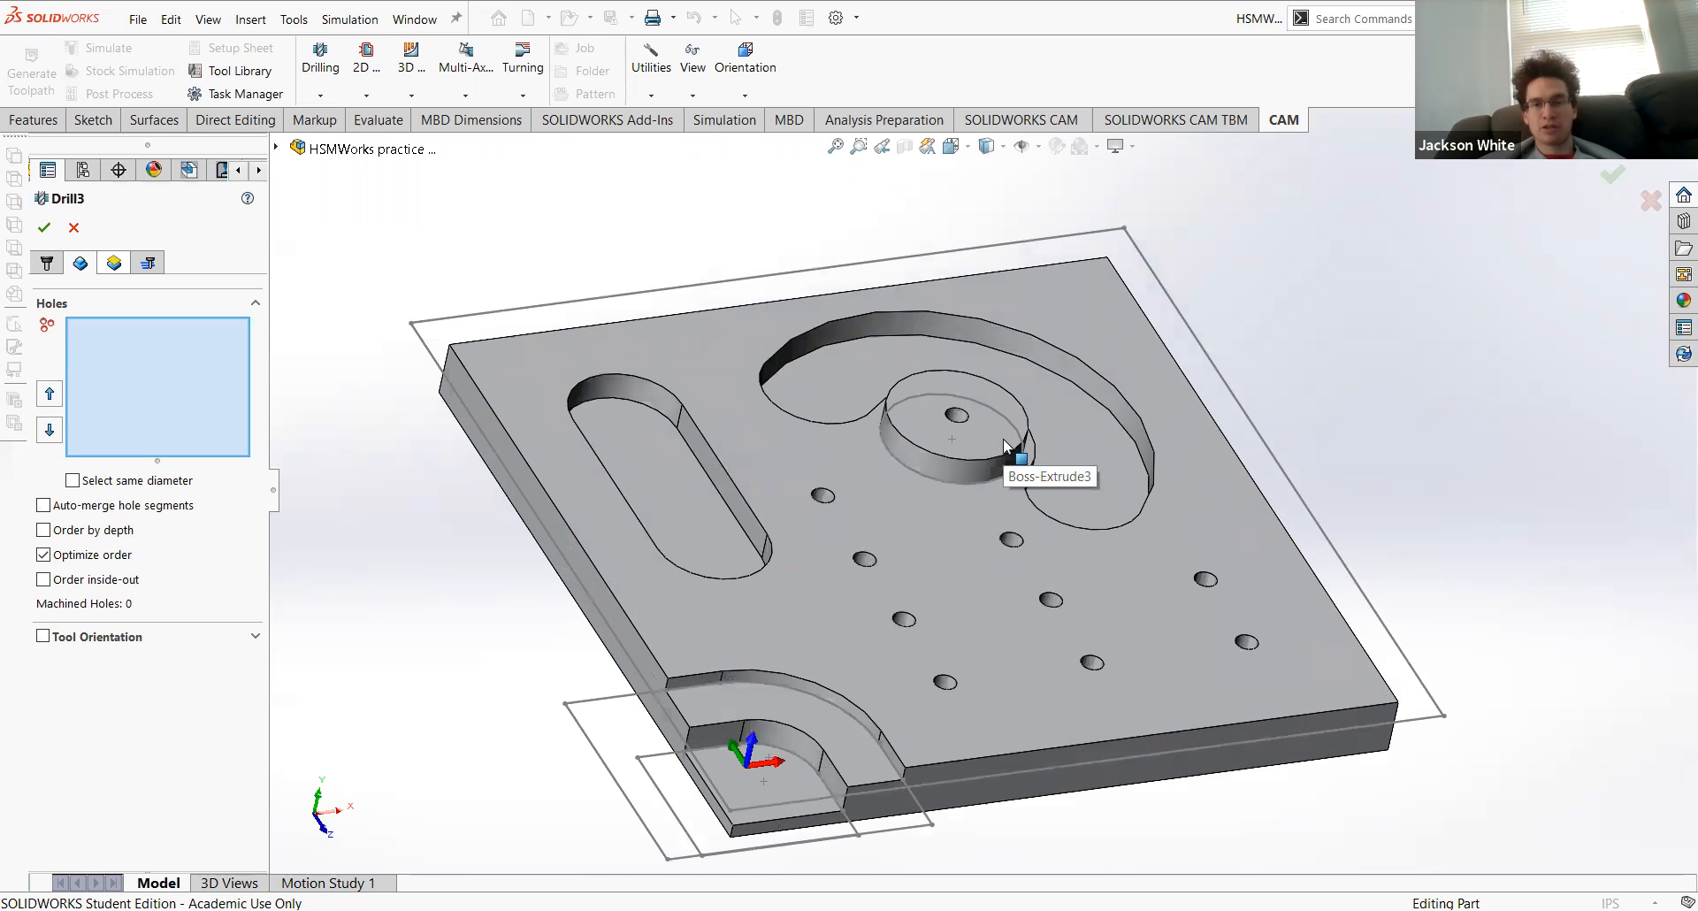
{"action": "left_click", "coordinate": [956, 415]}
{"action": "left_click", "coordinate": [865, 559]}
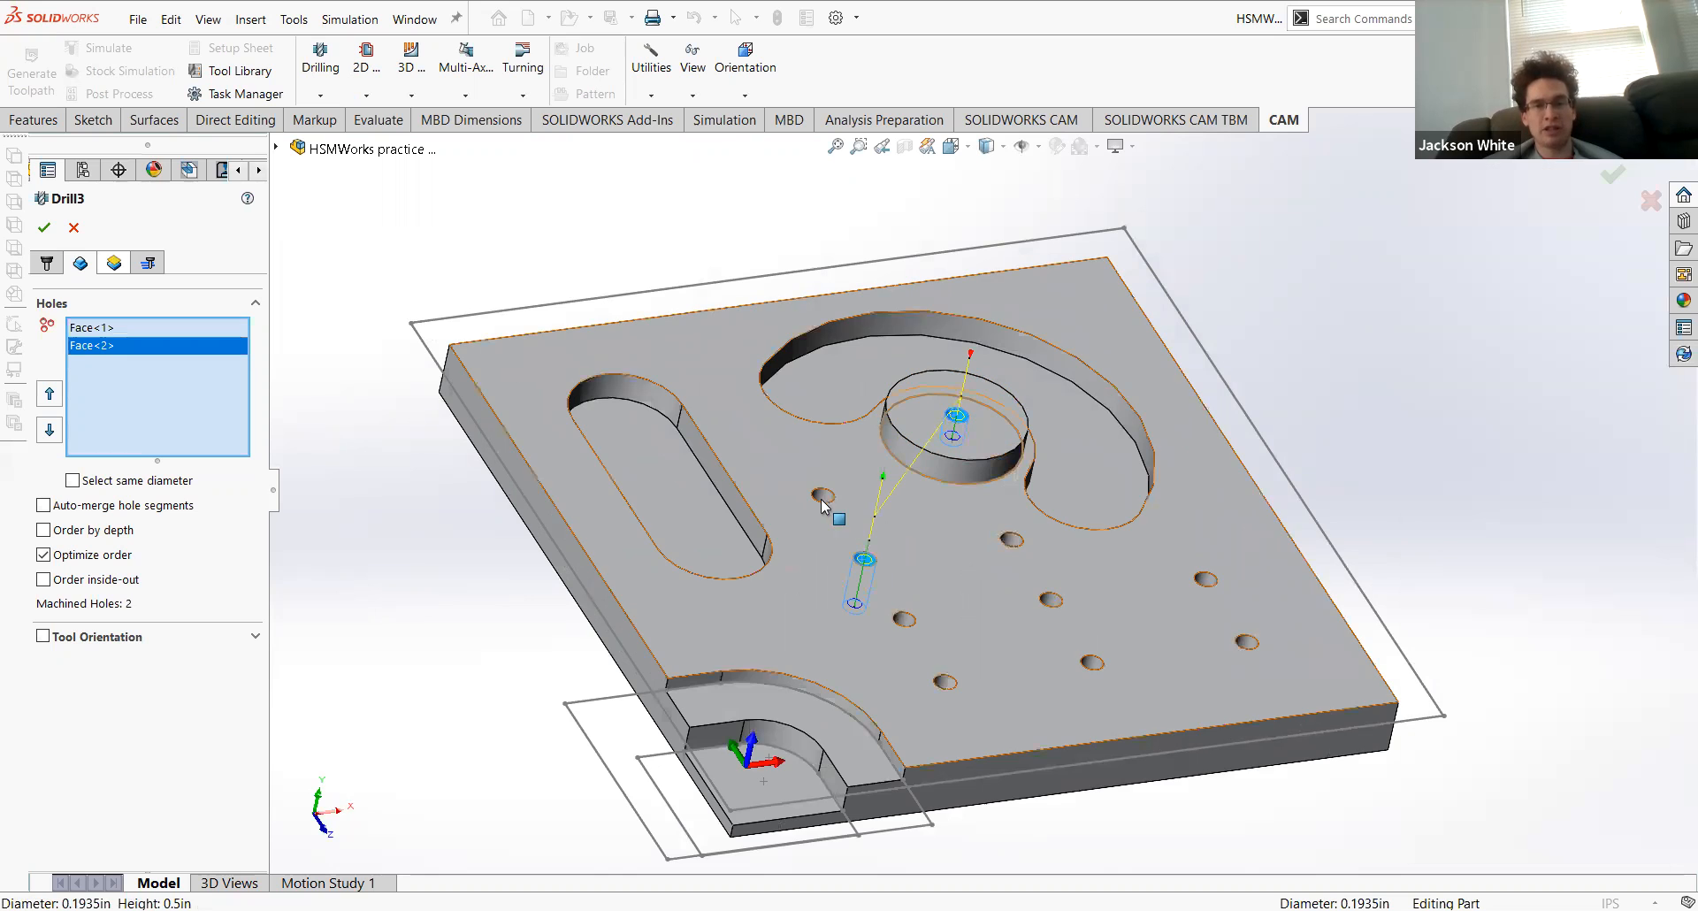
{"action": "left_click", "coordinate": [823, 498]}
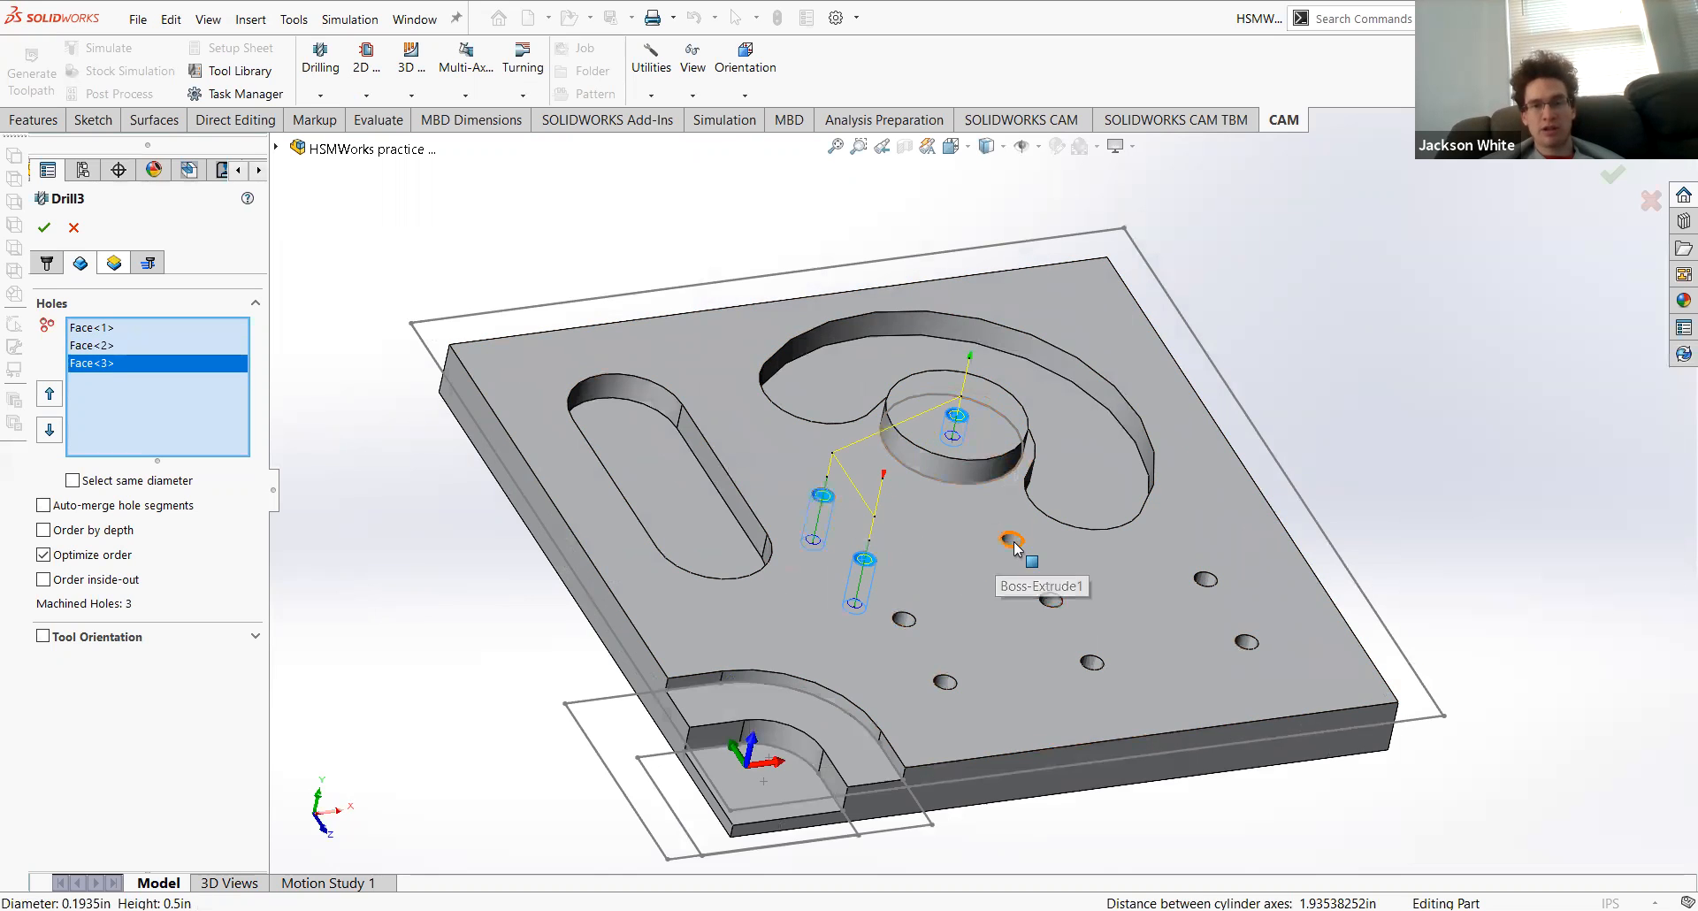
{"action": "left_click", "coordinate": [1011, 541]}
{"action": "left_click", "coordinate": [904, 620]}
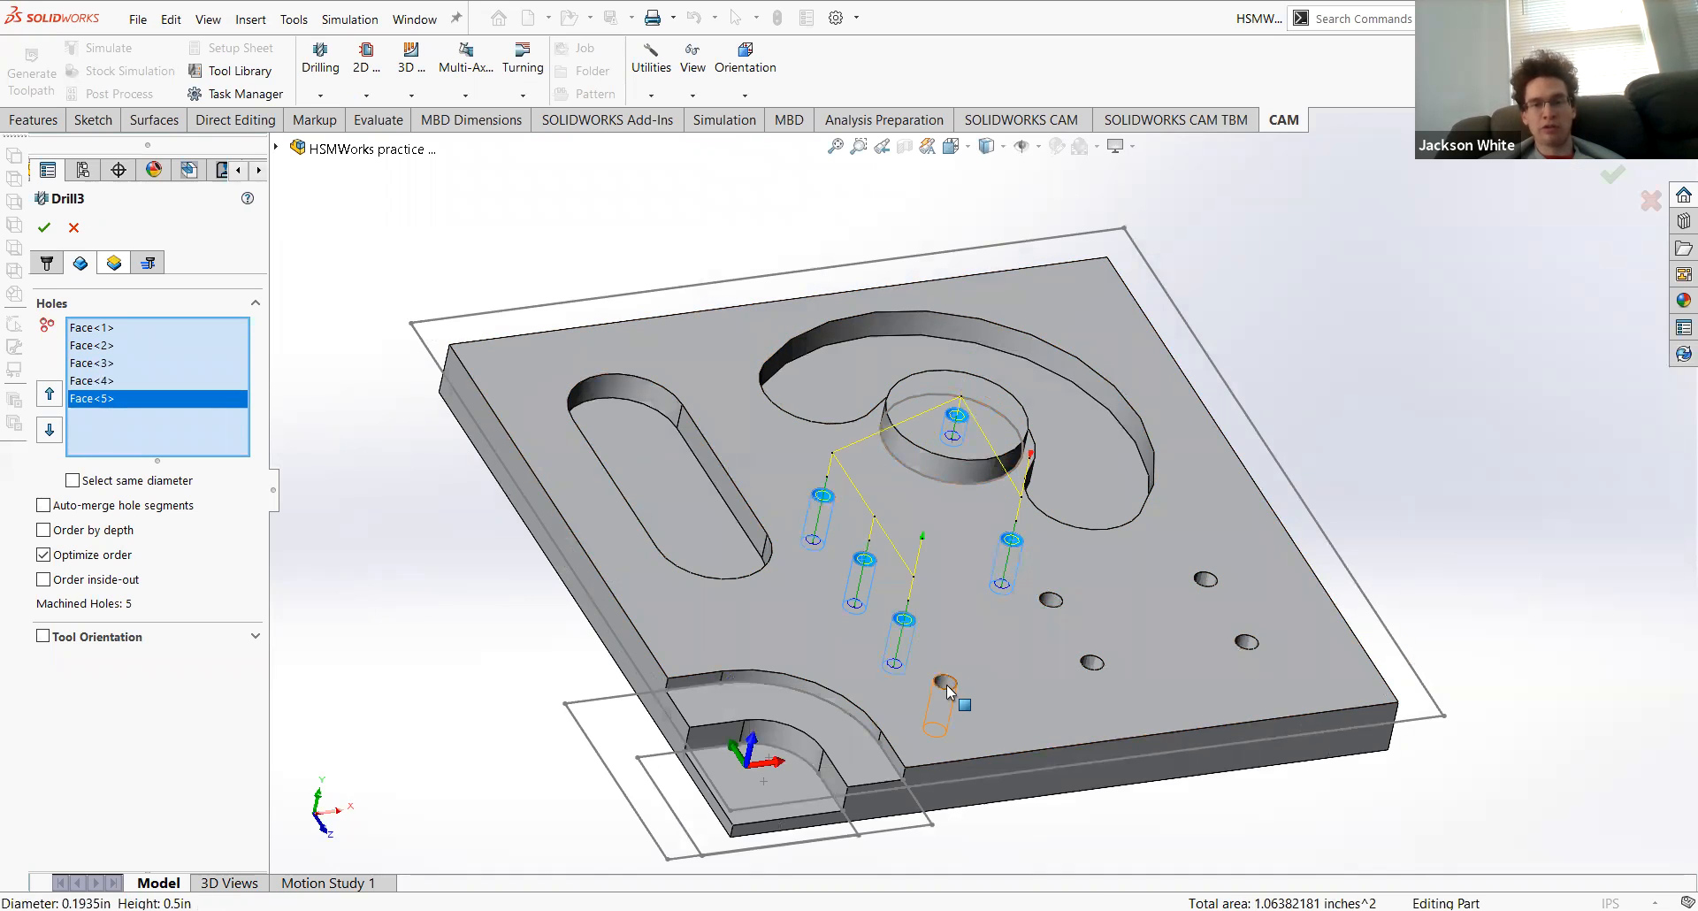
{"action": "left_click", "coordinate": [945, 683]}
{"action": "left_click", "coordinate": [1051, 601]}
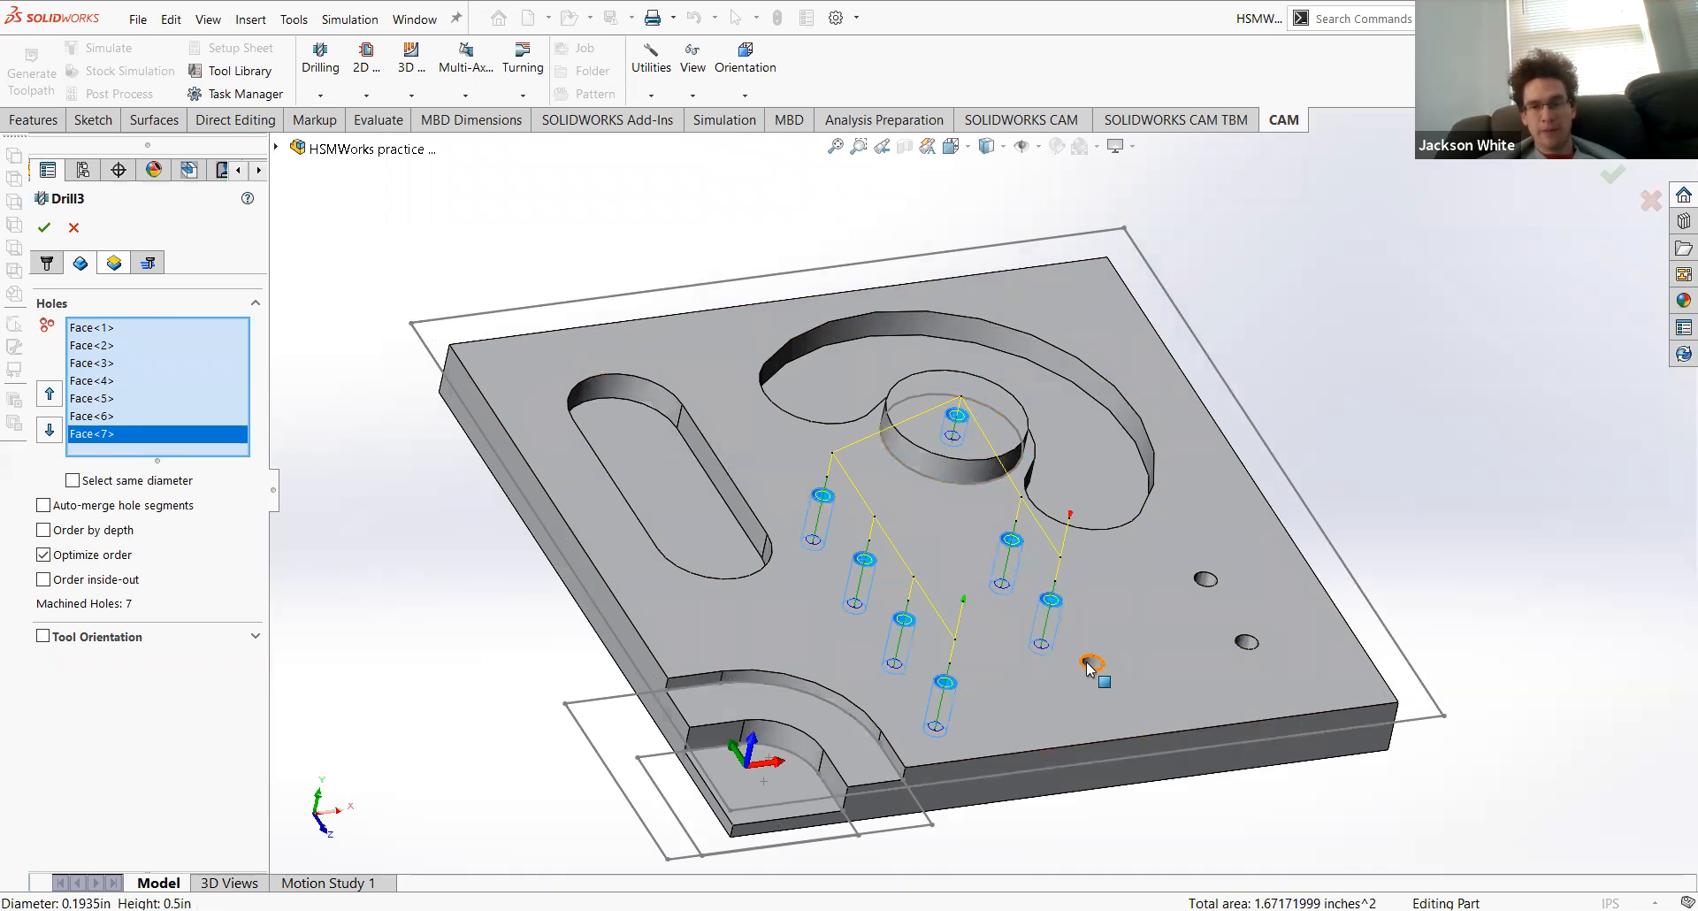
{"action": "left_click", "coordinate": [1092, 666]}
{"action": "left_click", "coordinate": [1214, 597]}
{"action": "left_click", "coordinate": [1247, 642]}
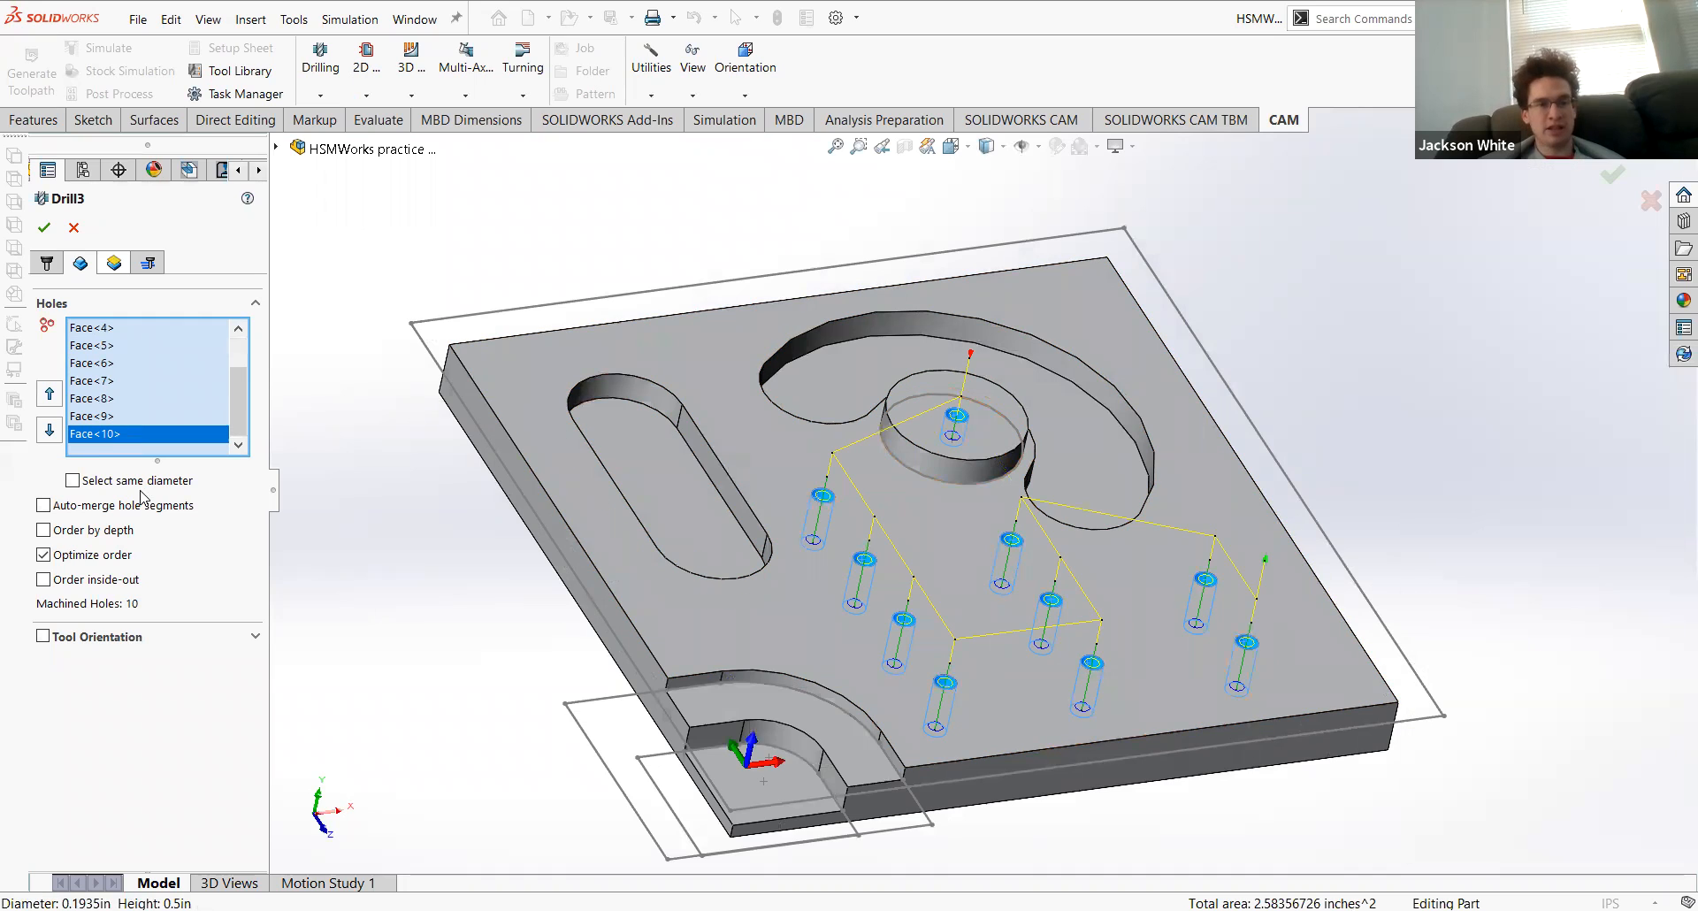
Step: Turn Optimize order off and back on to compare the drilling path between the holes
{"action": "left_click", "coordinate": [44, 555]}
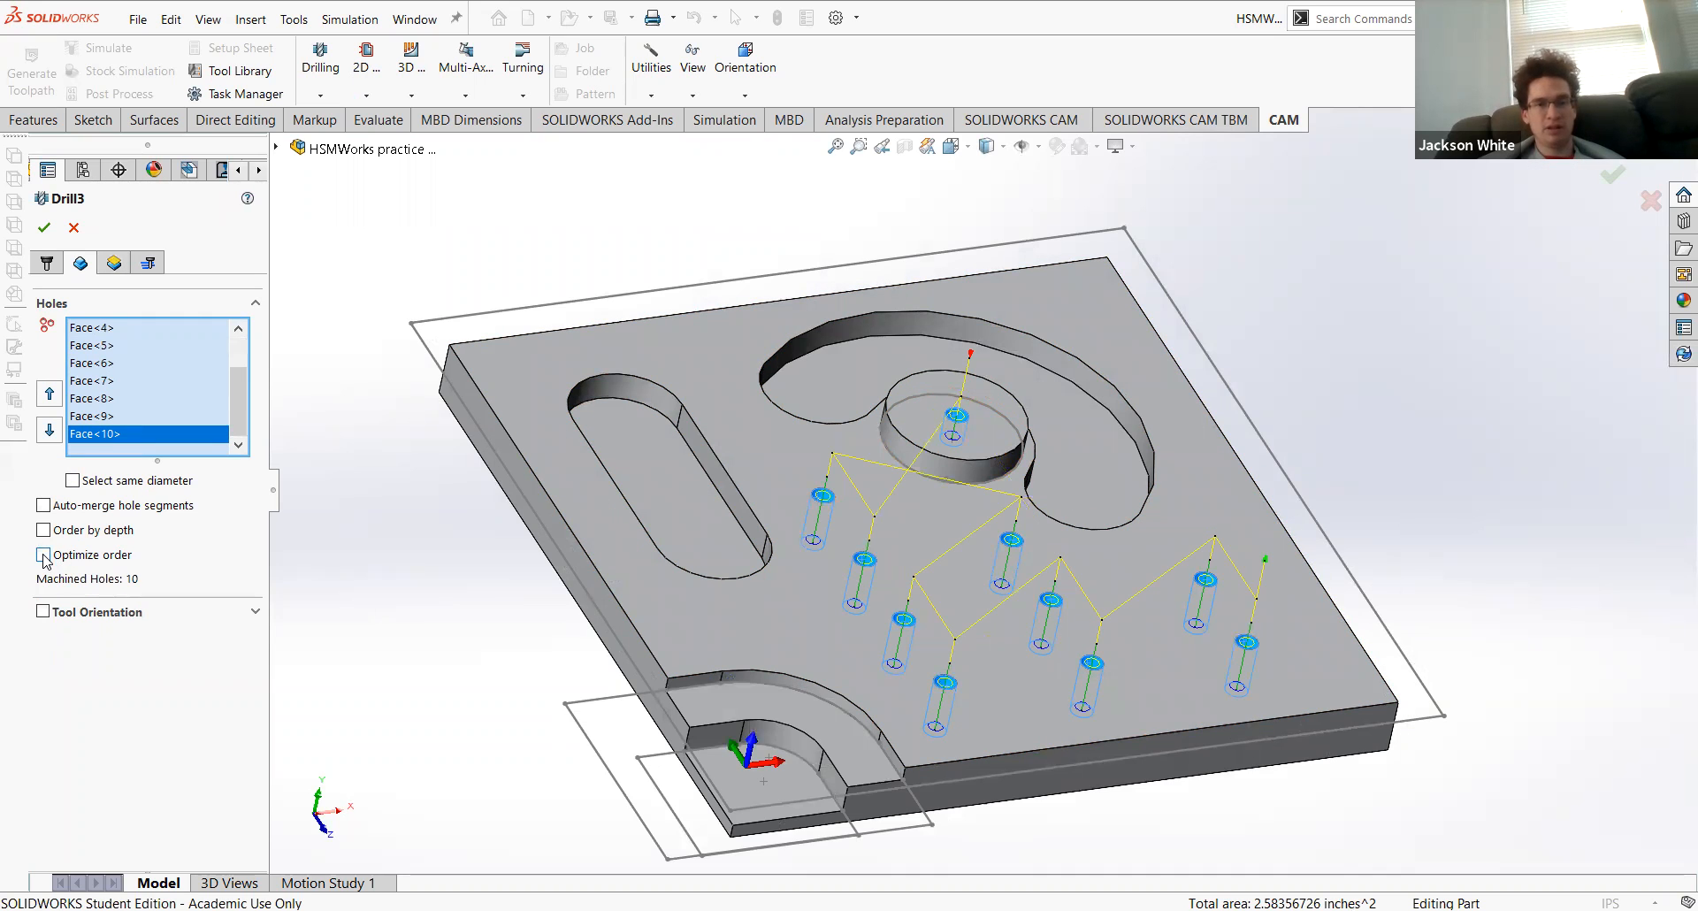
{"action": "left_click", "coordinate": [44, 556]}
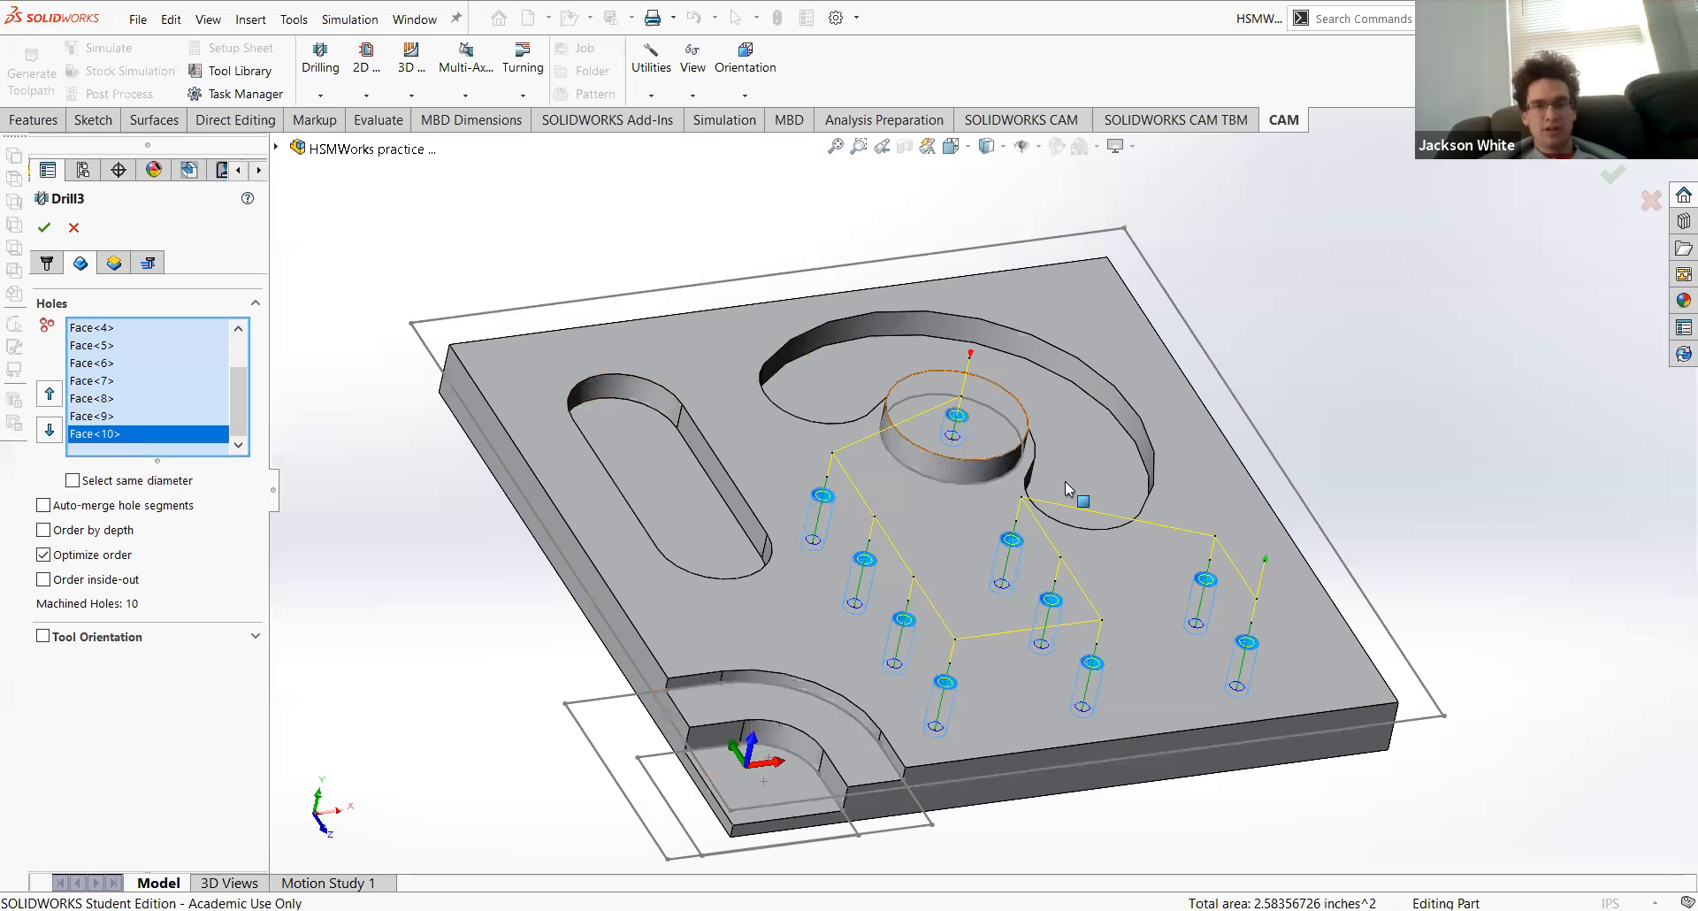
{"action": "middle_click_drag", "start_coordinate": [1099, 539], "coordinate": [1118, 478]}
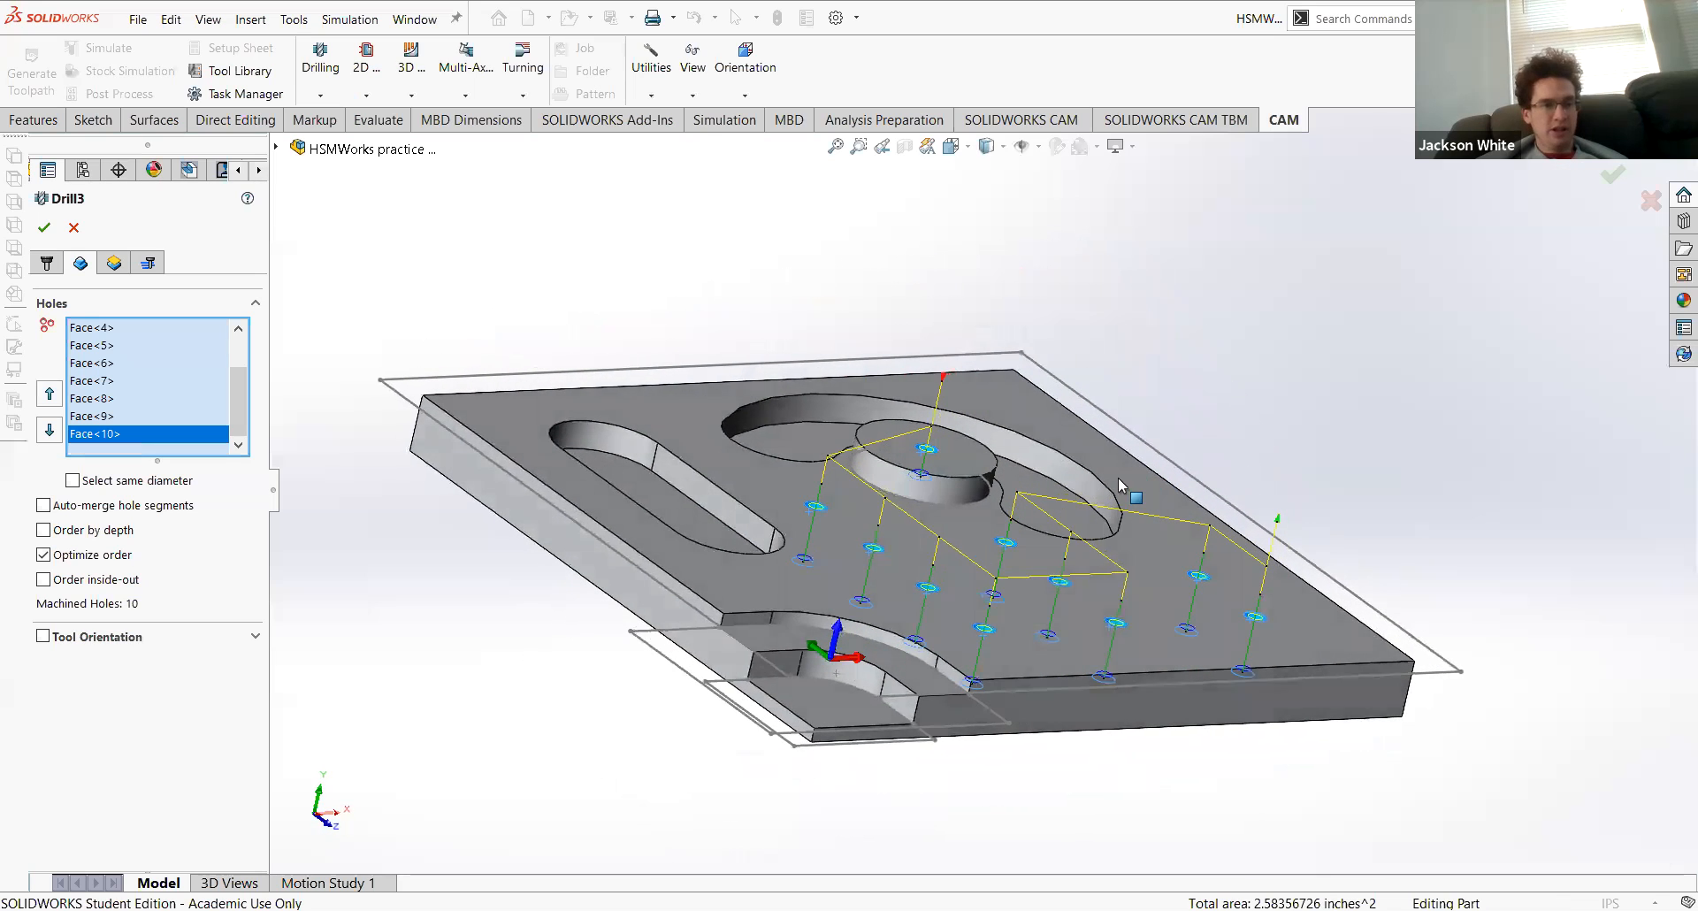
Step: Inspect the drilling heights around the plate and set both the feed height and the top height to From Stock Top
{"action": "left_click", "coordinate": [112, 264]}
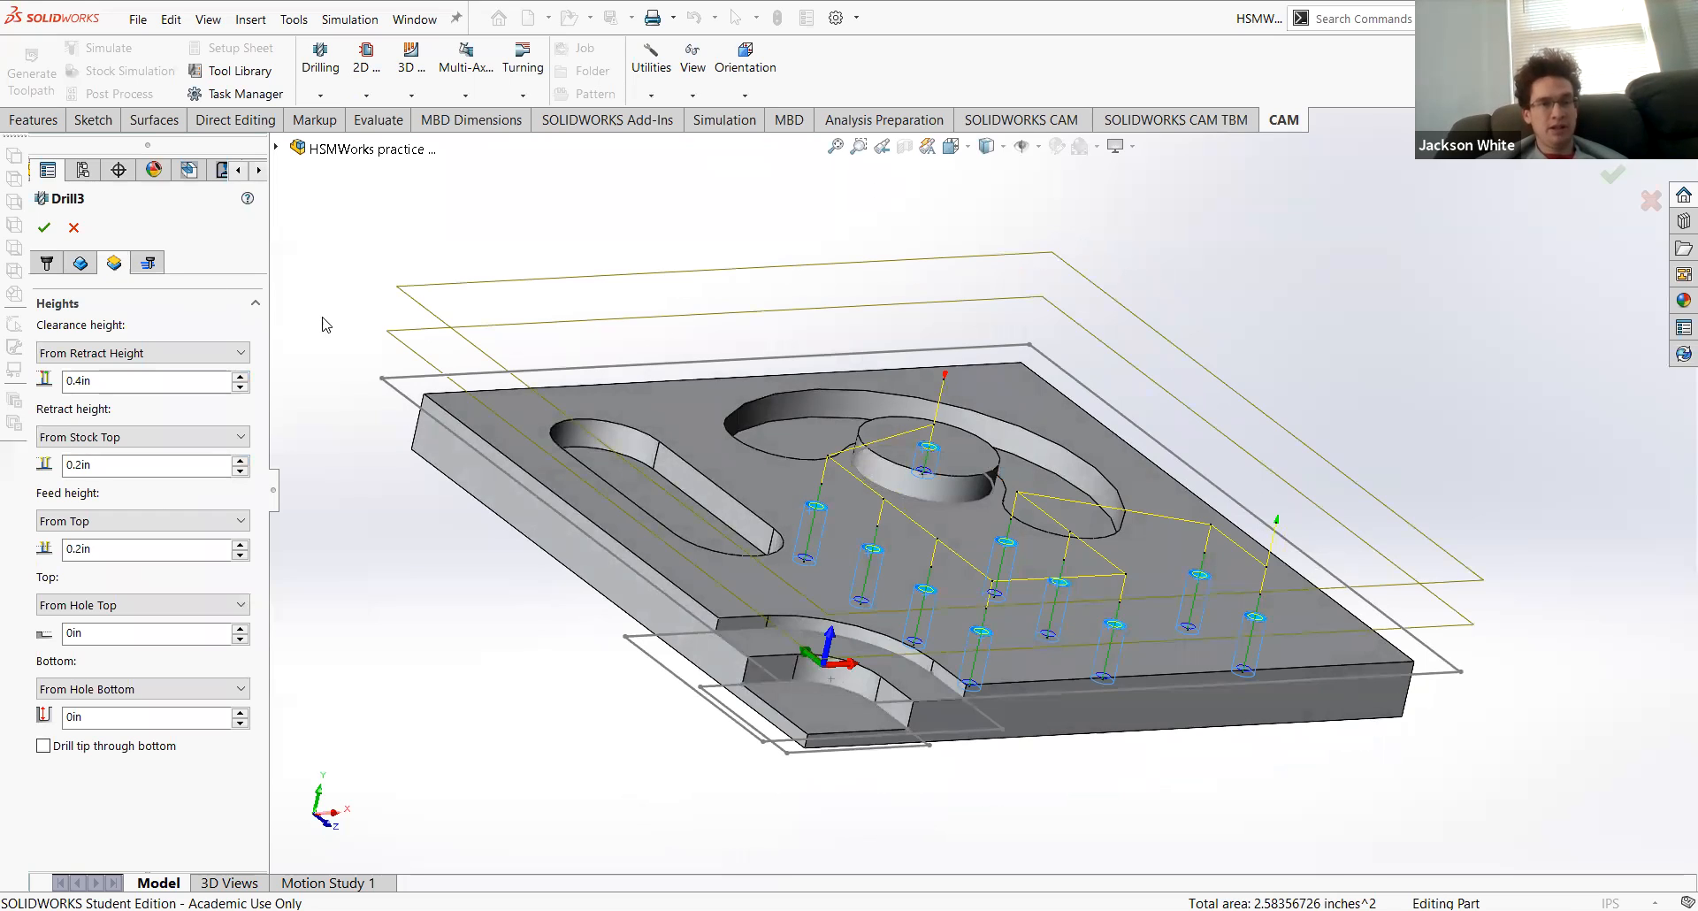
{"action": "middle_click_drag", "start_coordinate": [408, 402], "coordinate": [995, 661]}
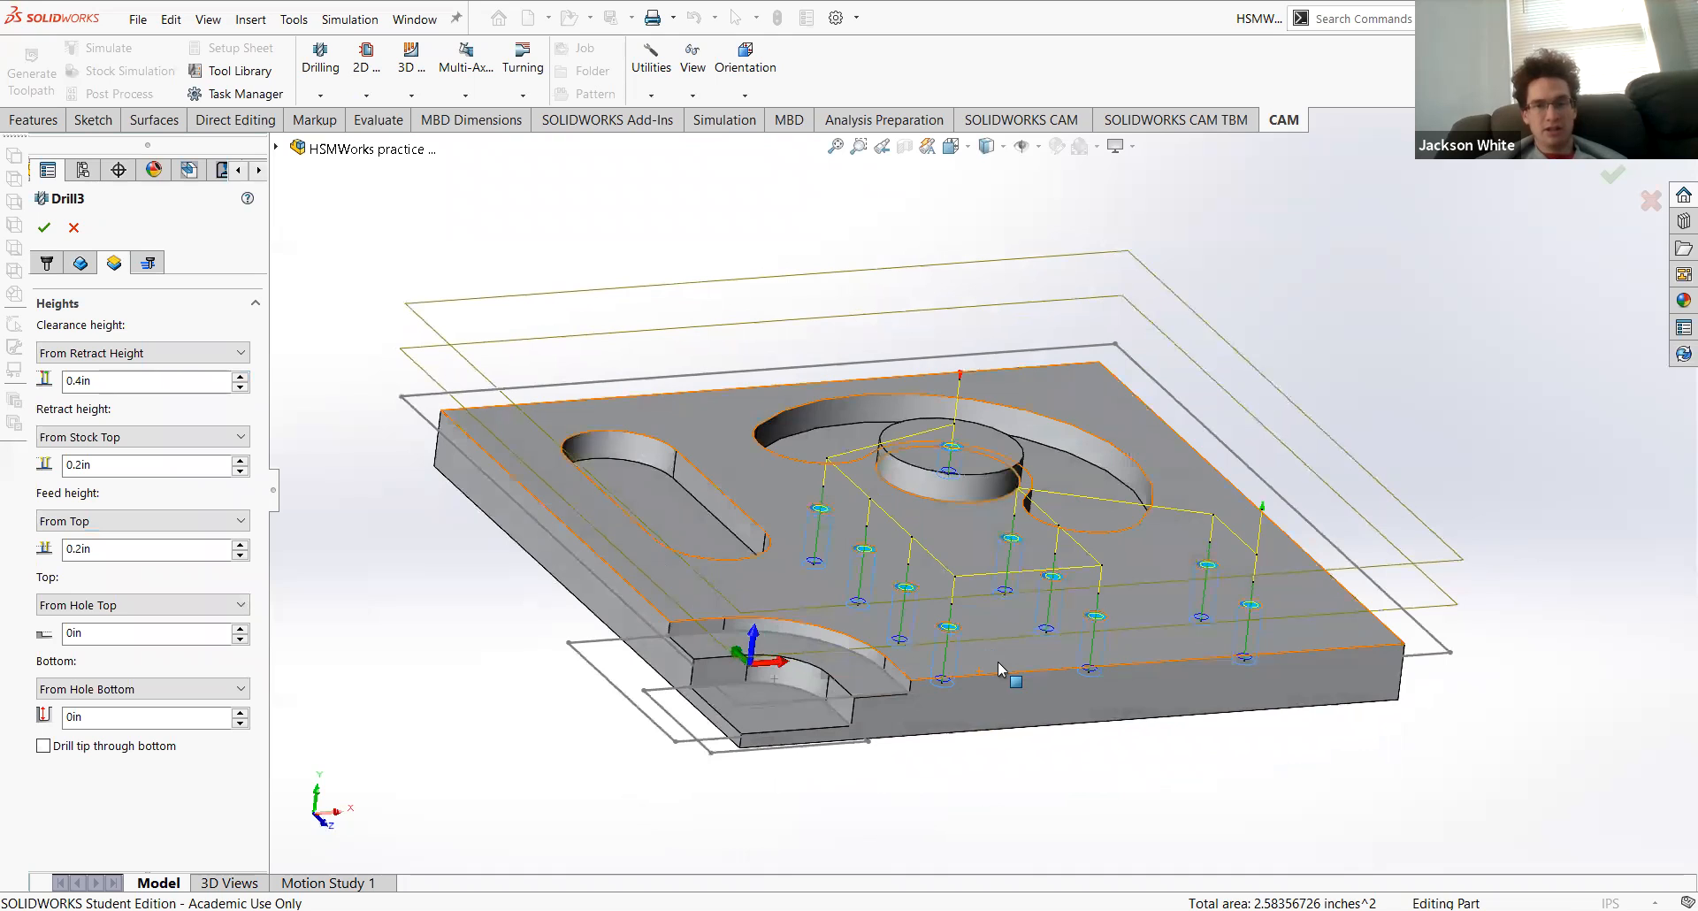
{"action": "left_click", "coordinate": [128, 353]}
{"action": "left_click", "coordinate": [129, 354]}
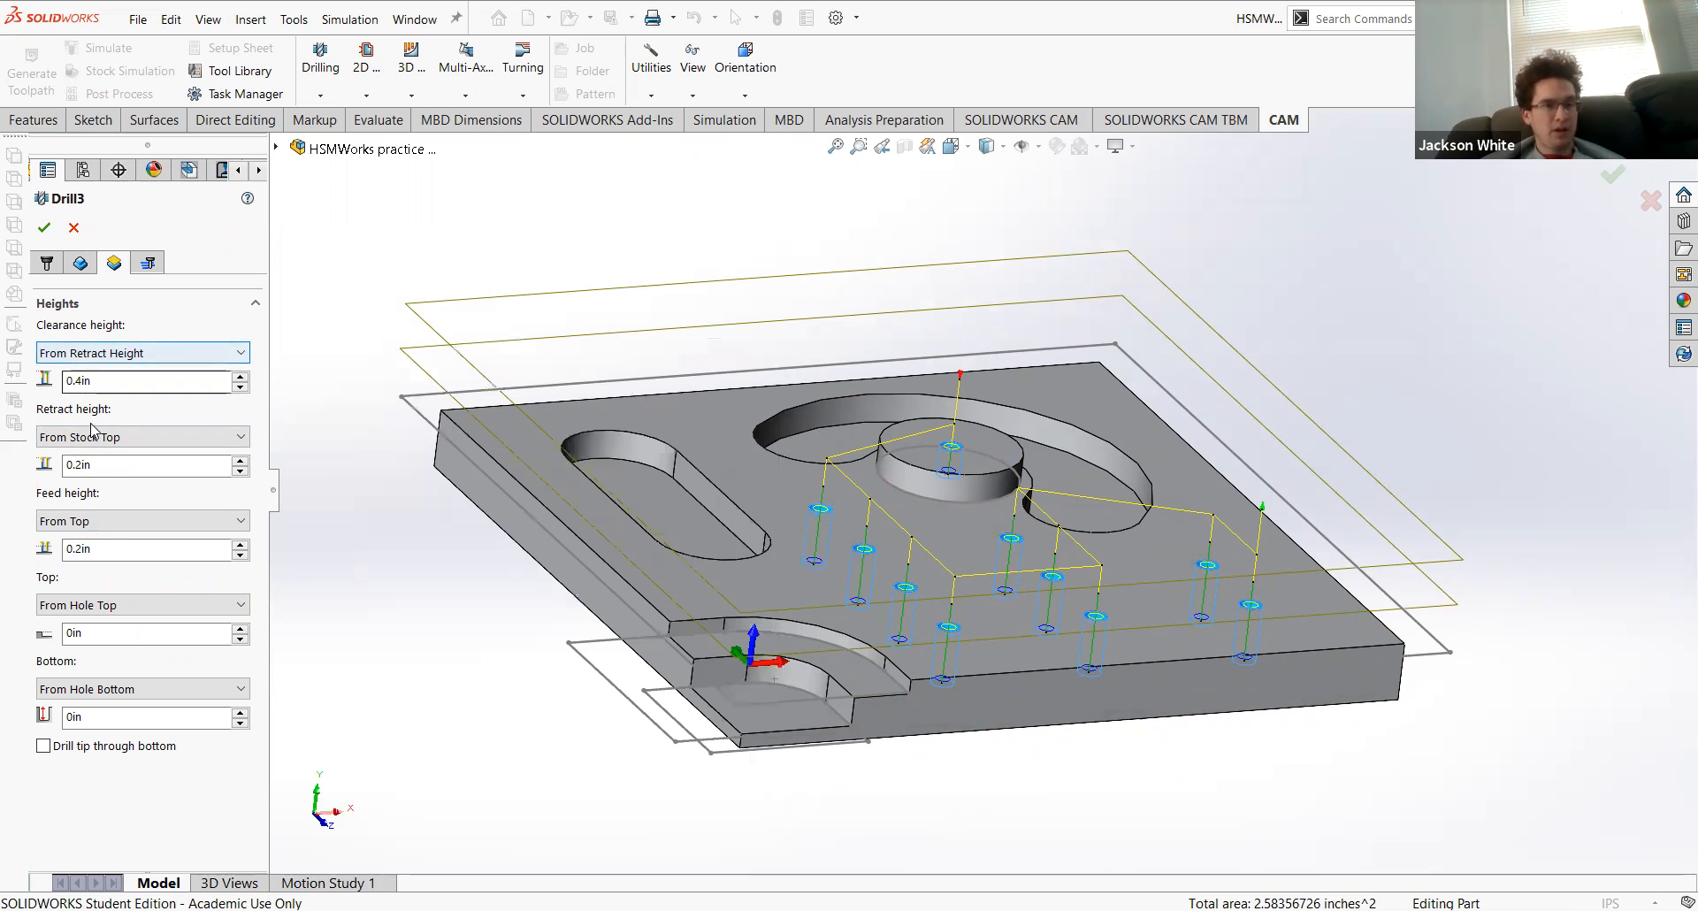
{"action": "left_click", "coordinate": [91, 522]}
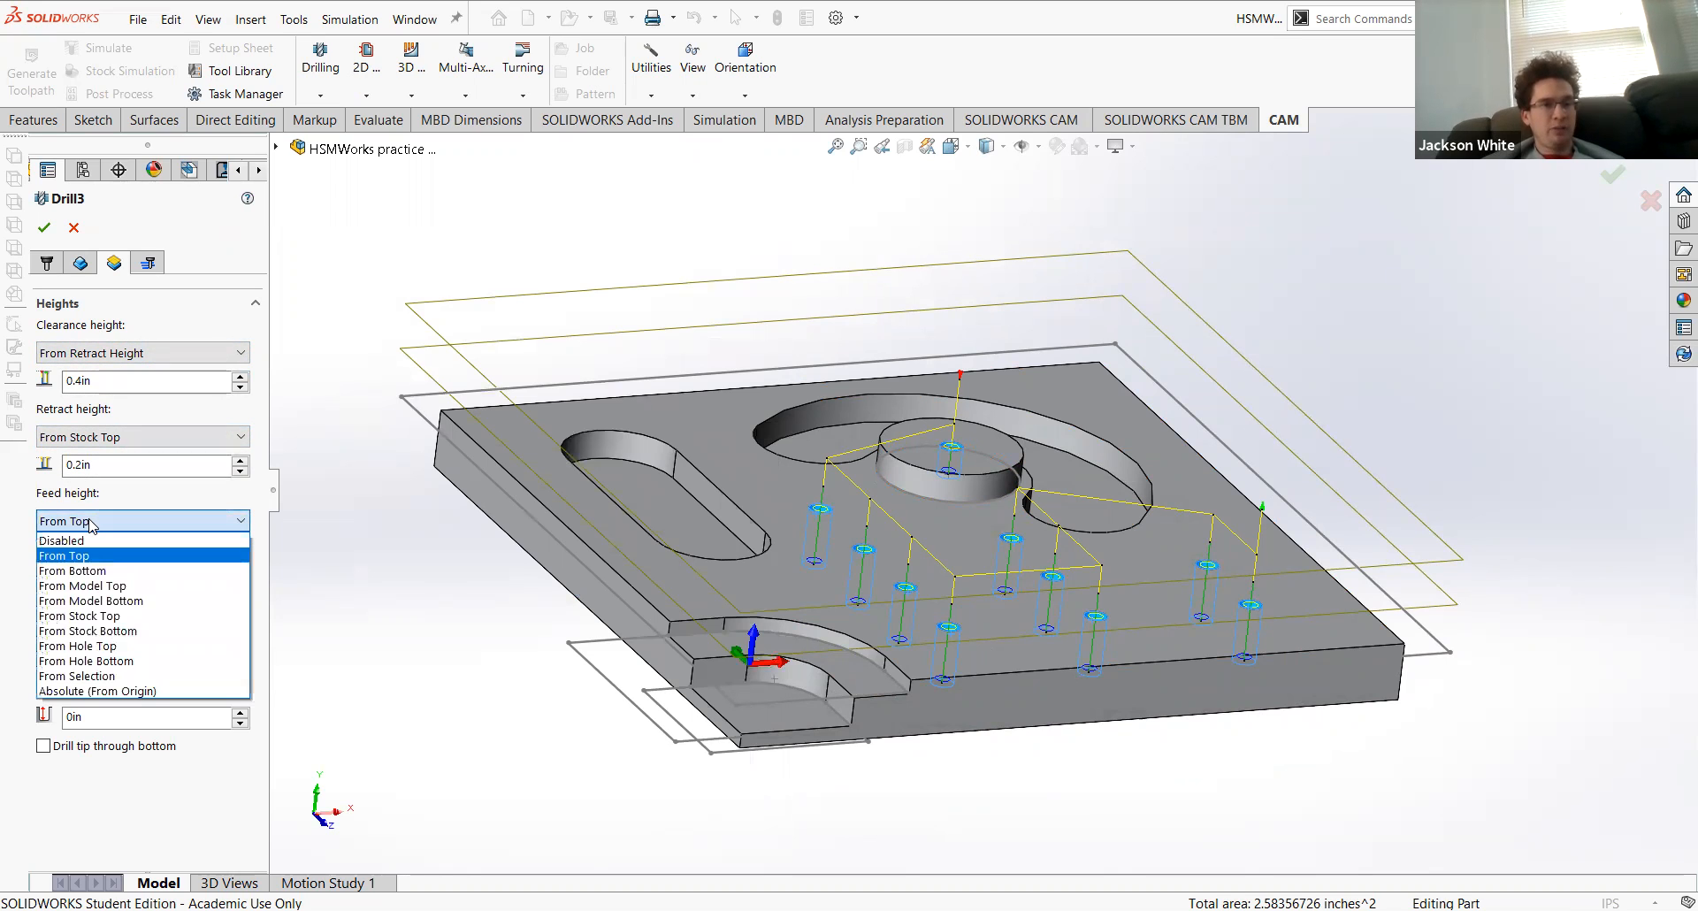
{"action": "left_click", "coordinate": [89, 616]}
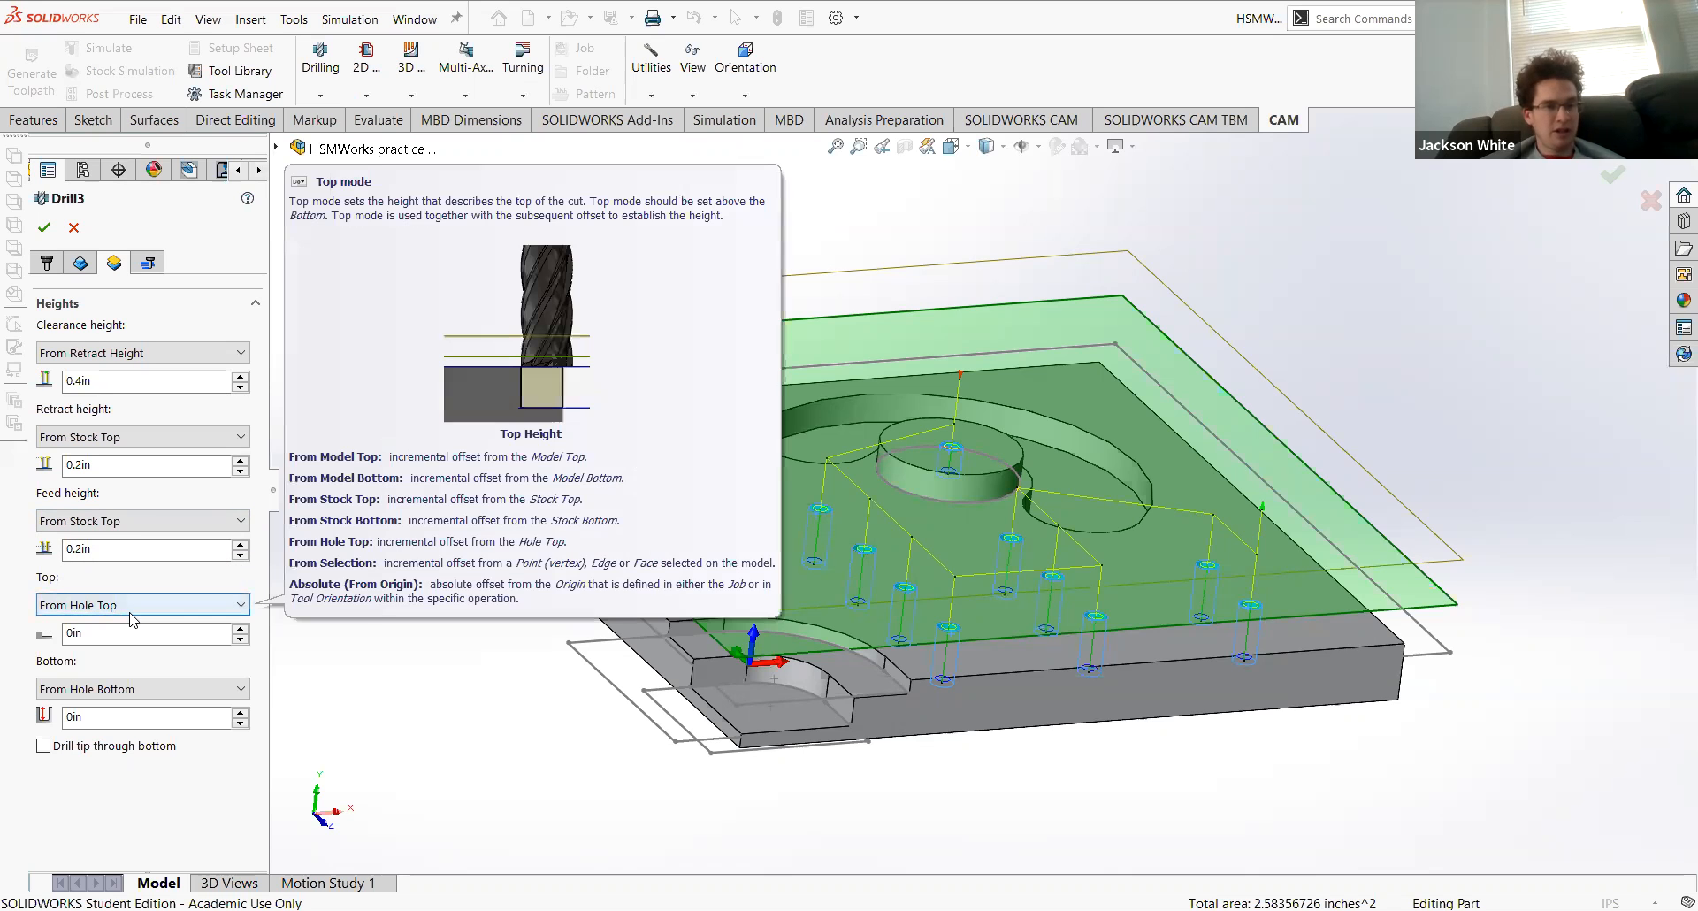
{"action": "left_click", "coordinate": [126, 610]}
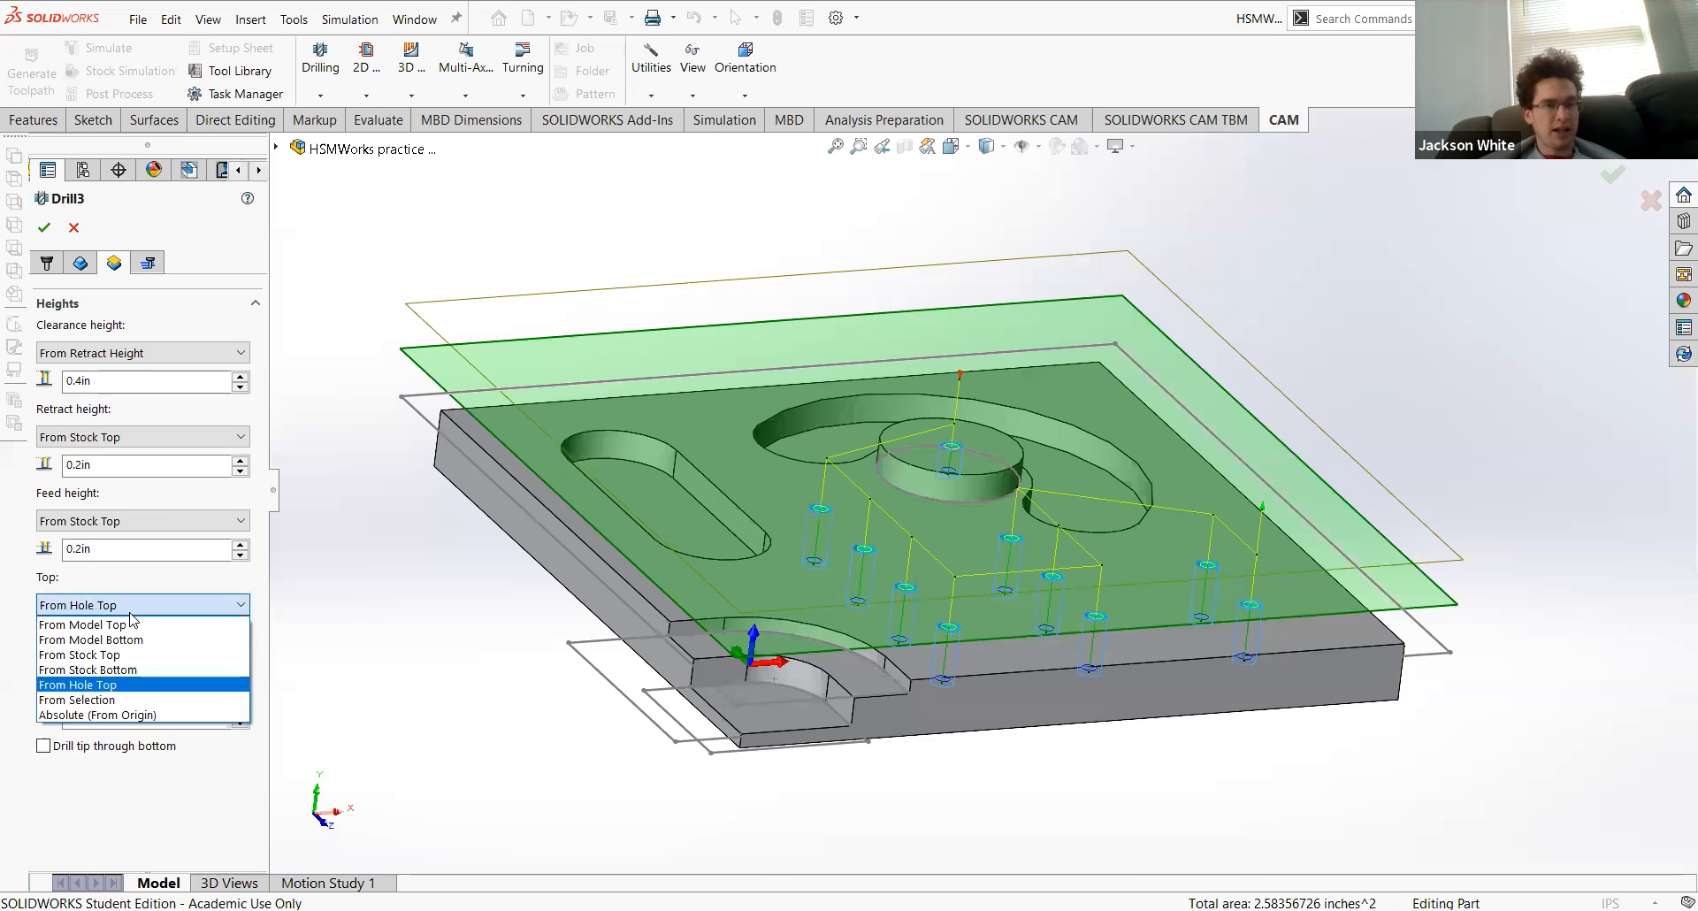
{"action": "left_click", "coordinate": [97, 654]}
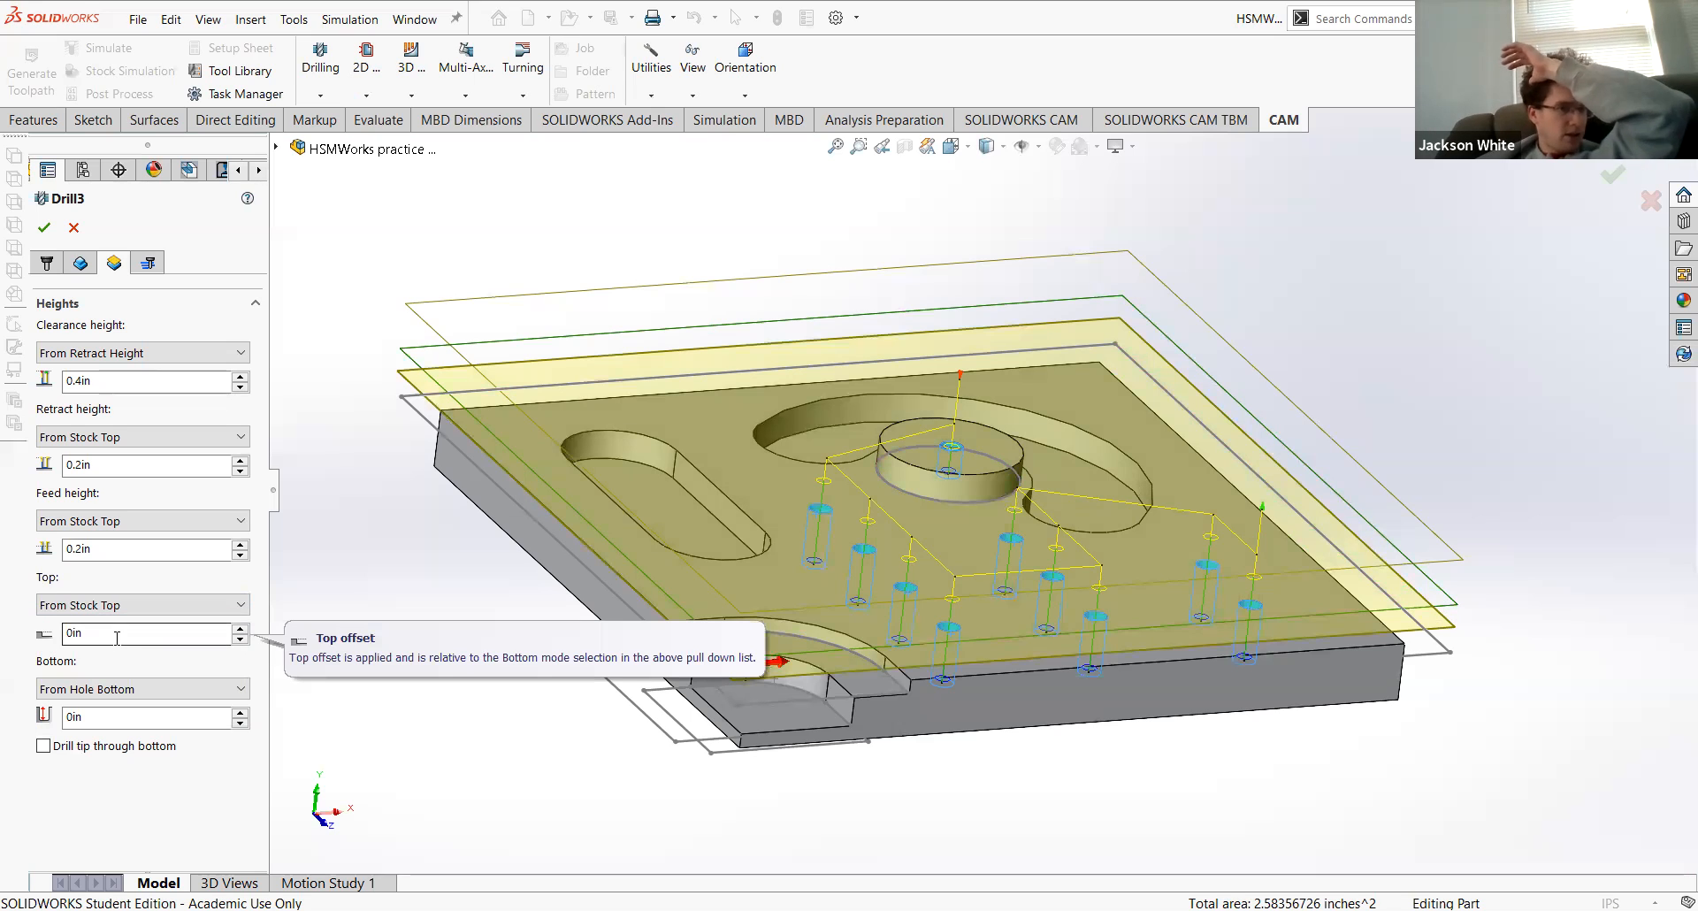
Step: Set the drilling bottom height to From Stock Top with an offset of -0.050 in
{"action": "left_click", "coordinate": [138, 696]}
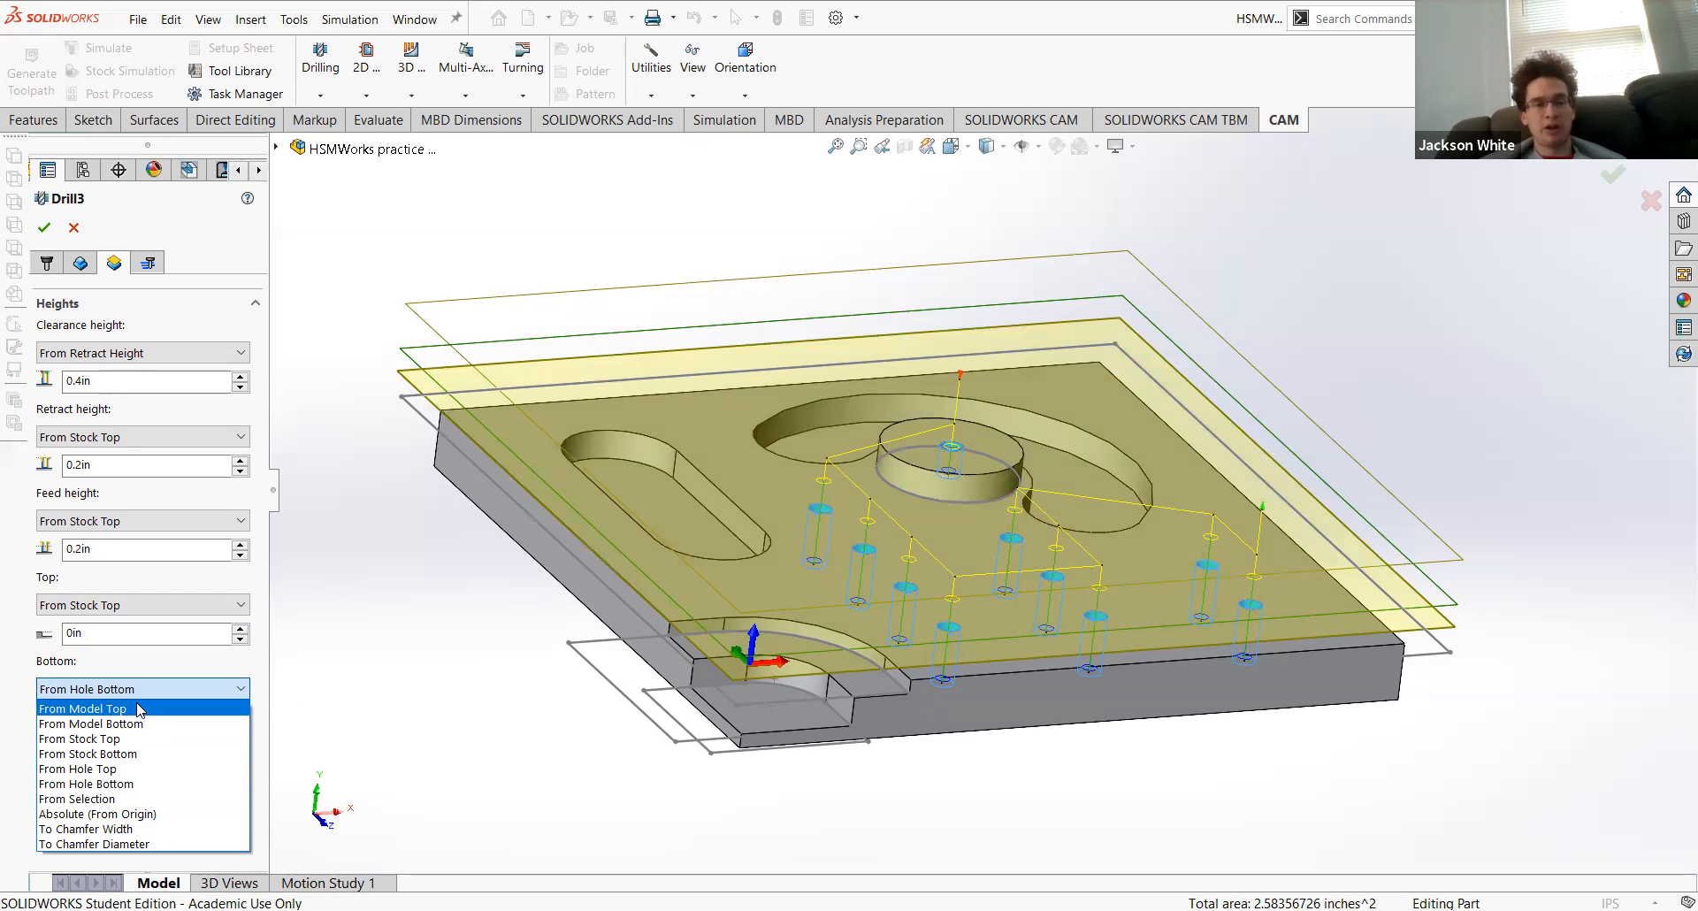
{"action": "left_click", "coordinate": [124, 694]}
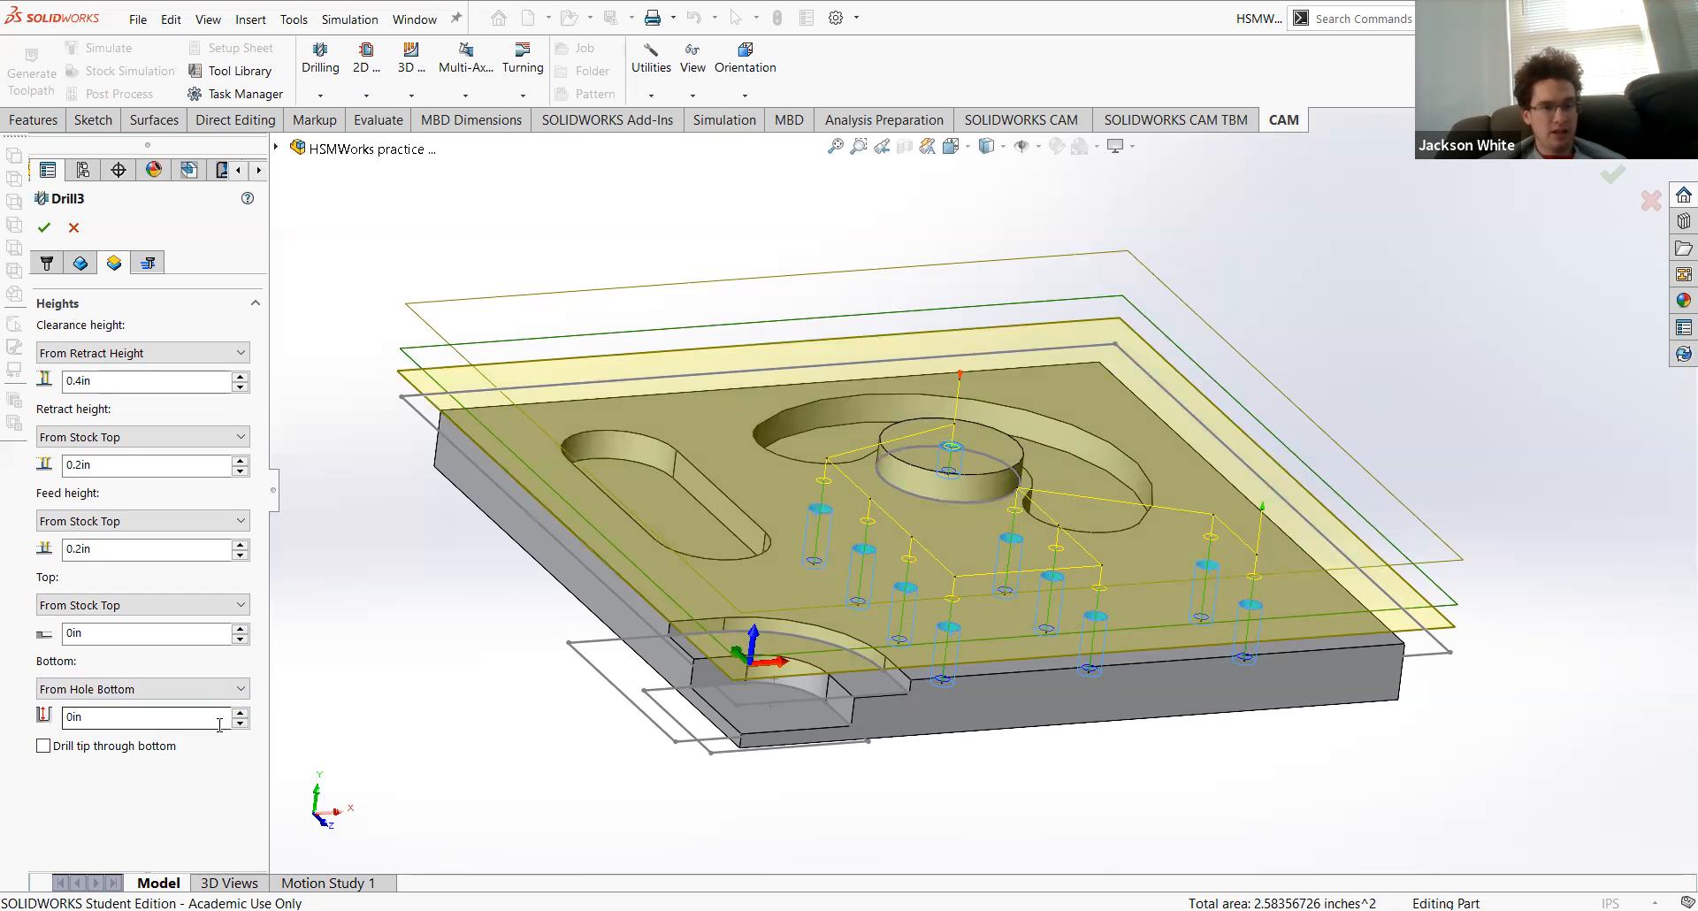
{"action": "left_click", "coordinate": [198, 695]}
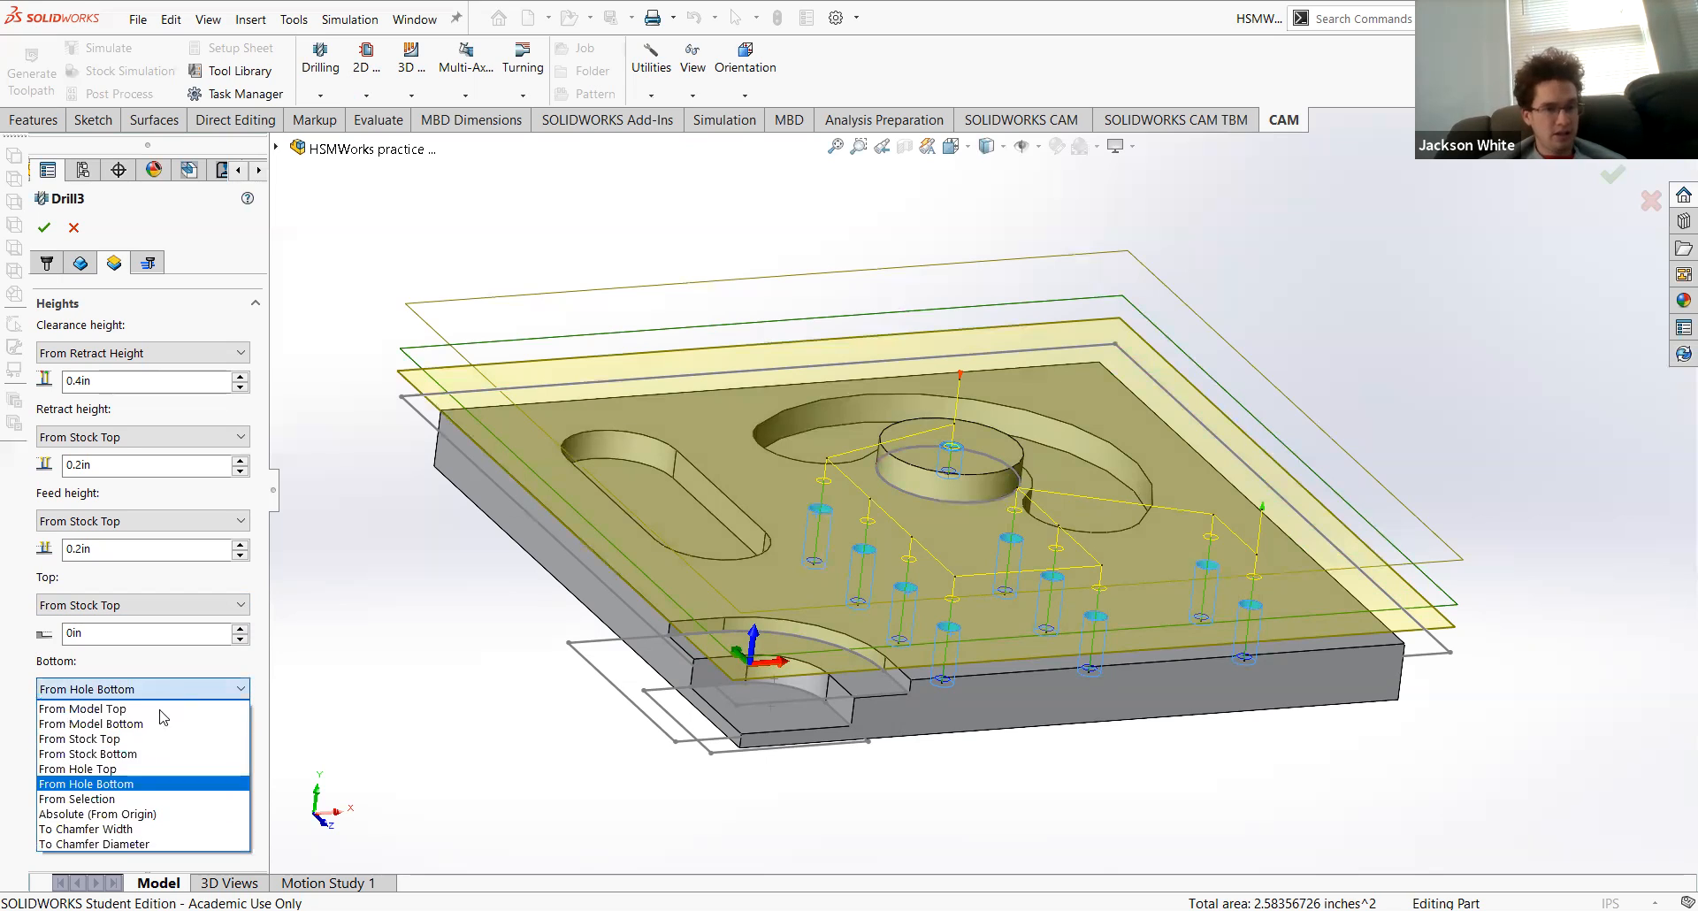
{"action": "left_click", "coordinate": [133, 740]}
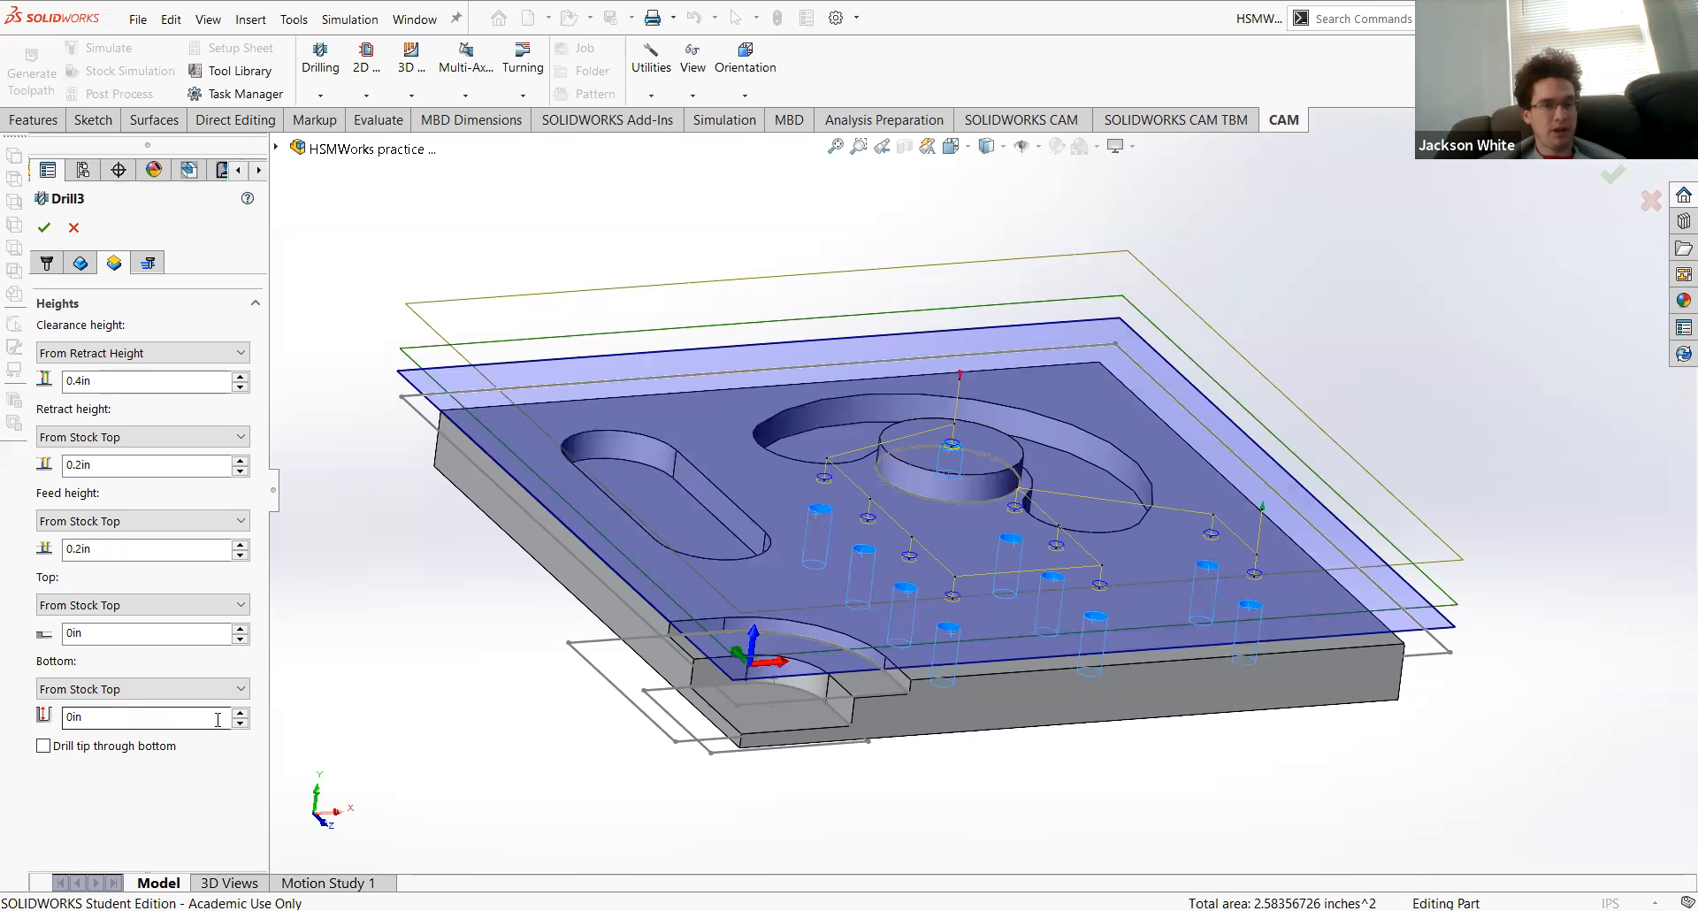
{"action": "left_click", "coordinate": [113, 718]}
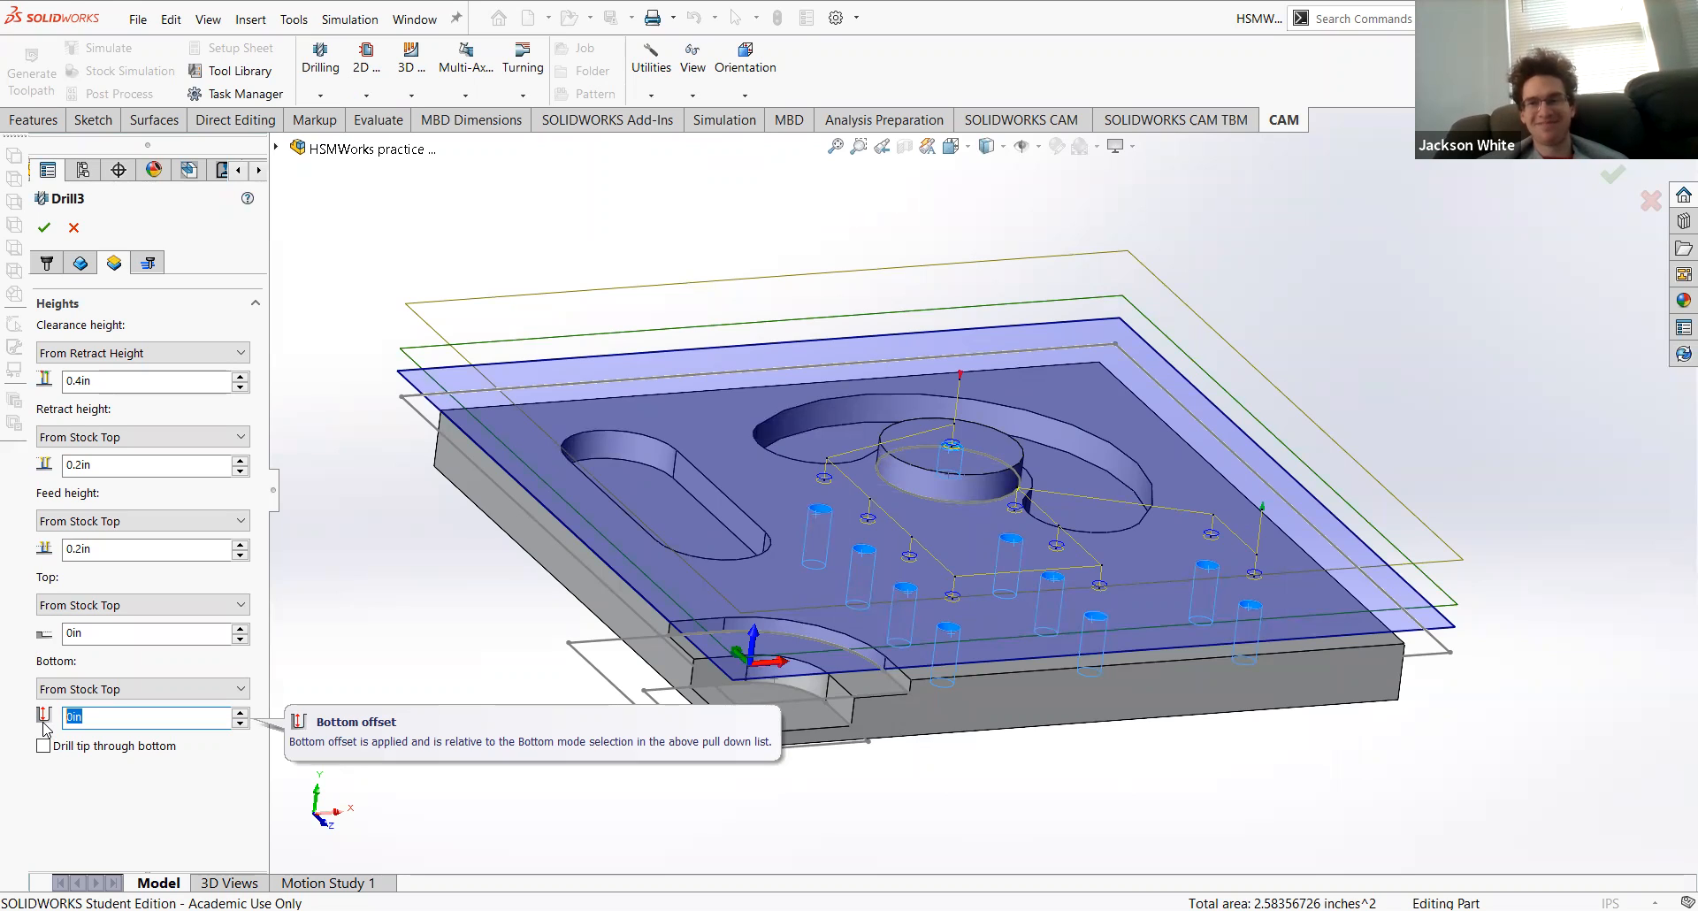
{"action": "type", "text": ".05"}
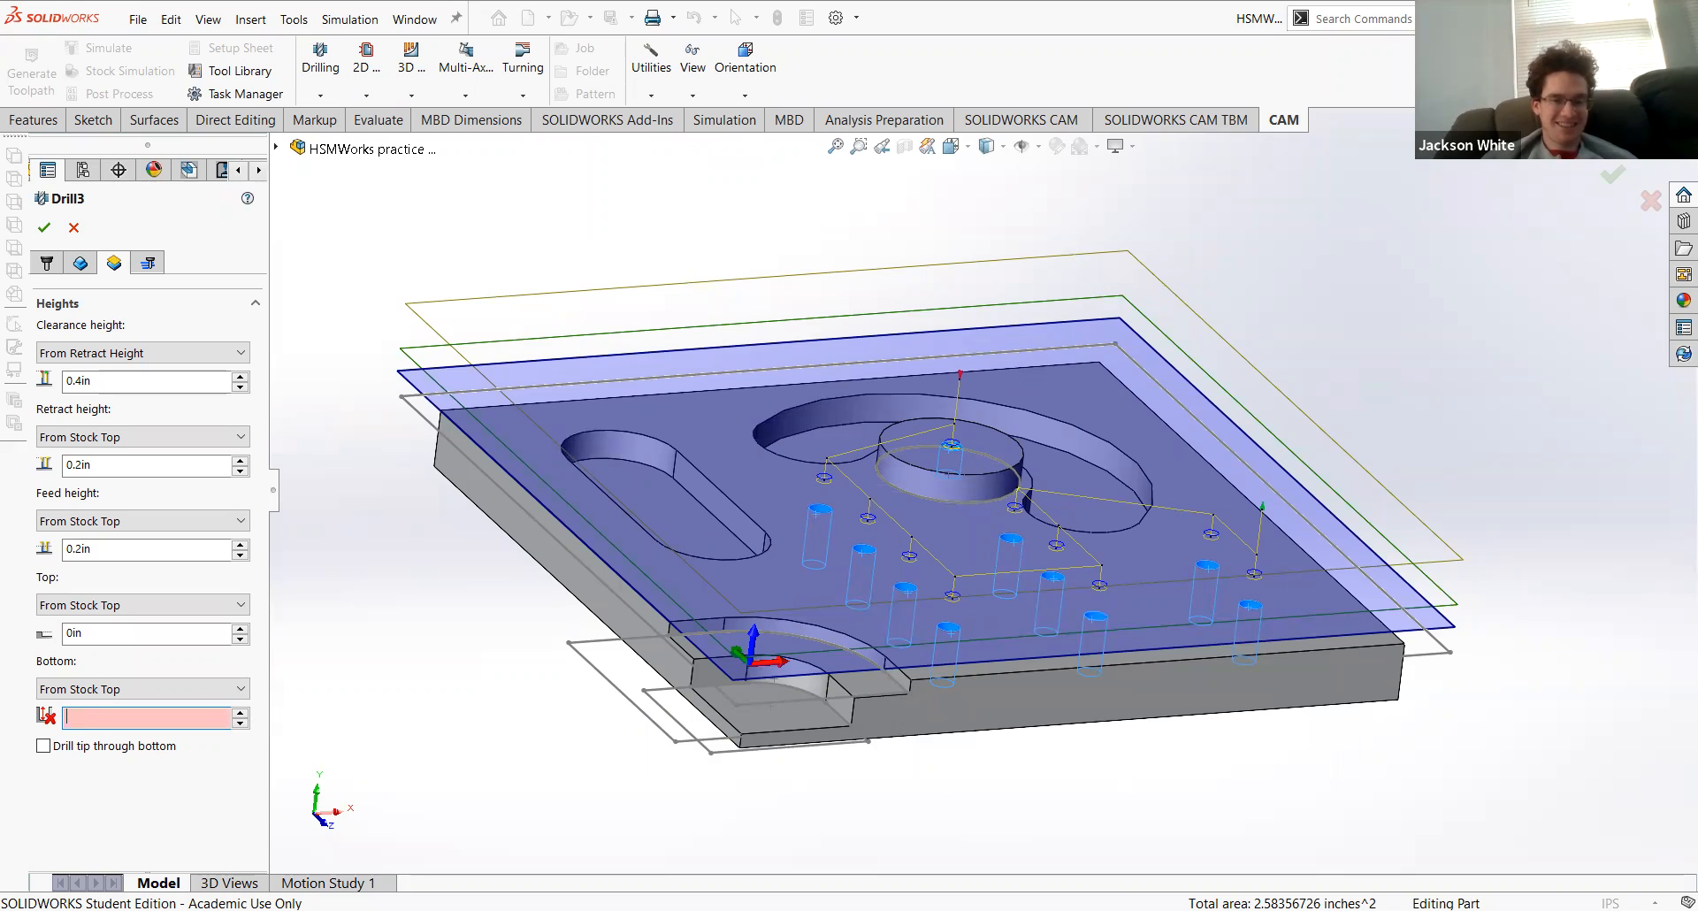
{"action": "type", "text": "0.050"}
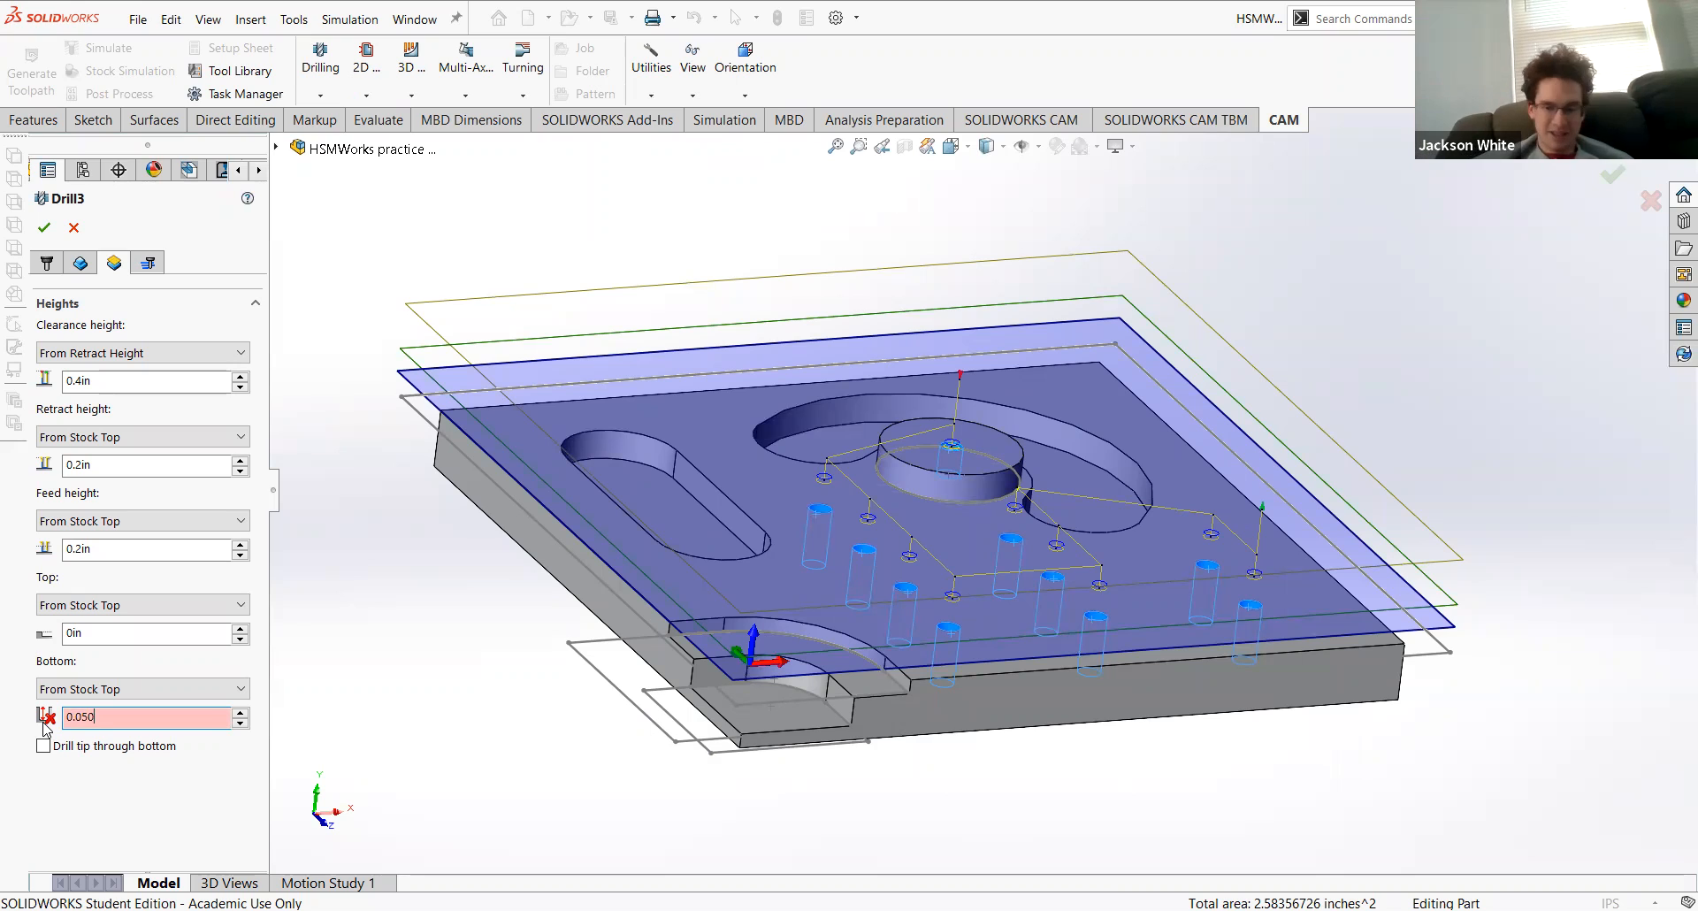
{"action": "type", "text": "-"}
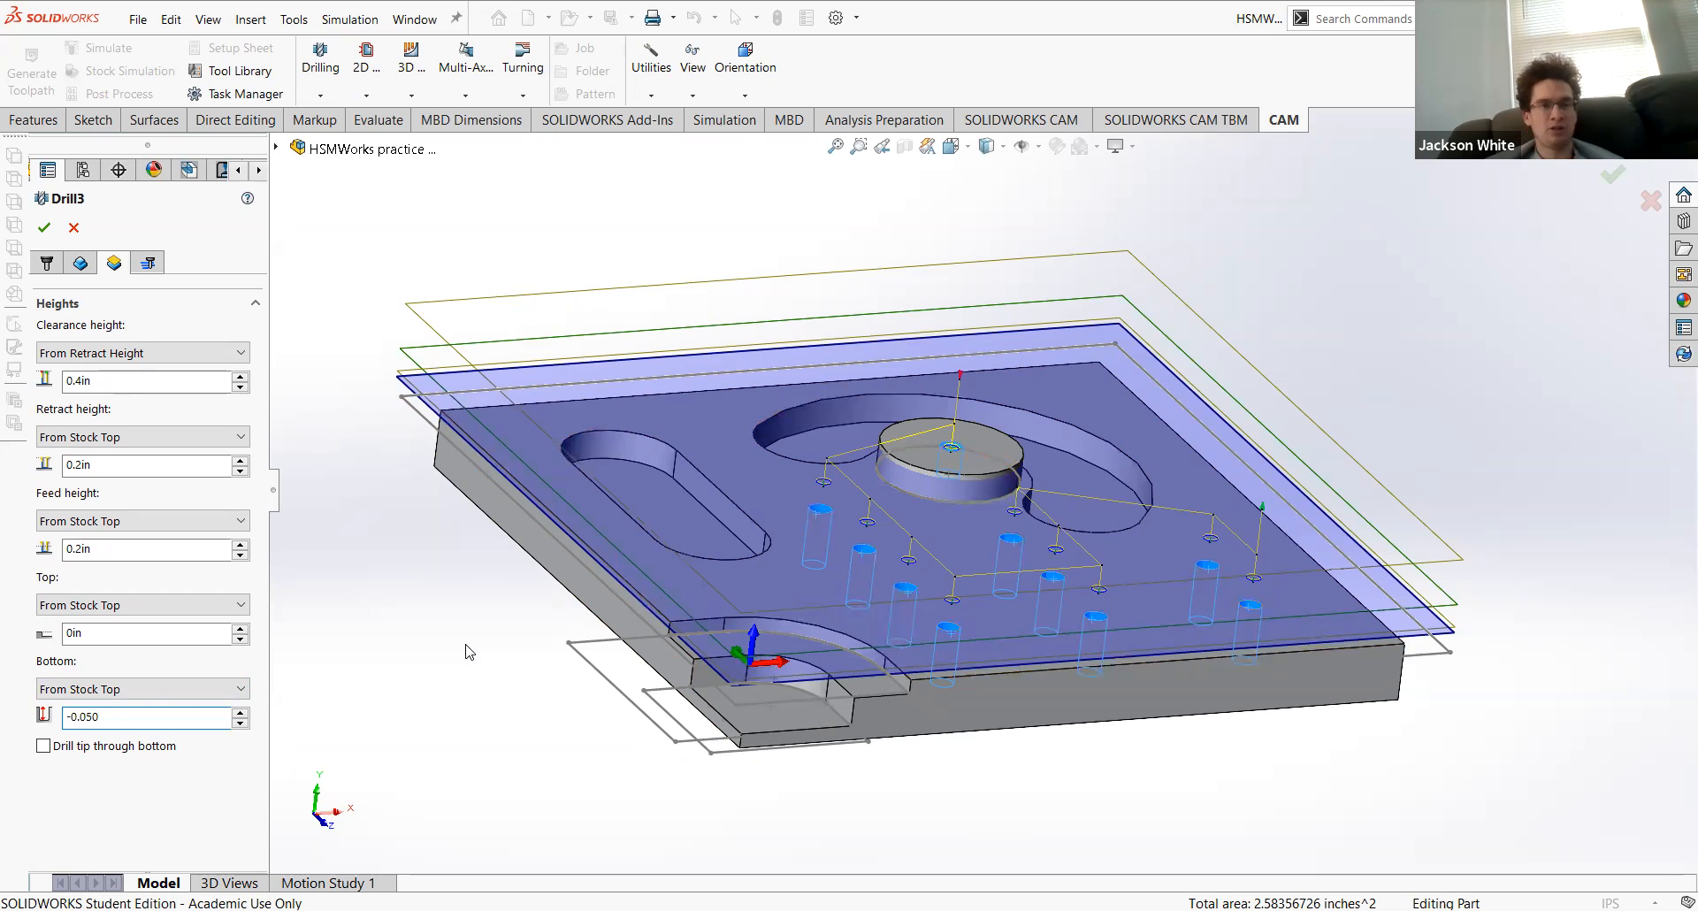
Step: Set the clearance height to From Stock Top and inspect the height planes above the plate
{"action": "left_click", "coordinate": [111, 359]}
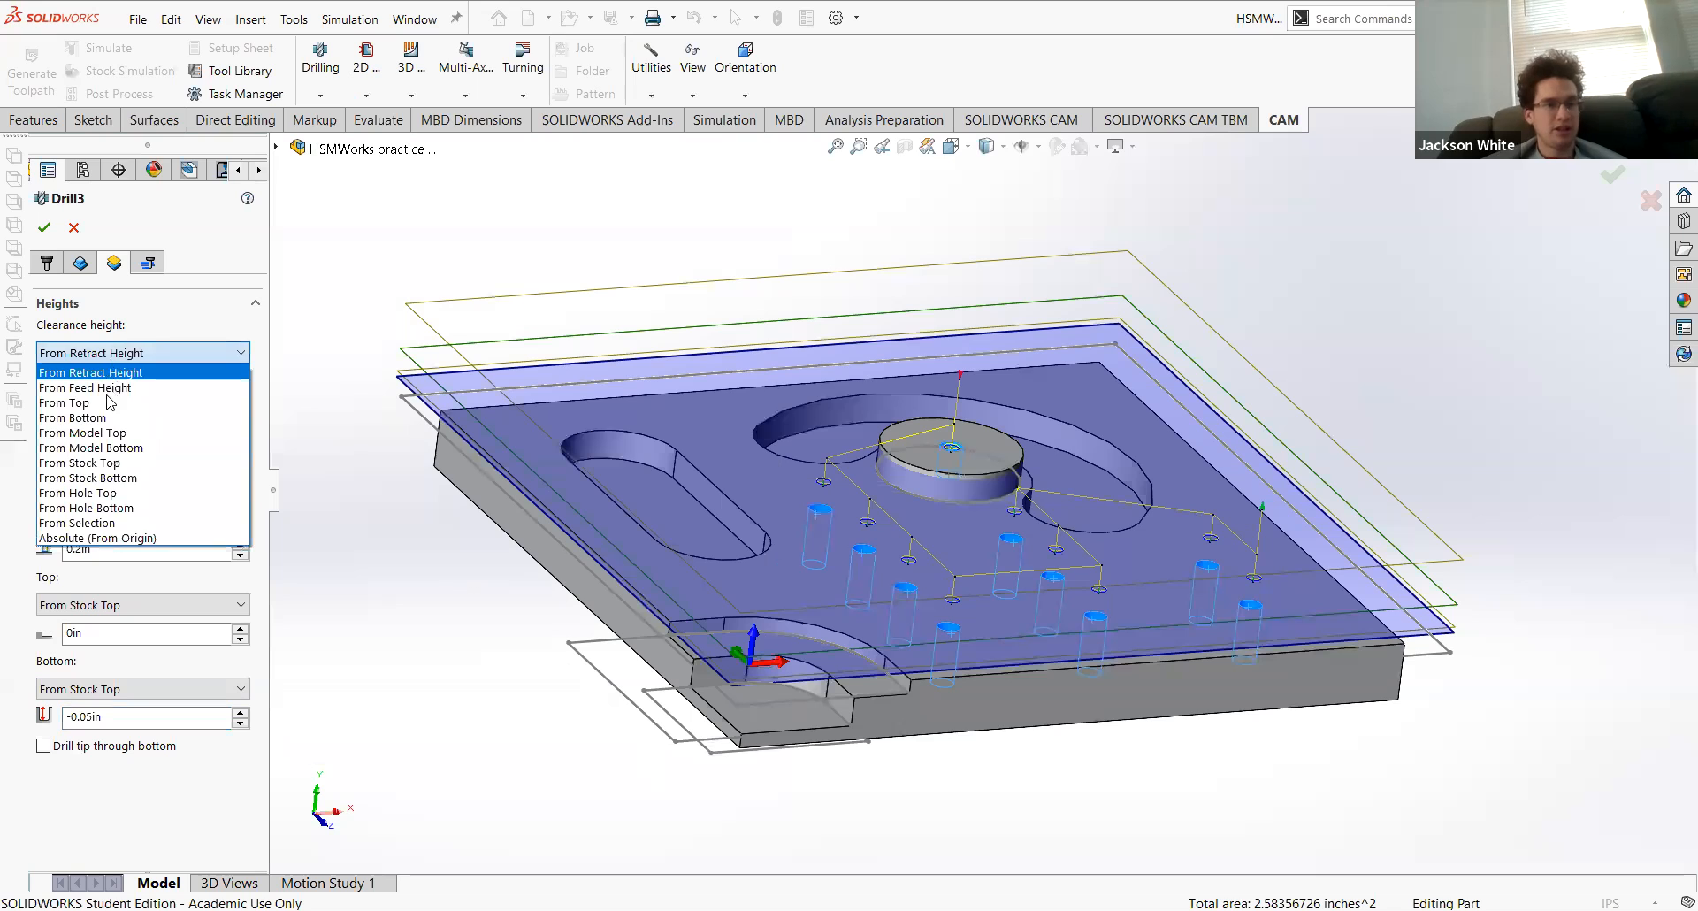
{"action": "left_click", "coordinate": [179, 395]}
{"action": "left_click", "coordinate": [177, 353]}
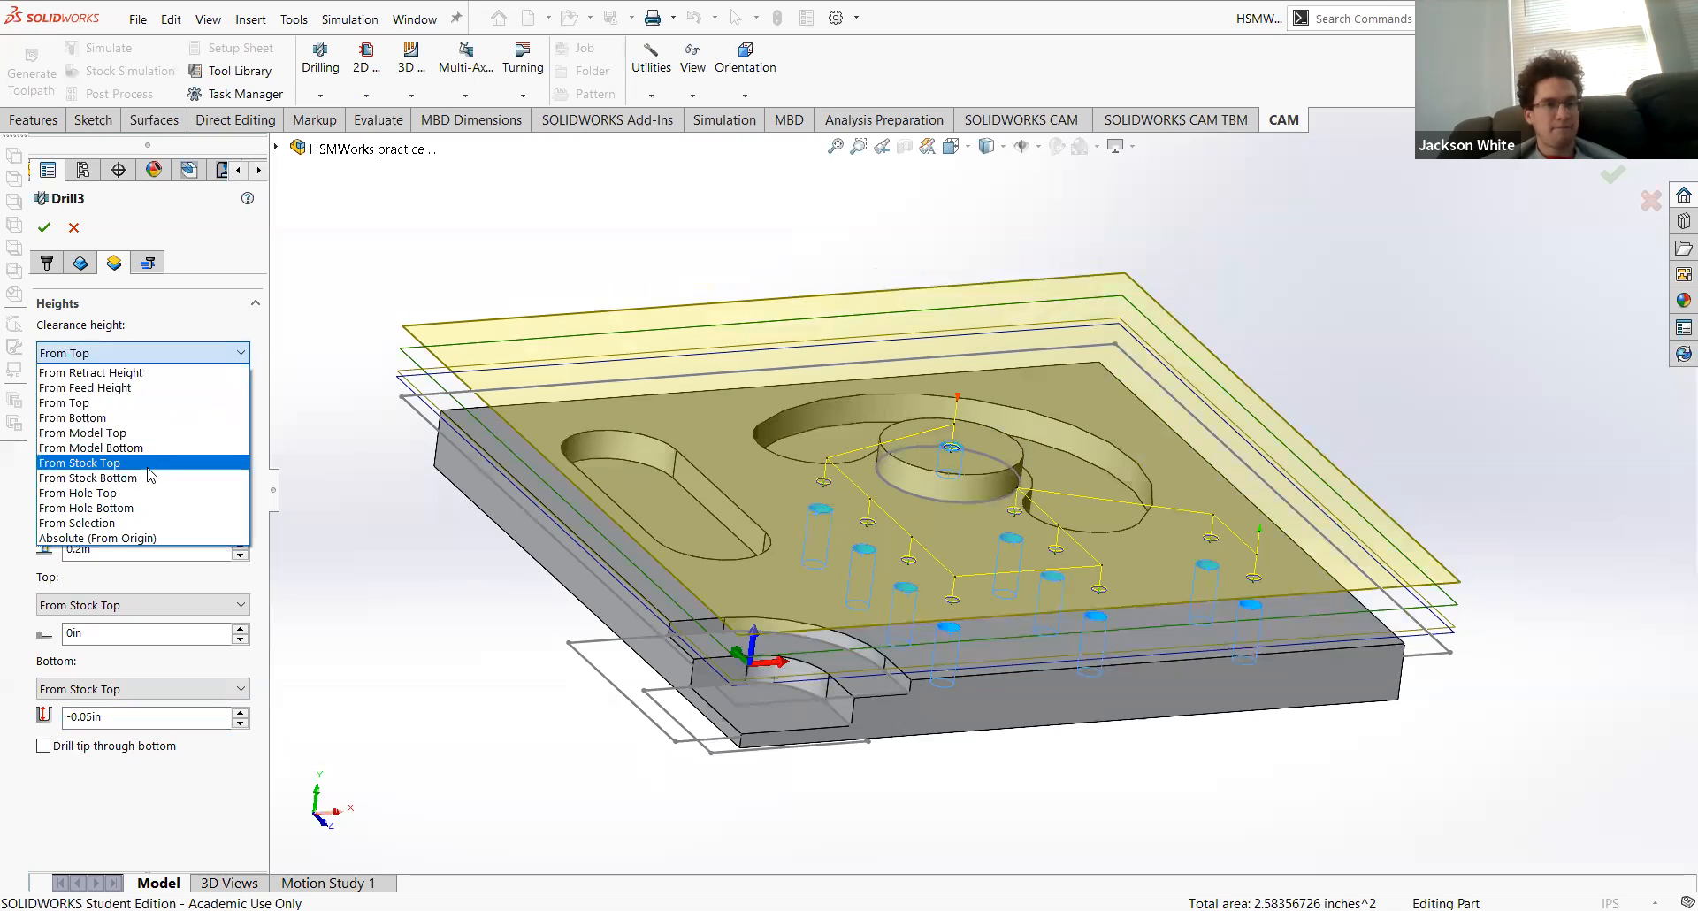
{"action": "left_click", "coordinate": [155, 473]}
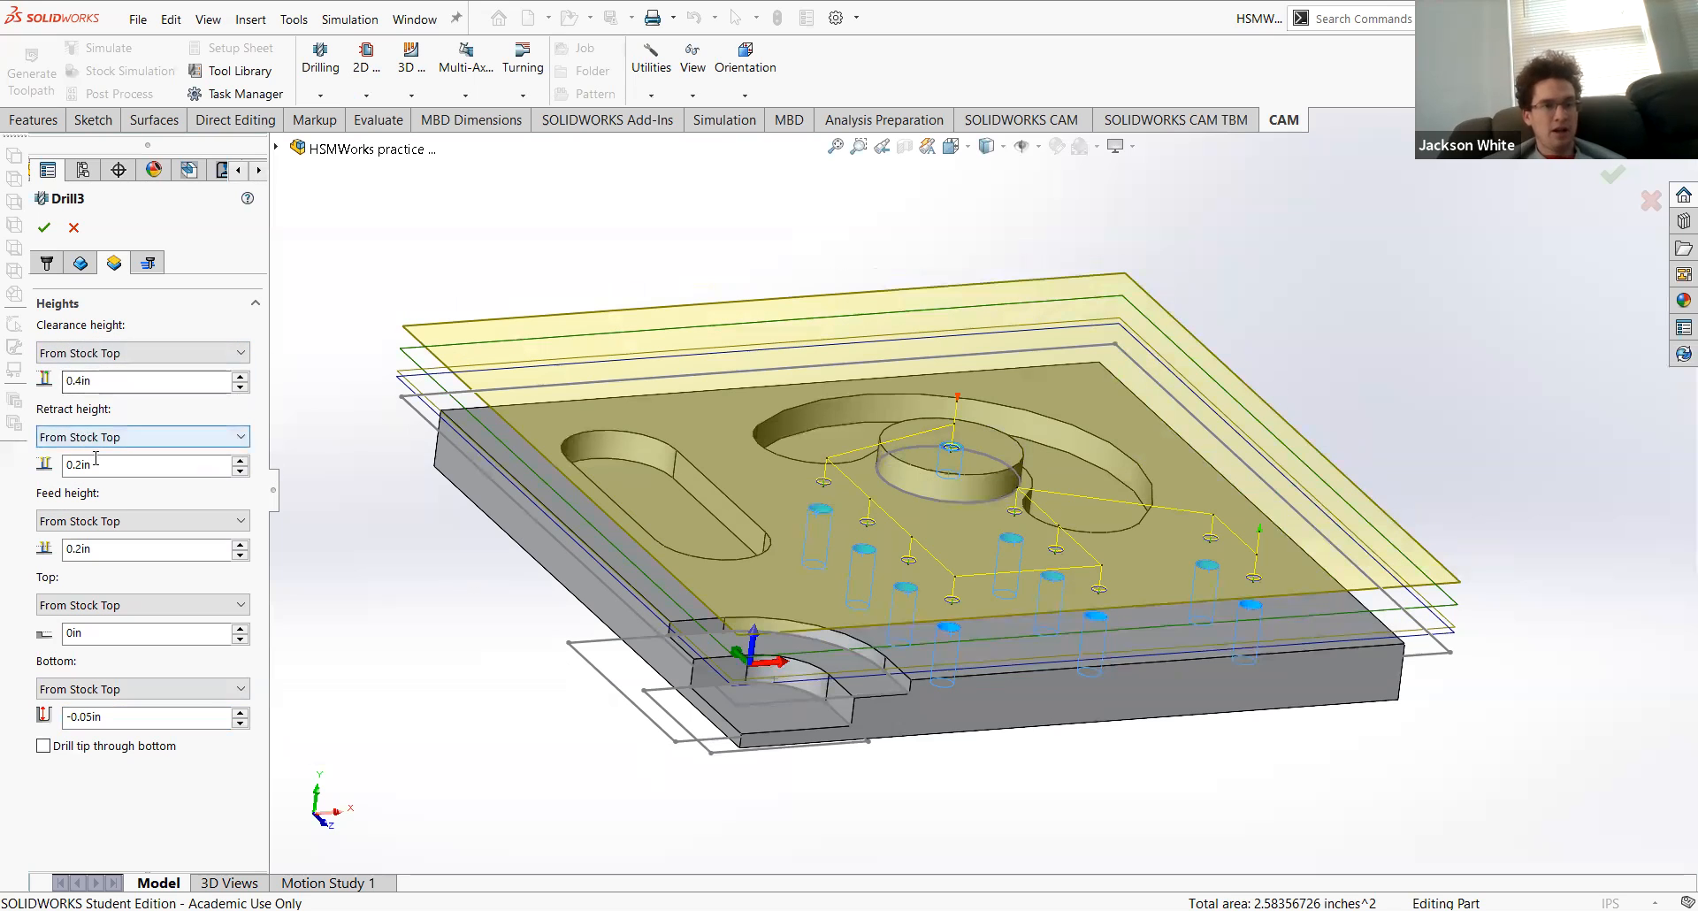
{"action": "mouse_move", "coordinate": [105, 528]}
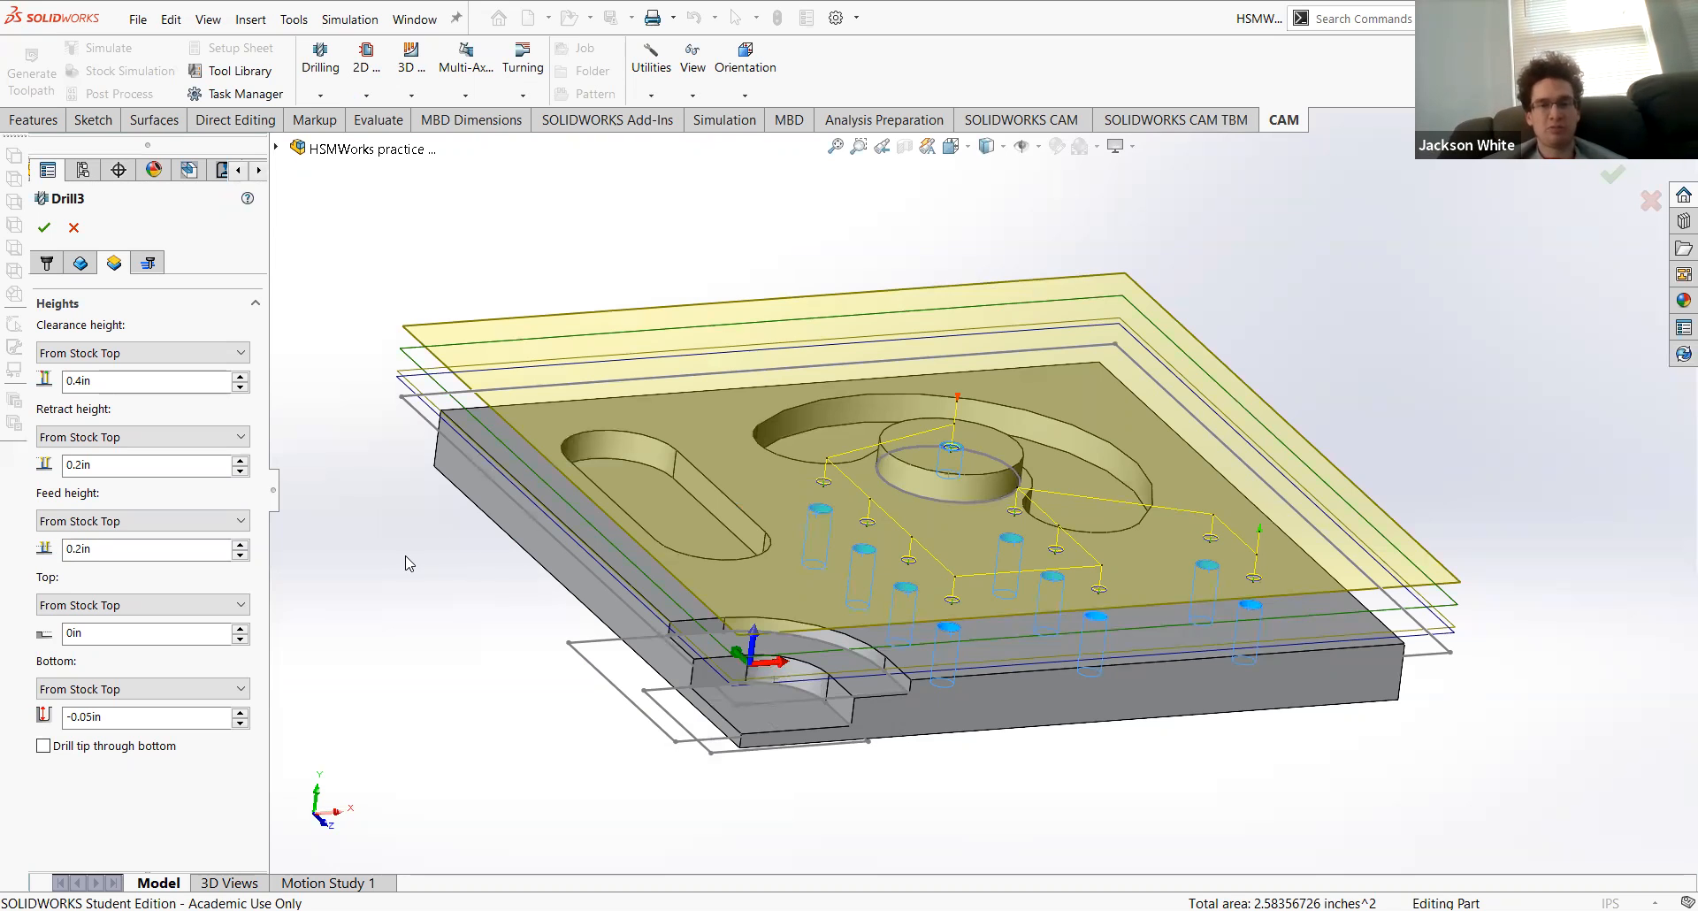
{"action": "scroll", "coordinate": [1122, 571], "scroll_direction": "up", "scroll_amount": 2}
{"action": "scroll", "coordinate": [1139, 567], "scroll_direction": "down", "scroll_amount": 3}
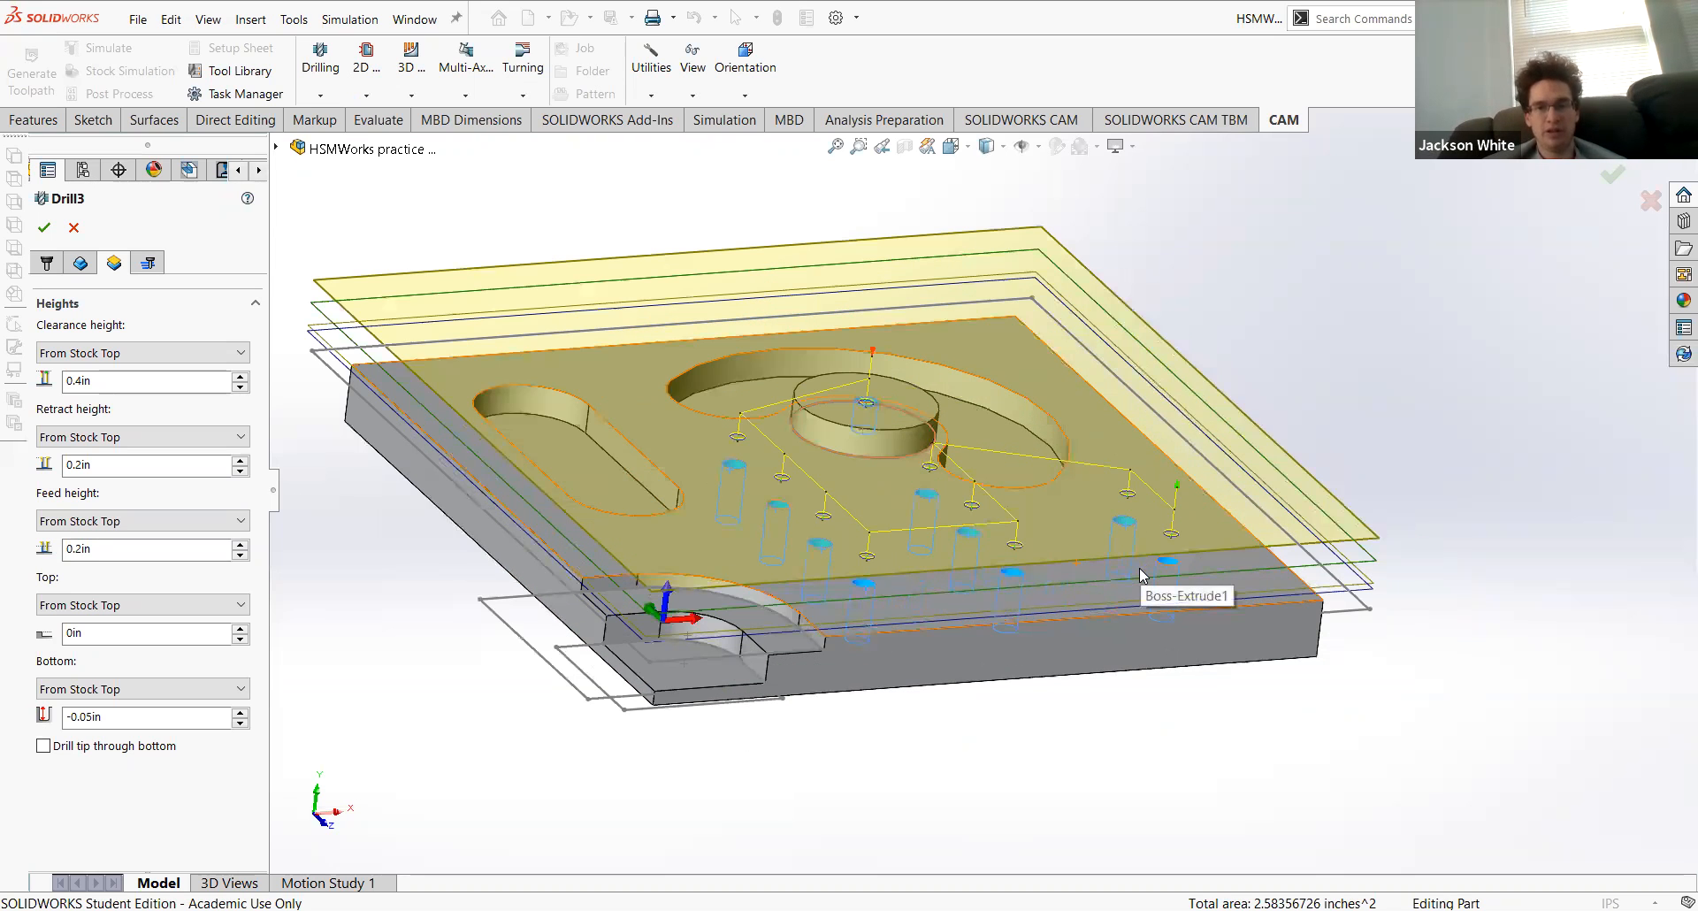
{"action": "middle_click_drag", "start_coordinate": [532, 304], "coordinate": [547, 241]}
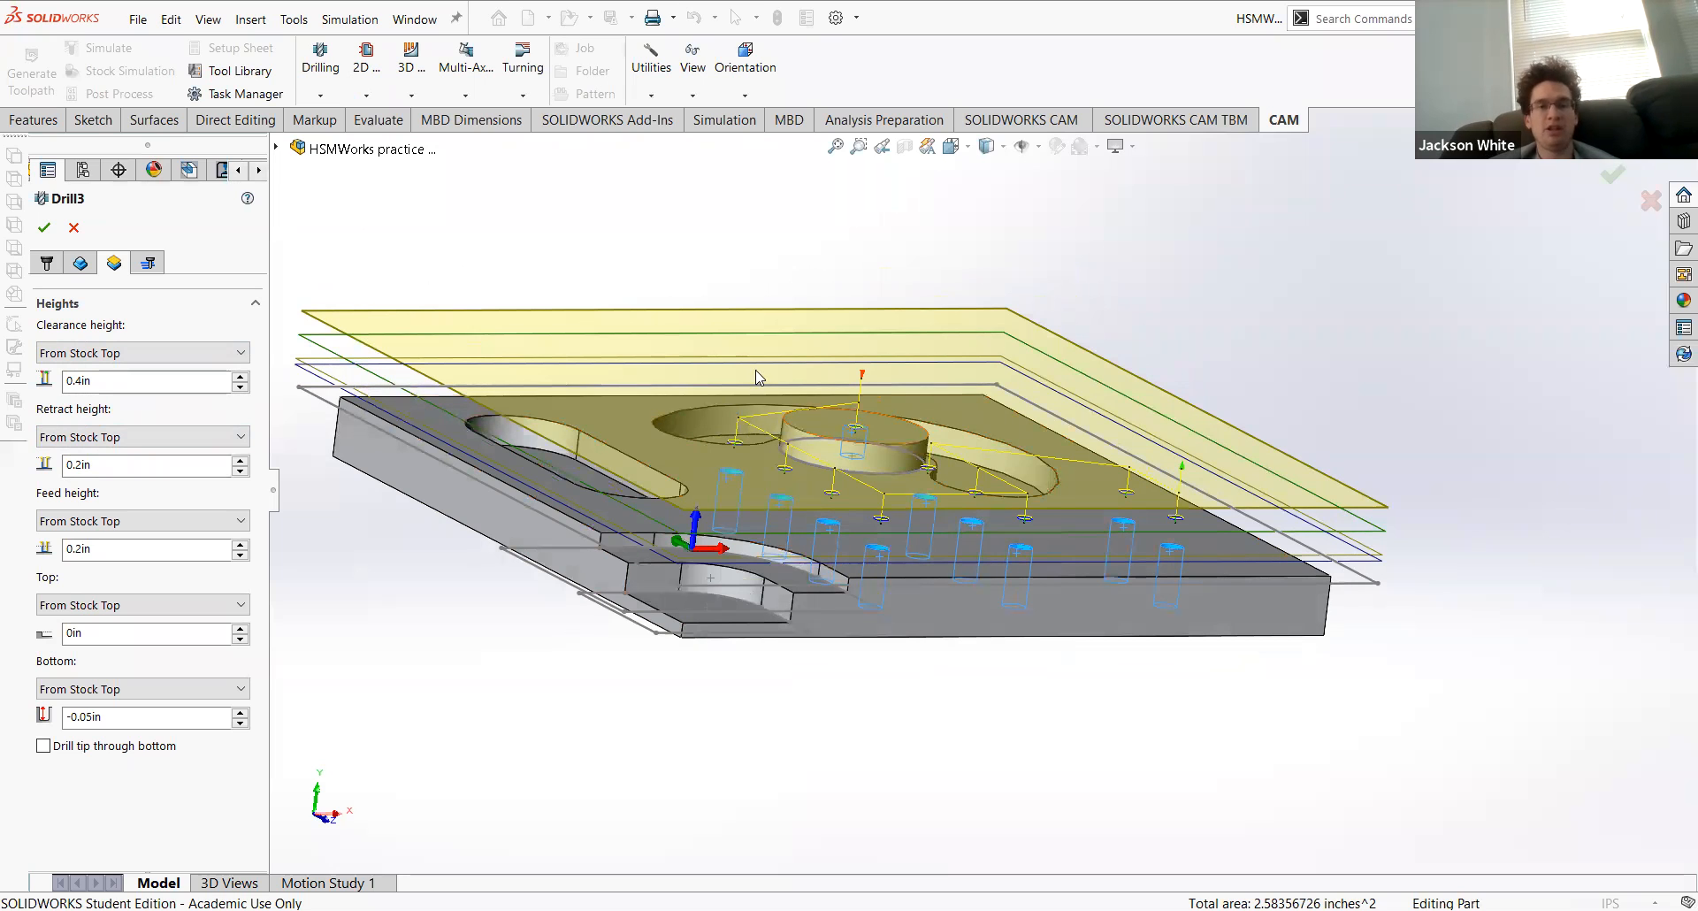
Step: Review the drilling cycle types, keep Drilling - rapid out, and accept the center drilling operation
{"action": "left_click", "coordinate": [148, 262]}
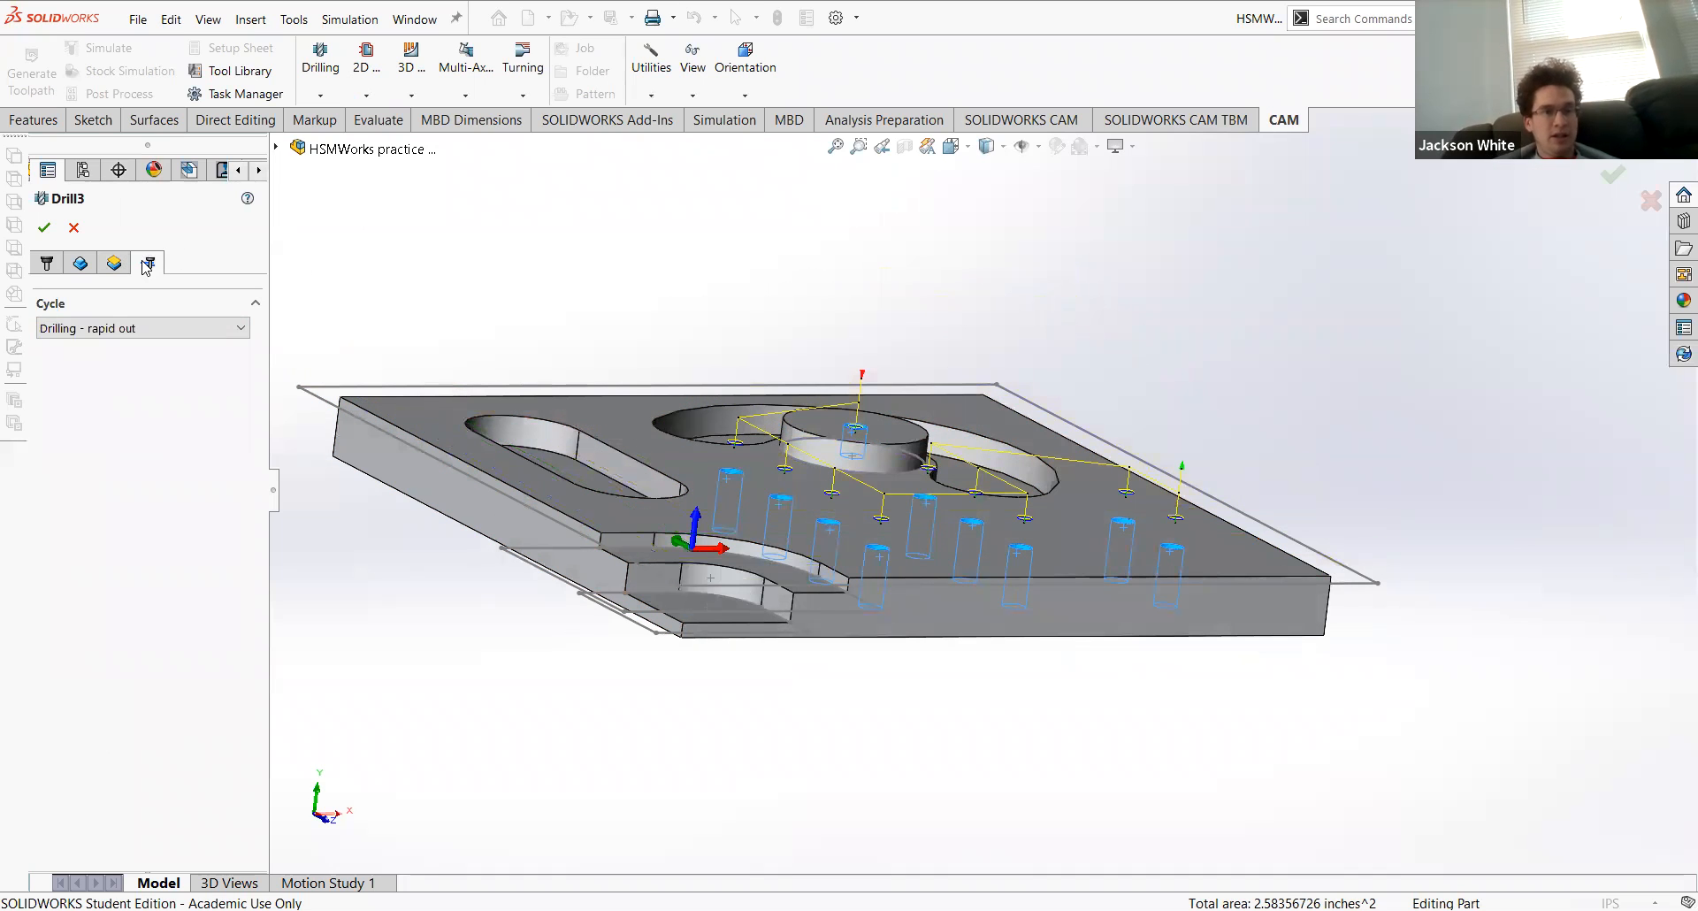
{"action": "left_click", "coordinate": [115, 331]}
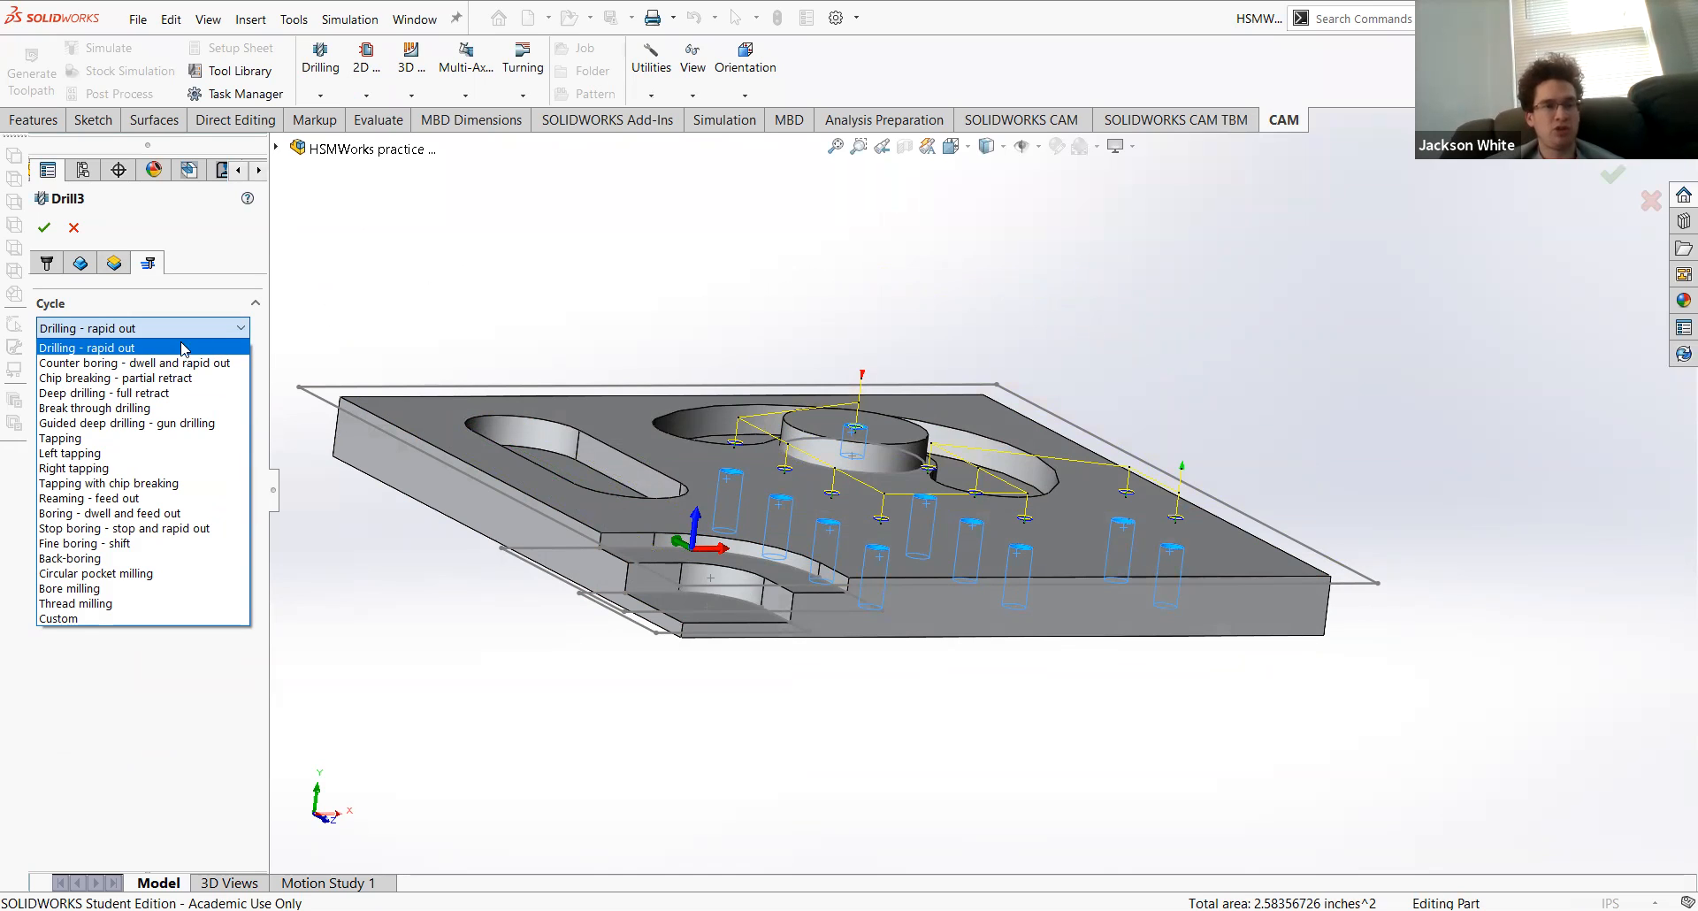
{"action": "left_click", "coordinate": [300, 323]}
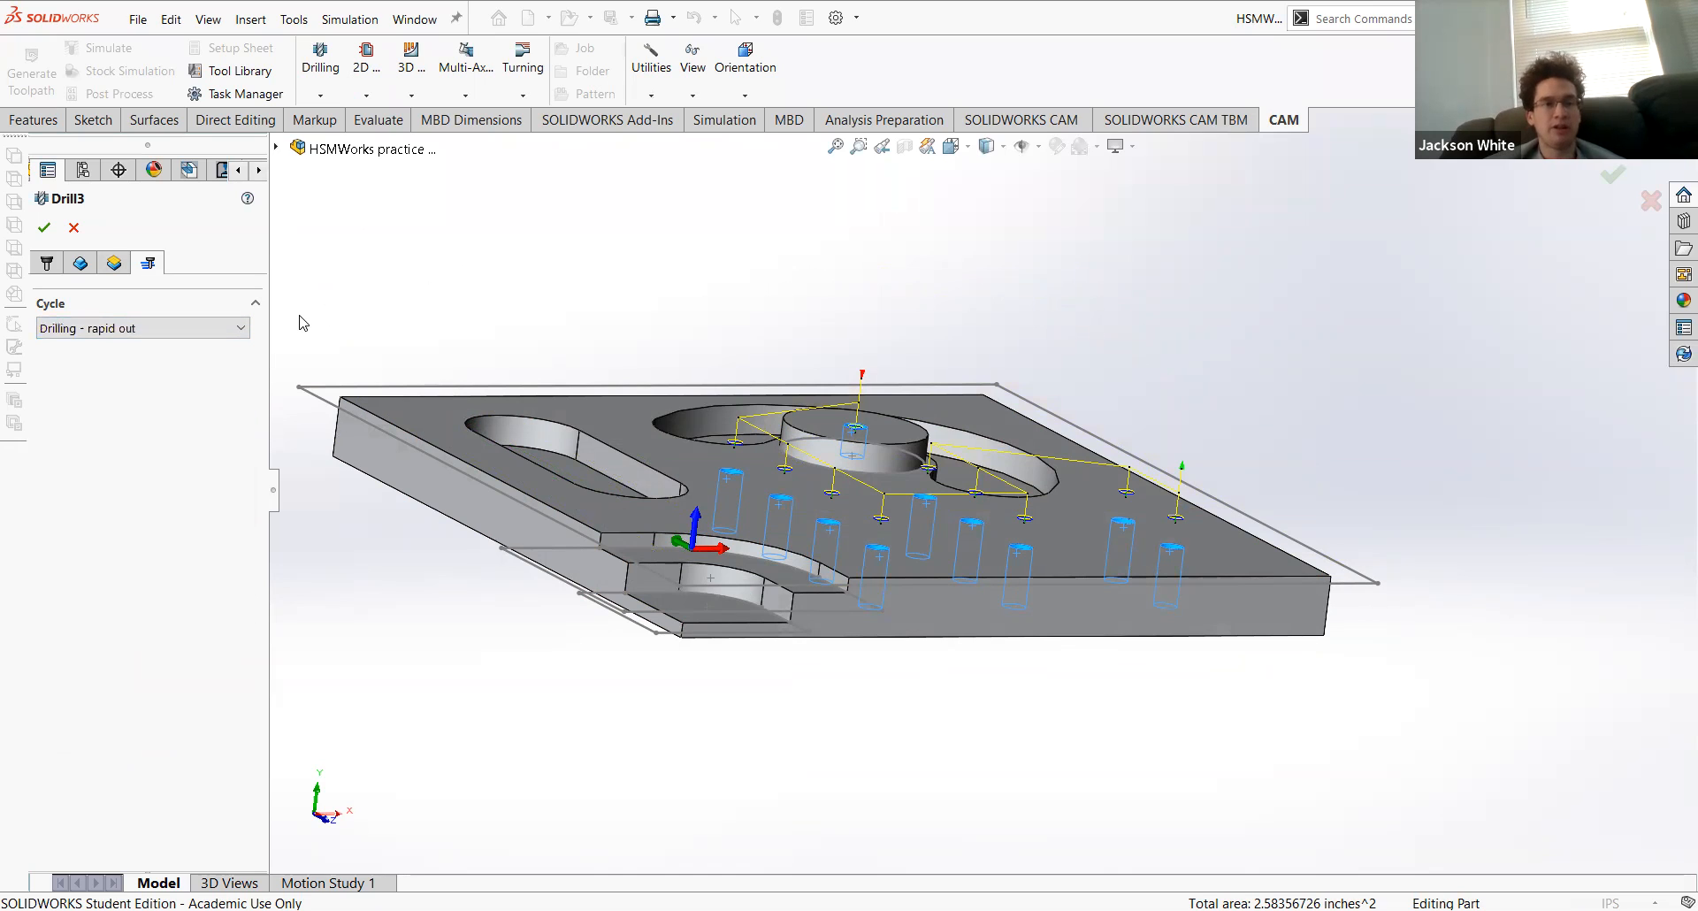
{"action": "left_click", "coordinate": [45, 228]}
Step: Run the stock simulation of the center drilling operation, inspect the spotted holes, and close the simulation
{"action": "mouse_move", "coordinate": [496, 298]}
{"action": "middle_mouse_down"}
{"action": "mouse_move", "coordinate": [489, 269]}
{"action": "mouse_move", "coordinate": [523, 253]}
{"action": "mouse_move", "coordinate": [535, 277]}
{"action": "mouse_move", "coordinate": [516, 306]}
{"action": "middle_mouse_up"}
{"action": "left_click", "coordinate": [110, 253]}
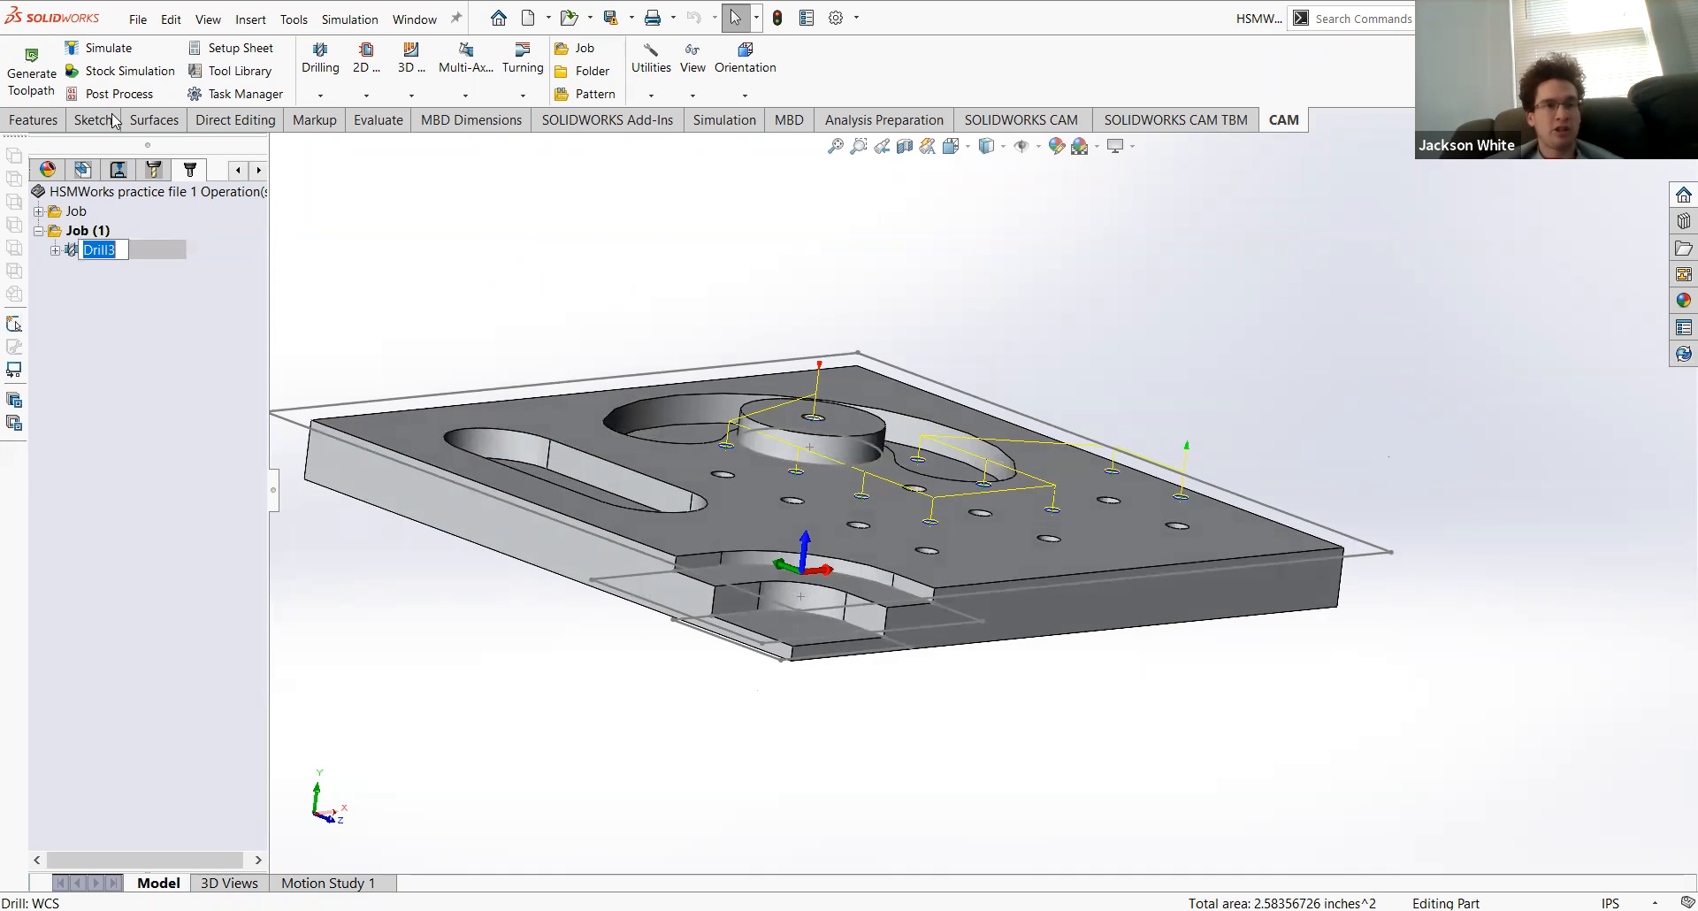
{"action": "left_click", "coordinate": [157, 276]}
{"action": "left_click", "coordinate": [139, 256]}
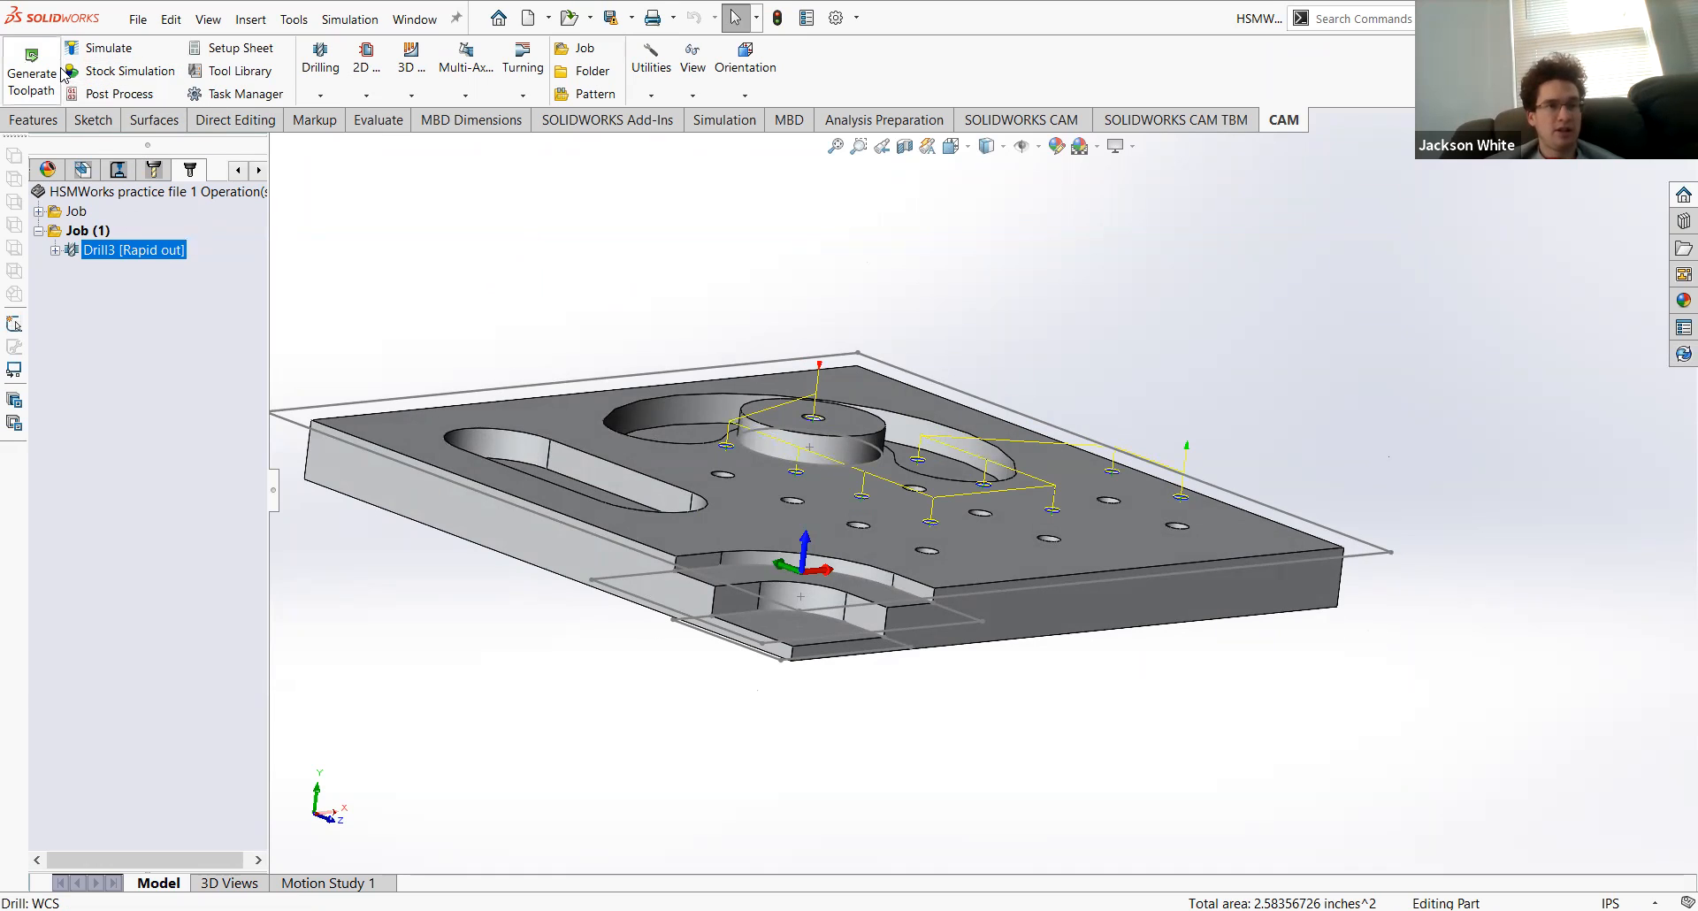
{"action": "left_click", "coordinate": [100, 71]}
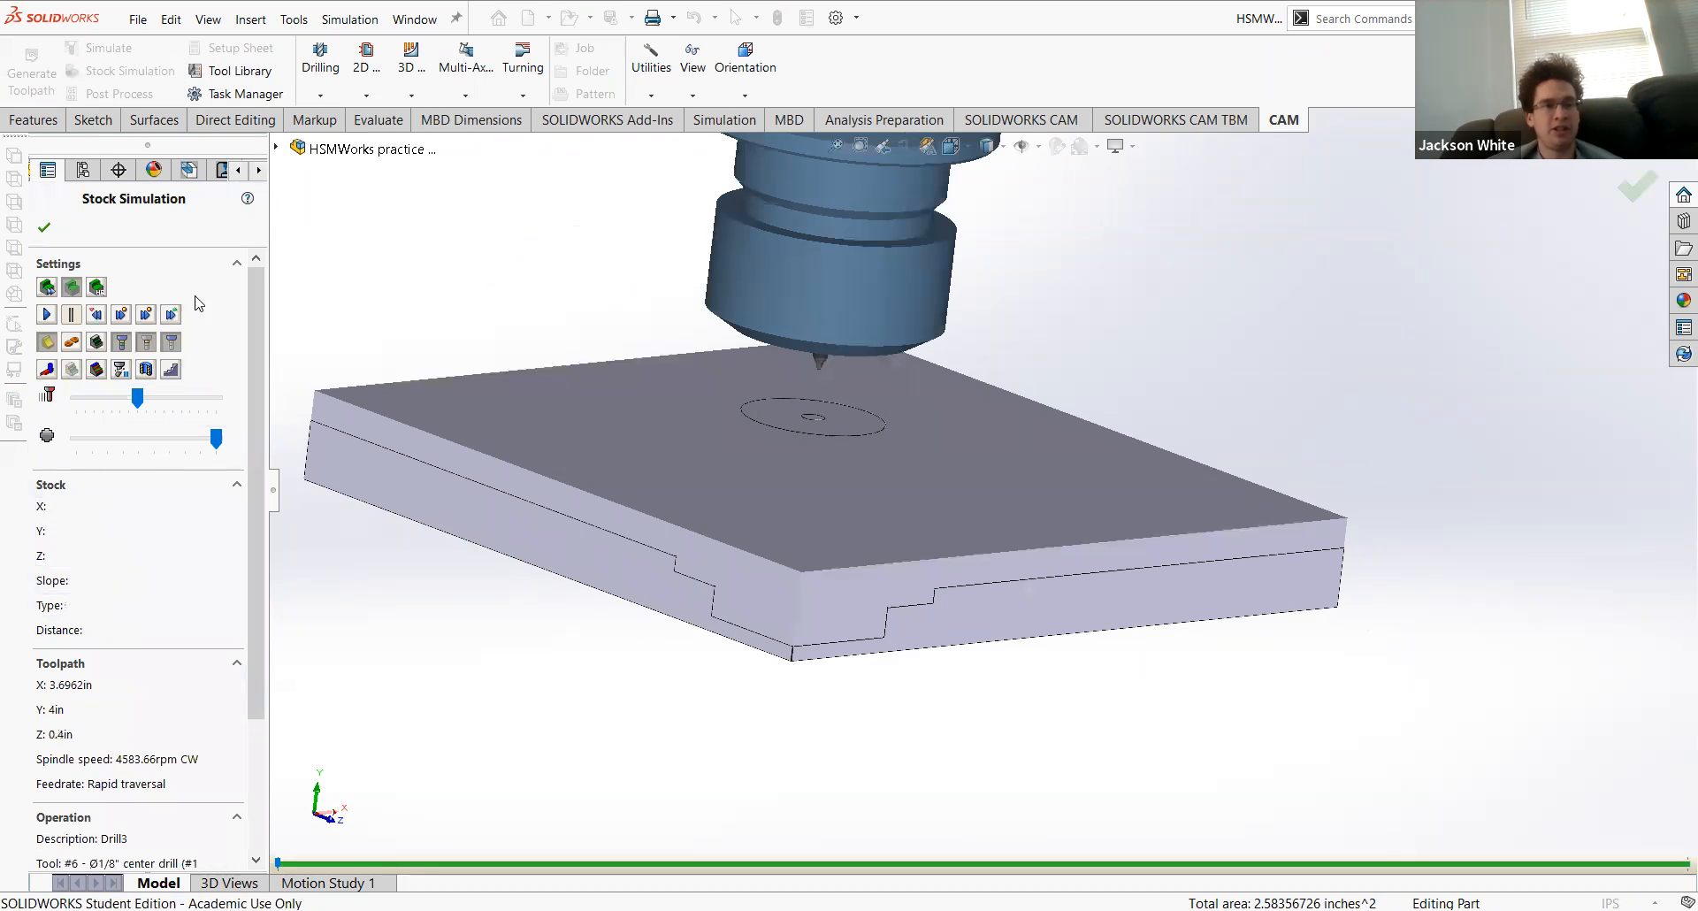
{"action": "left_click", "coordinate": [46, 315]}
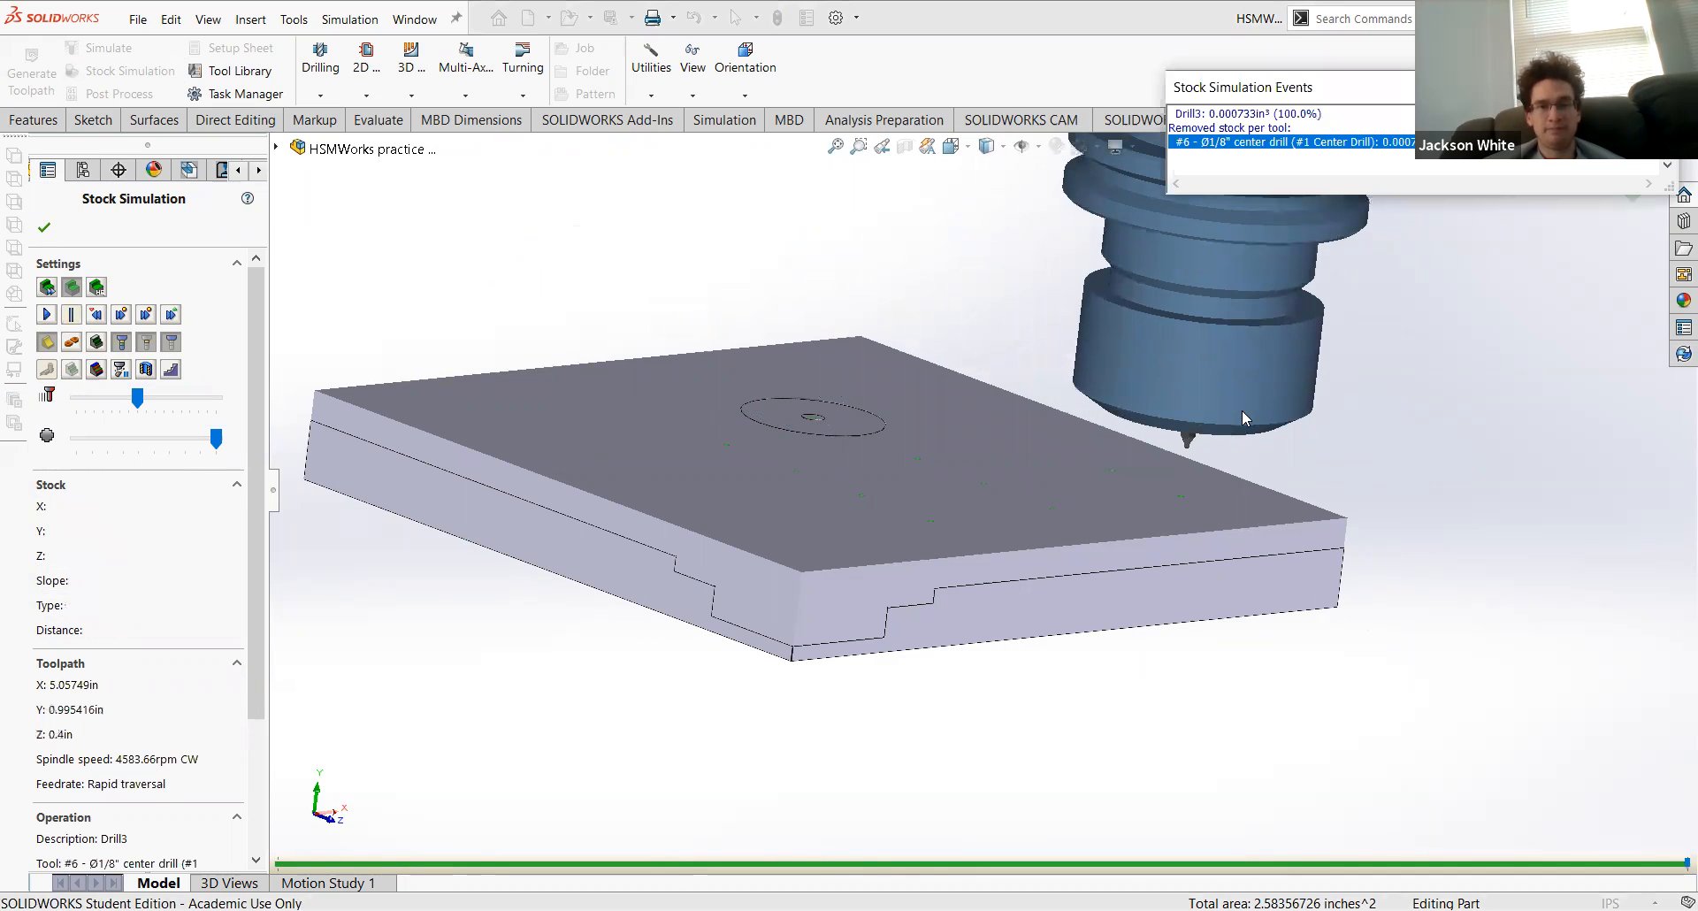
{"action": "middle_click_drag", "start_coordinate": [1242, 357], "coordinate": [1353, 274]}
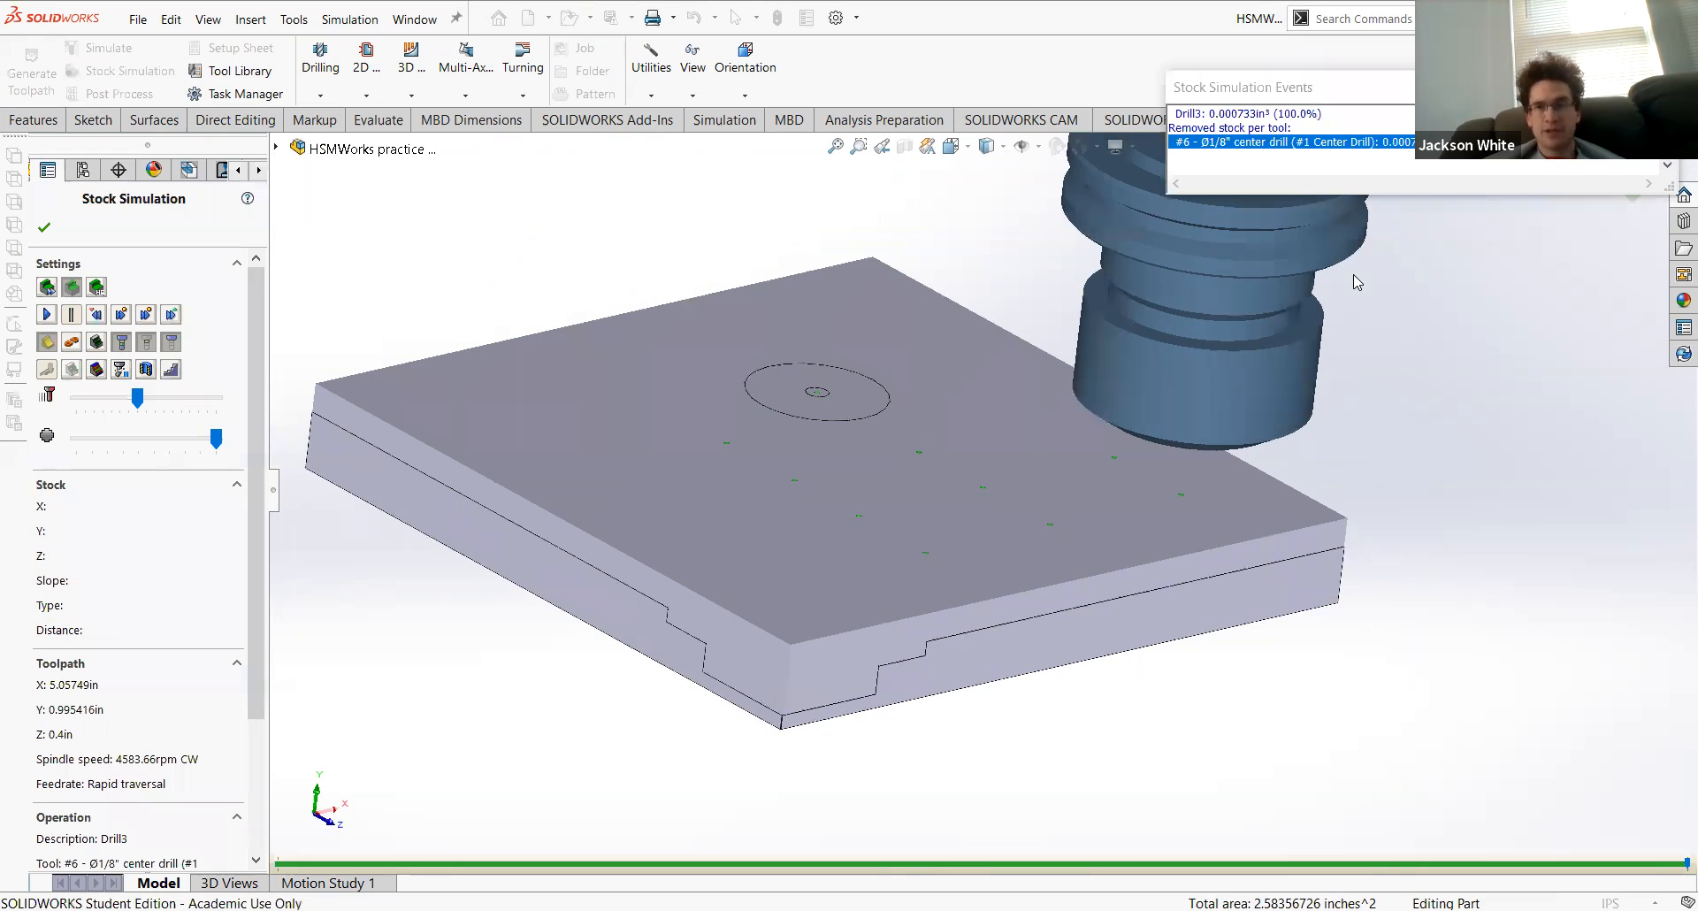
{"action": "left_click", "coordinate": [44, 226]}
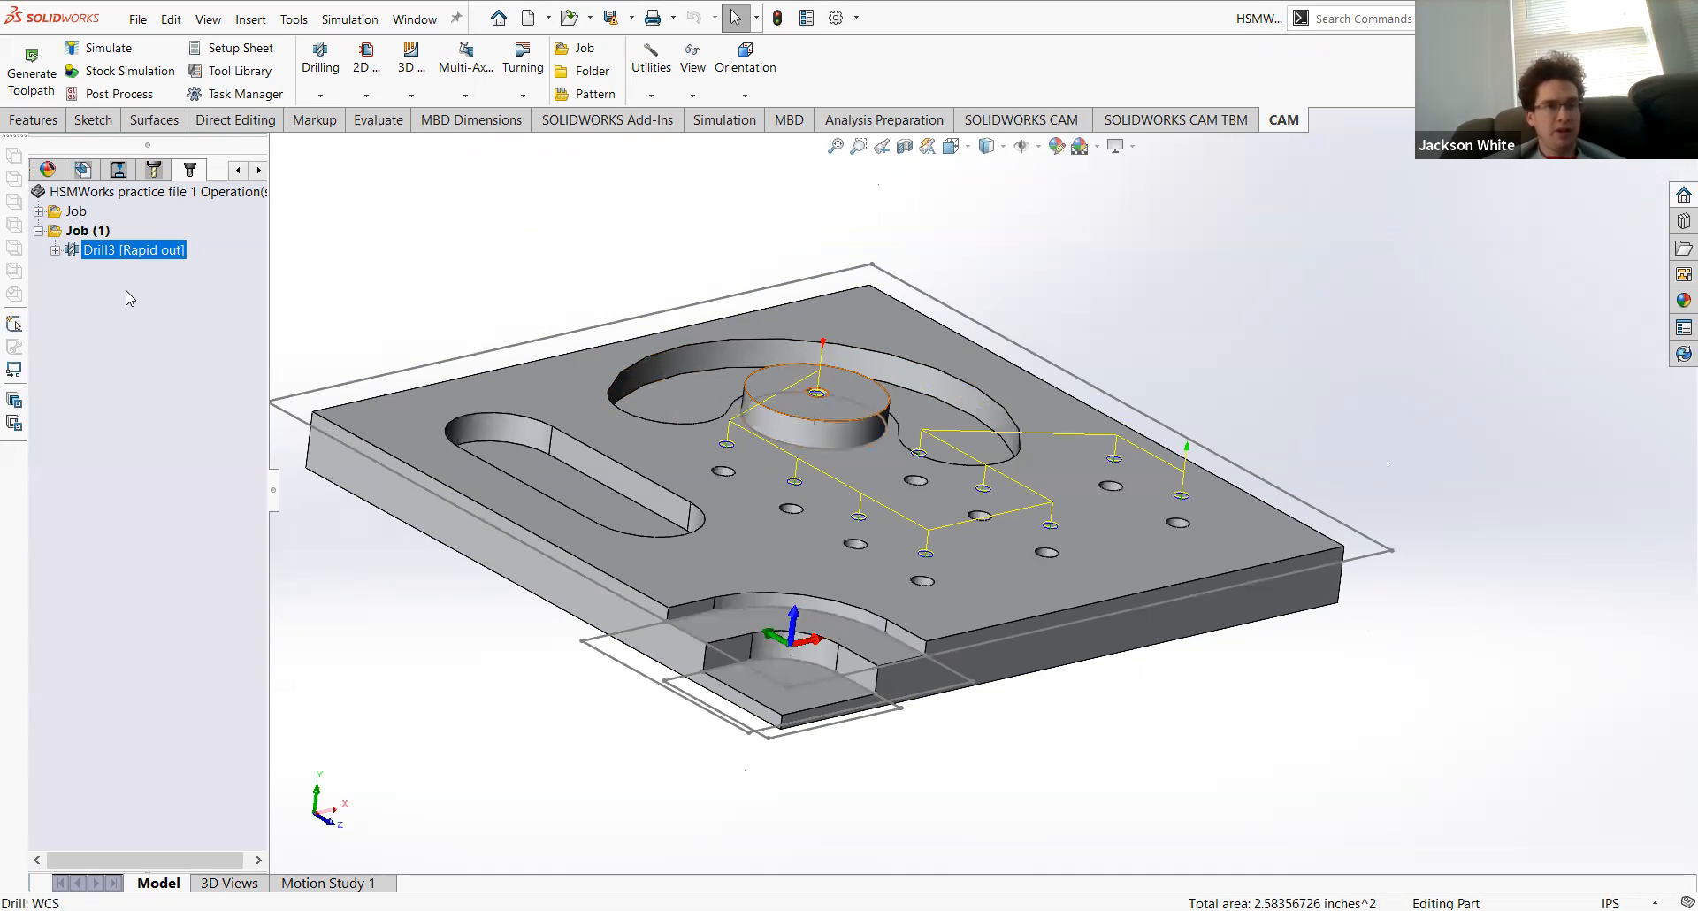
{"action": "left_click", "coordinate": [102, 274]}
{"action": "right_click", "coordinate": [100, 274]}
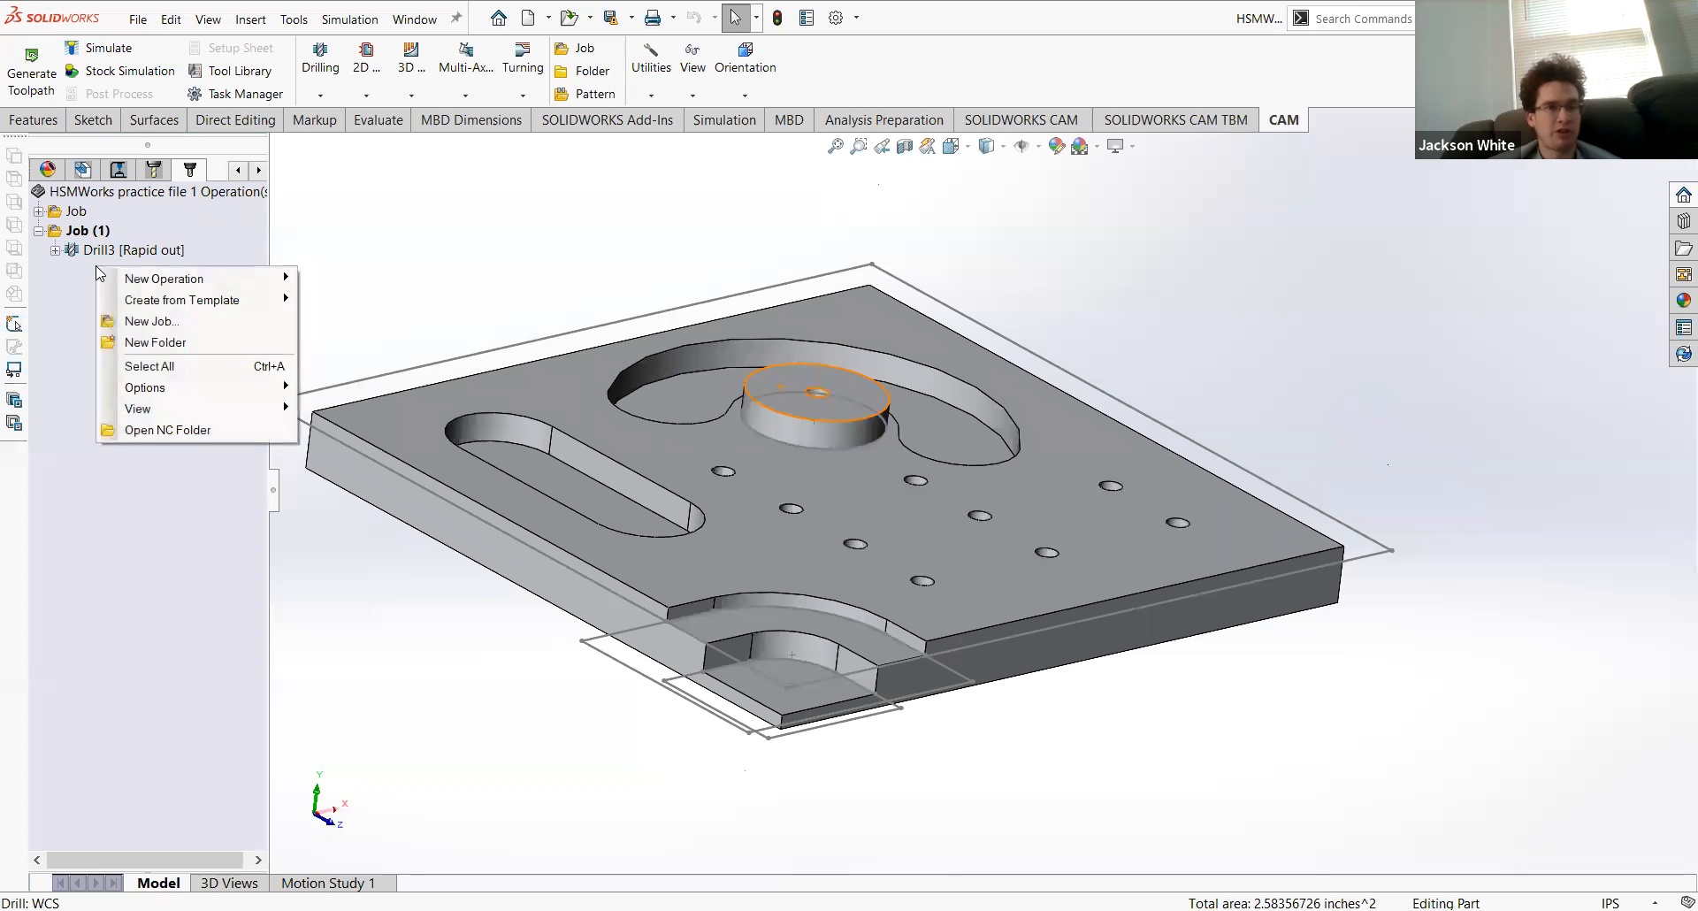
{"action": "mouse_move", "coordinate": [164, 279]}
{"action": "mouse_move", "coordinate": [386, 281]}
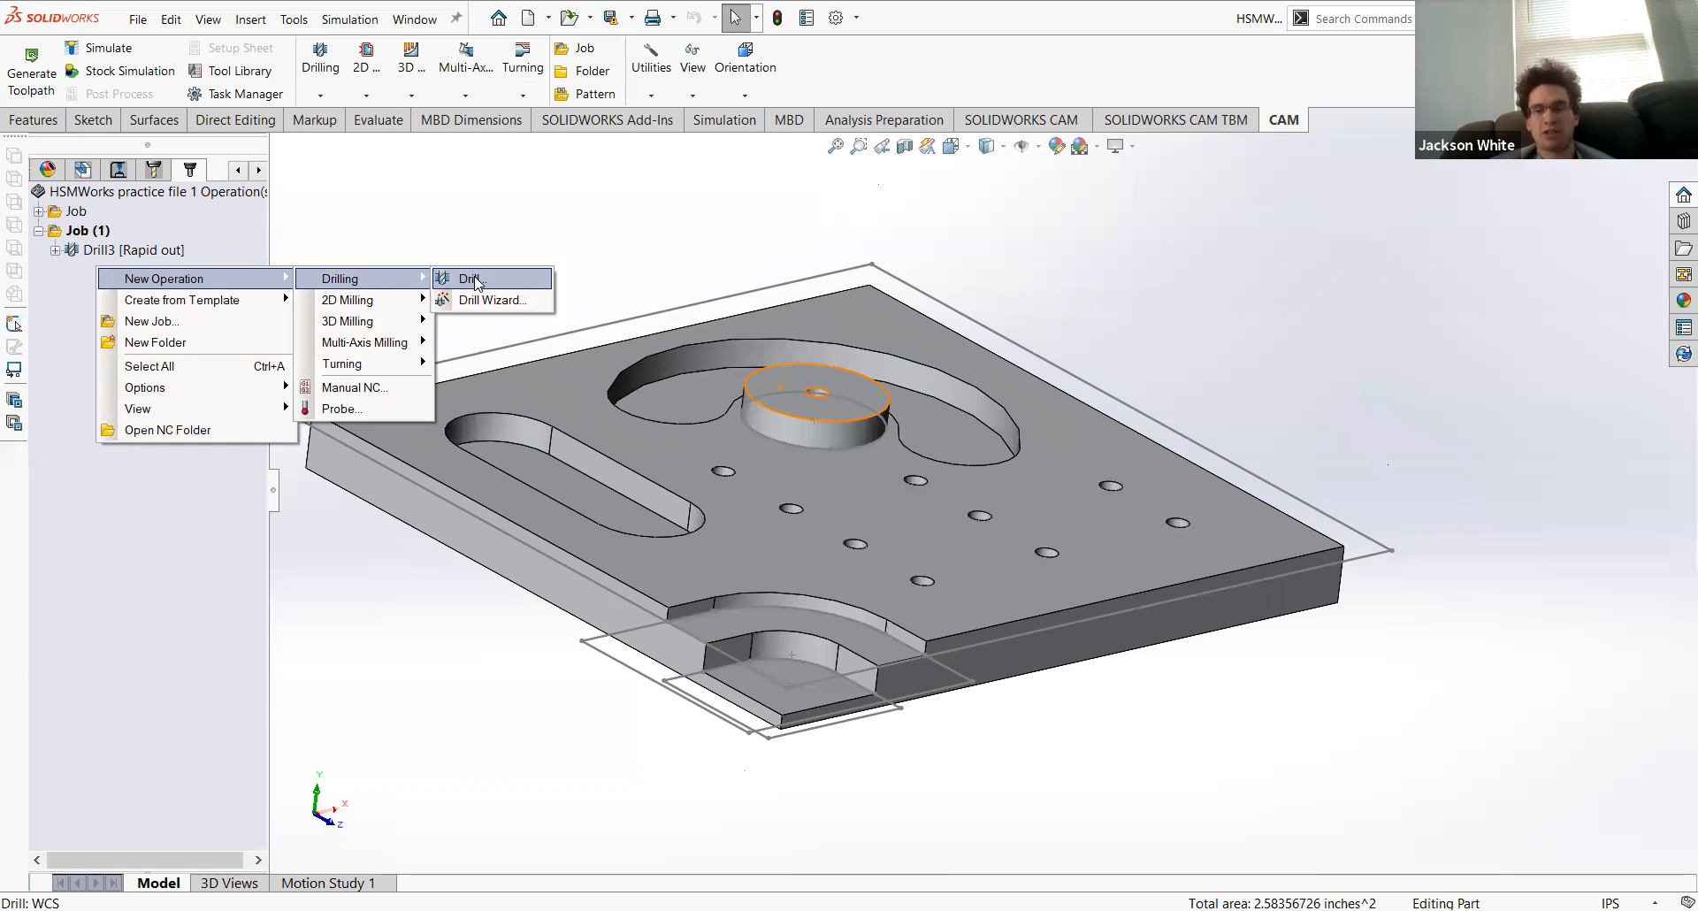
{"action": "left_click", "coordinate": [476, 281]}
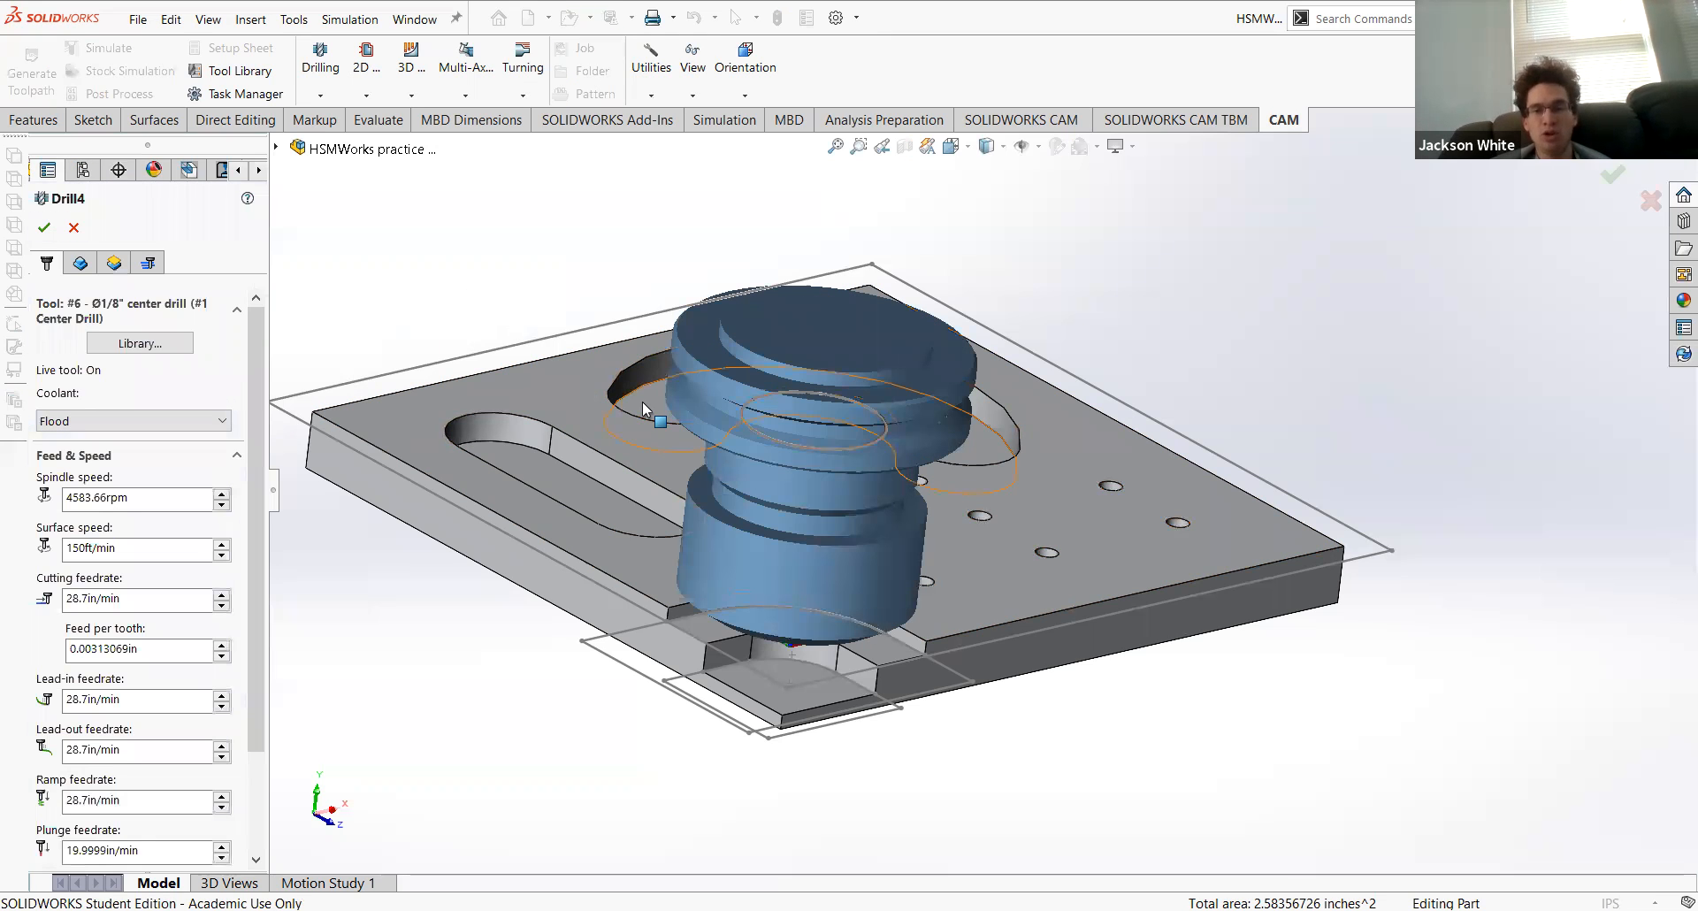
{"action": "middle_click_drag", "start_coordinate": [638, 429], "coordinate": [601, 420]}
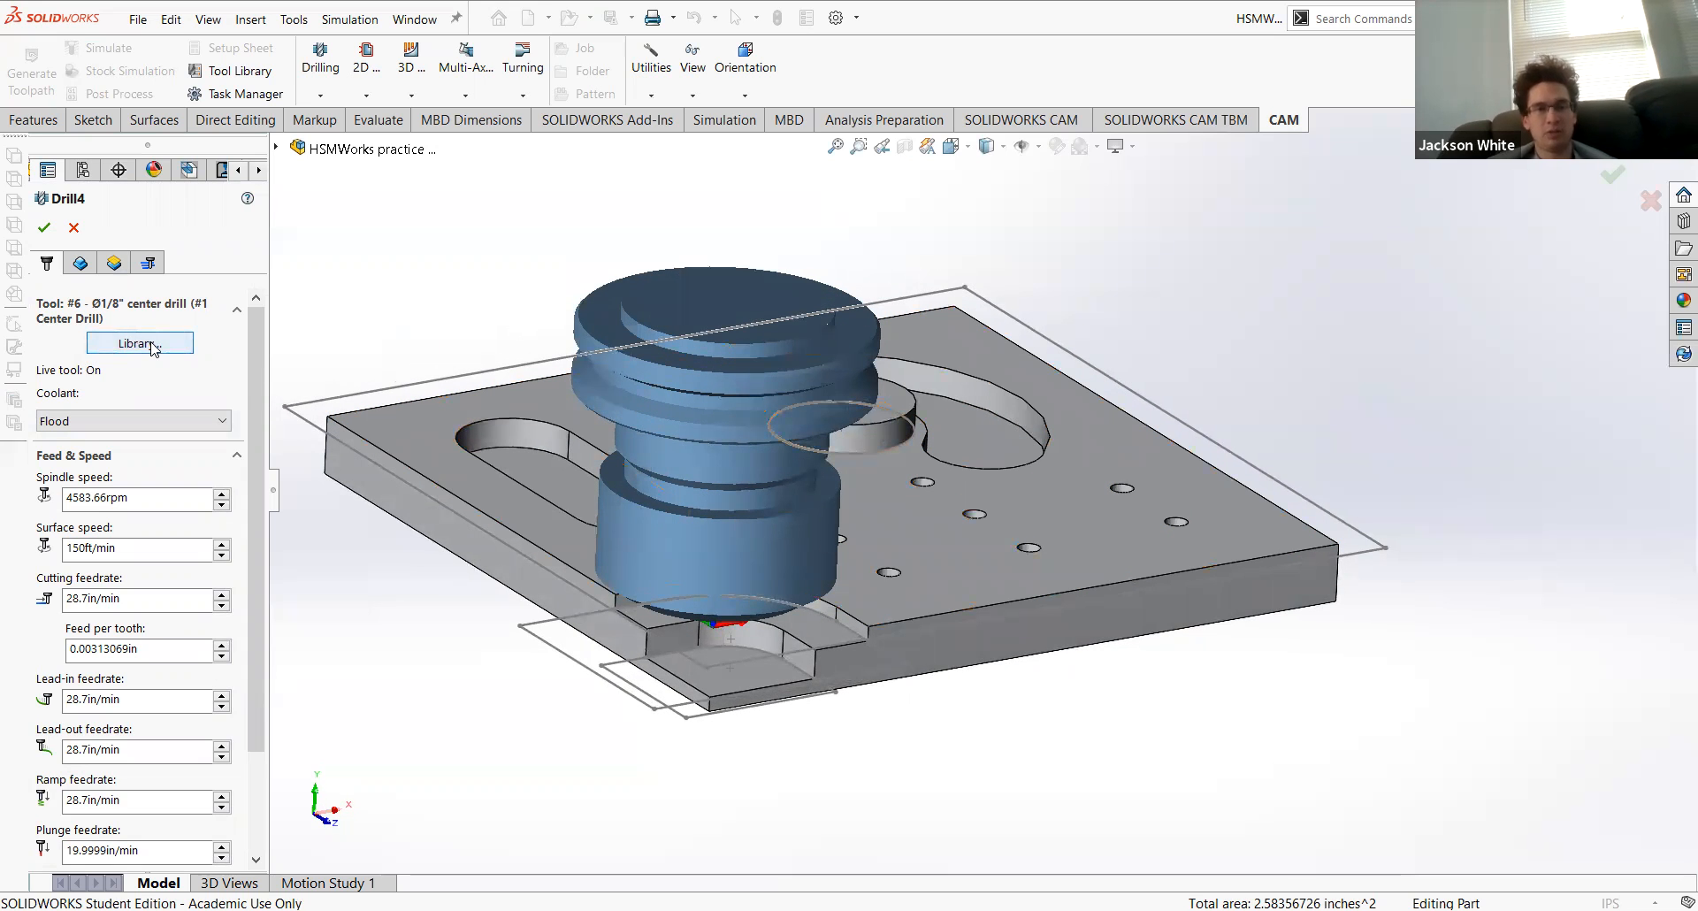
{"action": "left_click", "coordinate": [928, 485]}
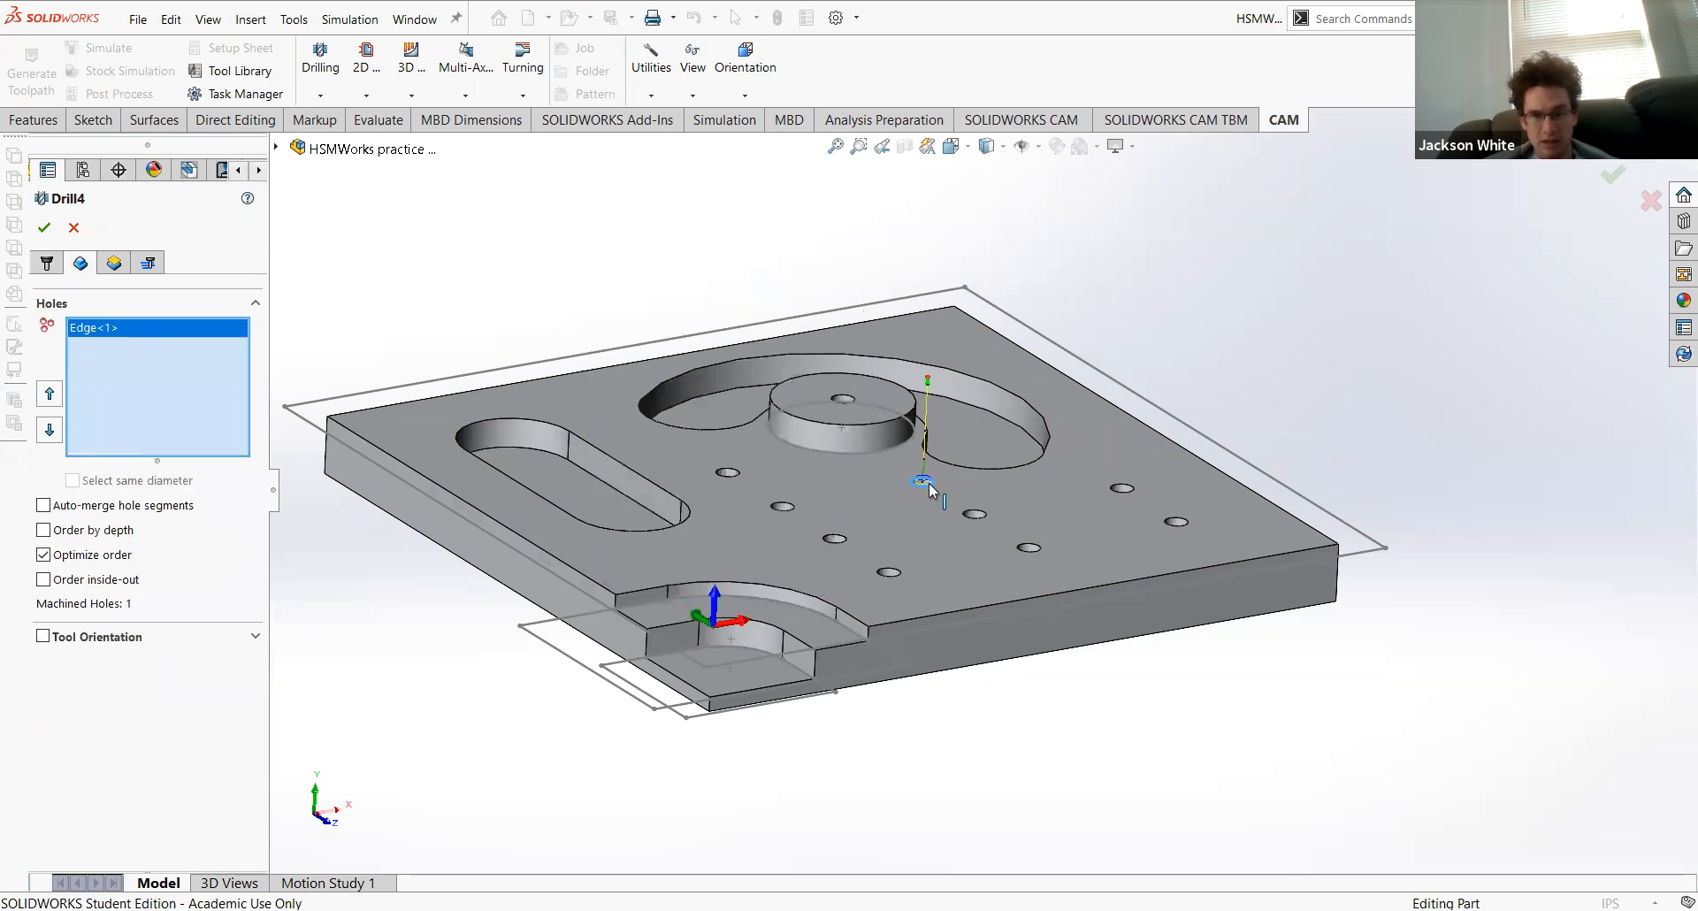
{"action": "key", "text": "Escape"}
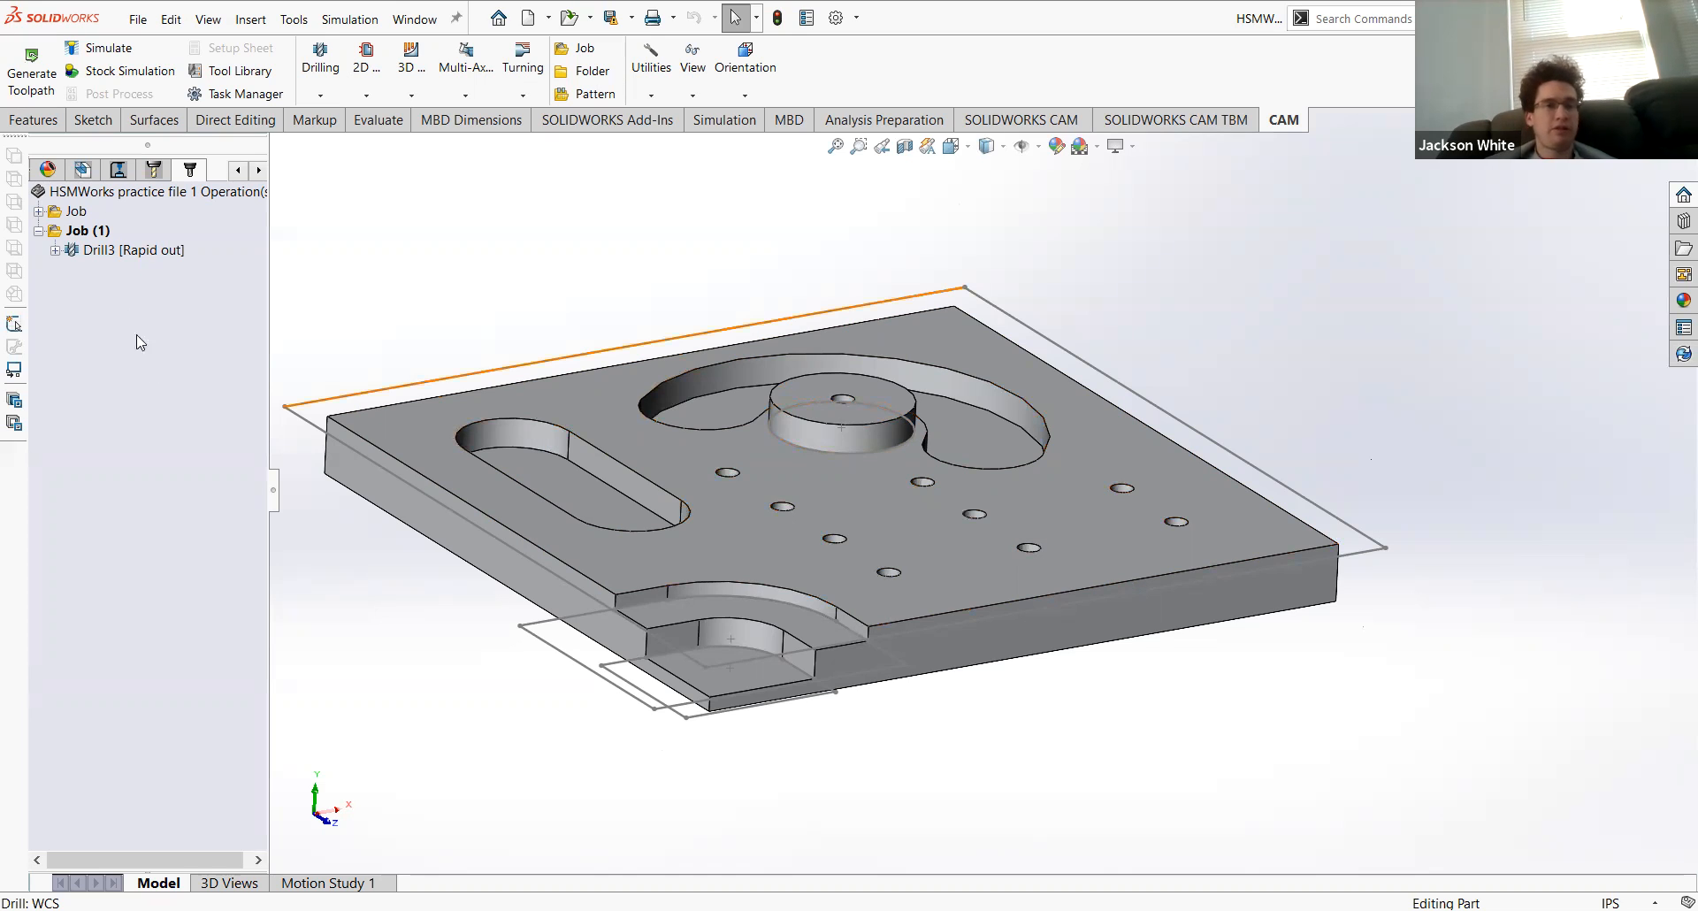
Step: Add a new Drill operation to Job (1)
{"action": "right_click", "coordinate": [116, 297]}
{"action": "mouse_move", "coordinate": [292, 306]}
{"action": "mouse_move", "coordinate": [343, 306]}
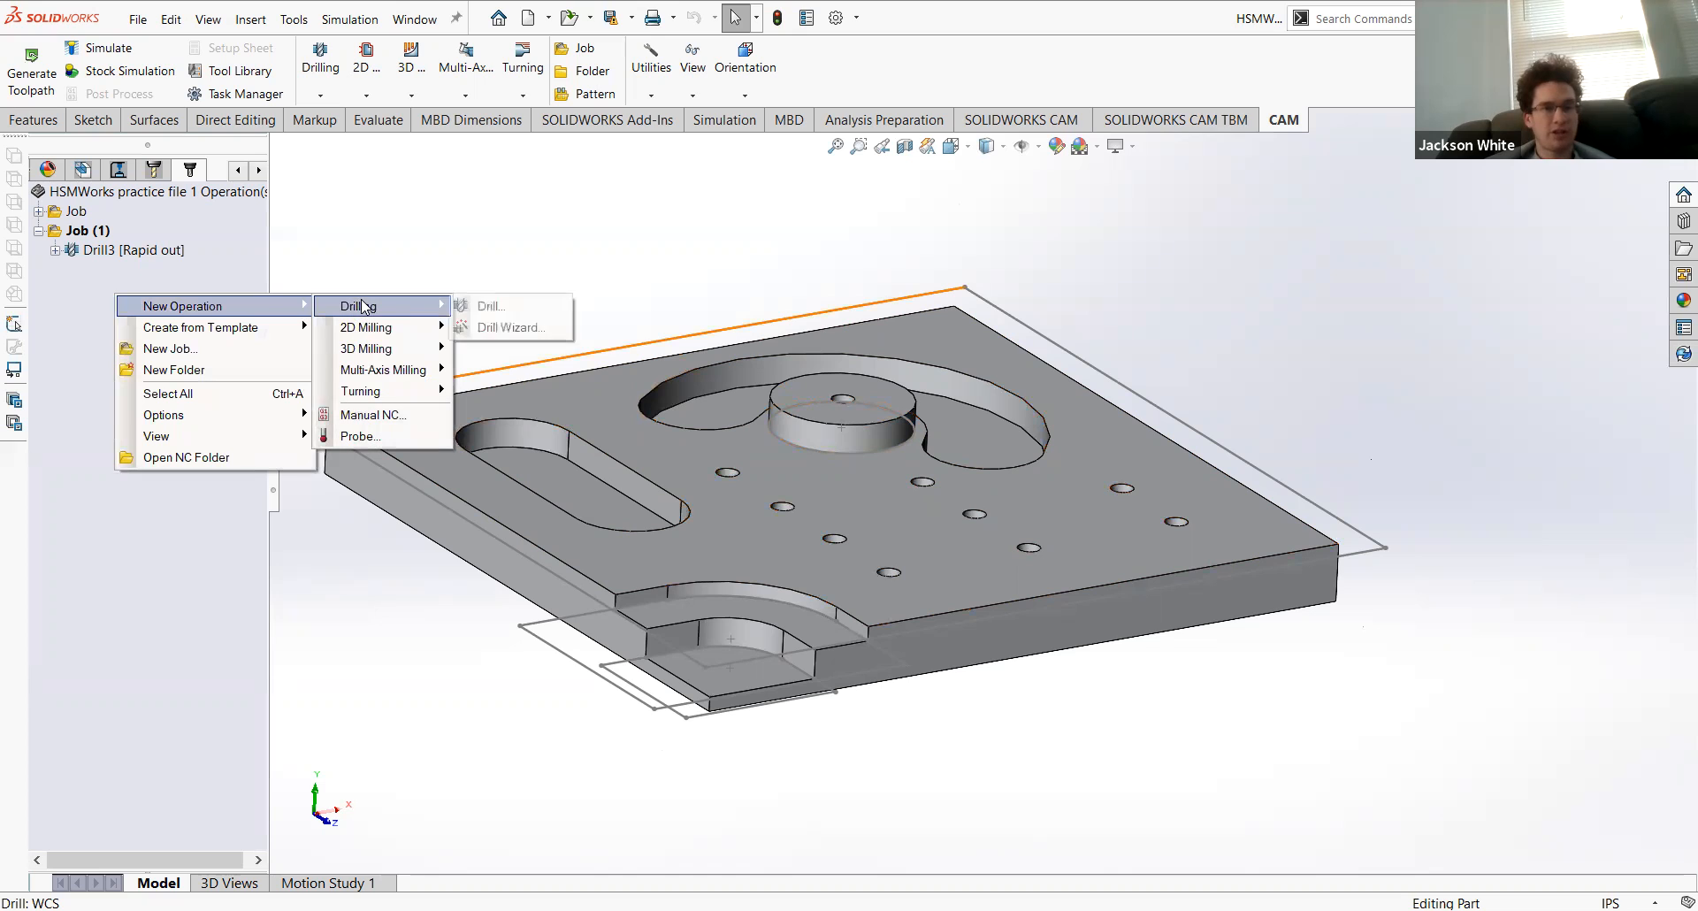
{"action": "left_click", "coordinate": [478, 305]}
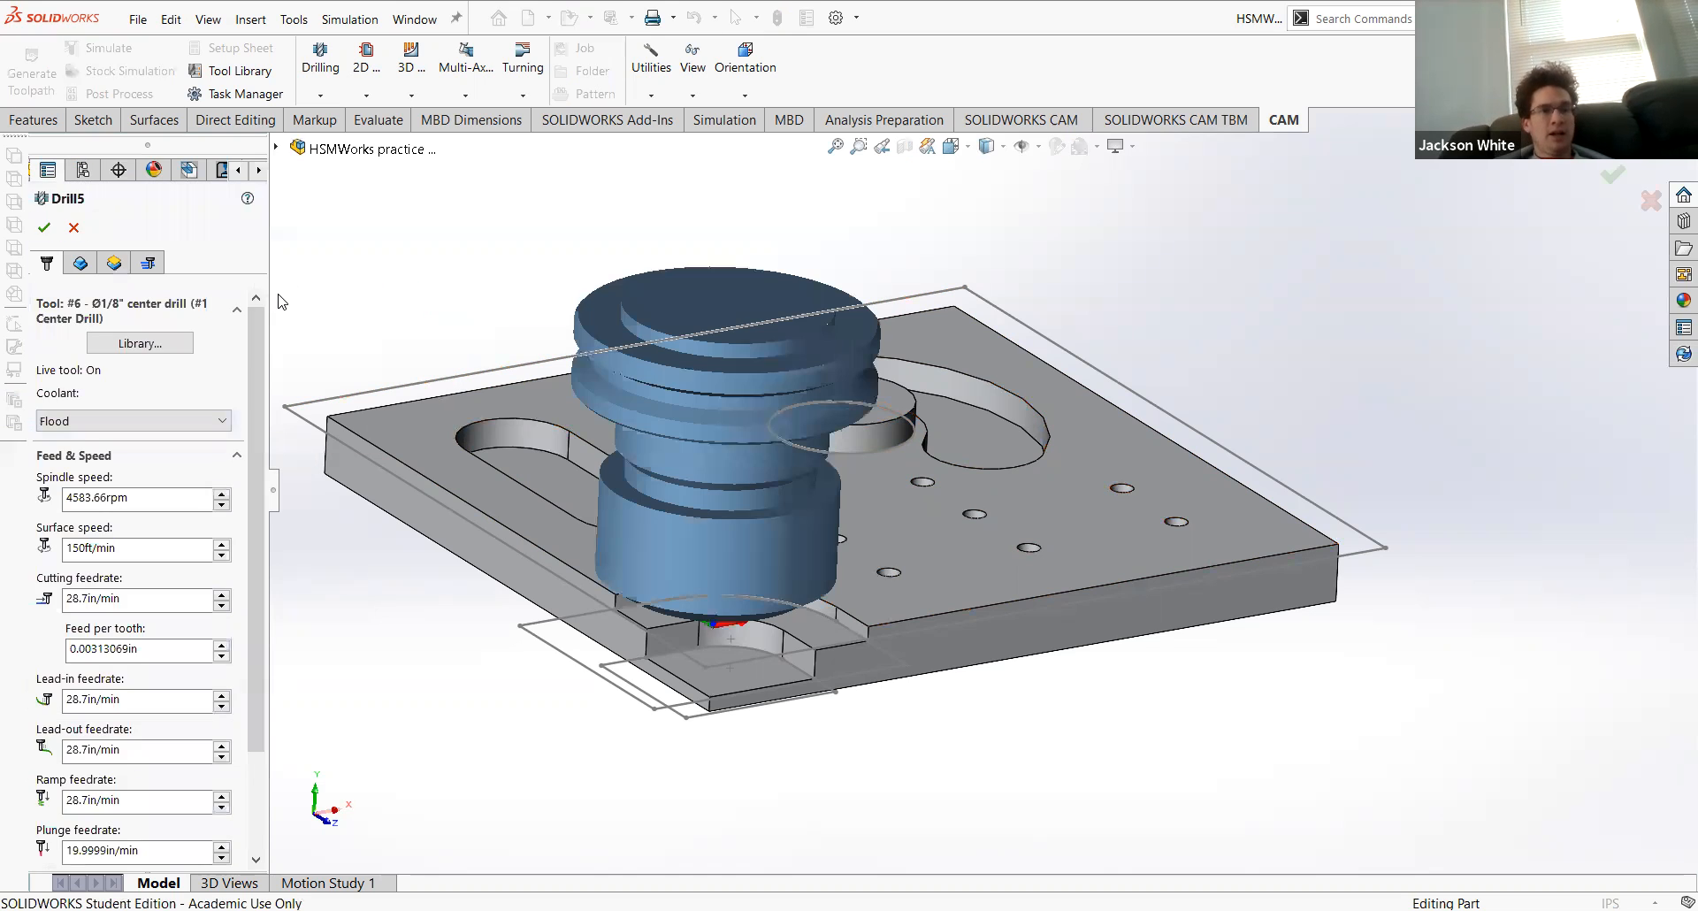
Step: Choose the Ø0.1935" drill (#10) from the HURCO drills library as the operation's tool
{"action": "left_click", "coordinate": [177, 349]}
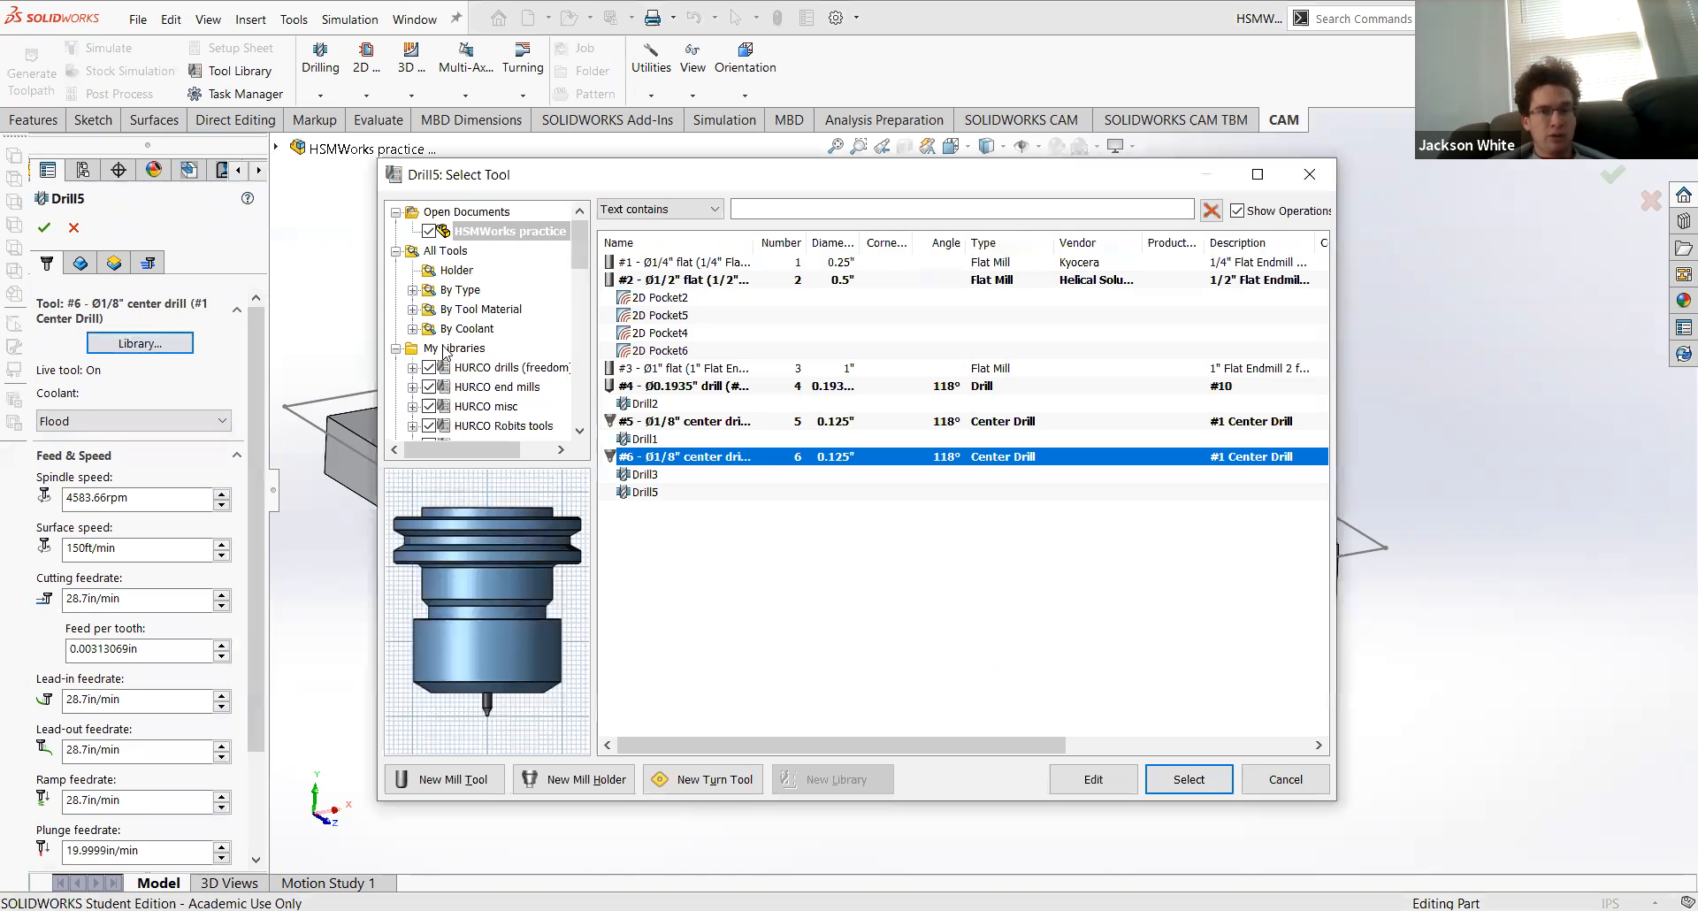
{"action": "left_click", "coordinate": [497, 368]}
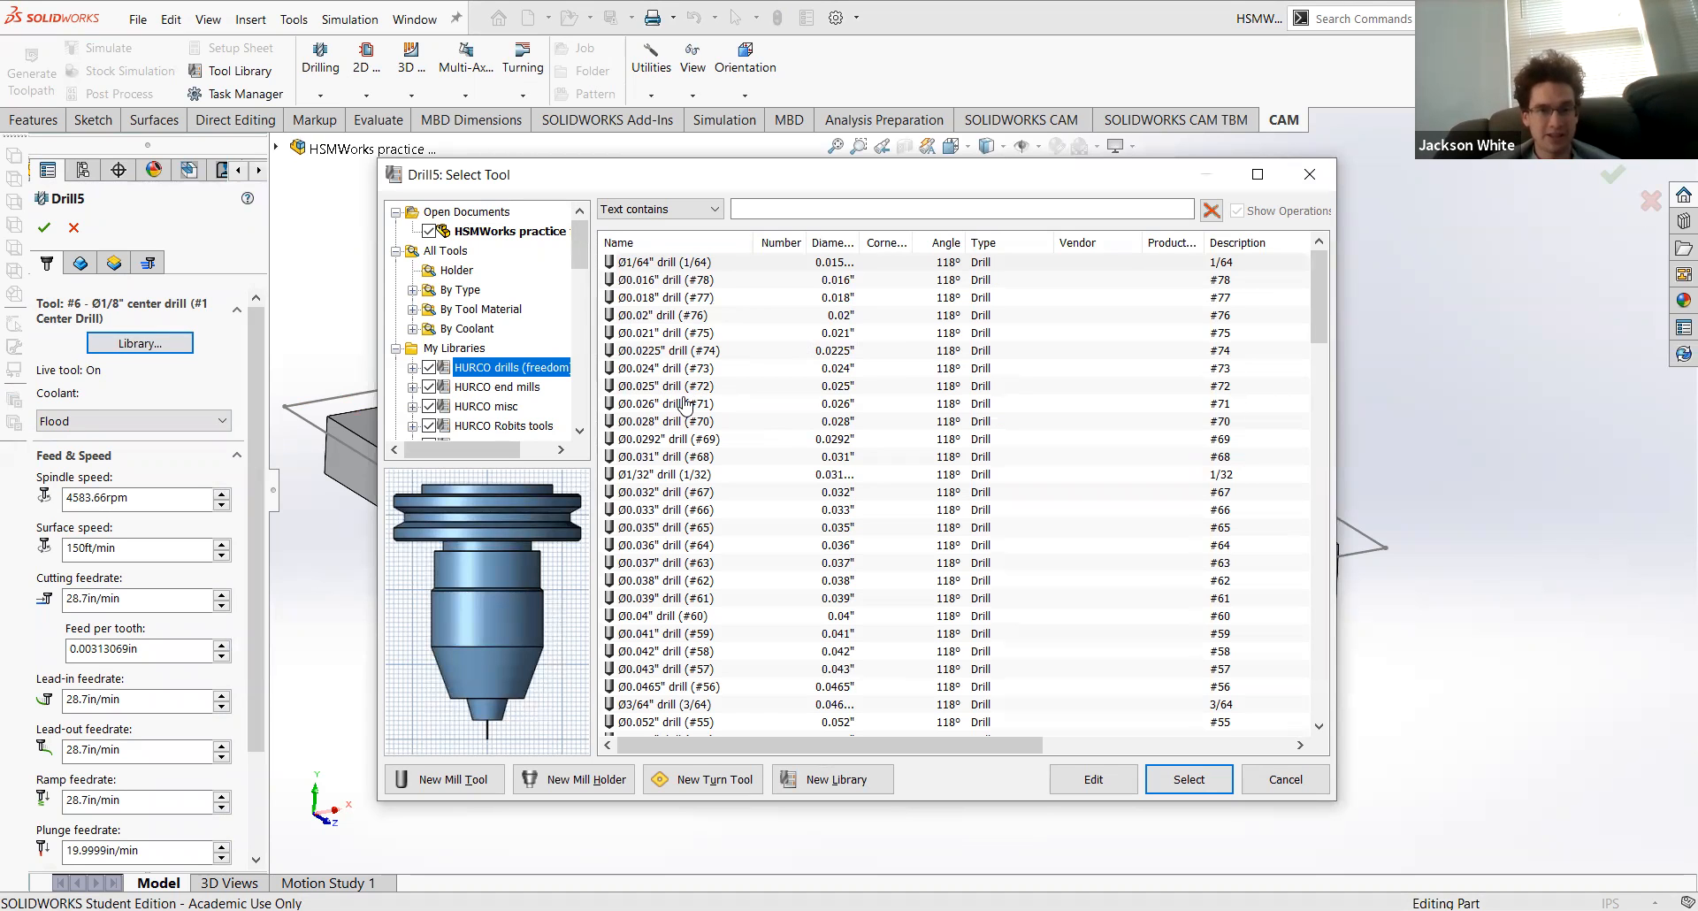
{"action": "scroll", "coordinate": [675, 571], "scroll_direction": "down", "scroll_amount": 6}
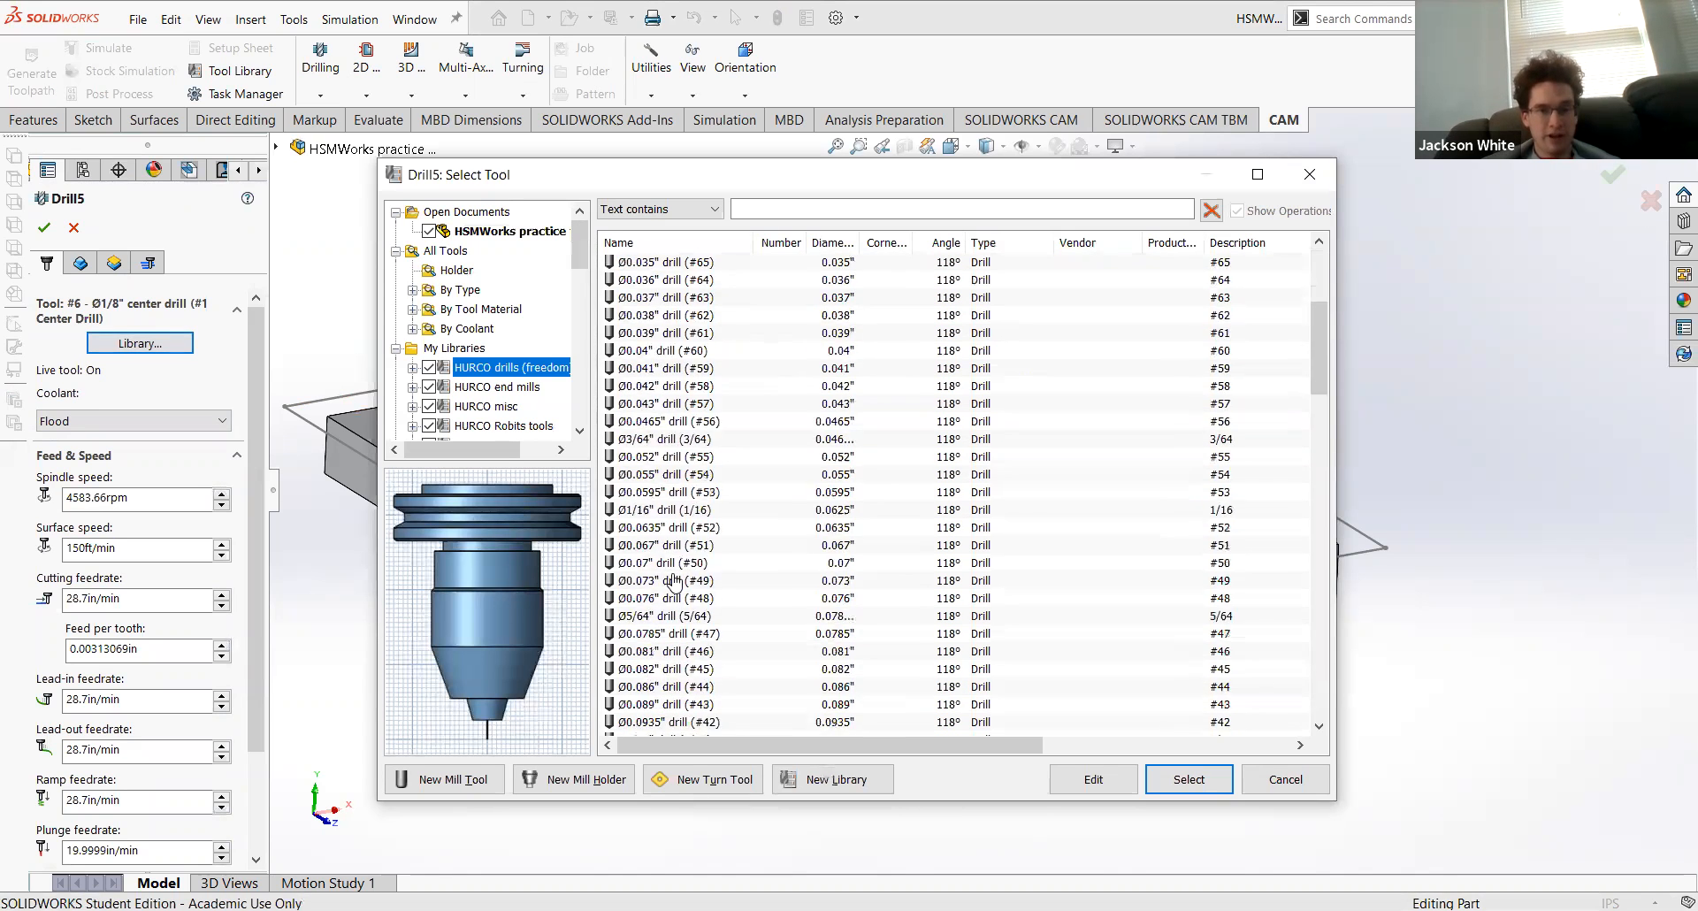
{"action": "scroll", "coordinate": [675, 580], "scroll_direction": "down", "scroll_amount": 10}
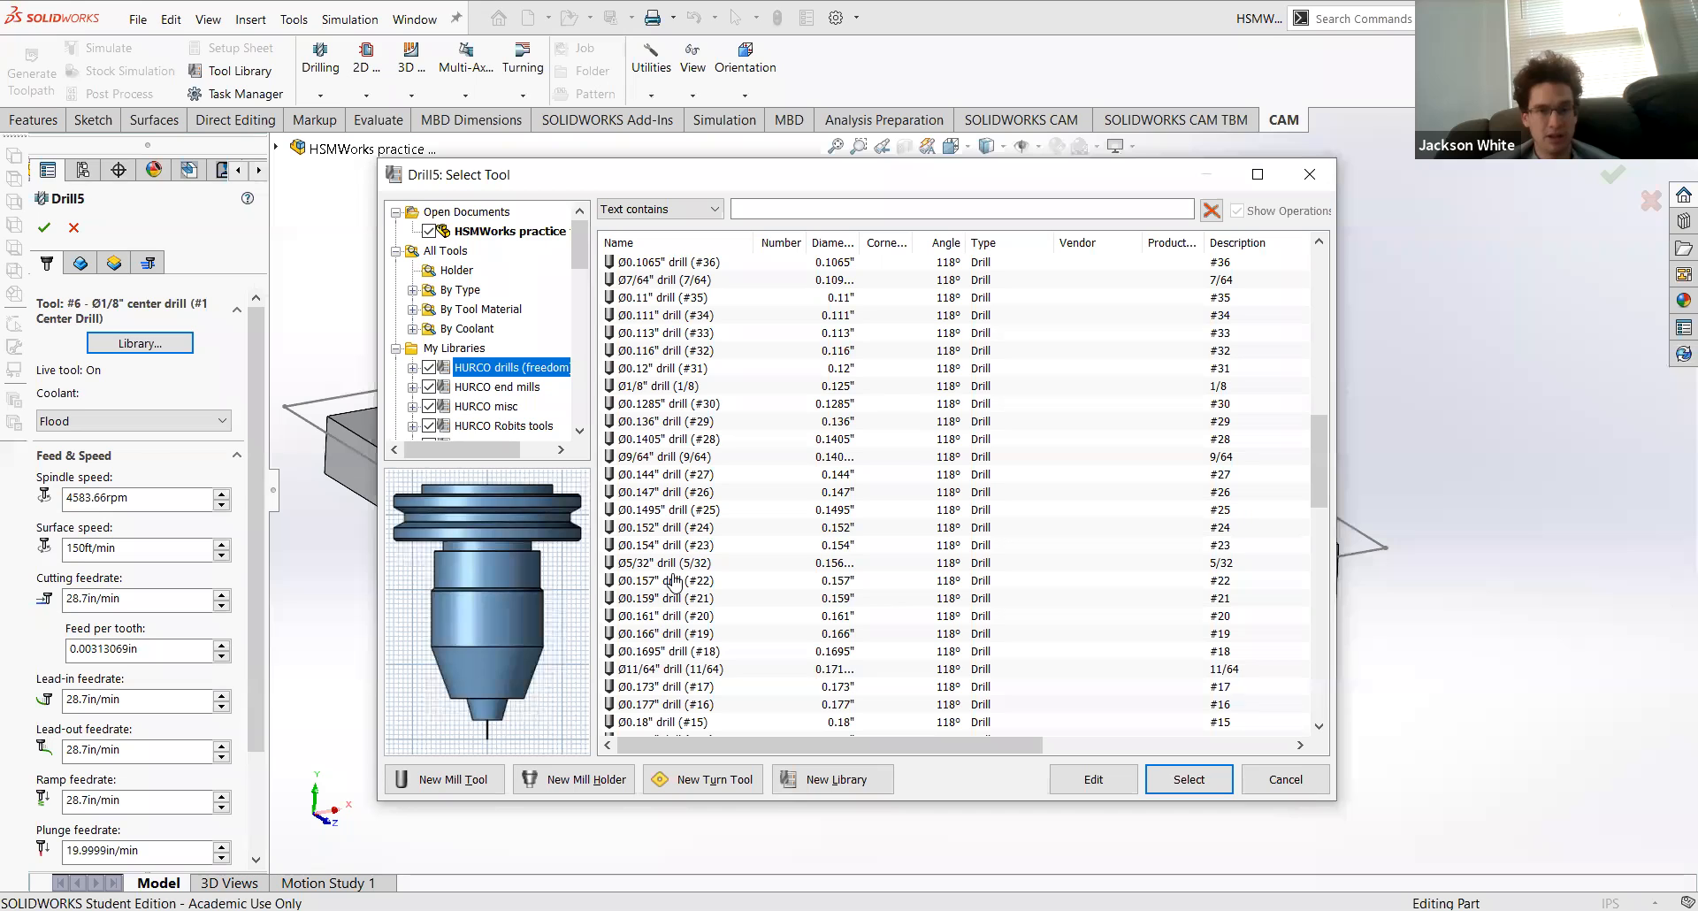
{"action": "scroll", "coordinate": [725, 662], "scroll_direction": "down", "scroll_amount": 3}
{"action": "left_click", "coordinate": [717, 670]}
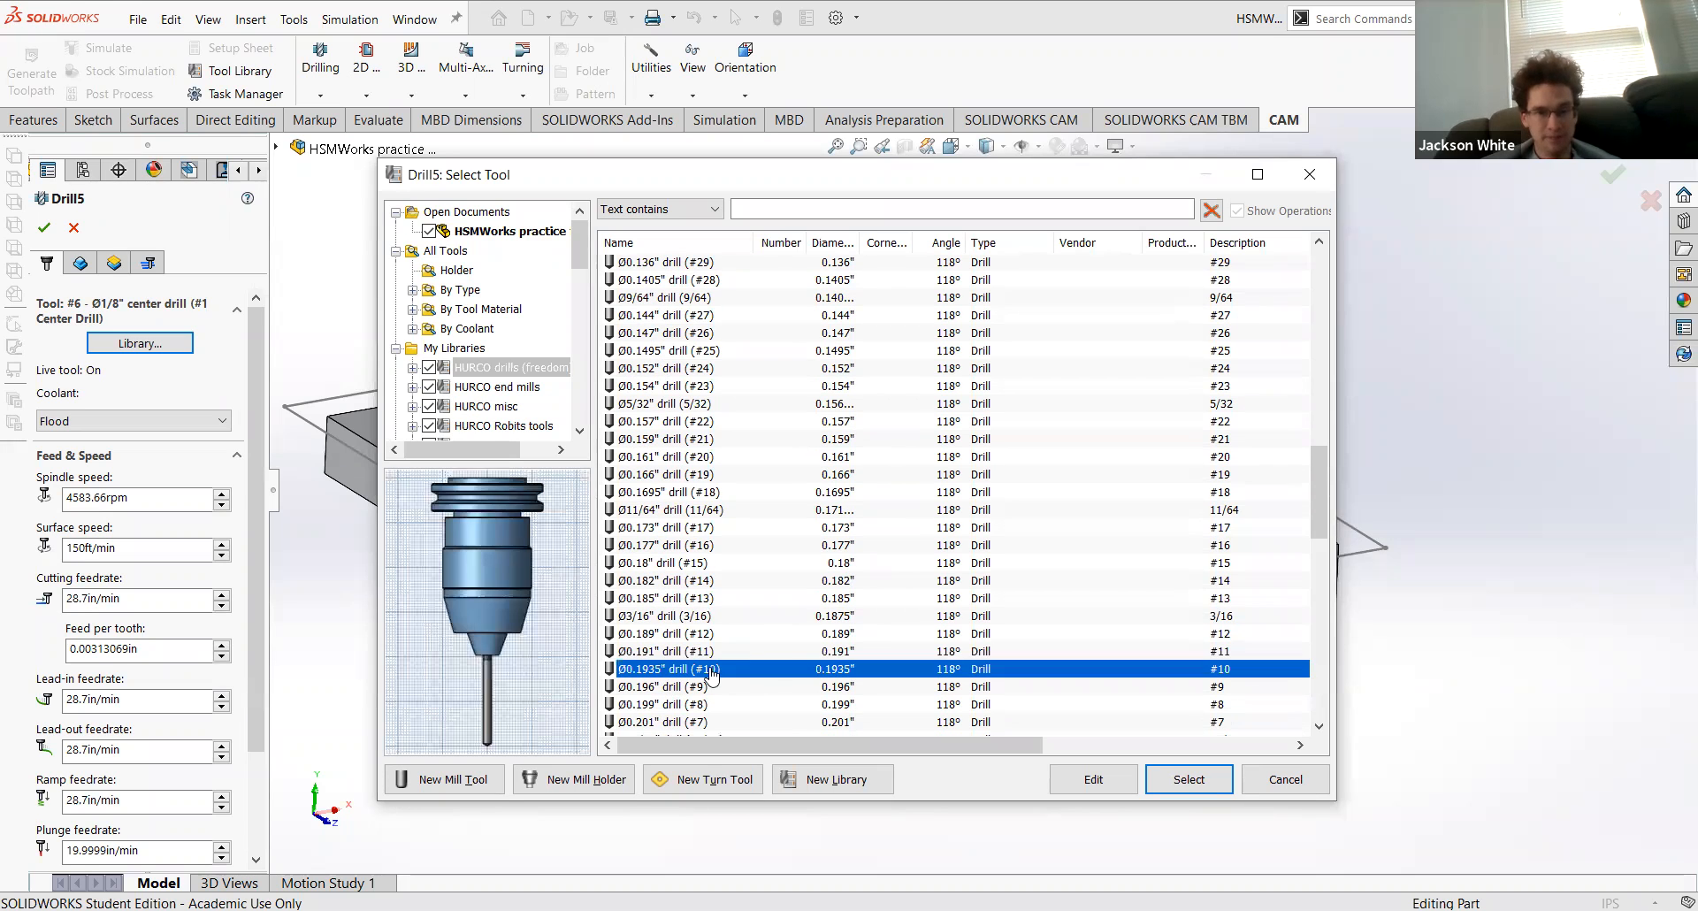
{"action": "left_click", "coordinate": [1190, 779]}
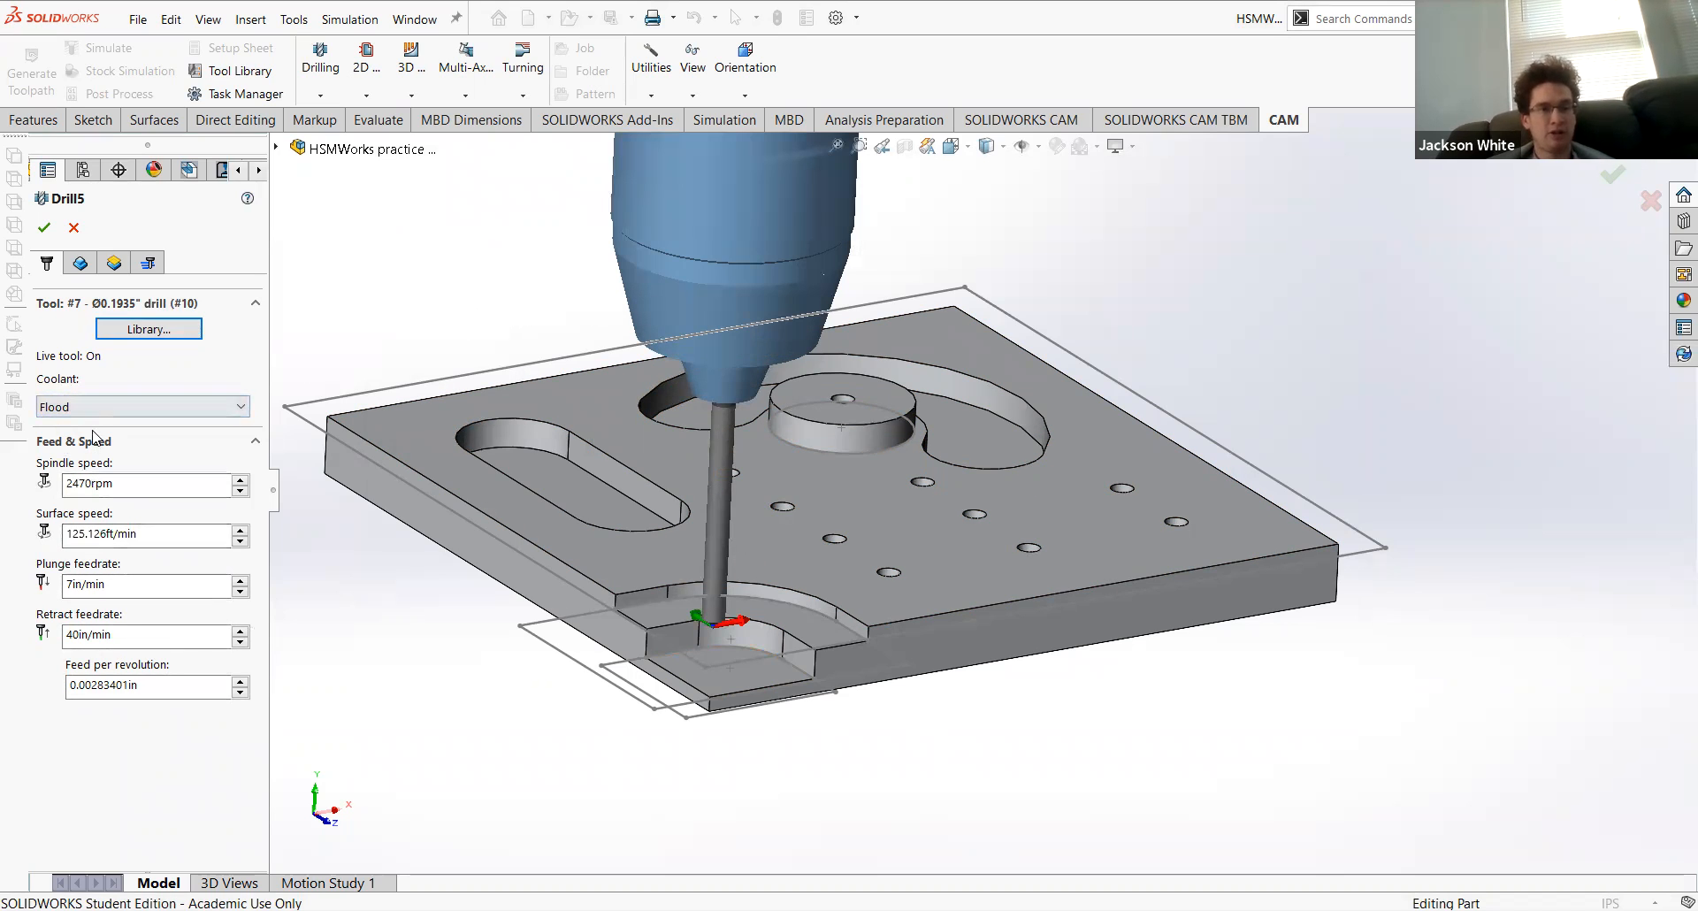
Step: Select the hole in the round boss and three holes in the plate, and include all holes of the same diameter
{"action": "left_click", "coordinate": [80, 263]}
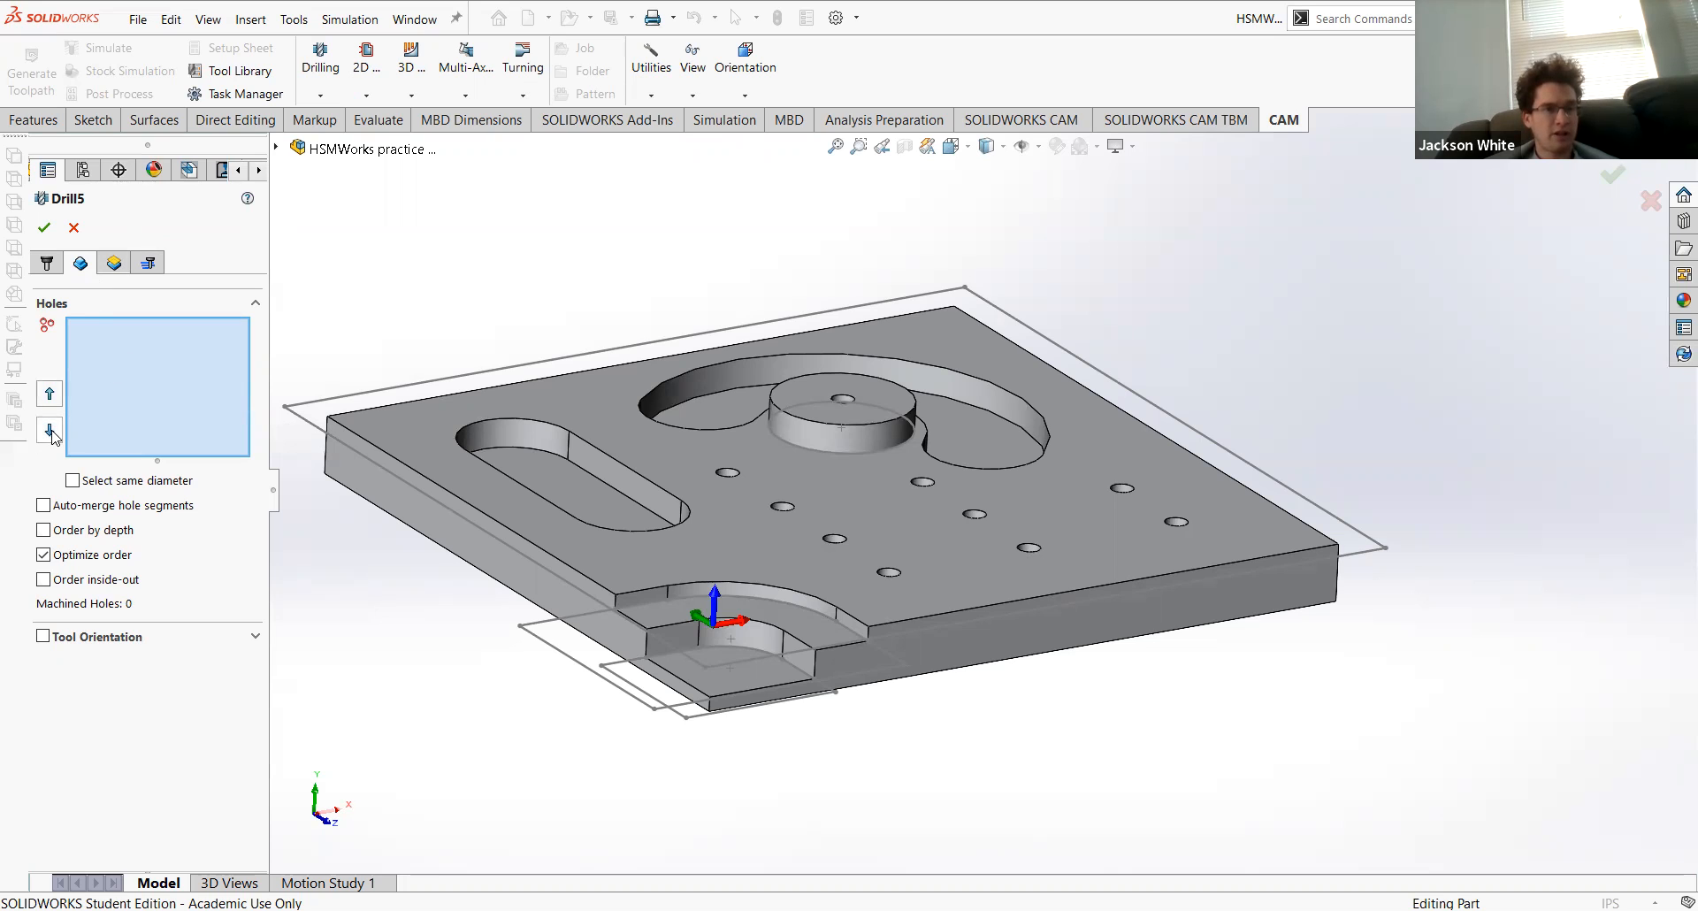
{"action": "left_click", "coordinate": [840, 406]}
{"action": "left_click", "coordinate": [727, 472]}
{"action": "left_click", "coordinate": [782, 508]}
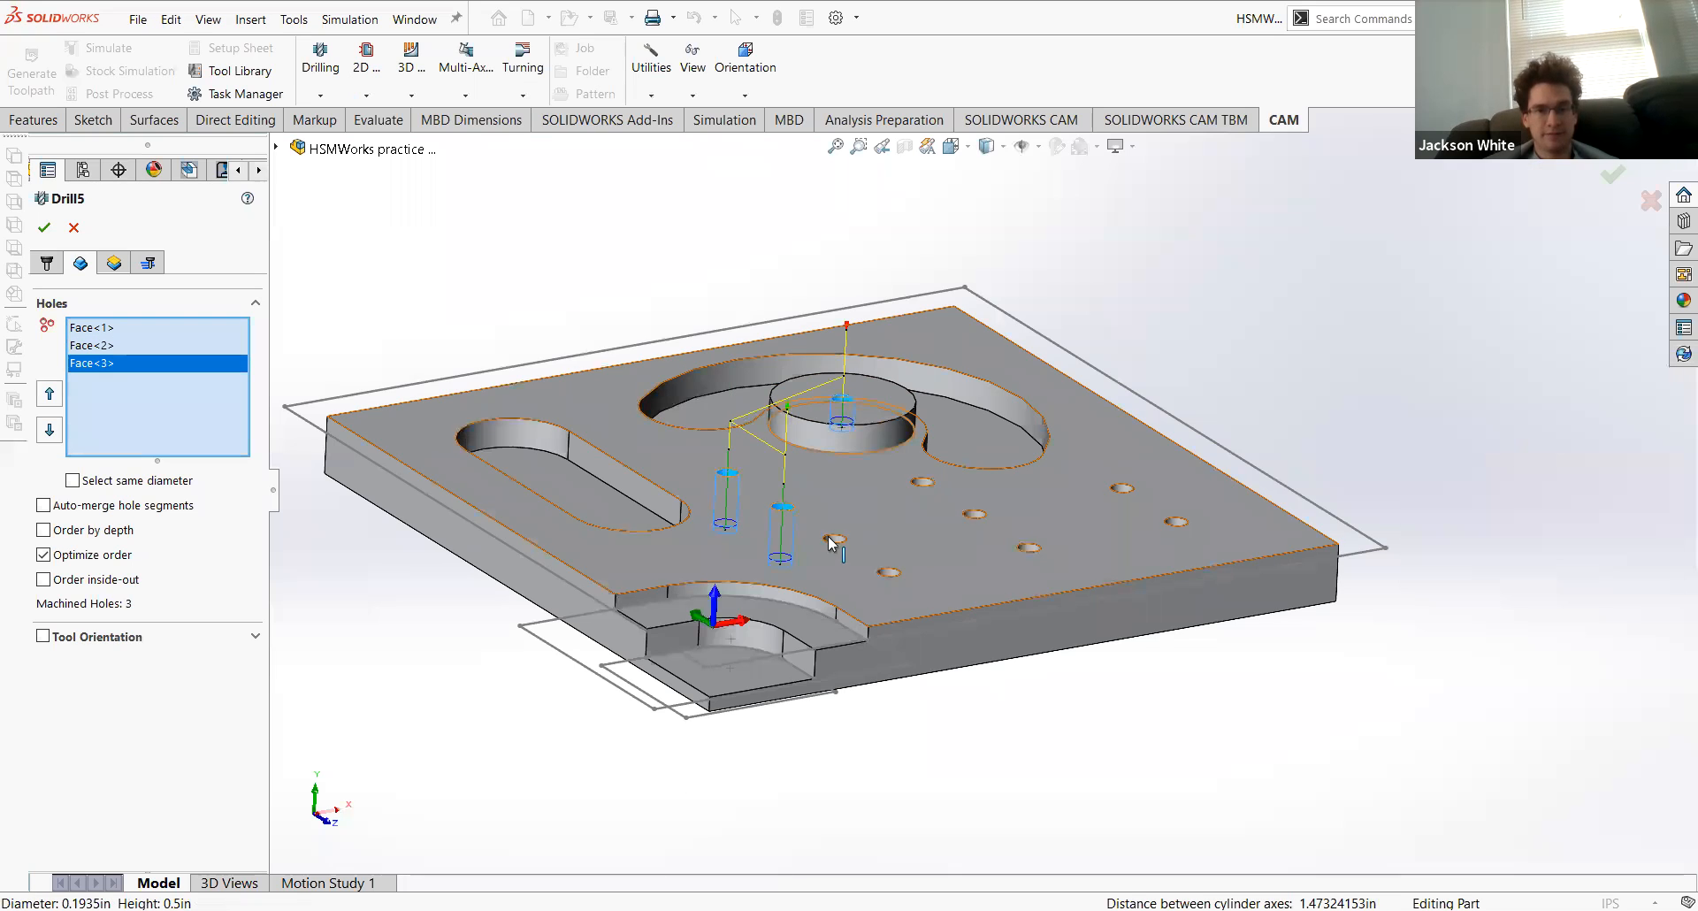
{"action": "left_click", "coordinate": [832, 543]}
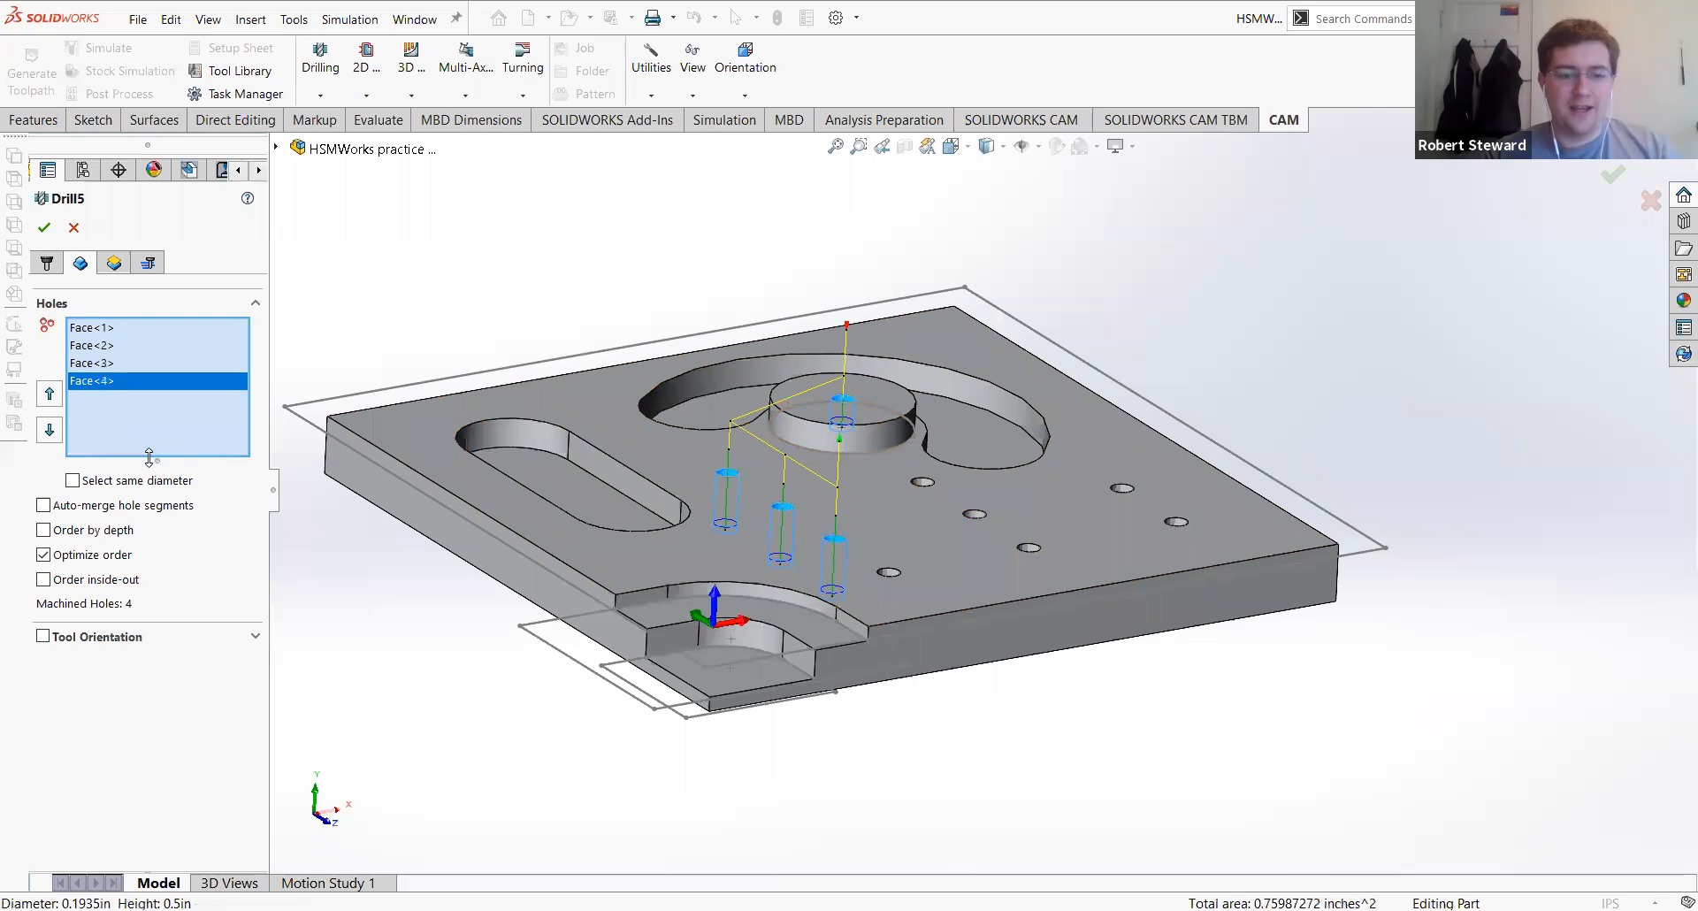
{"action": "left_click", "coordinate": [135, 483]}
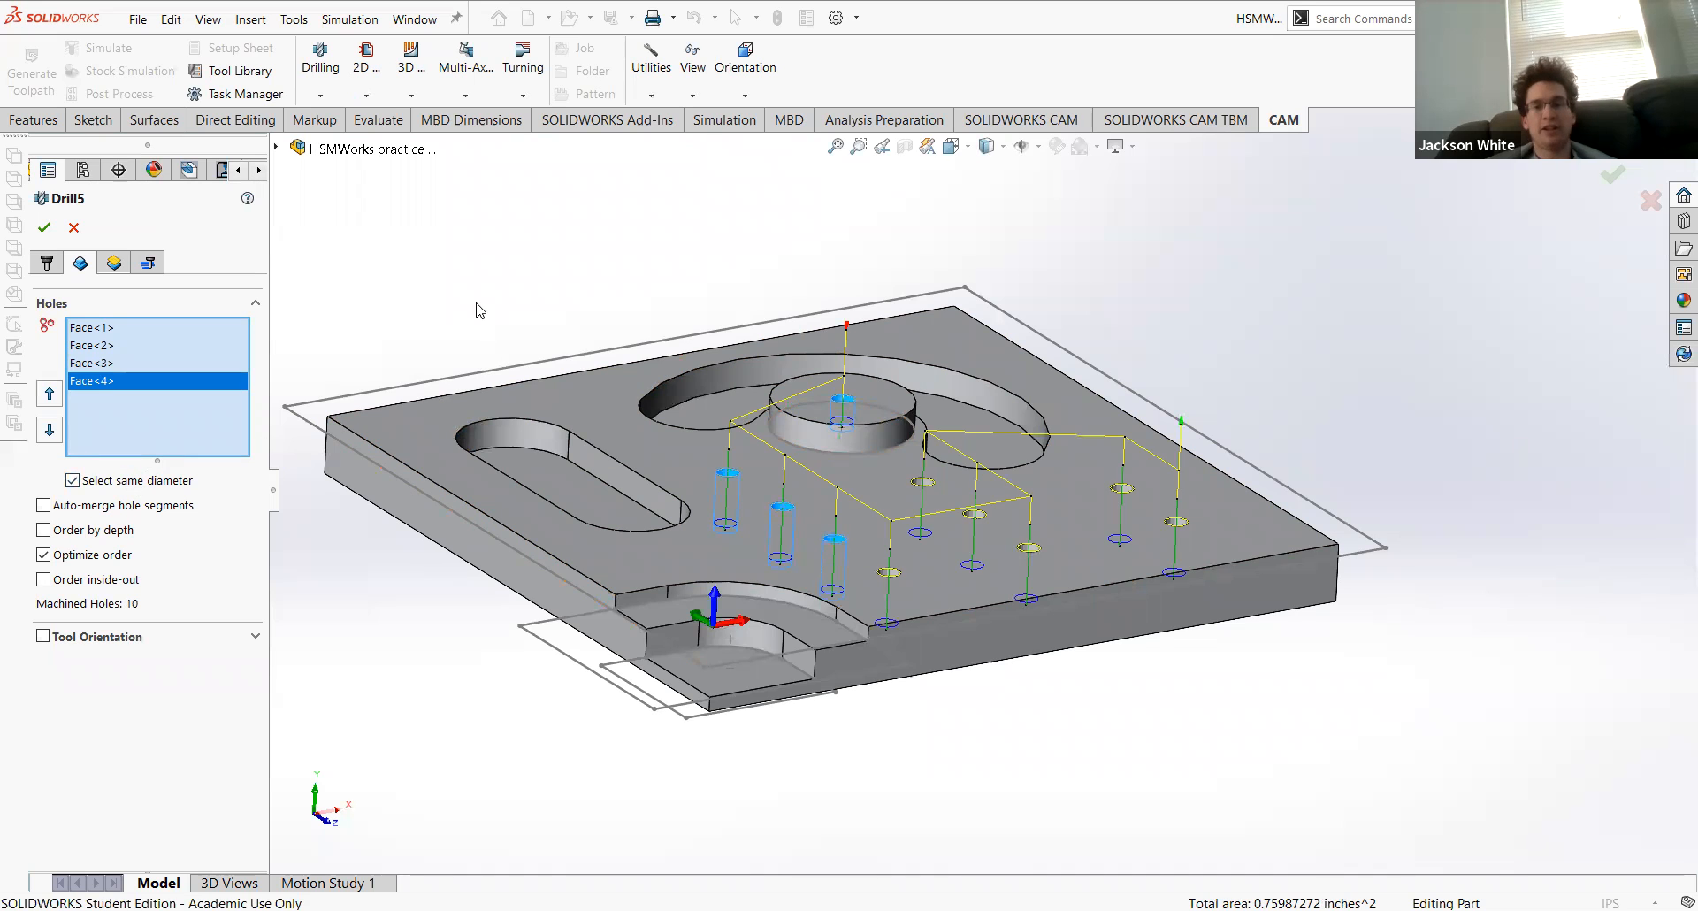
{"action": "middle_click_drag", "start_coordinate": [478, 312], "coordinate": [481, 342]}
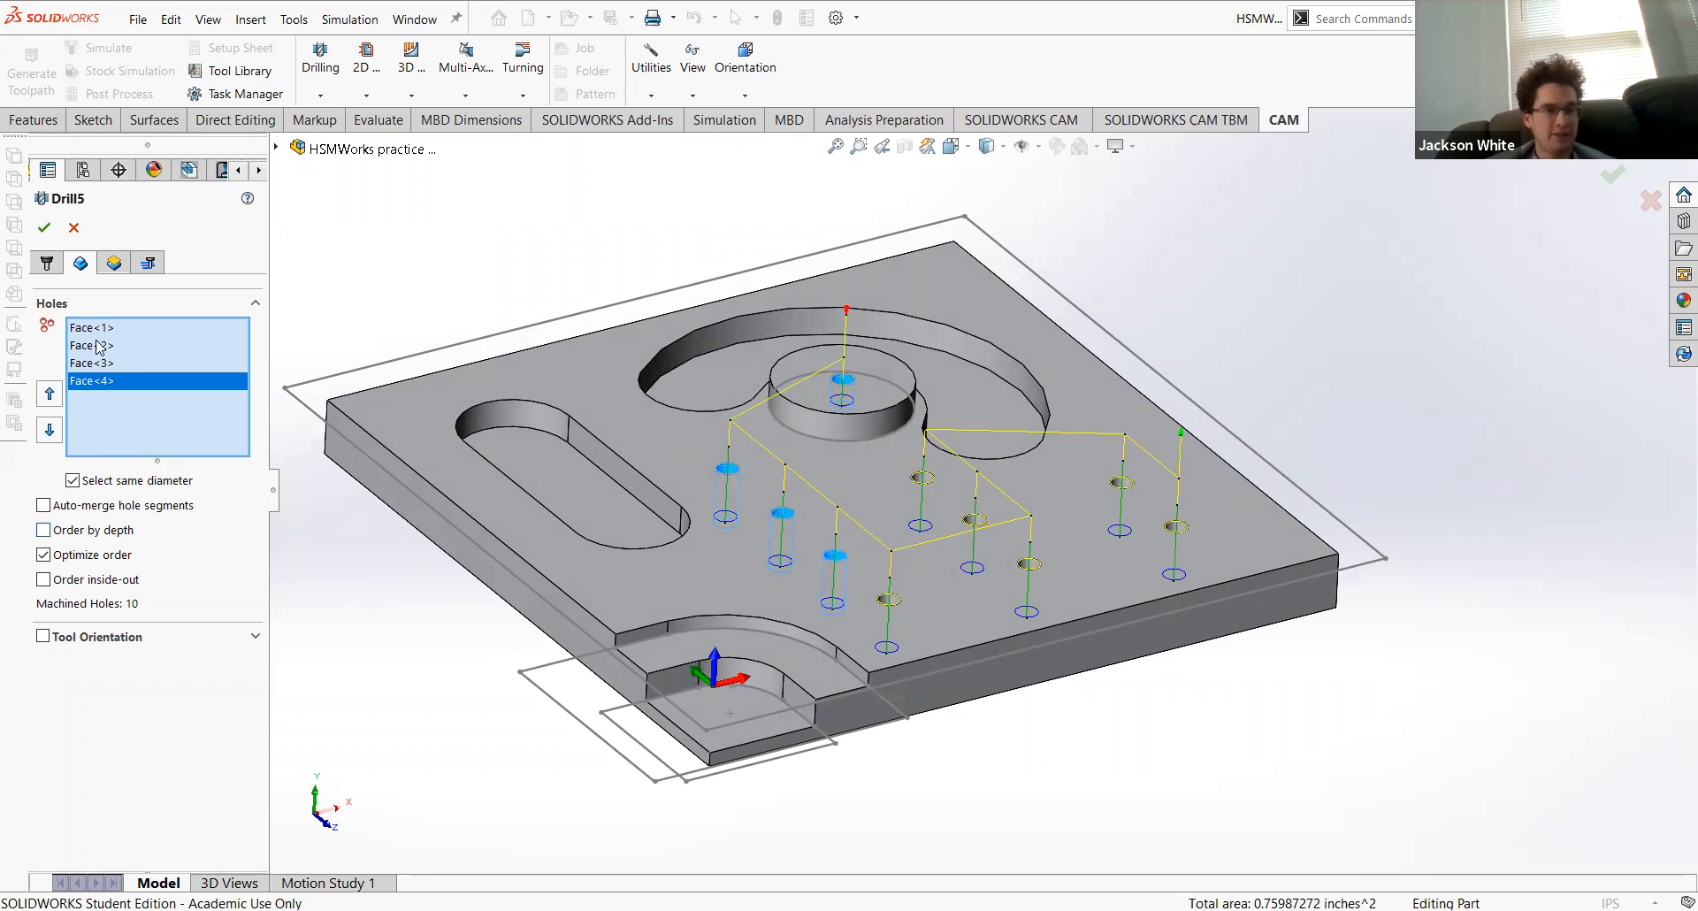
Step: Set the drilling operation's clearance height to From Stock Top
{"action": "left_click", "coordinate": [113, 262]}
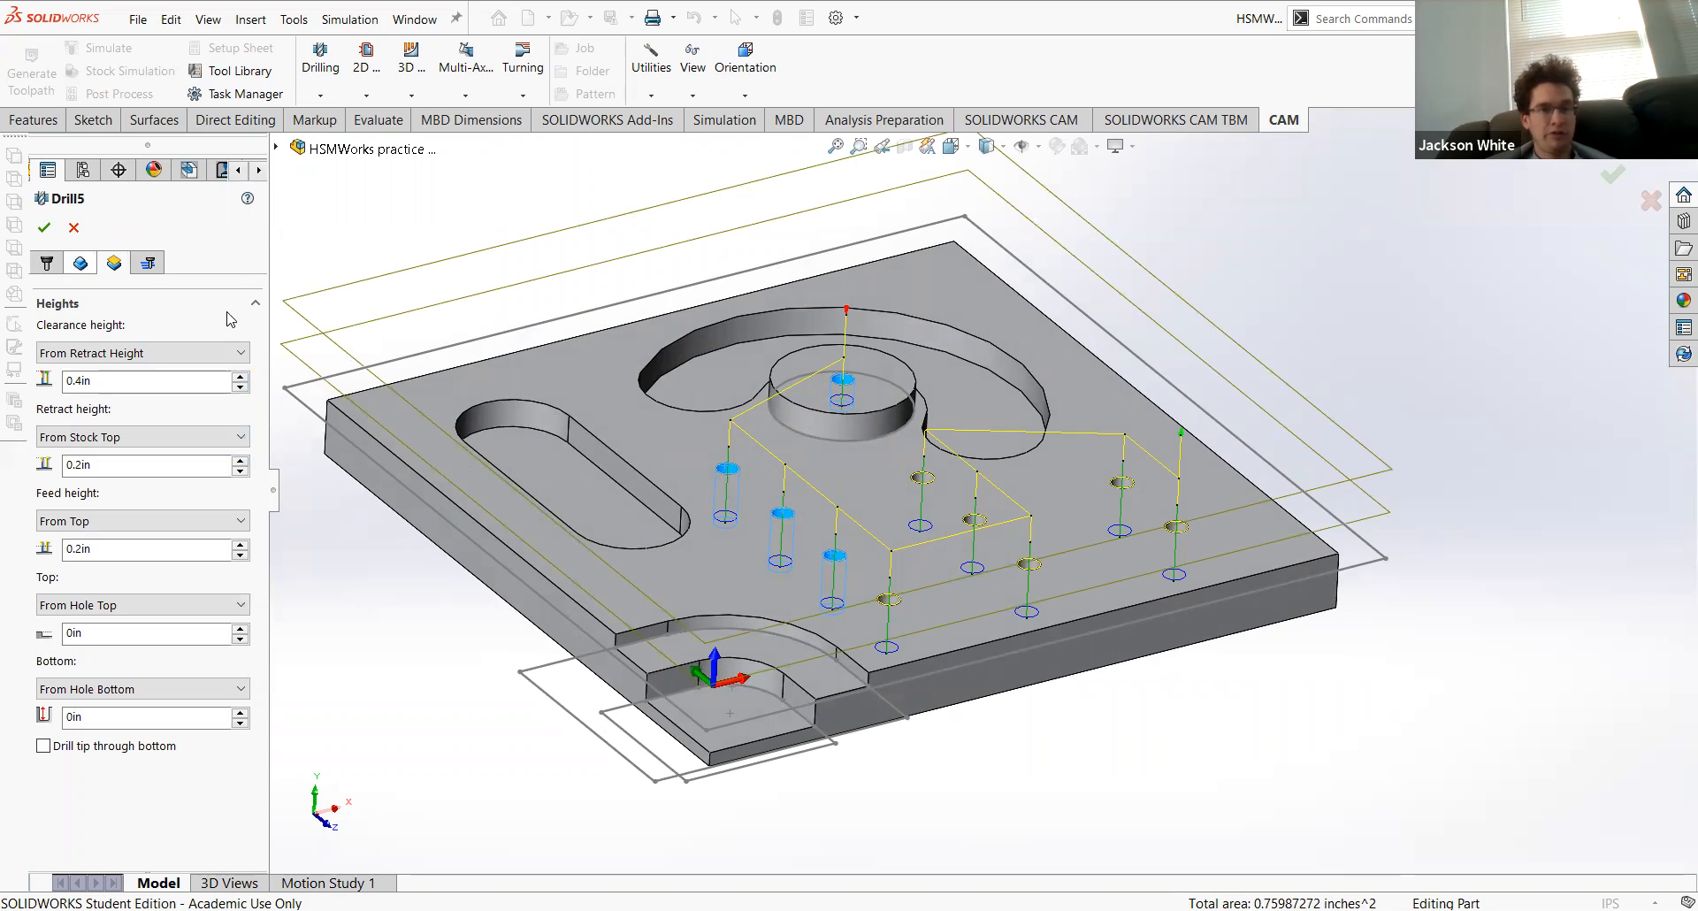
{"action": "middle_click_drag", "start_coordinate": [561, 376], "coordinate": [400, 341]}
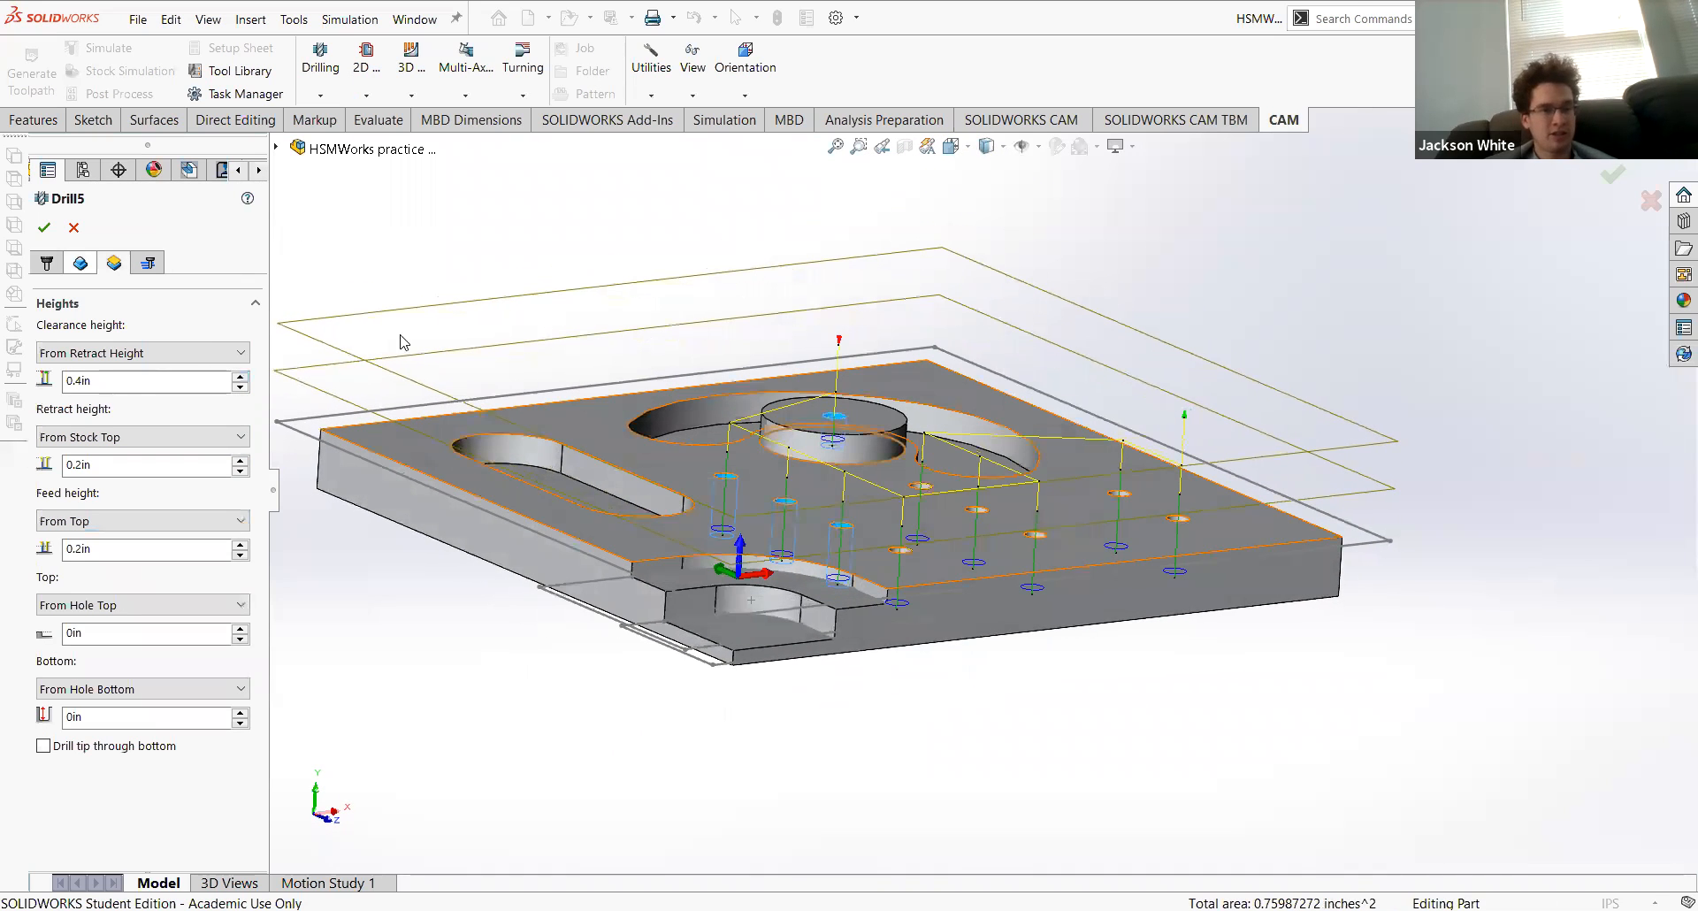
{"action": "left_click", "coordinate": [115, 354]}
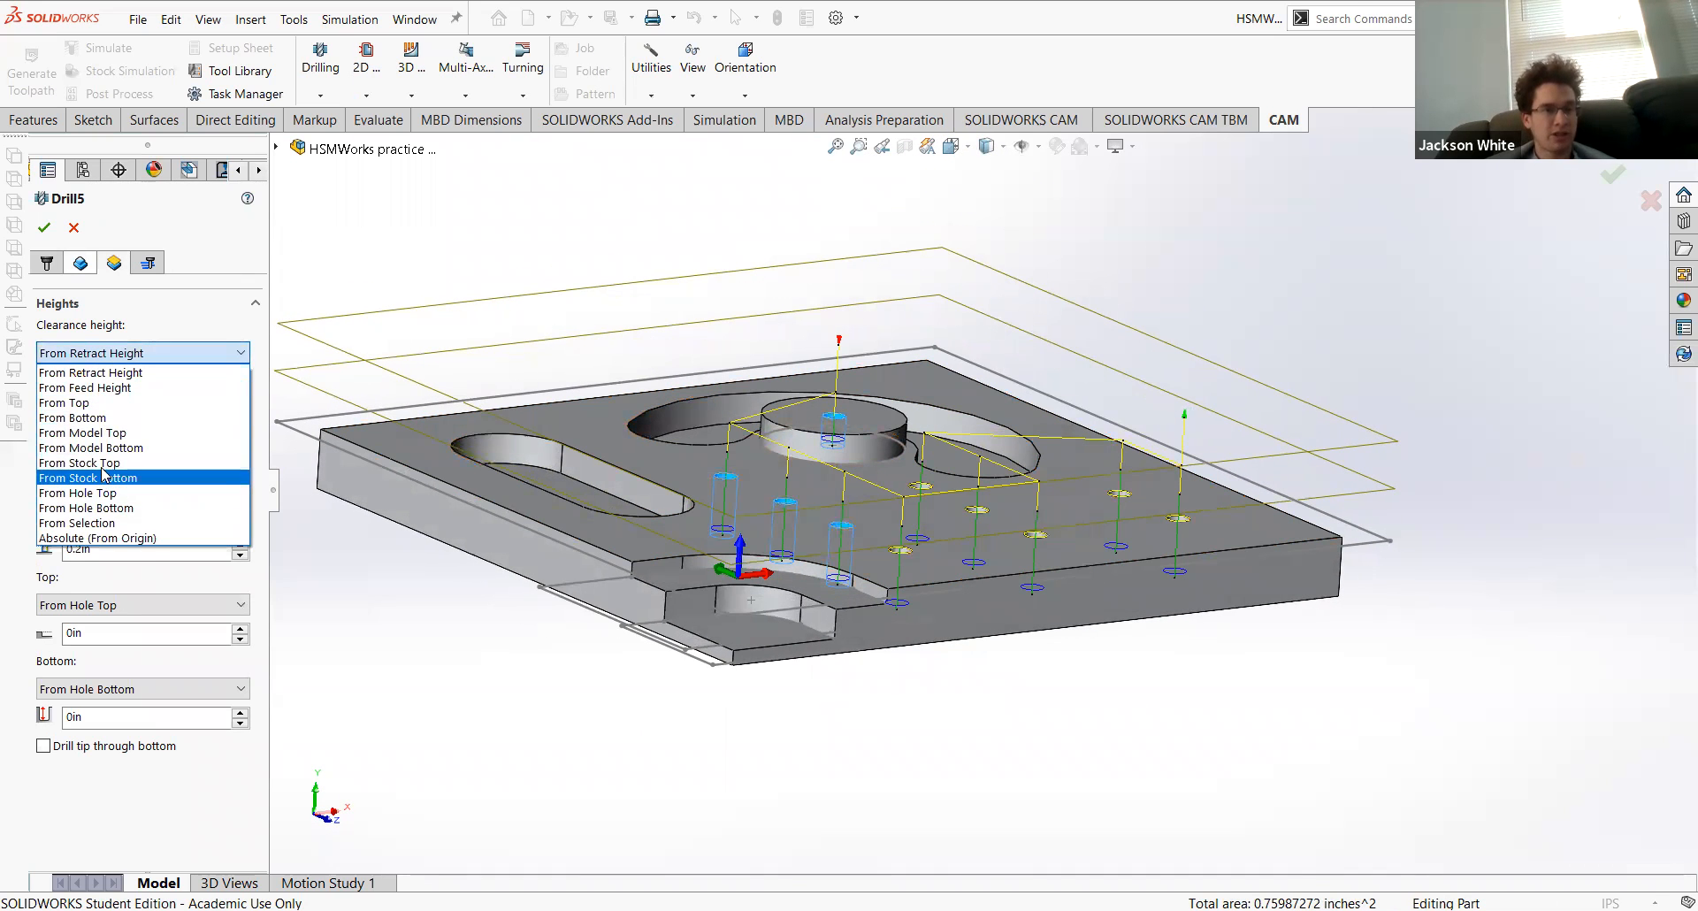
{"action": "left_click", "coordinate": [89, 463]}
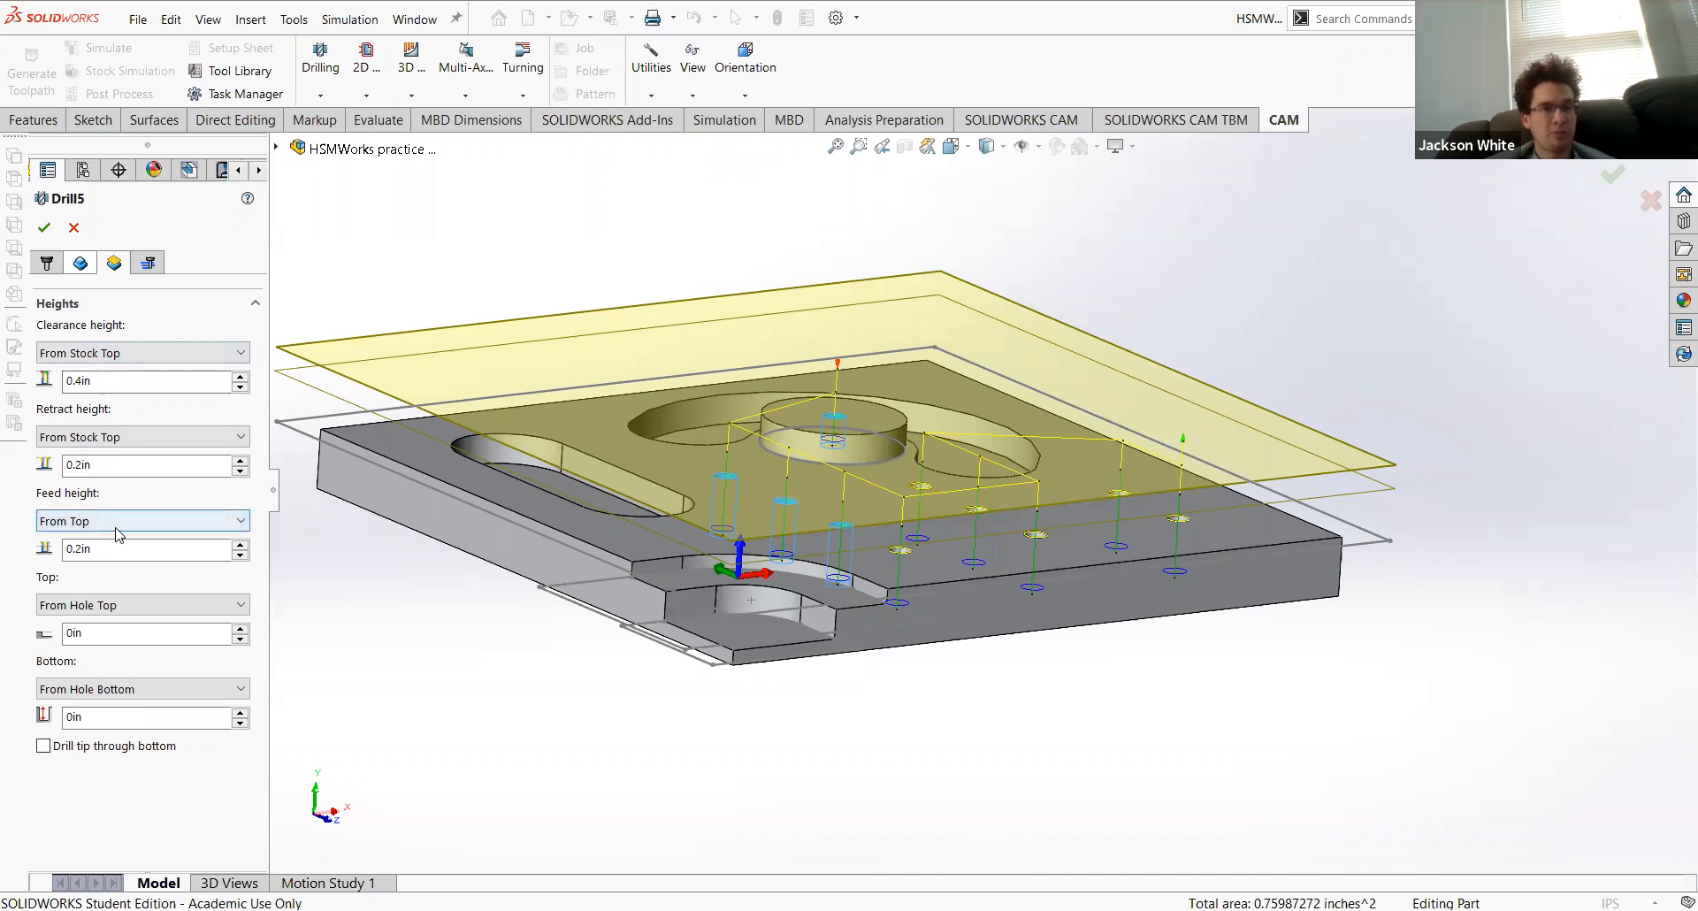
Step: Set the drilling top height to From Stock Top and inspect the height planes from the side
{"action": "mouse_move", "coordinate": [109, 528]}
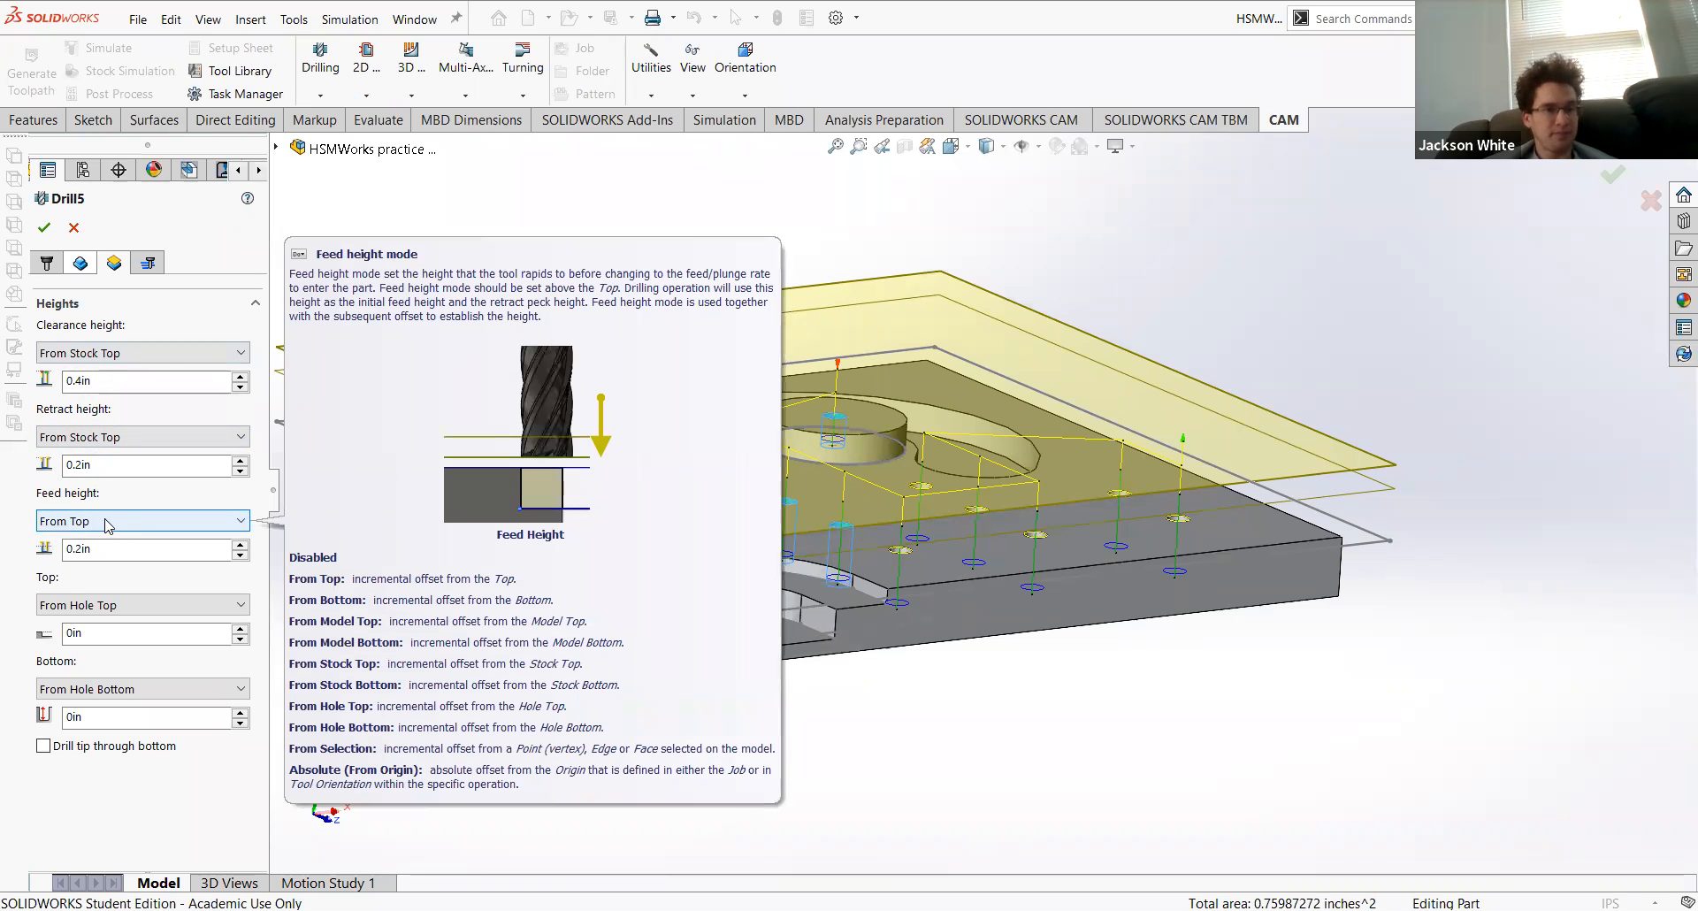
{"action": "left_click", "coordinate": [90, 611]}
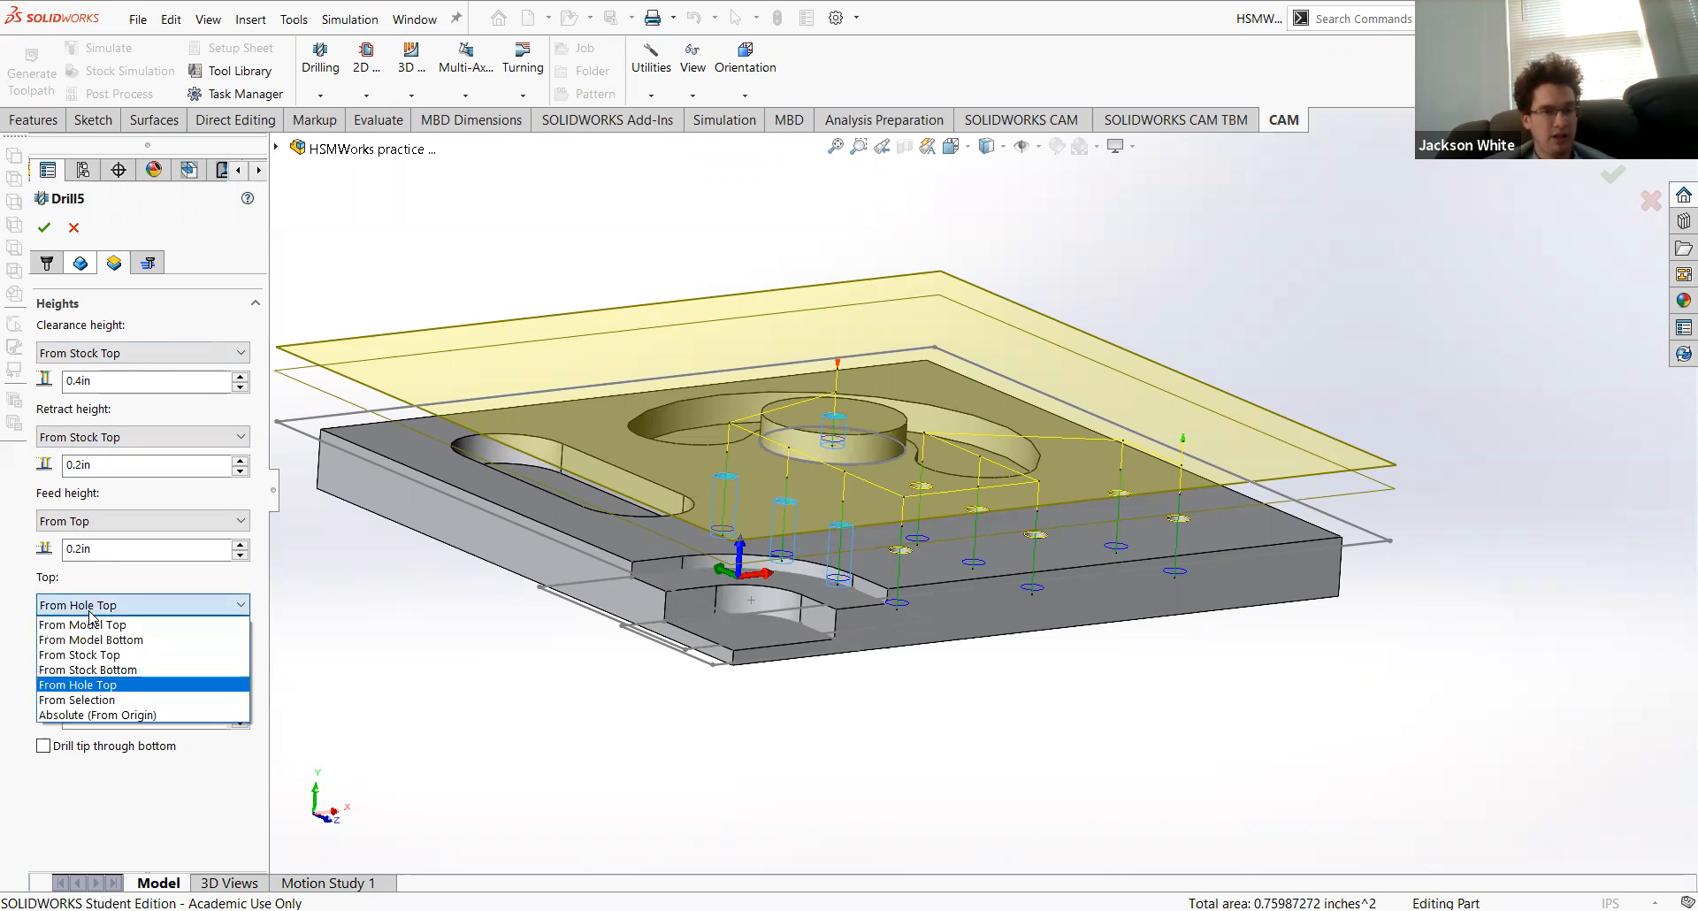
{"action": "left_click", "coordinate": [100, 660]}
{"action": "middle_click_drag", "start_coordinate": [516, 386], "coordinate": [521, 411]}
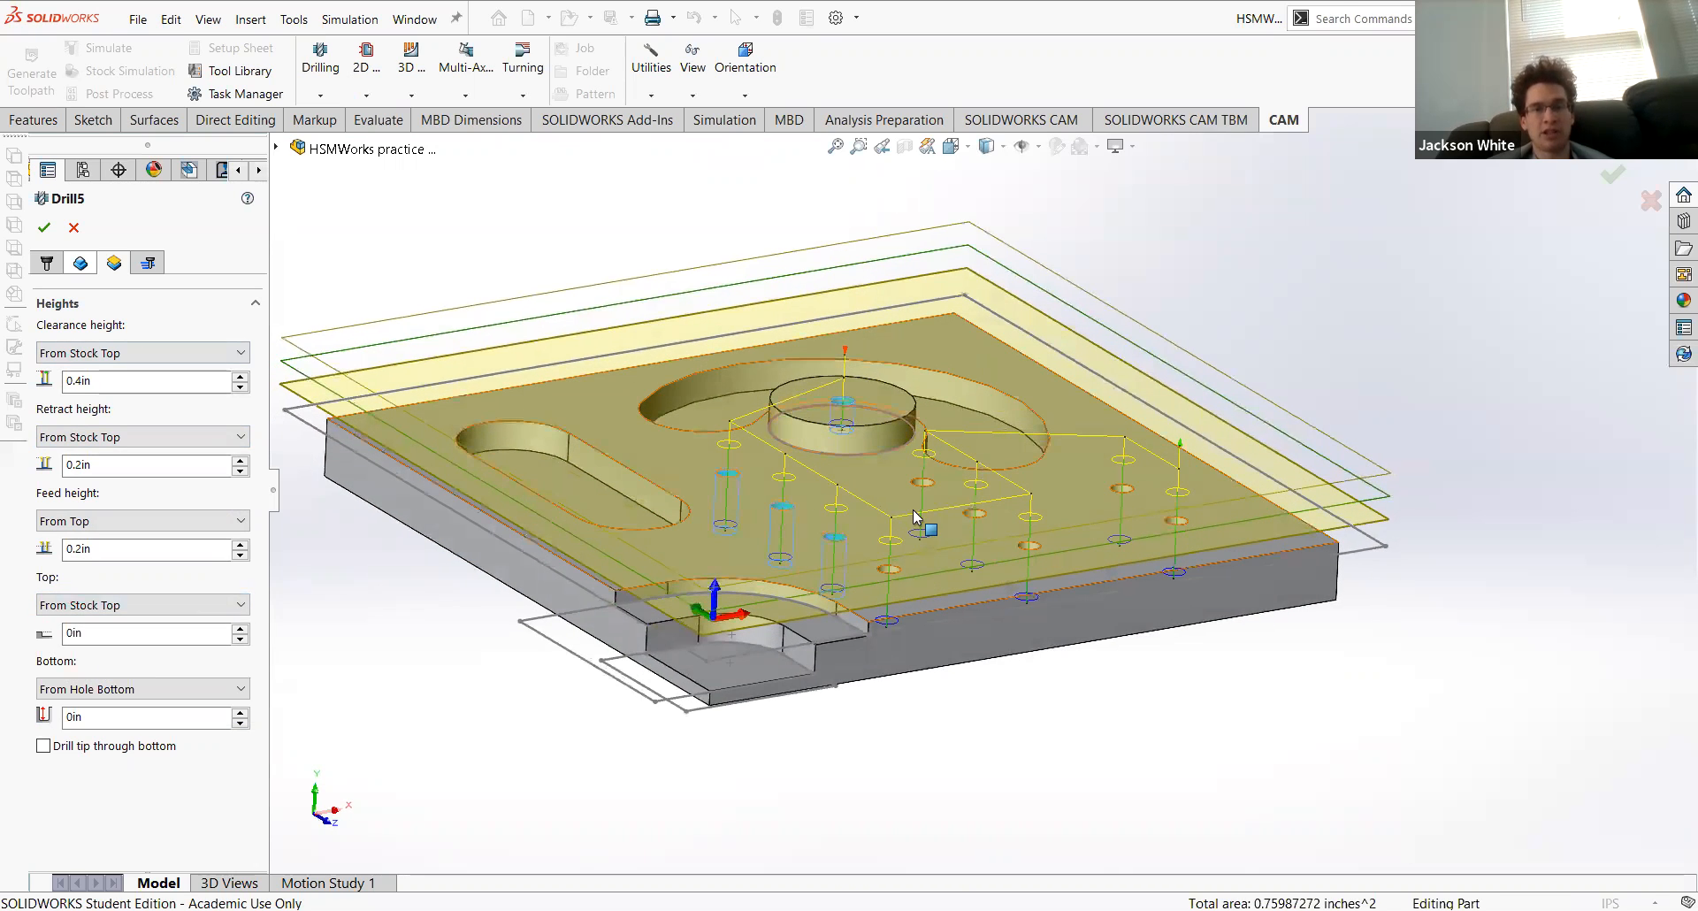
{"action": "middle_click_drag", "start_coordinate": [916, 518], "coordinate": [837, 506]}
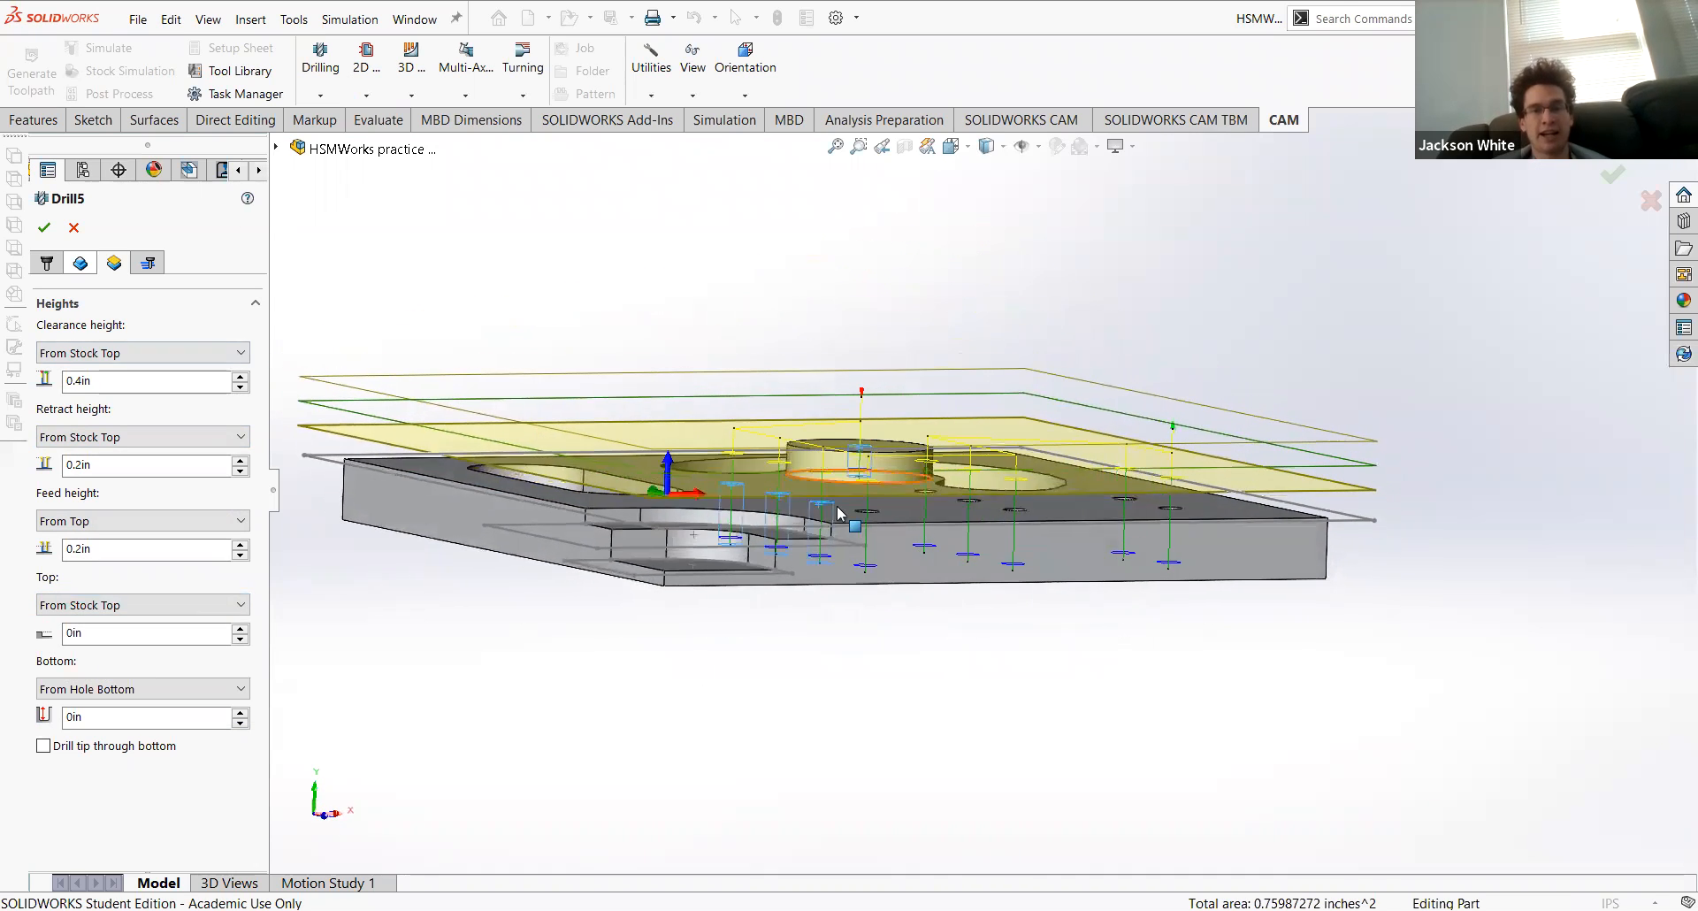
{"action": "middle_click_drag", "start_coordinate": [690, 348], "coordinate": [822, 461]}
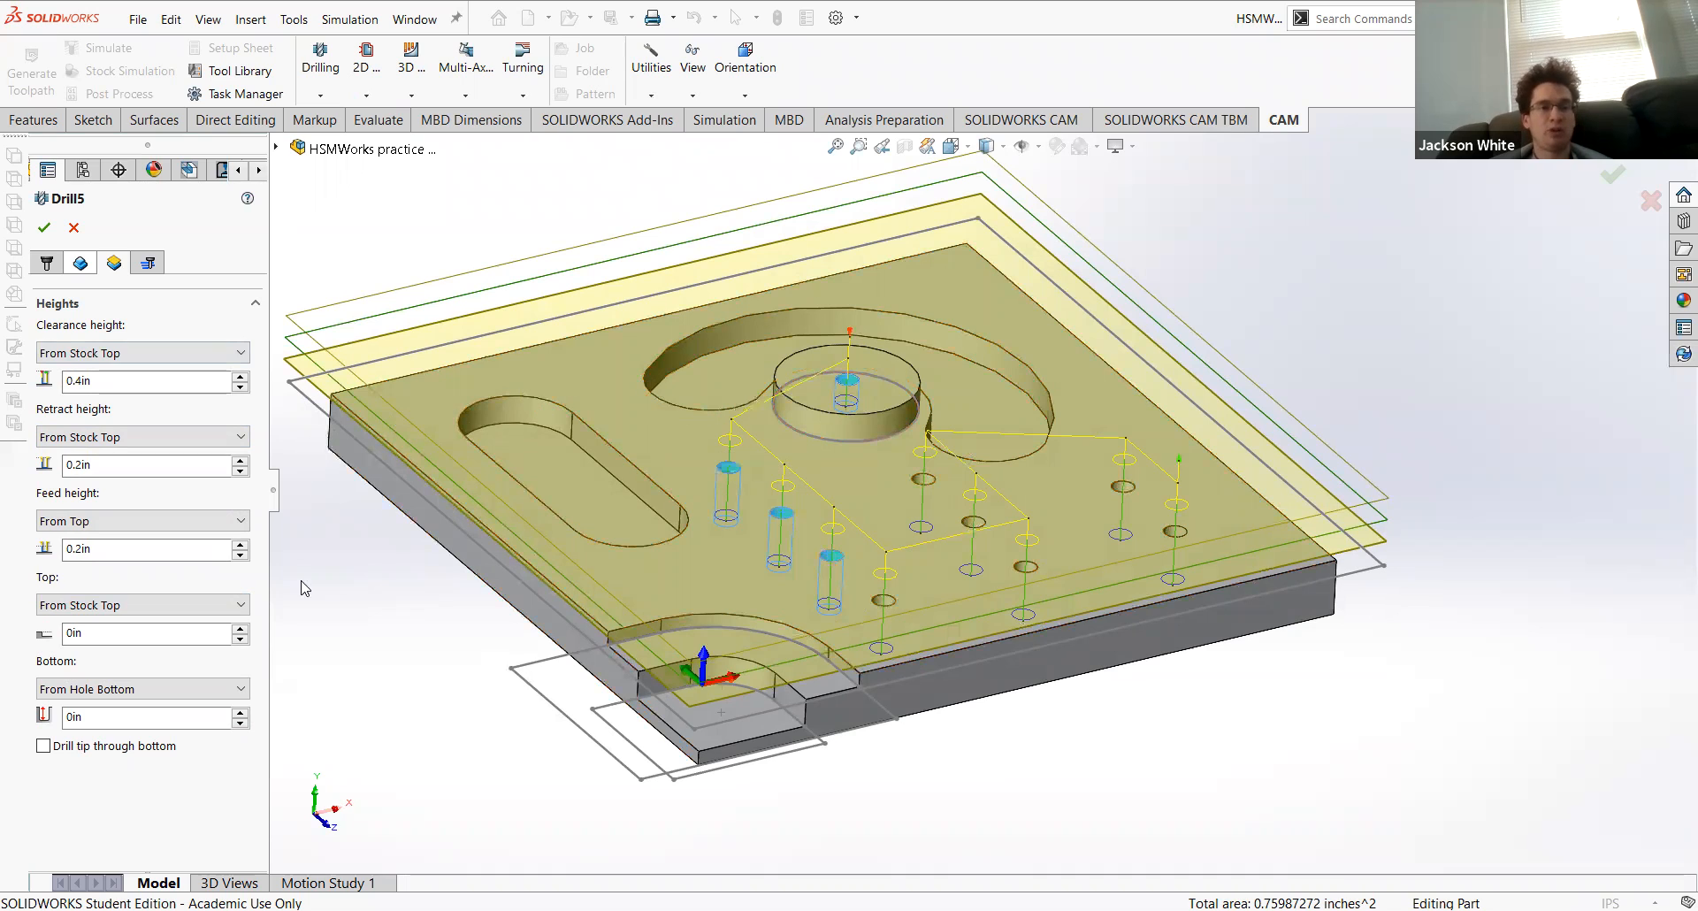
Step: Set the drilling bottom height to From Stock Top with an offset of -0.75 in
{"action": "mouse_move", "coordinate": [107, 615]}
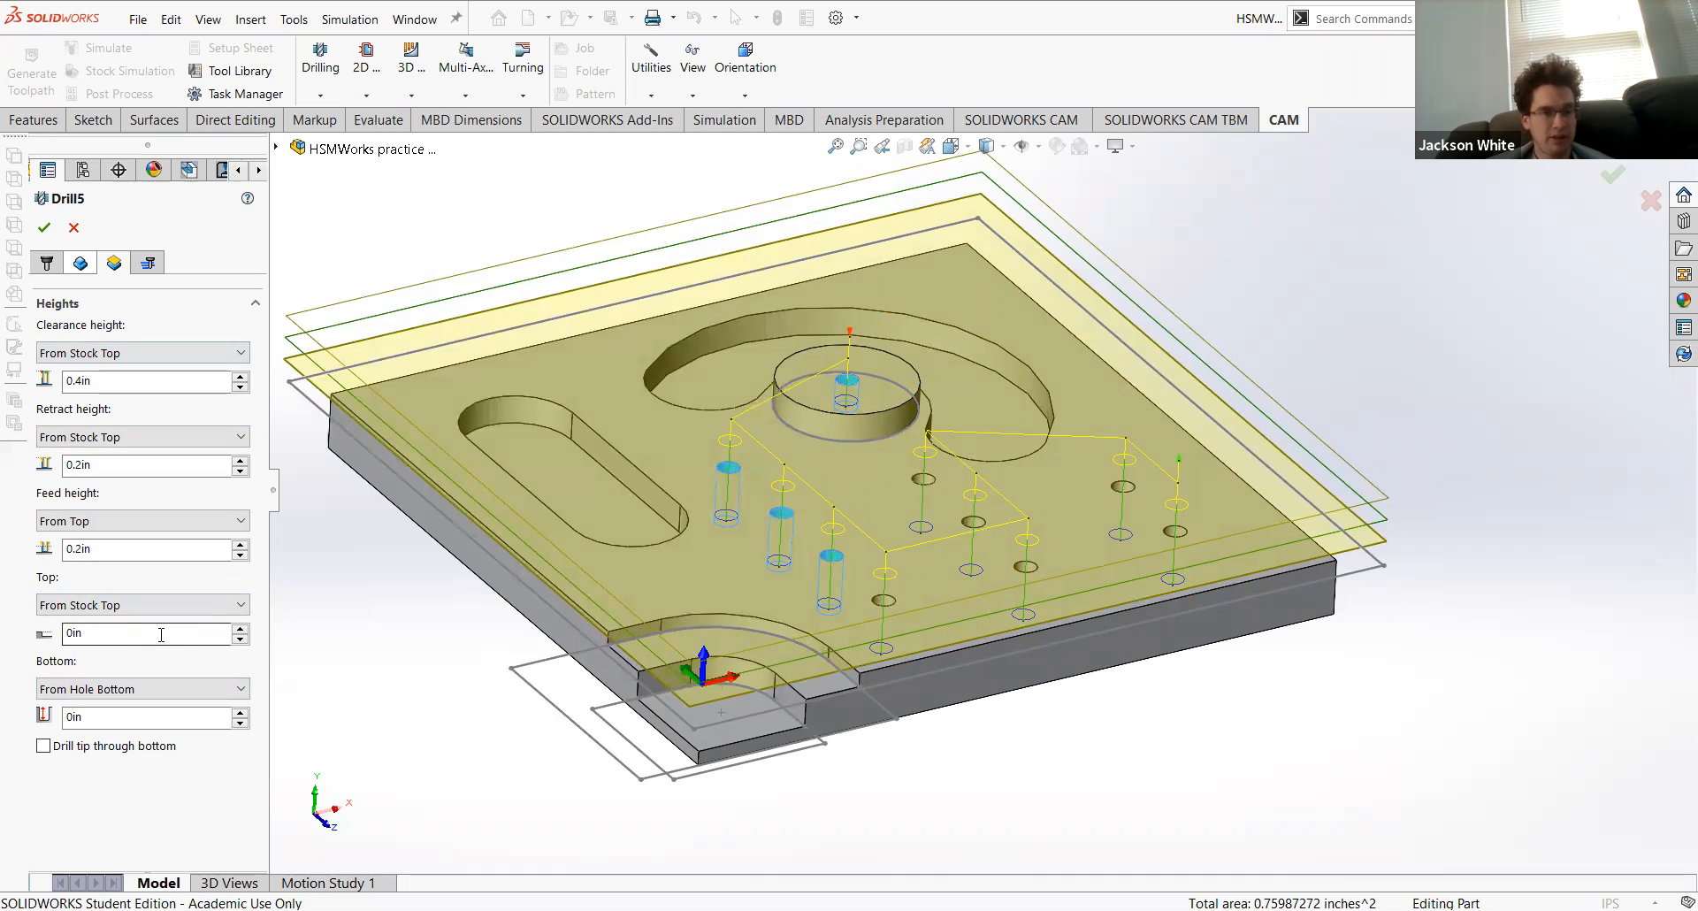
{"action": "left_click", "coordinate": [104, 692]}
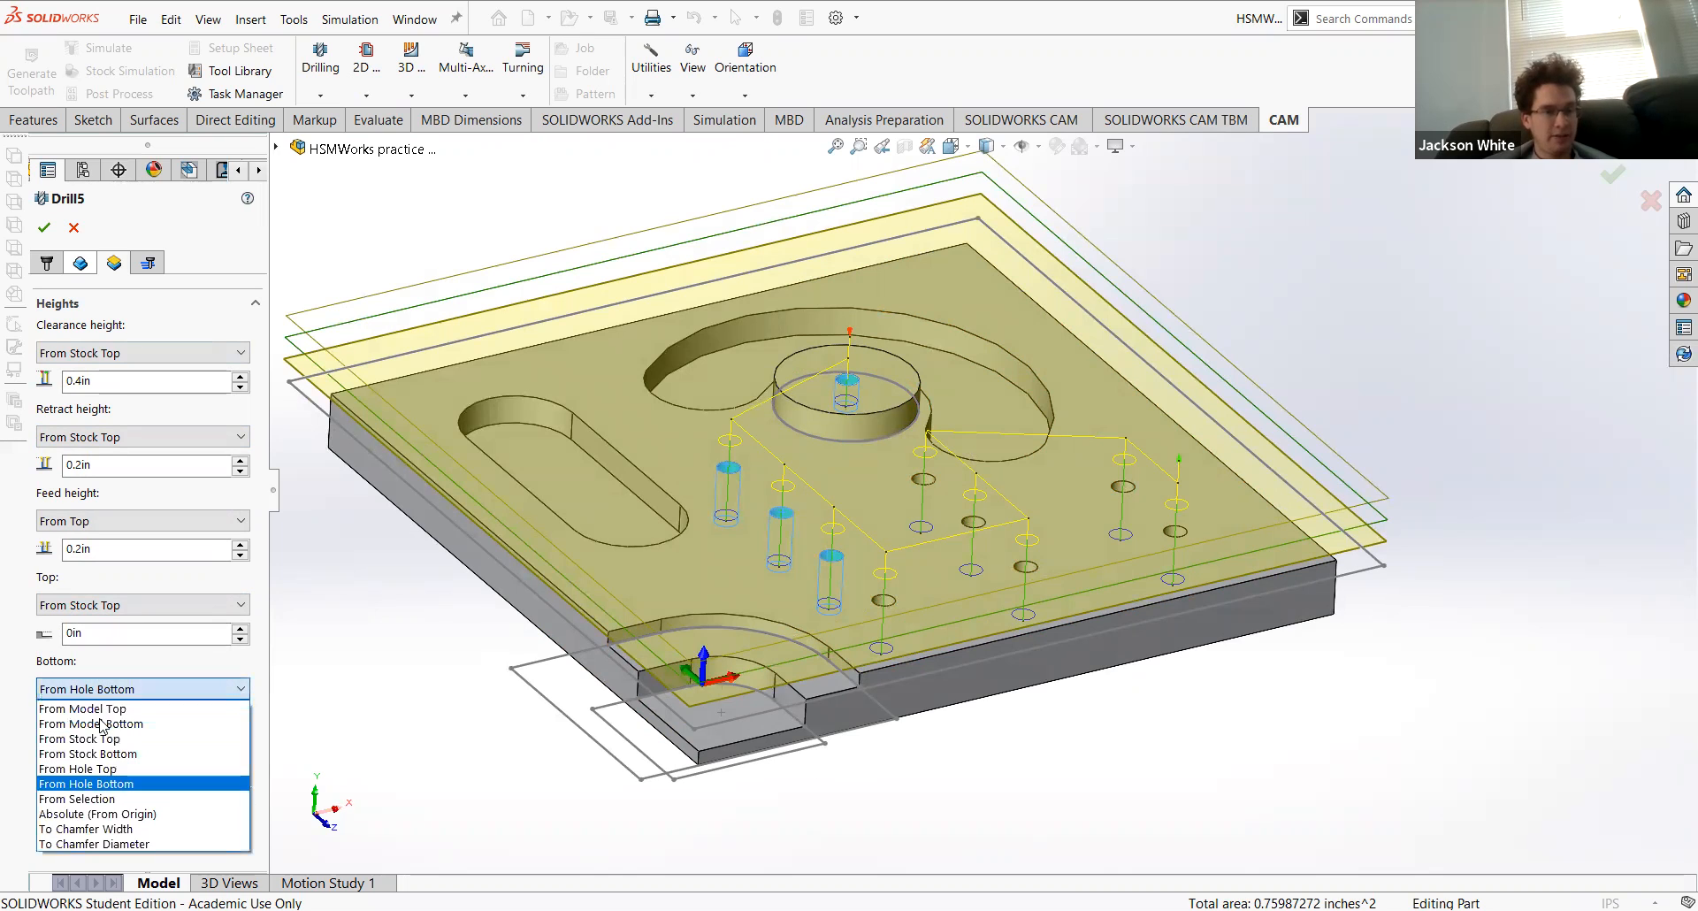
{"action": "left_click", "coordinate": [80, 738]}
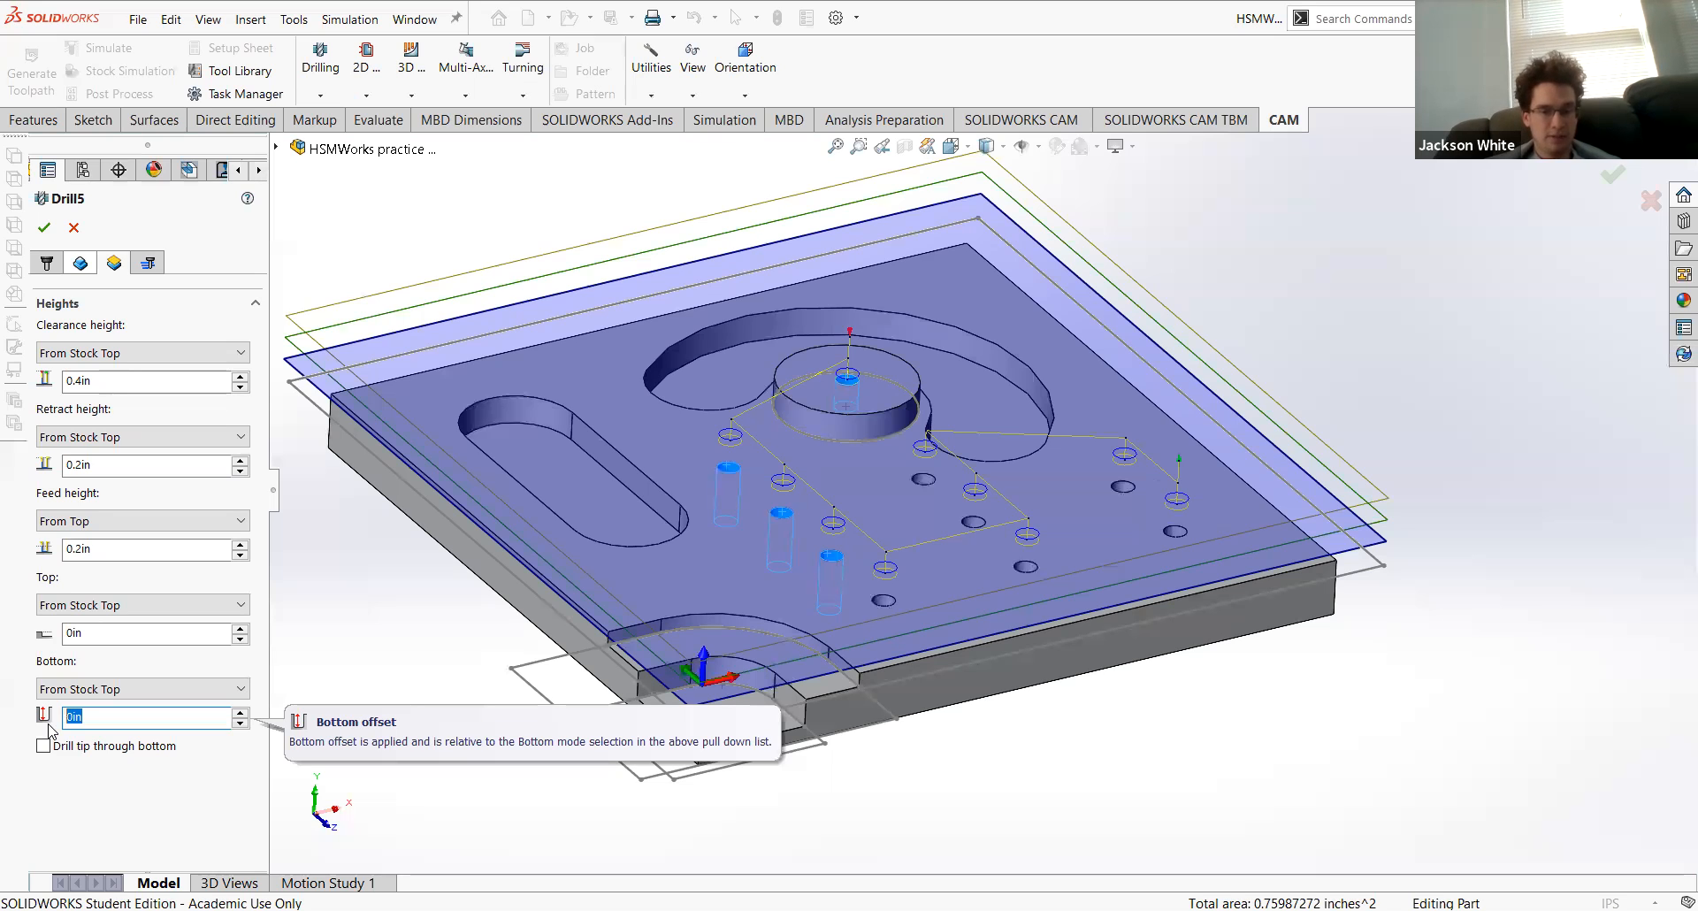
{"action": "type", "text": "-0.75"}
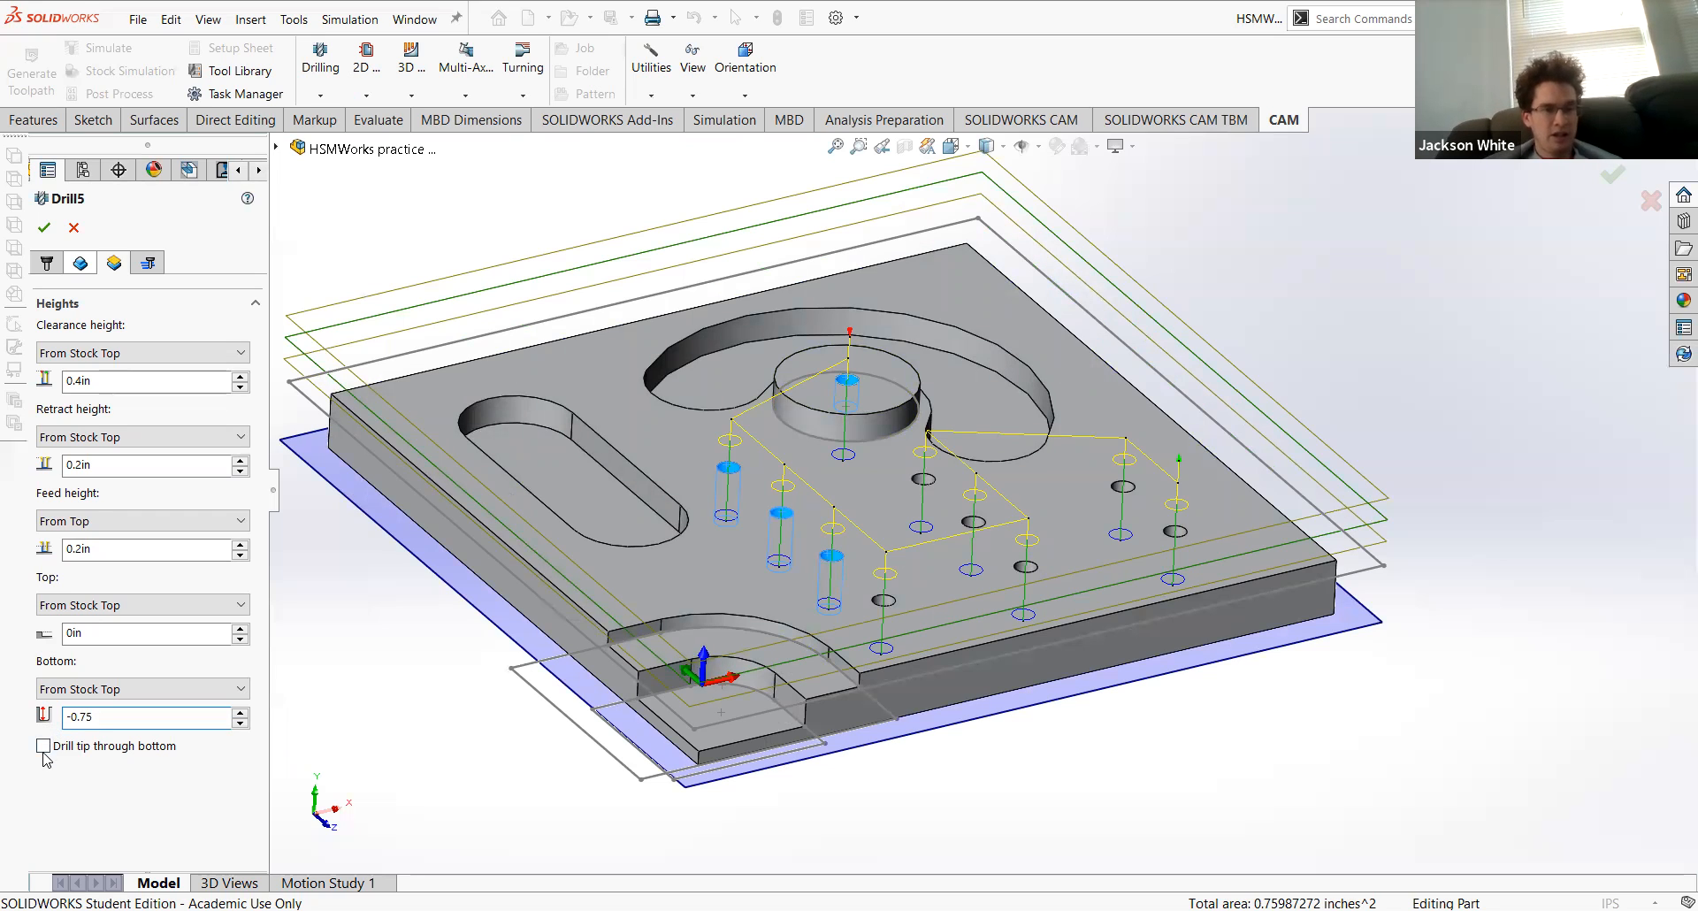
Step: Enable Drill tip through bottom with a break-through depth of 0.05 in
{"action": "left_click", "coordinate": [44, 746]}
{"action": "middle_click_drag", "start_coordinate": [428, 714], "coordinate": [419, 624]}
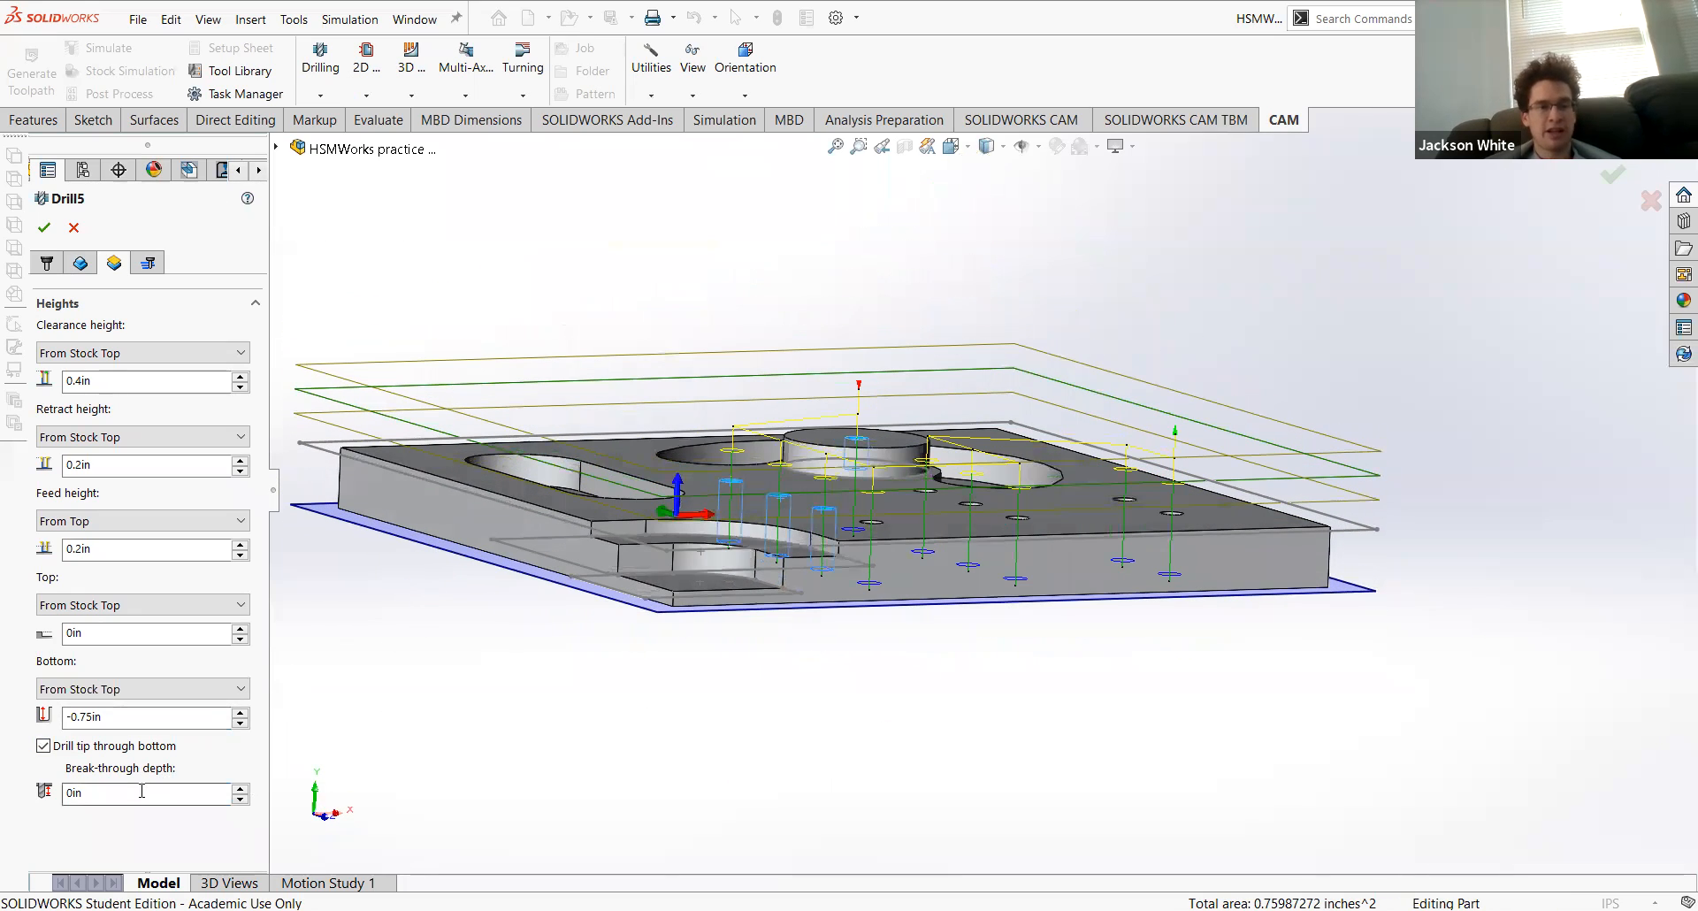
{"action": "left_click_drag", "start_coordinate": [110, 791], "coordinate": [50, 793]}
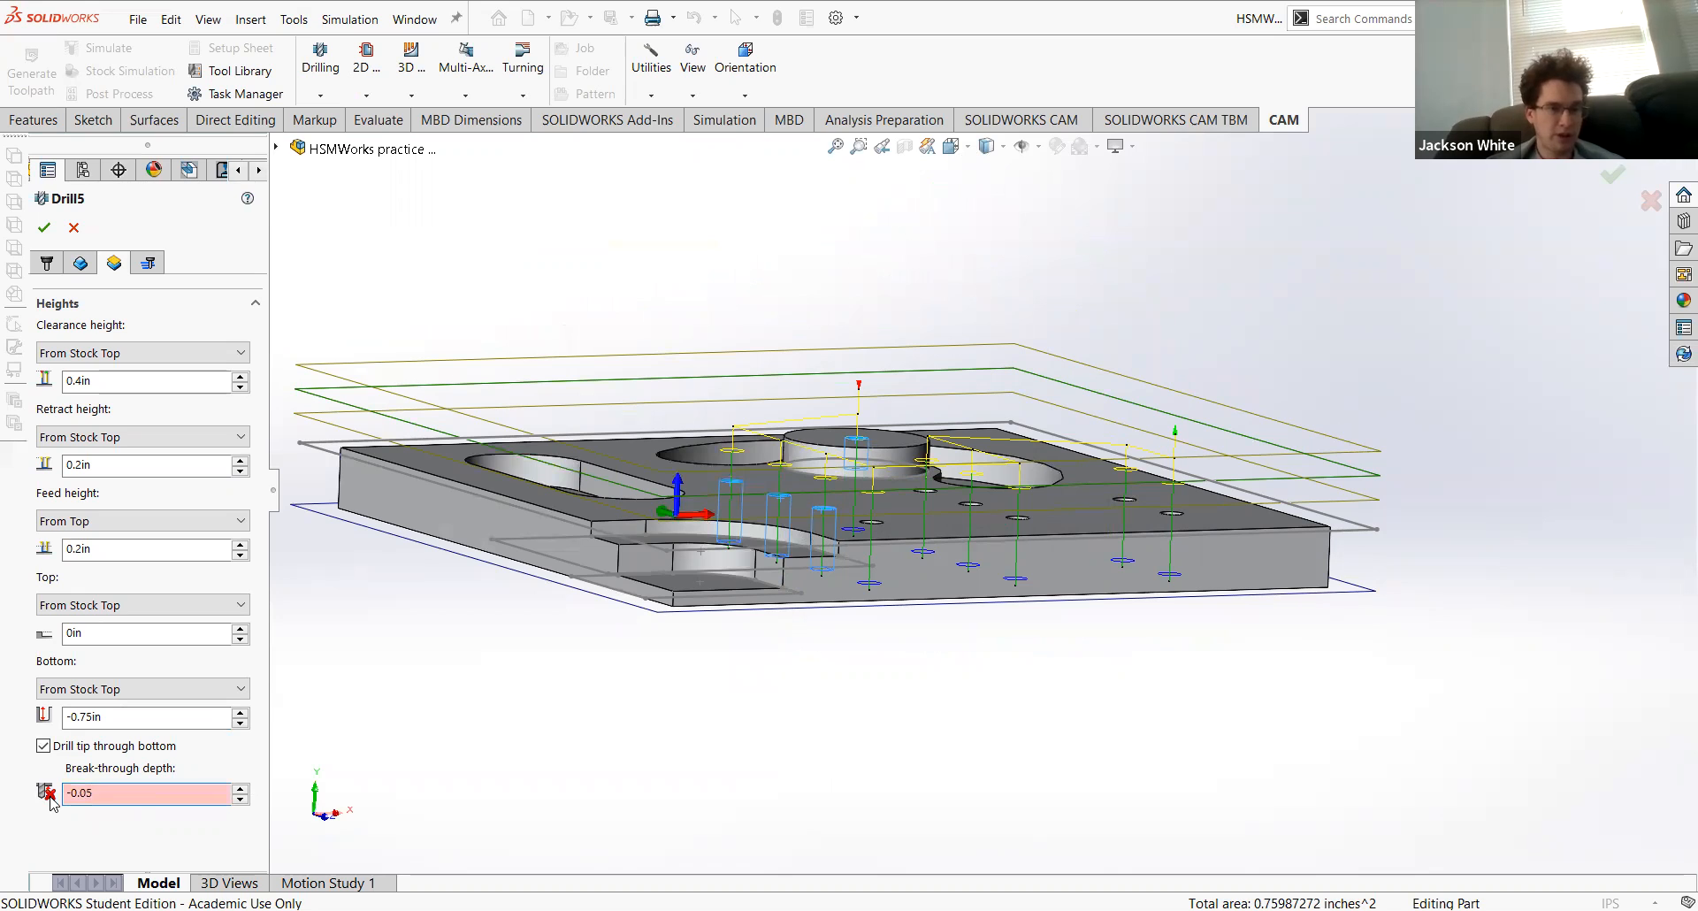
{"action": "type", "text": "05"}
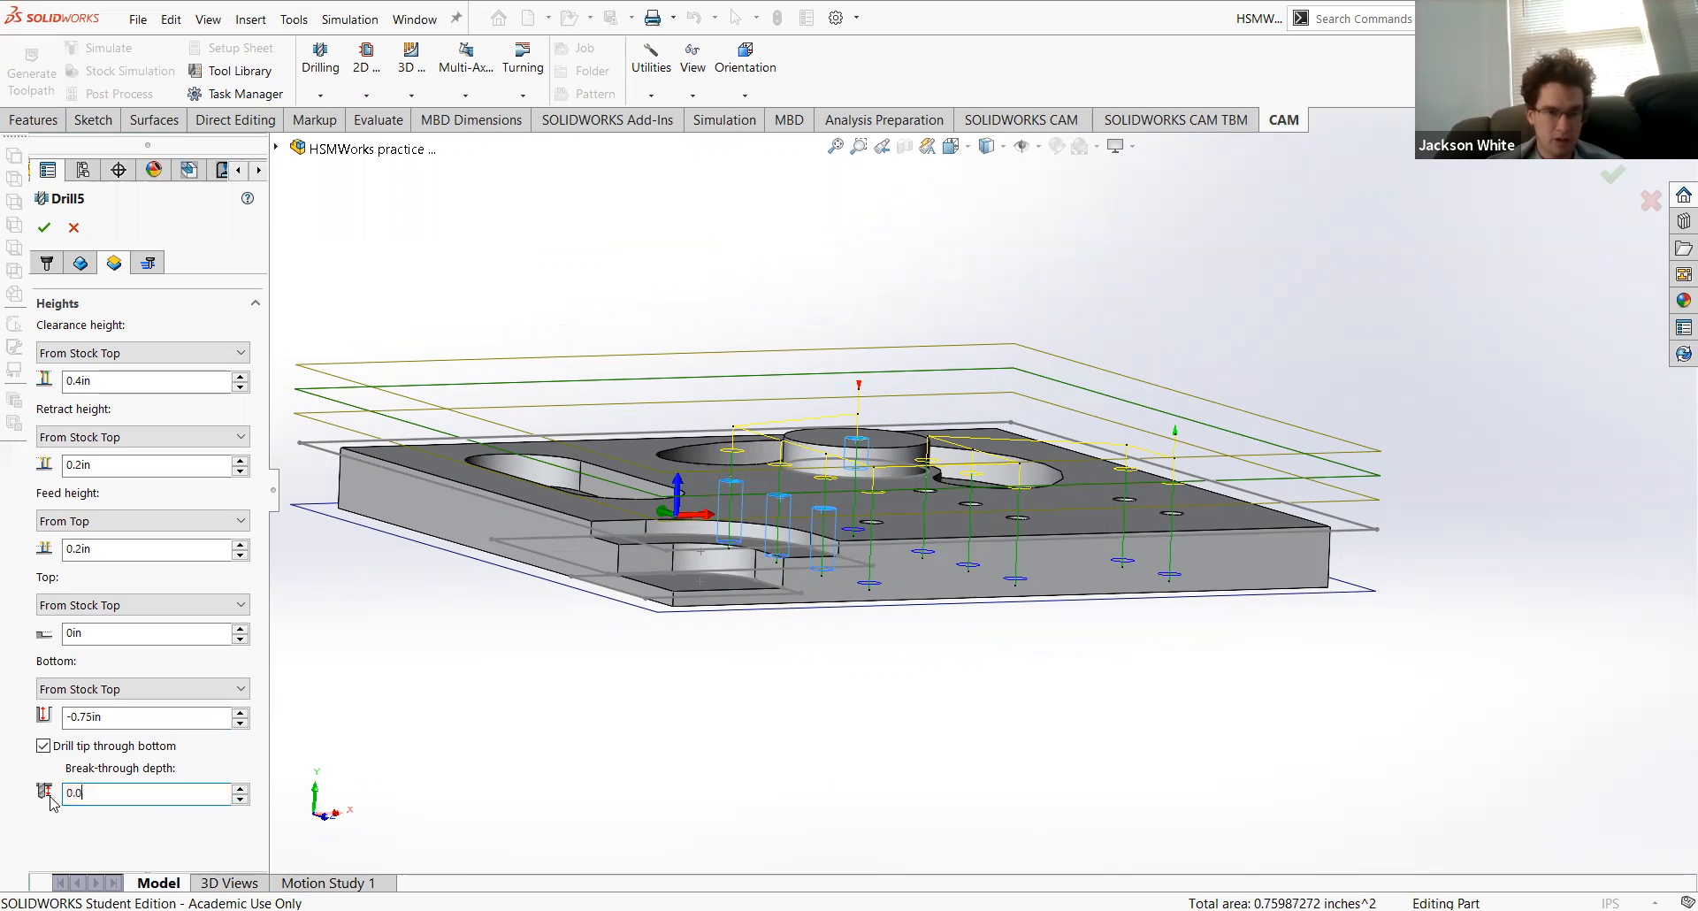
{"action": "left_click", "coordinate": [258, 759]}
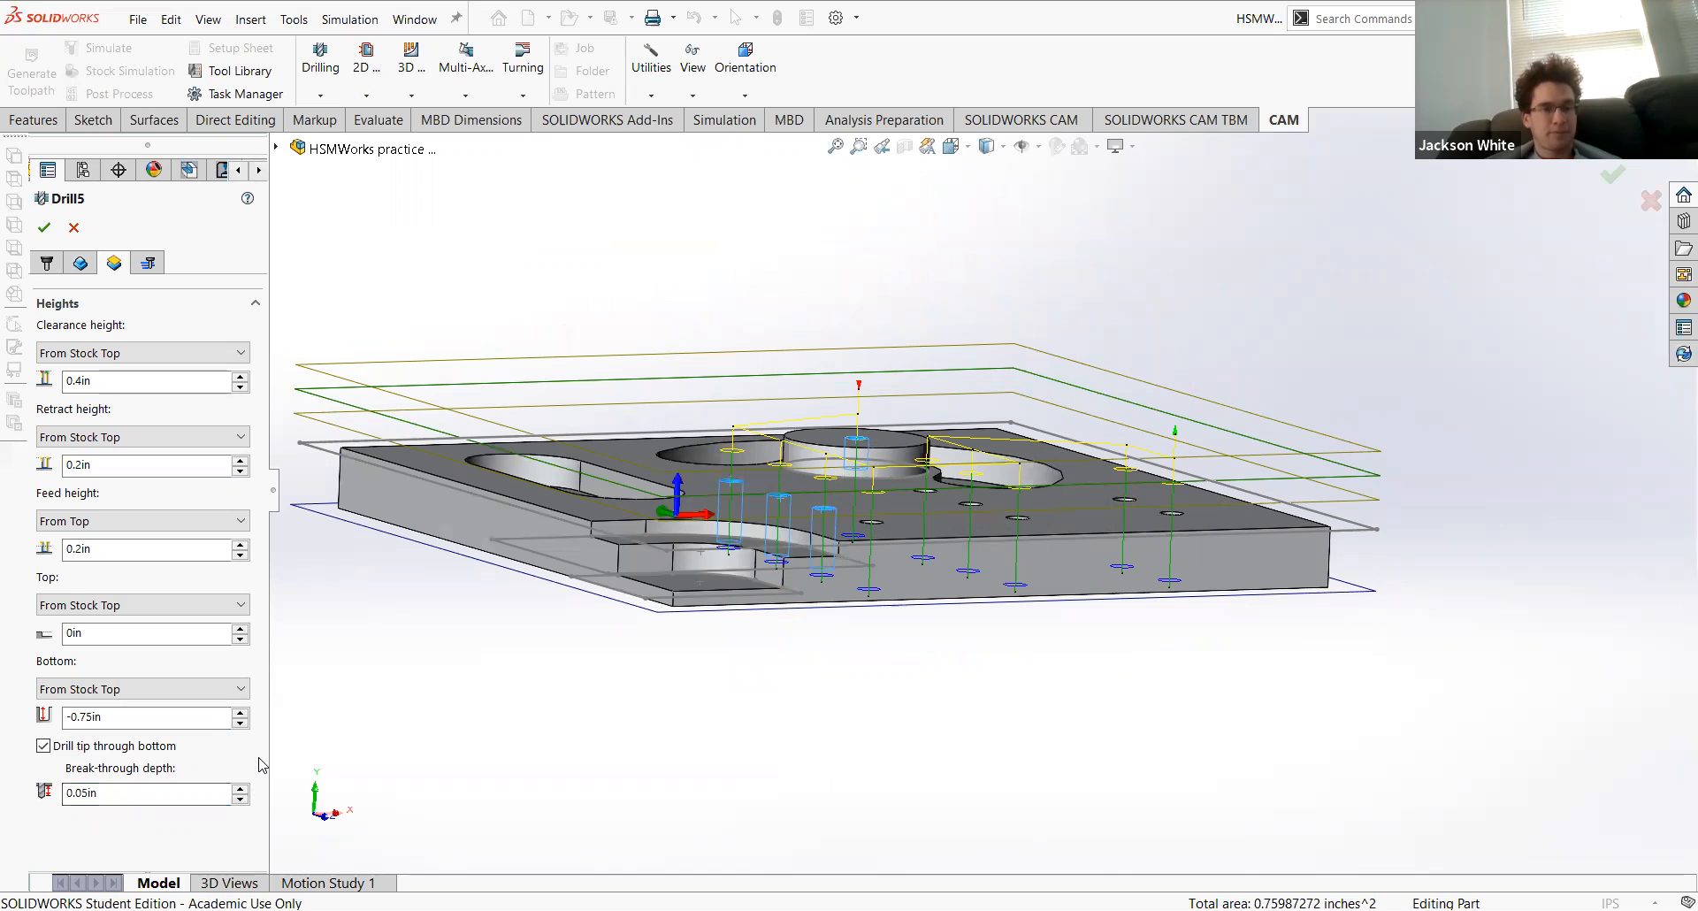
Step: Set the drilling cycle to Deep drilling - full retract with a 0.25 in pecking depth and accept the operation
{"action": "left_click", "coordinate": [149, 264]}
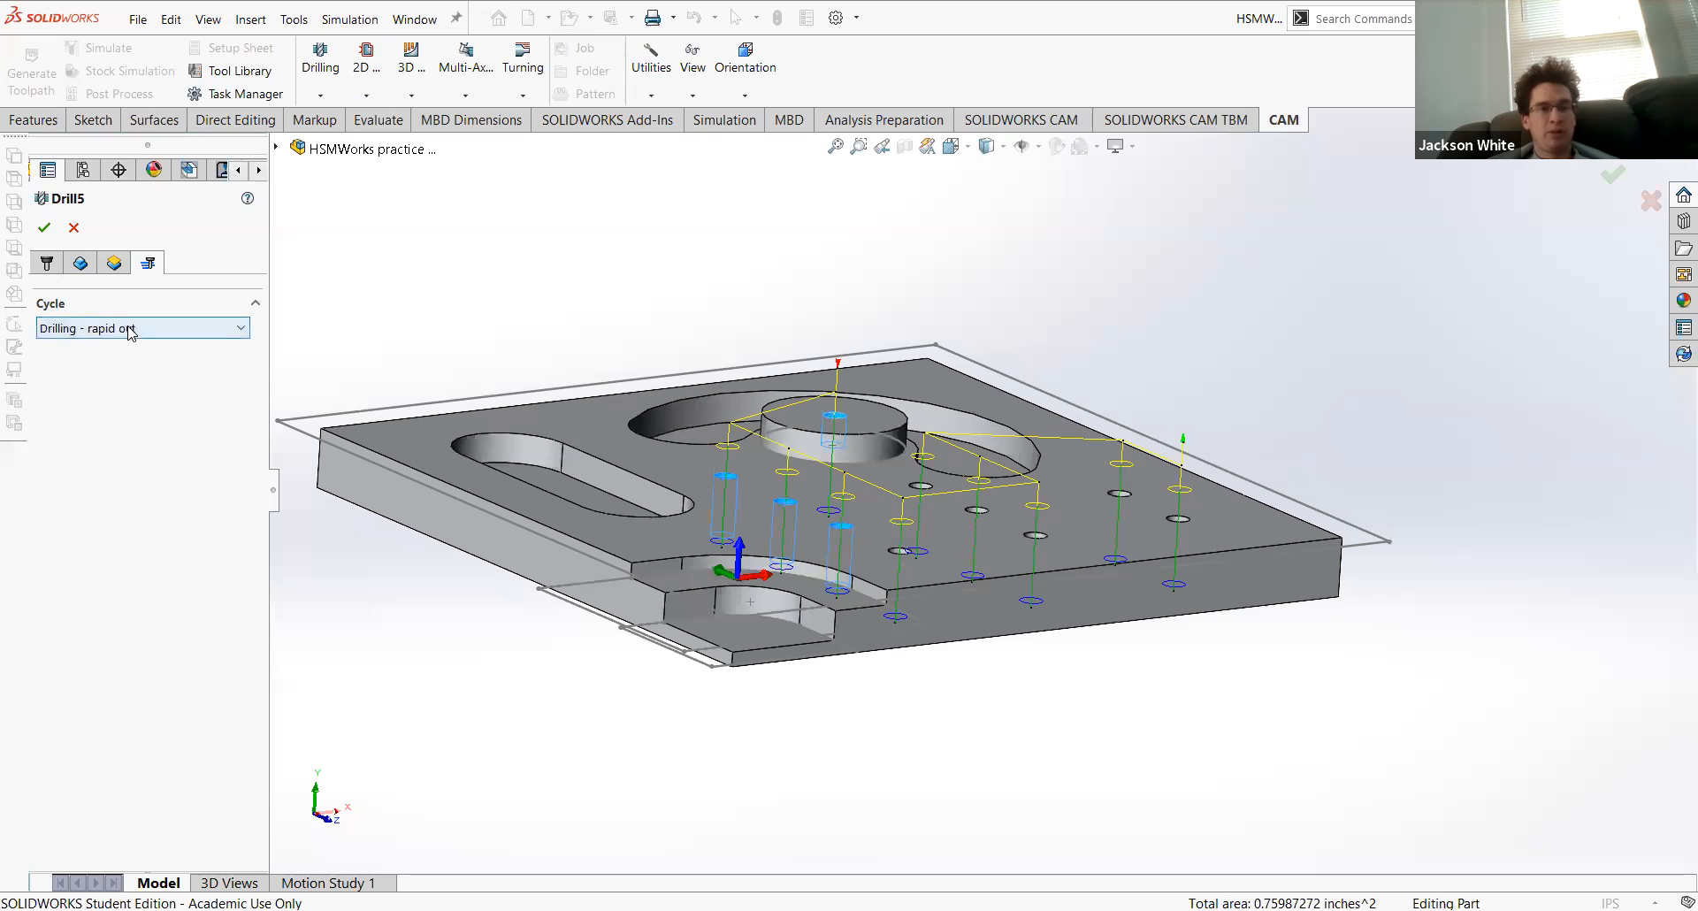
{"action": "left_click", "coordinate": [128, 329]}
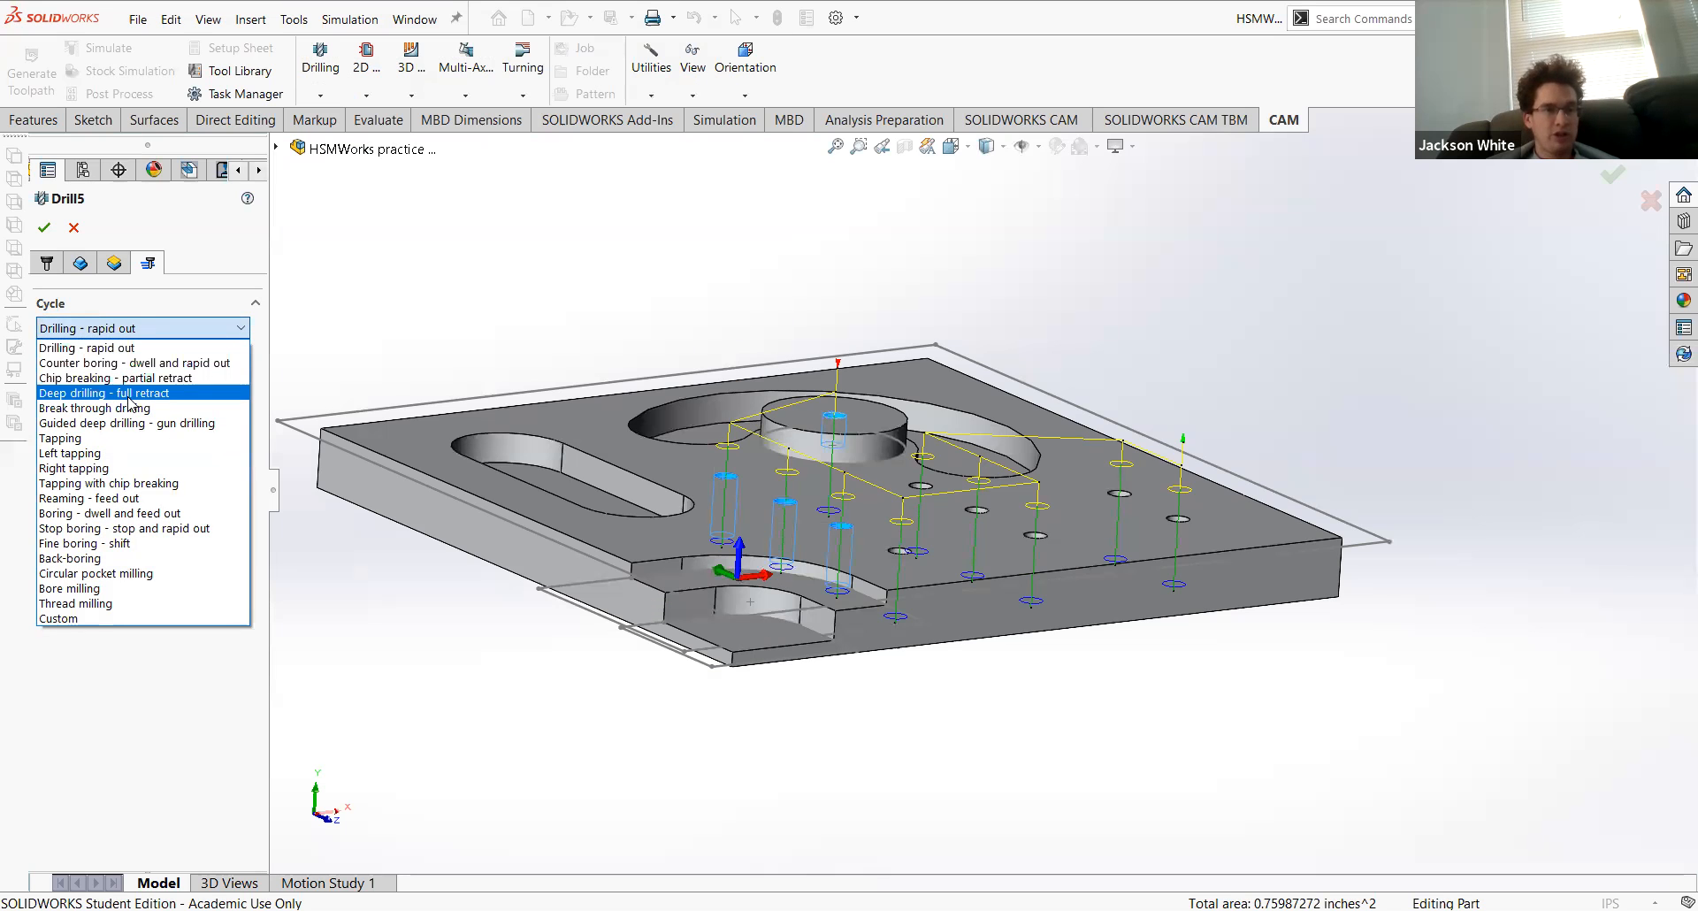
{"action": "left_click", "coordinate": [128, 395]}
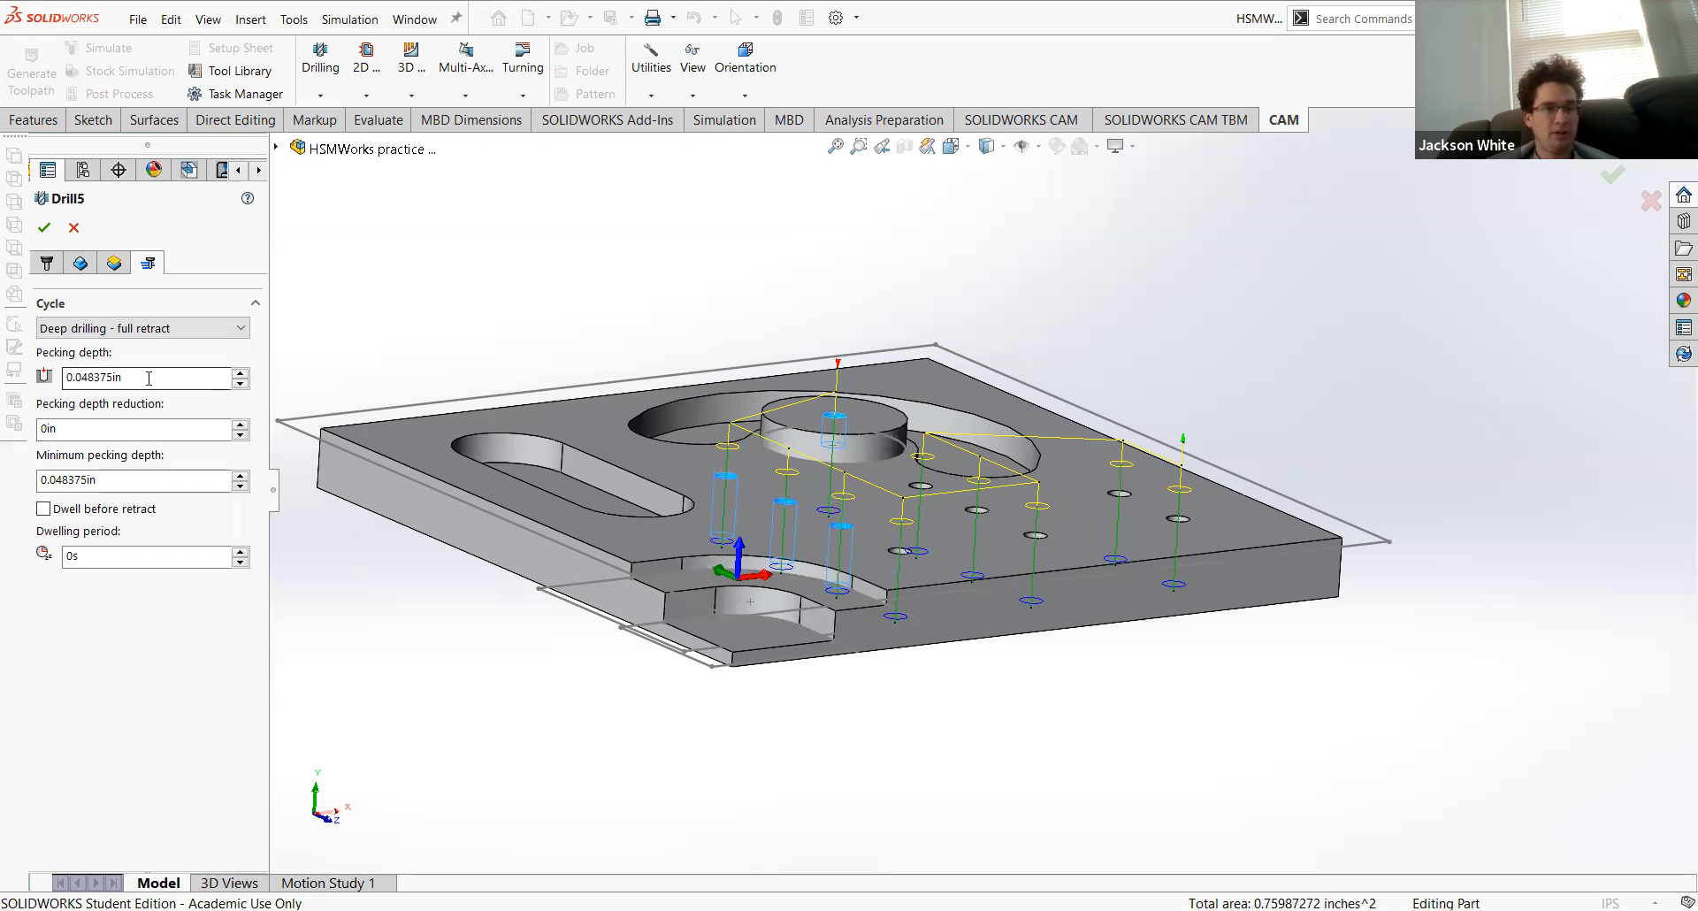
{"action": "left_click_drag", "start_coordinate": [128, 377], "coordinate": [64, 377]}
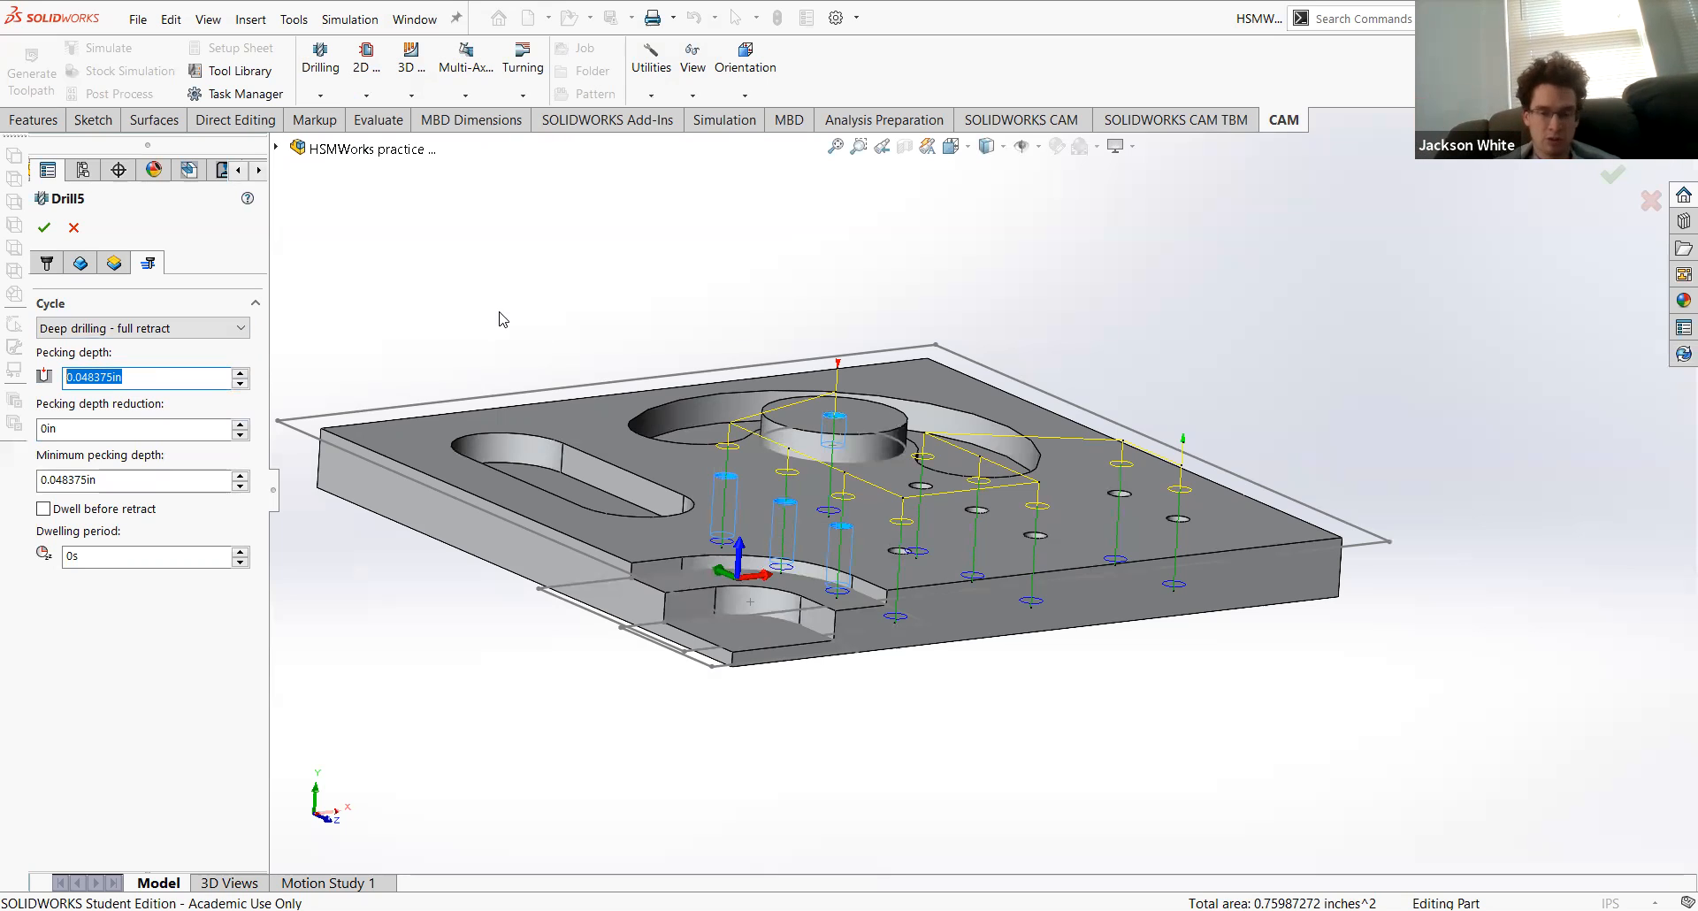
{"action": "type", "text": "0."}
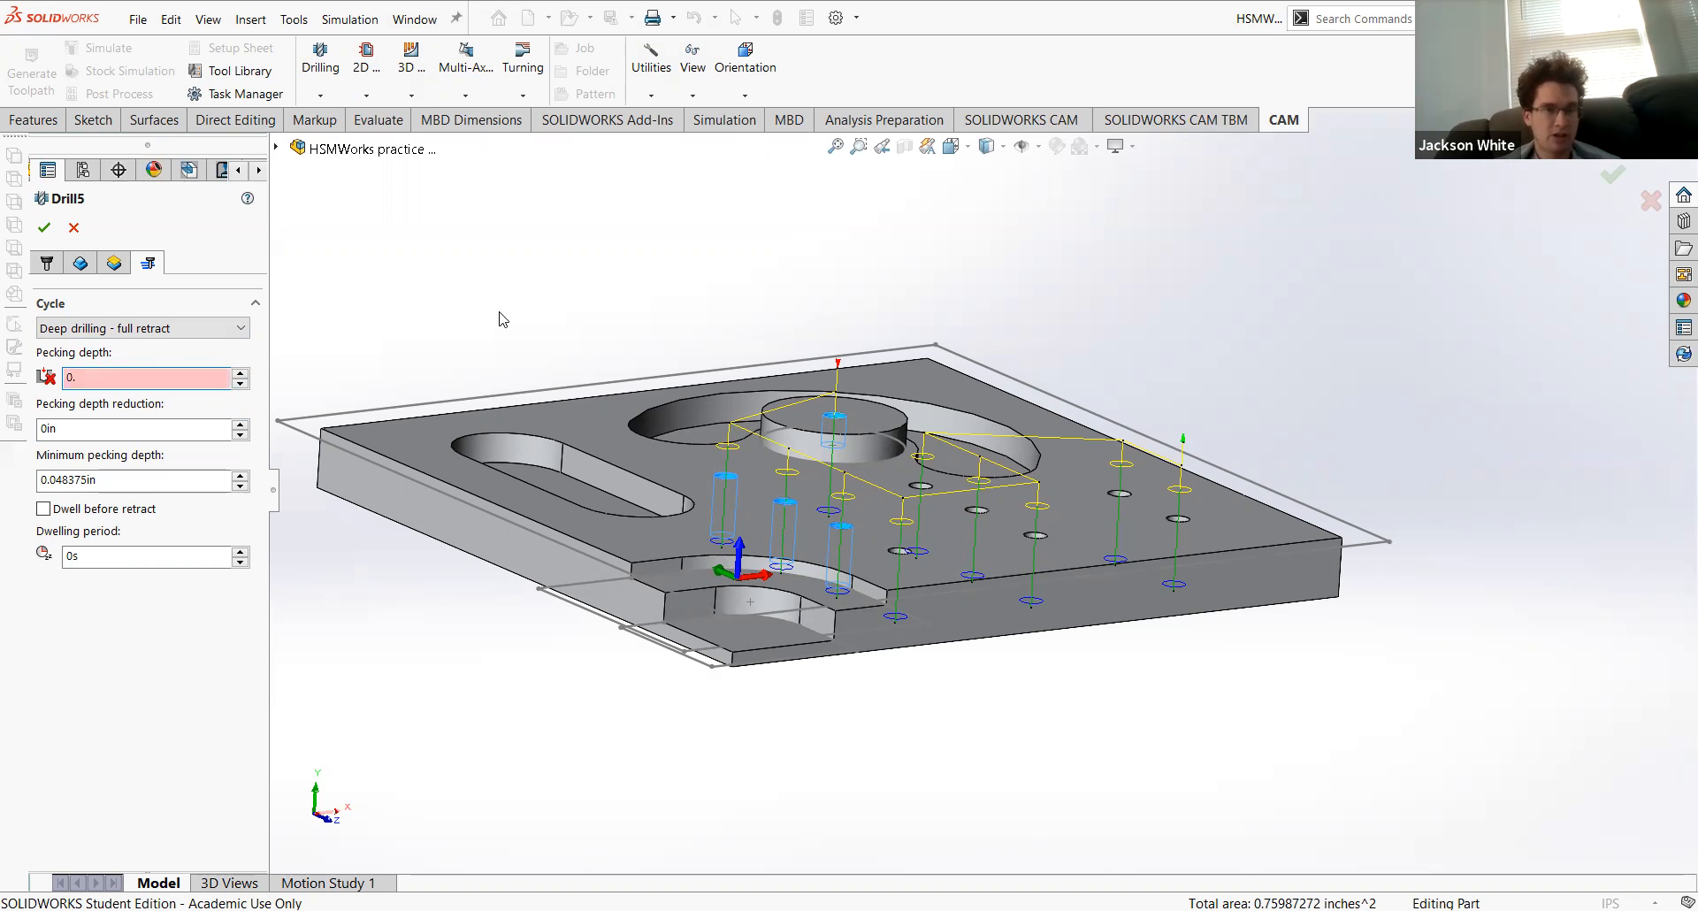
{"action": "type", "text": "25"}
{"action": "key", "text": "Return"}
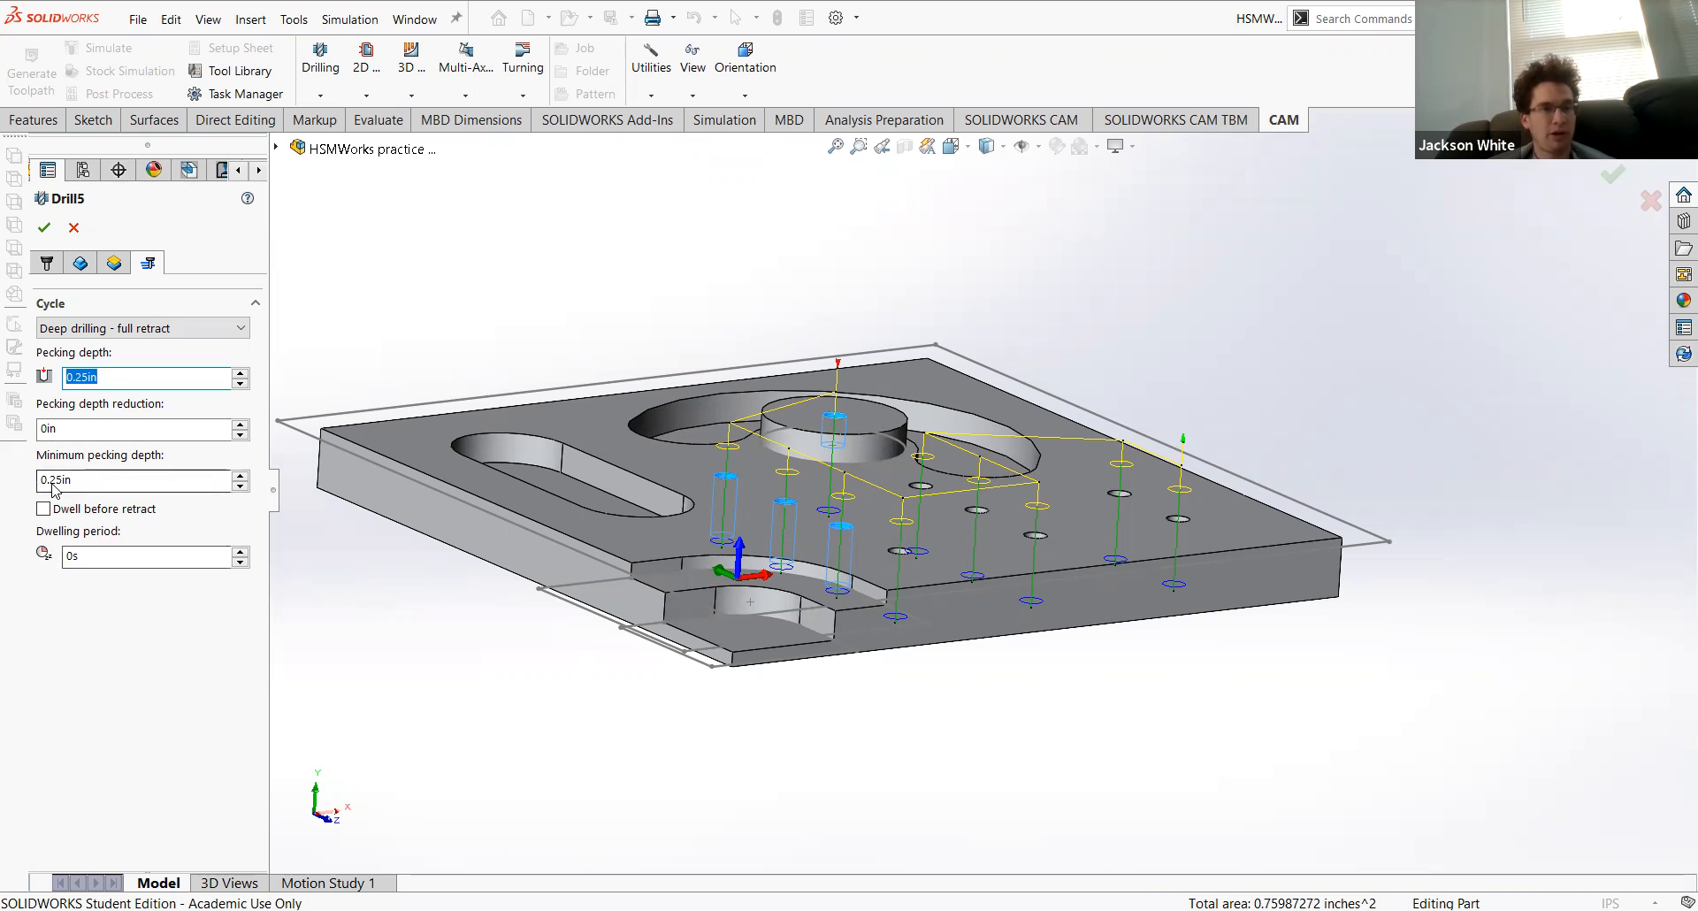
{"action": "left_click", "coordinate": [46, 226]}
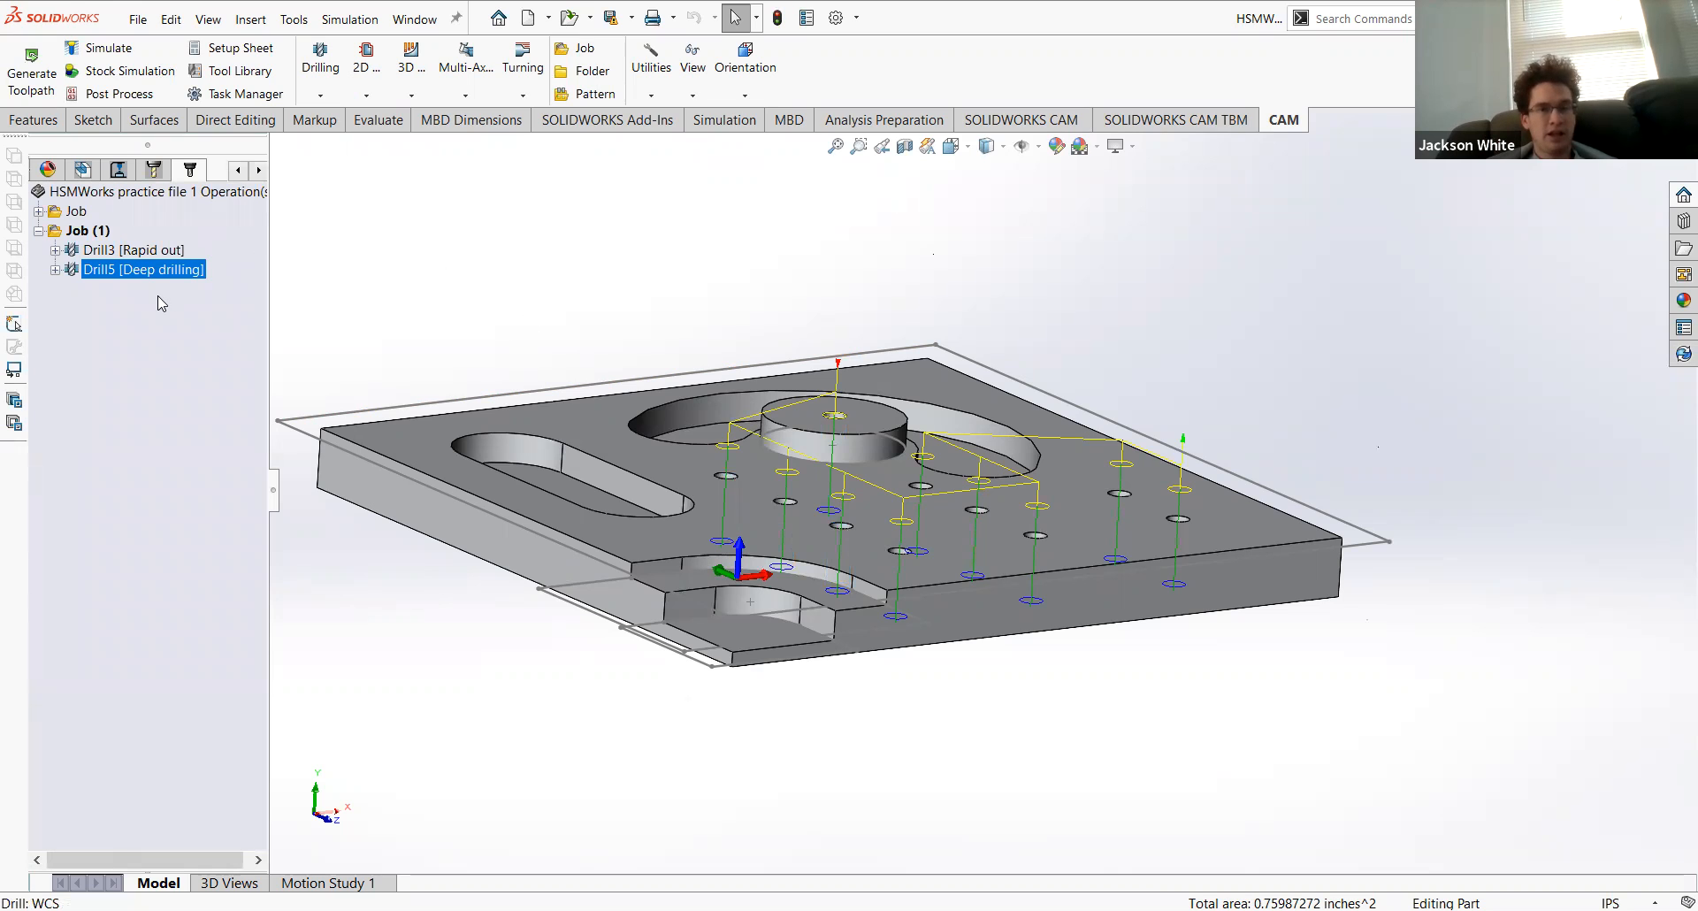
Step: Run a stock simulation of the center drilling and deep drilling operations together, inspect the drilled holes, and close it
{"action": "left_click", "coordinate": [134, 251], "text": "ctrl"}
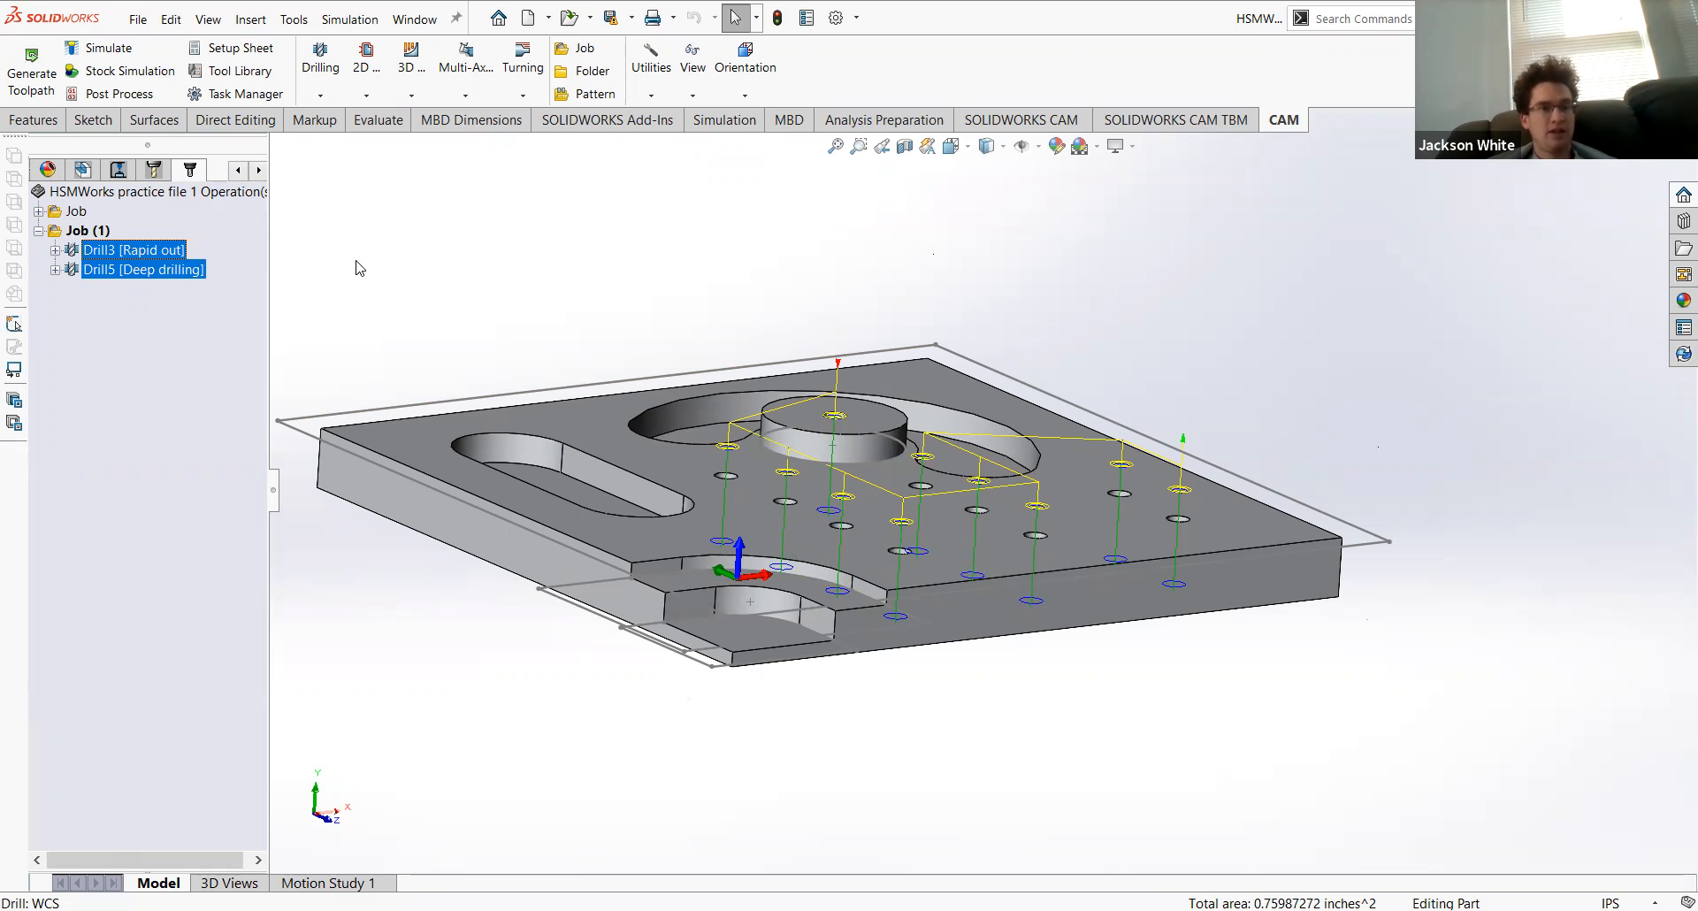
{"action": "left_click", "coordinate": [124, 71]}
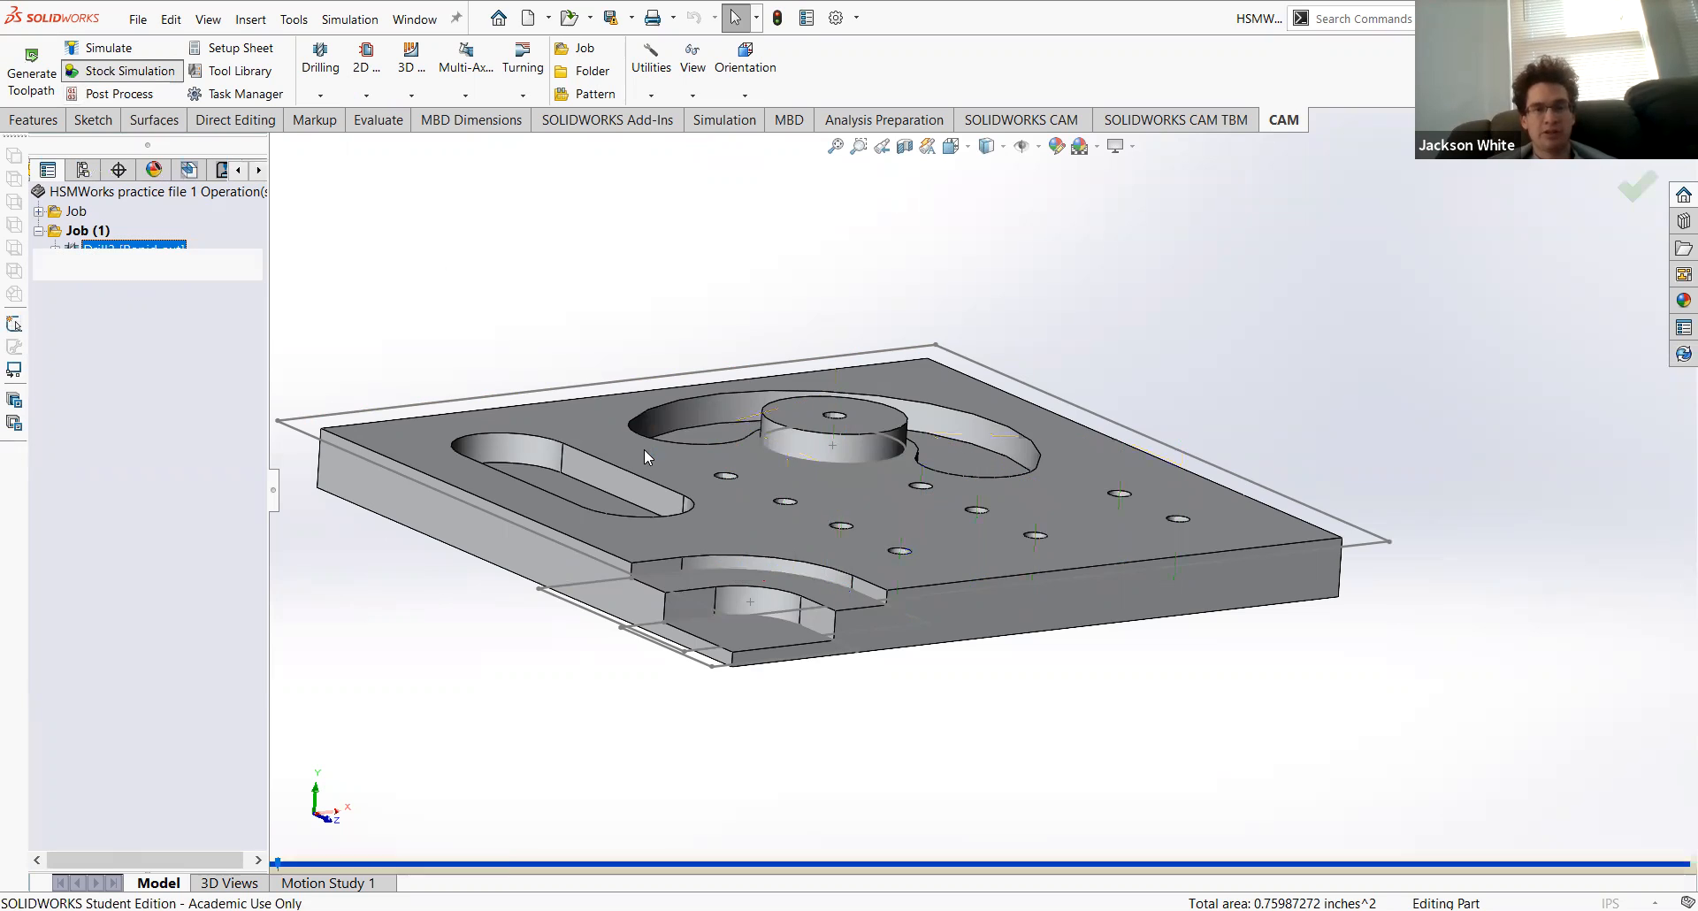
{"action": "left_click", "coordinate": [48, 314]}
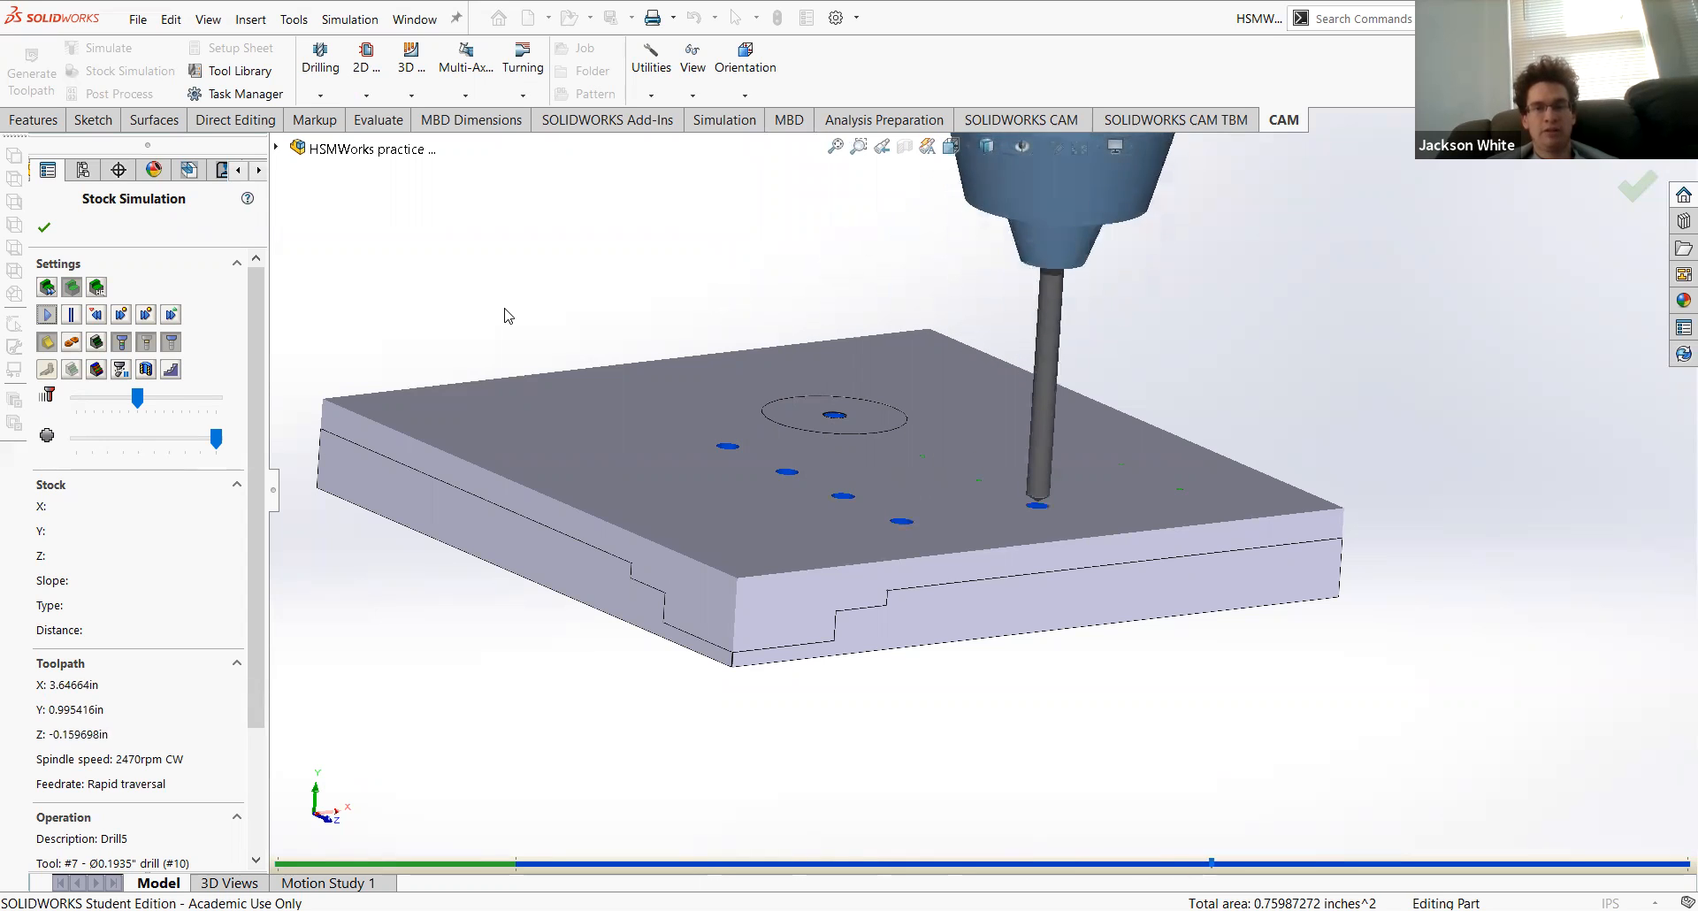
{"action": "middle_click_drag", "start_coordinate": [492, 295], "coordinate": [469, 368]}
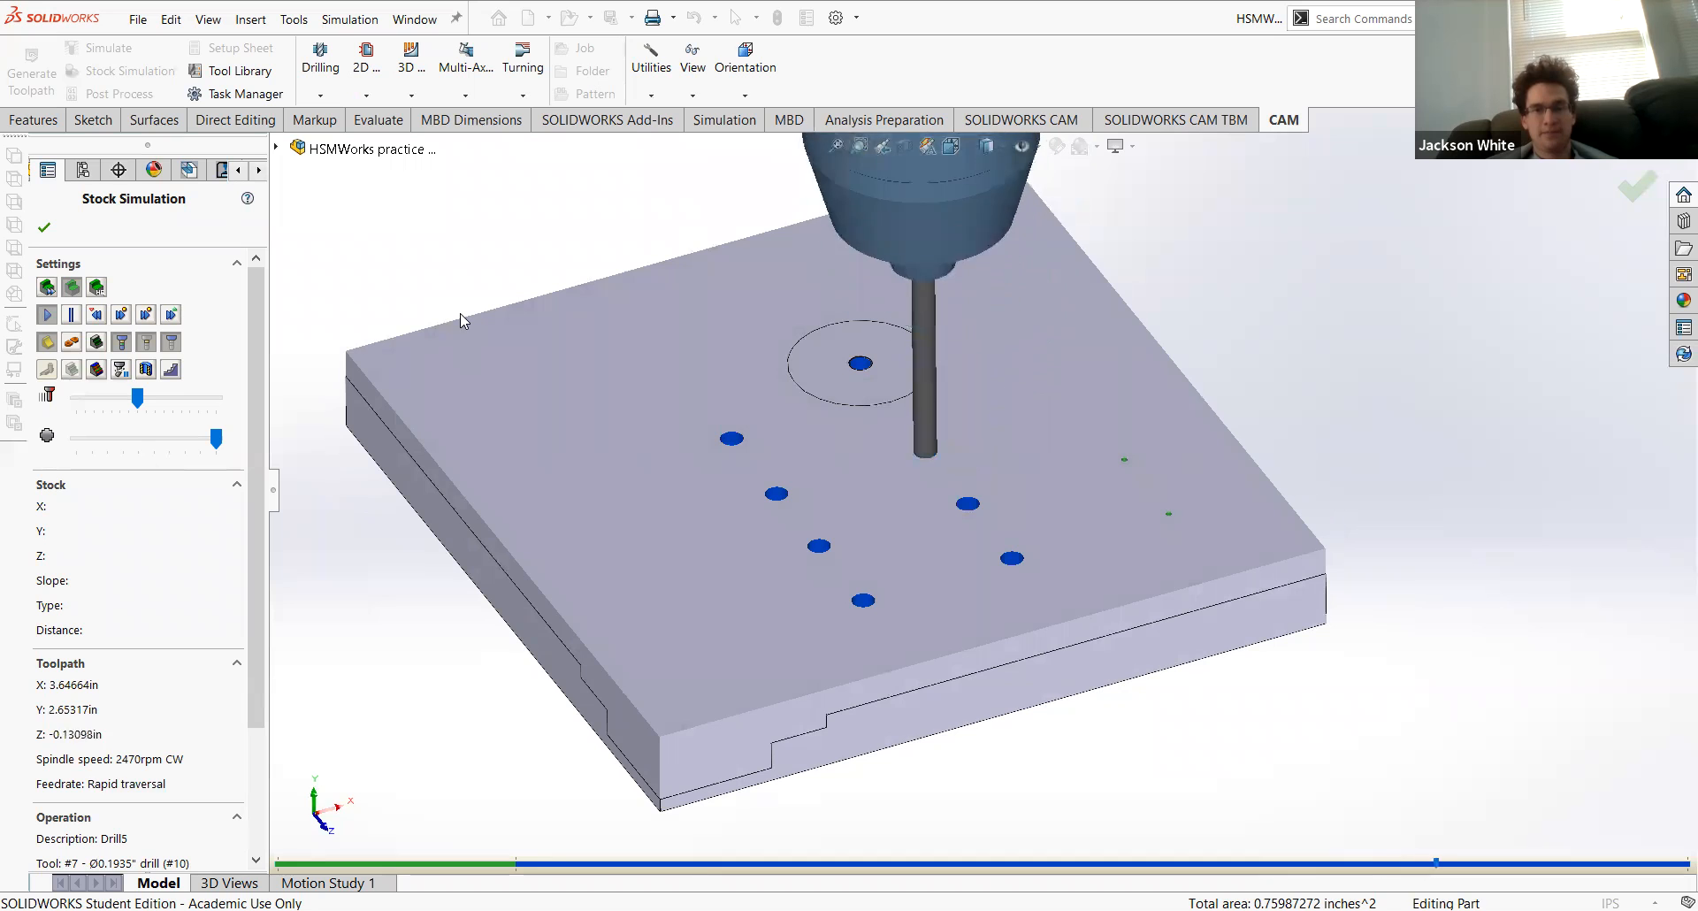
{"action": "middle_click_drag", "start_coordinate": [460, 313], "coordinate": [463, 531]}
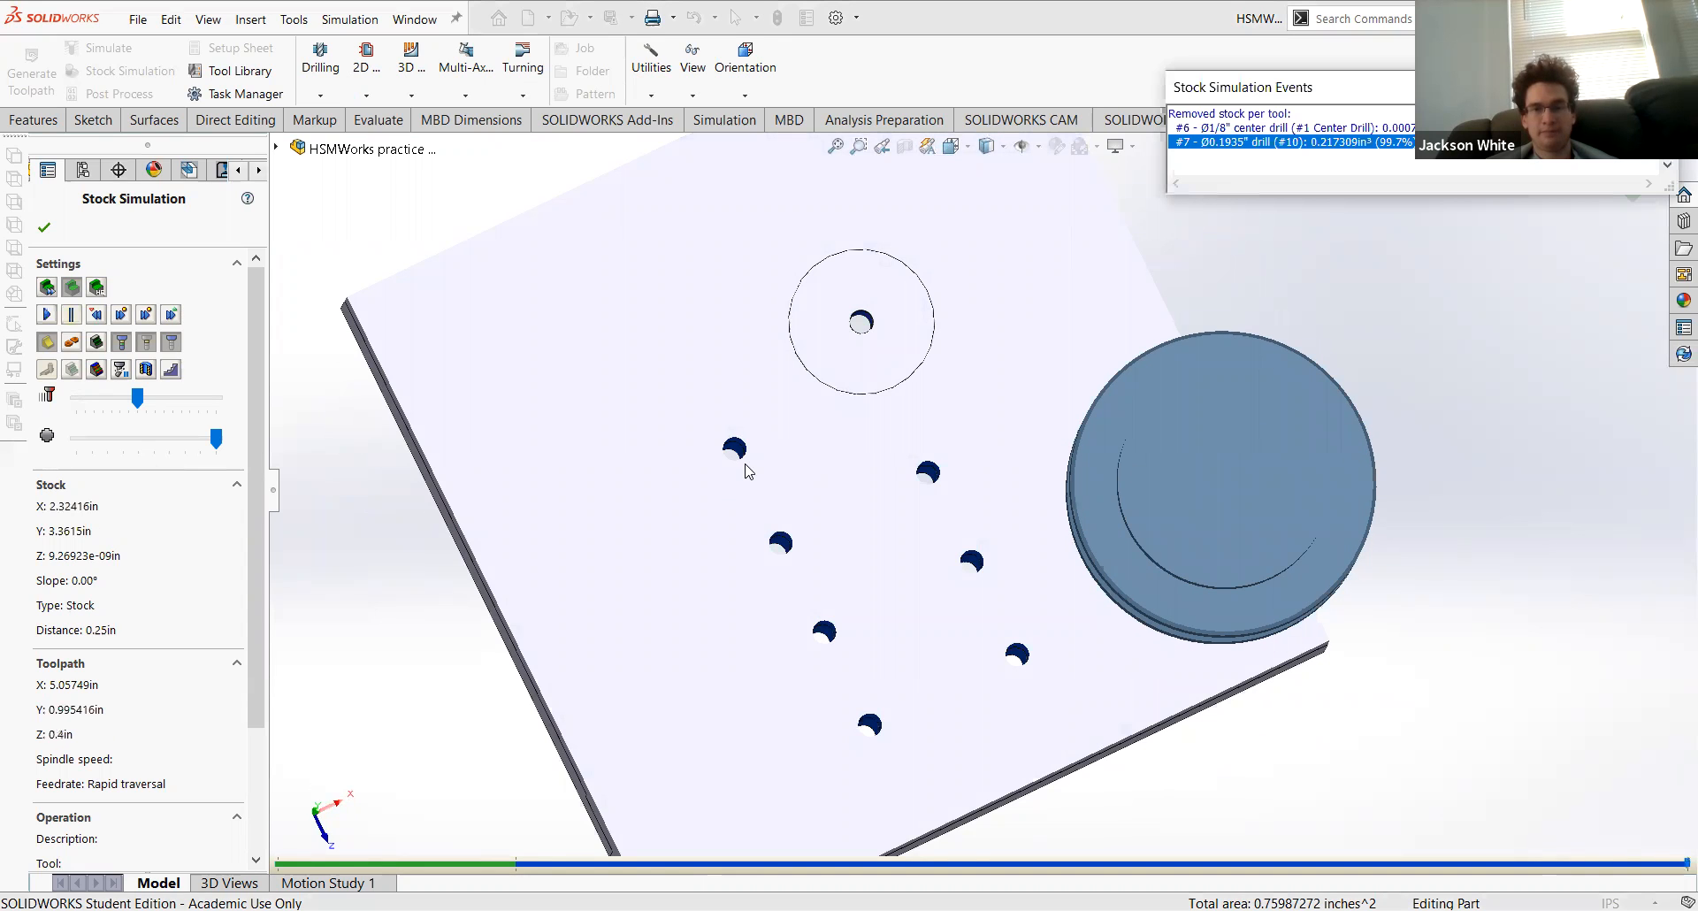
{"action": "middle_click_drag", "start_coordinate": [749, 471], "coordinate": [748, 383]}
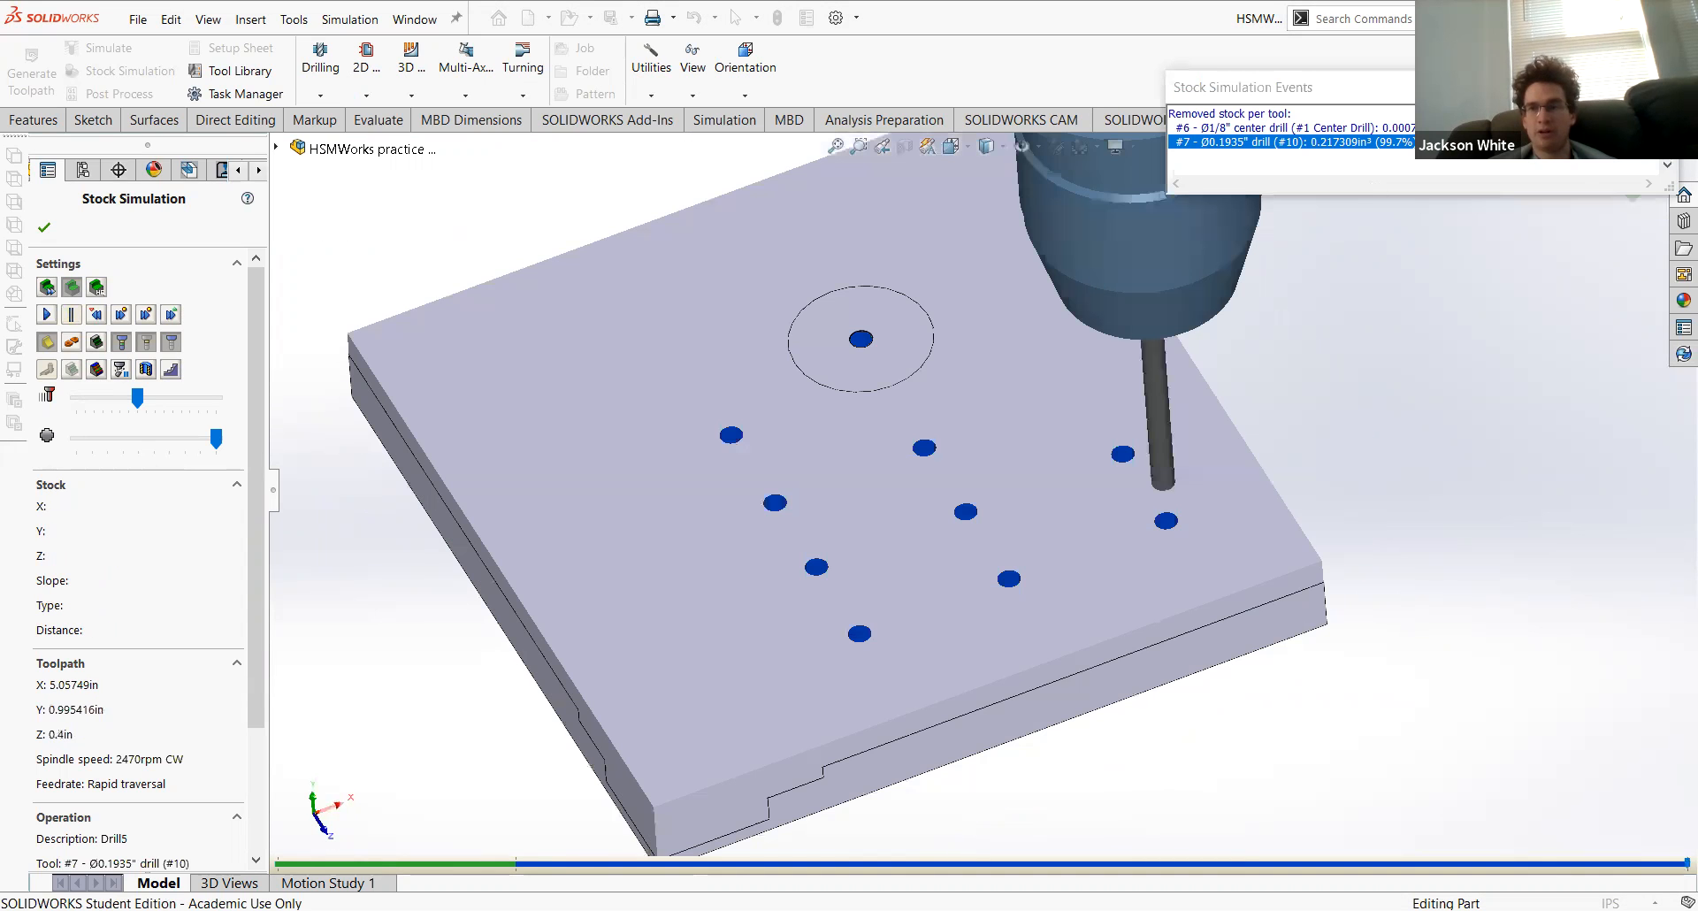
{"action": "left_click", "coordinate": [43, 226]}
{"action": "middle_click_drag", "start_coordinate": [532, 335], "coordinate": [529, 164]}
{"action": "left_click", "coordinate": [122, 325]}
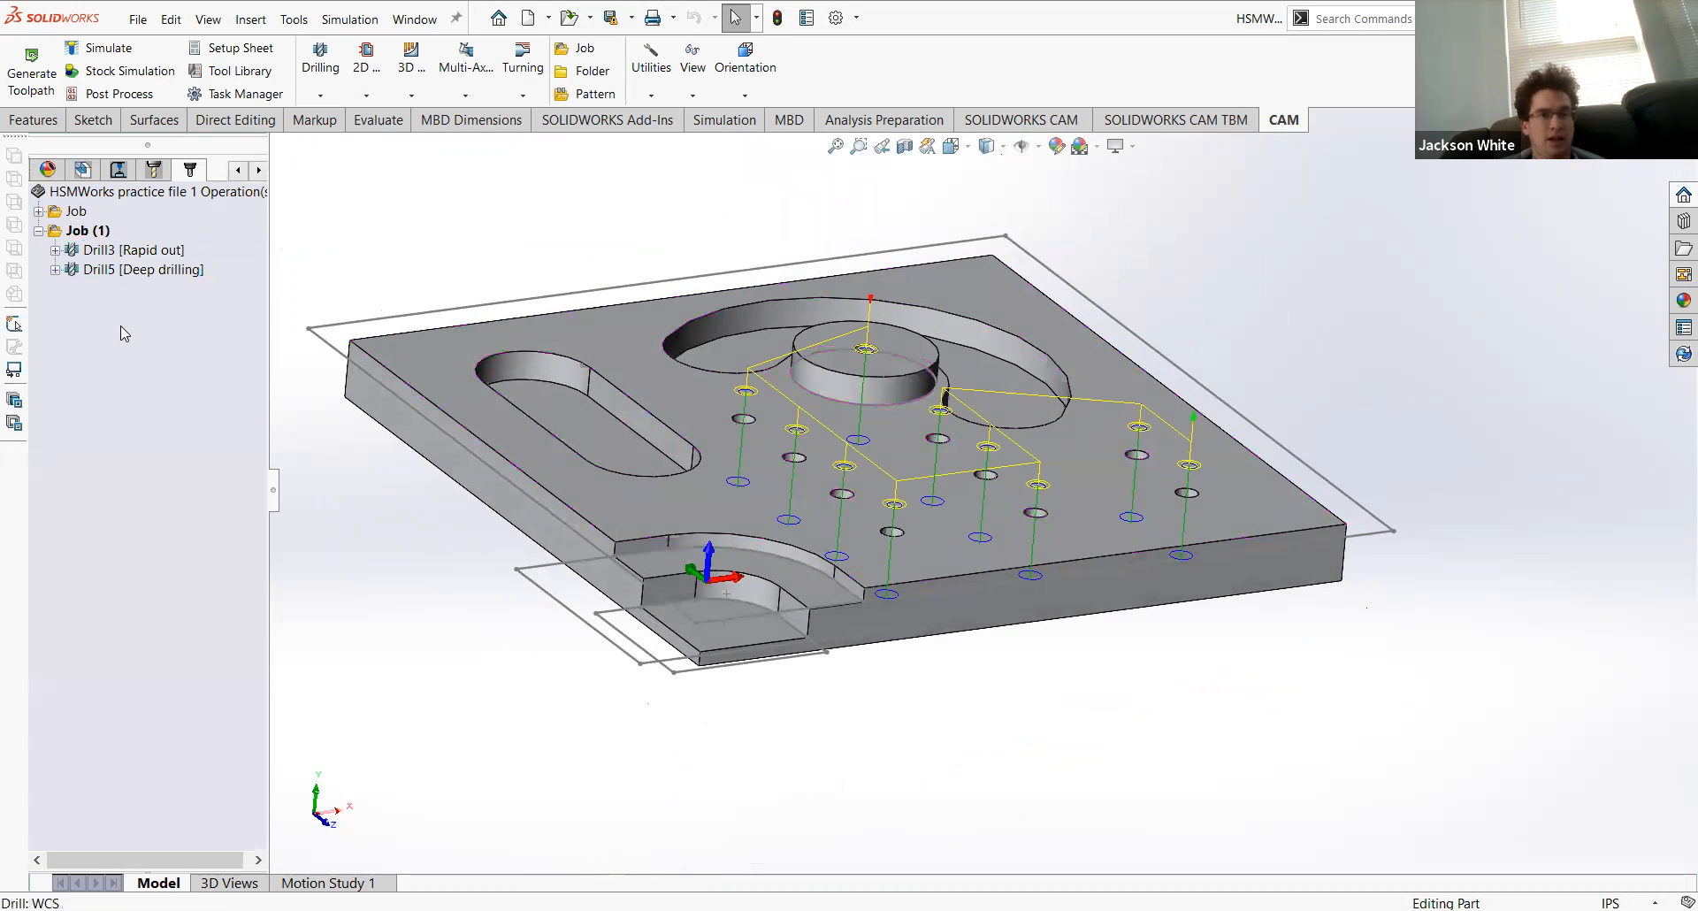
{"action": "right_click", "coordinate": [137, 300]}
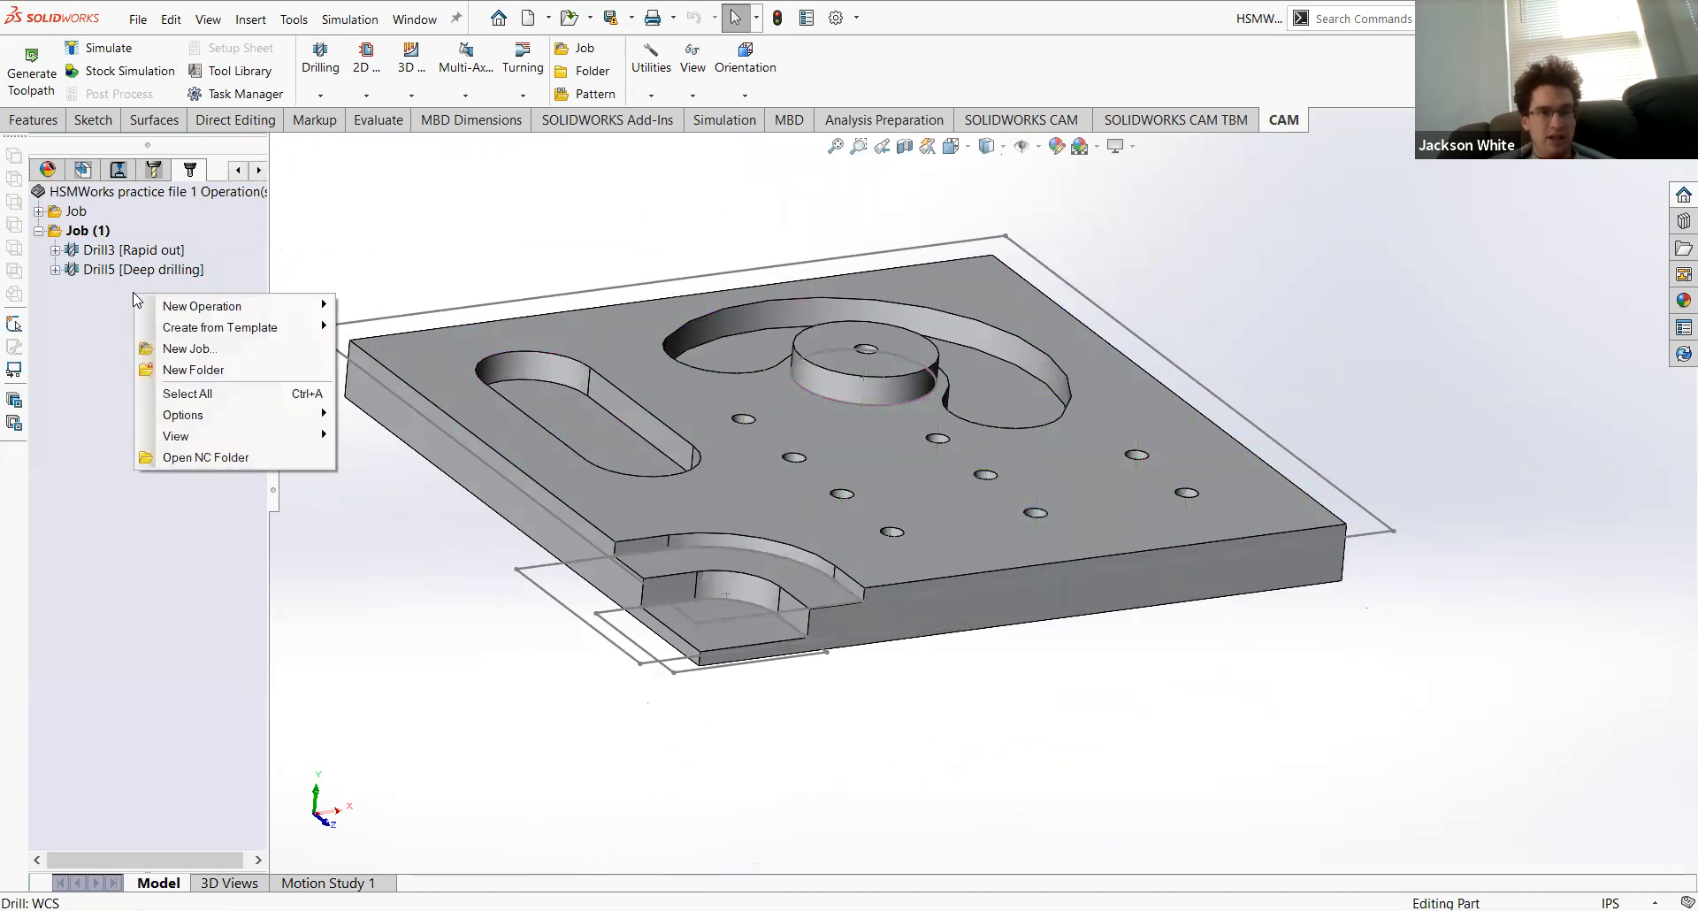
{"action": "mouse_move", "coordinate": [292, 306]}
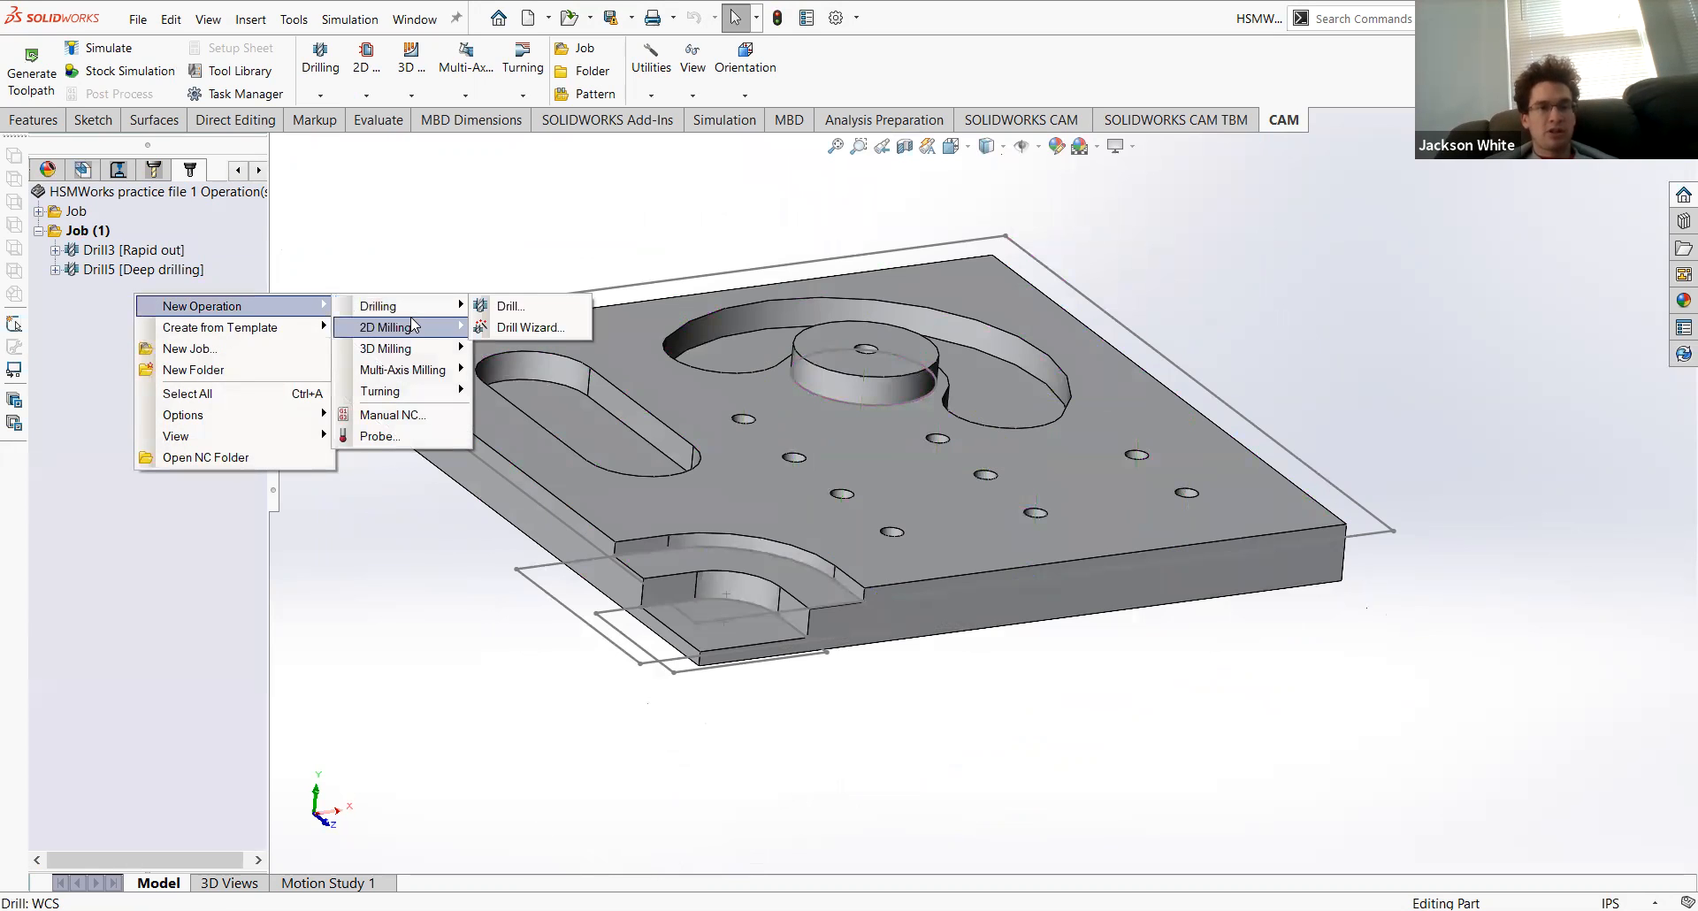
{"action": "mouse_move", "coordinate": [413, 338]}
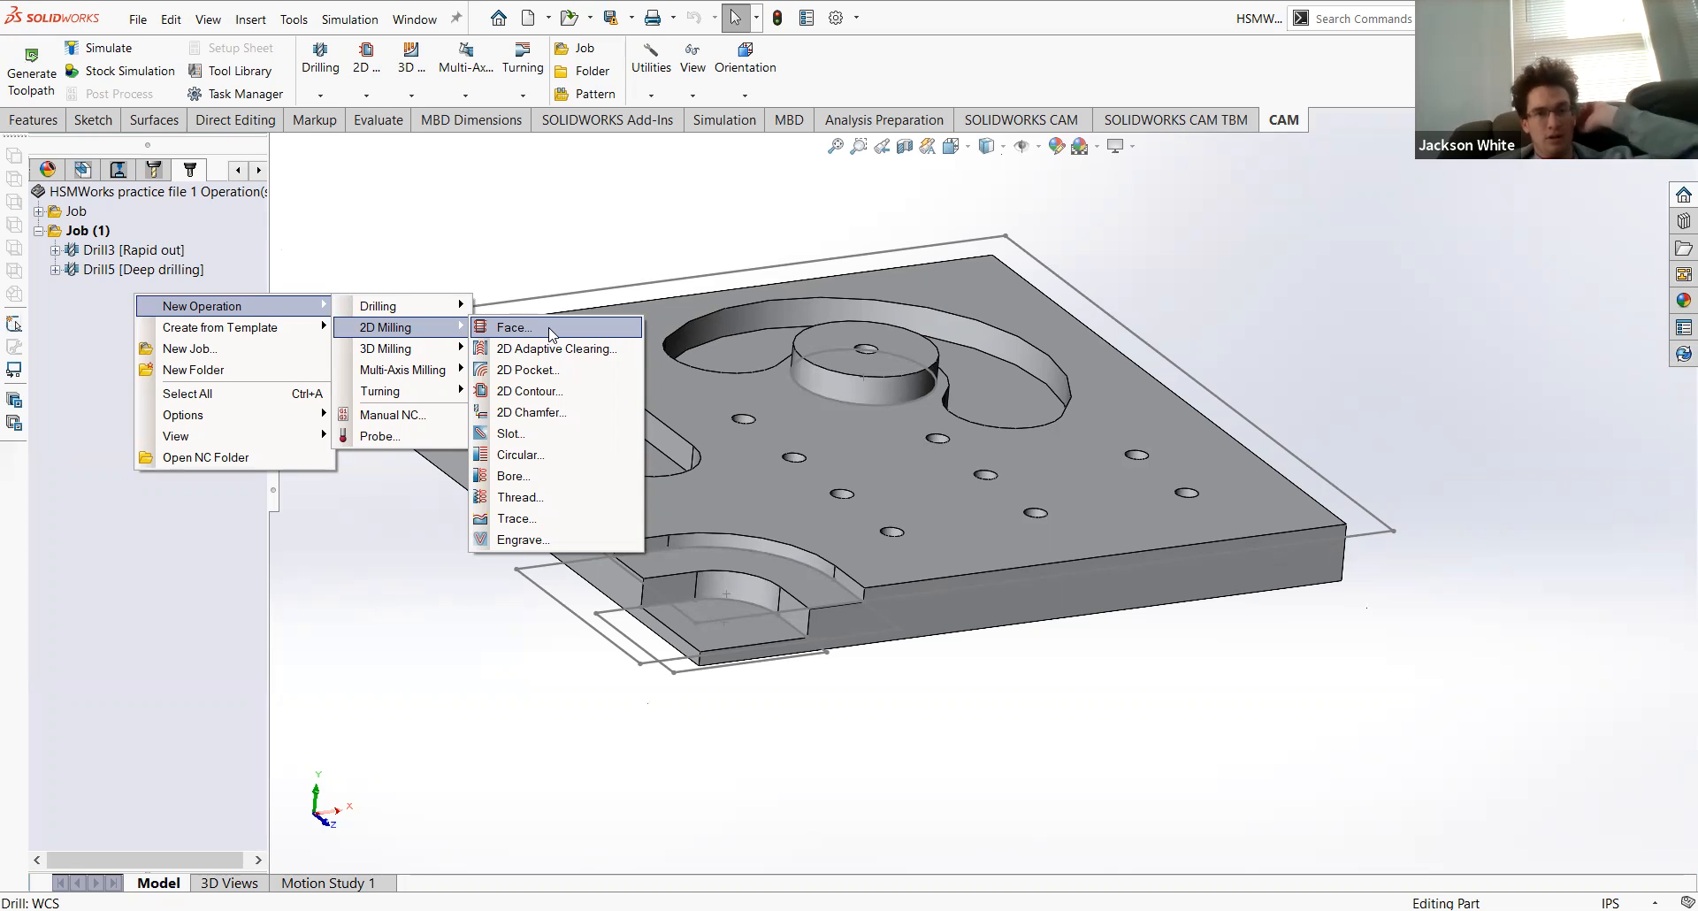
{"action": "left_click", "coordinate": [543, 390]}
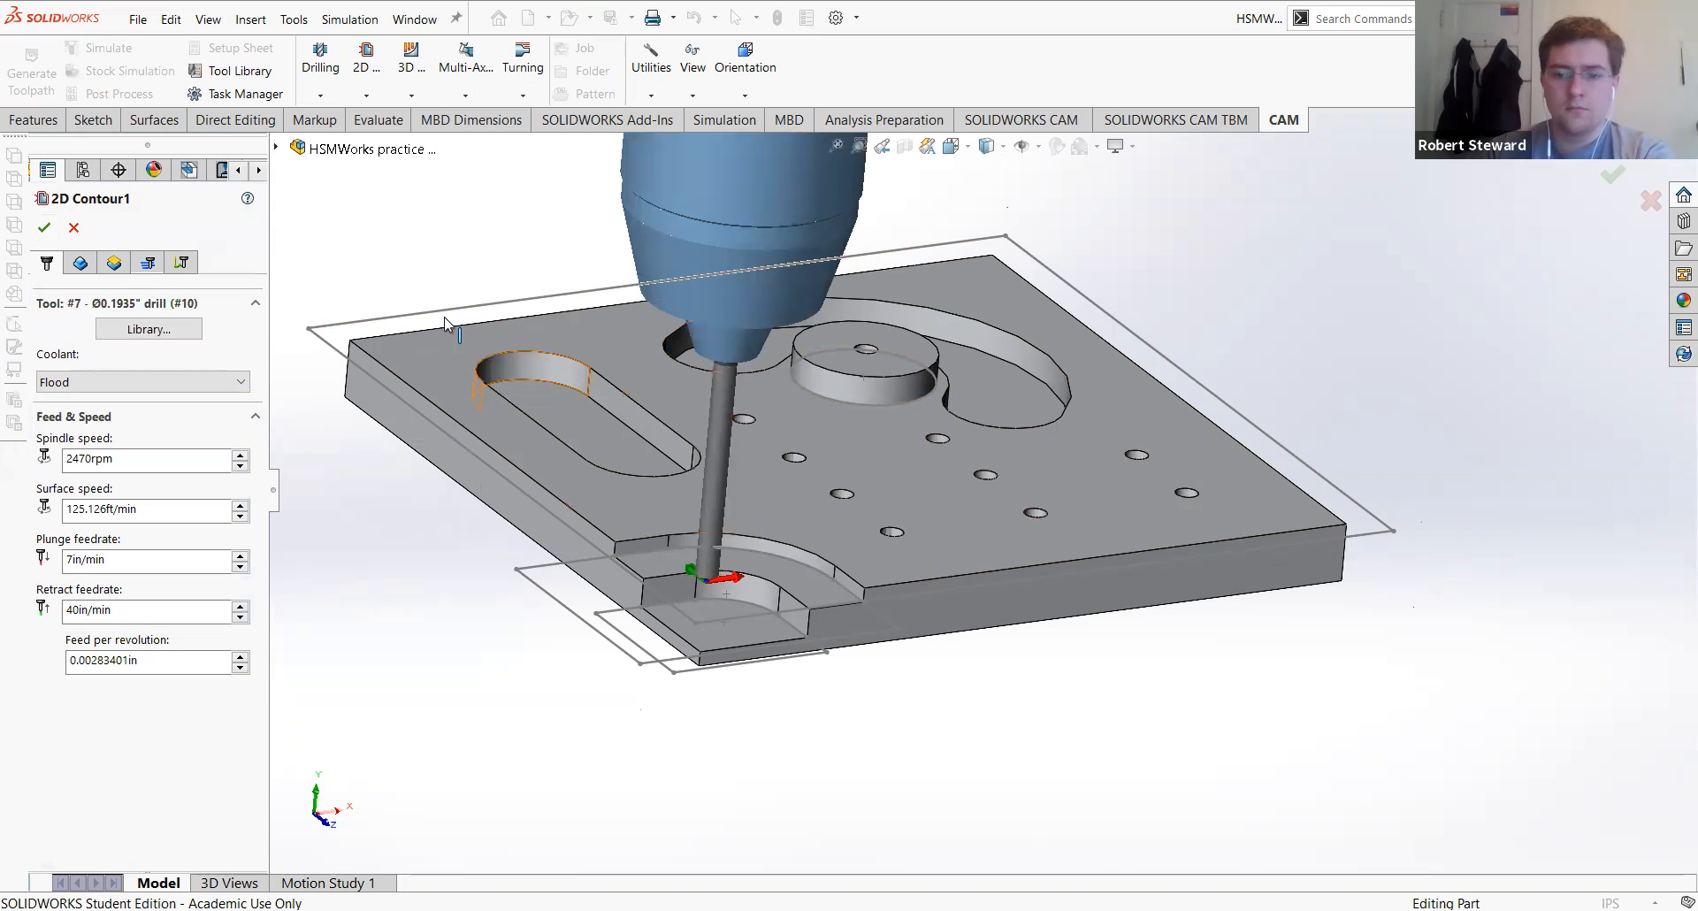
{"action": "left_click", "coordinate": [73, 227]}
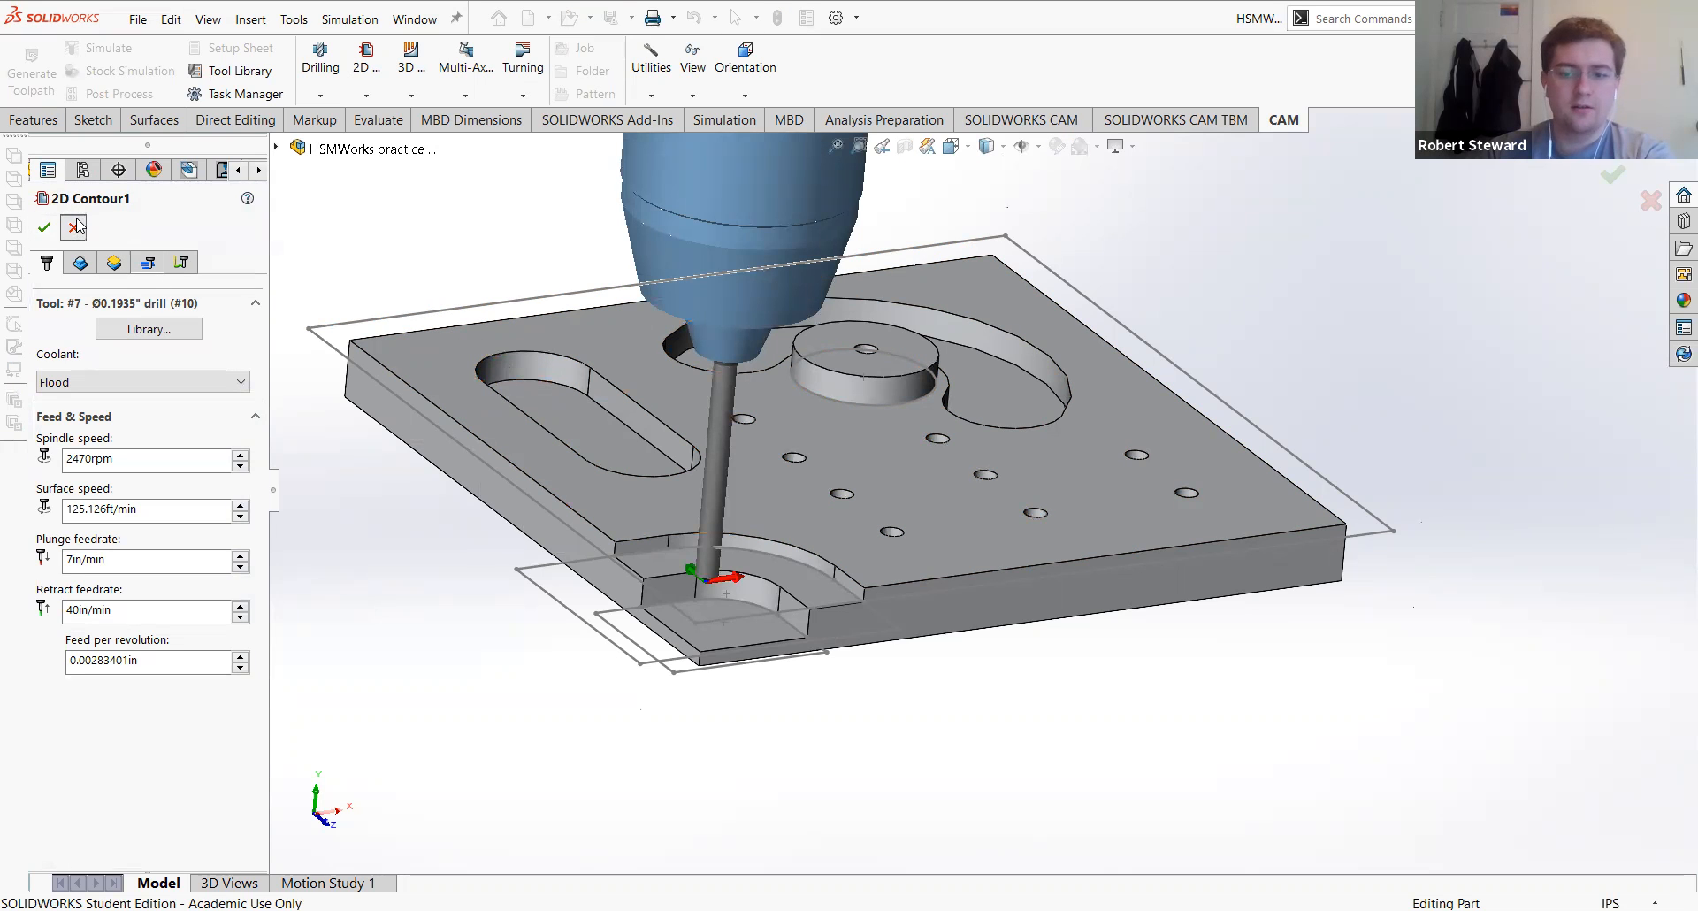
Step: Create a 2D Pocket milling operation in the second job and inspect the plate's top surface from the side
{"action": "right_click", "coordinate": [127, 296]}
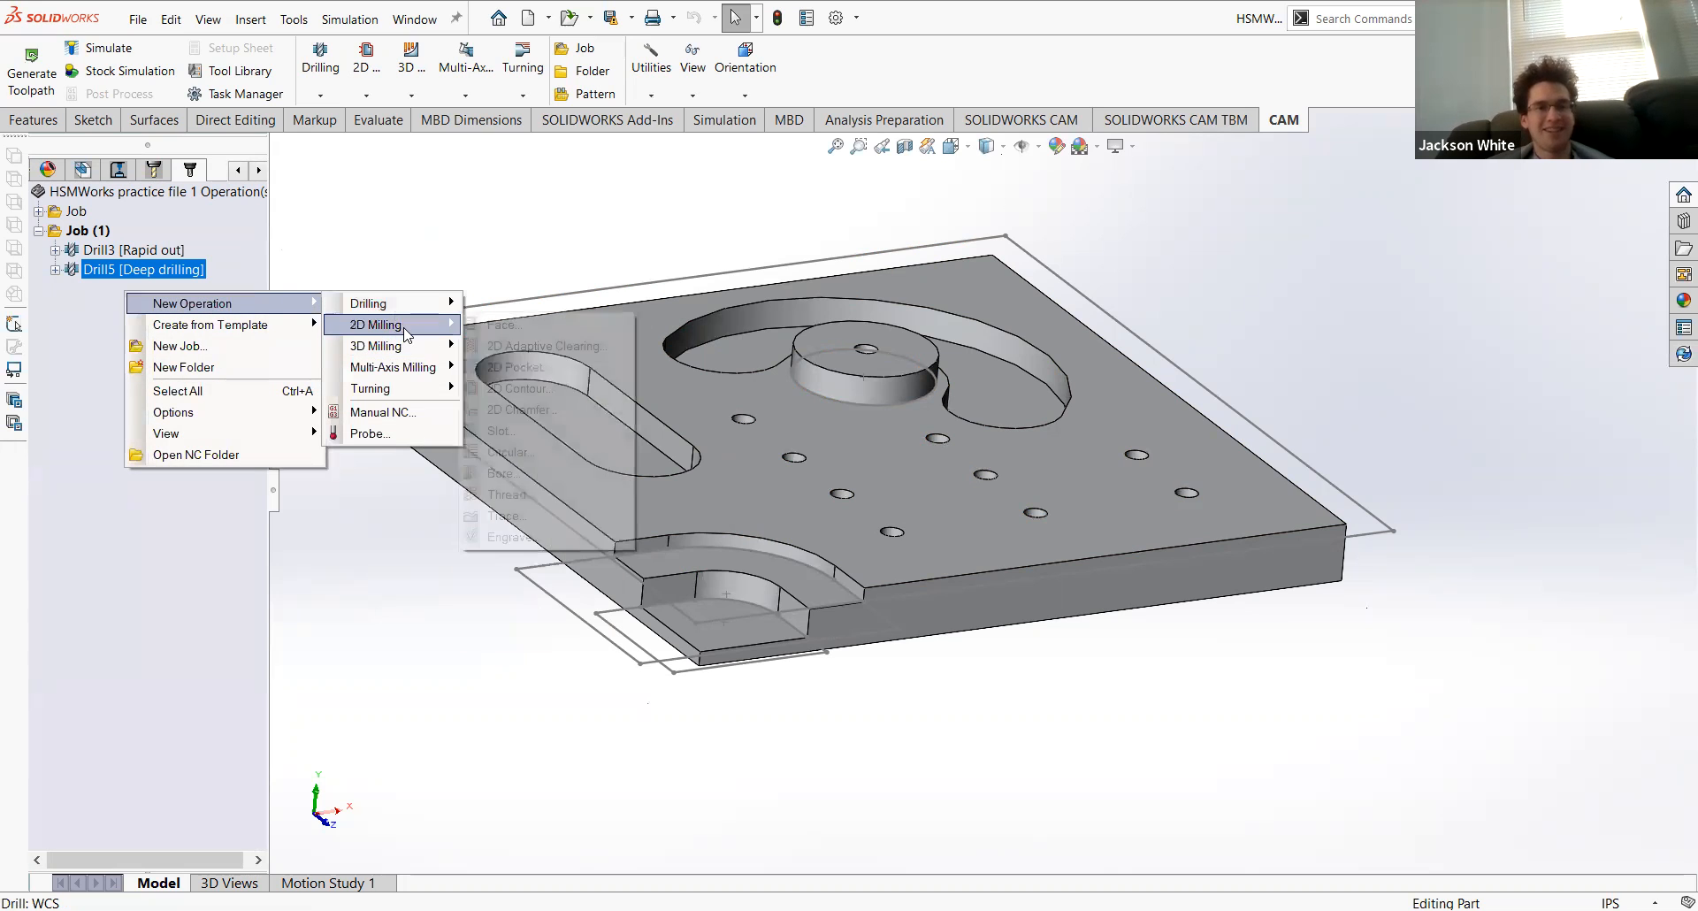
{"action": "left_click", "coordinate": [540, 372]}
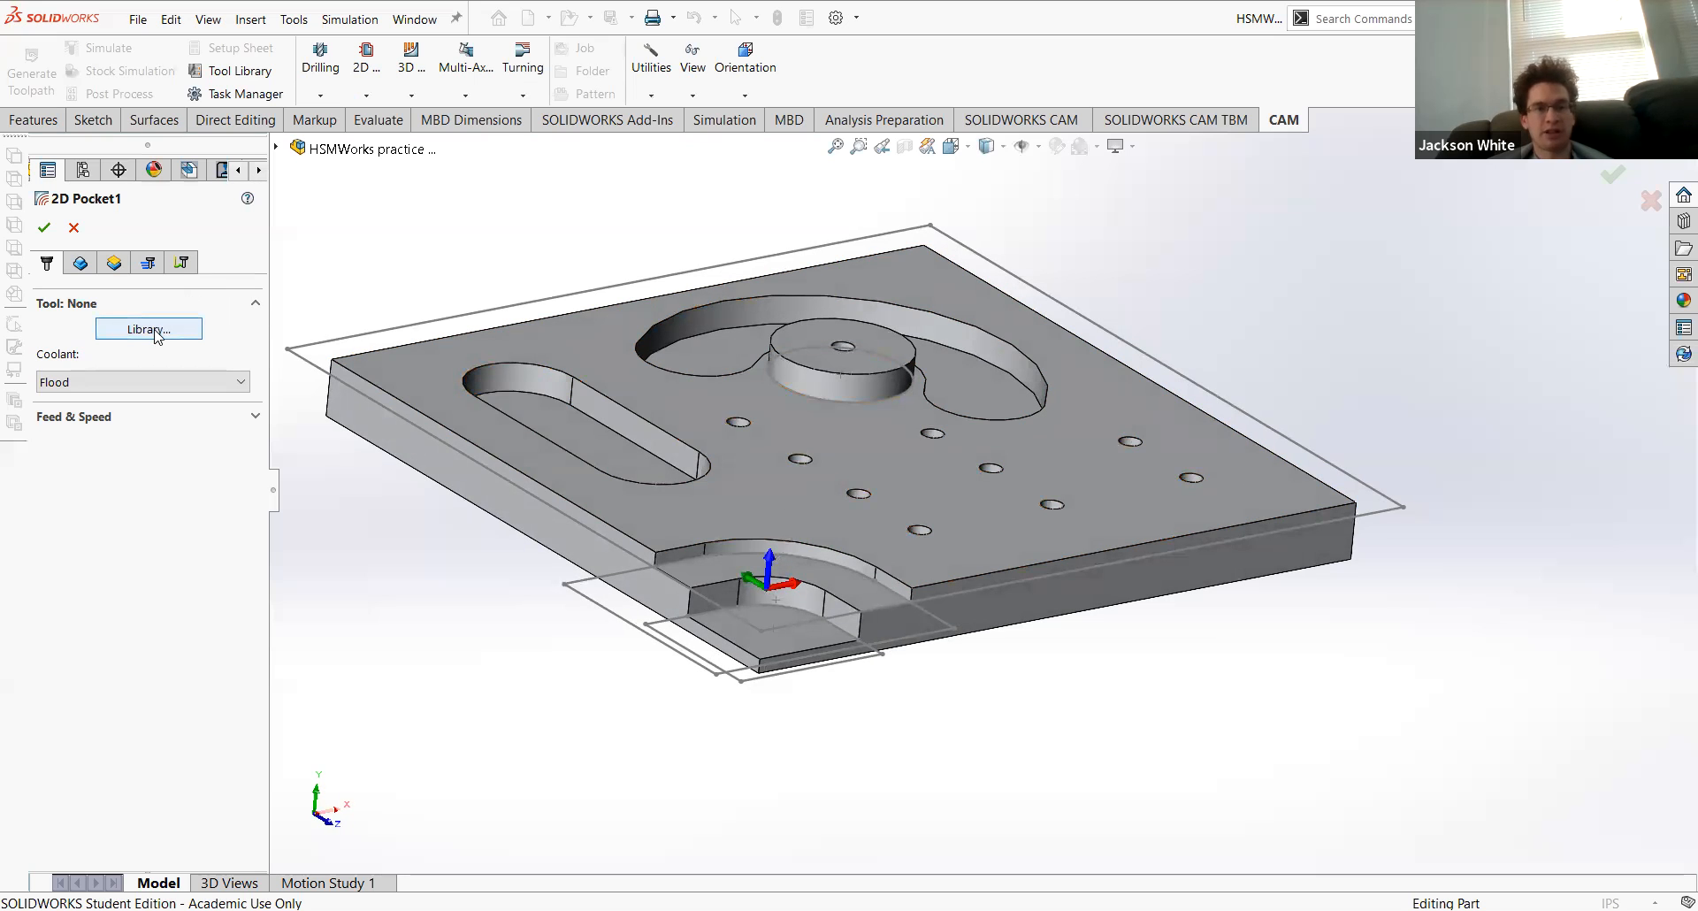
{"action": "middle_click_drag", "start_coordinate": [786, 411], "coordinate": [885, 319]}
{"action": "scroll", "coordinate": [886, 319], "scroll_direction": "down", "scroll_amount": 1}
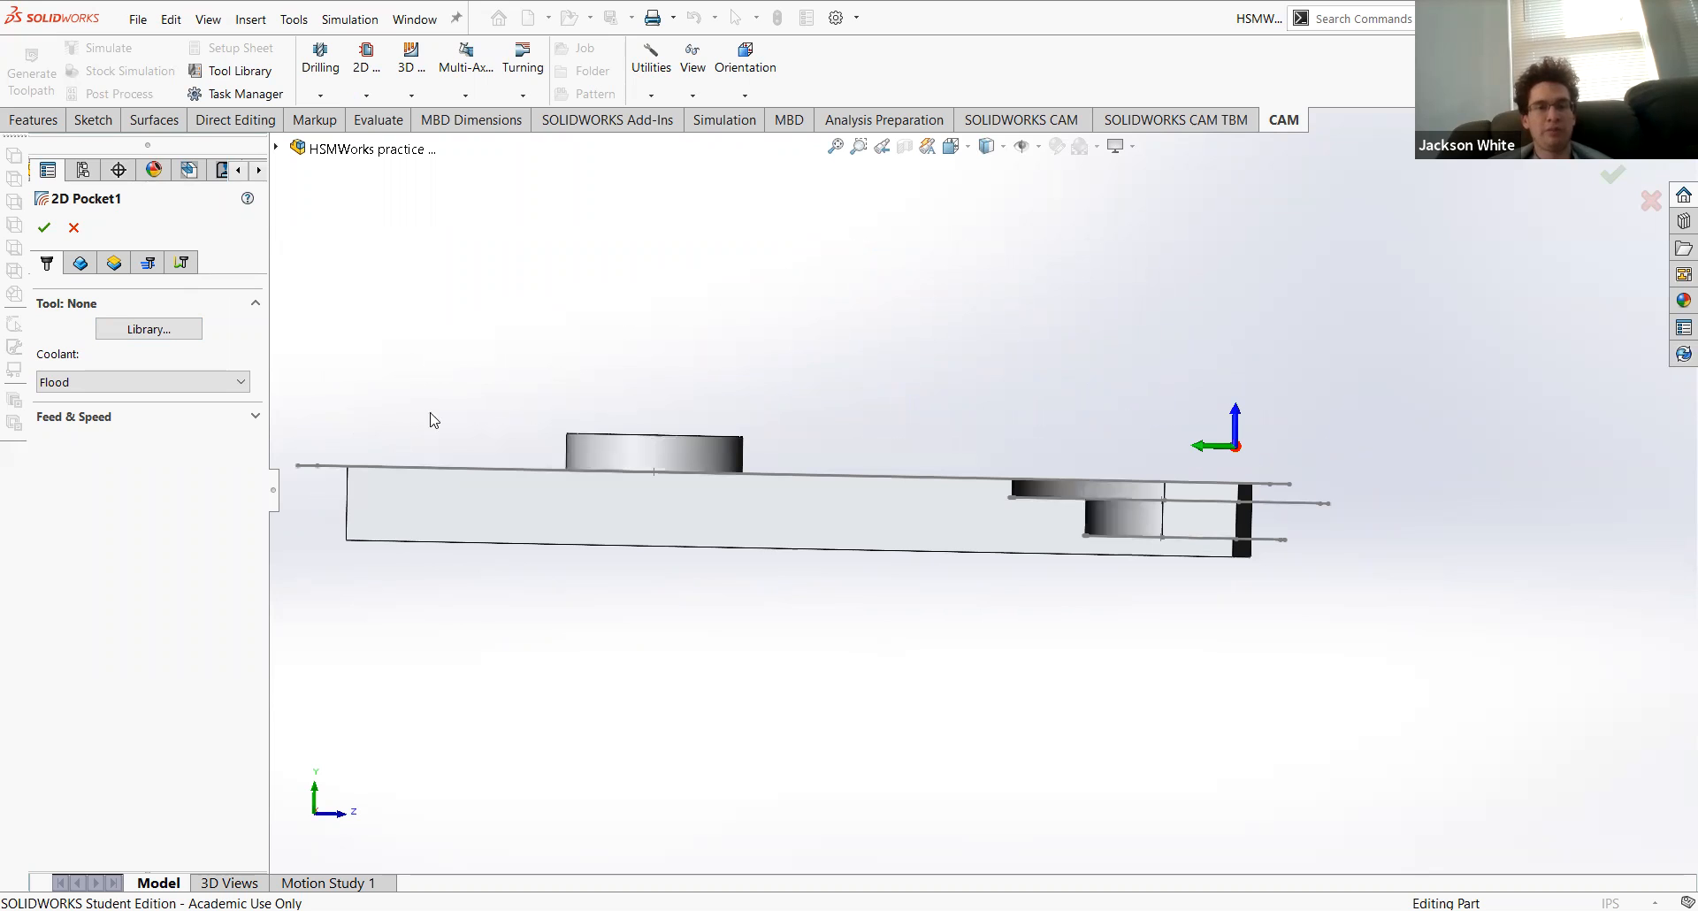
{"action": "left_click_drag", "start_coordinate": [343, 424], "coordinate": [1258, 477]}
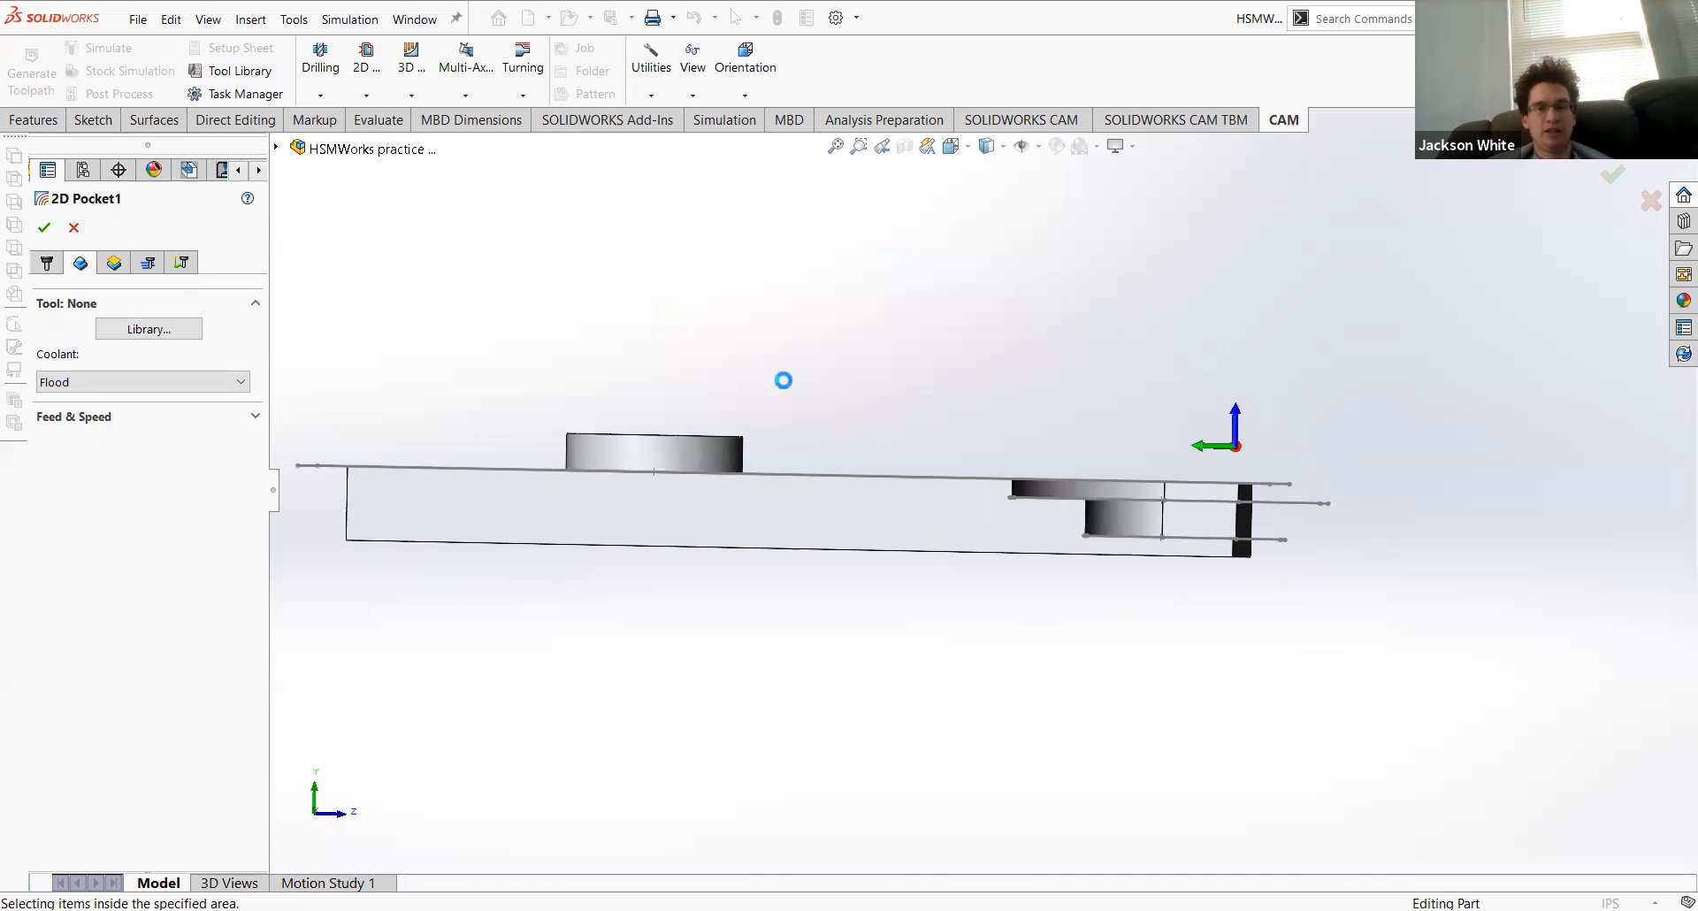
{"action": "middle_click_drag", "start_coordinate": [707, 318], "coordinate": [603, 330]}
{"action": "right_click", "coordinate": [165, 373]}
{"action": "left_click", "coordinate": [213, 383]}
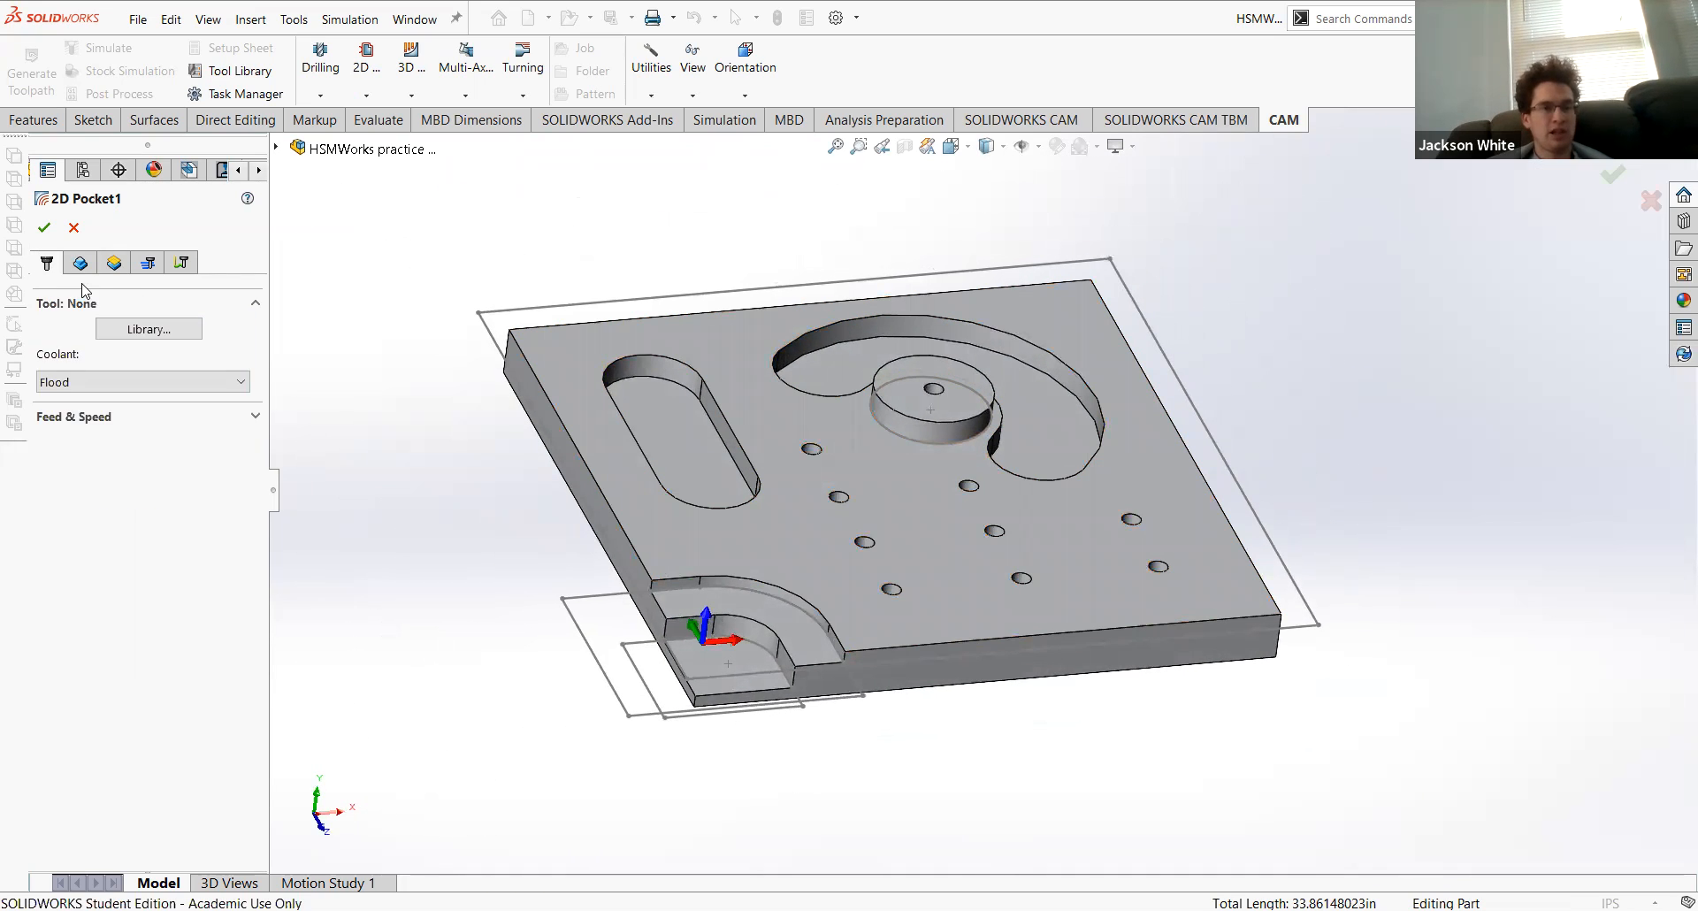
Step: Assign the 1/2 in Flat Endmill 3 flute from the HURCO end mills library to the pocket operation
{"action": "left_click", "coordinate": [136, 335]}
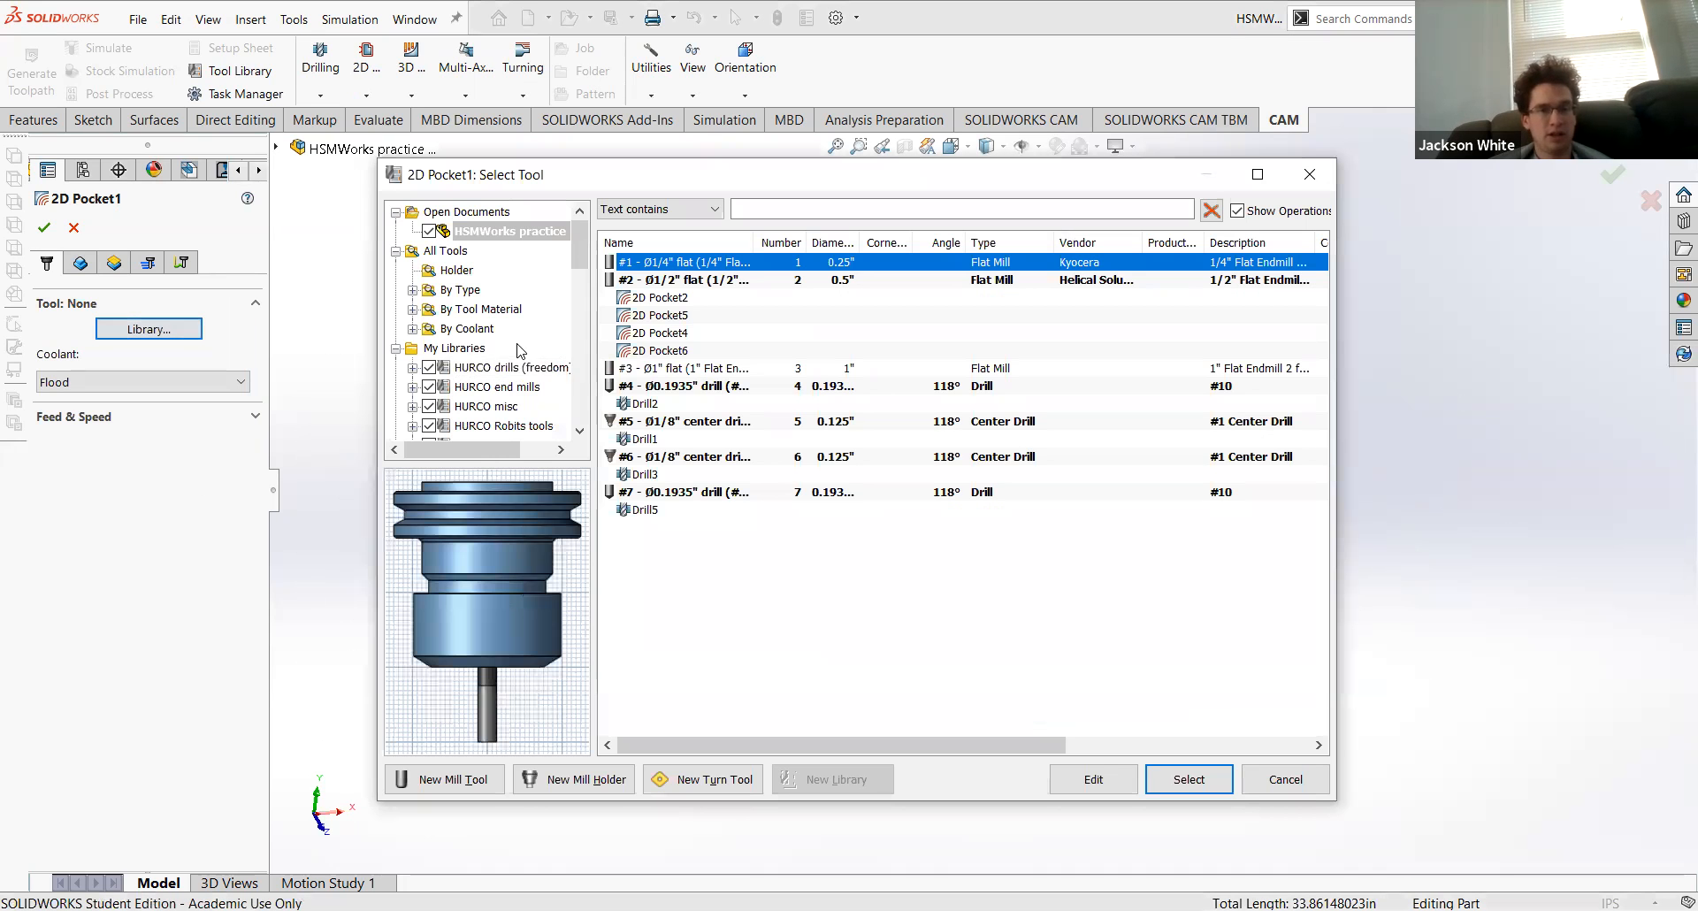
{"action": "left_click", "coordinate": [498, 389]}
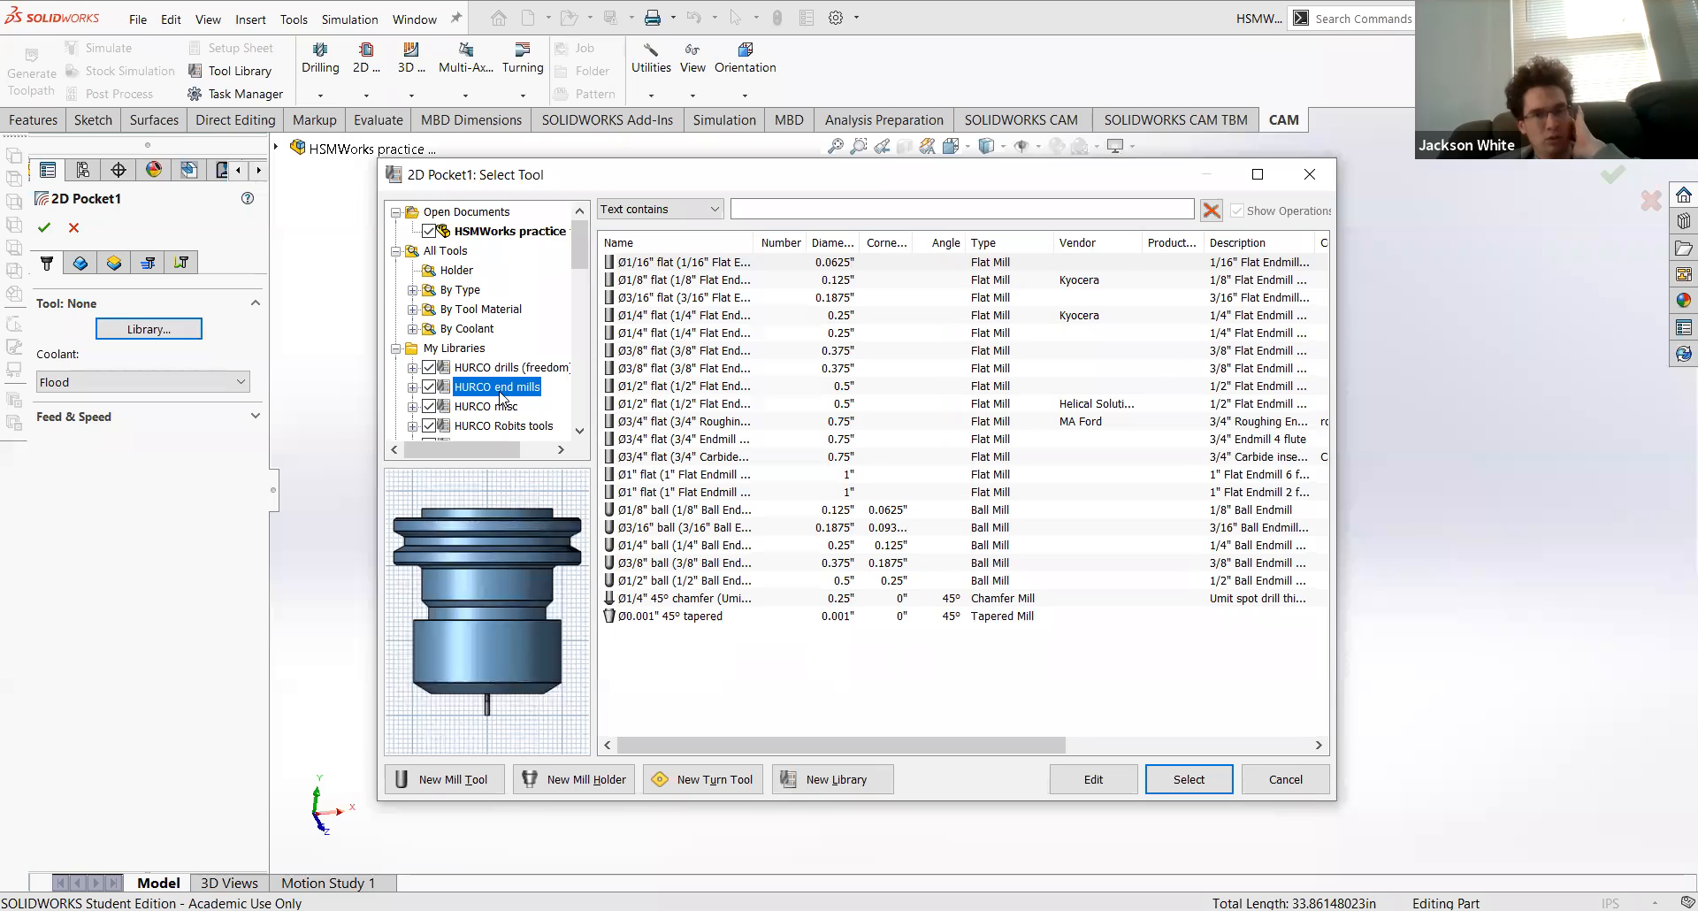
{"action": "left_click", "coordinate": [707, 389]}
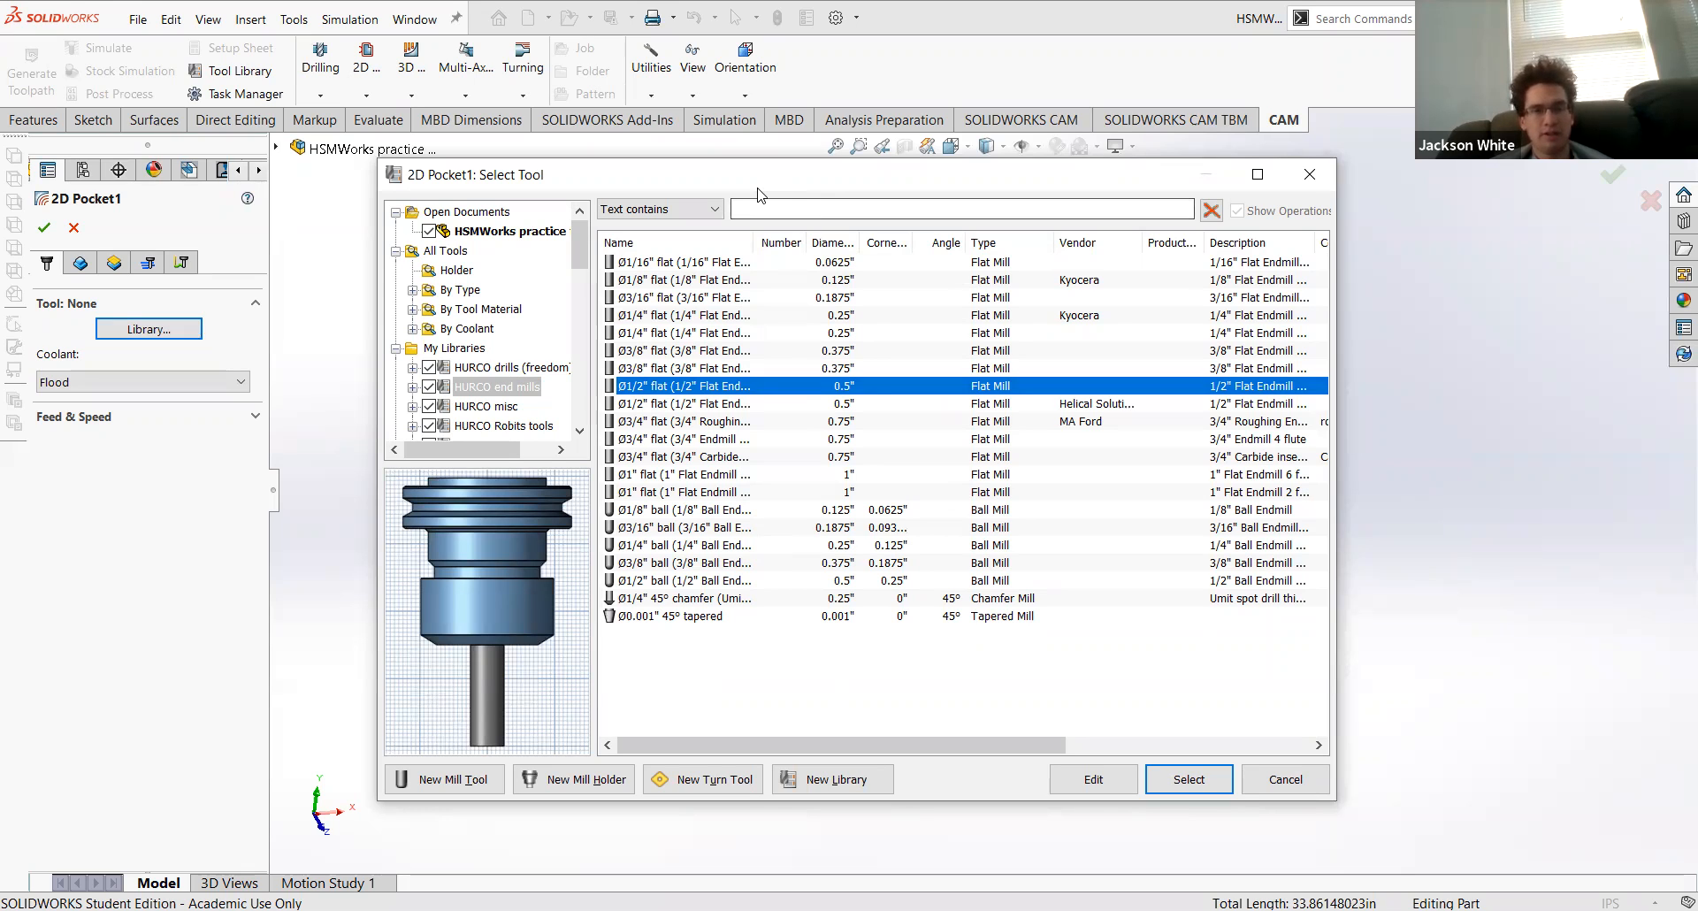
{"action": "left_click_drag", "start_coordinate": [758, 194], "coordinate": [691, 215]}
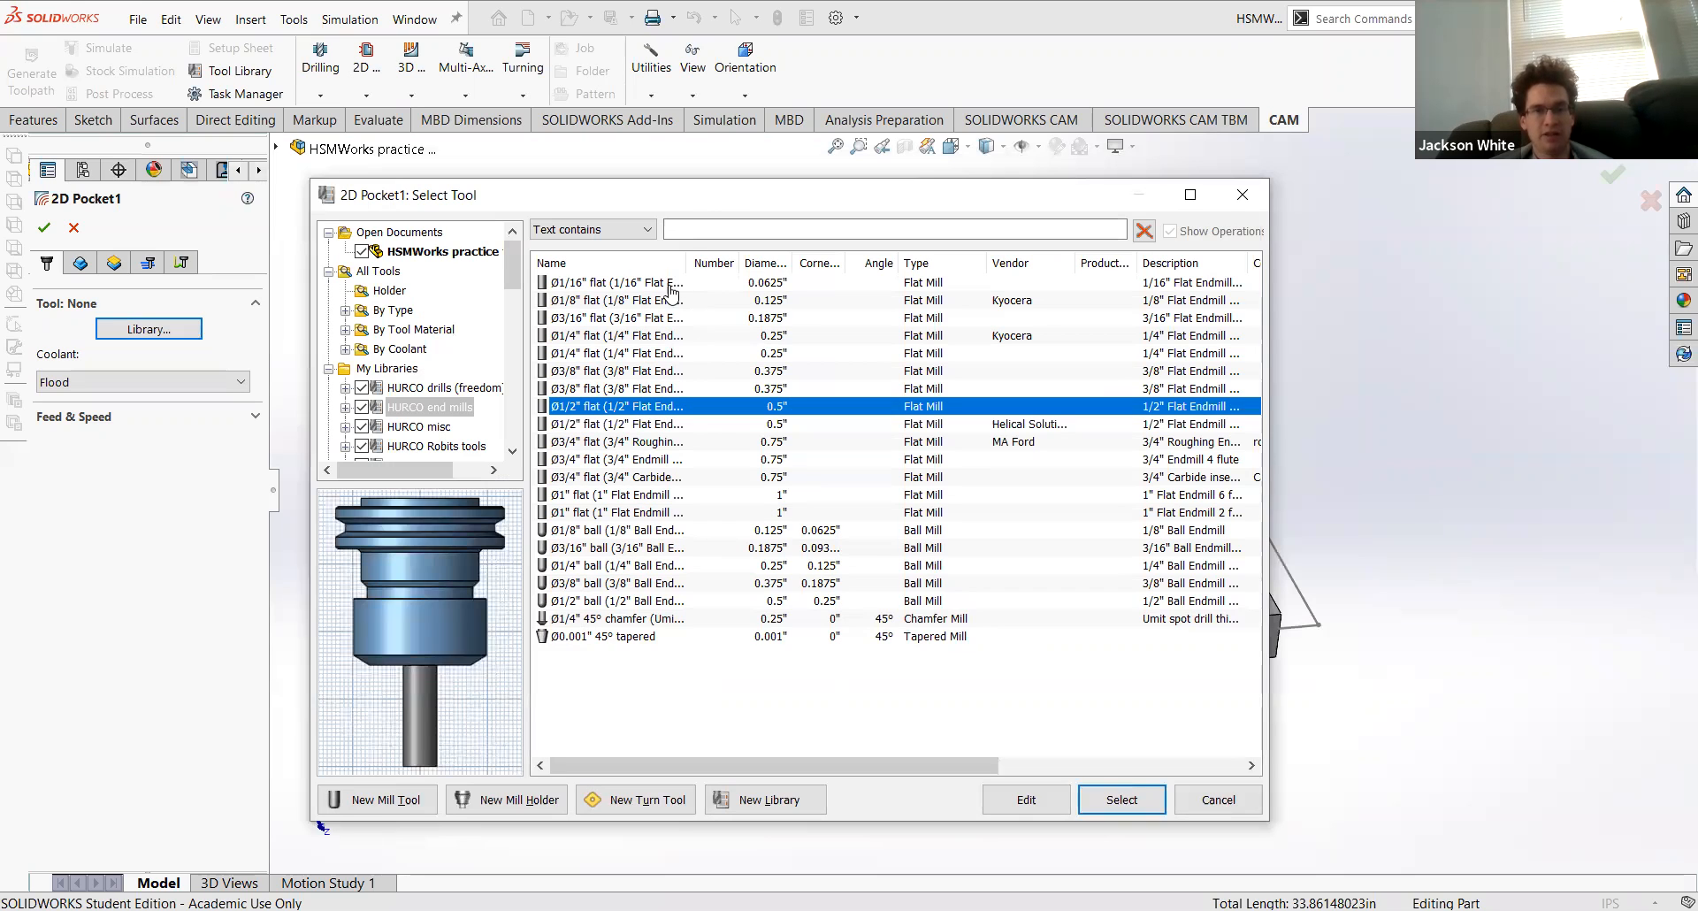
{"action": "left_click_drag", "start_coordinate": [688, 262], "coordinate": [795, 271]}
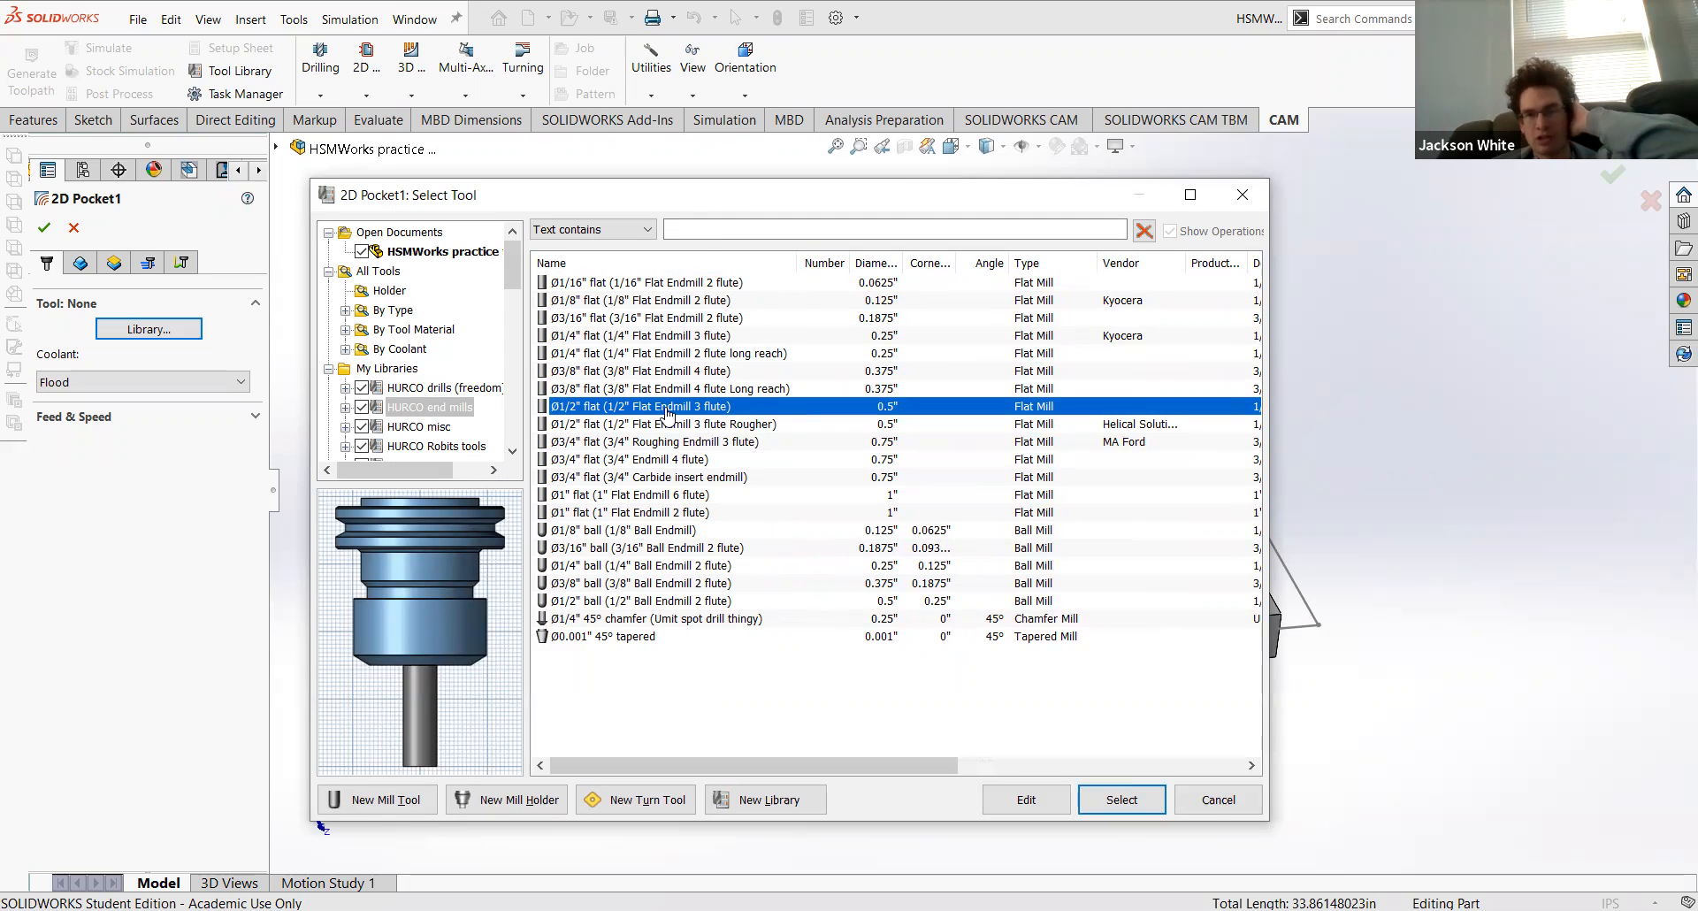
{"action": "left_click", "coordinate": [1108, 801]}
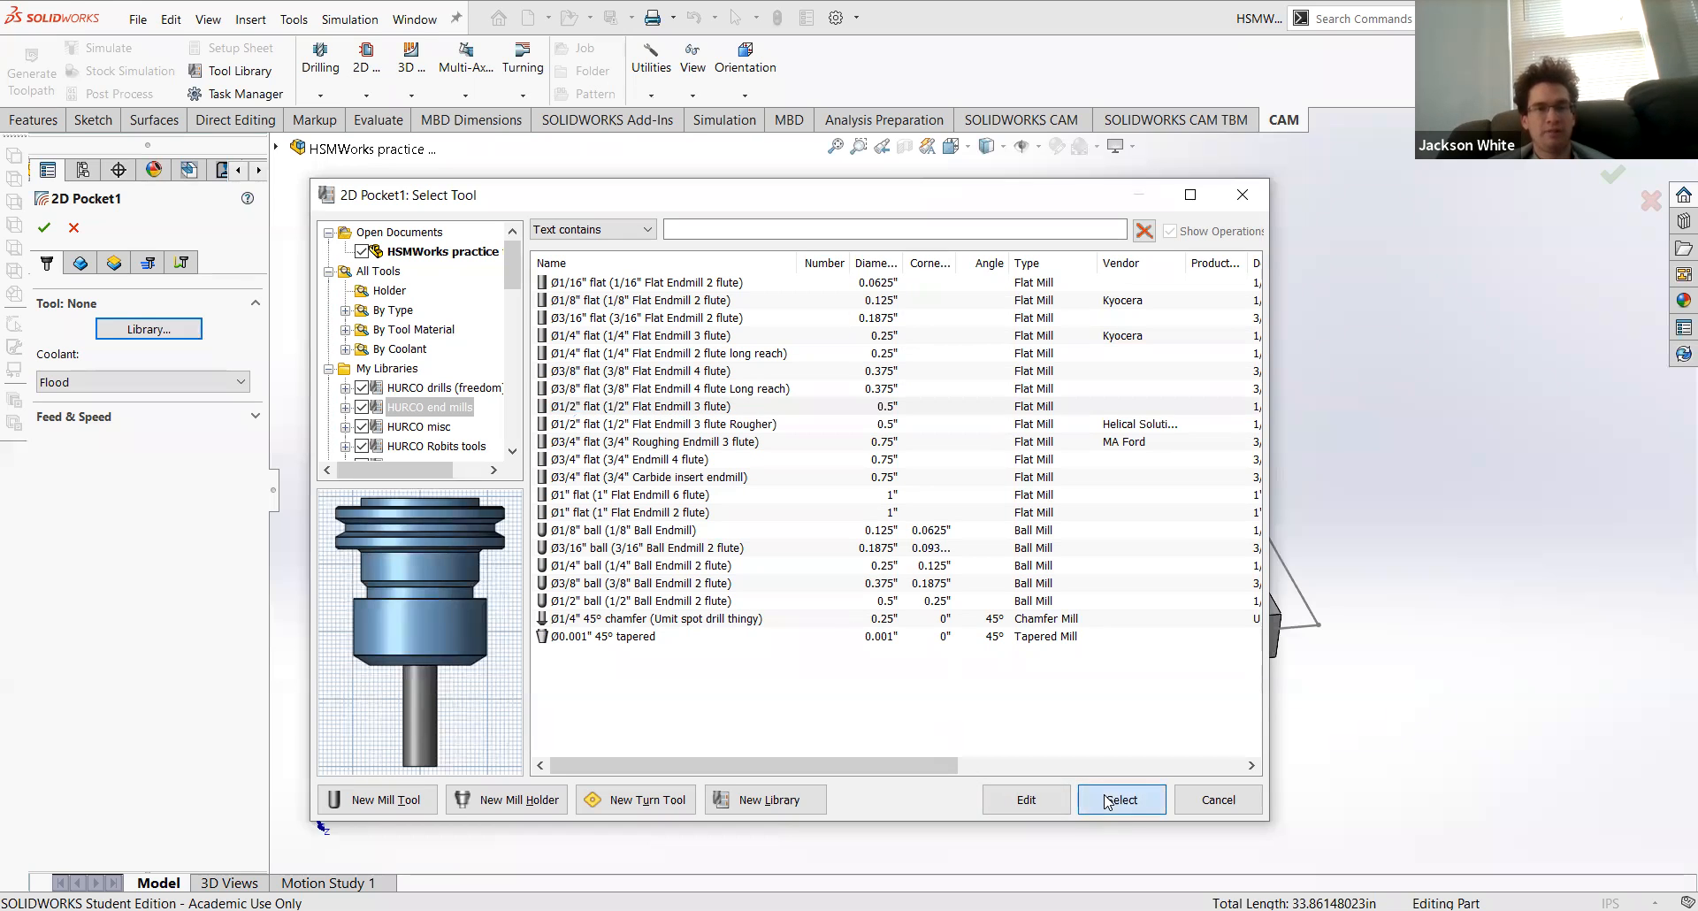
Step: Review the pocket operation's coolant, spindle speed and feedrate settings for the 1/2 in end mill
{"action": "middle_click_drag", "start_coordinate": [573, 479], "coordinate": [488, 411]}
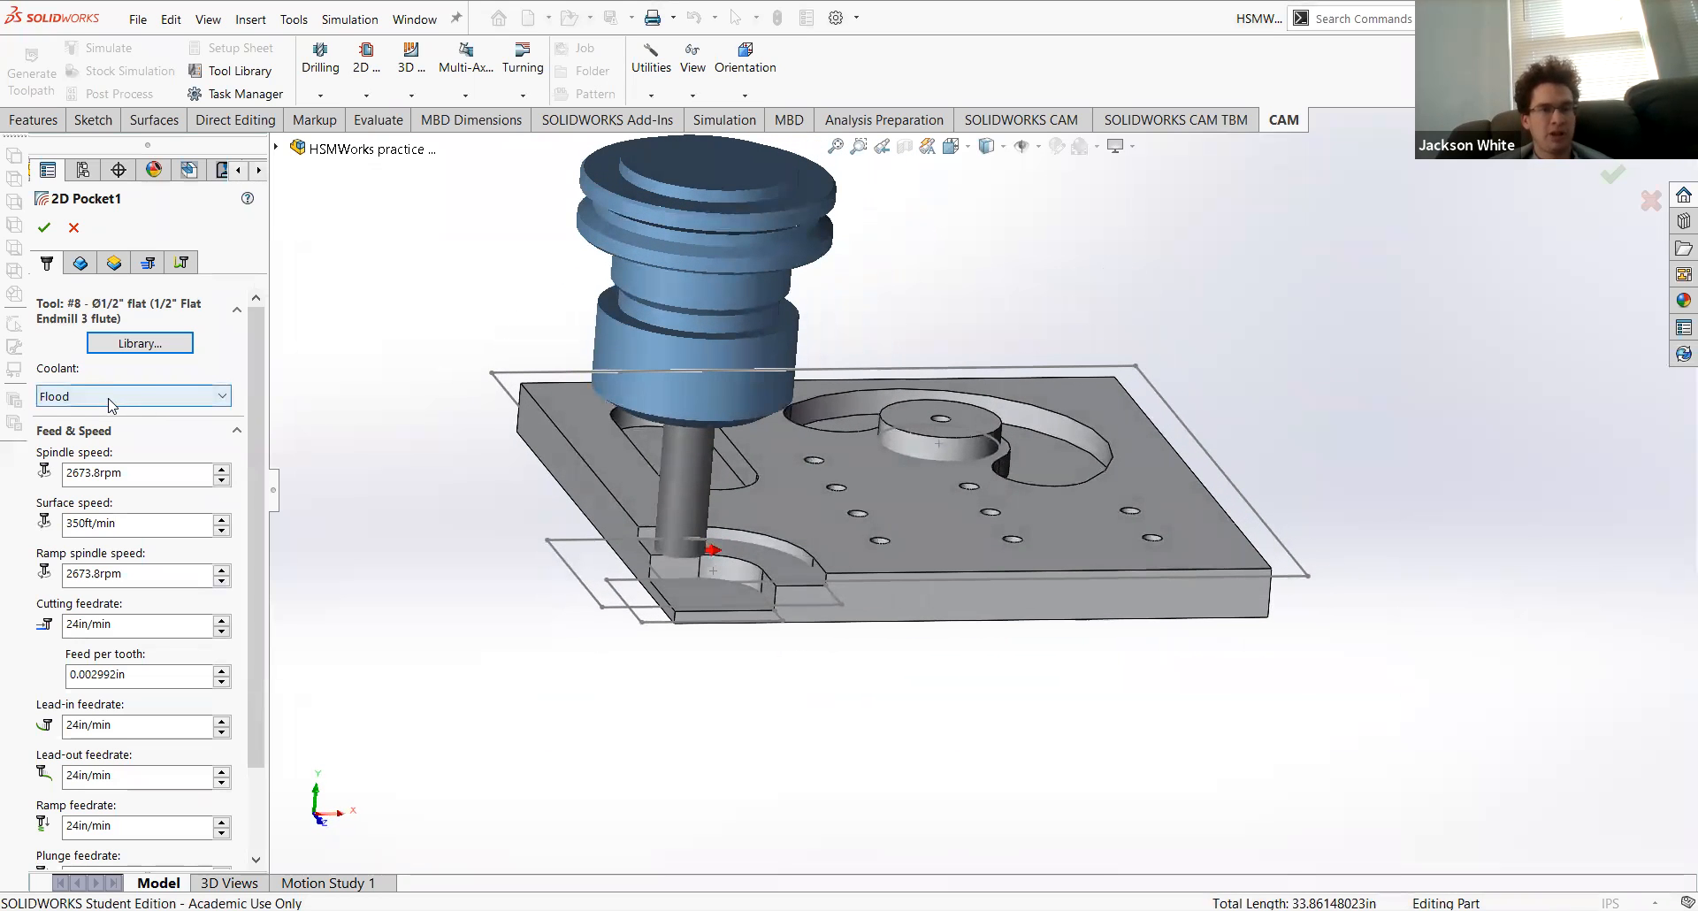
{"action": "left_click_drag", "start_coordinate": [252, 430], "coordinate": [250, 503]}
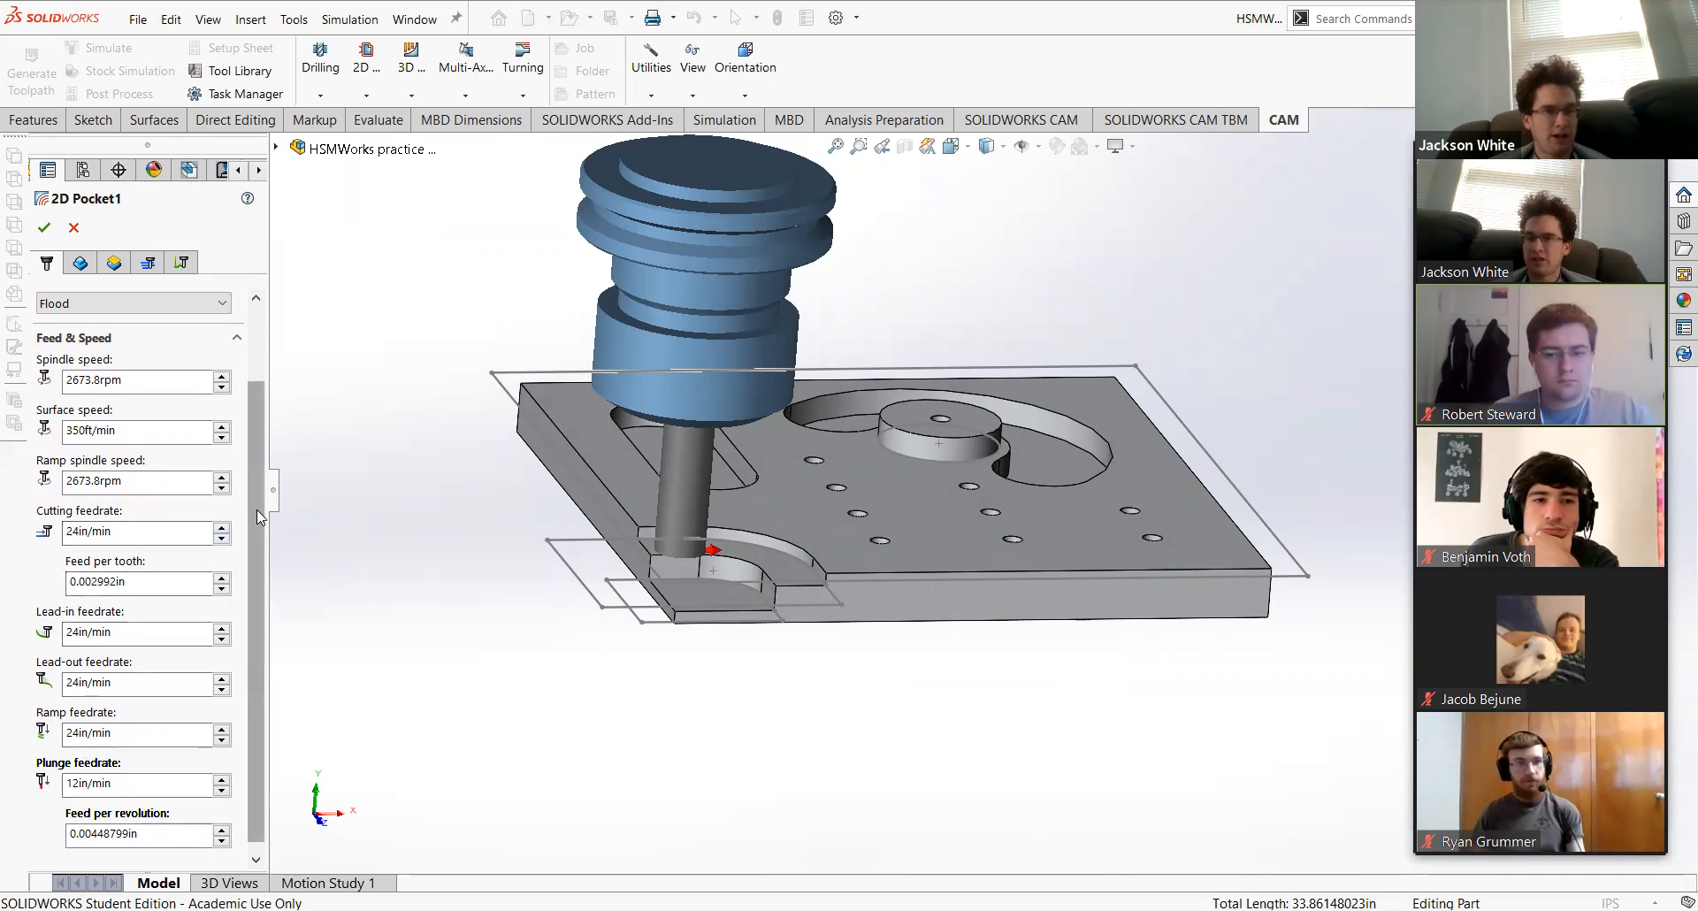
{"action": "left_click_drag", "start_coordinate": [256, 510], "coordinate": [257, 543]}
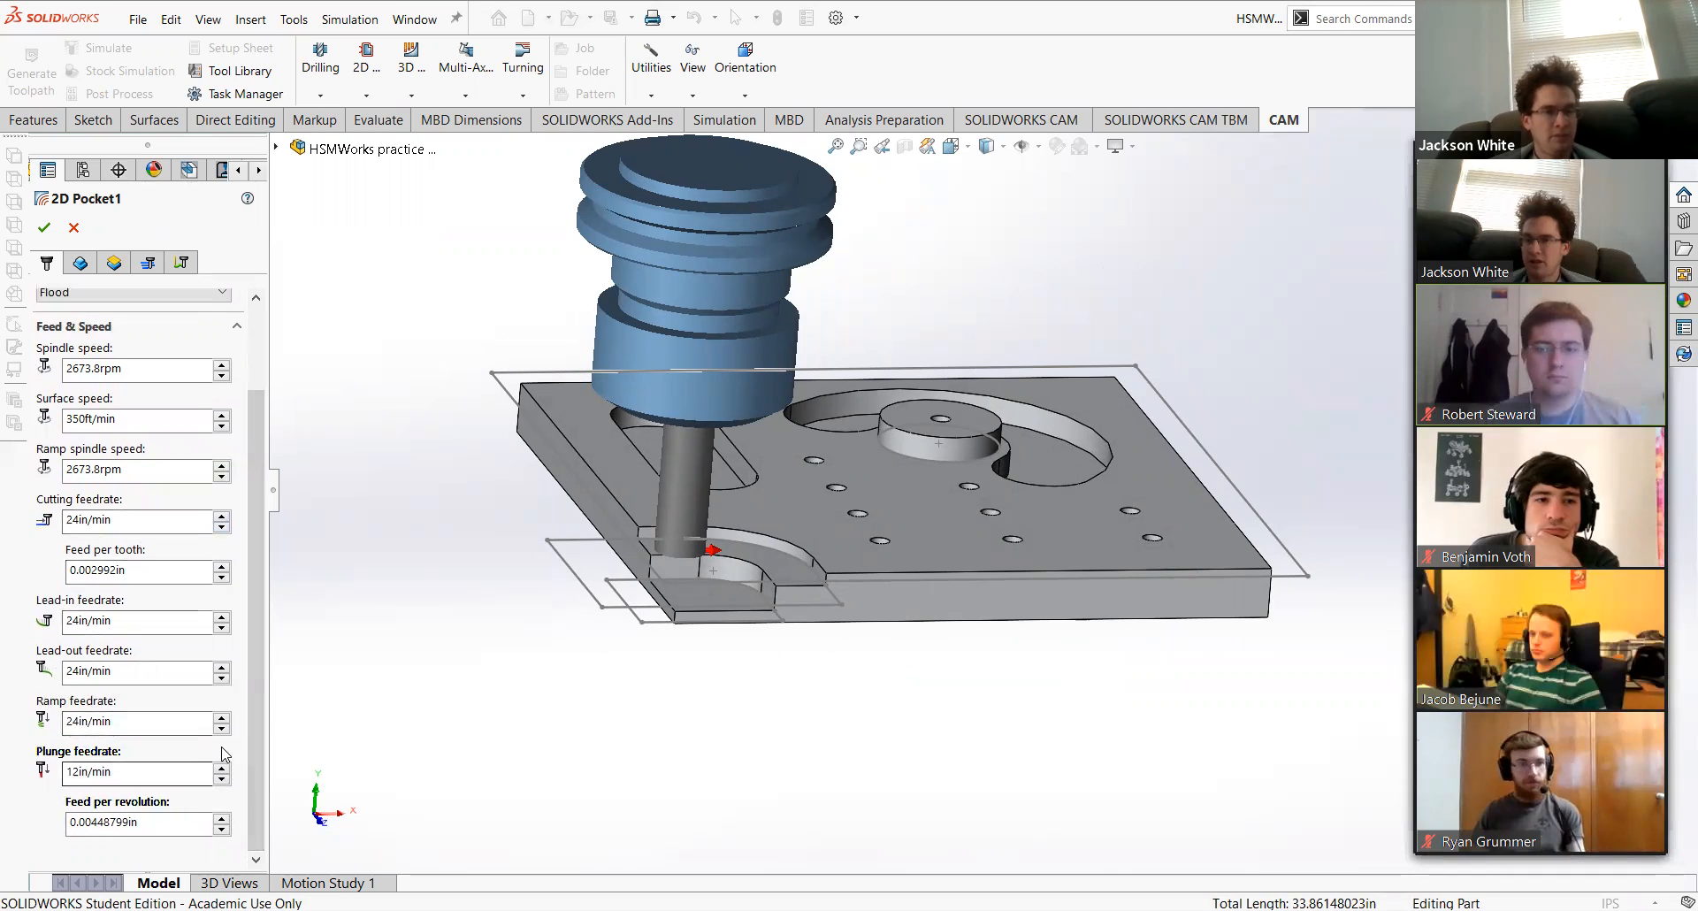
{"action": "left_click_drag", "start_coordinate": [259, 677], "coordinate": [252, 550]}
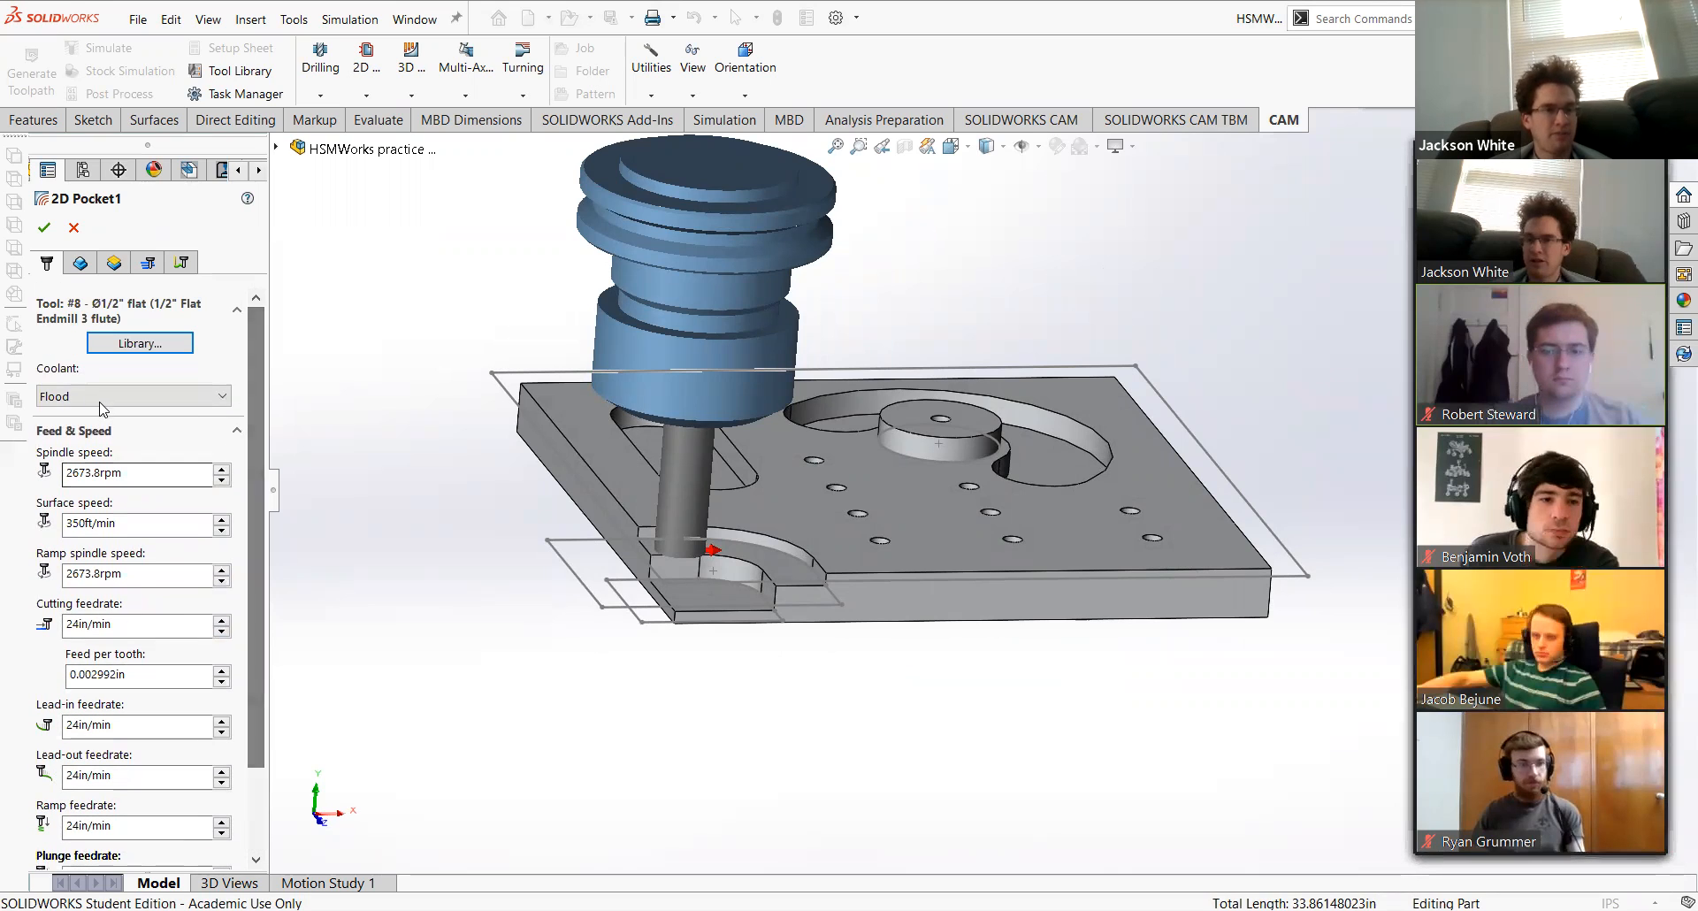
{"action": "left_click_drag", "start_coordinate": [249, 447], "coordinate": [251, 384]}
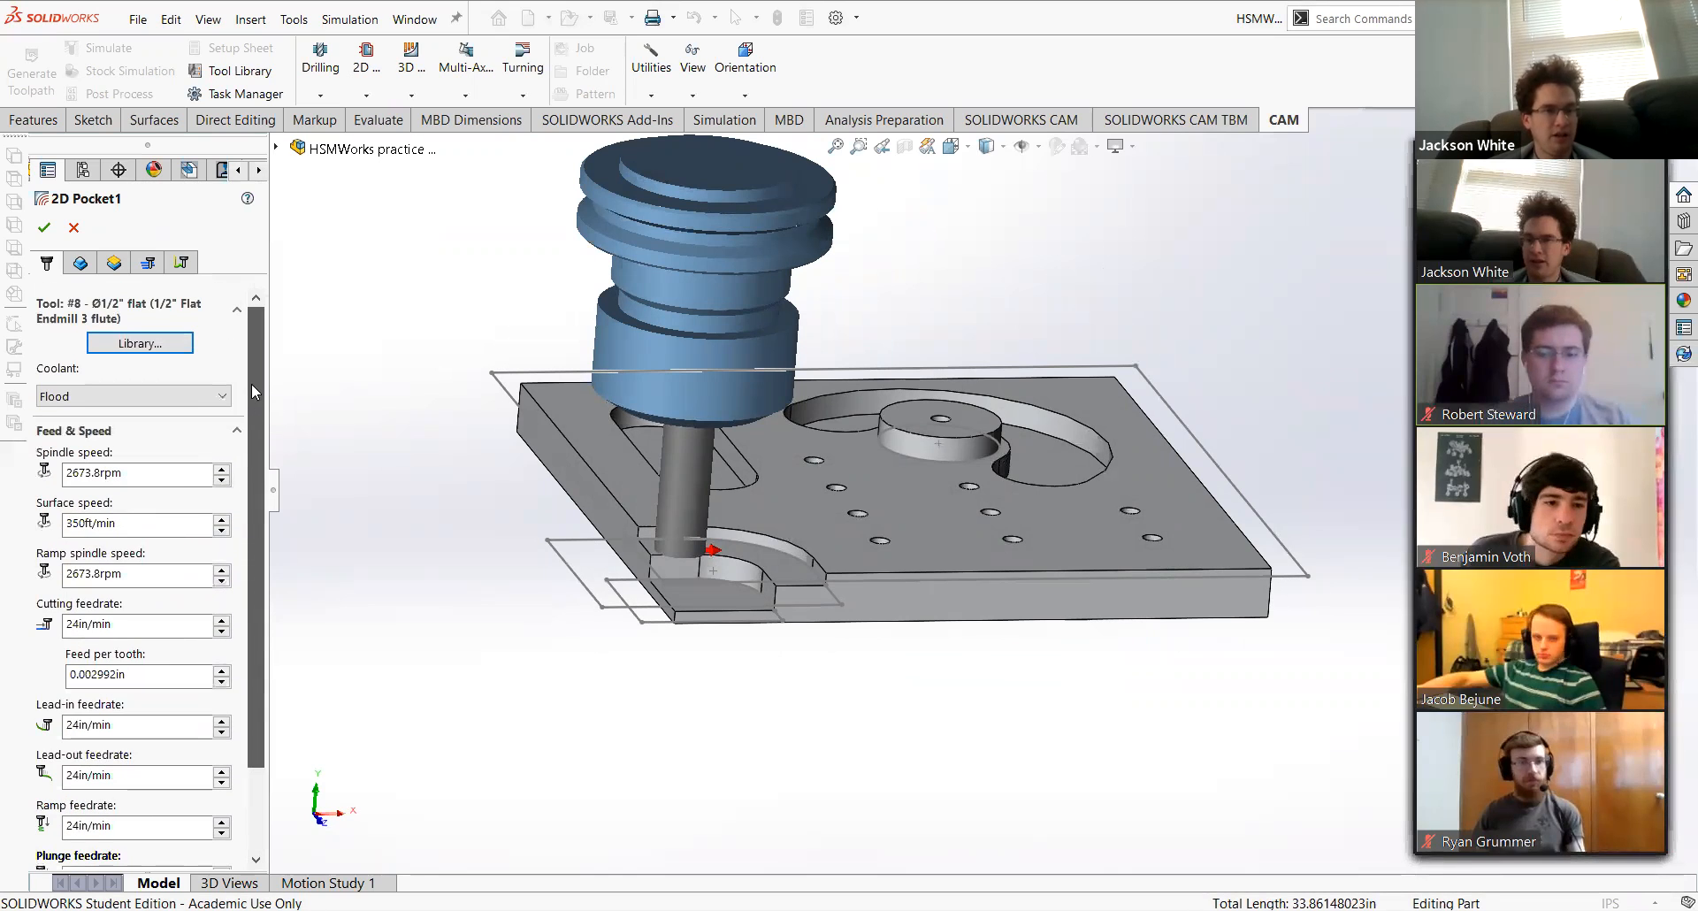
Step: Select the round boss's cylindrical side face as pocket geometry and reverse its machining direction
{"action": "left_click", "coordinate": [78, 263]}
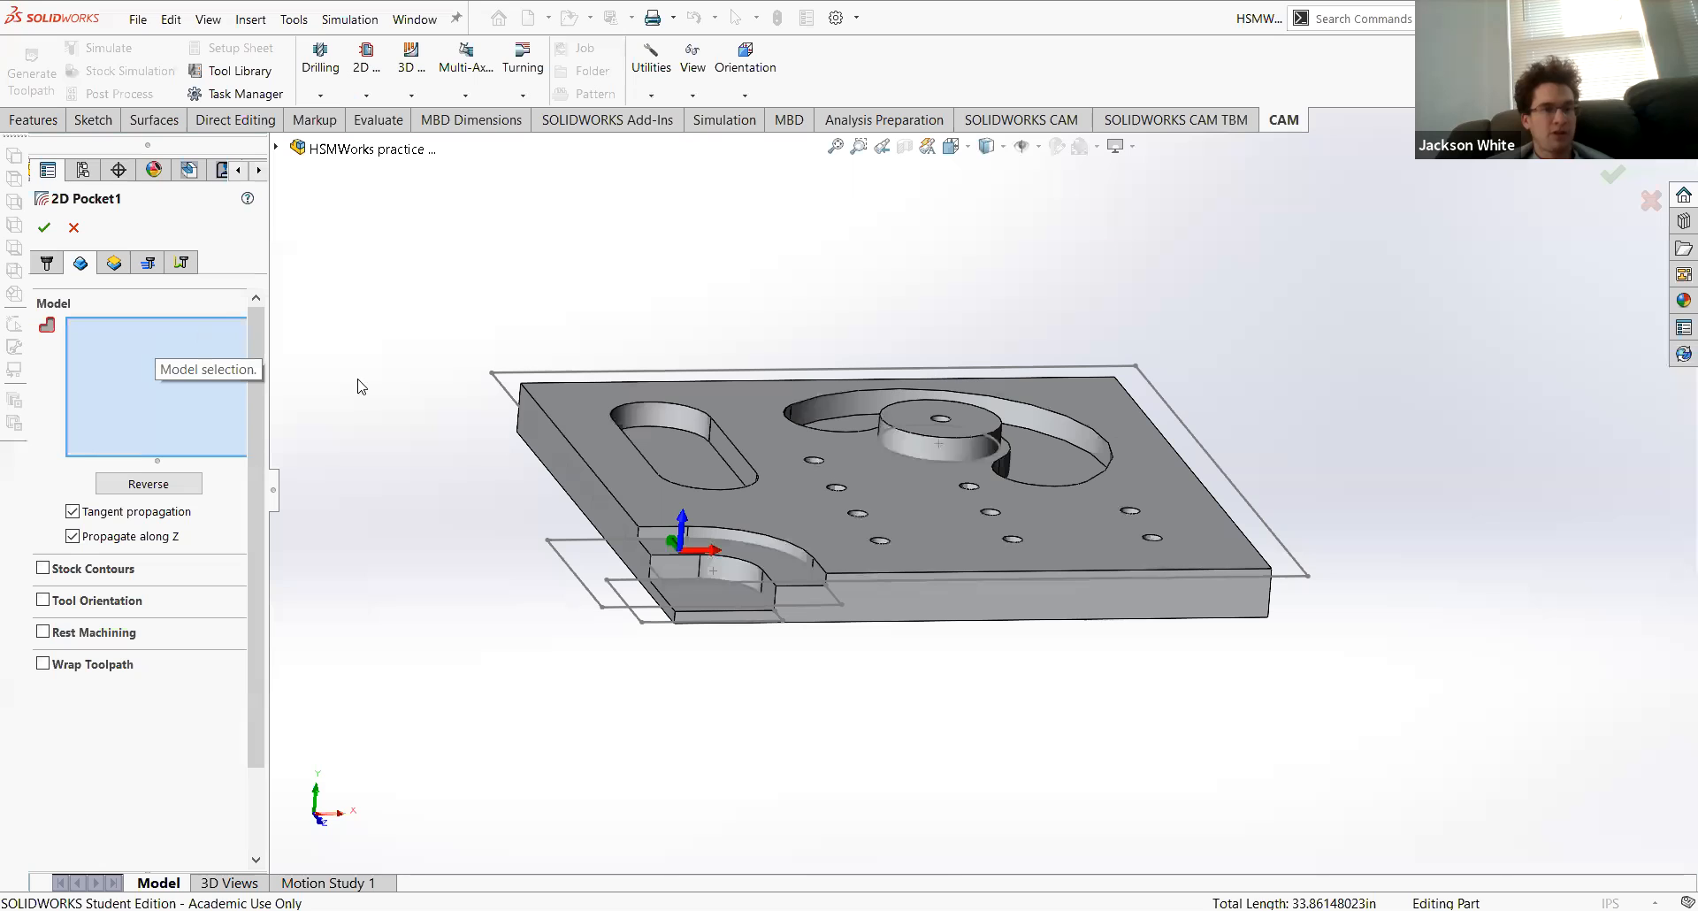
{"action": "middle_click_drag", "start_coordinate": [359, 322], "coordinate": [365, 351]}
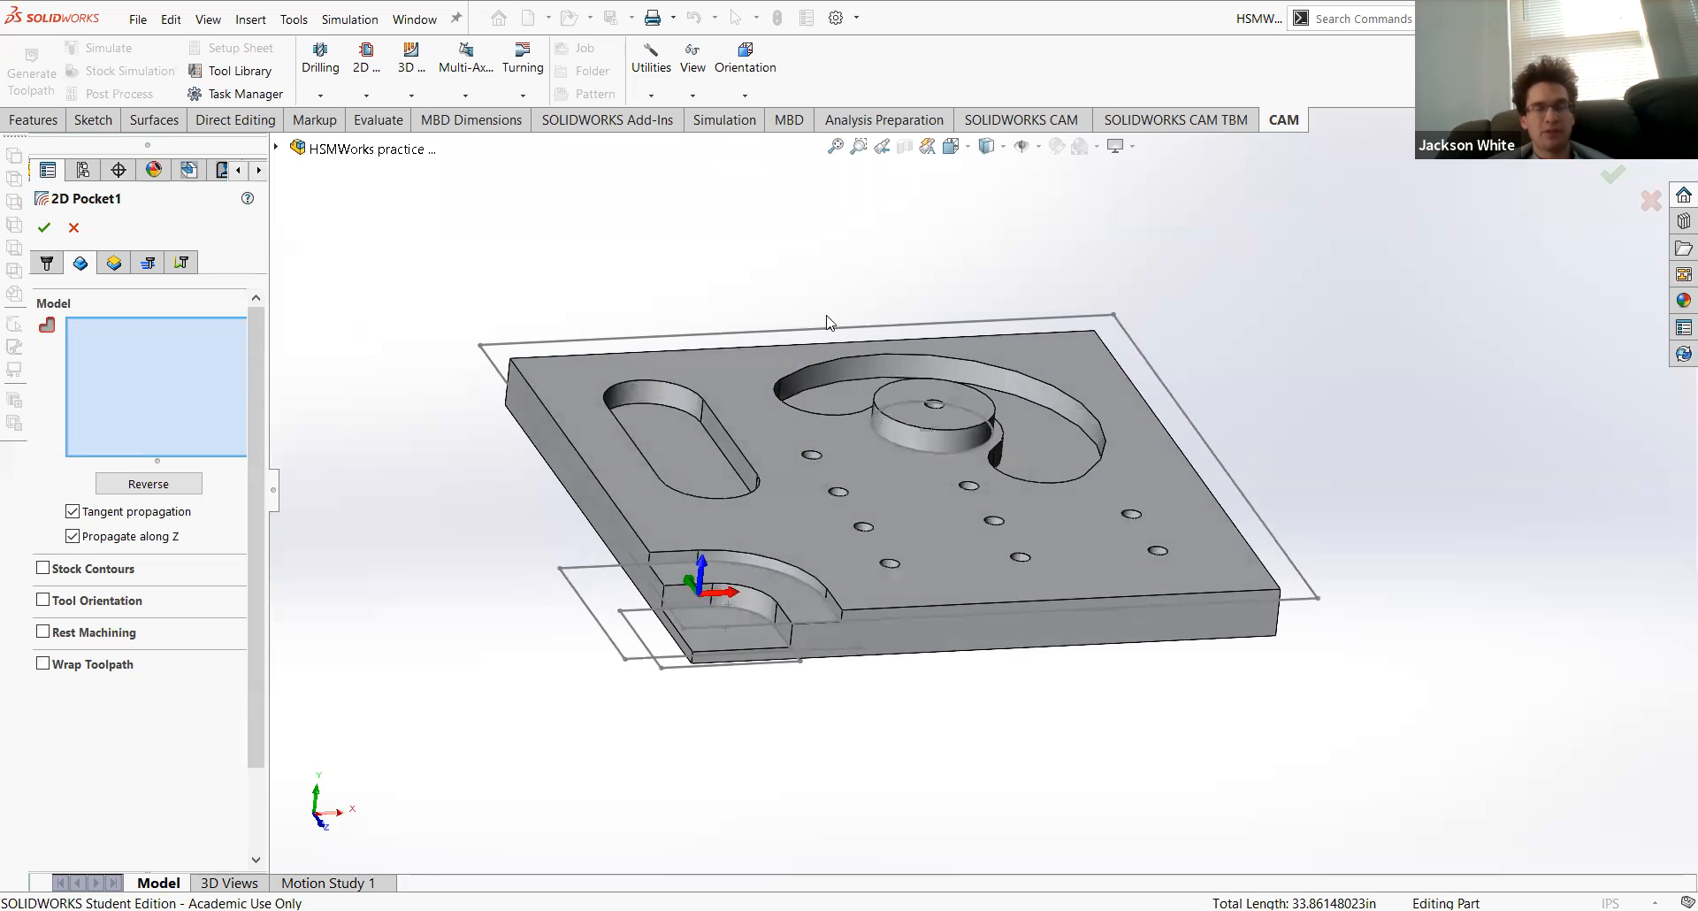
{"action": "left_click", "coordinate": [894, 425]}
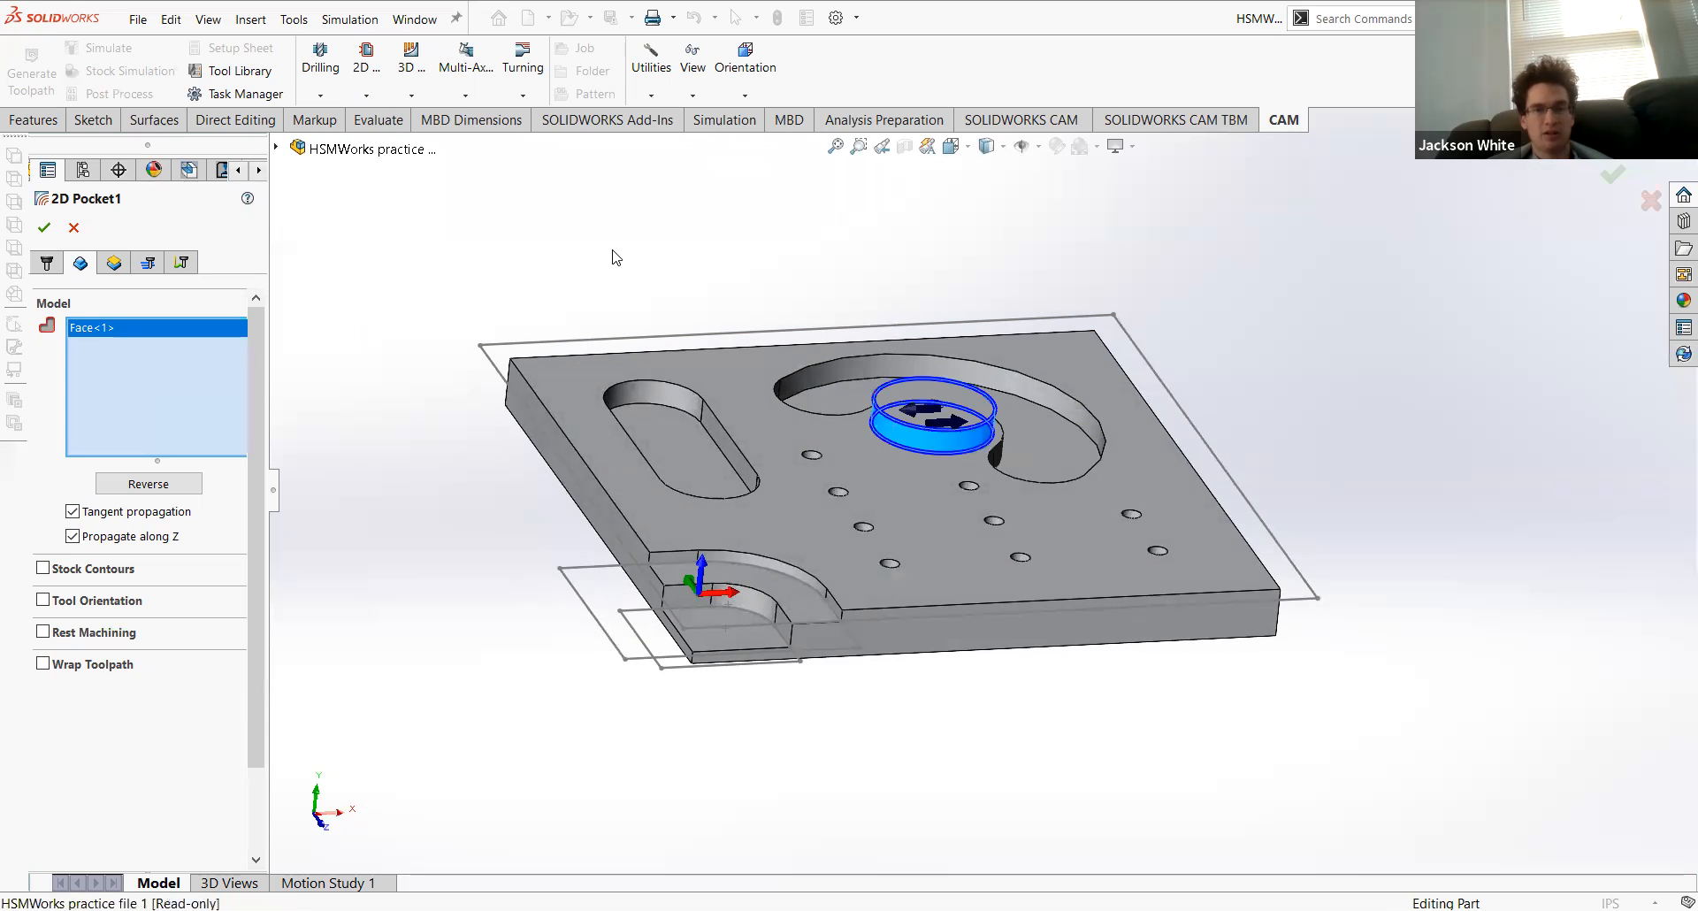
{"action": "middle_click_drag", "start_coordinate": [661, 266], "coordinate": [638, 363]}
{"action": "left_click", "coordinate": [150, 489]}
{"action": "middle_click_drag", "start_coordinate": [435, 256], "coordinate": [518, 265]}
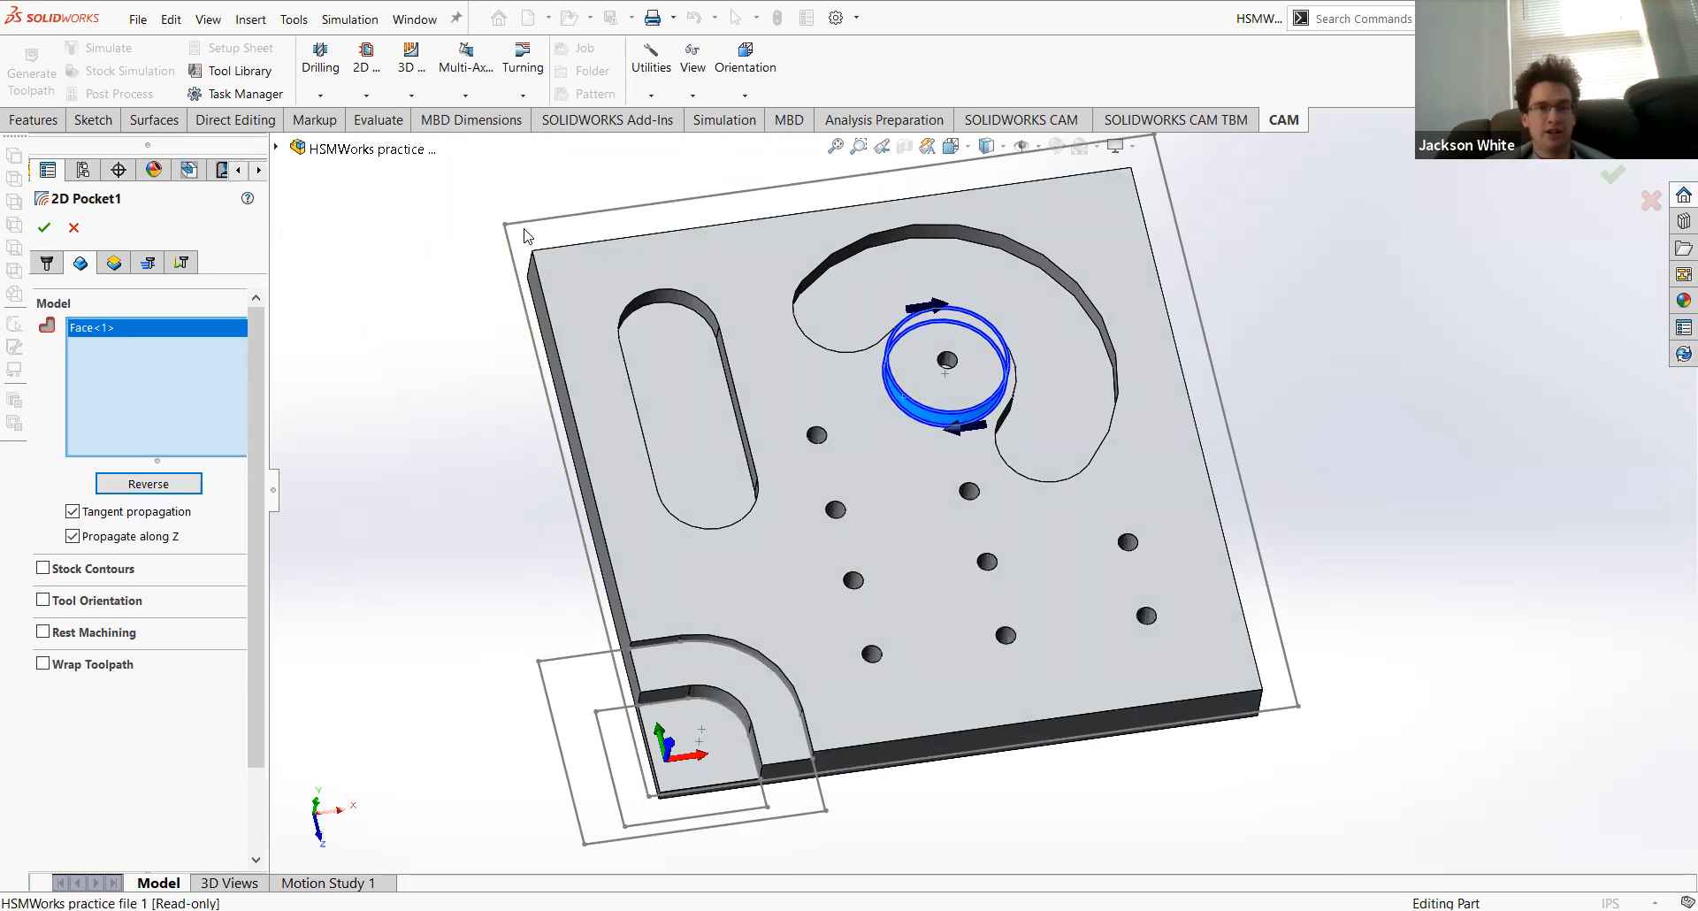
Step: Add the four lines of the sketched rectangle surrounding the plate to the pocket's model selection
{"action": "left_click", "coordinate": [526, 230]}
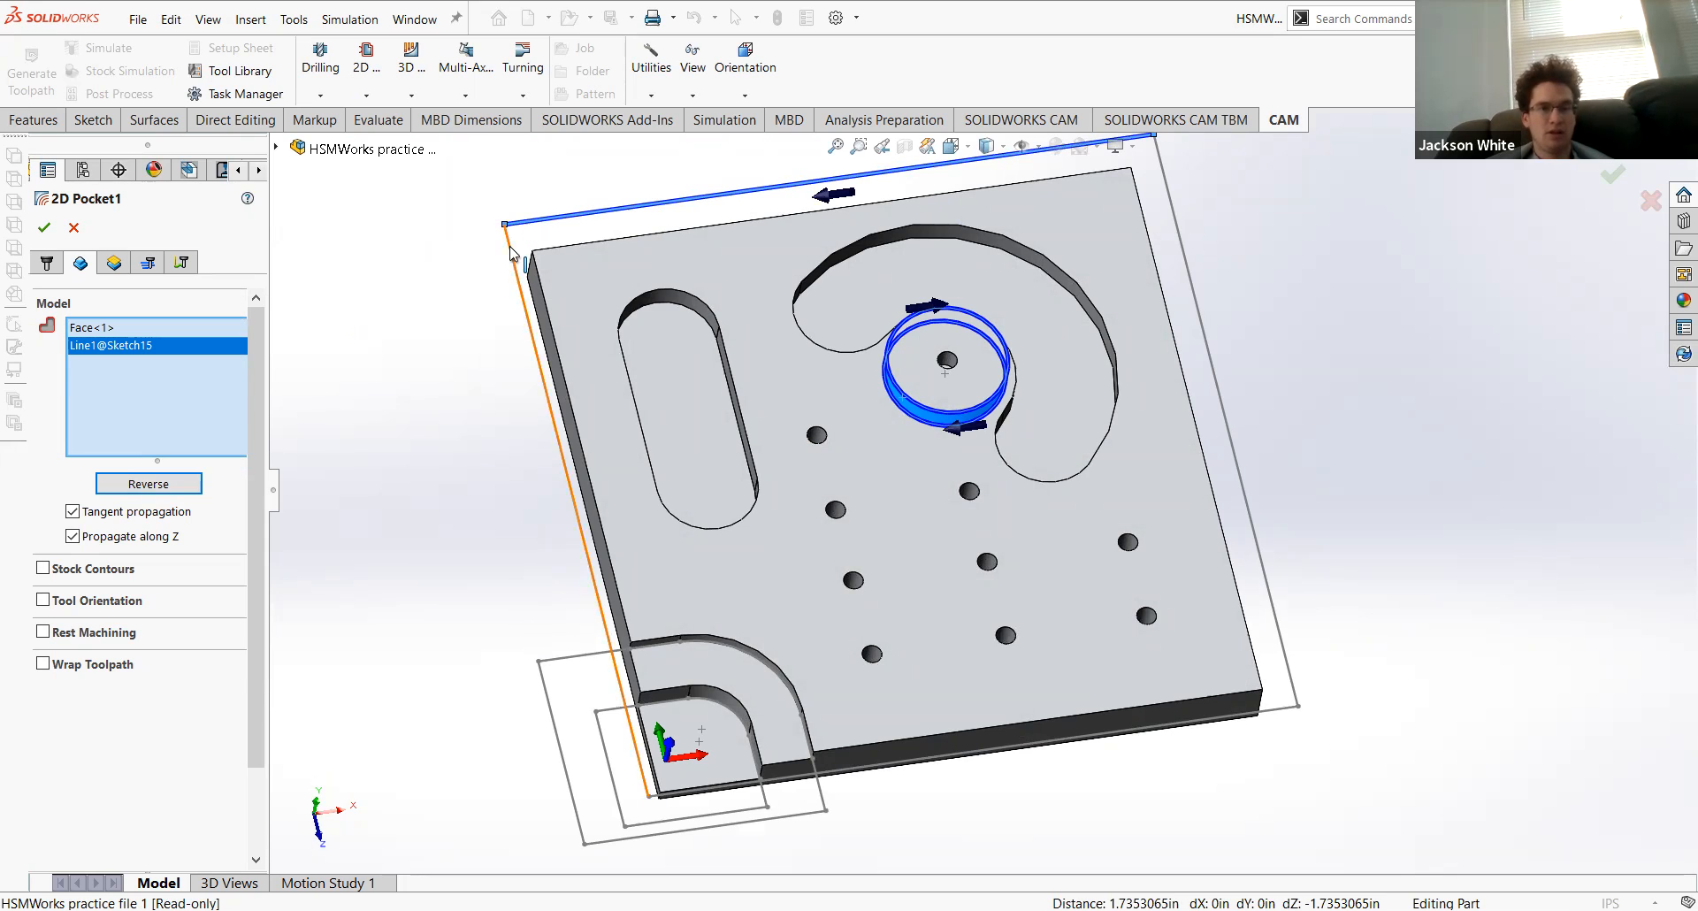
{"action": "left_click", "coordinate": [511, 255]}
{"action": "left_click", "coordinate": [956, 753]}
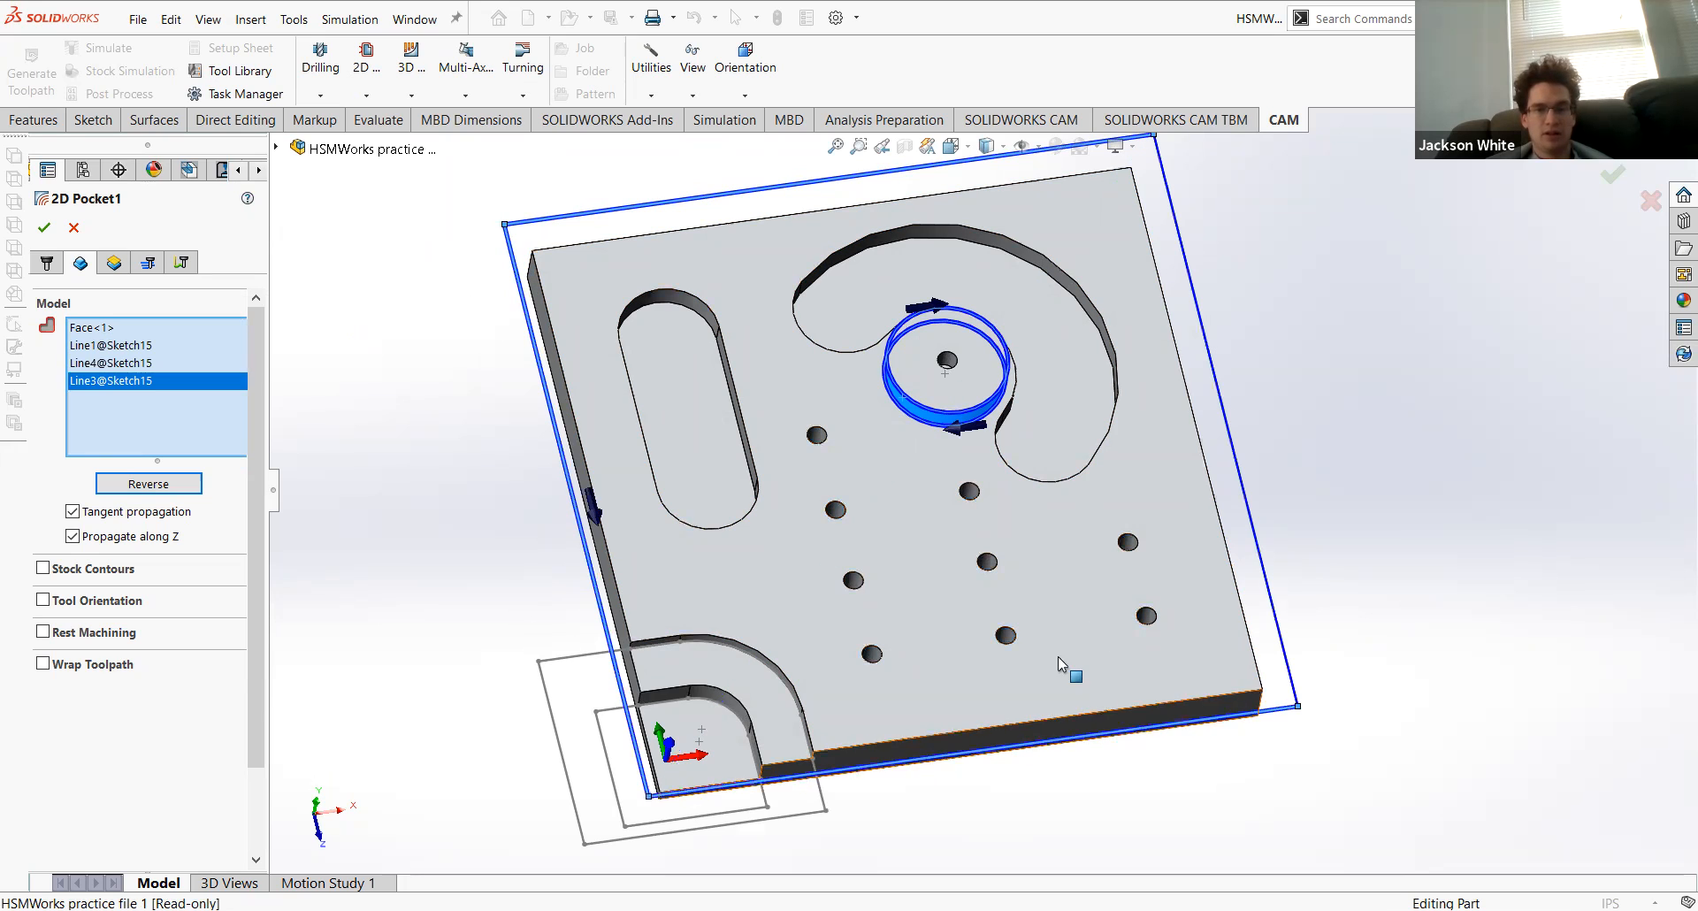
{"action": "left_click", "coordinate": [1232, 439]}
{"action": "middle_click_drag", "start_coordinate": [372, 321], "coordinate": [373, 262]}
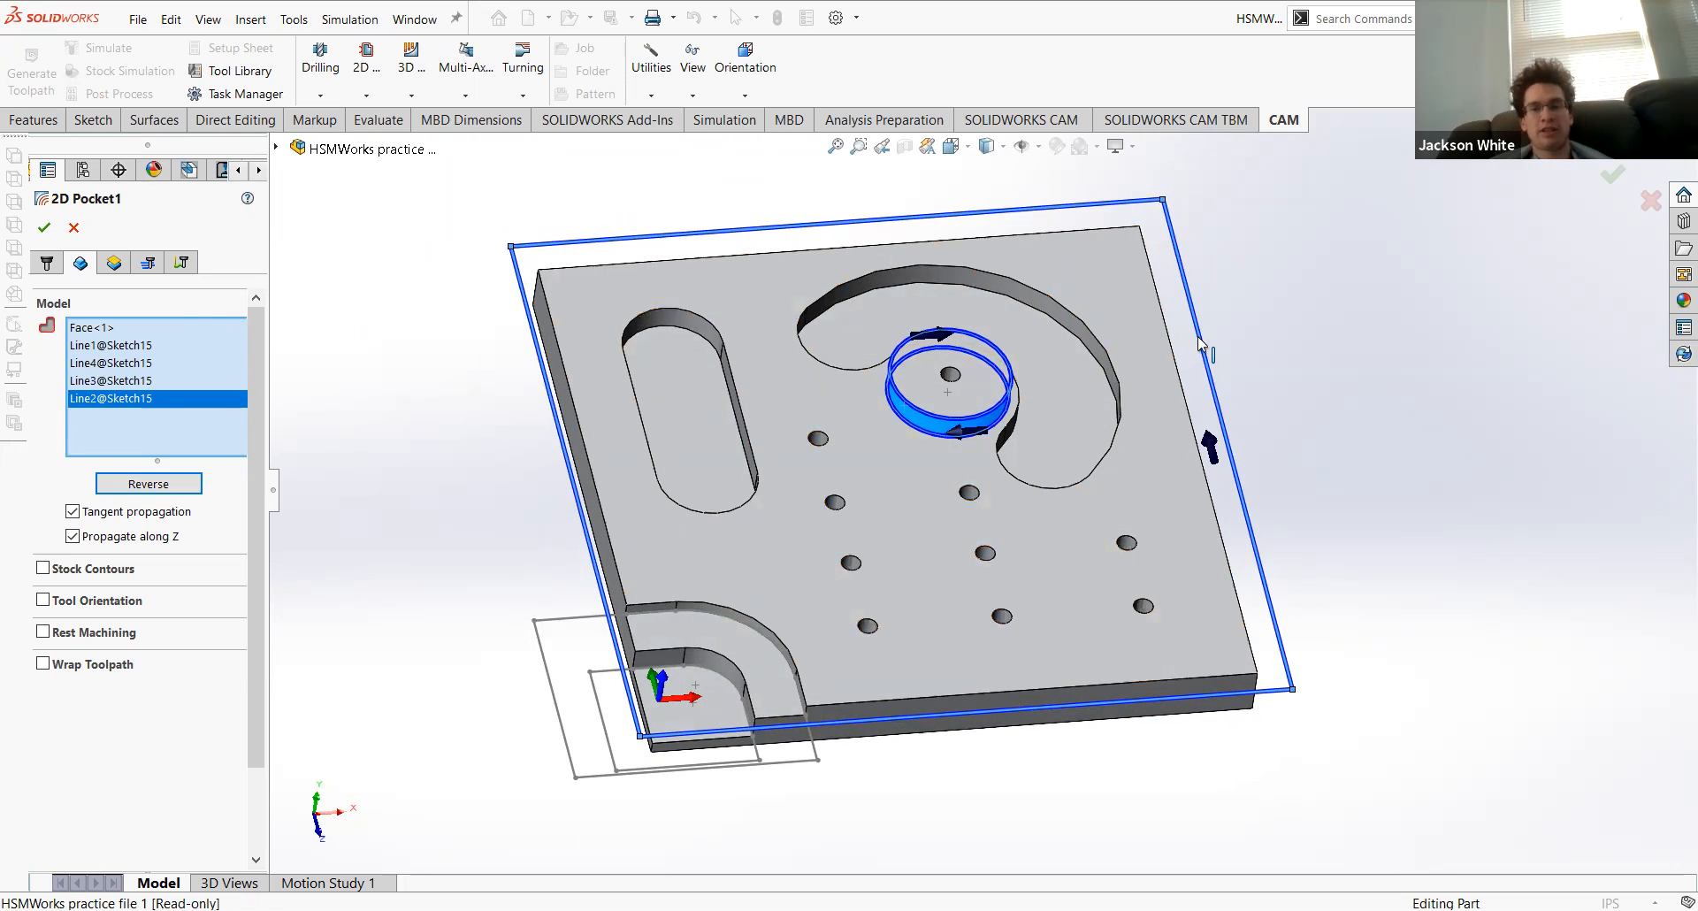
{"action": "middle_click_drag", "start_coordinate": [983, 416], "coordinate": [906, 338]}
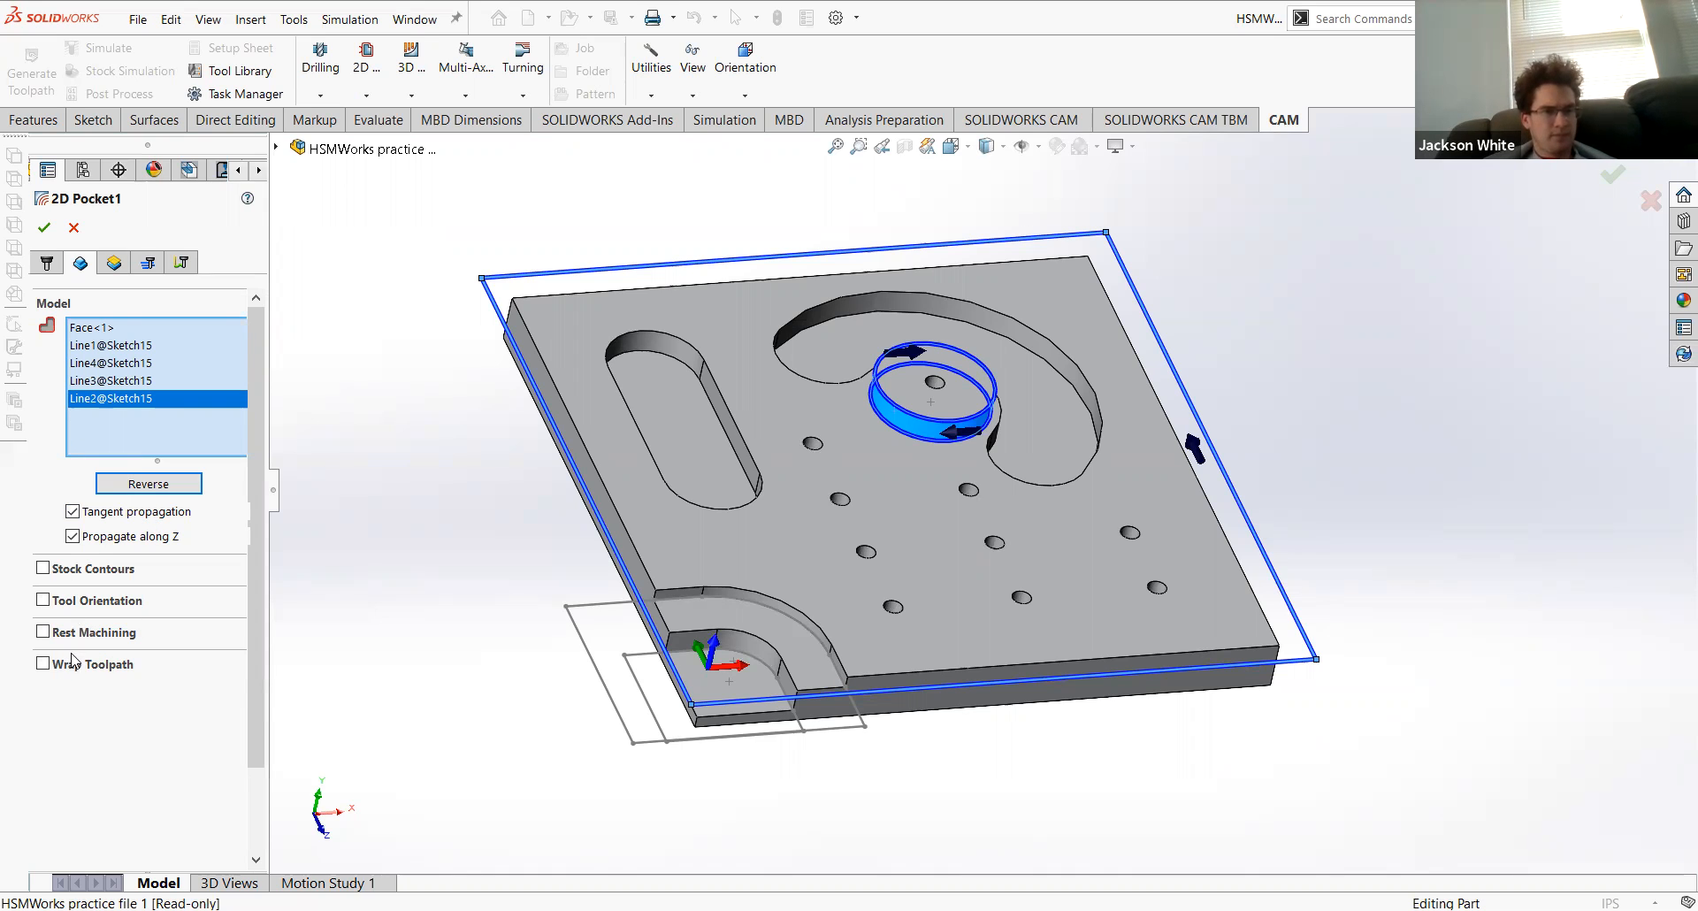
Step: Reference the pocket's clearance, feed, top and bottom heights from Stock Top
{"action": "left_click", "coordinate": [110, 265]}
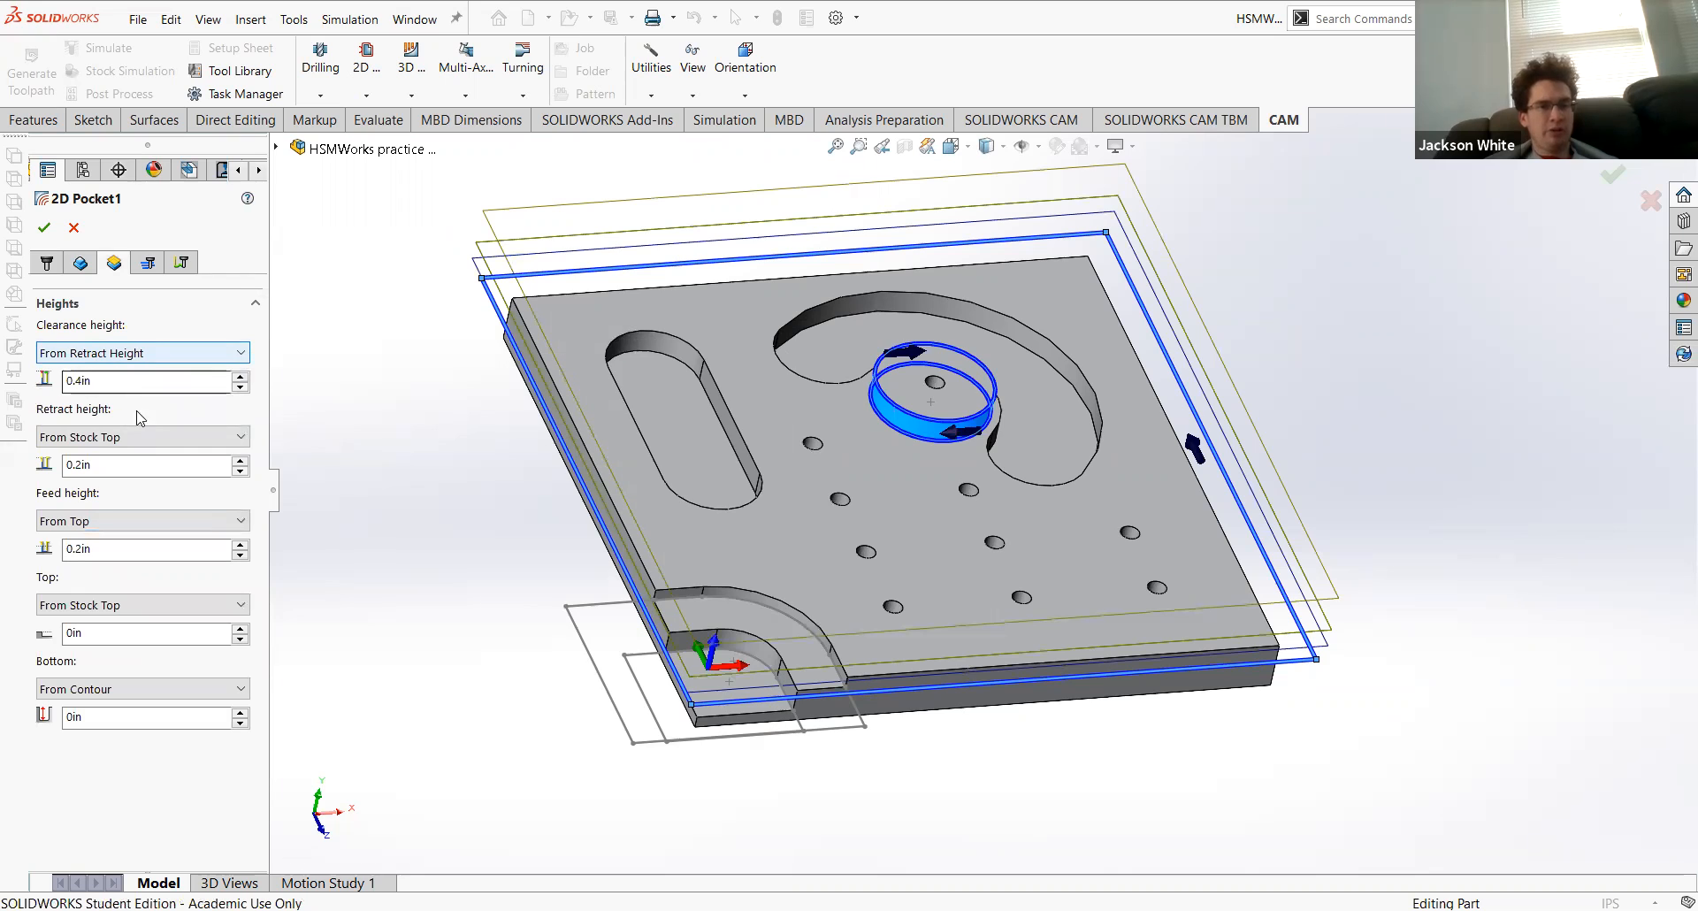
{"action": "left_click", "coordinate": [115, 353]}
{"action": "left_click", "coordinate": [115, 463]}
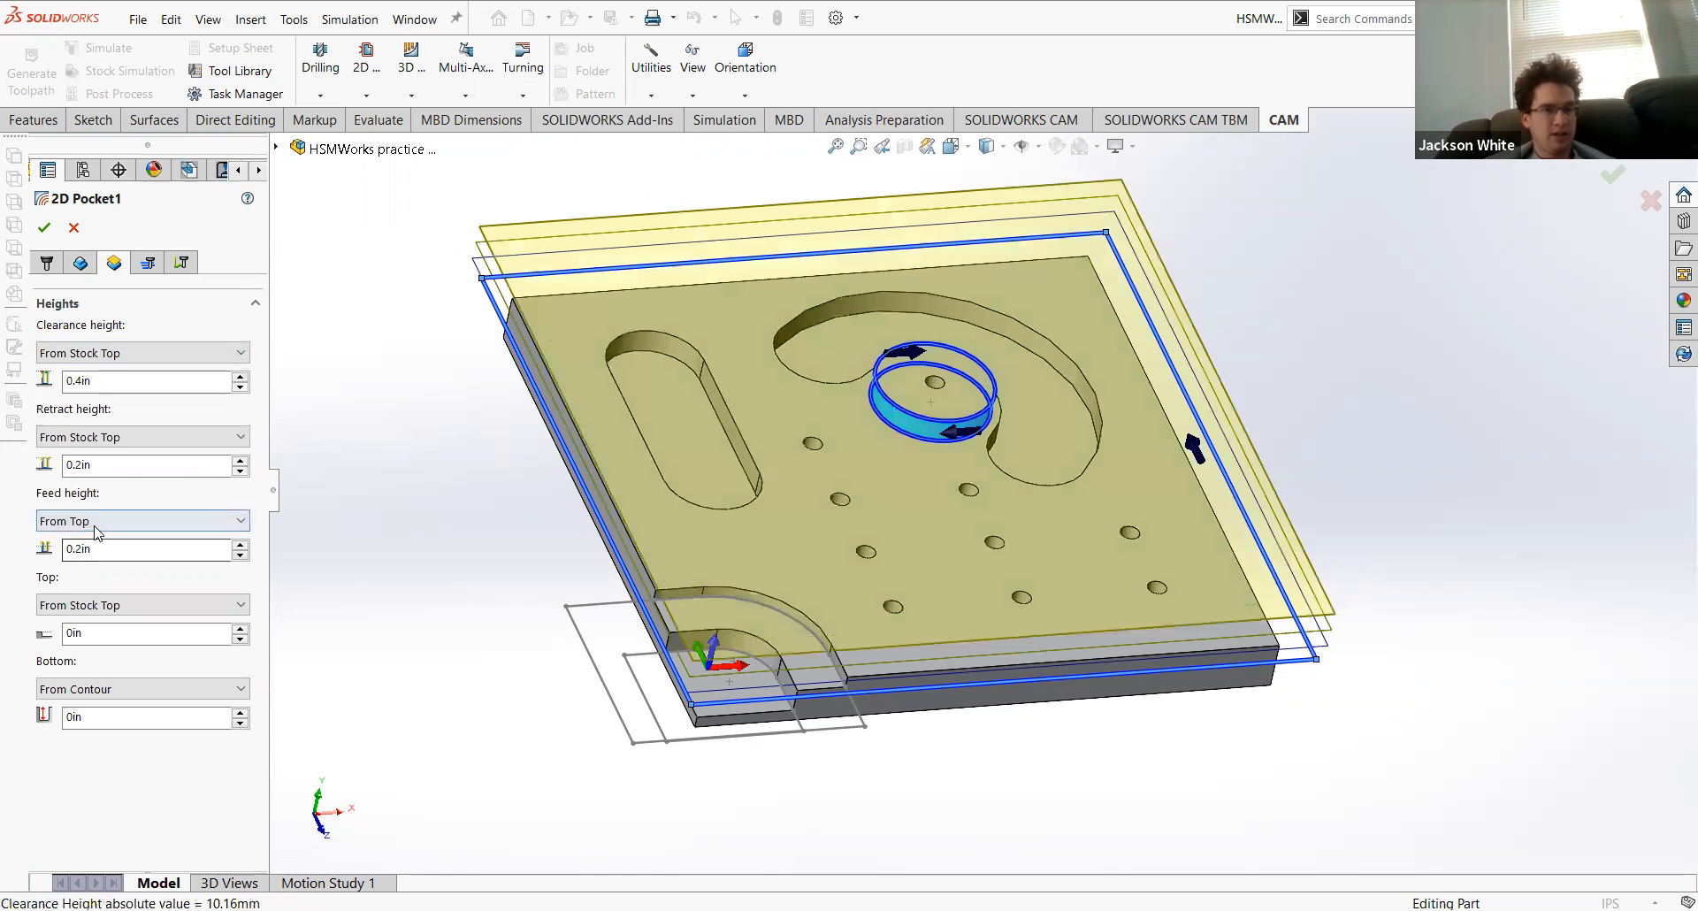
{"action": "left_click", "coordinate": [110, 521]}
{"action": "left_click", "coordinate": [101, 616]}
{"action": "left_click", "coordinate": [102, 606]}
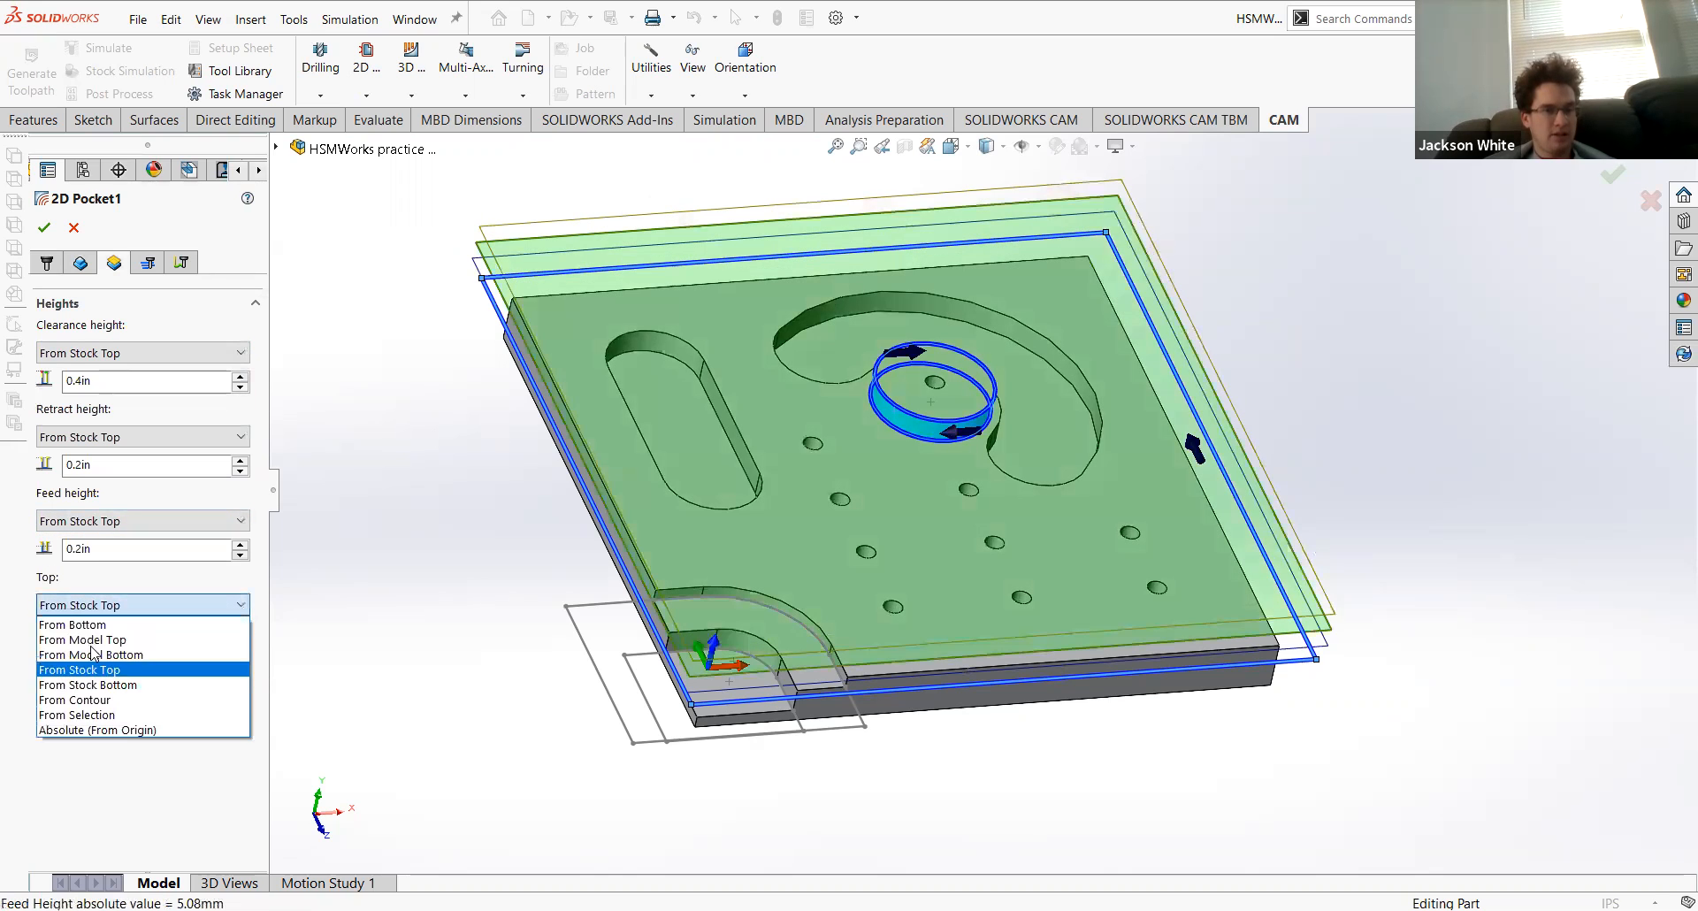
{"action": "left_click", "coordinate": [102, 670]}
{"action": "left_click", "coordinate": [101, 689]}
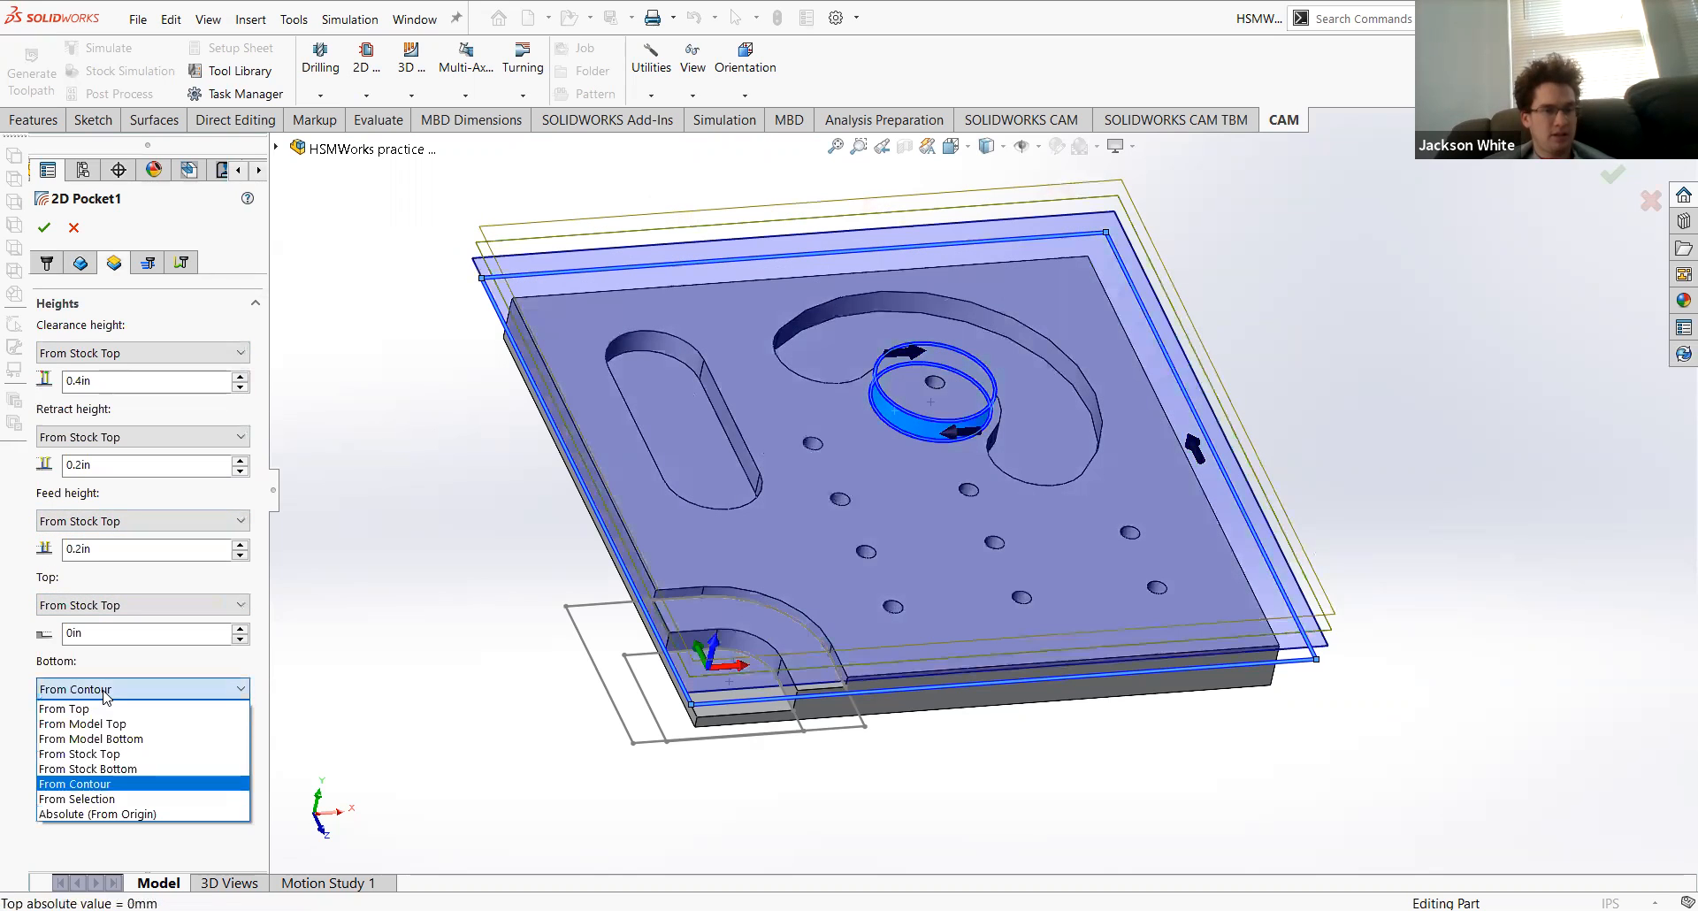
{"action": "left_click", "coordinate": [106, 756]}
Step: Set the pocket's bottom height offset to -0.25 in
{"action": "middle_click_drag", "start_coordinate": [329, 334], "coordinate": [318, 287]}
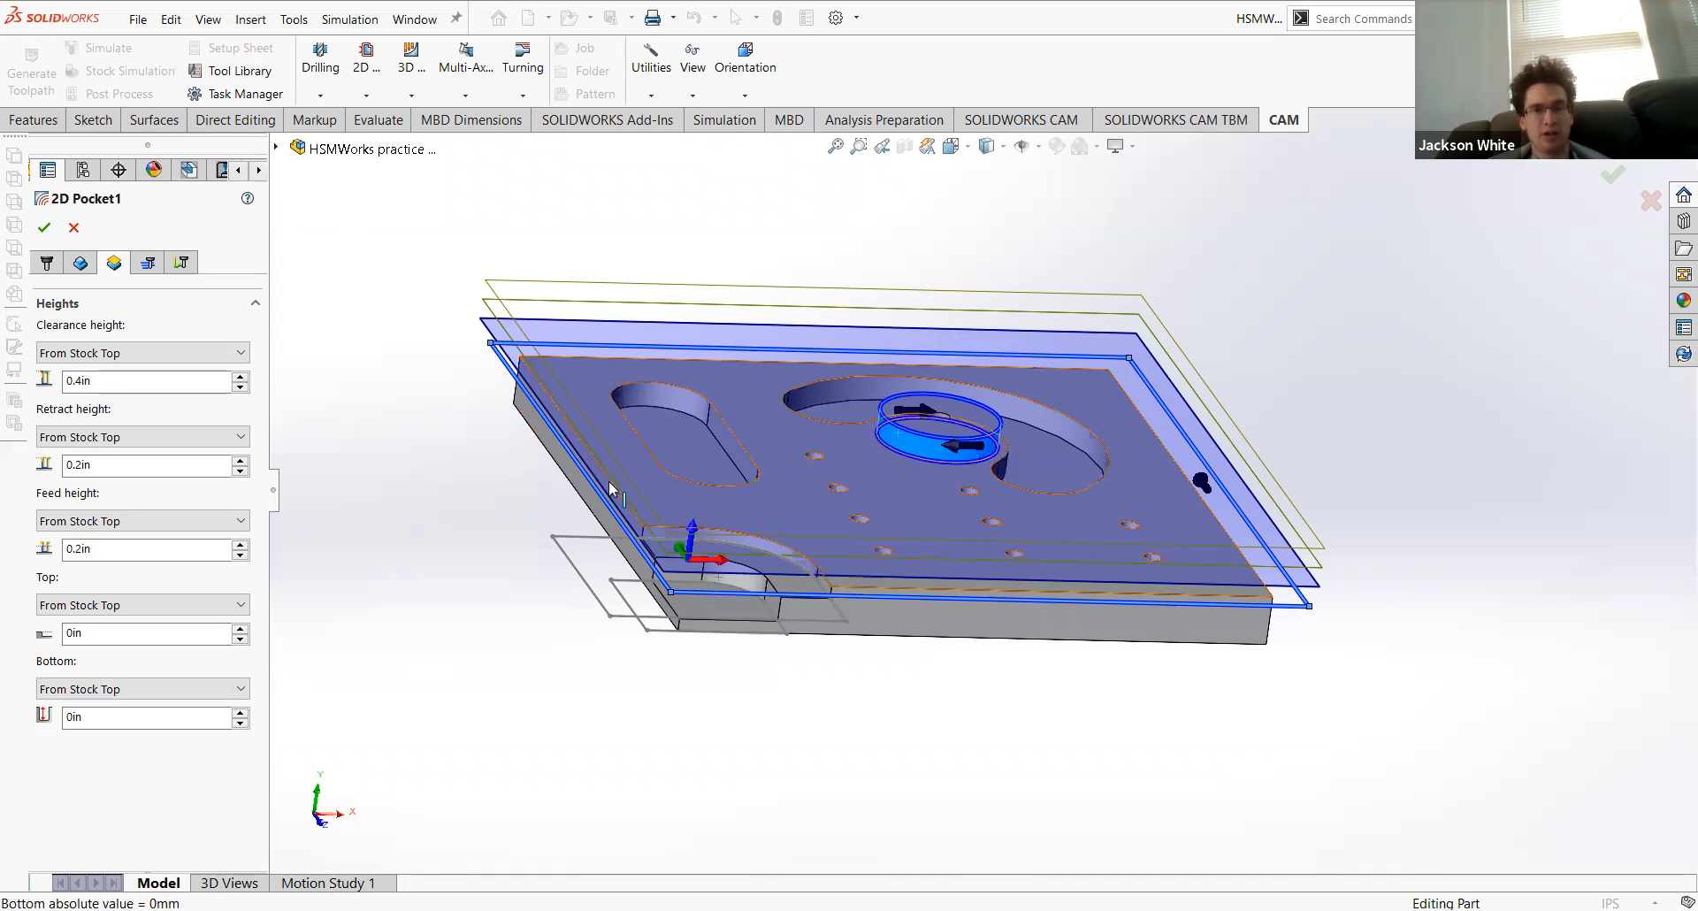
{"action": "left_click_drag", "start_coordinate": [96, 717], "coordinate": [43, 719]}
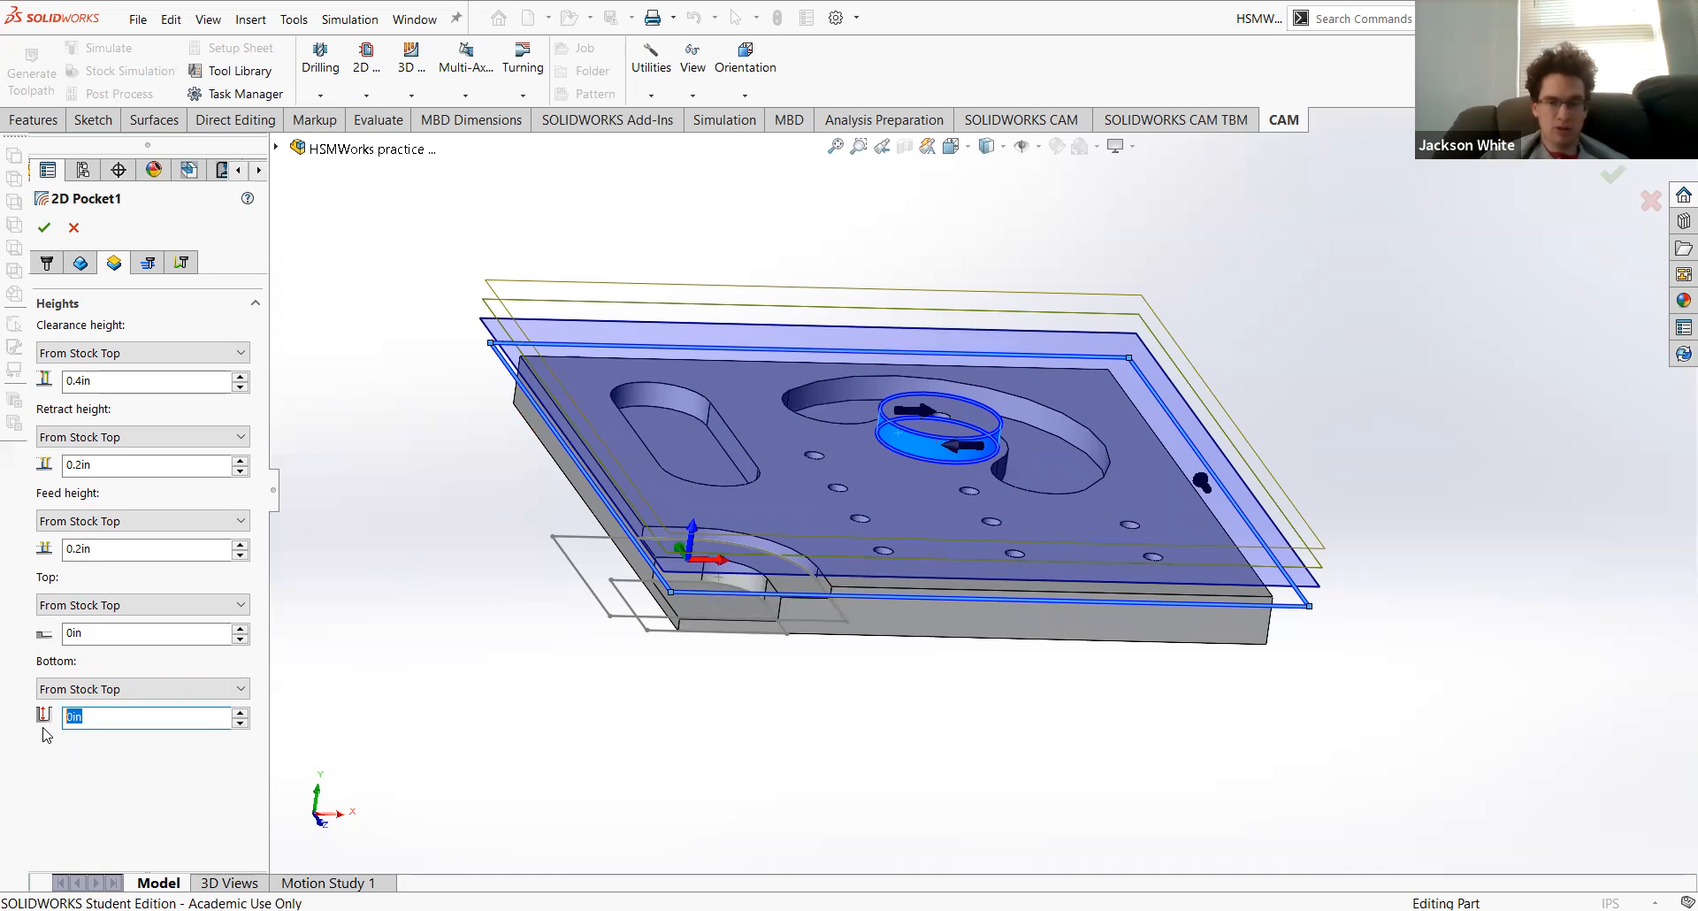
{"action": "type", "text": "-0."}
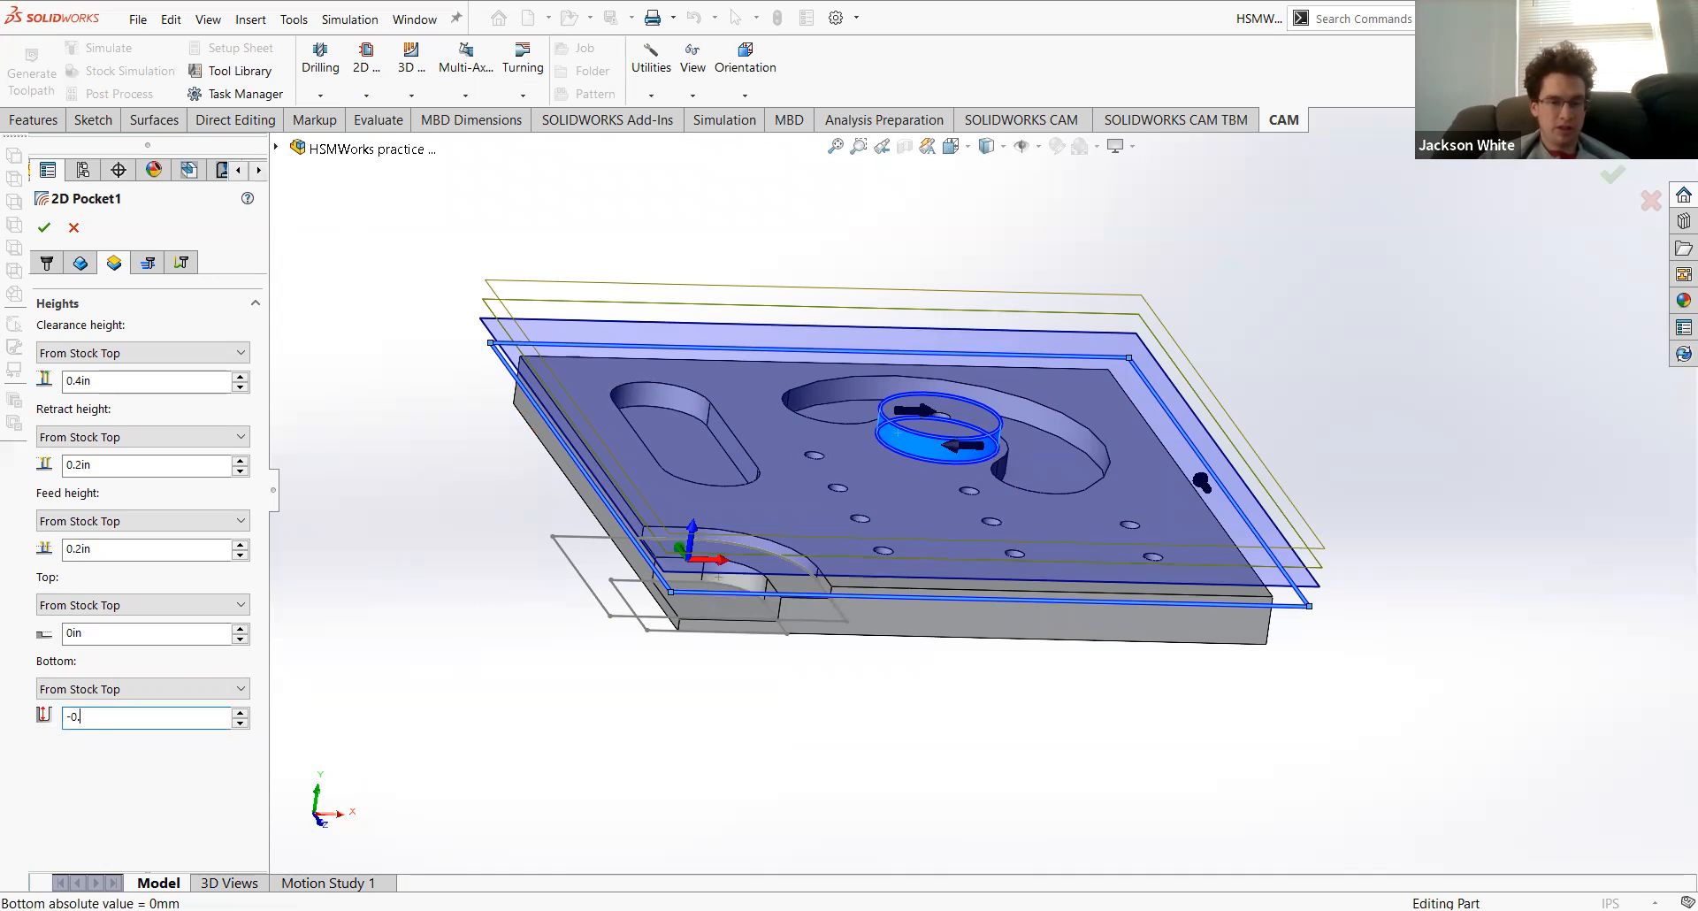
{"action": "type", "text": "25"}
{"action": "key", "text": "Return"}
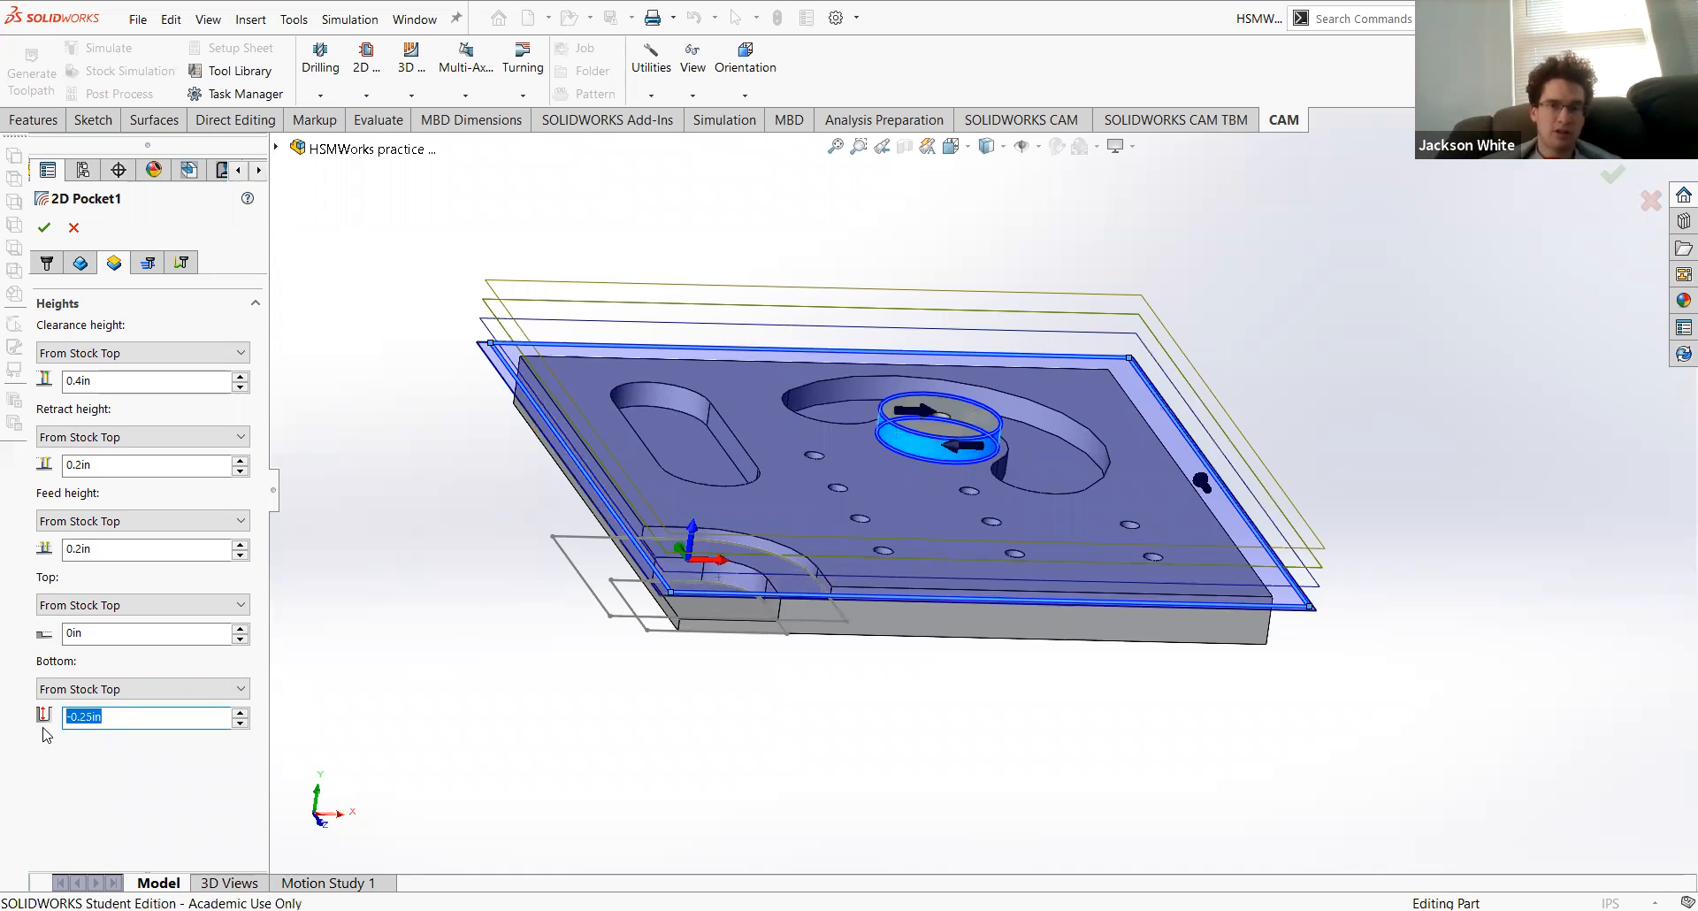
Step: Review the pocket's pass settings, including tolerance, stepover, finishing passes, multiple depths and stock to leave
{"action": "left_click", "coordinate": [139, 263]}
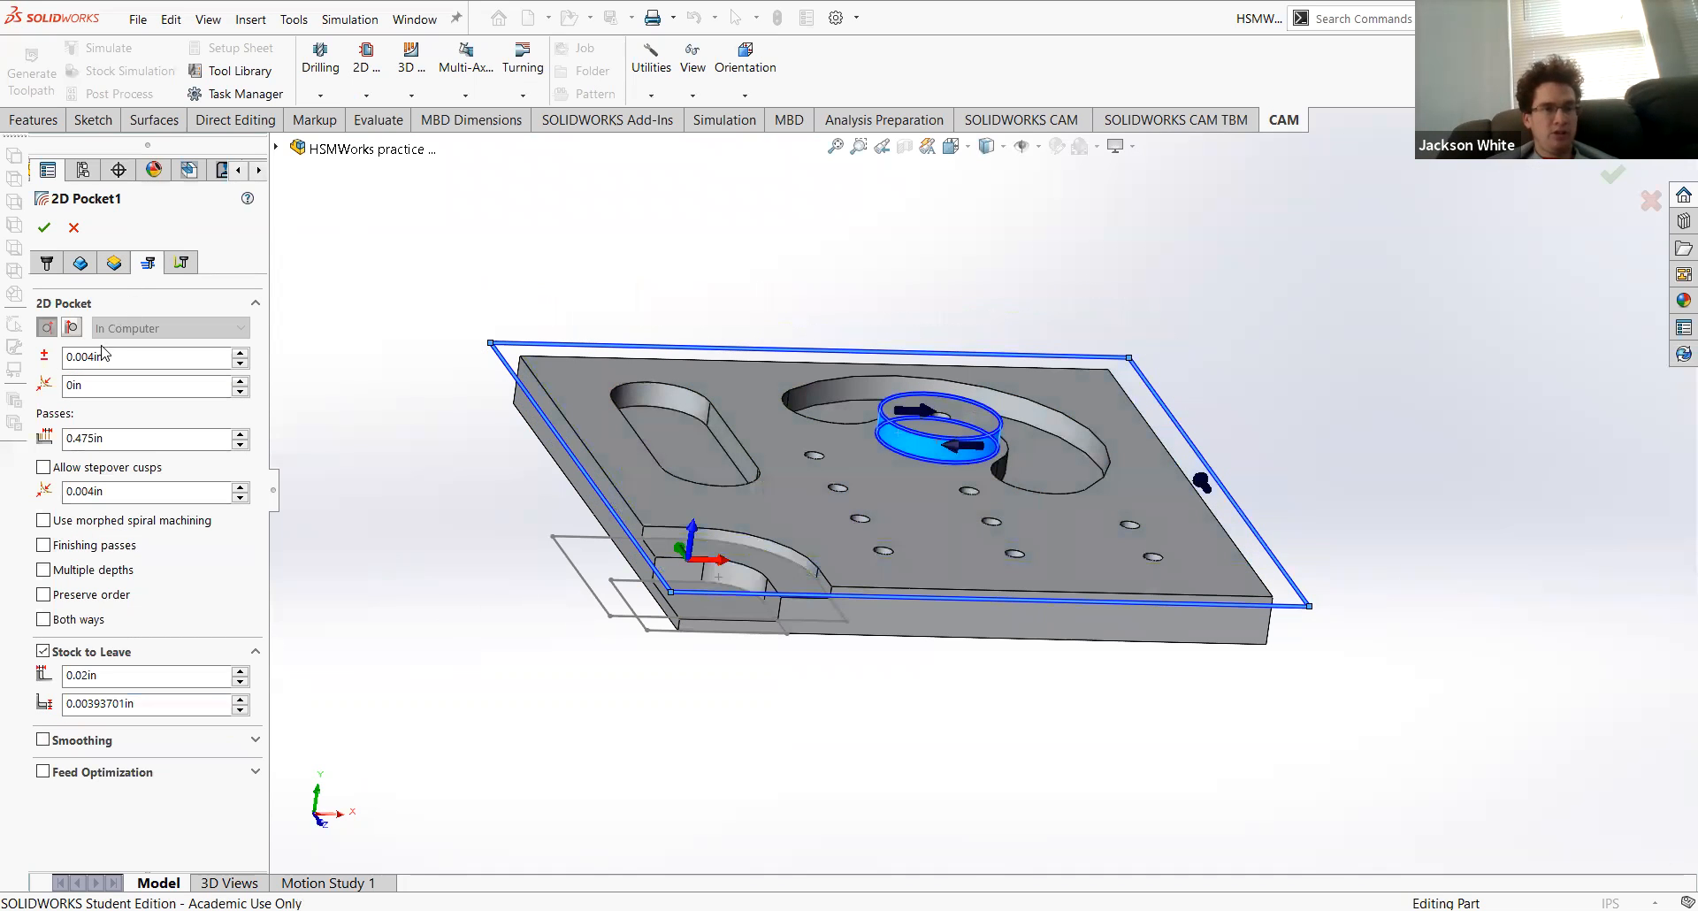
{"action": "mouse_move", "coordinate": [473, 466]}
{"action": "middle_mouse_down"}
{"action": "mouse_move", "coordinate": [462, 431]}
{"action": "mouse_move", "coordinate": [491, 467]}
{"action": "middle_mouse_up"}
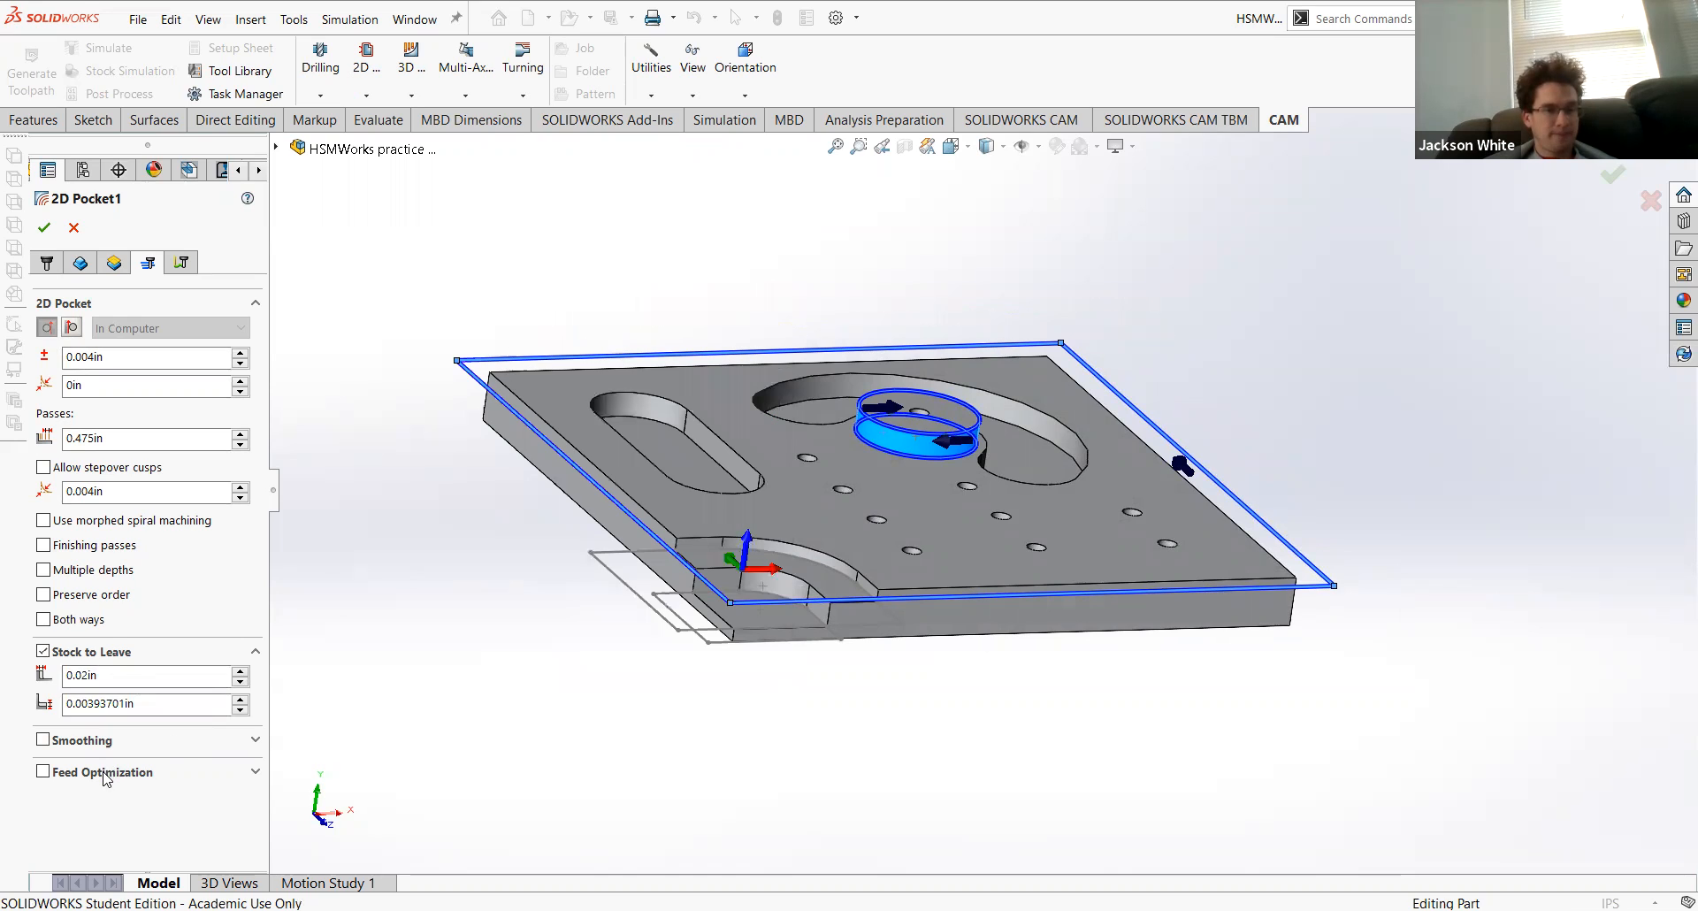
{"action": "mouse_move", "coordinate": [104, 778]}
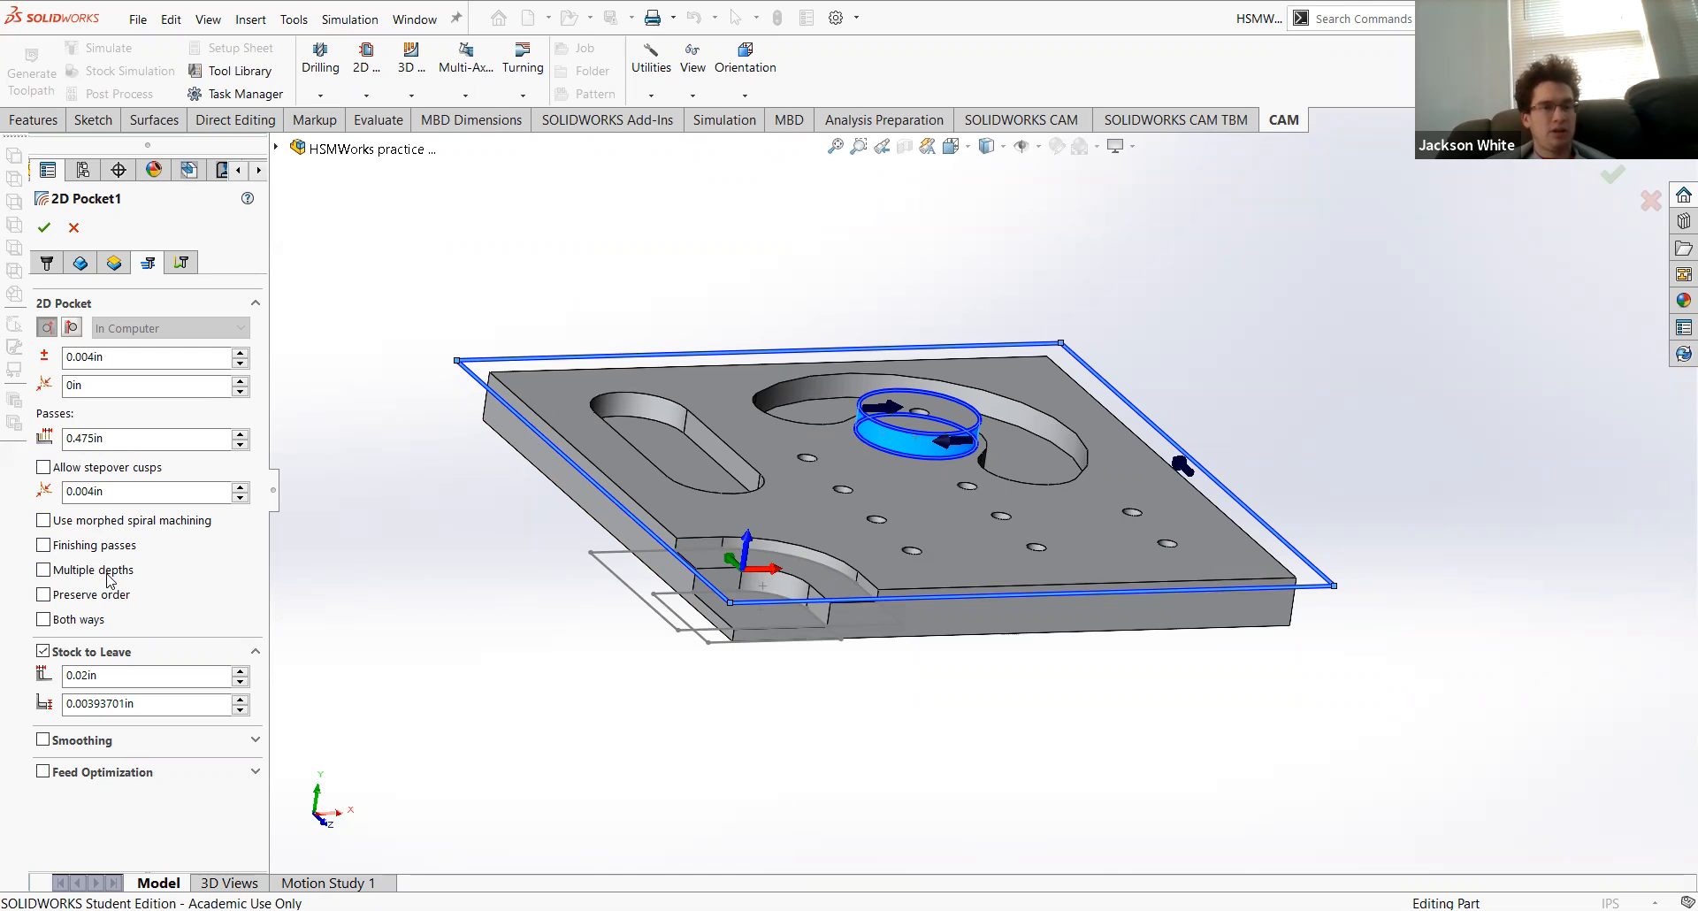
{"action": "mouse_move", "coordinate": [106, 577]}
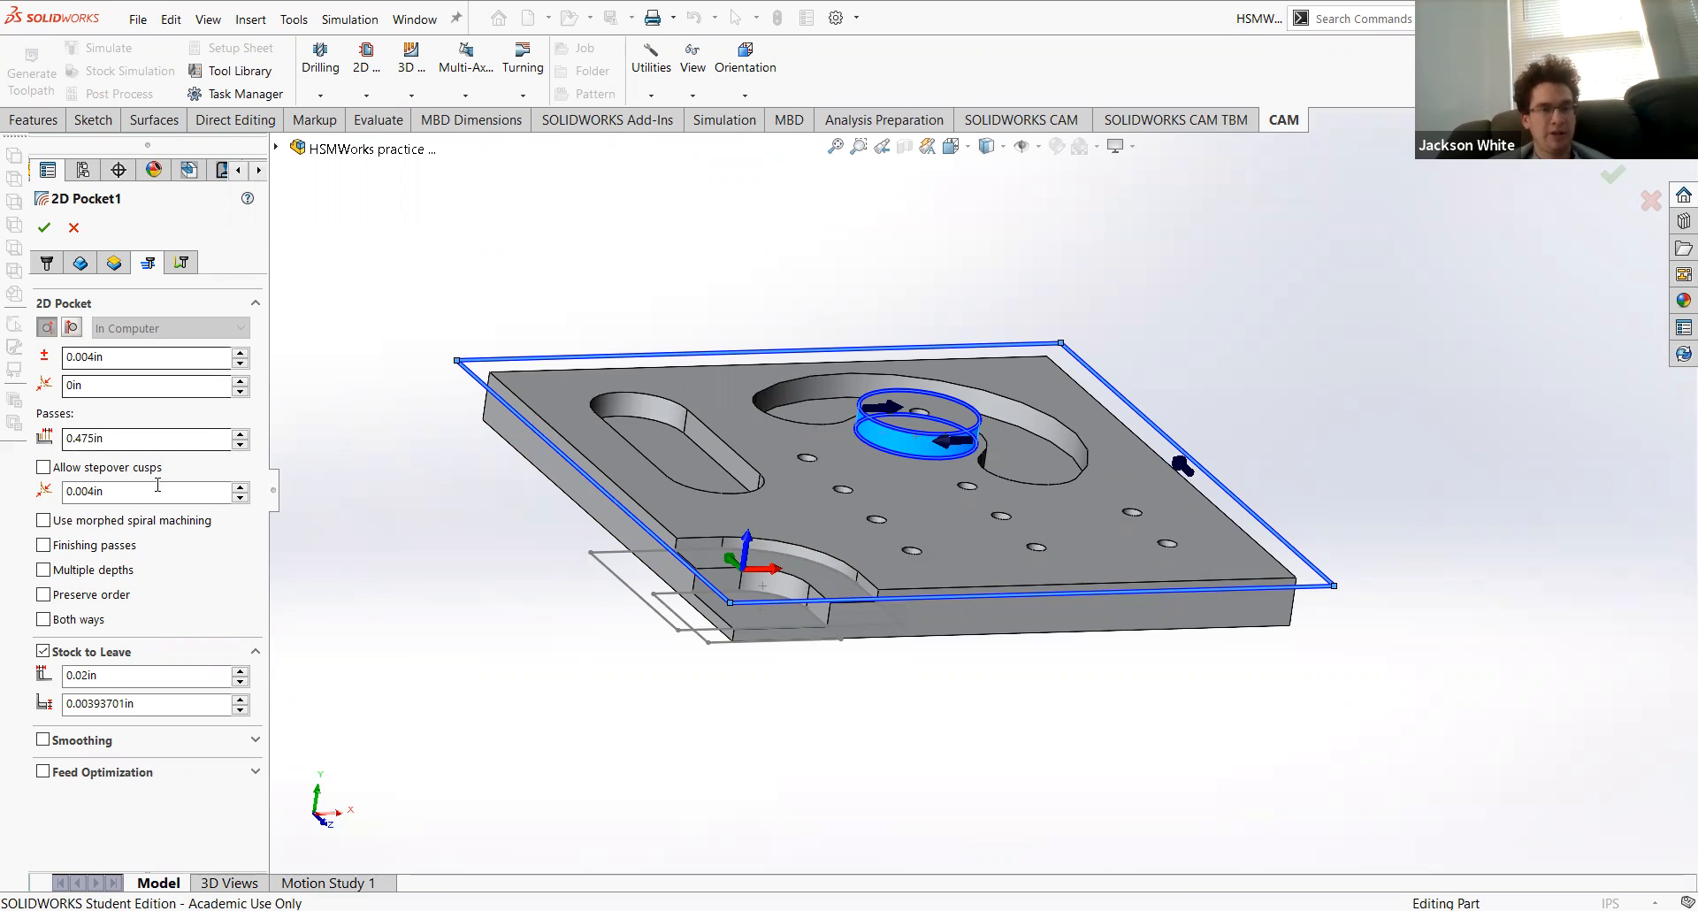
{"action": "mouse_move", "coordinate": [621, 517]}
{"action": "middle_mouse_down"}
{"action": "mouse_move", "coordinate": [612, 494]}
{"action": "mouse_move", "coordinate": [626, 494]}
{"action": "middle_mouse_up"}
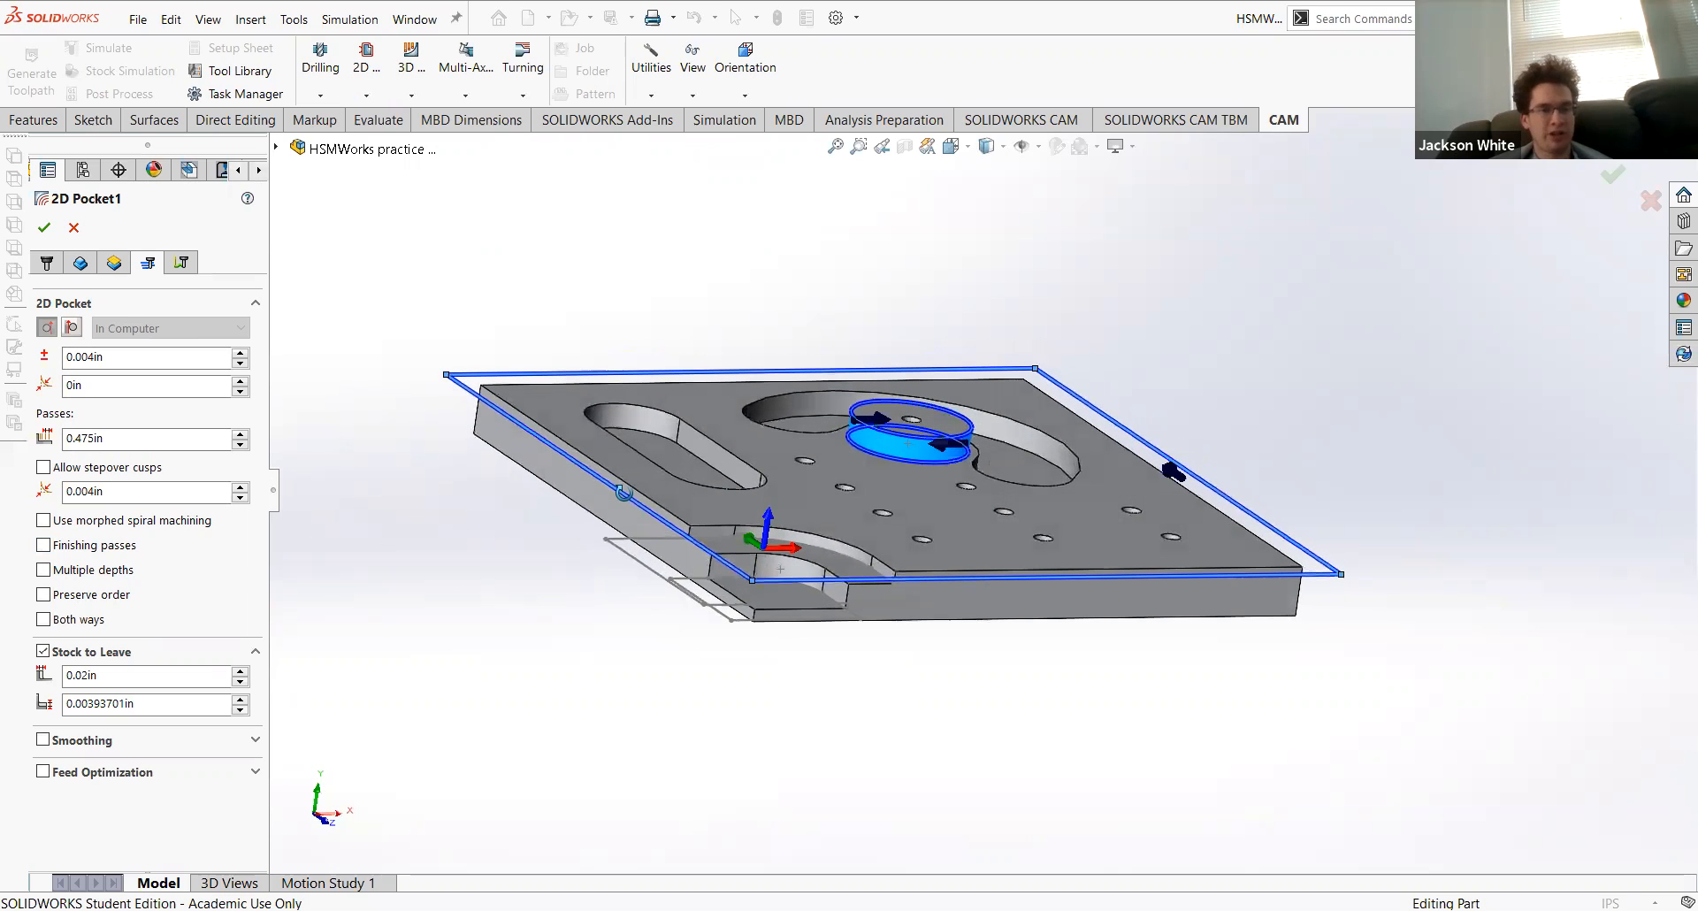
Step: Turn off Keep tool down in the pocket's linking settings and set the lift height to 0.2 in
{"action": "left_click", "coordinate": [183, 263]}
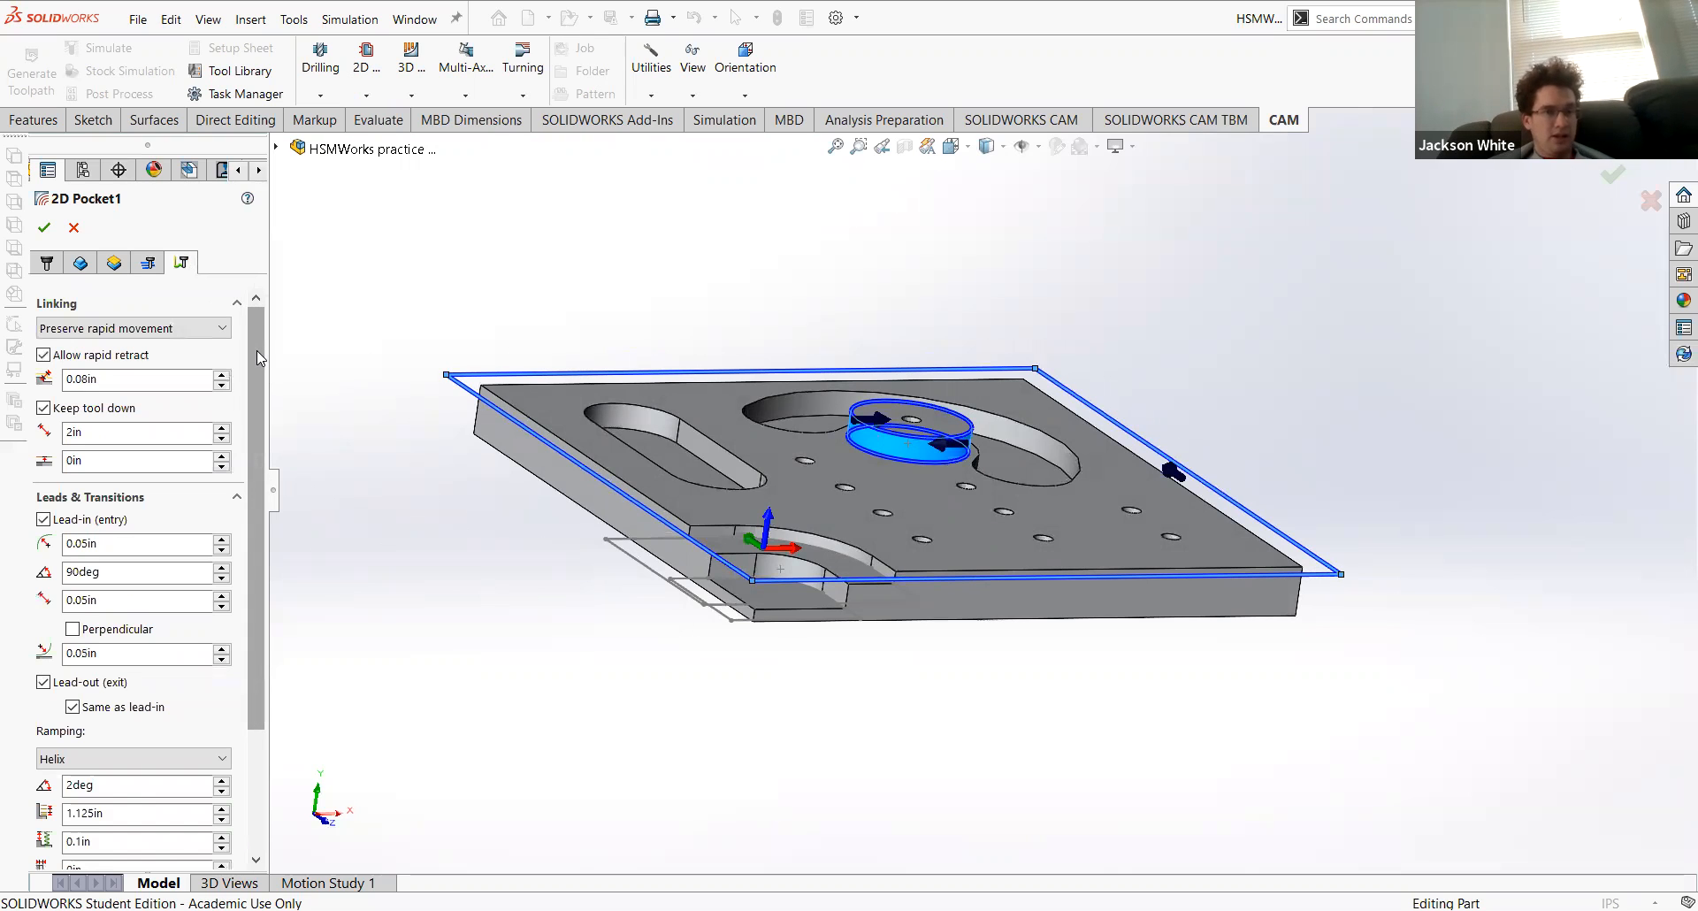
{"action": "left_click_drag", "start_coordinate": [256, 352], "coordinate": [256, 362]}
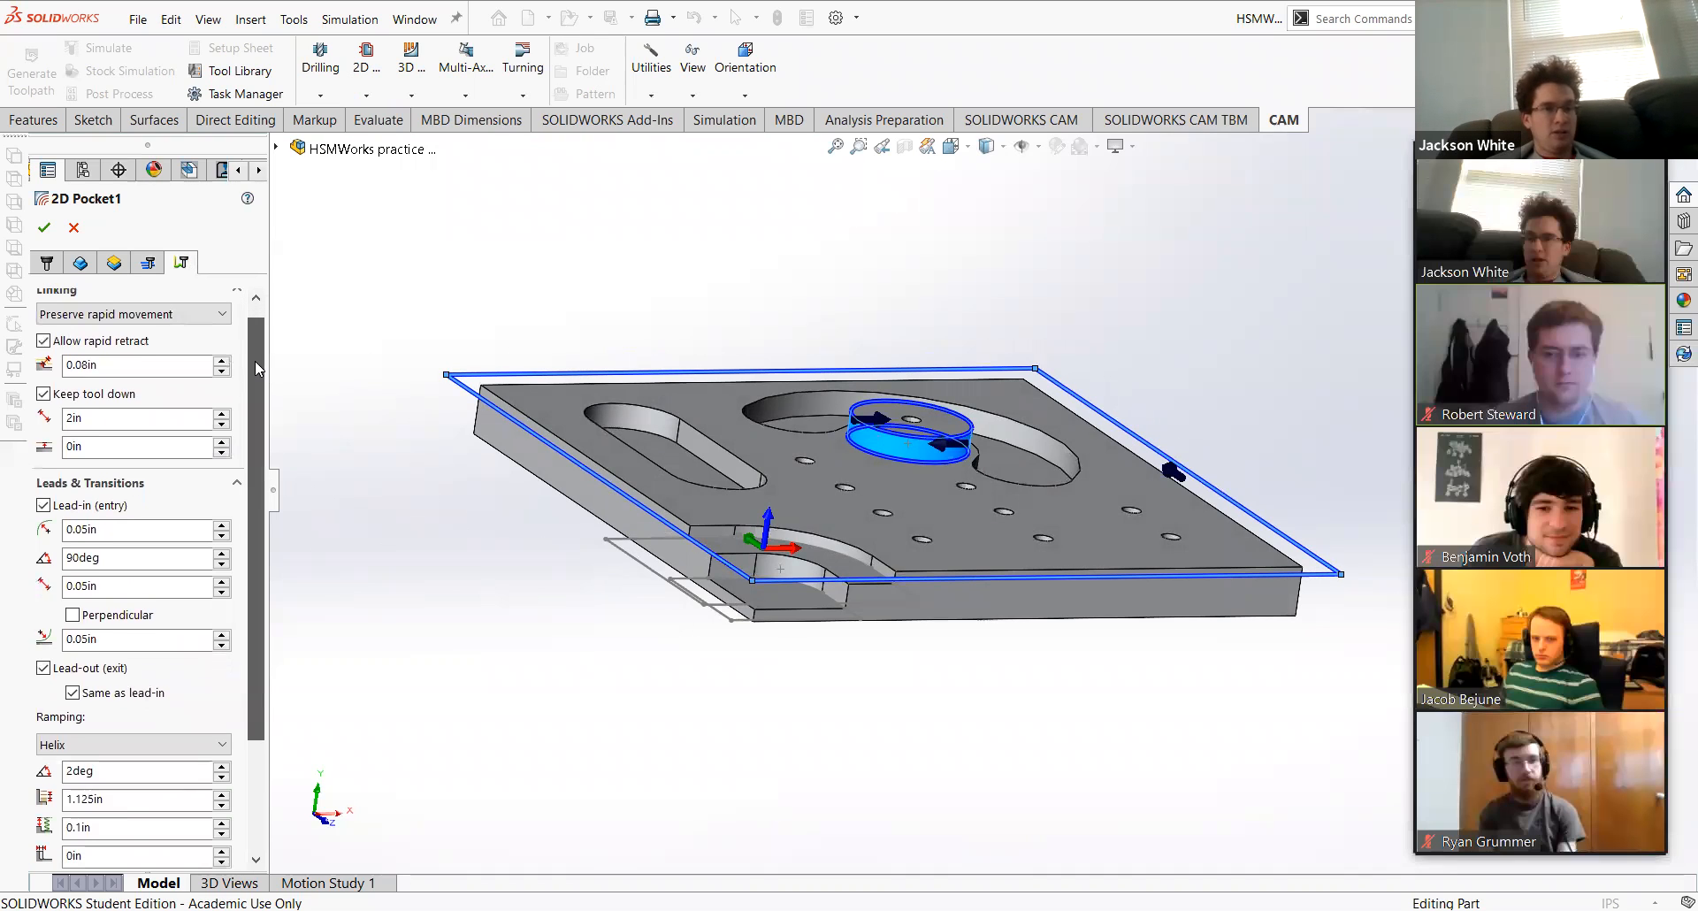
{"action": "left_click", "coordinate": [44, 395]}
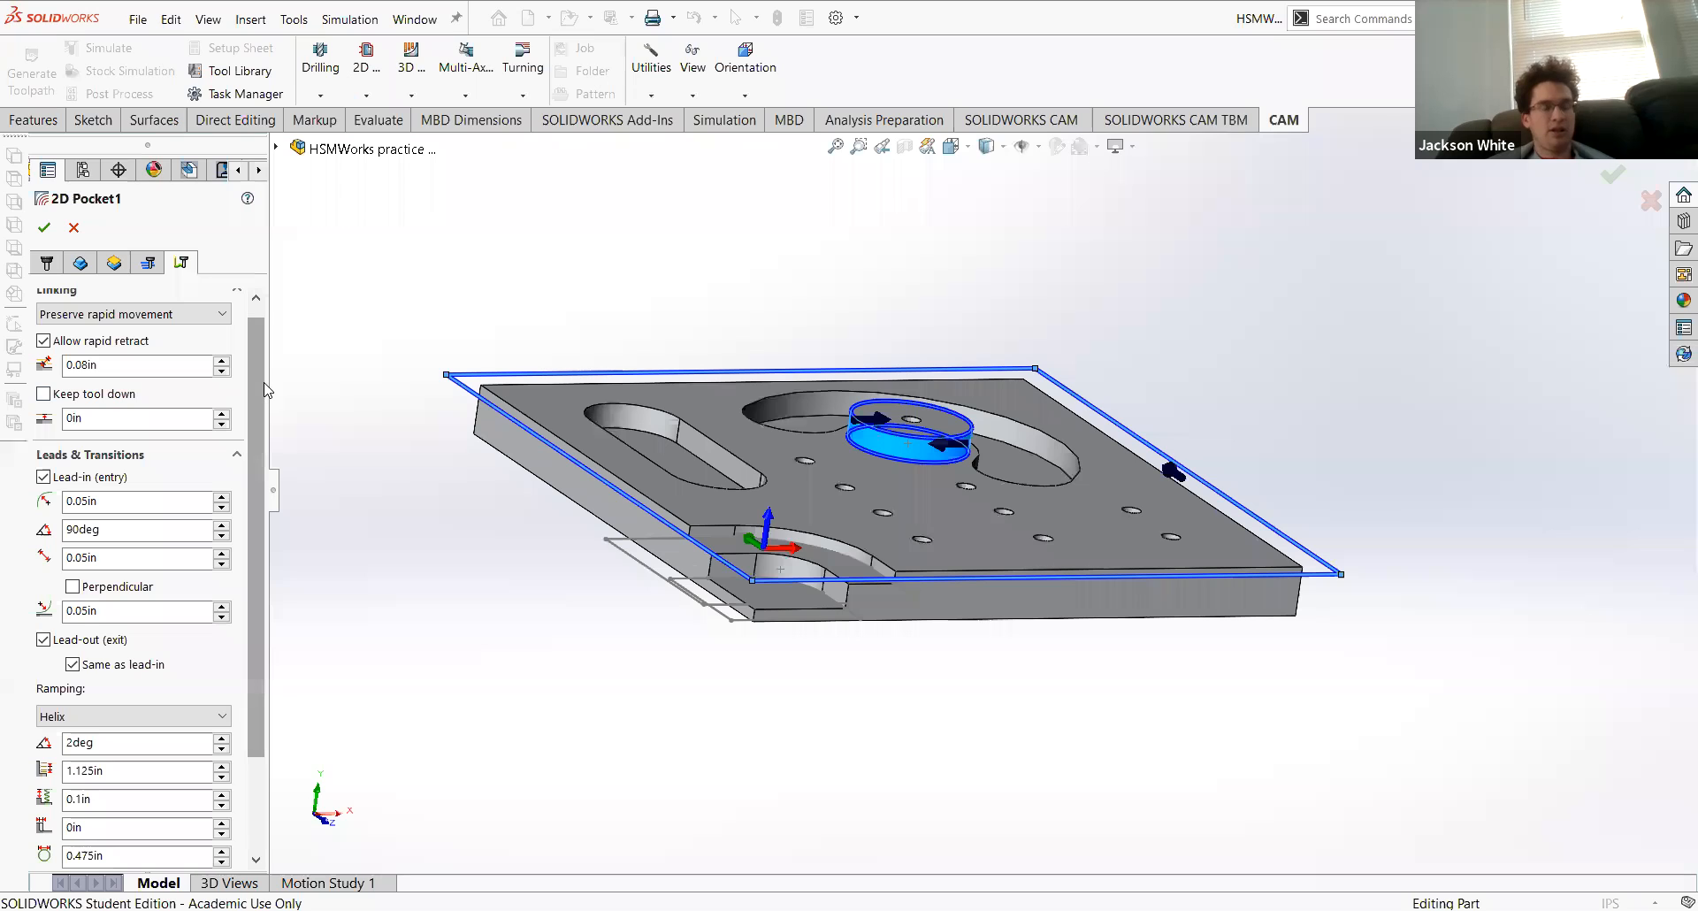
{"action": "left_click", "coordinate": [44, 395]}
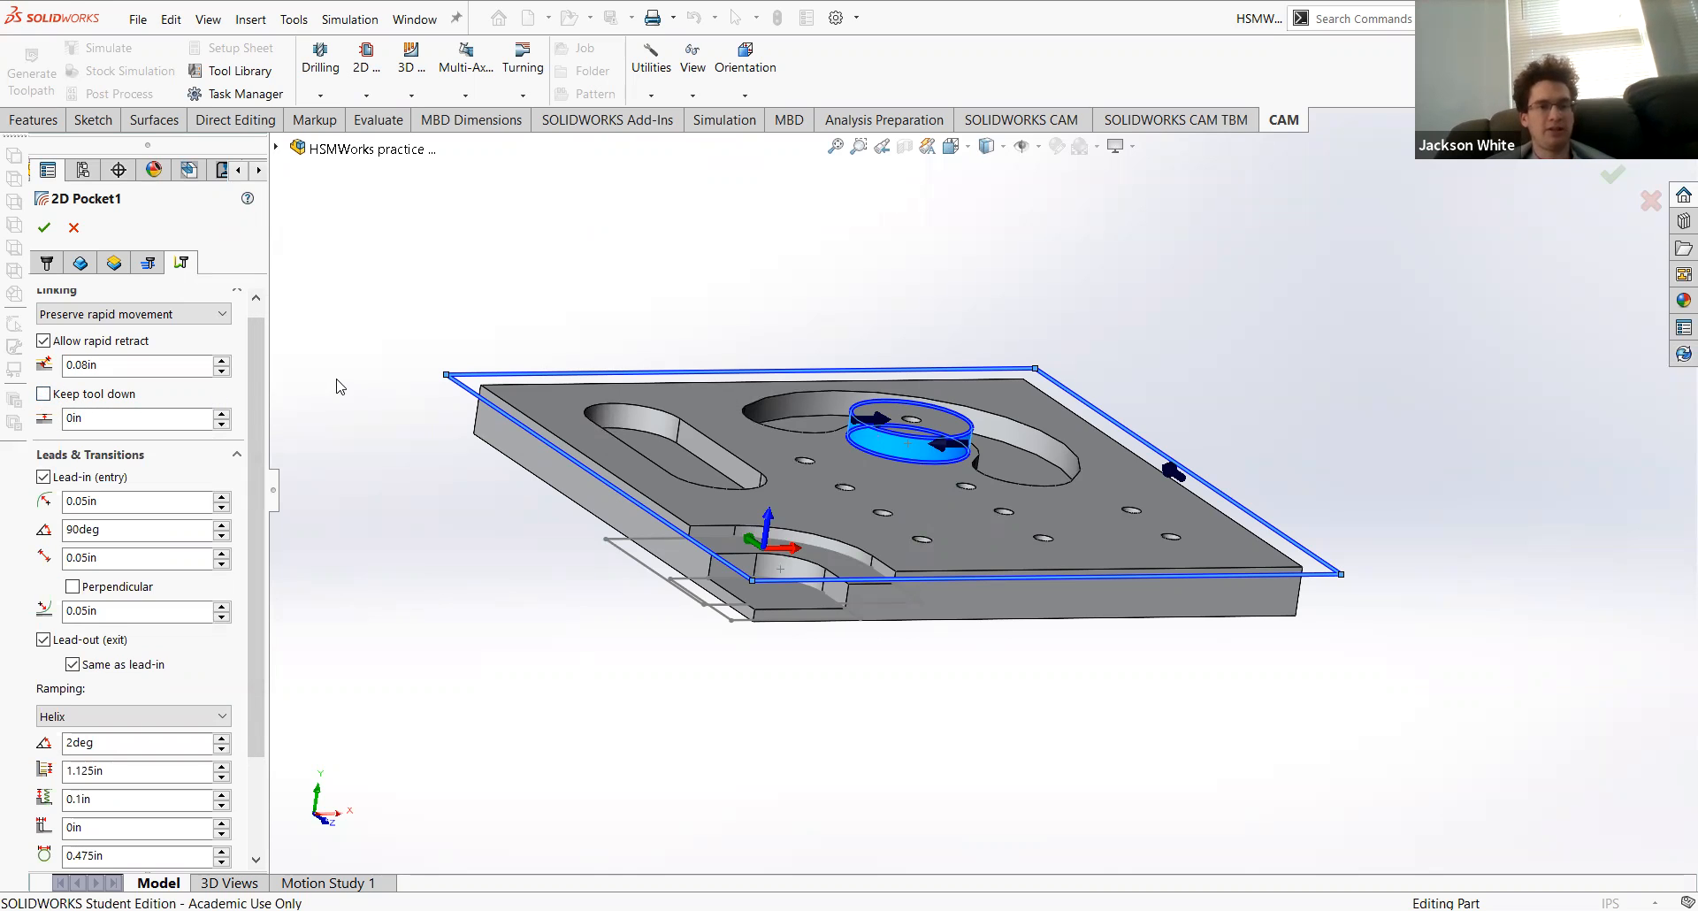
{"action": "mouse_move", "coordinate": [47, 429]}
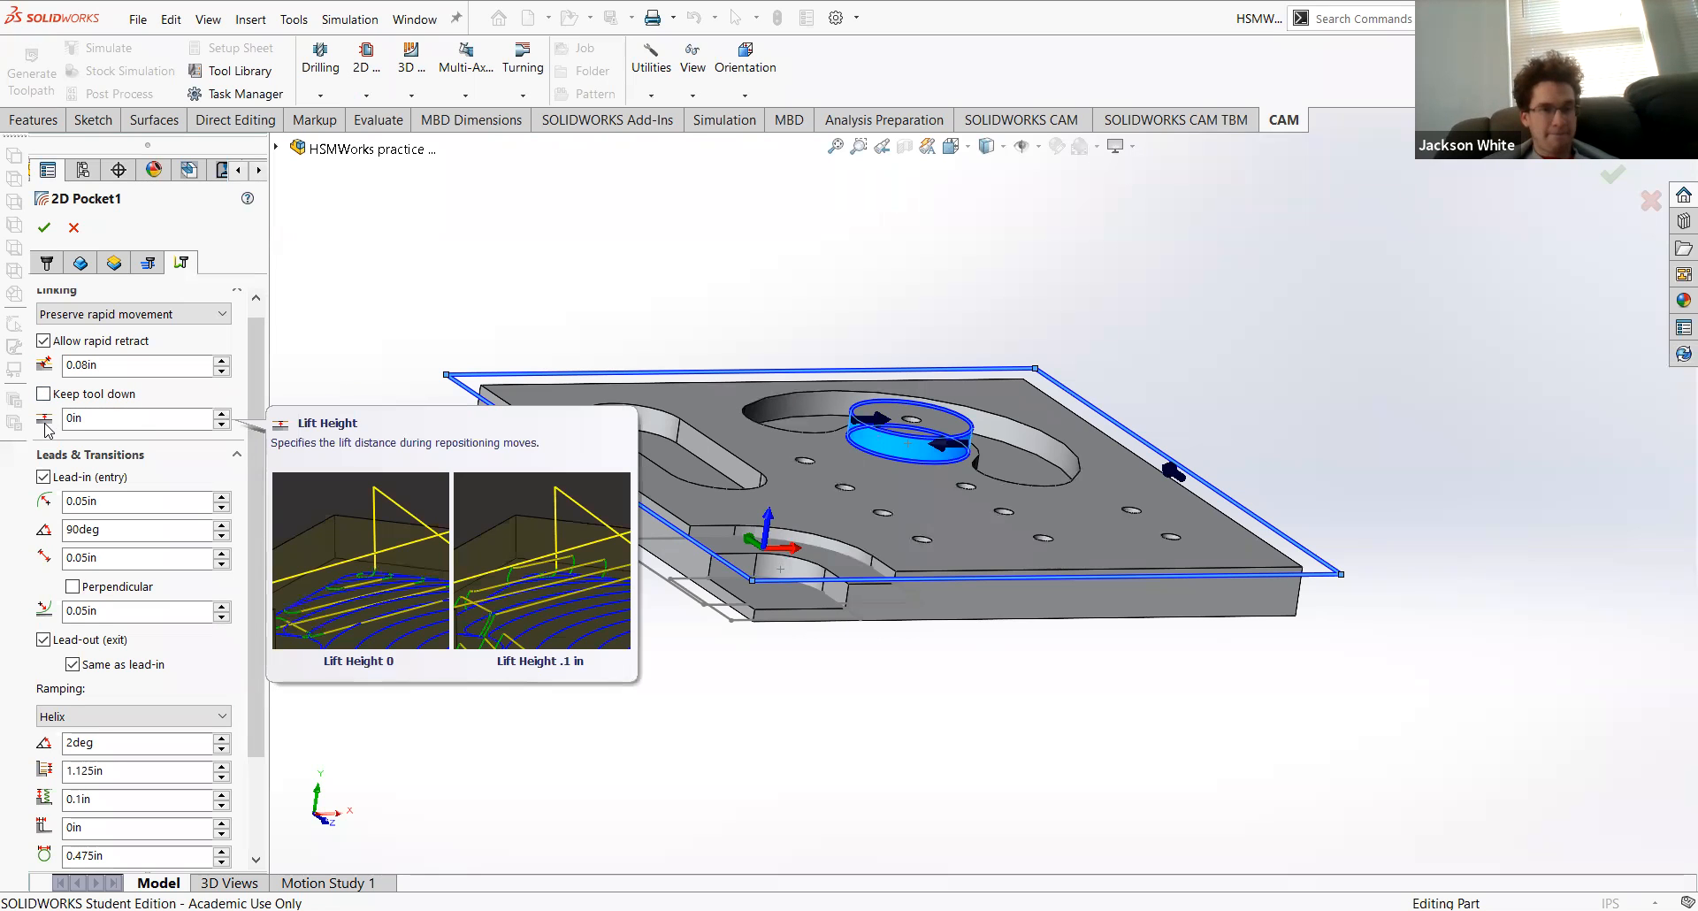
{"action": "left_click", "coordinate": [222, 413]}
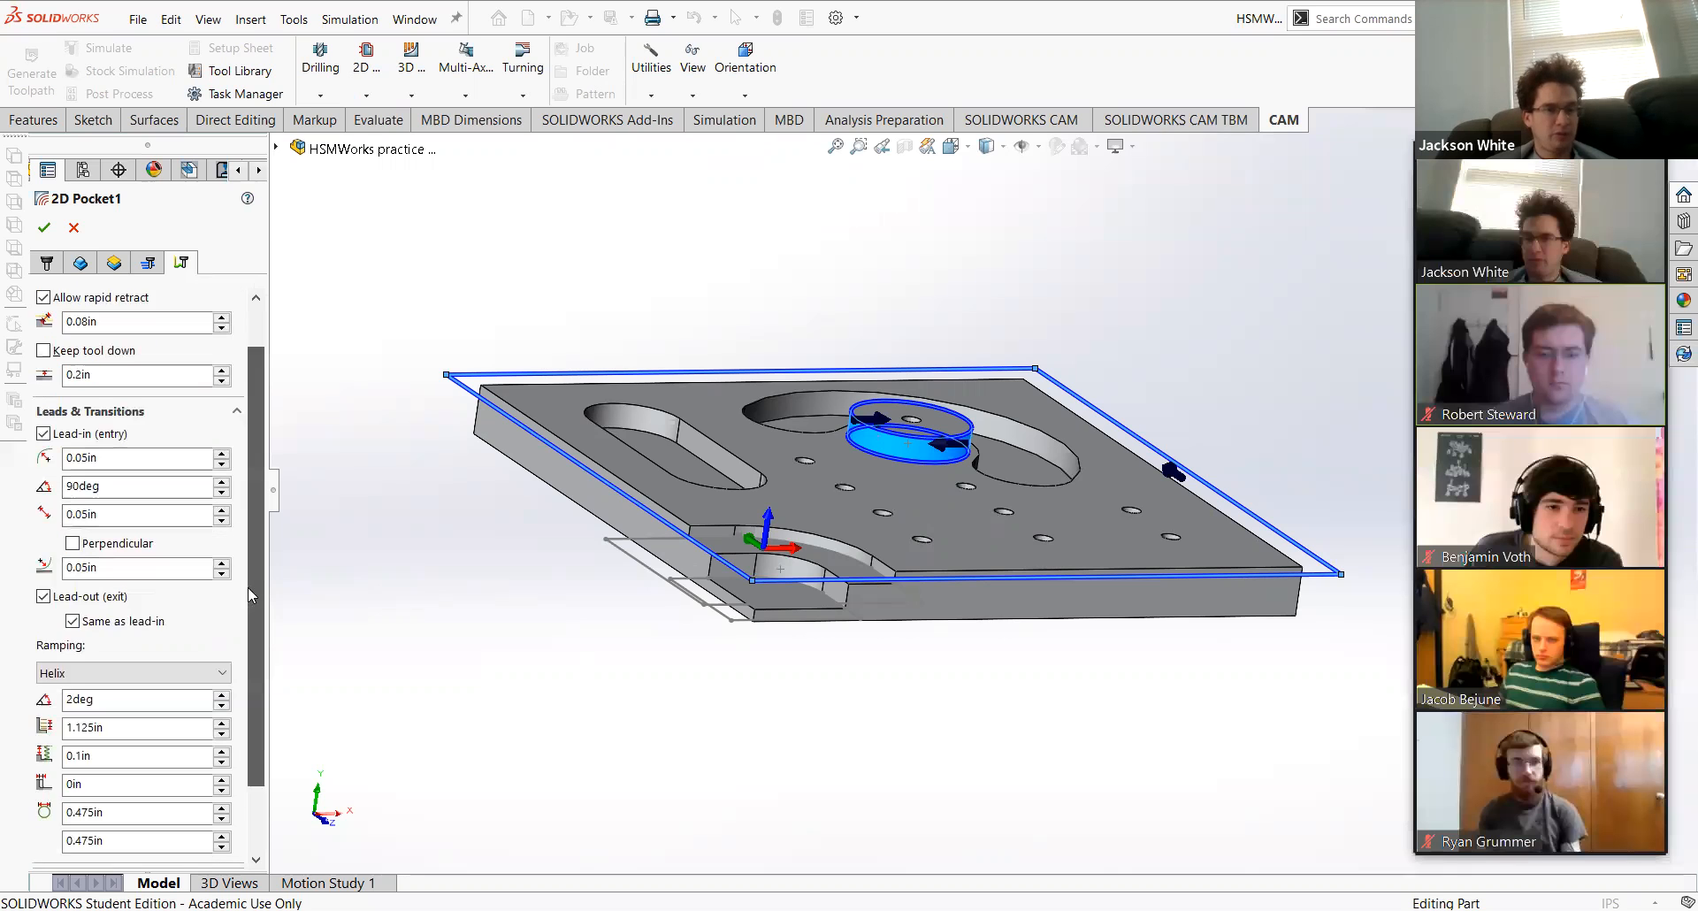
Step: Disable both the lead-in (entry) and lead-out (exit) moves for the pocket operation
{"action": "scroll", "coordinate": [248, 629], "scroll_direction": "down", "scroll_amount": 3}
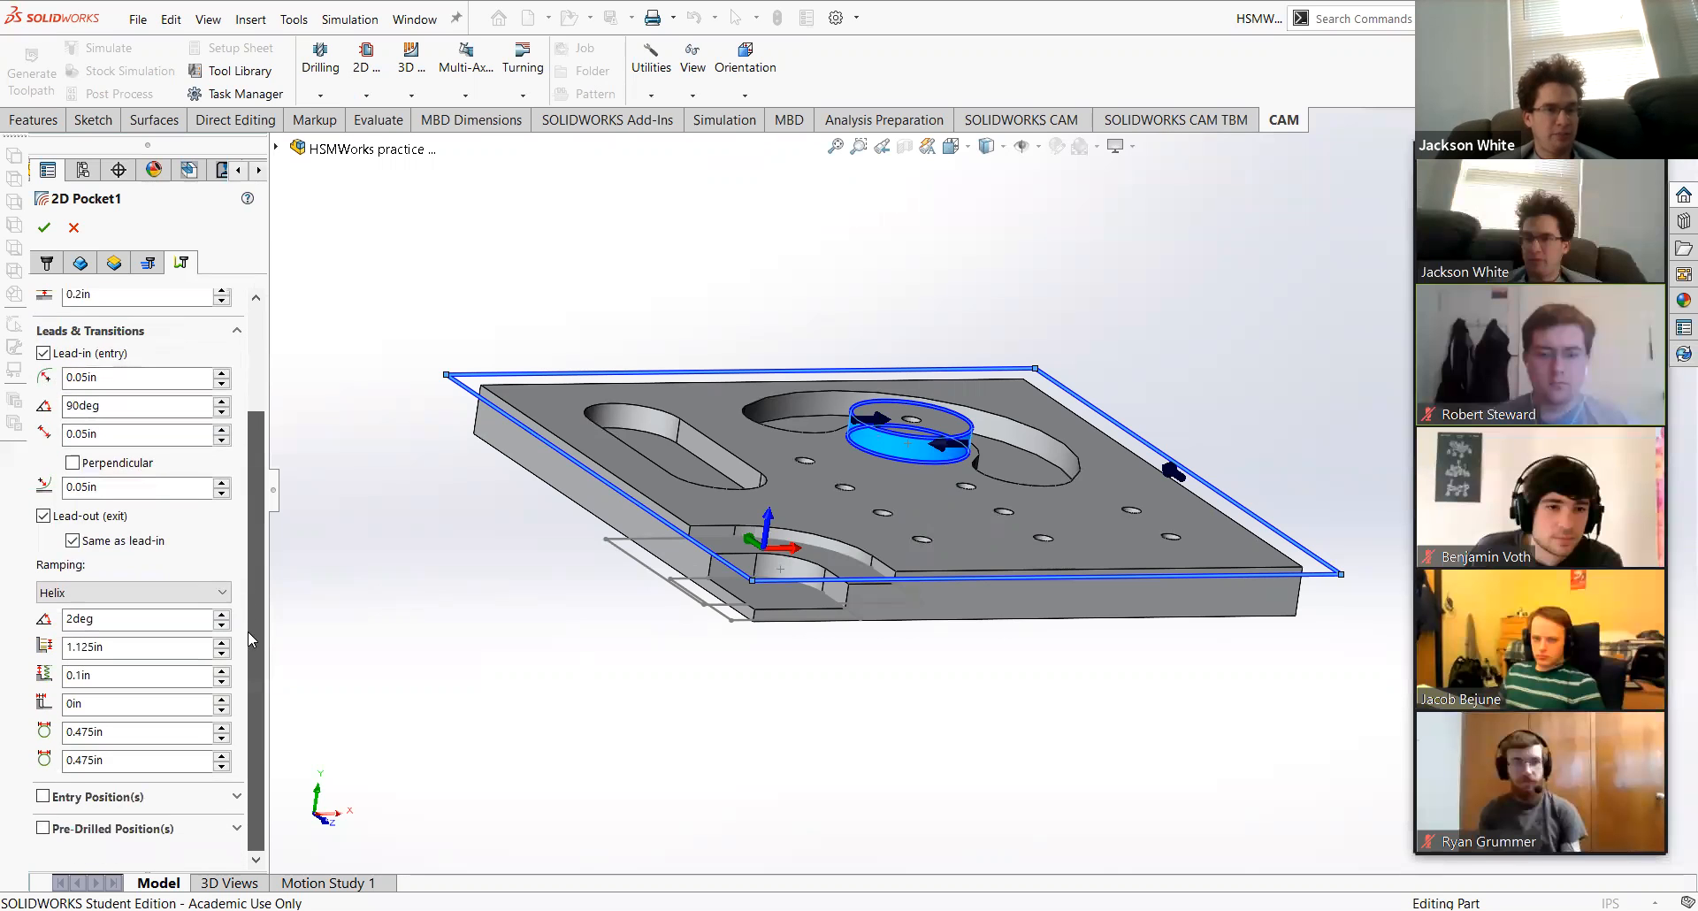
{"action": "left_click", "coordinate": [43, 353]}
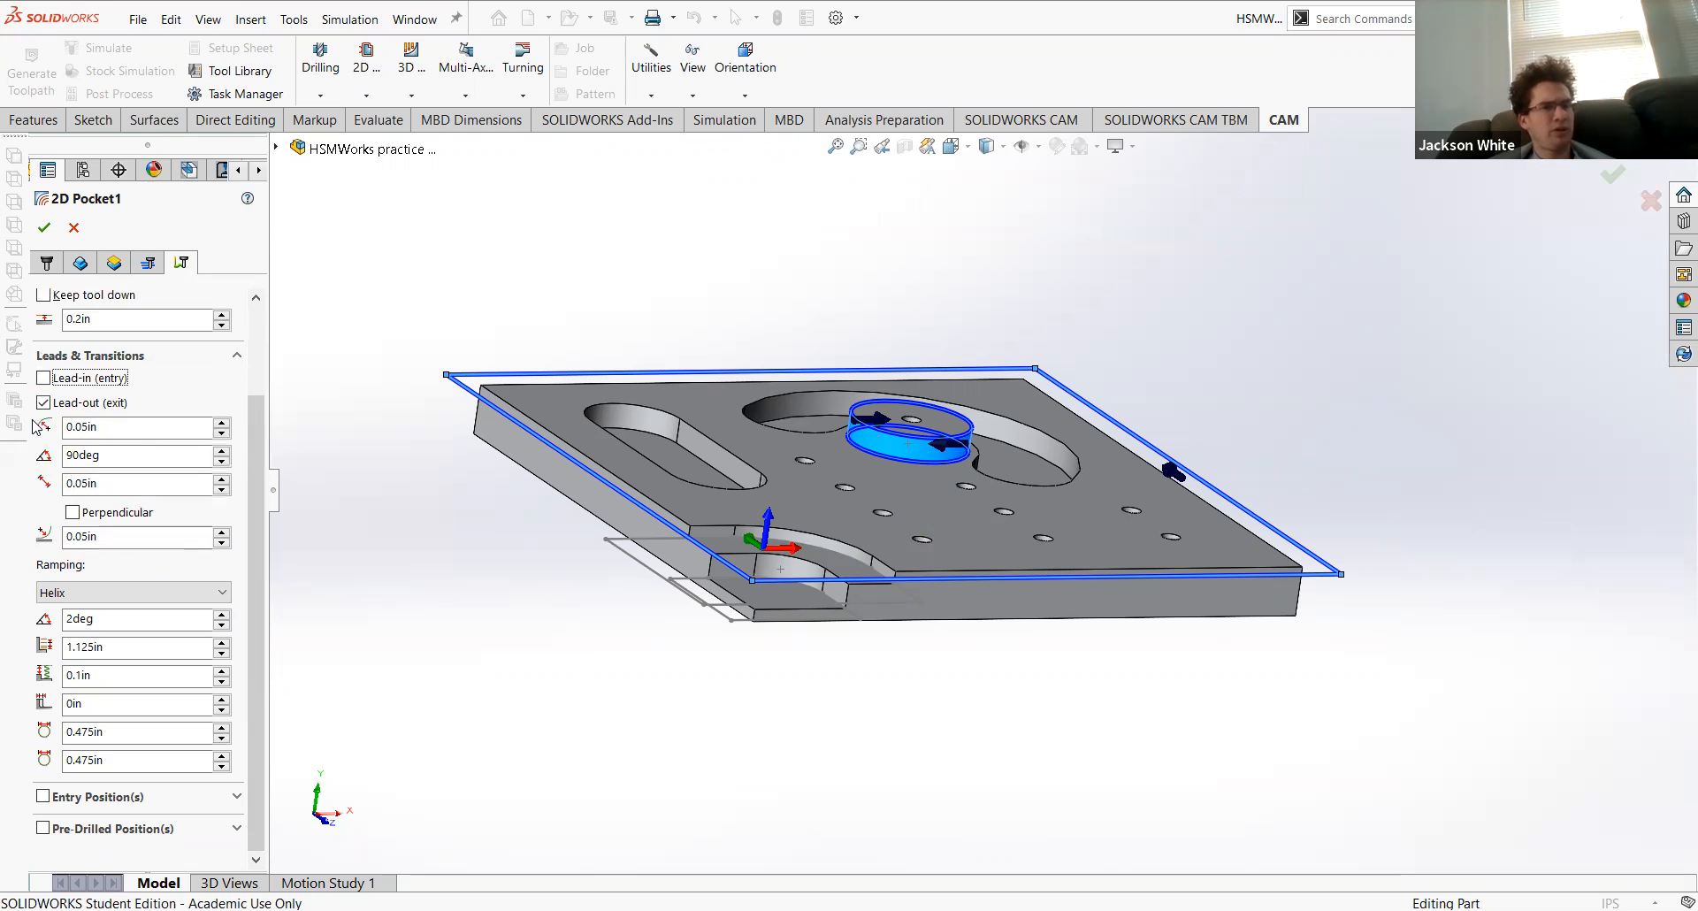
{"action": "left_click", "coordinate": [44, 402]}
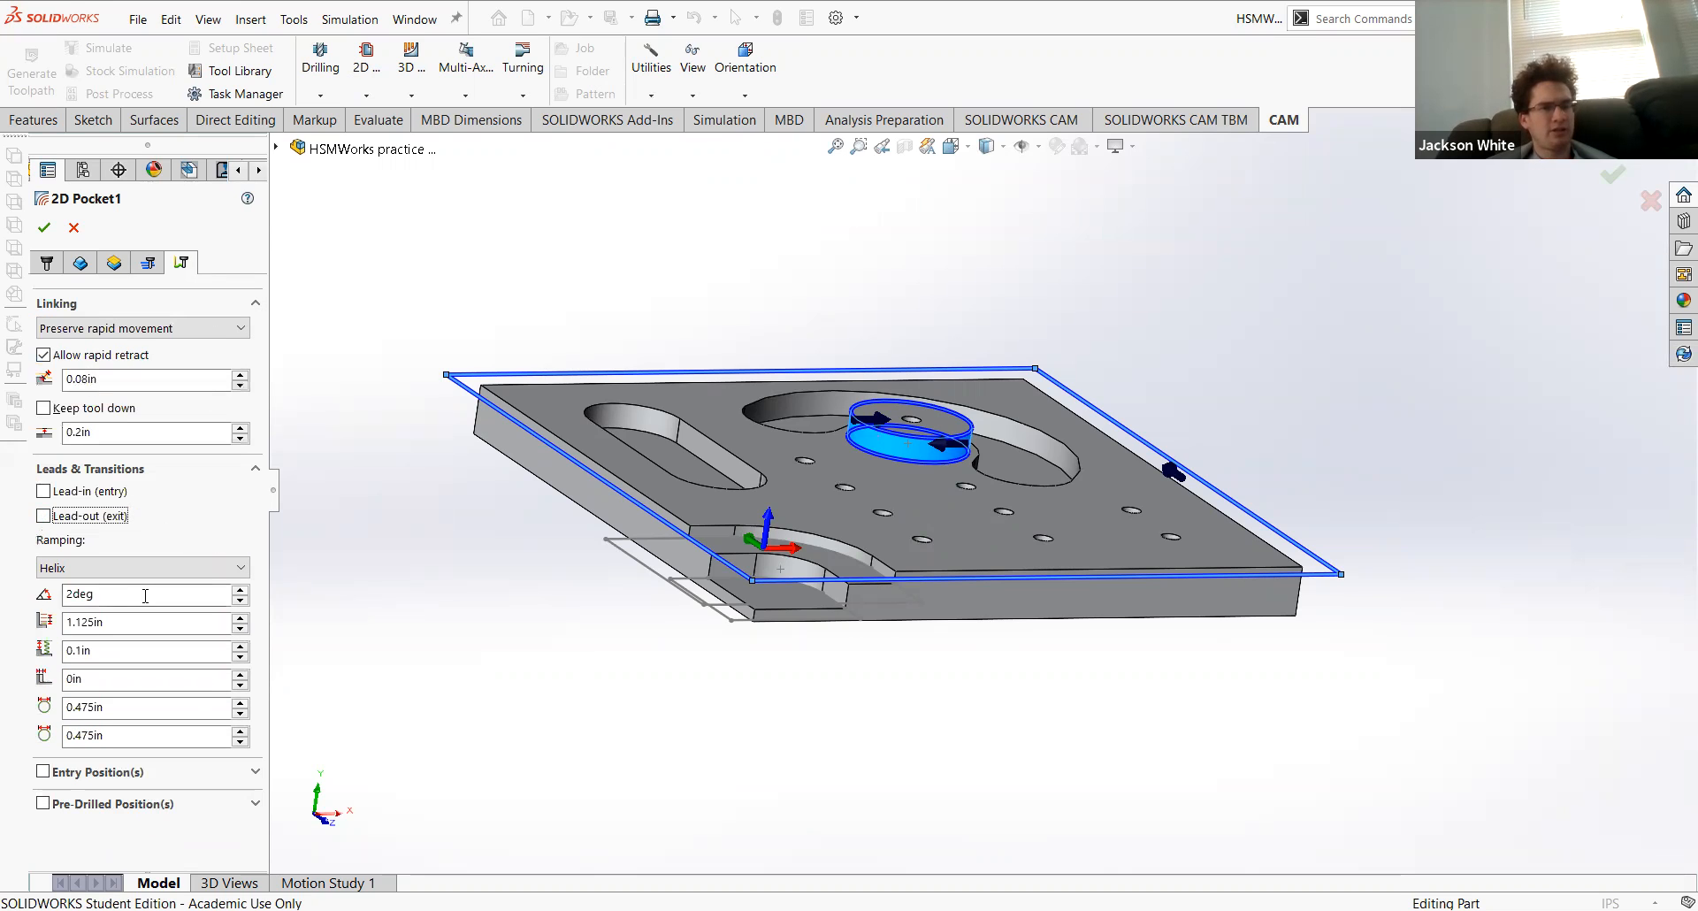
{"action": "mouse_move", "coordinate": [115, 575]}
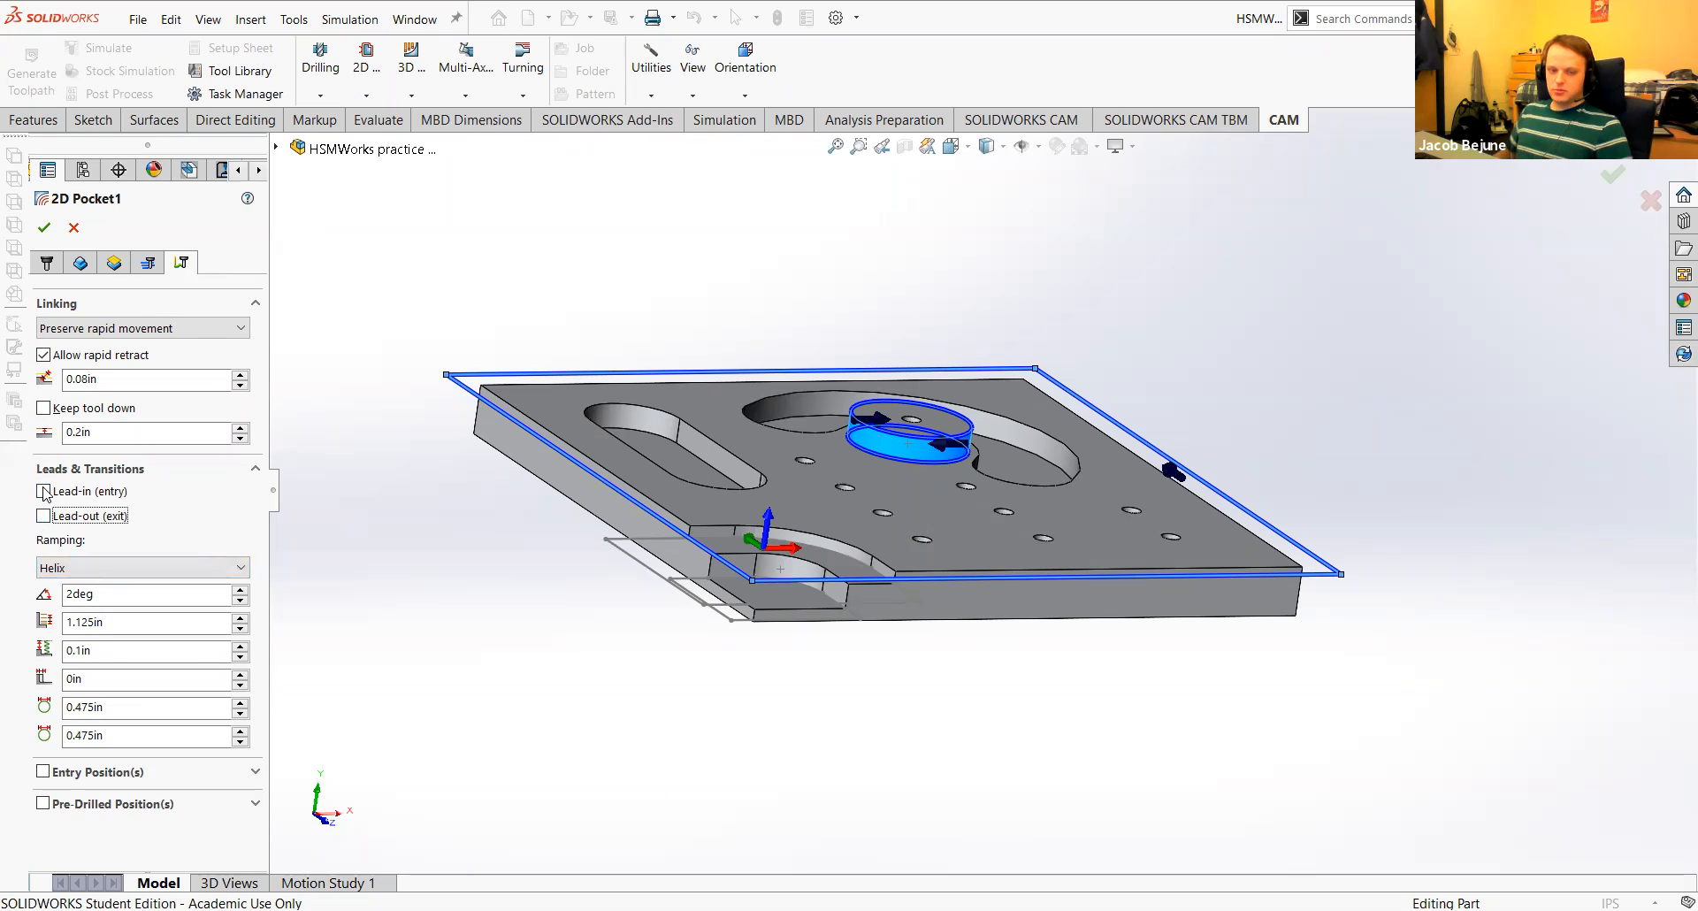
Step: Keep Helix as the ramping type for 2D Pocket1 and accept the operation to generate its toolpath
{"action": "left_click", "coordinate": [104, 568]}
{"action": "left_click", "coordinate": [99, 567]}
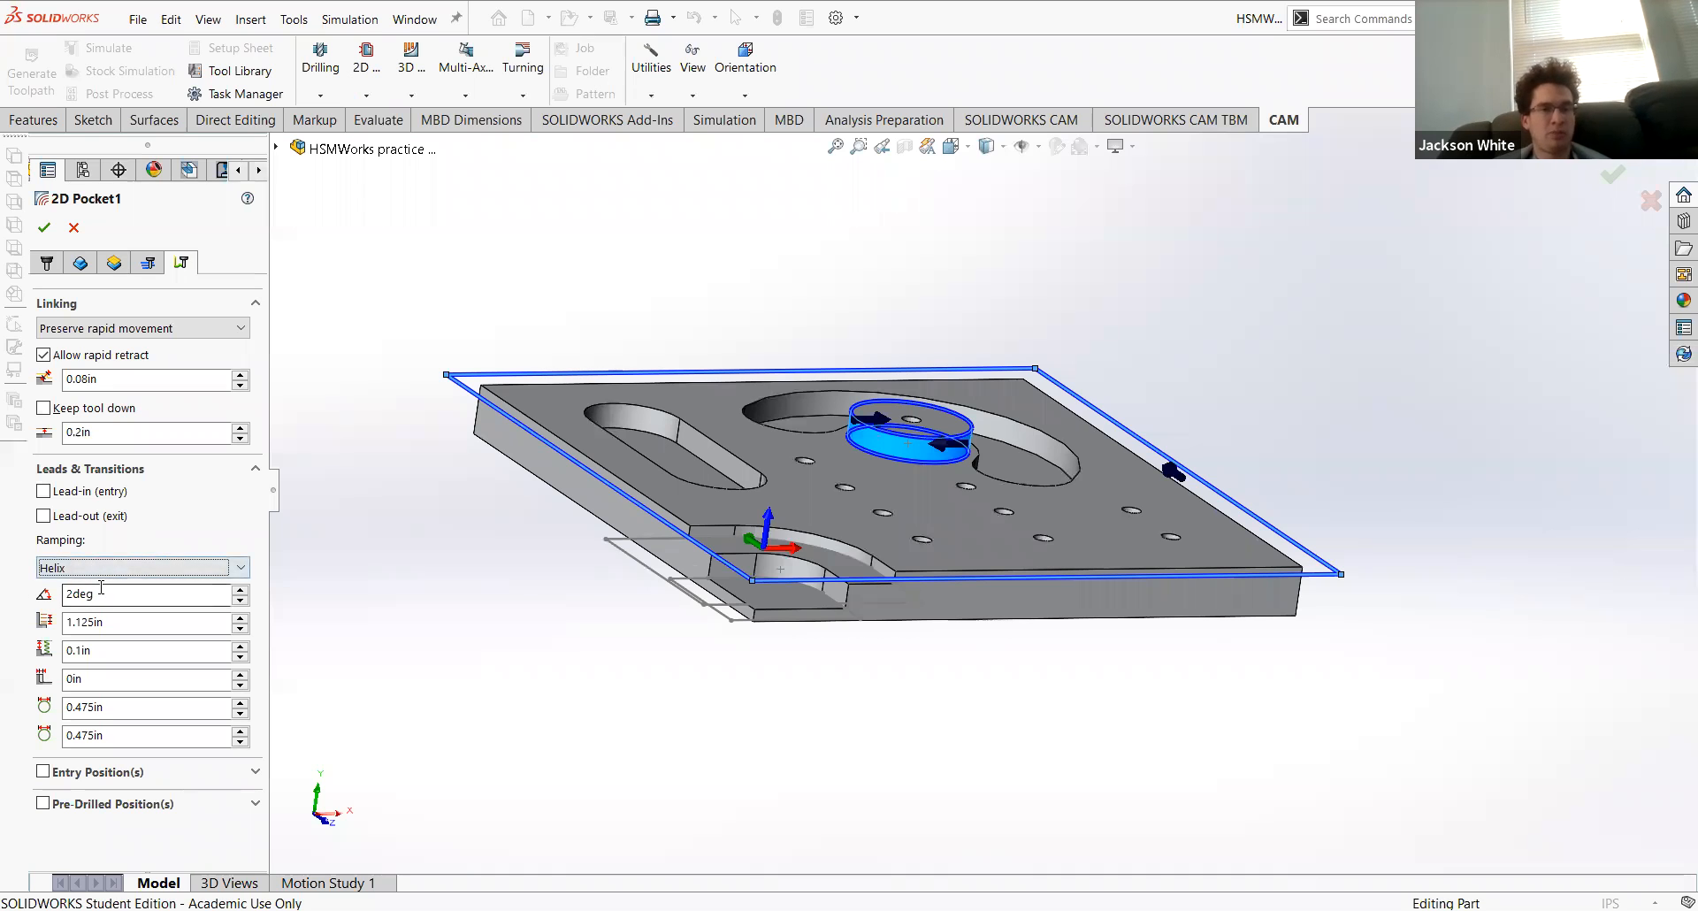
{"action": "mouse_move", "coordinate": [101, 589]}
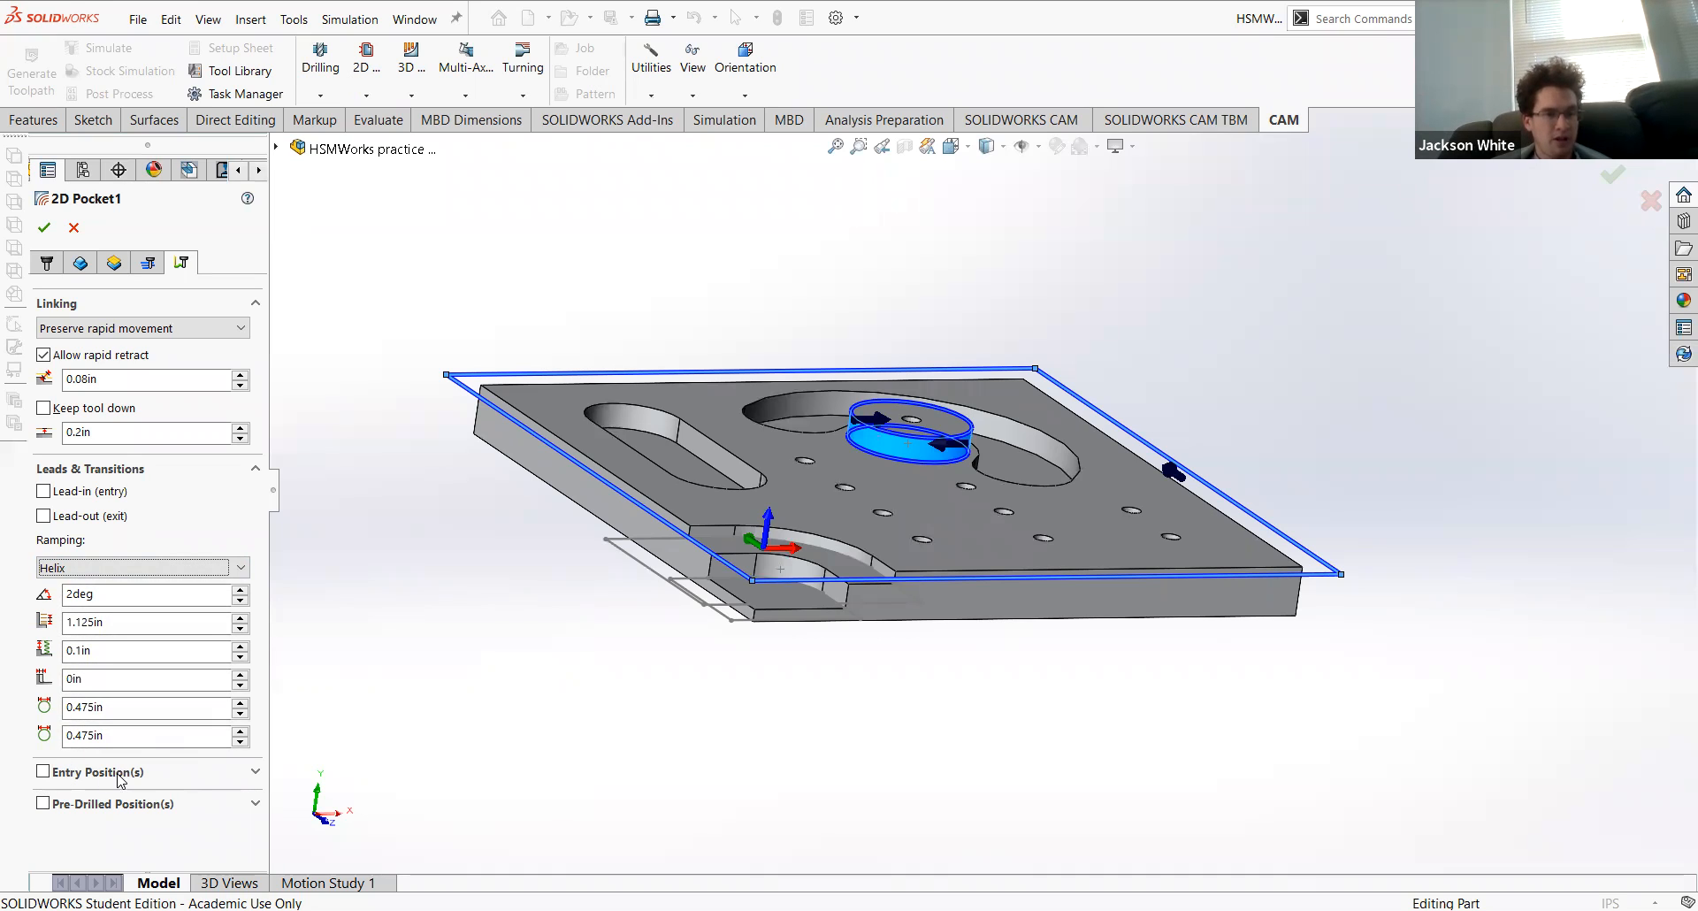
{"action": "left_click", "coordinate": [43, 229]}
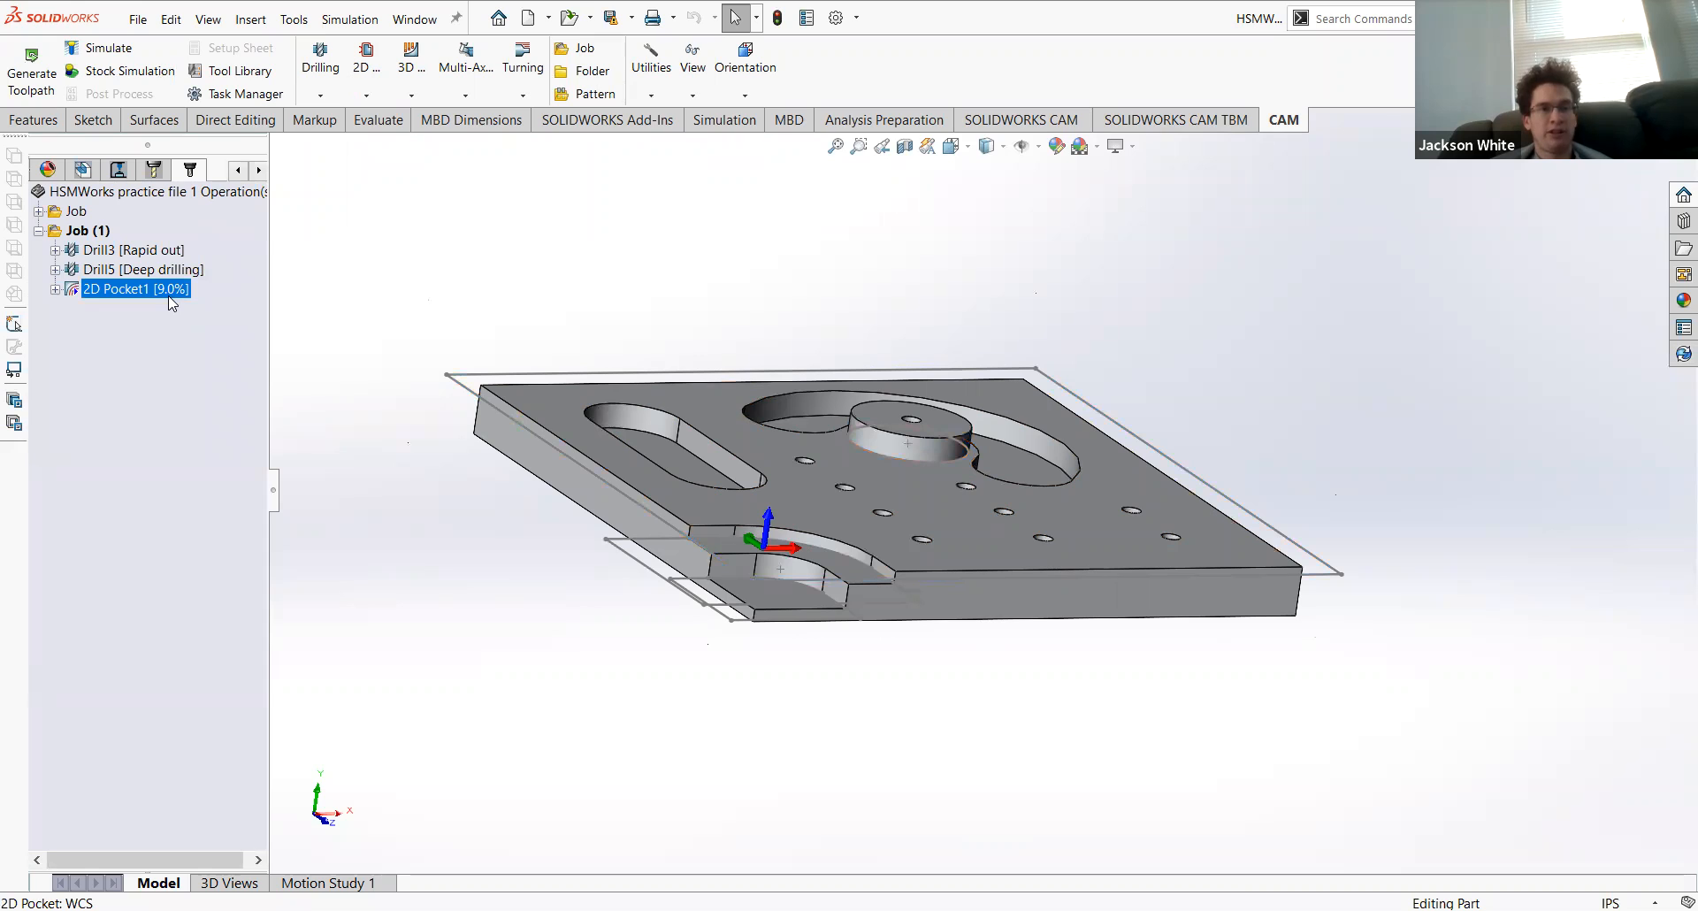
{"action": "middle_click_drag", "start_coordinate": [436, 330], "coordinate": [521, 340]}
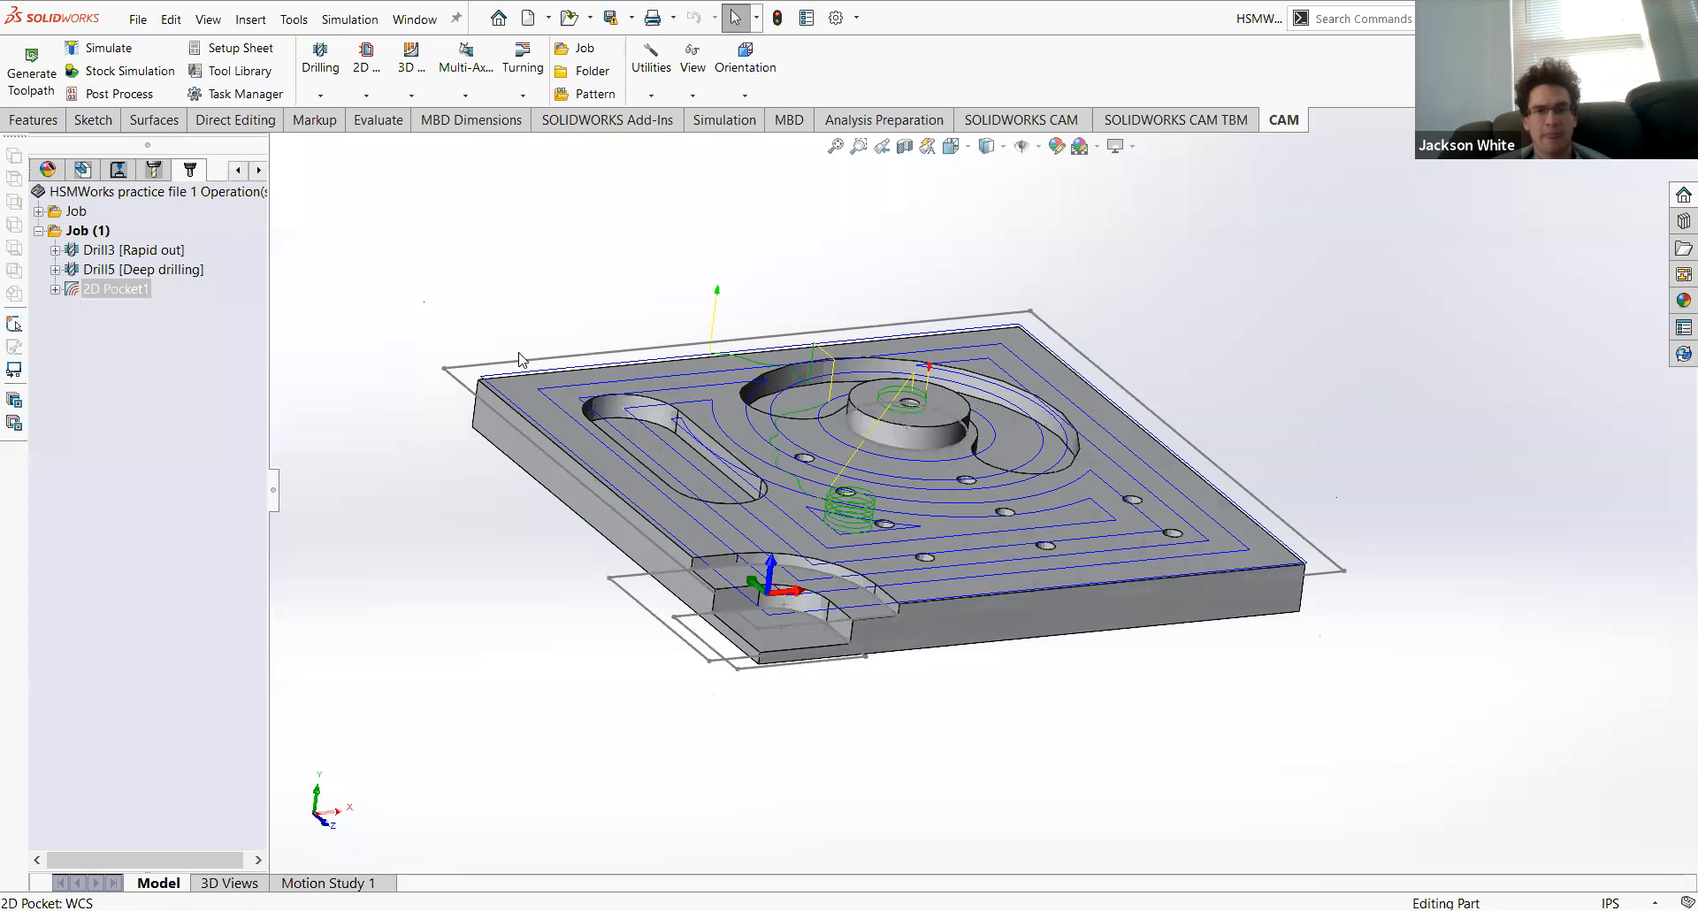
Step: Run the stock simulation for 2D Pocket1 and examine the machined stock around the round boss from several angles
{"action": "left_click", "coordinate": [124, 250]}
{"action": "left_click", "coordinate": [124, 289]}
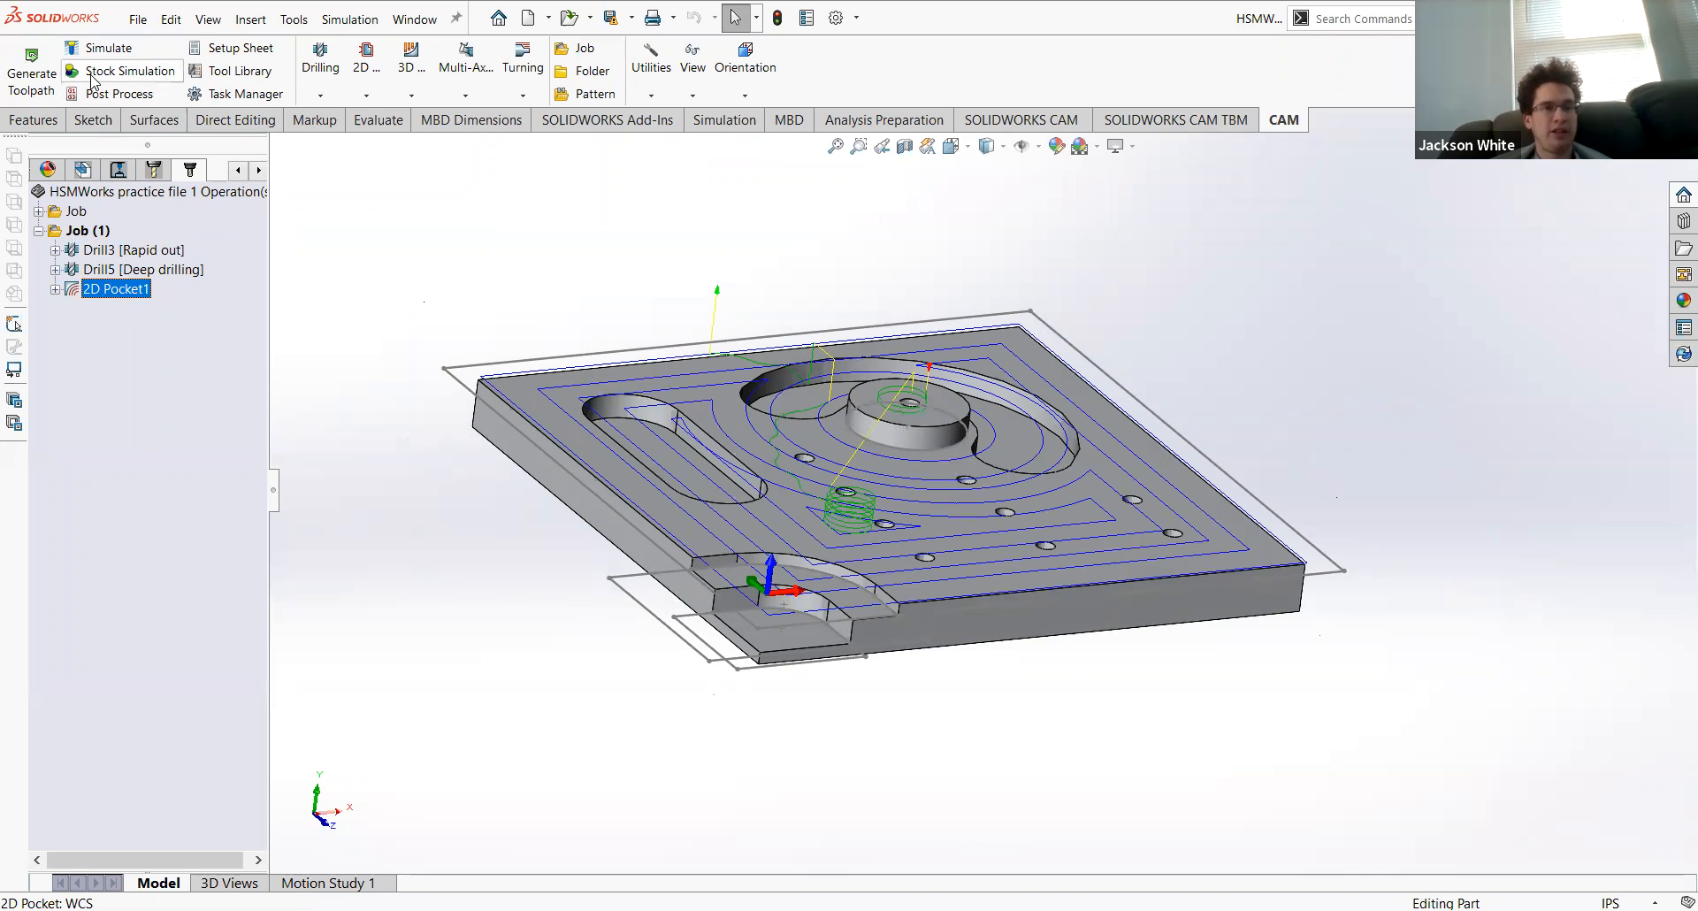
{"action": "left_click", "coordinate": [92, 77]}
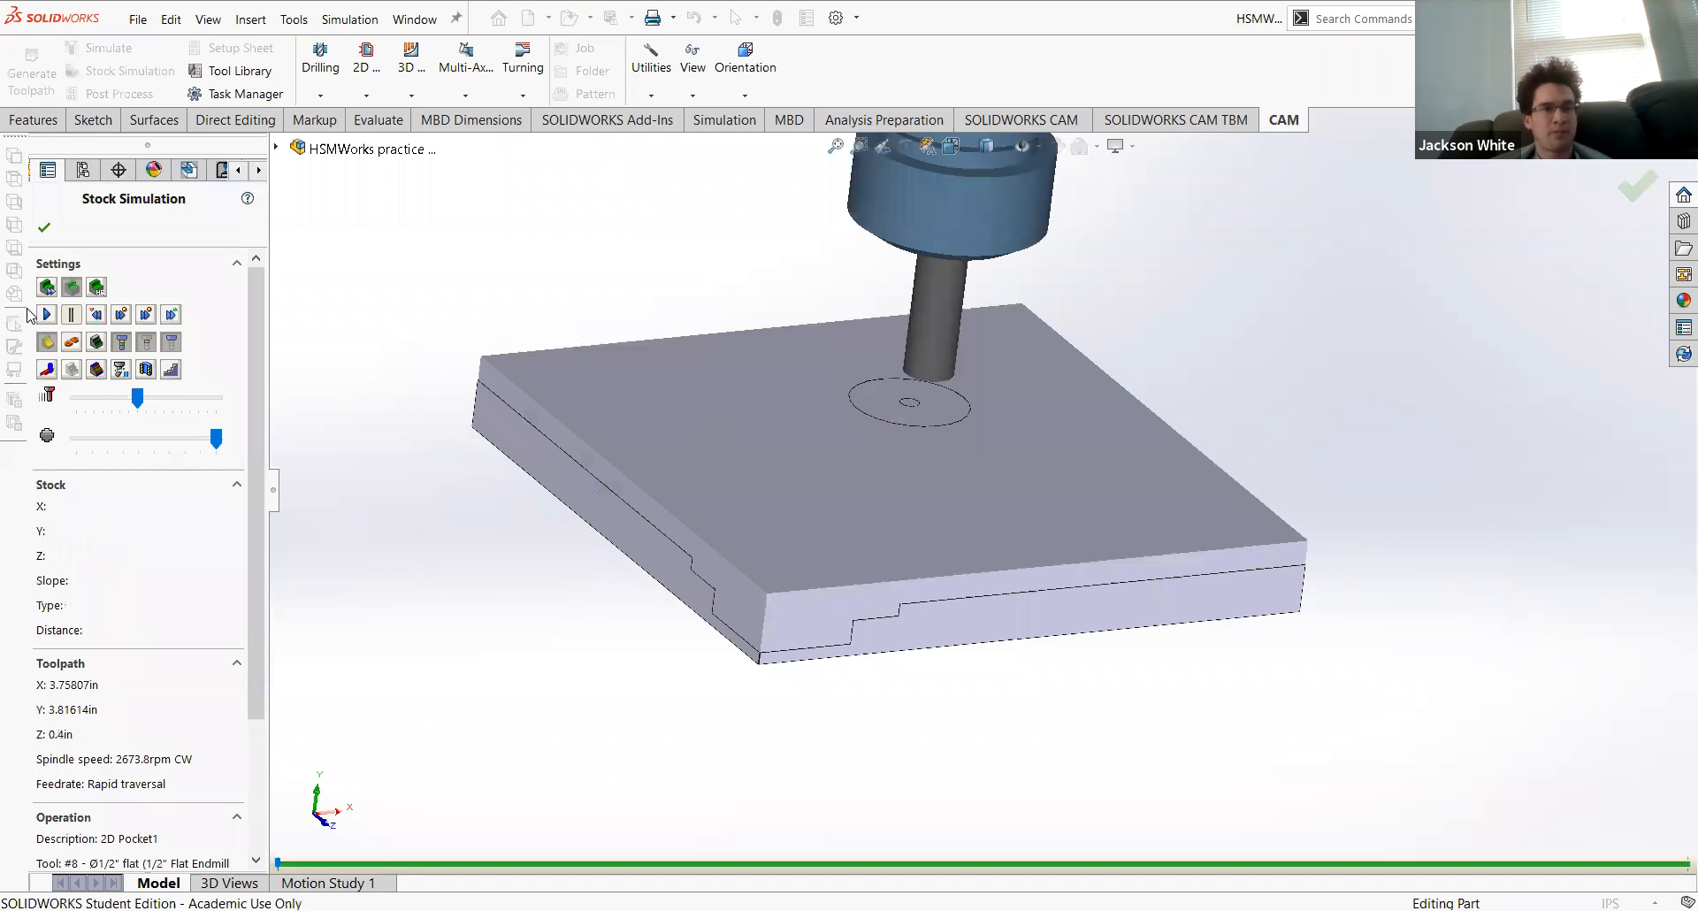
{"action": "left_click", "coordinate": [47, 315]}
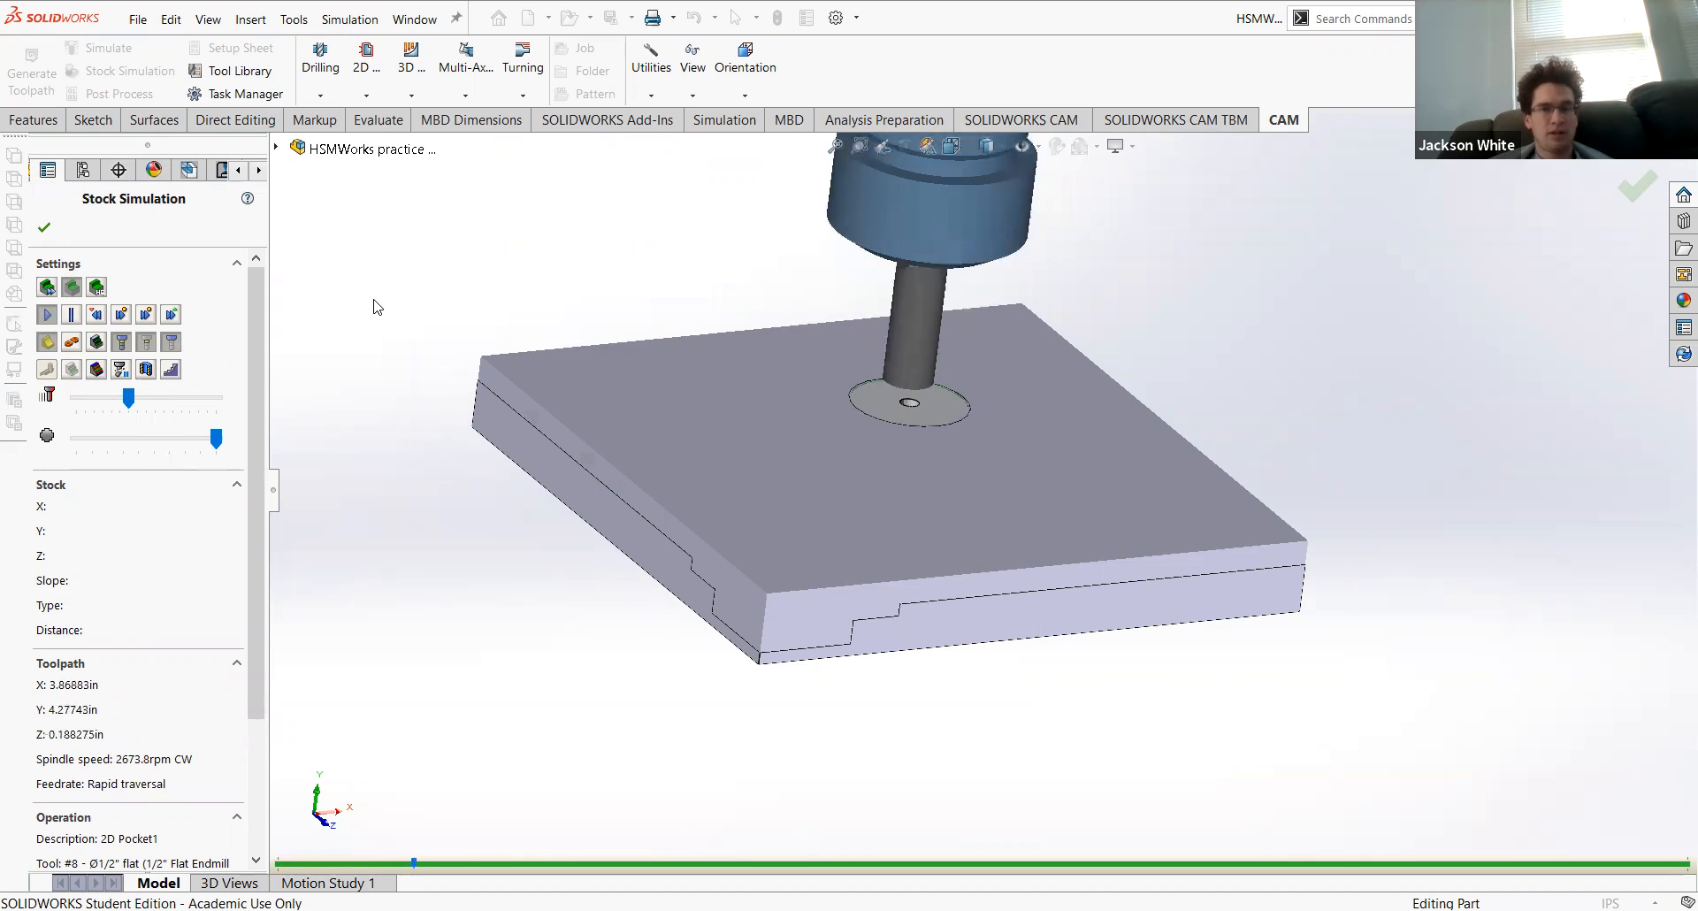
{"action": "middle_click_drag", "start_coordinate": [569, 454], "coordinate": [671, 448]}
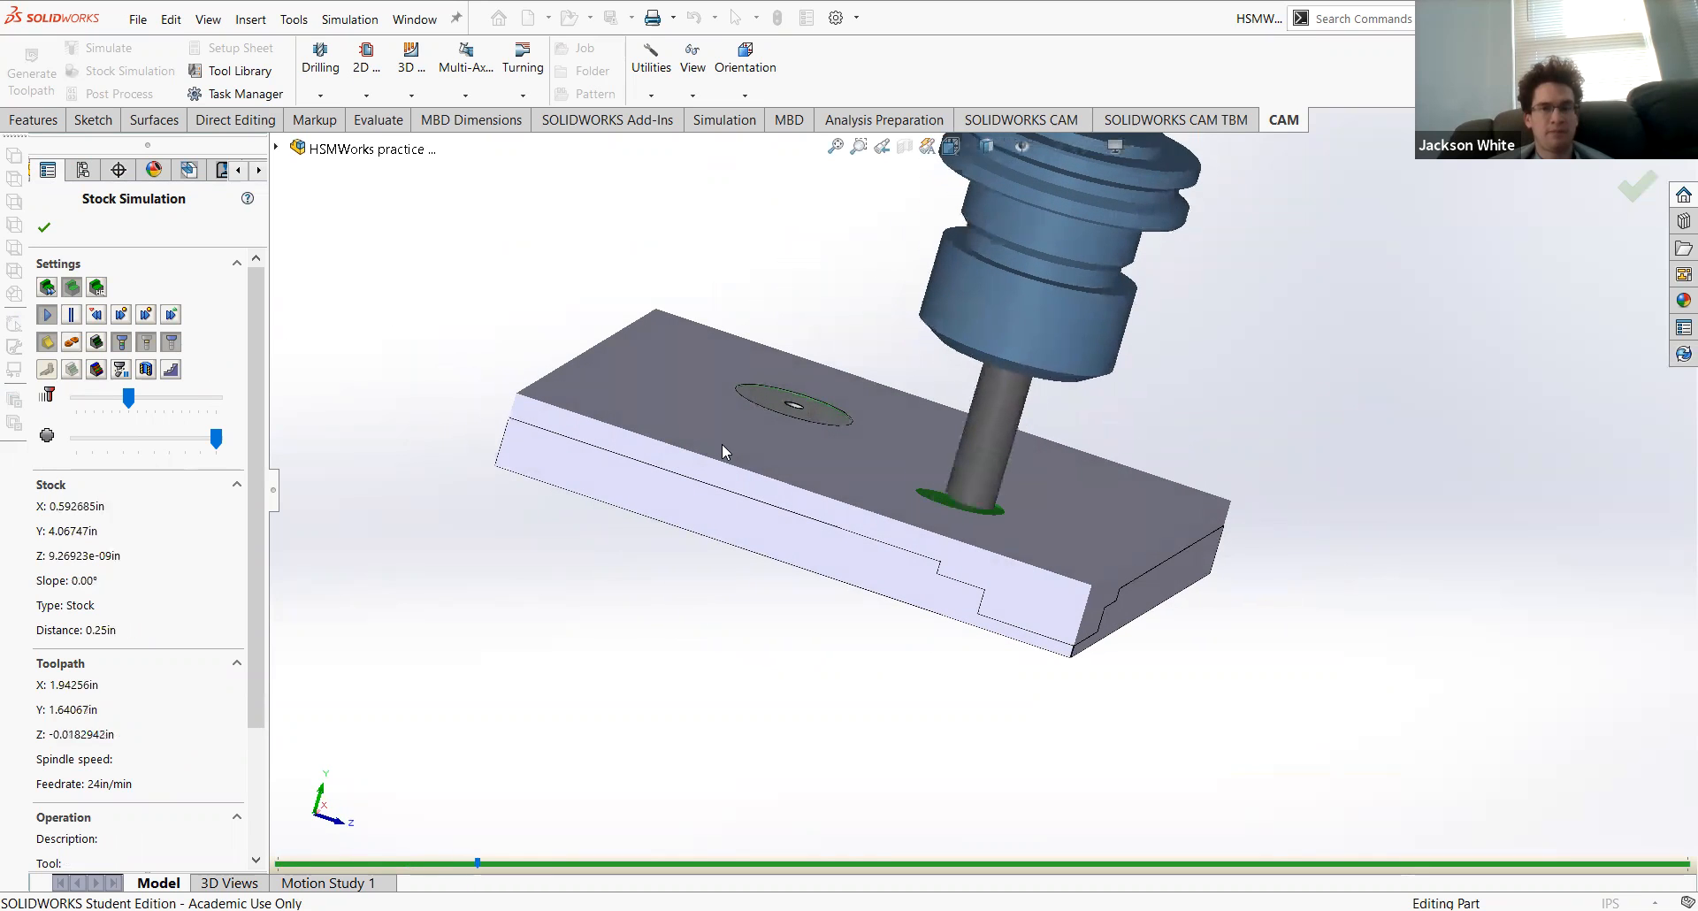
{"action": "middle_click_drag", "start_coordinate": [706, 432], "coordinate": [563, 449]}
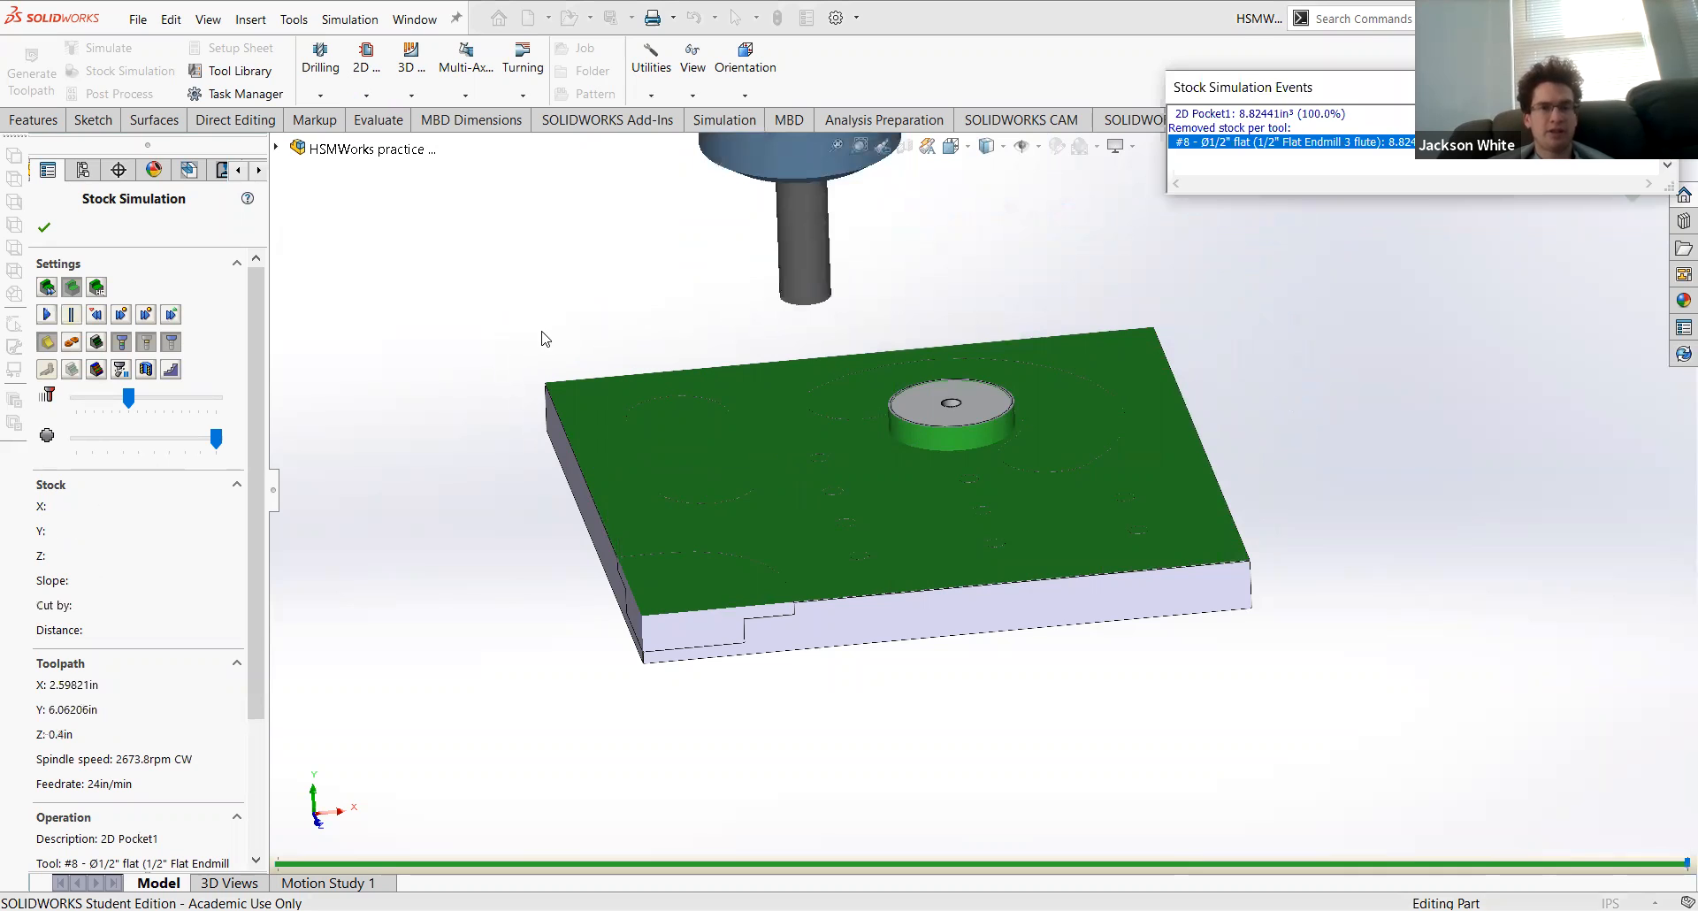
{"action": "middle_click_drag", "start_coordinate": [773, 379], "coordinate": [546, 325]}
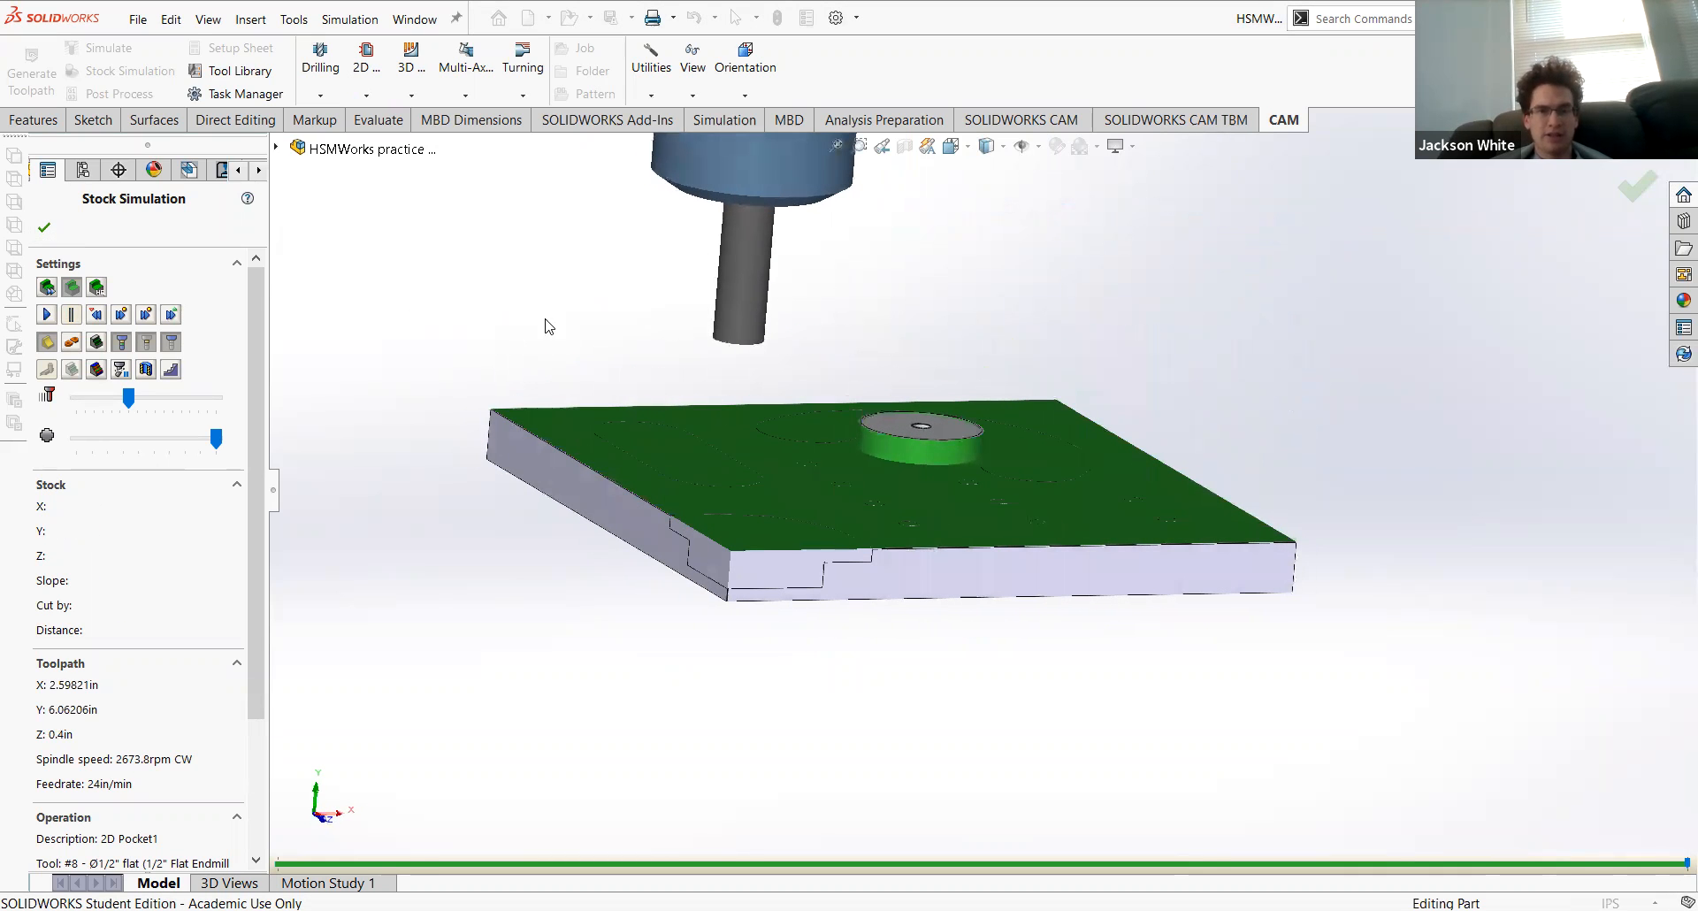
{"action": "left_click", "coordinate": [44, 228]}
Step: Disable Stock to Leave in the passes settings of 2D Pocket1 and regenerate the toolpath
{"action": "right_click", "coordinate": [137, 294]}
{"action": "left_click", "coordinate": [172, 307]}
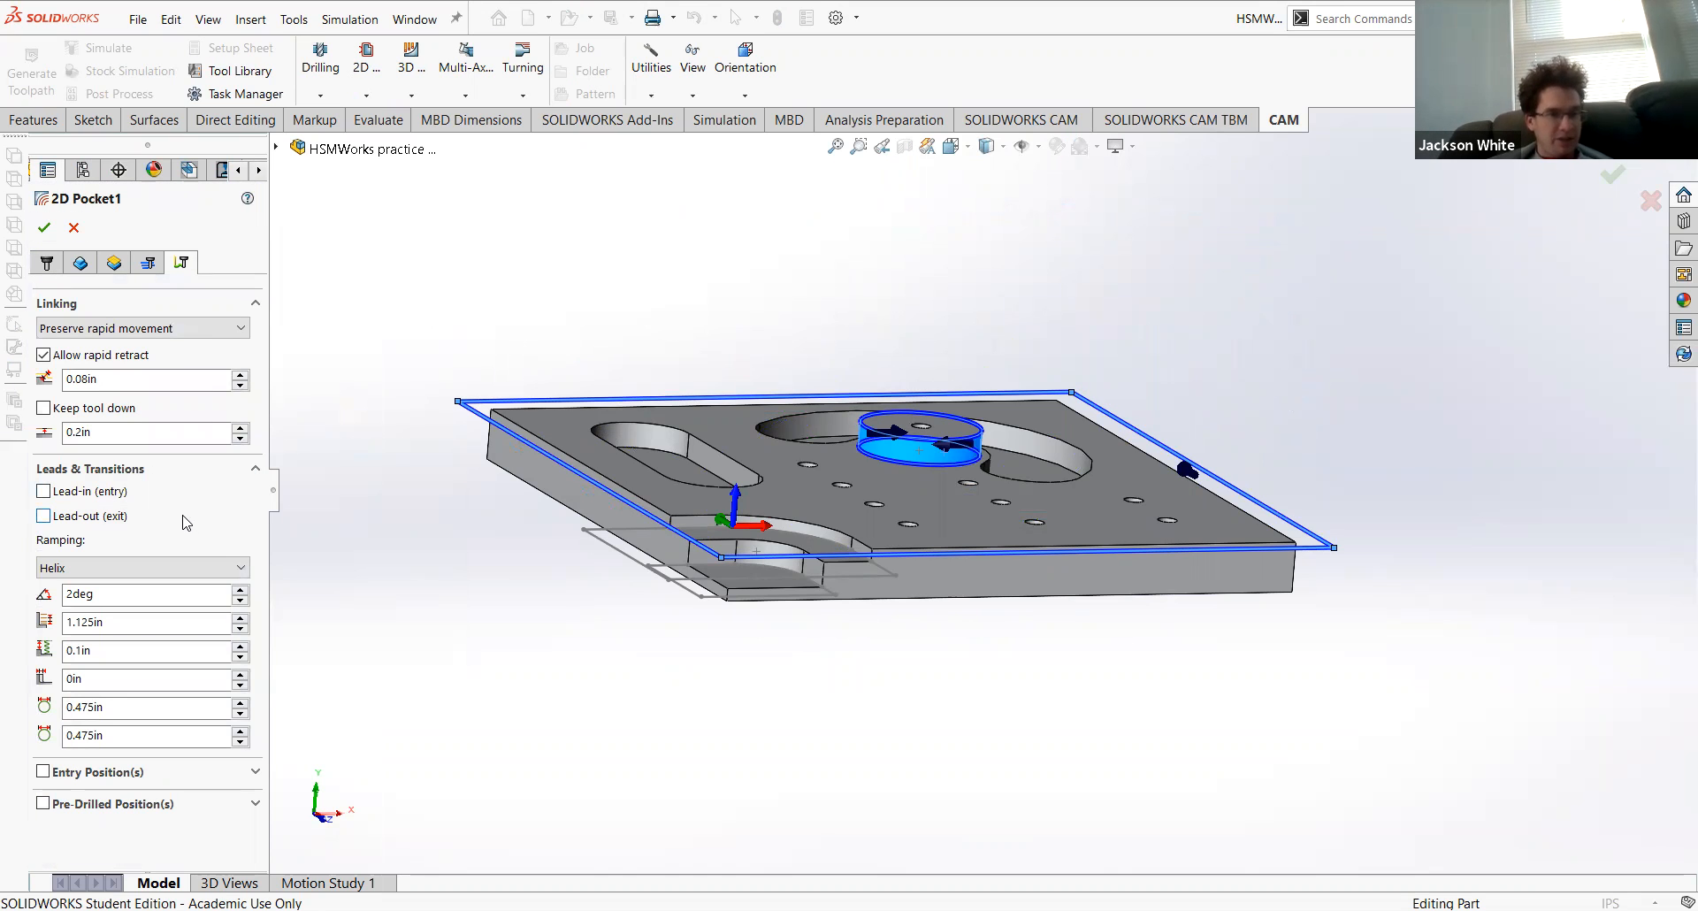
{"action": "left_click", "coordinate": [148, 263]}
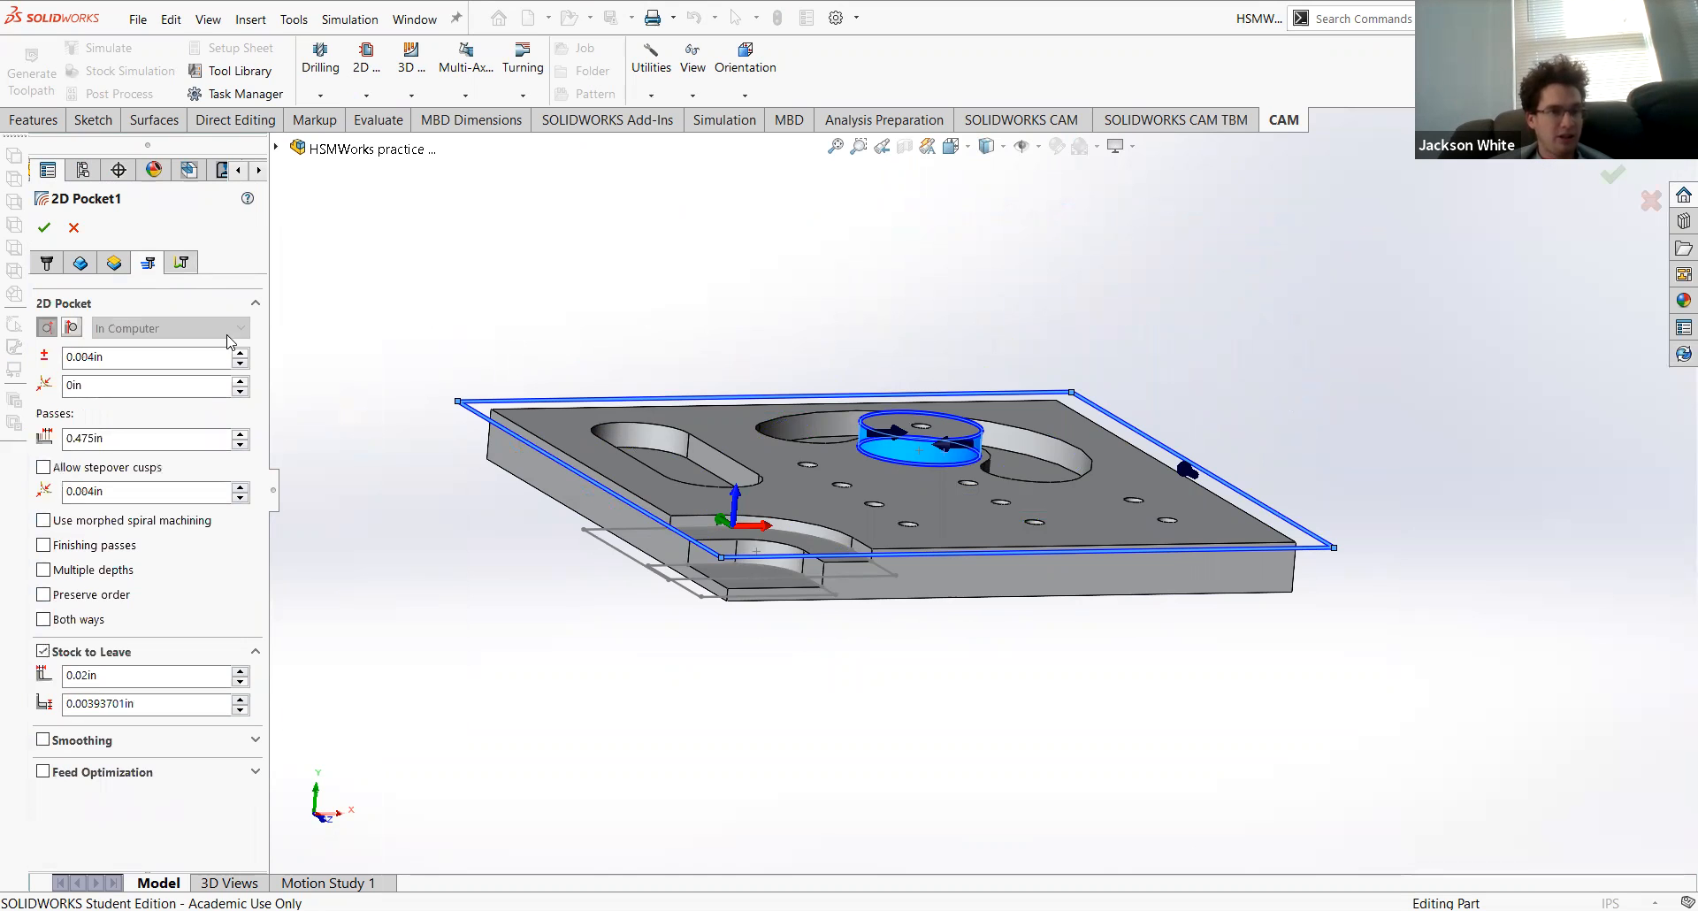
{"action": "left_click", "coordinate": [43, 651]}
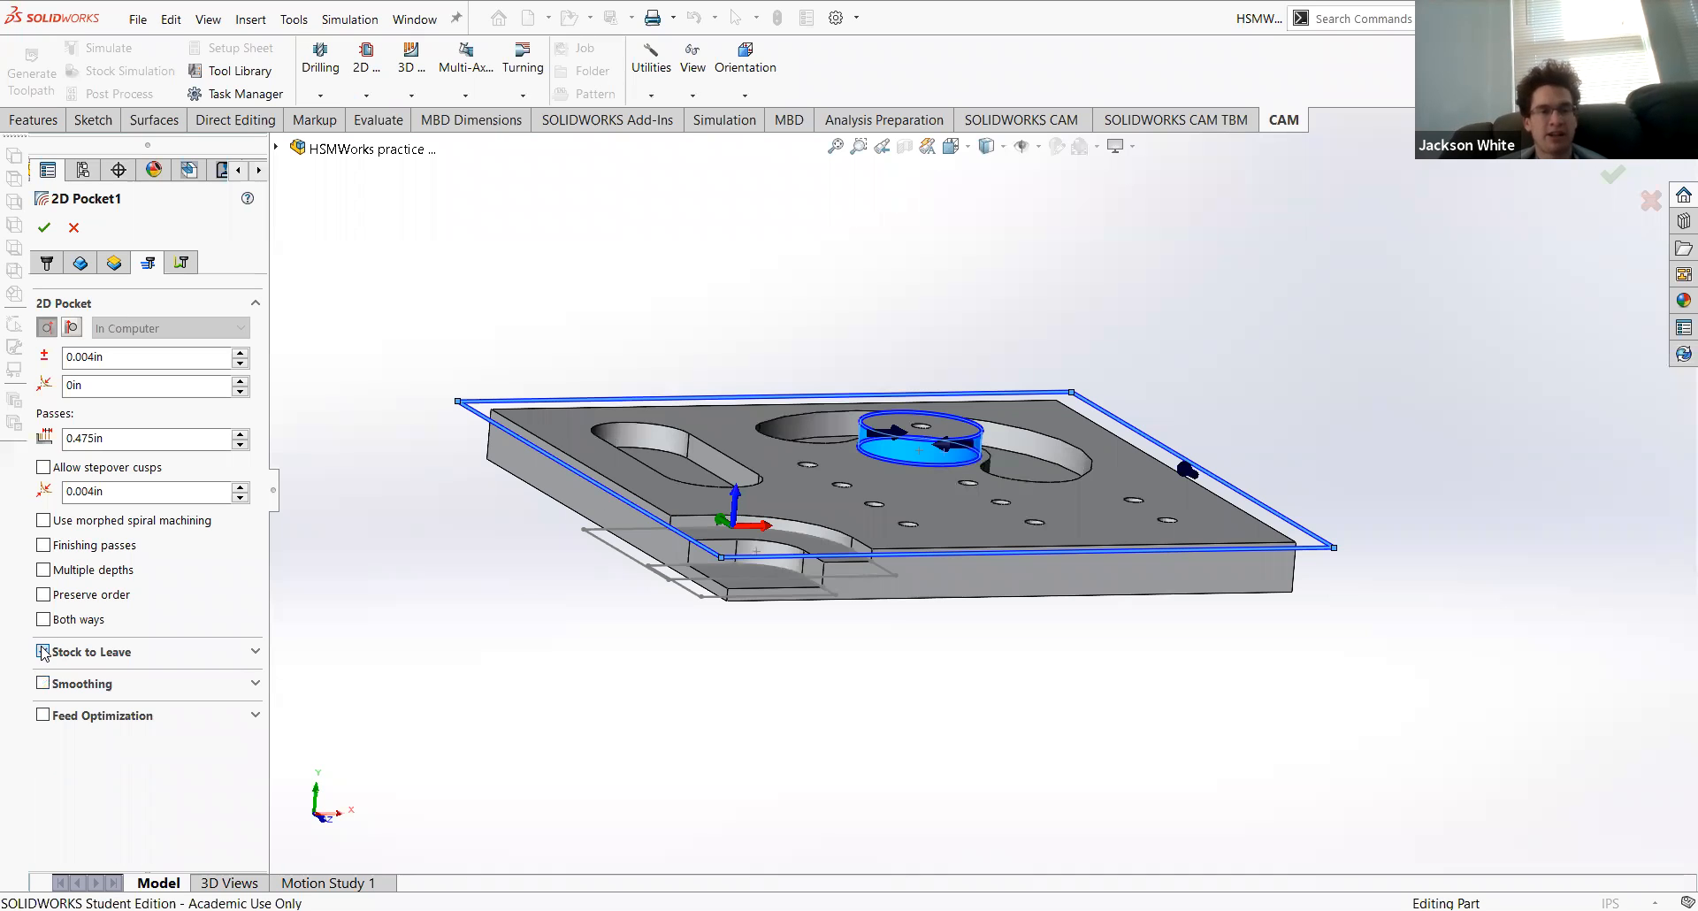
{"action": "middle_click_drag", "start_coordinate": [580, 488], "coordinate": [571, 510]}
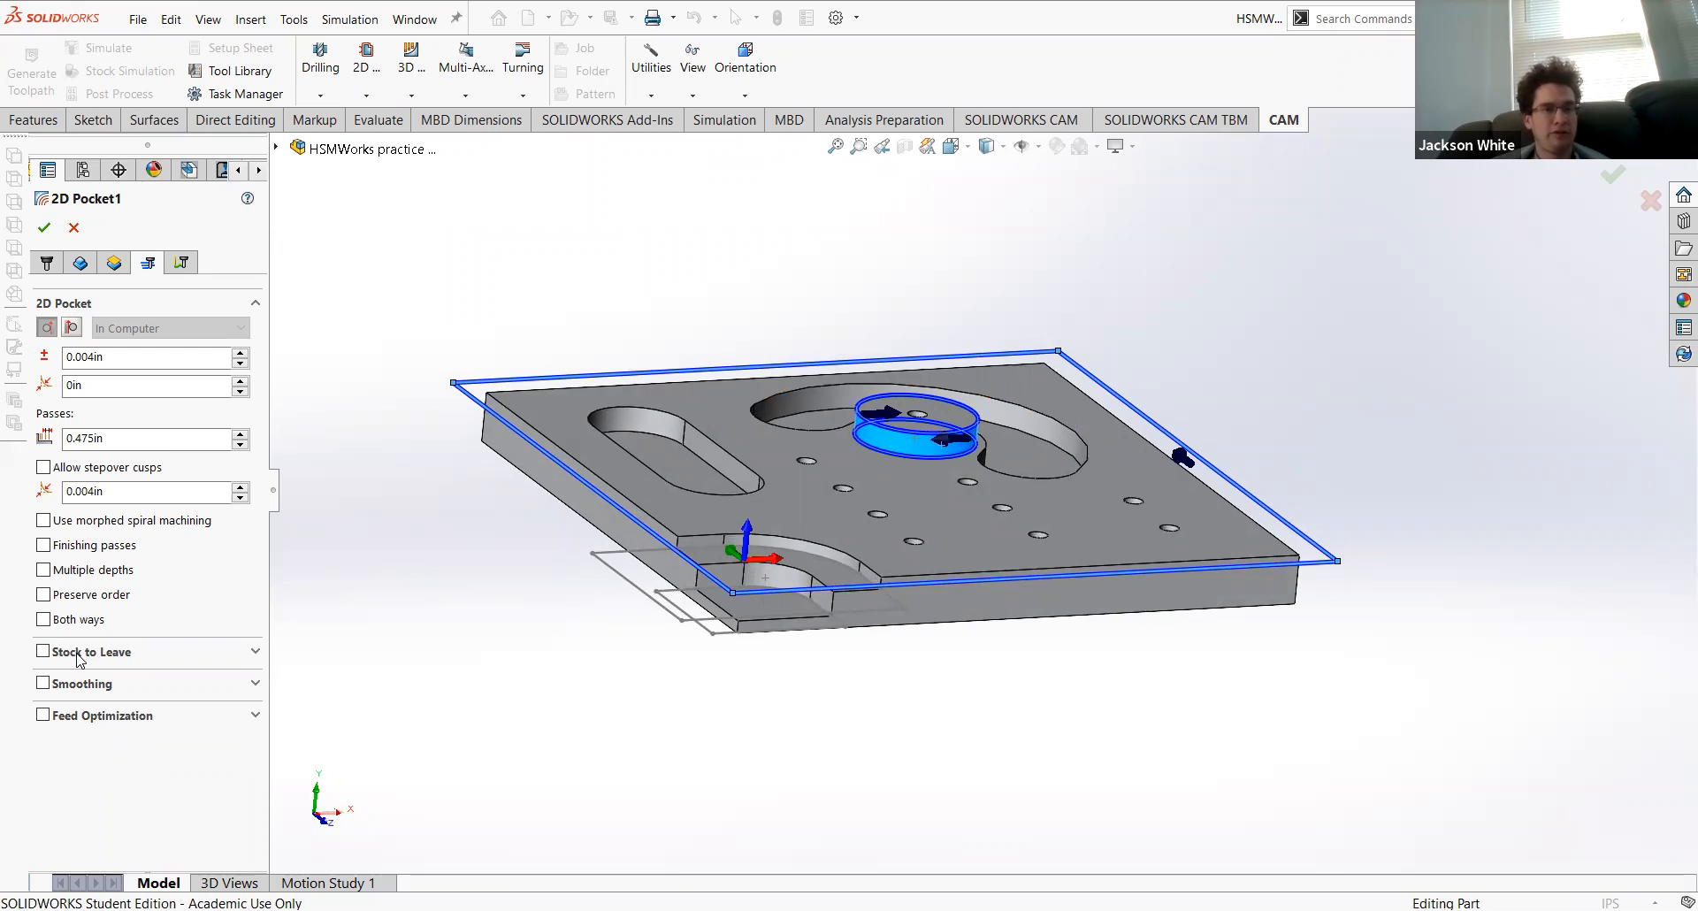
{"action": "mouse_move", "coordinate": [79, 659]}
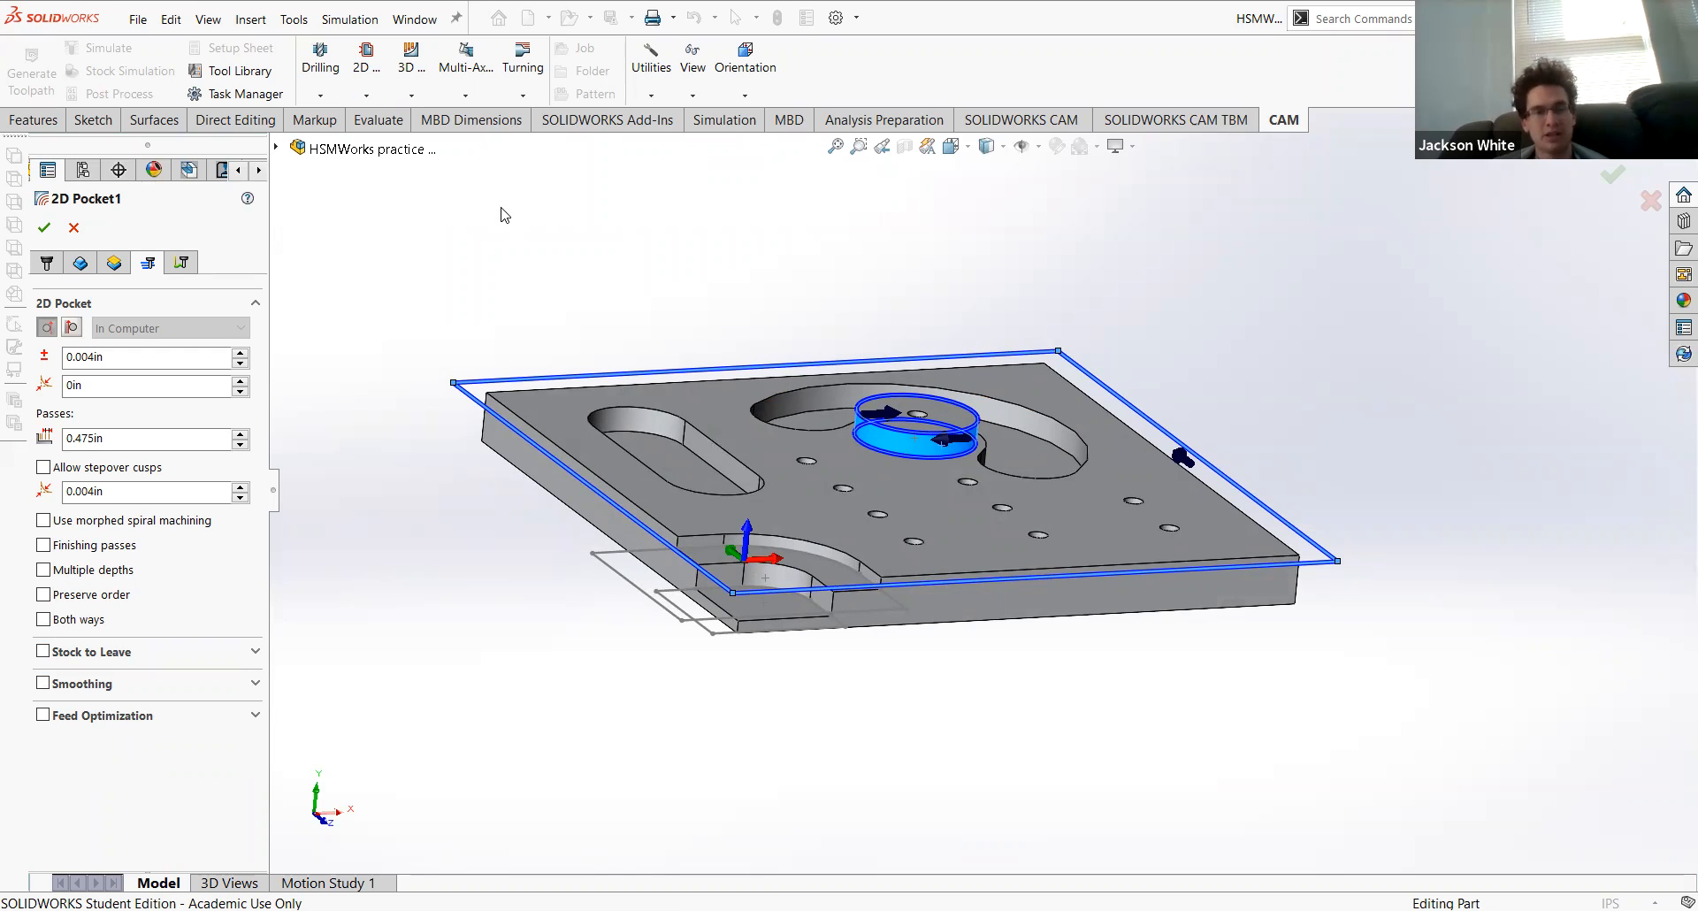
{"action": "left_click", "coordinate": [180, 264]}
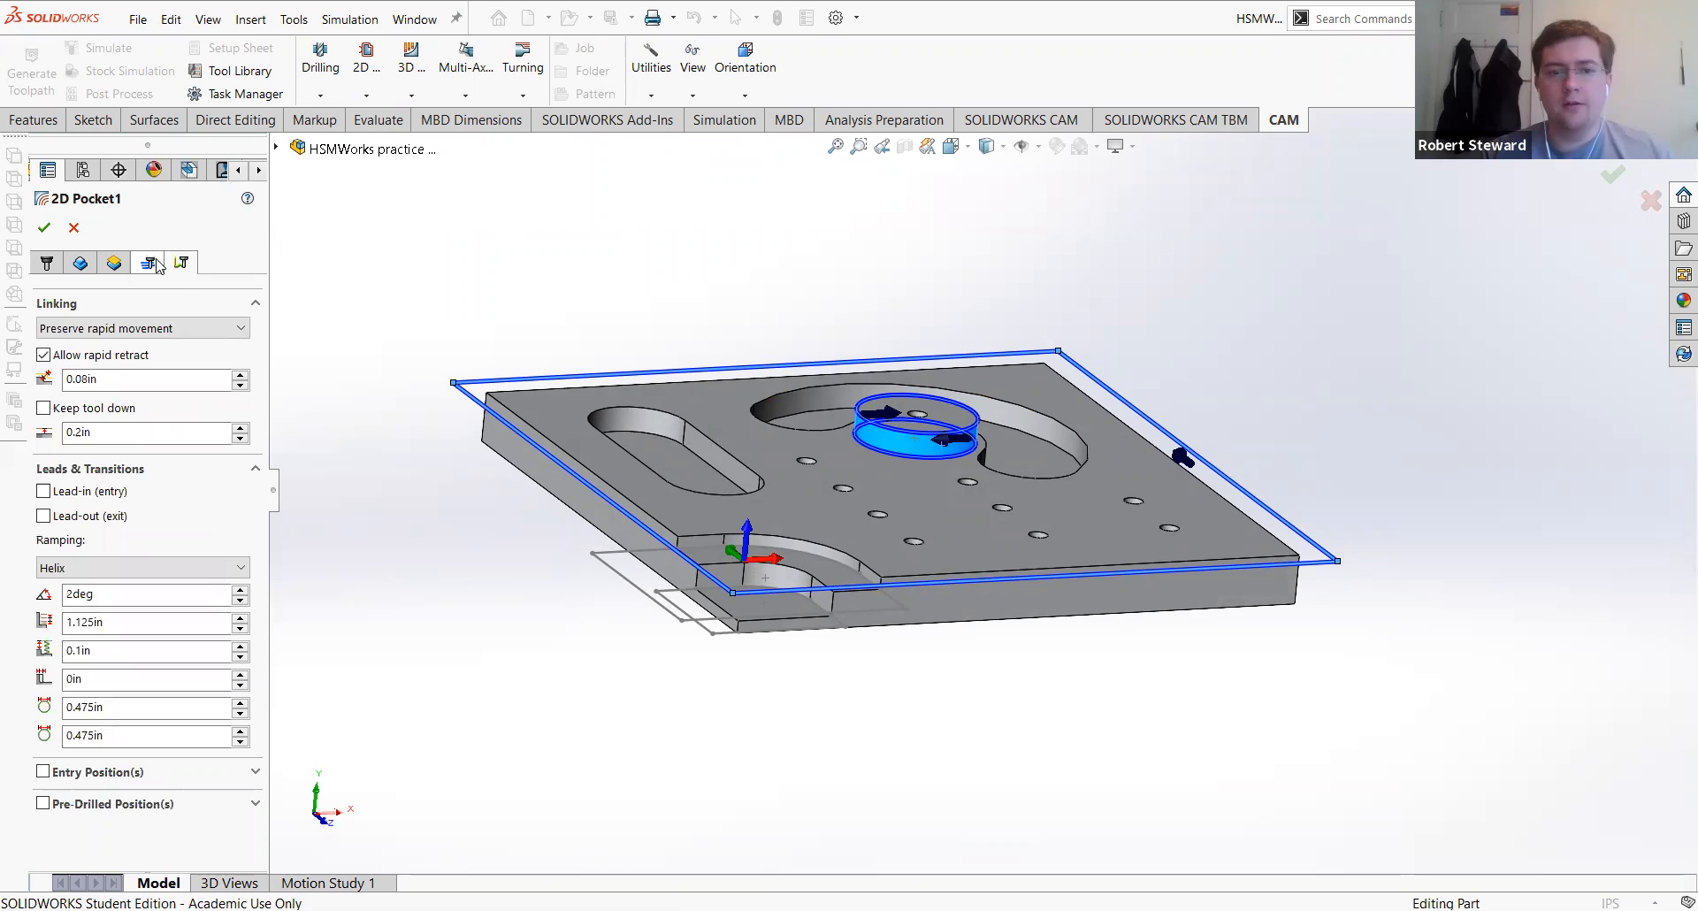
{"action": "left_click", "coordinate": [152, 261]}
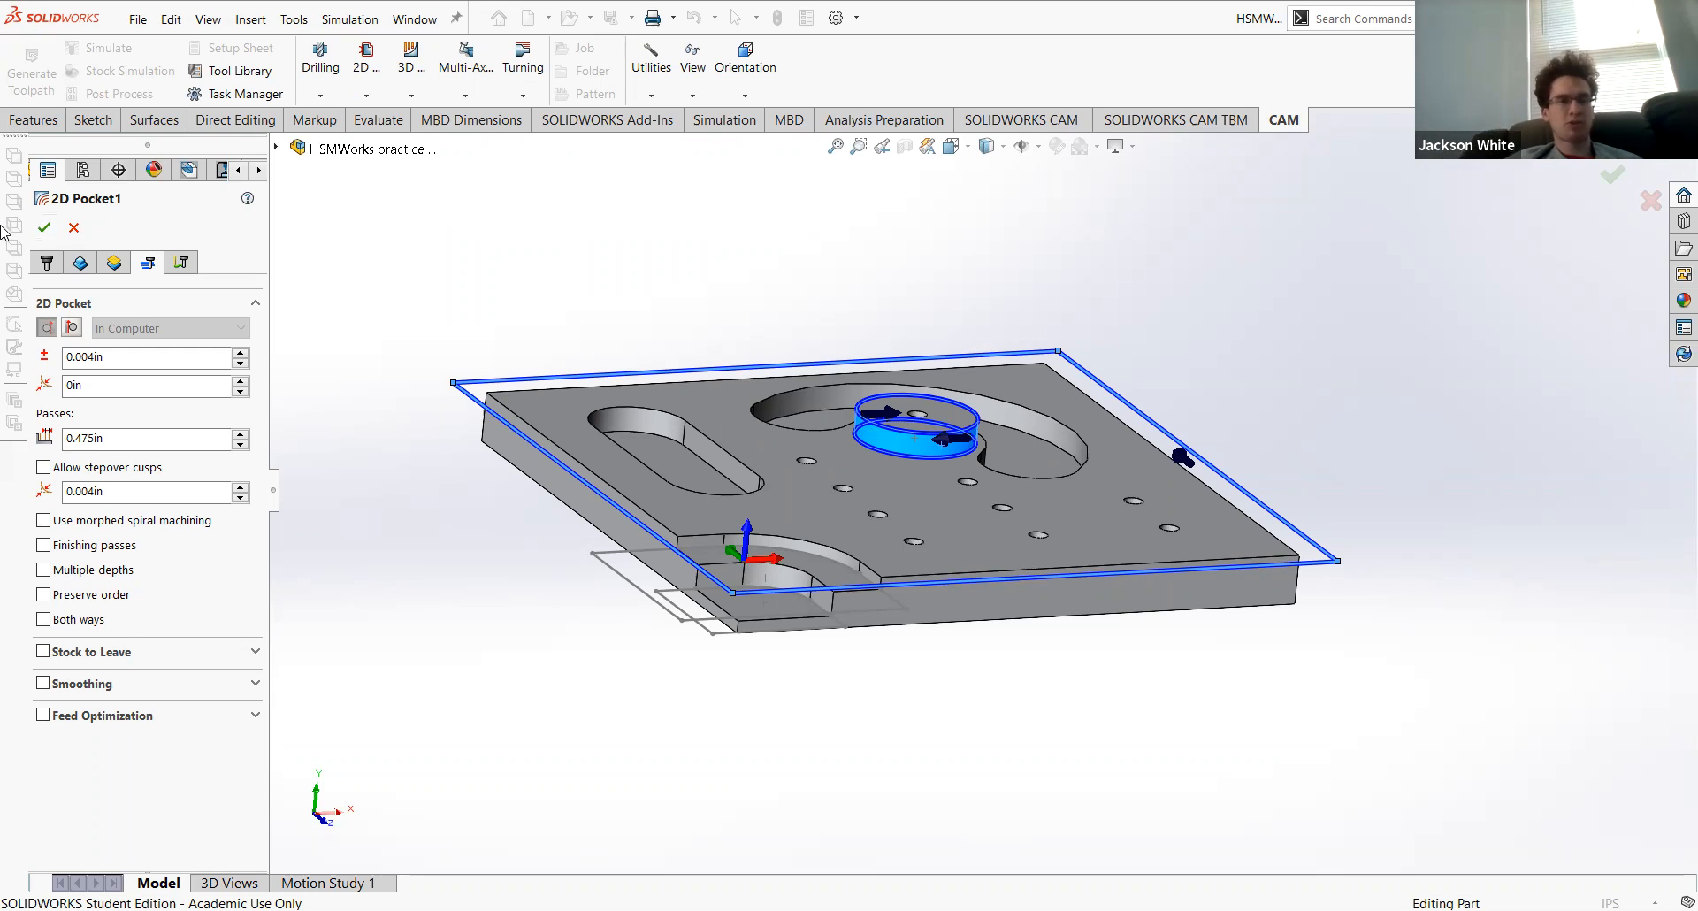
{"action": "left_click", "coordinate": [44, 228]}
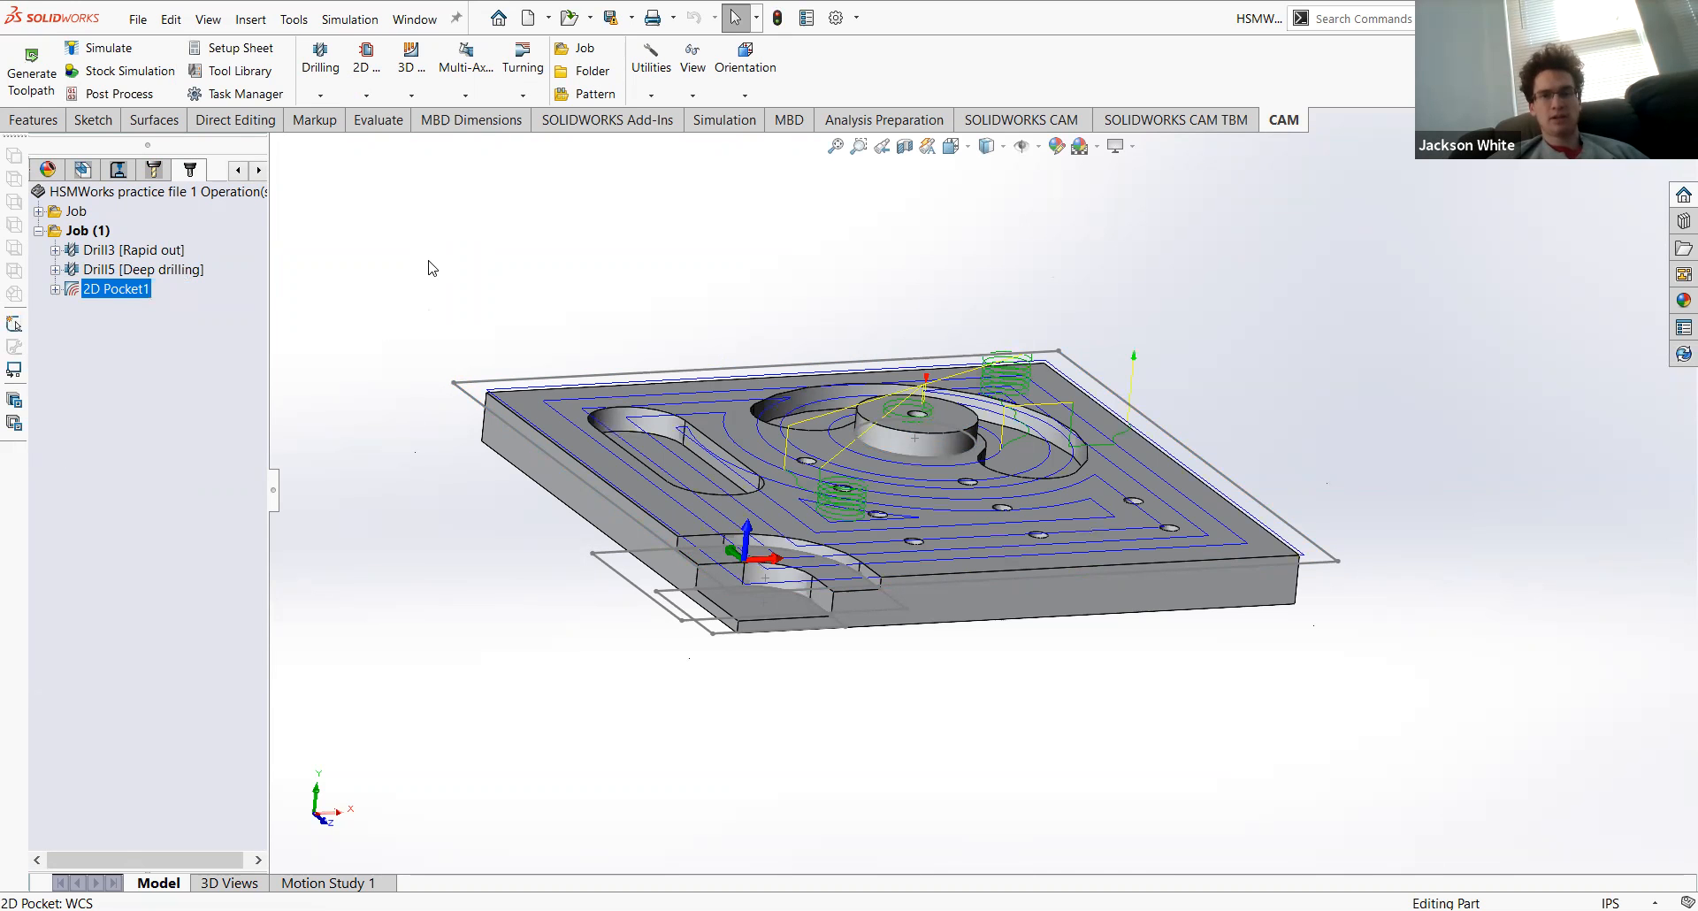
Step: Reopen 2D Pocket1 for editing and review its tool, heights and passes settings against the part
{"action": "middle_click_drag", "start_coordinate": [918, 412], "coordinate": [923, 435]}
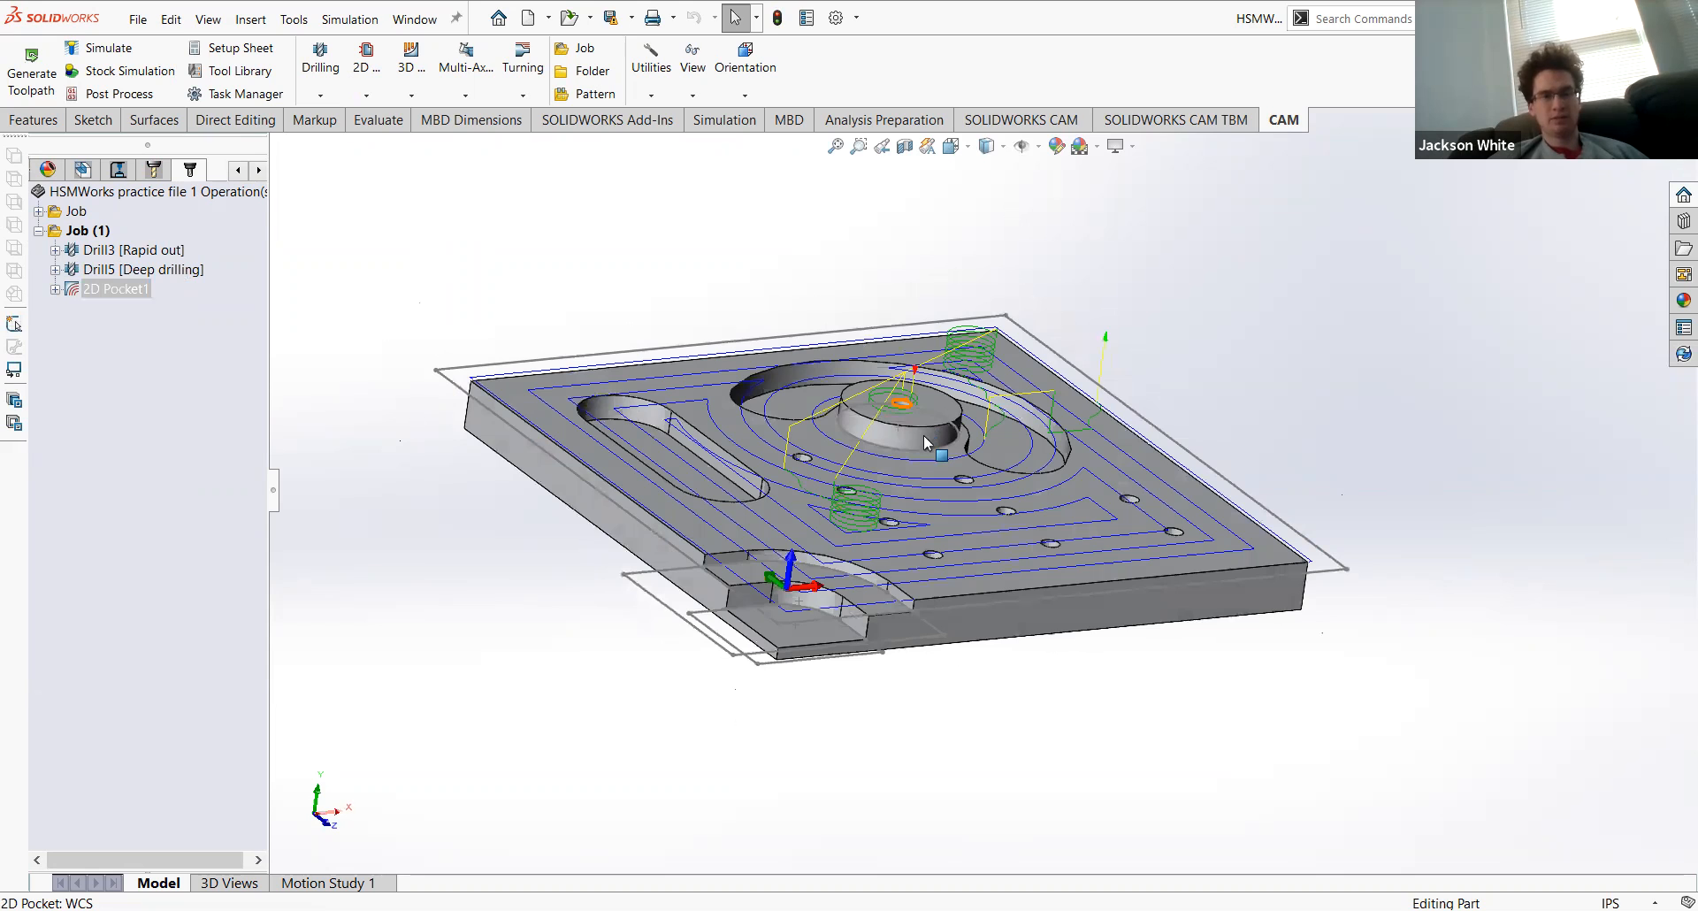
{"action": "right_click", "coordinate": [127, 295]}
{"action": "left_click", "coordinate": [168, 308]}
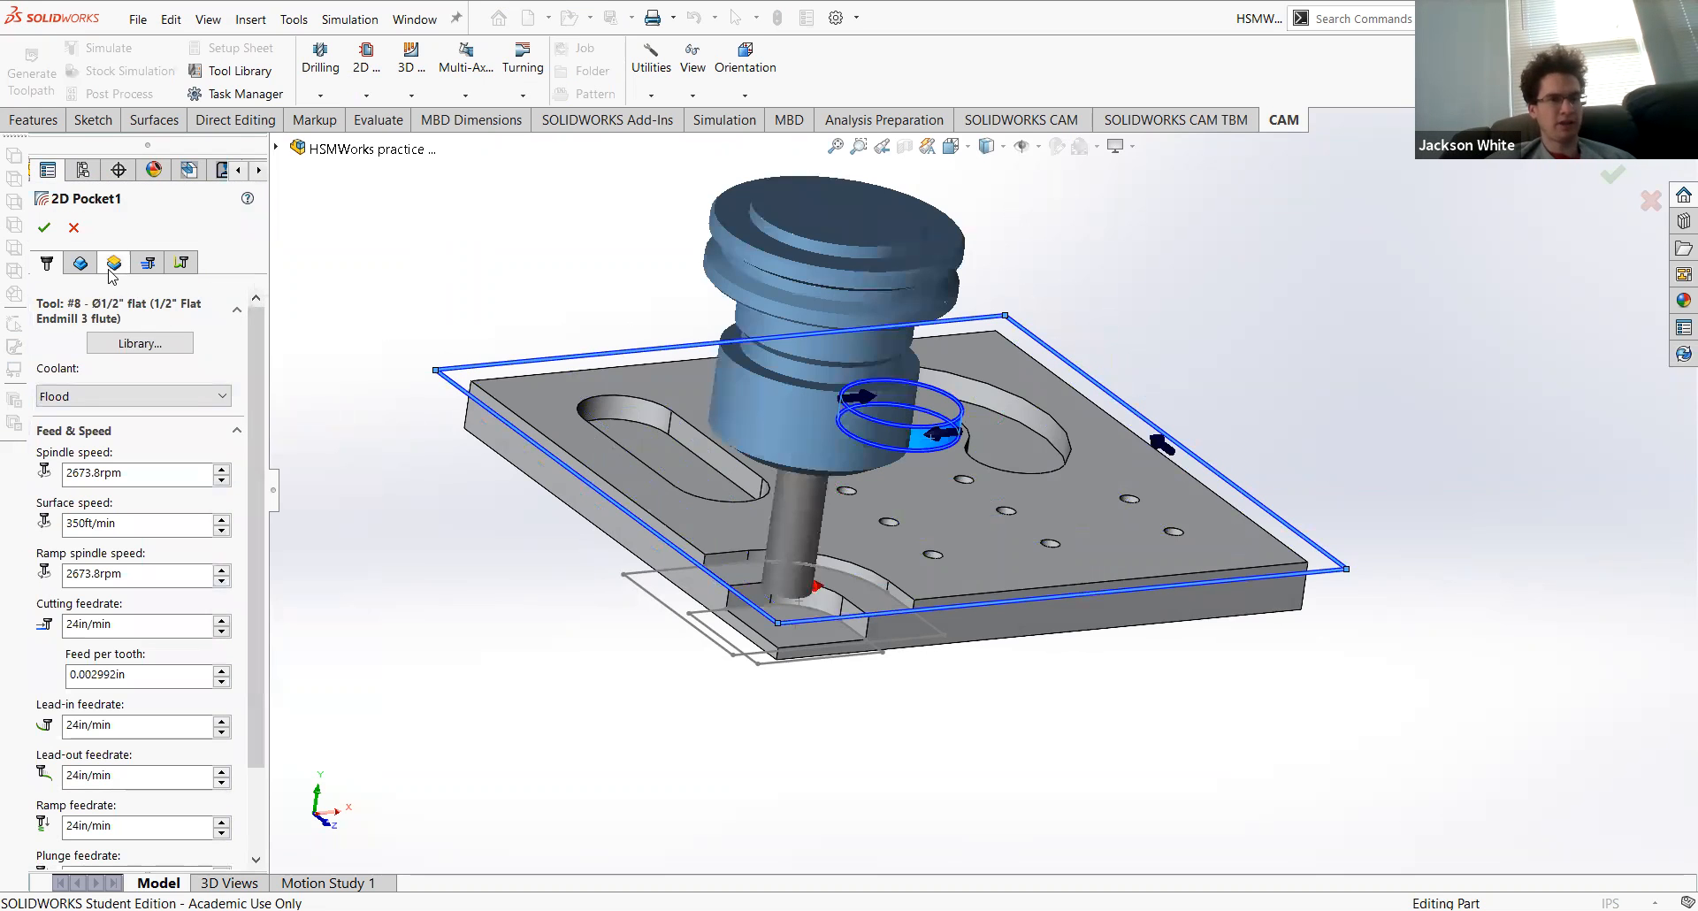
{"action": "left_click", "coordinate": [111, 264]}
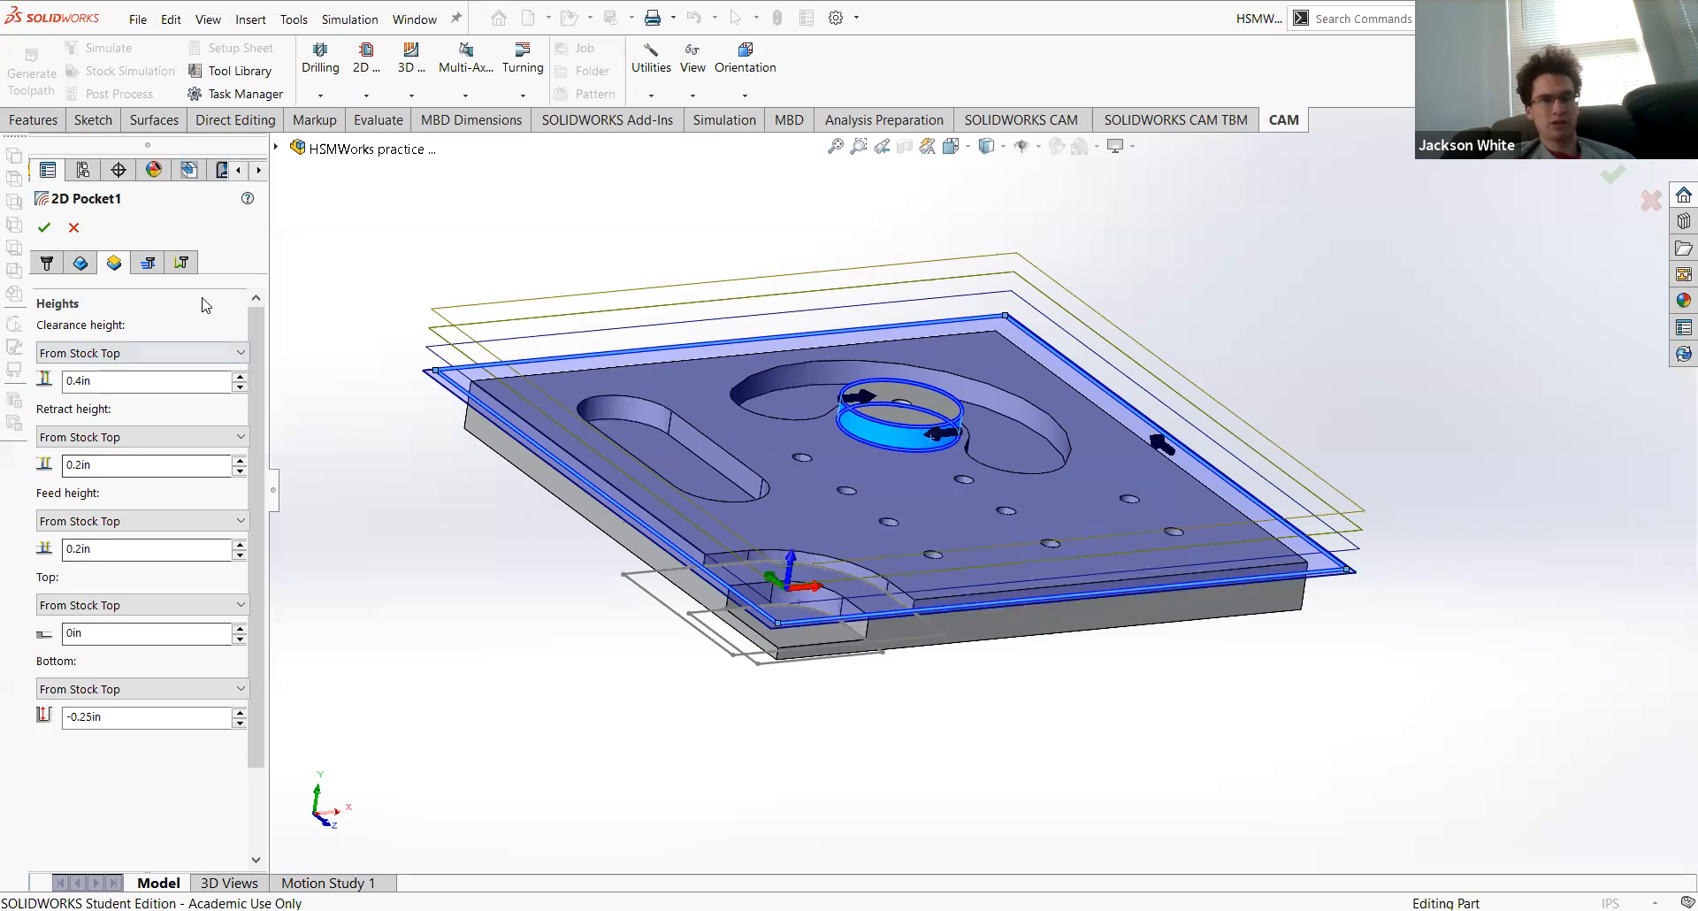
{"action": "left_click", "coordinate": [147, 263]}
{"action": "middle_click_drag", "start_coordinate": [573, 284], "coordinate": [565, 555]}
{"action": "middle_click_drag", "start_coordinate": [578, 408], "coordinate": [549, 297]}
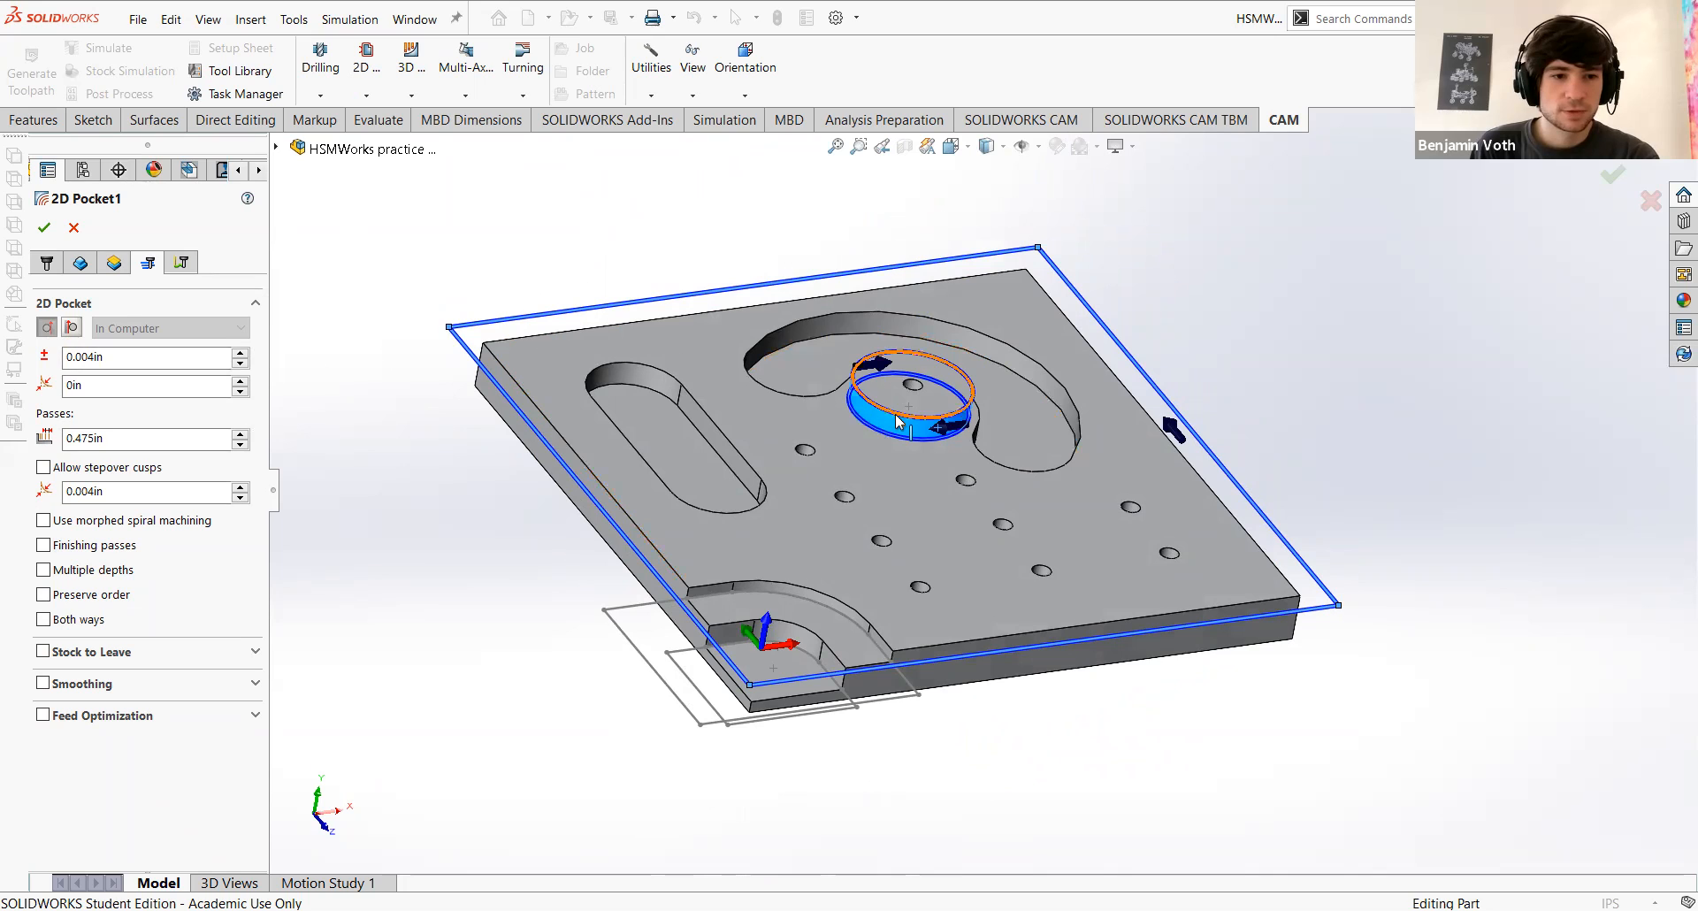
Step: Replace the boss's side face with its circular top edge in the 2D Pocket1 contours, reverse that contour and regenerate the toolpath
{"action": "left_click", "coordinate": [84, 270]}
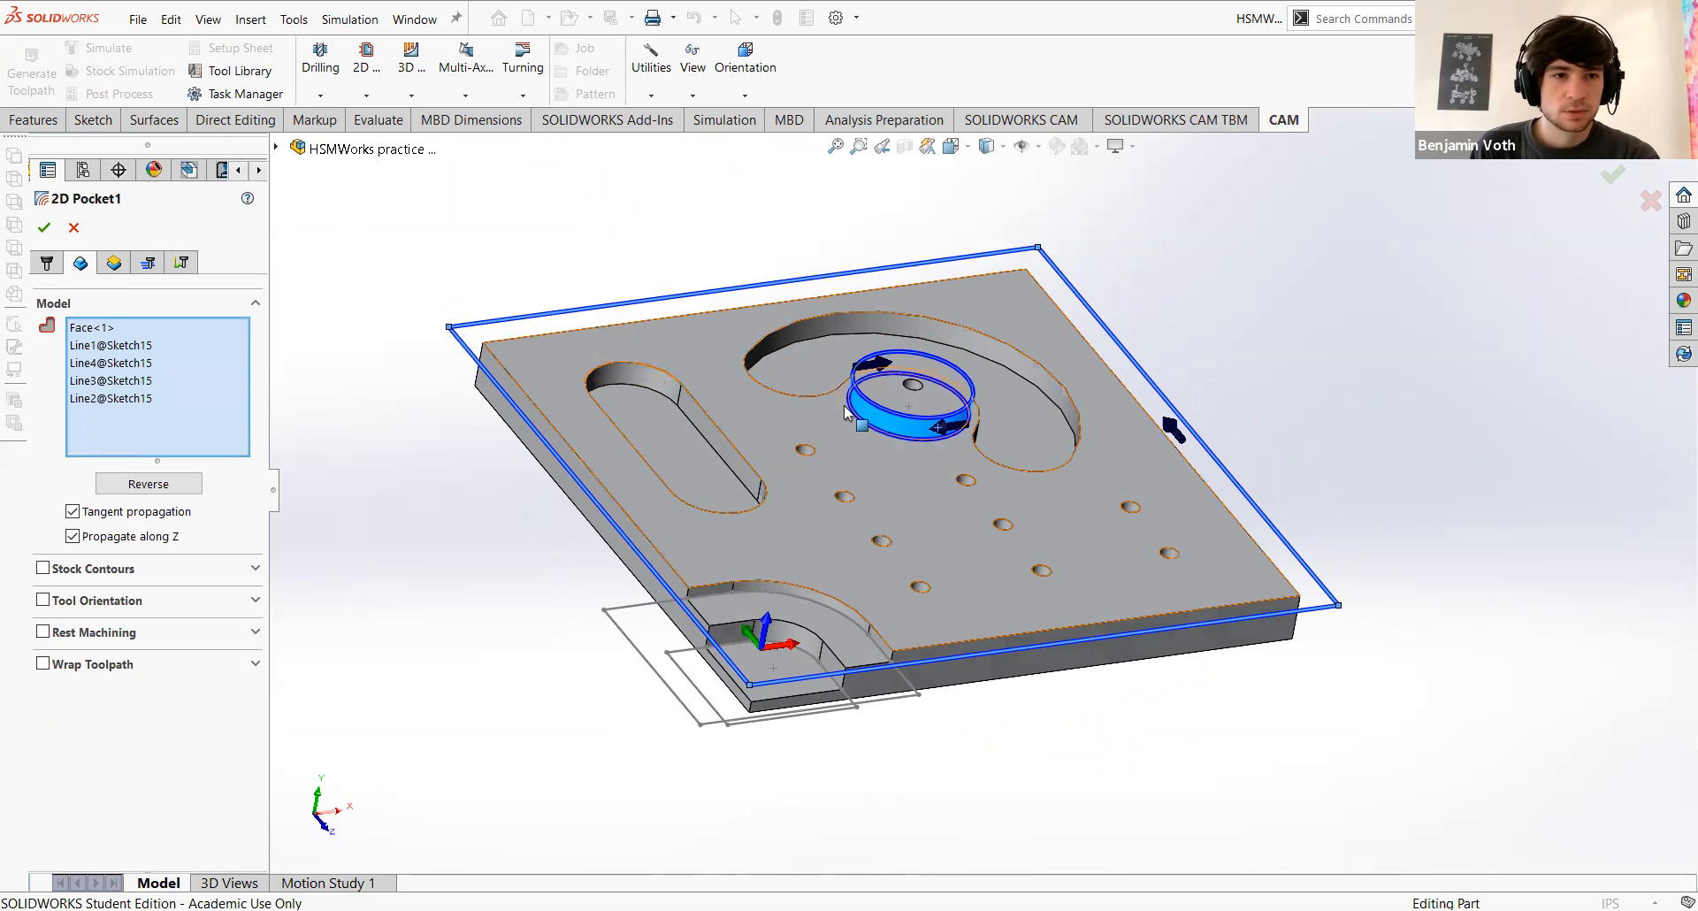
{"action": "left_click", "coordinate": [887, 424]}
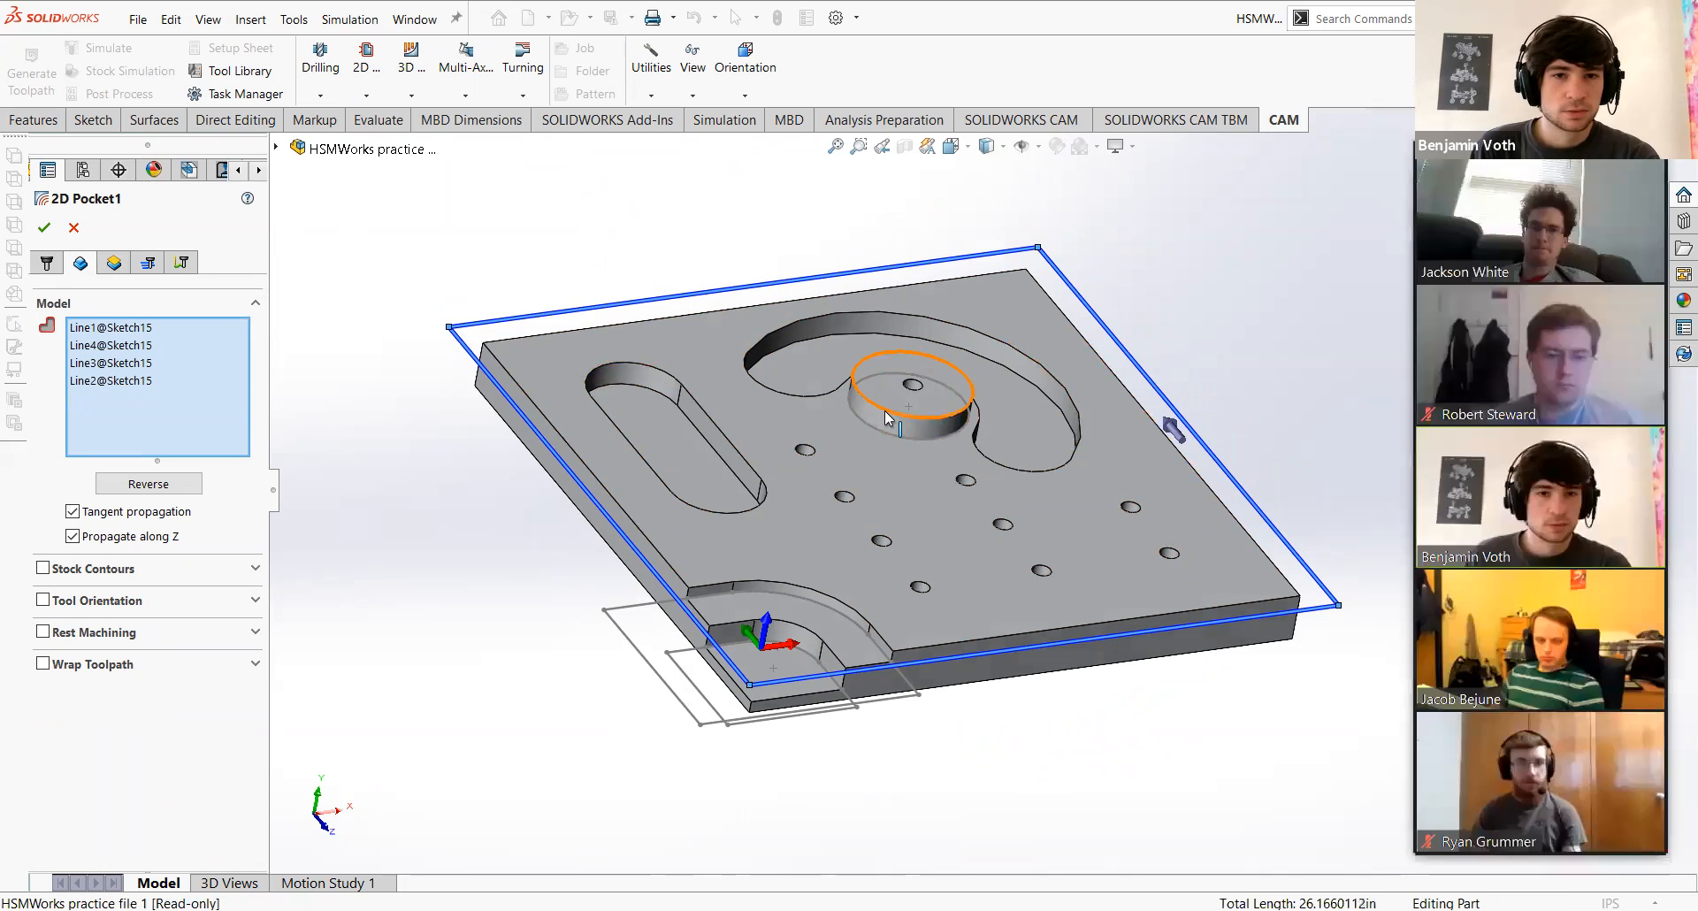
{"action": "left_click", "coordinate": [885, 409]}
{"action": "middle_click_drag", "start_coordinate": [720, 331], "coordinate": [531, 469]}
{"action": "left_click", "coordinate": [148, 484]}
{"action": "left_click", "coordinate": [43, 227]}
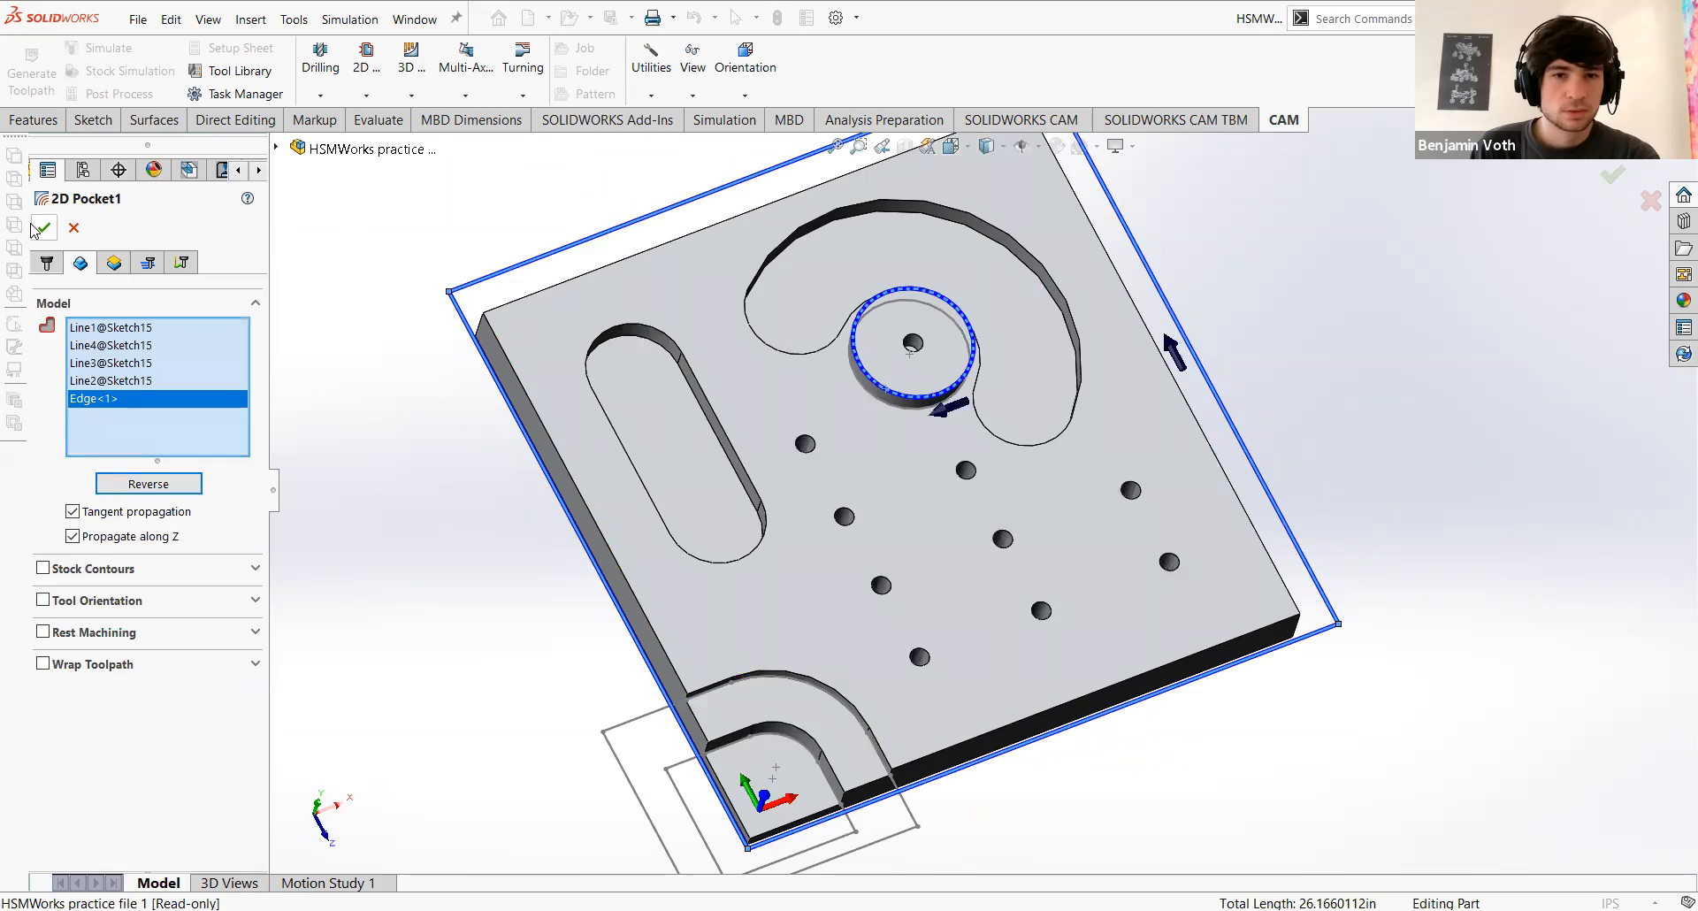
{"action": "middle_click_drag", "start_coordinate": [753, 460], "coordinate": [619, 231]}
{"action": "scroll", "coordinate": [620, 234], "scroll_direction": "up", "scroll_amount": 1}
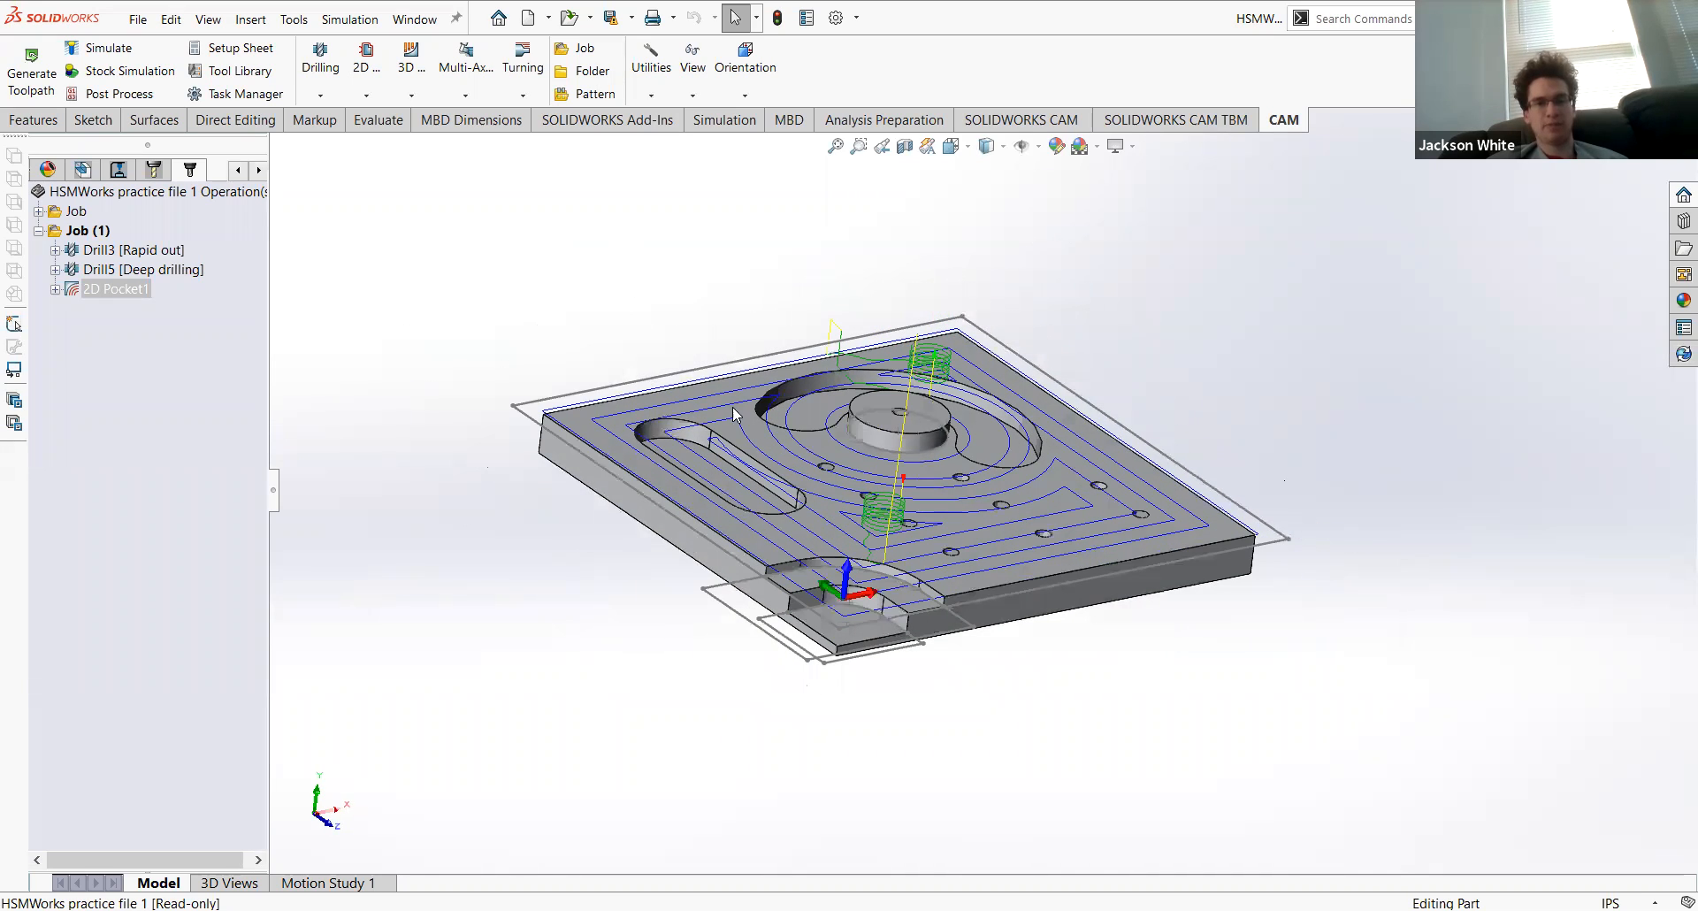
{"action": "middle_click_drag", "start_coordinate": [380, 331], "coordinate": [305, 326]}
{"action": "middle_click_drag", "start_coordinate": [685, 330], "coordinate": [675, 344]}
{"action": "middle_click_drag", "start_coordinate": [466, 328], "coordinate": [490, 342]}
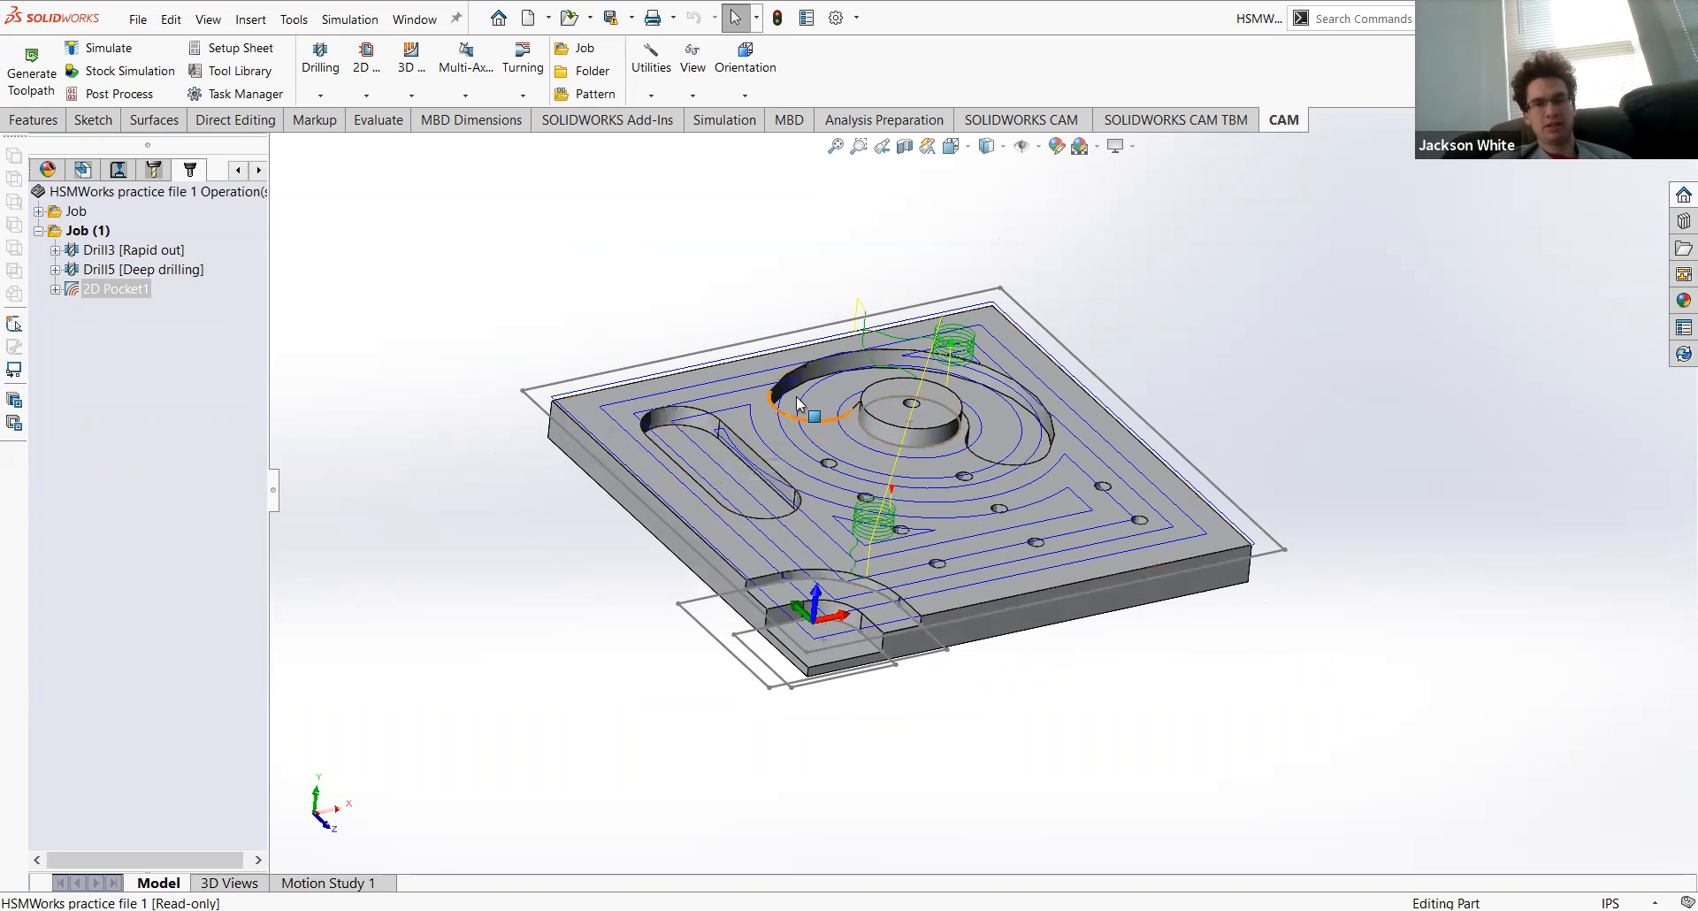
Step: Create a new 2D Pocket operation using the curved pocket and straight slot edges as contours, reversing the curved pocket's contour
{"action": "right_click", "coordinate": [129, 327]}
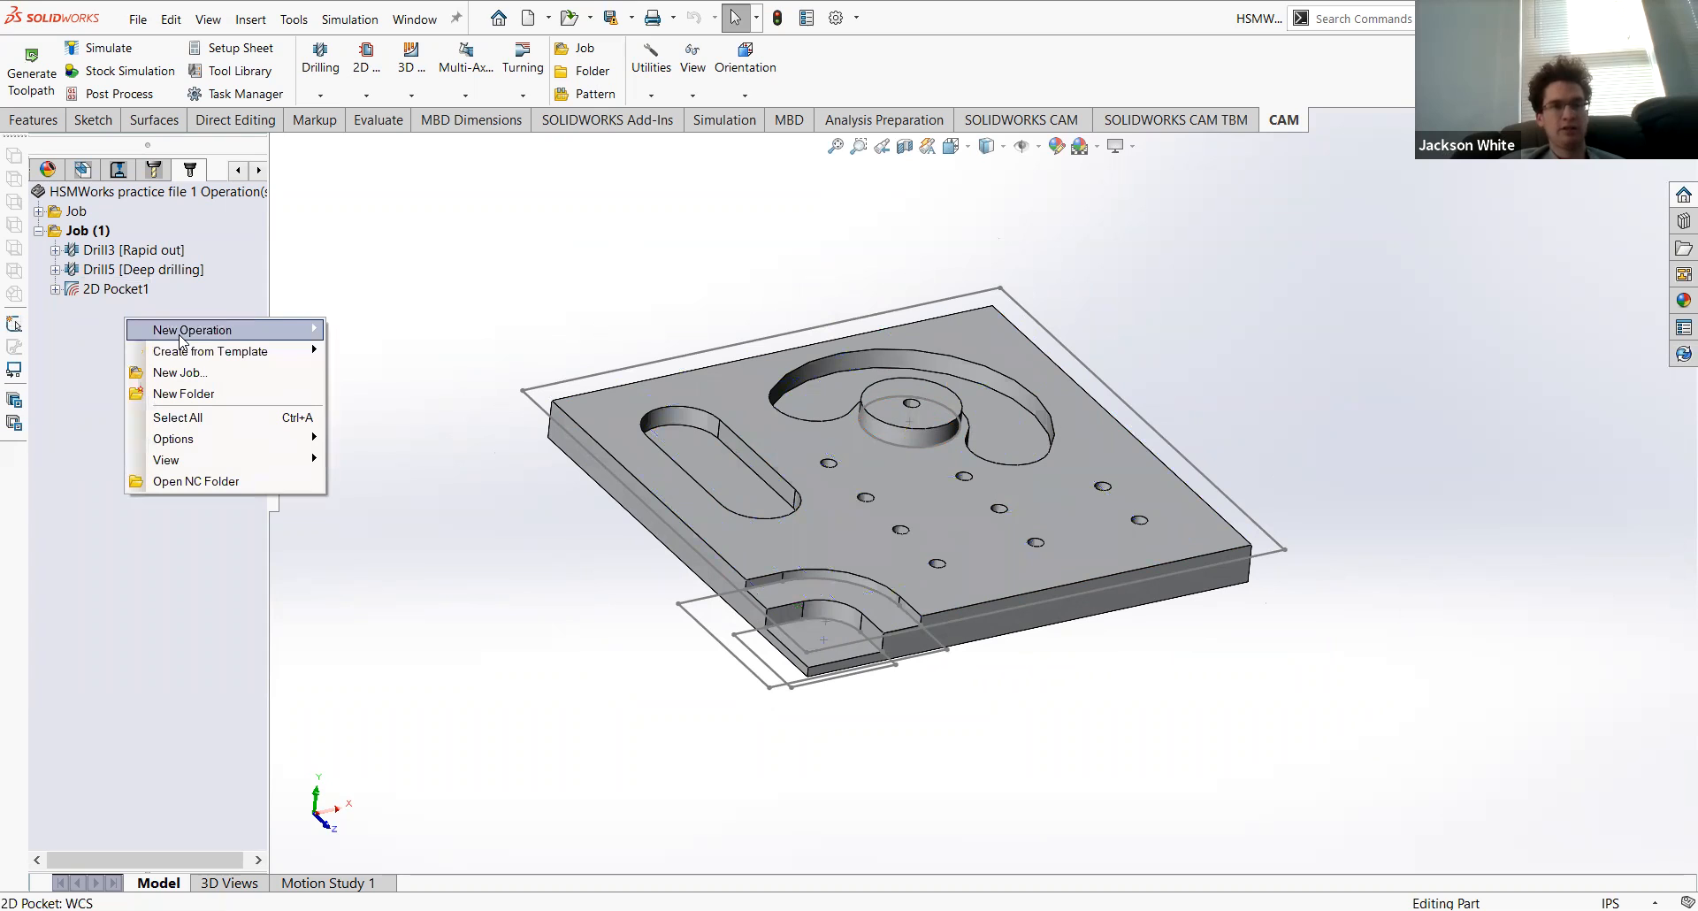
{"action": "mouse_move", "coordinate": [217, 332]}
{"action": "mouse_move", "coordinate": [396, 334]}
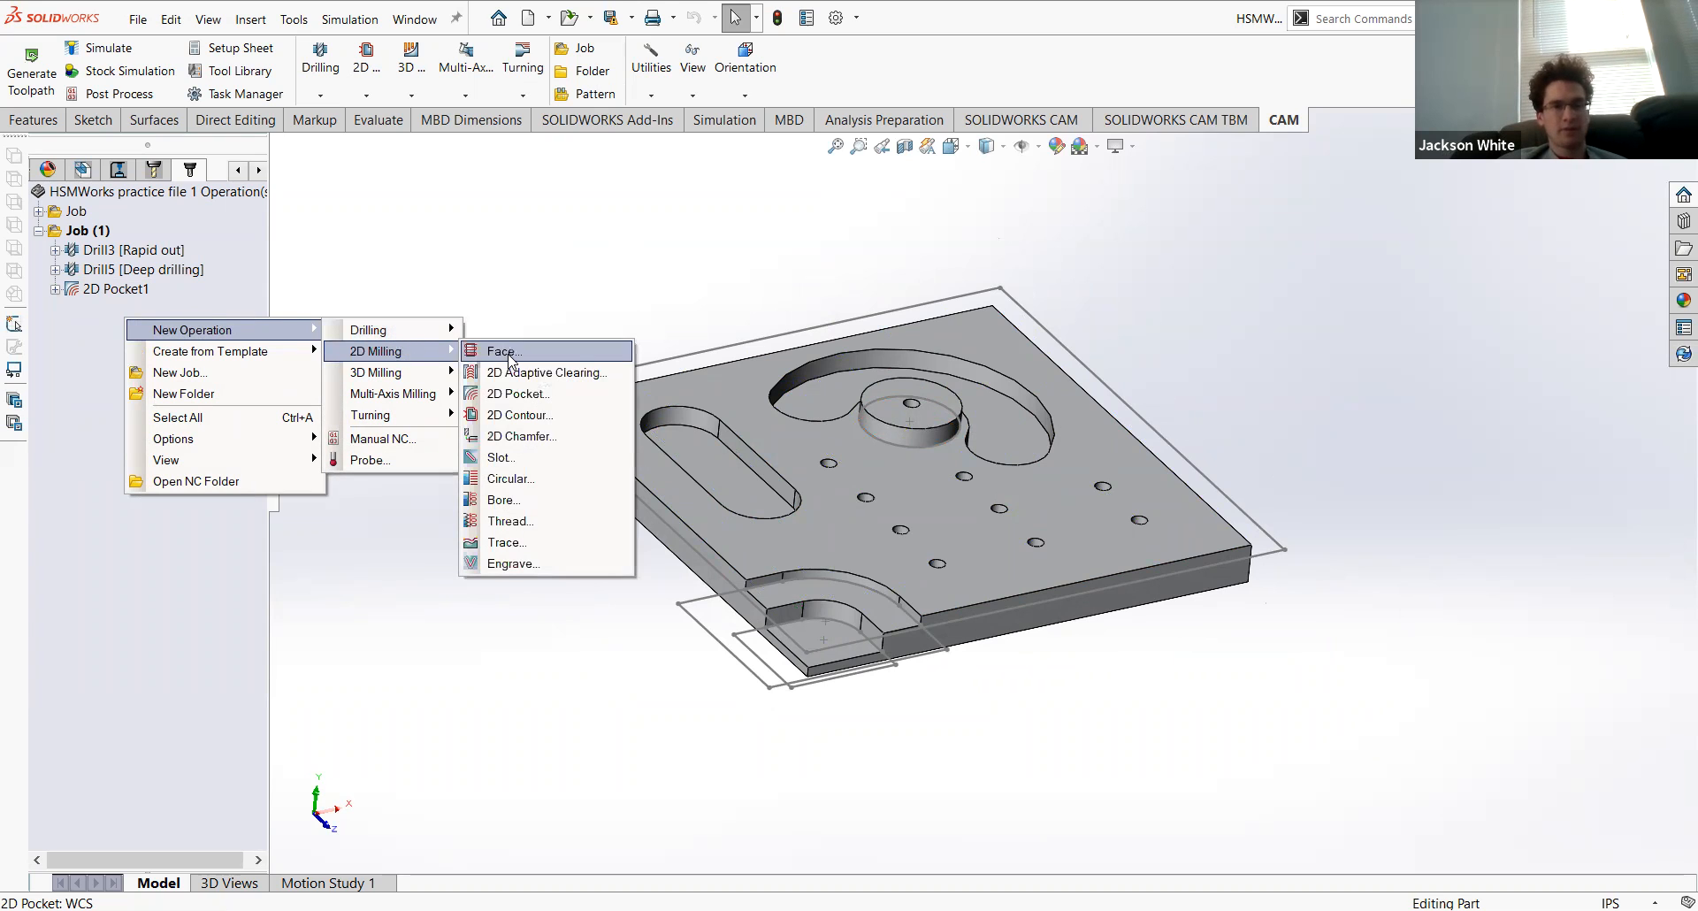
{"action": "left_click", "coordinate": [520, 398]}
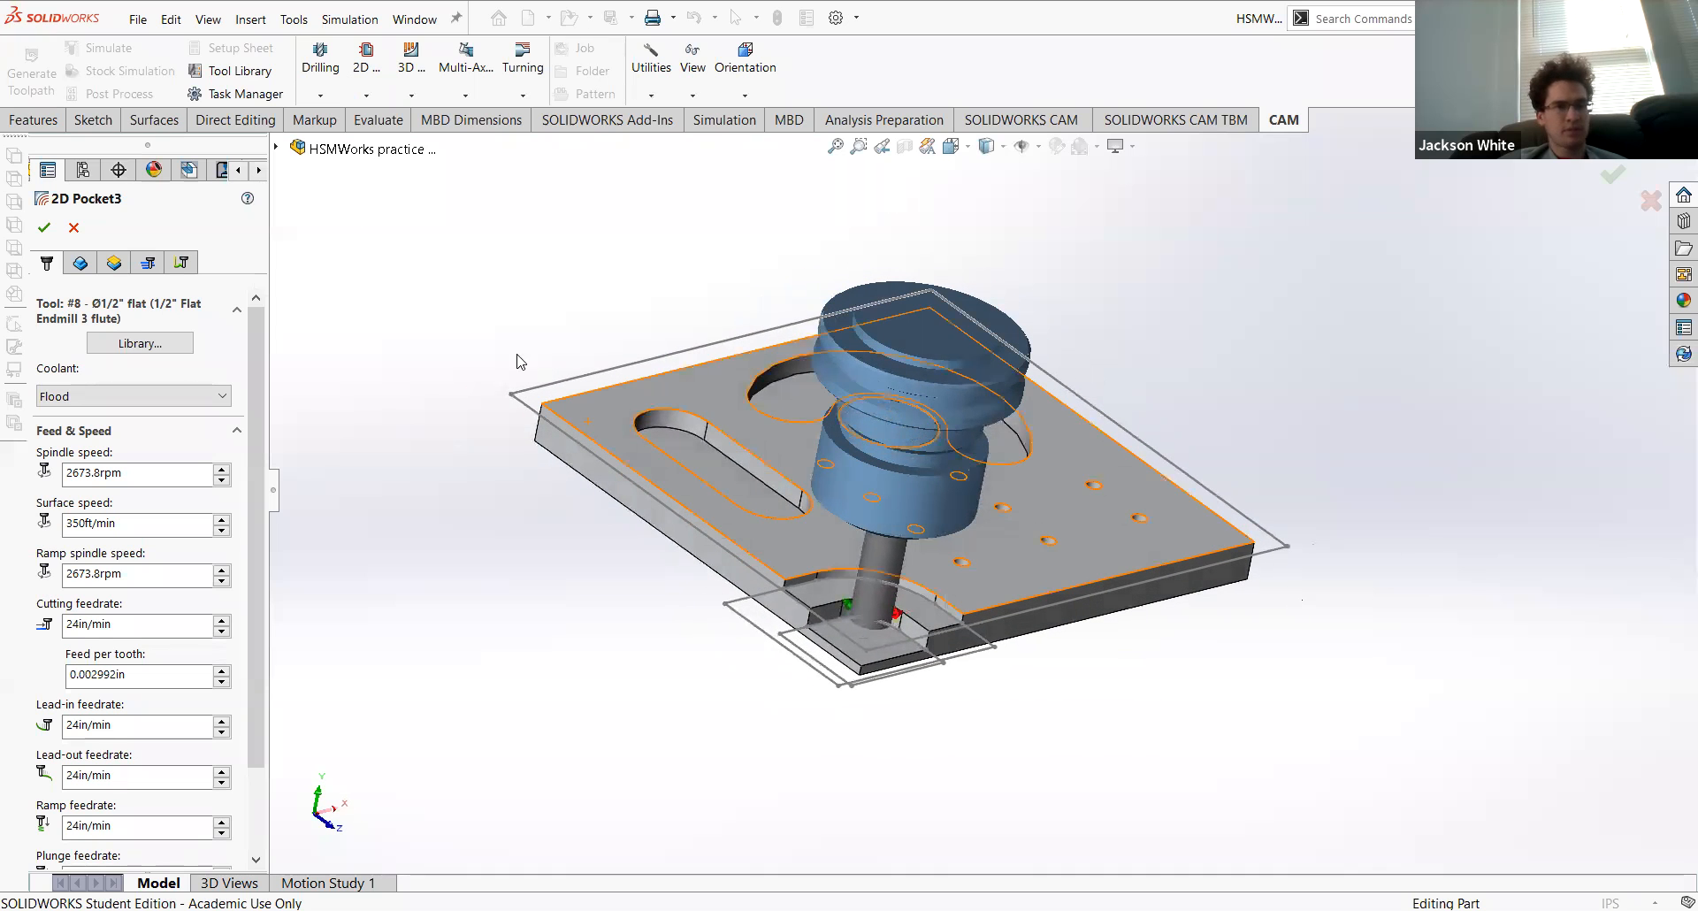
{"action": "mouse_move", "coordinate": [718, 431]}
{"action": "middle_mouse_down"}
{"action": "mouse_move", "coordinate": [682, 382]}
{"action": "mouse_move", "coordinate": [700, 356]}
{"action": "mouse_move", "coordinate": [738, 409]}
{"action": "middle_mouse_up"}
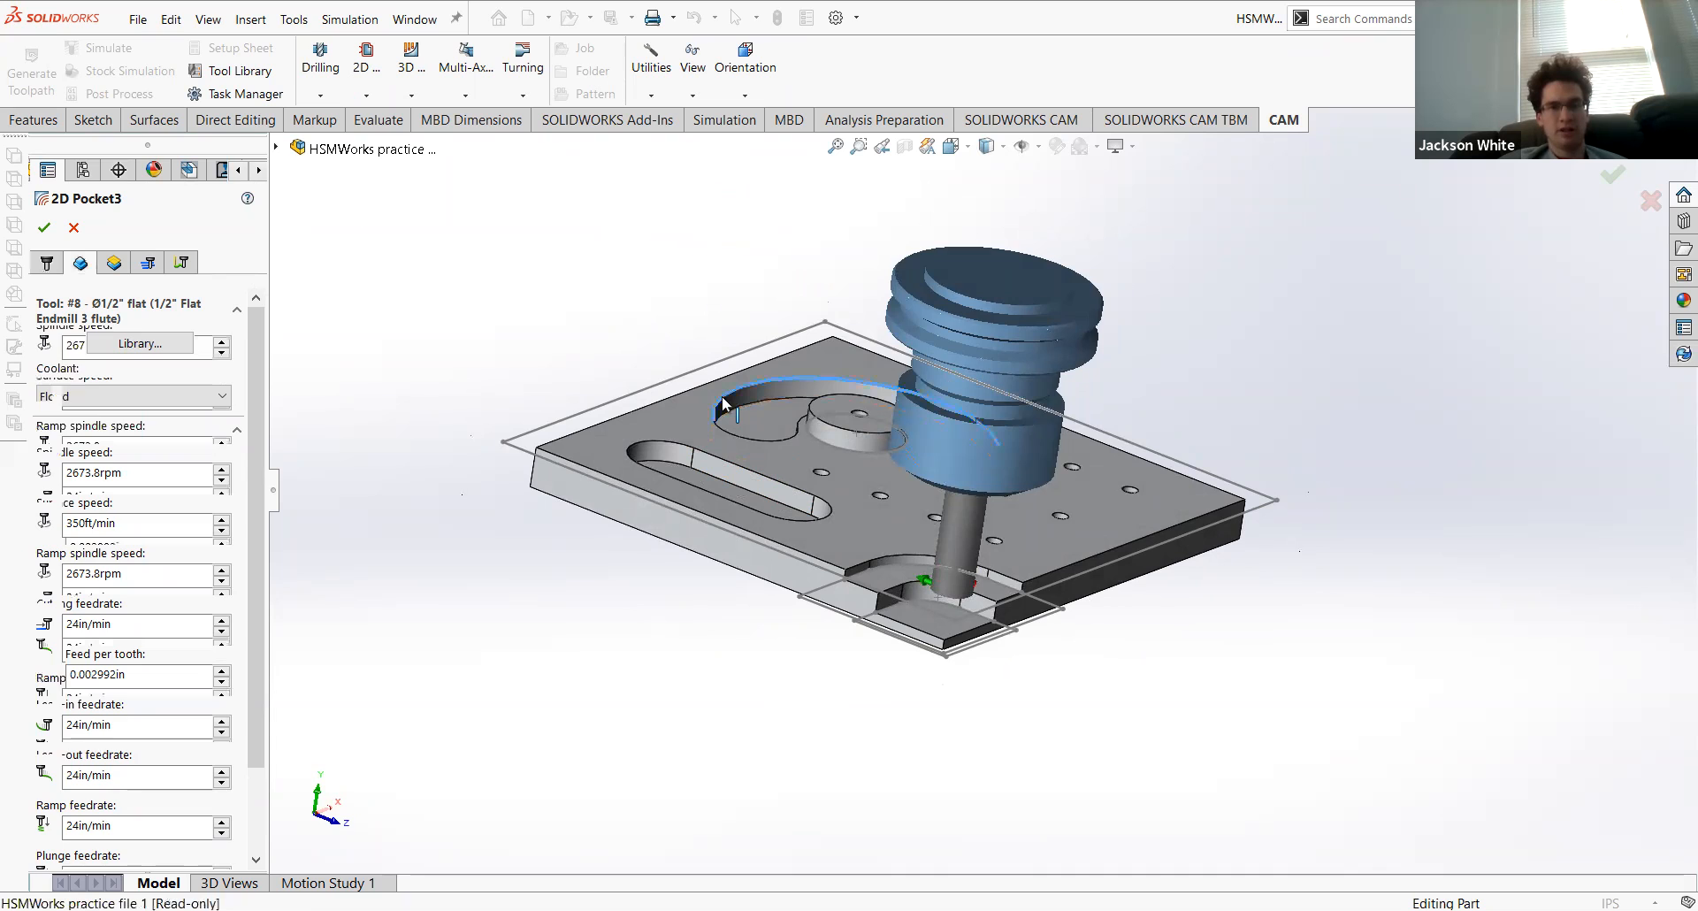
{"action": "left_click", "coordinate": [722, 399]}
{"action": "middle_click_drag", "start_coordinate": [654, 377], "coordinate": [611, 661]}
{"action": "left_click", "coordinate": [177, 487]}
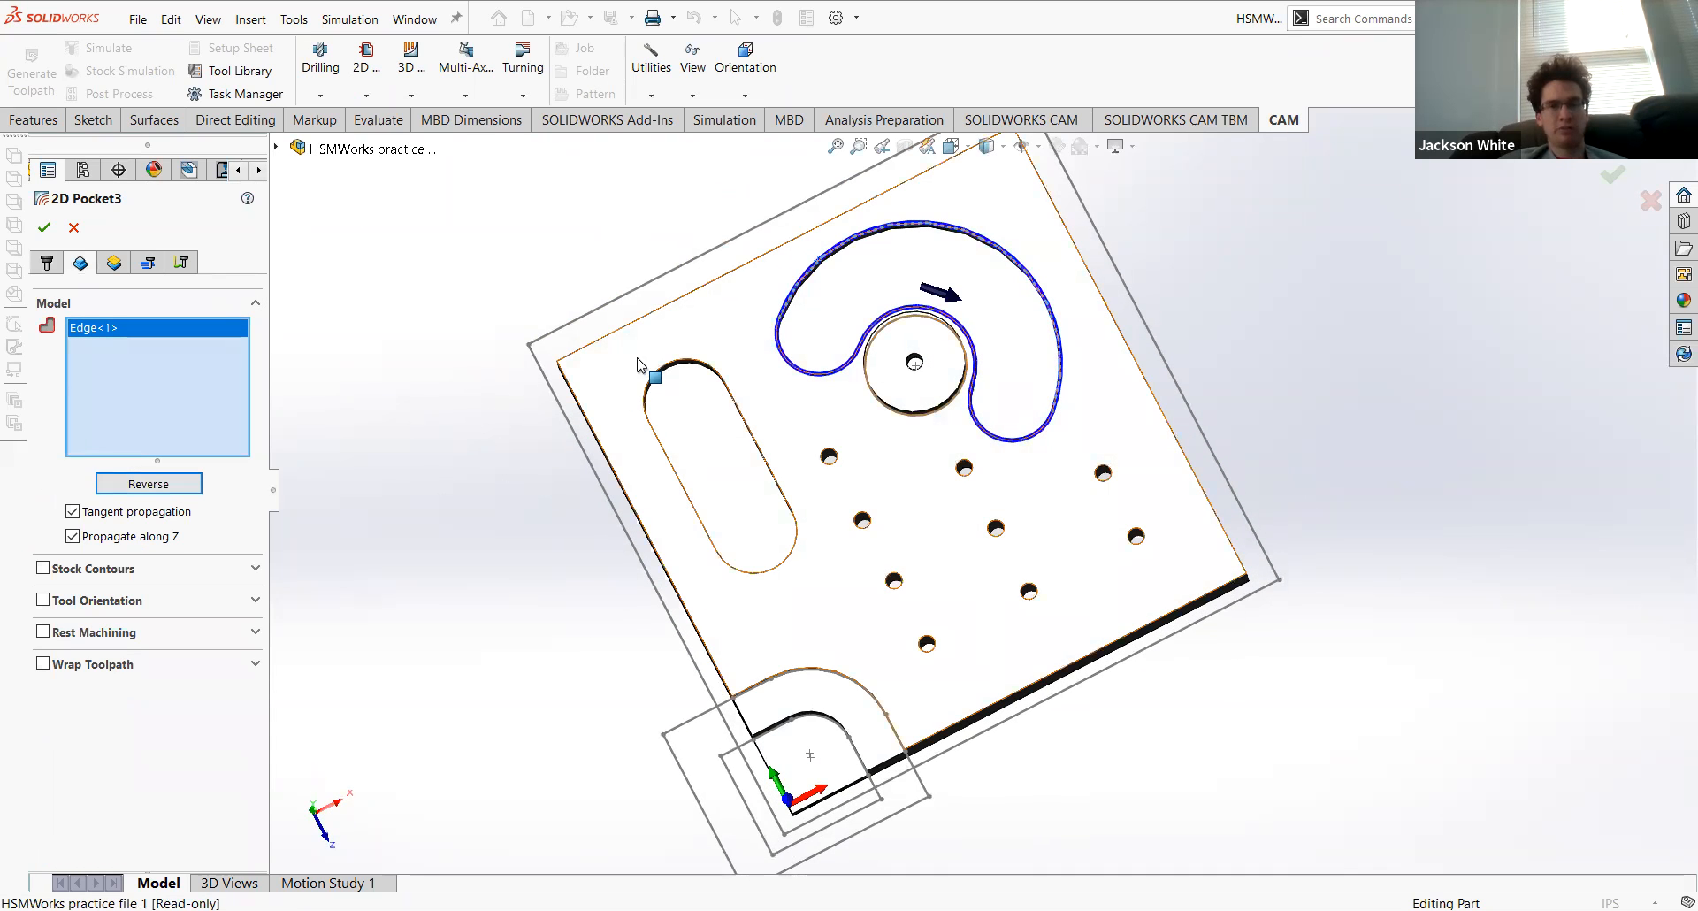
{"action": "left_click", "coordinate": [670, 369]}
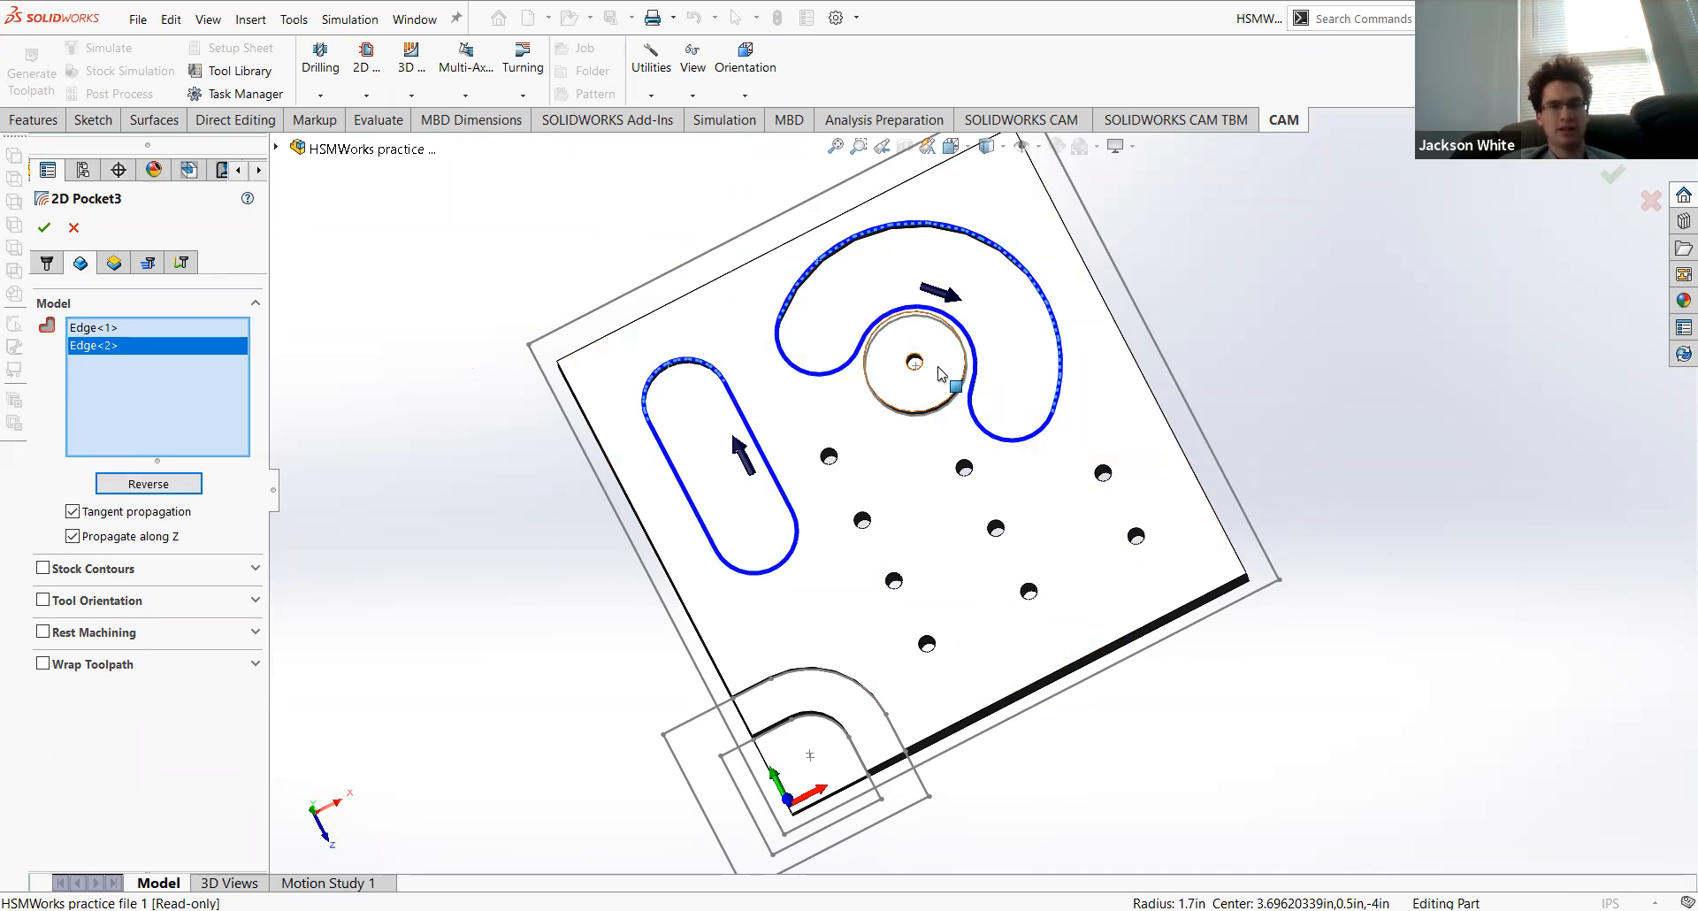
Step: Set the 2D Pocket3 feed height and bottom height references to From Stock Top
{"action": "left_click", "coordinate": [114, 266]}
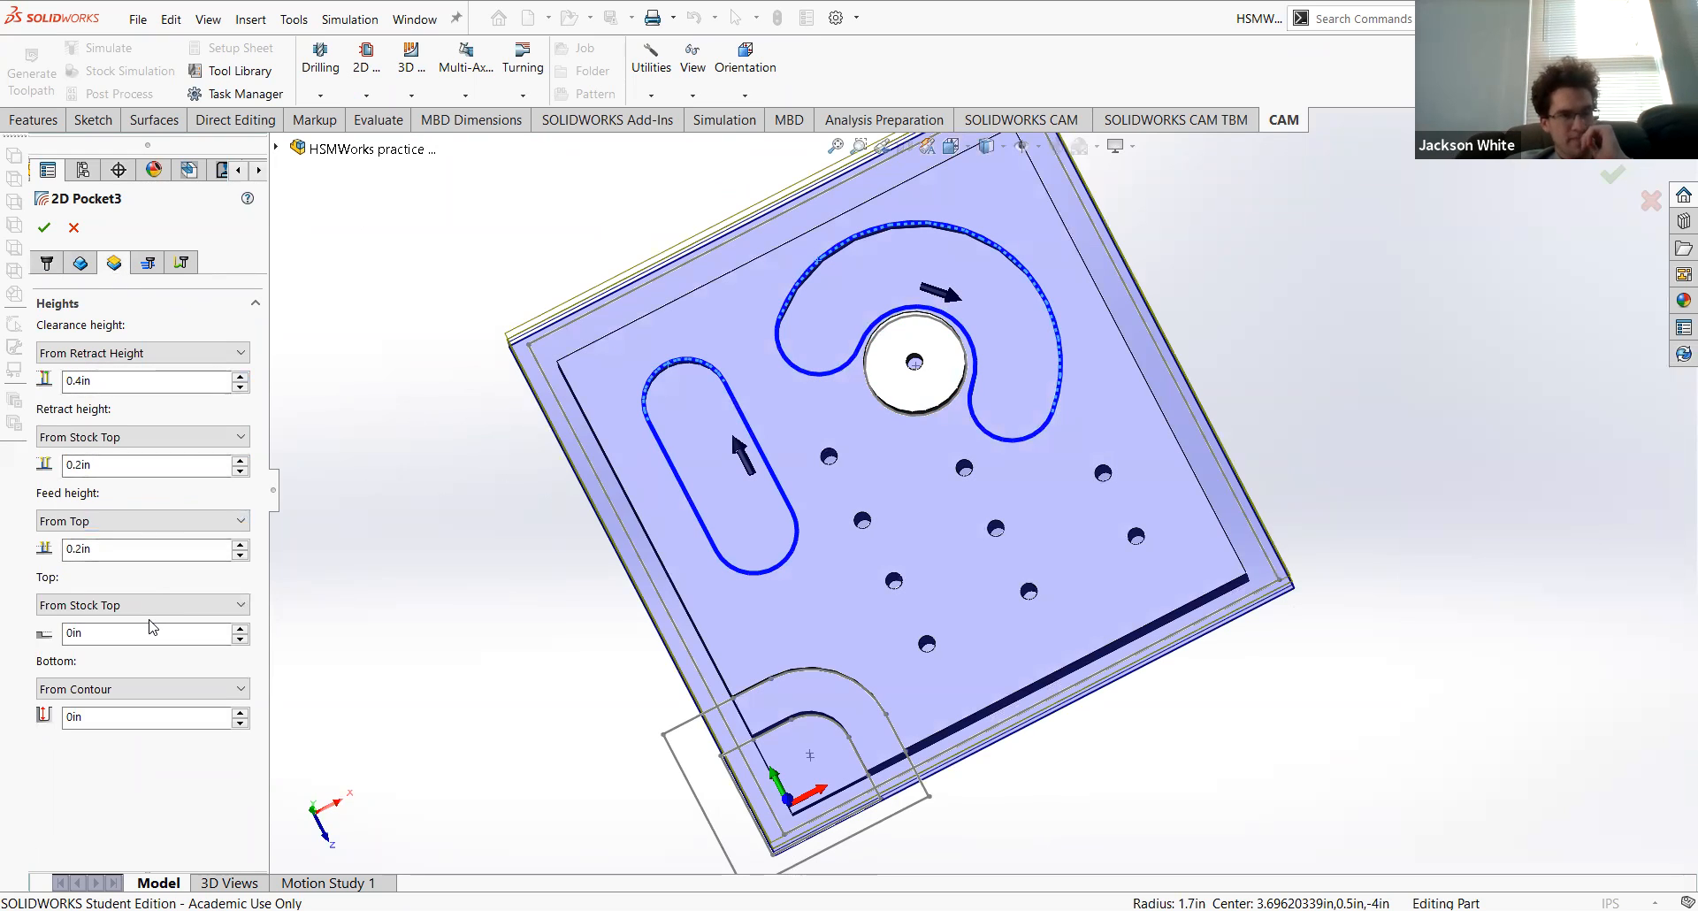
{"action": "left_click", "coordinate": [106, 521]}
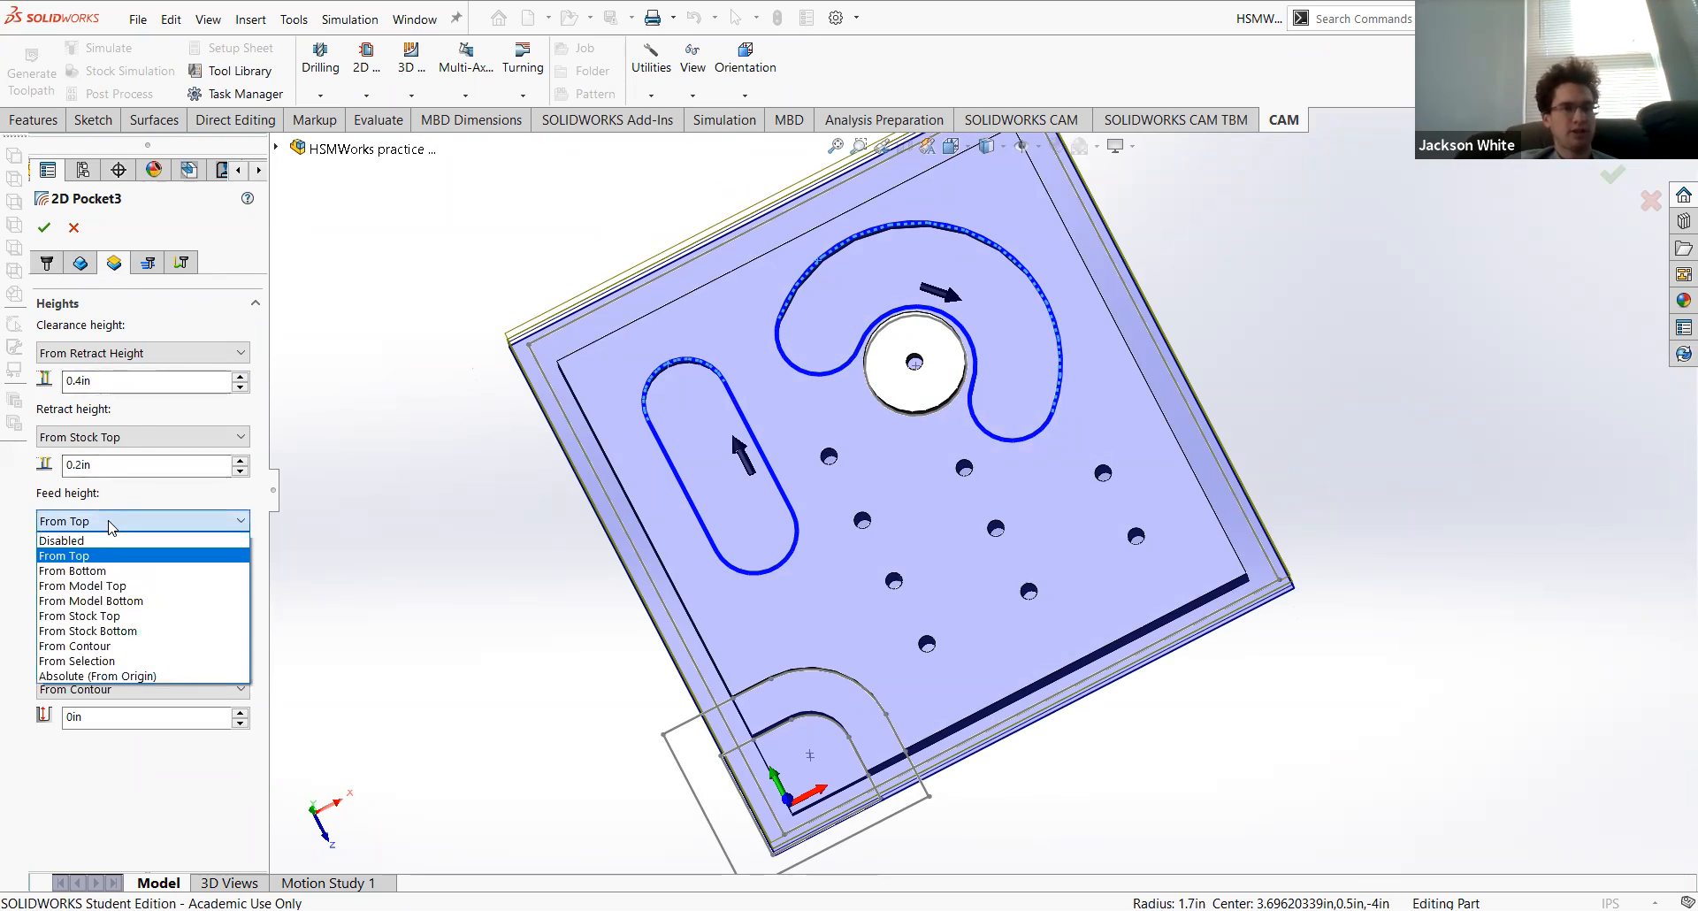
{"action": "left_click", "coordinate": [115, 615]}
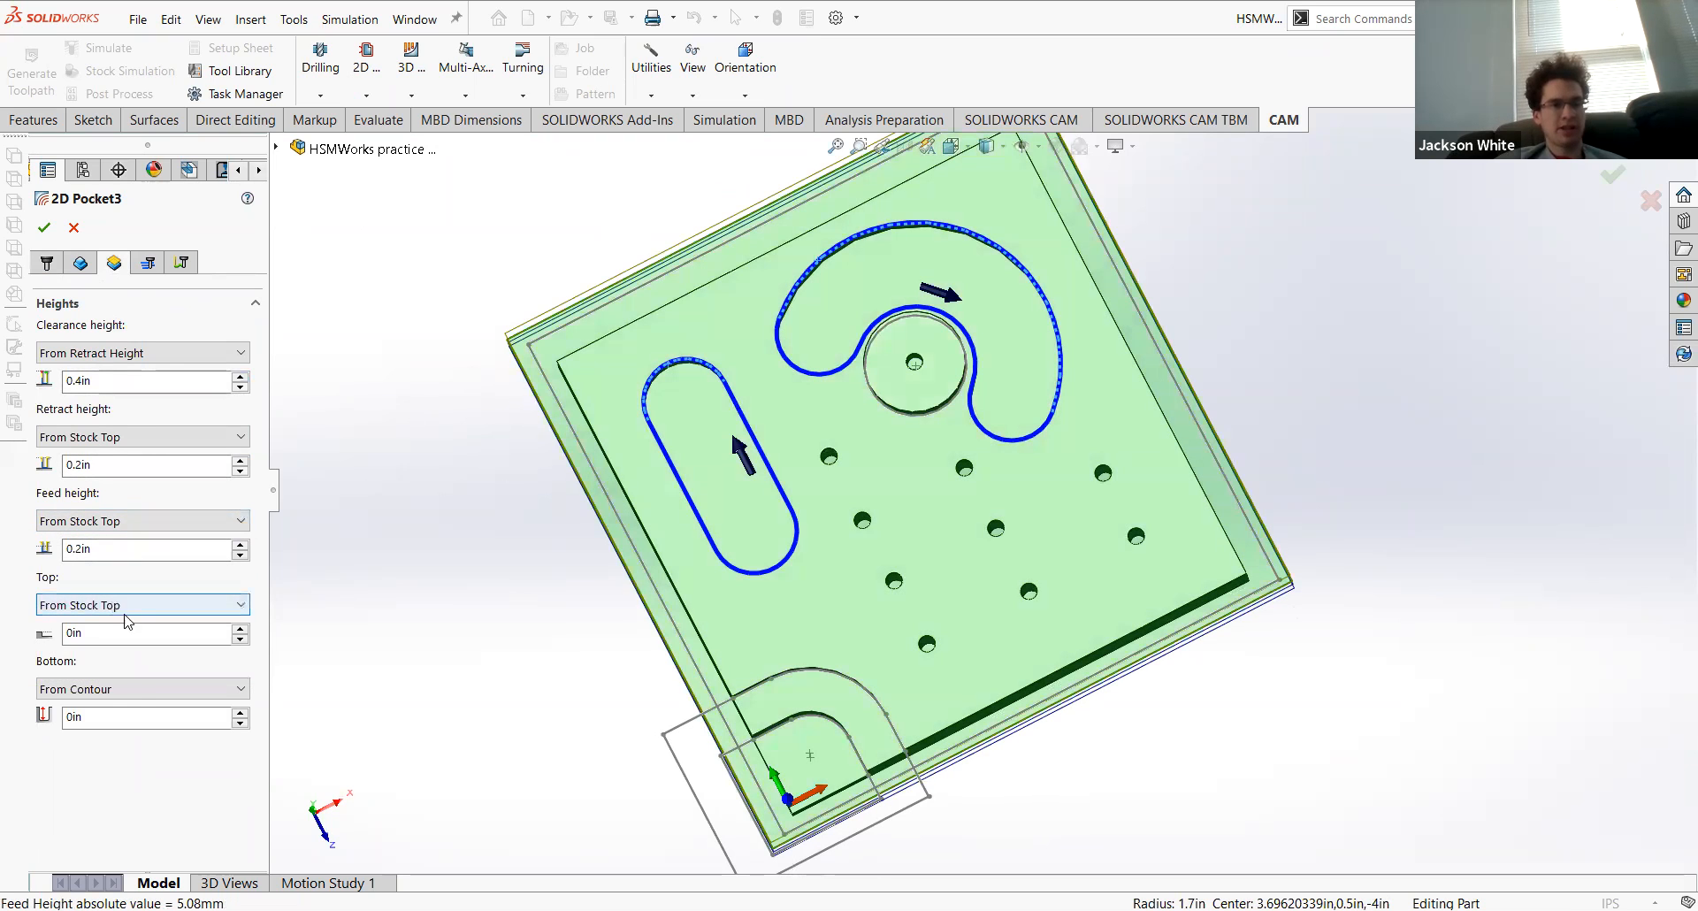
{"action": "left_click", "coordinate": [126, 696]}
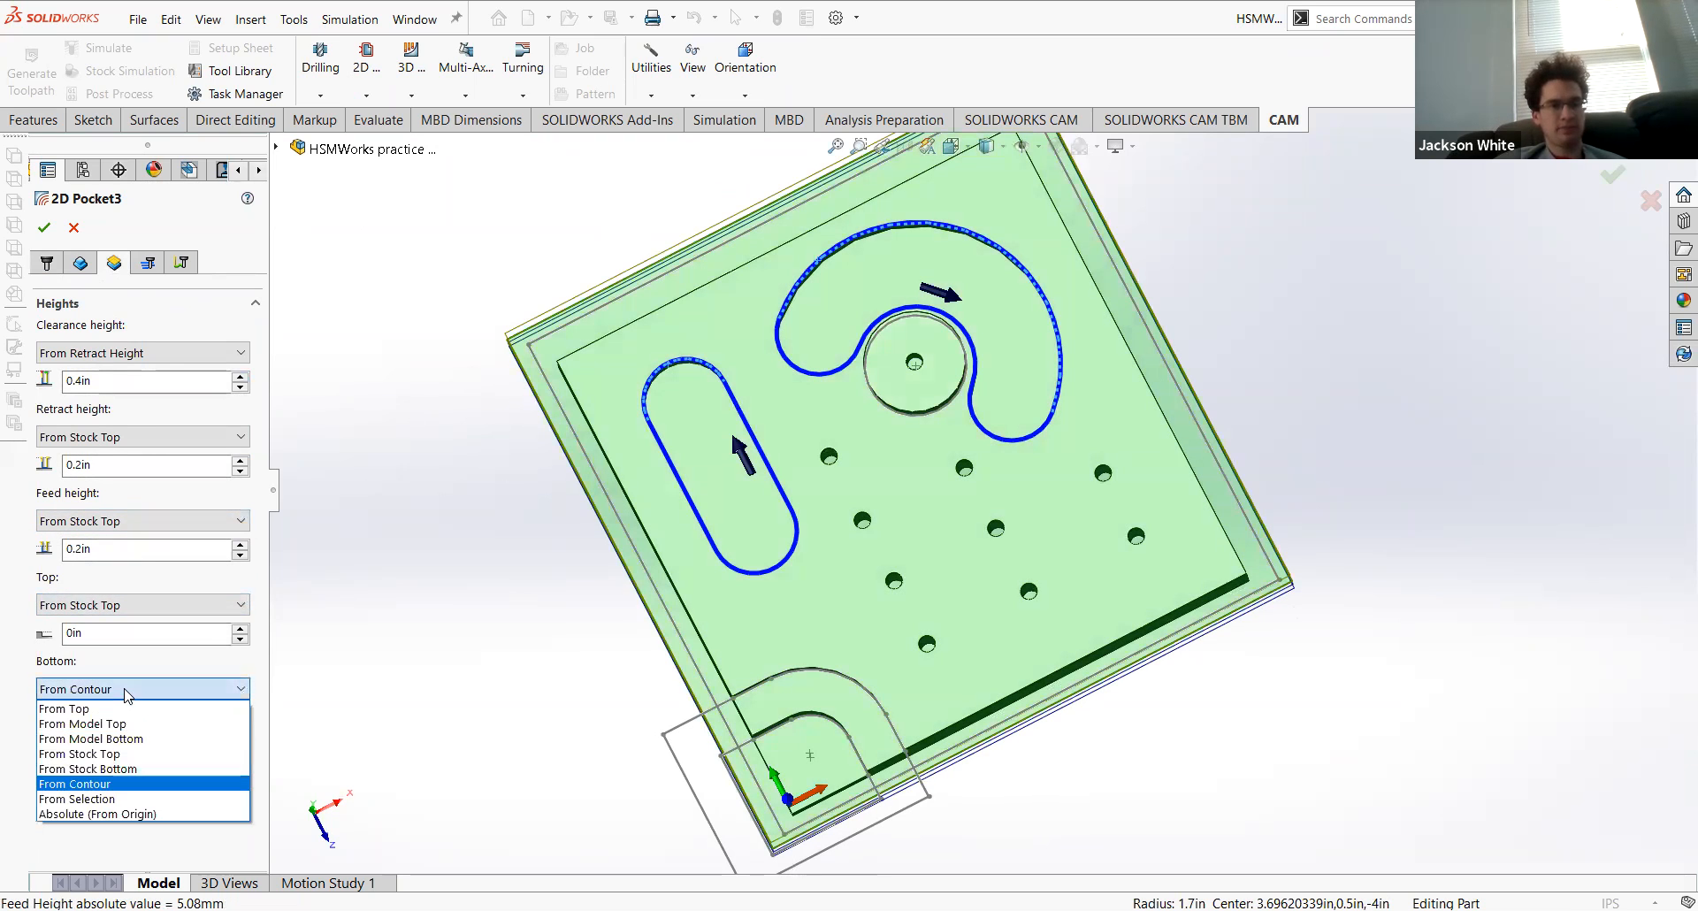
{"action": "left_click", "coordinate": [101, 774]}
{"action": "left_click", "coordinate": [124, 689]}
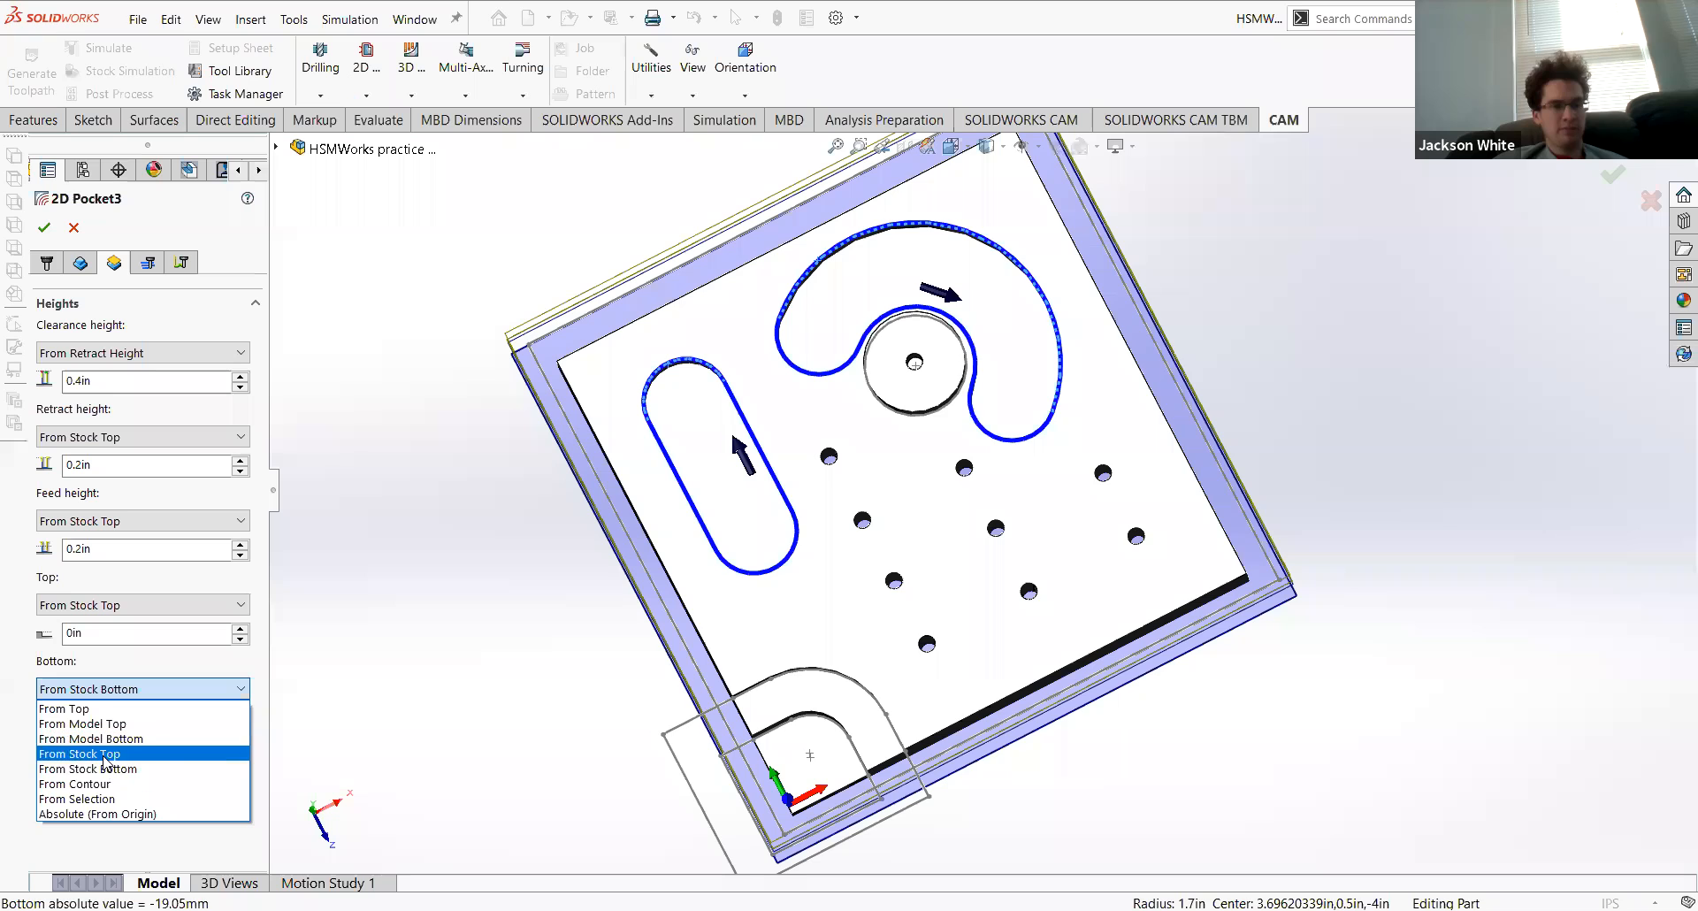
{"action": "left_click", "coordinate": [106, 751]}
{"action": "middle_click_drag", "start_coordinate": [549, 604], "coordinate": [563, 279]}
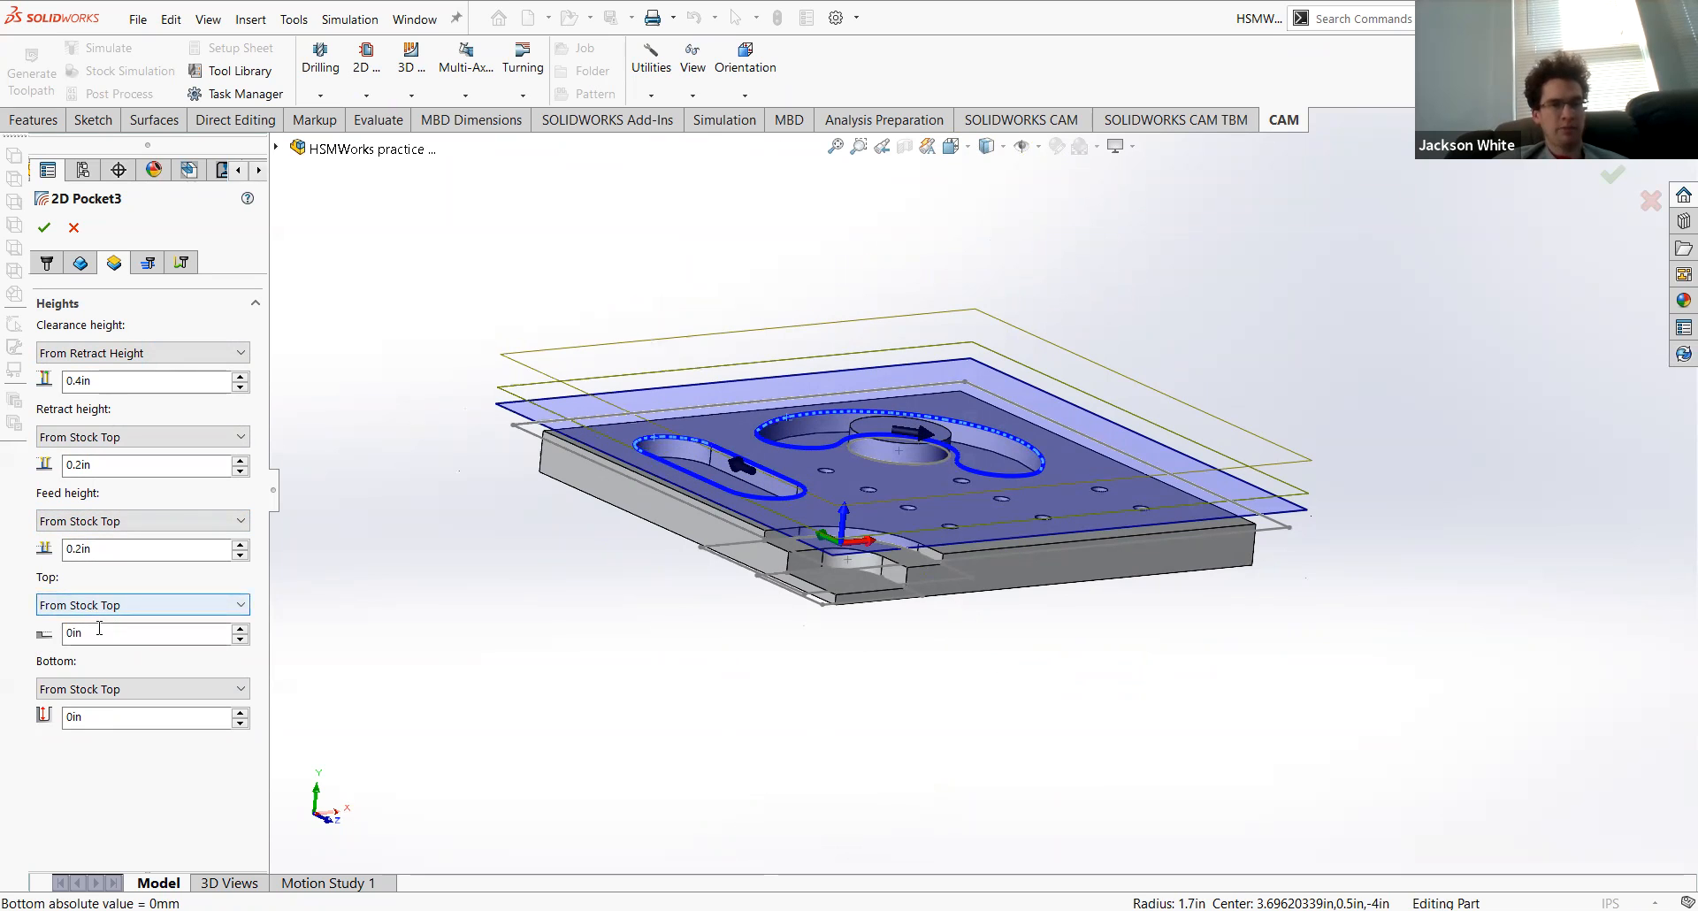
{"action": "middle_click_drag", "start_coordinate": [458, 529], "coordinate": [471, 528]}
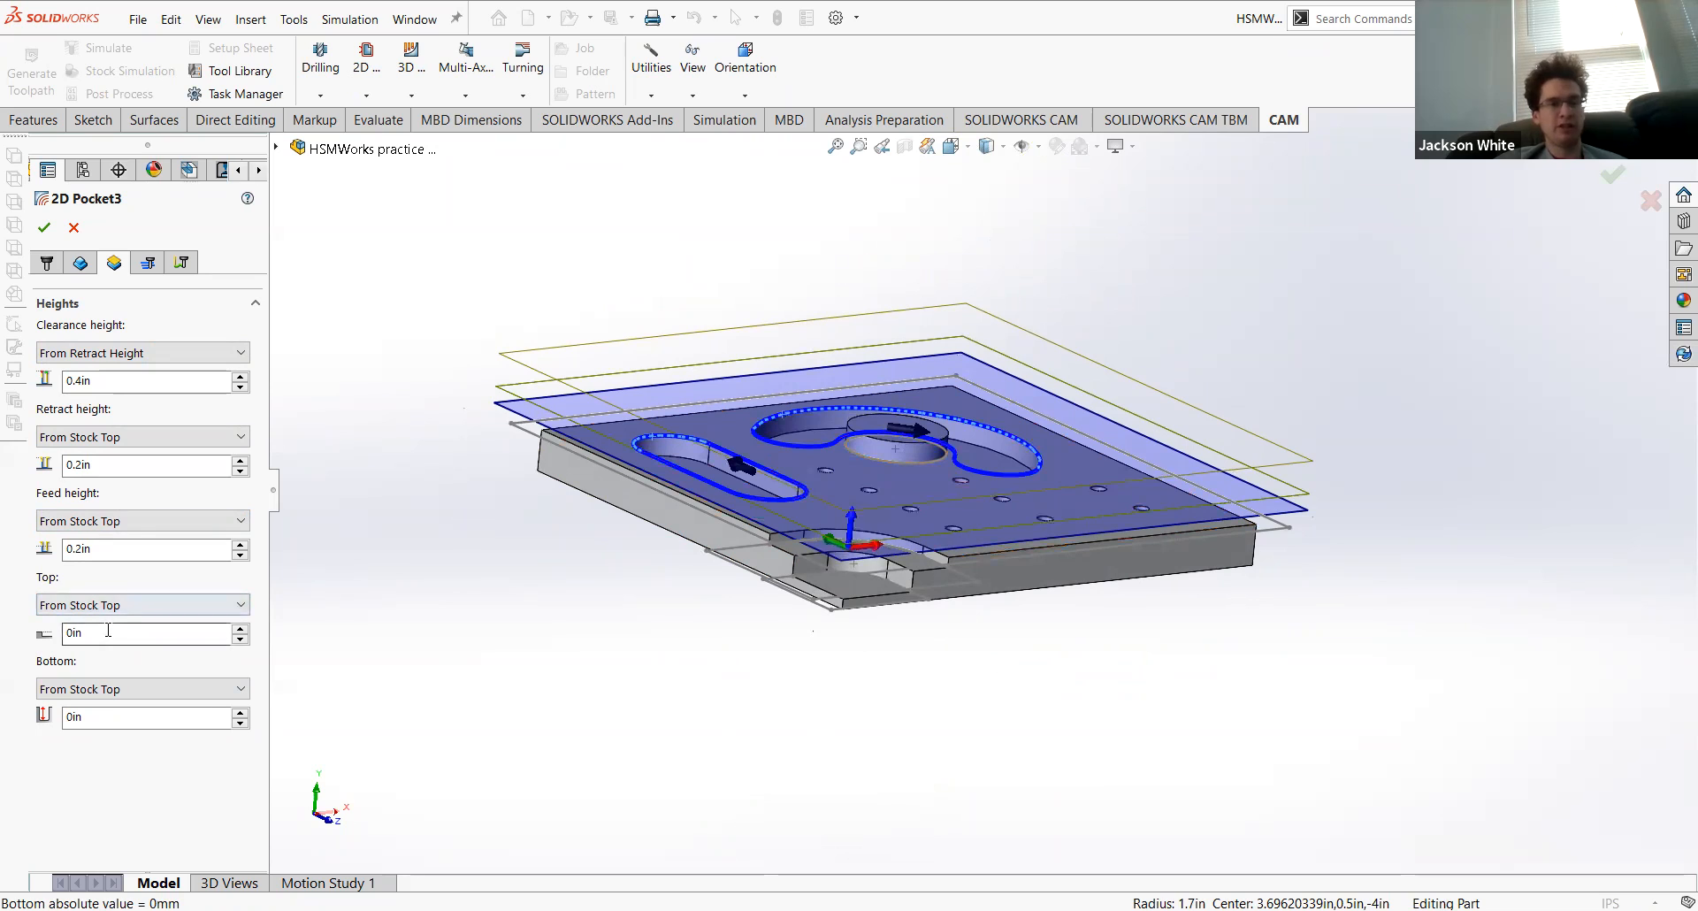
Step: Set the top height offset of 2D Pocket3 to -0.25 in from the stock top
{"action": "double_click", "coordinate": [60, 636]}
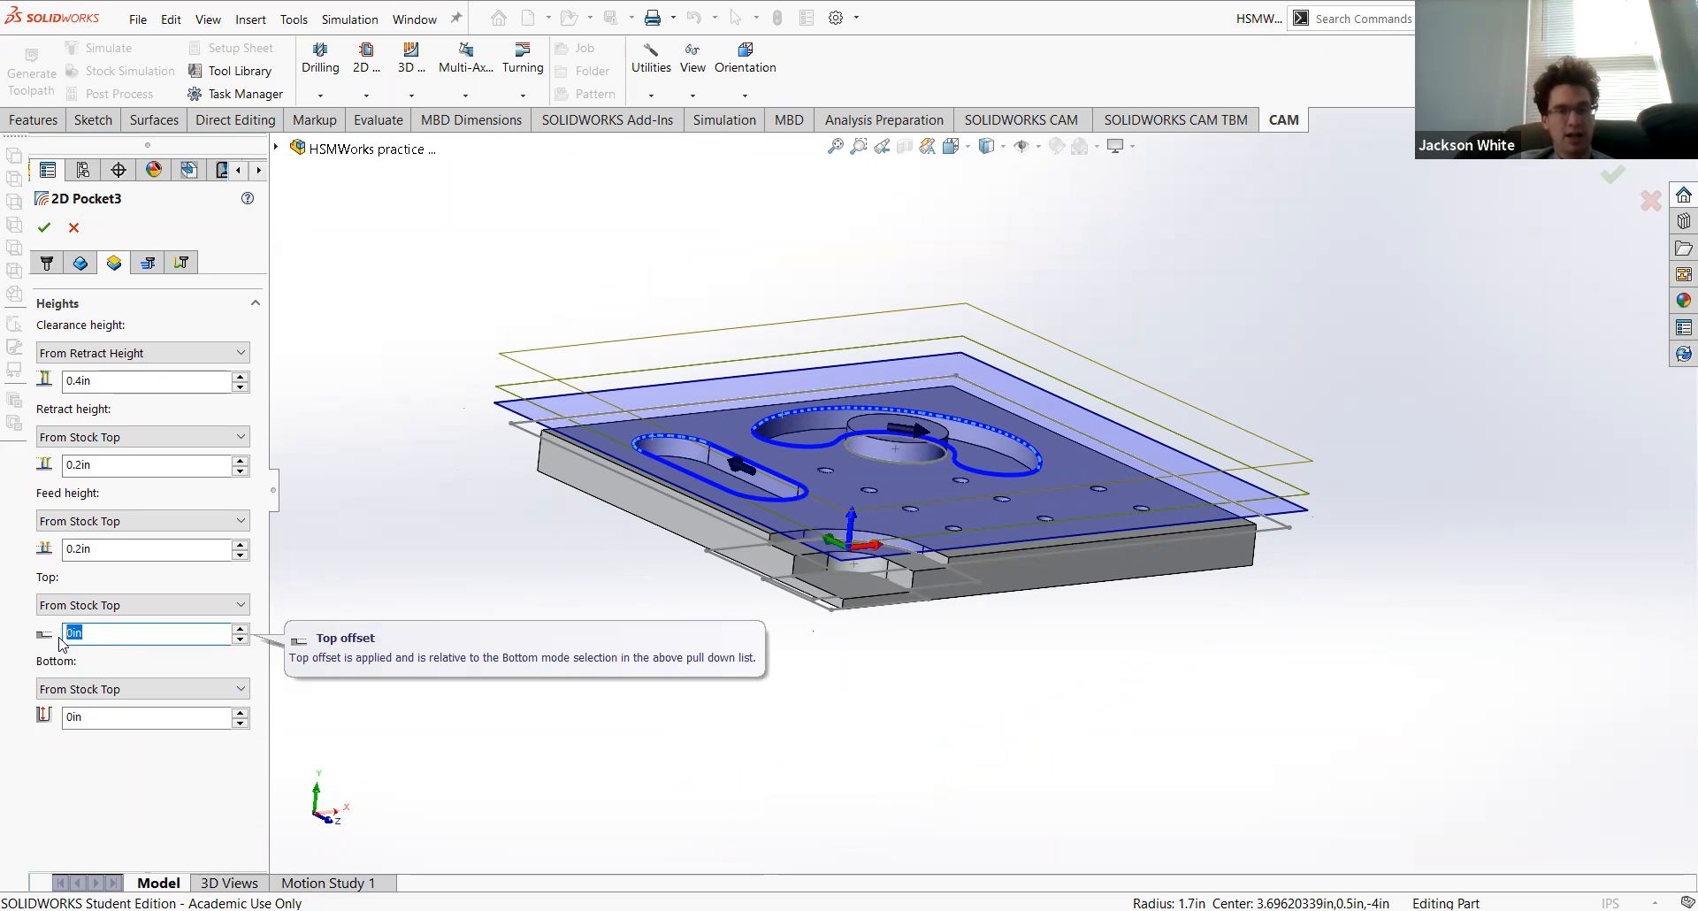
{"action": "type", "text": "-0.25"}
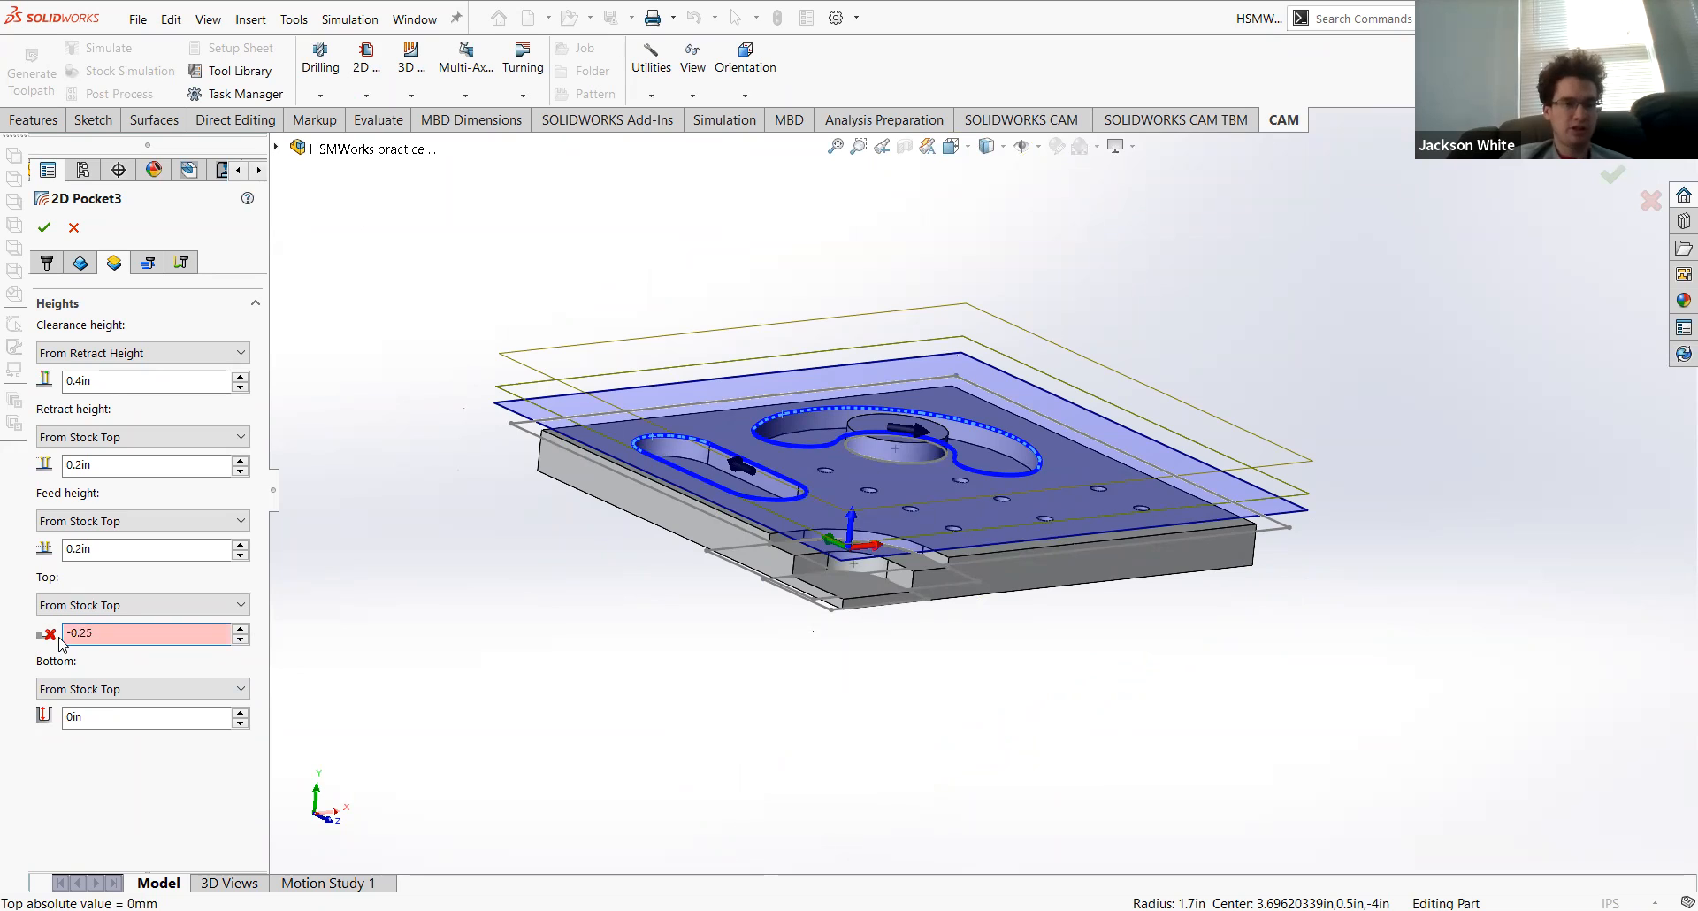
{"action": "key", "text": "Return"}
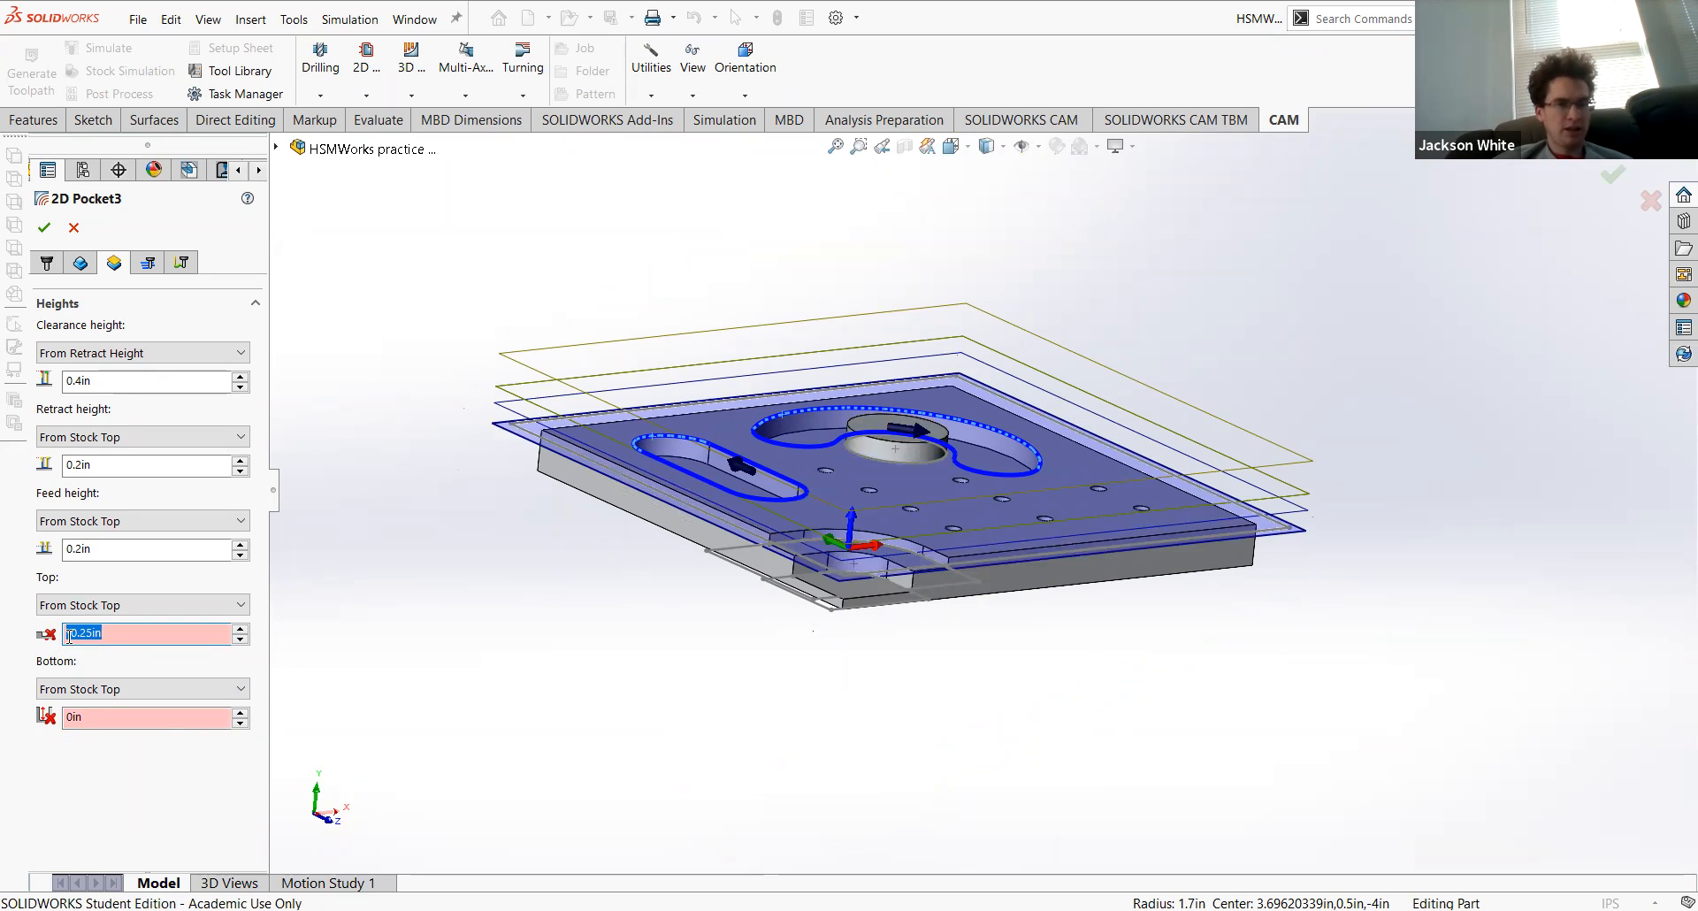
{"action": "left_click", "coordinate": [125, 635]}
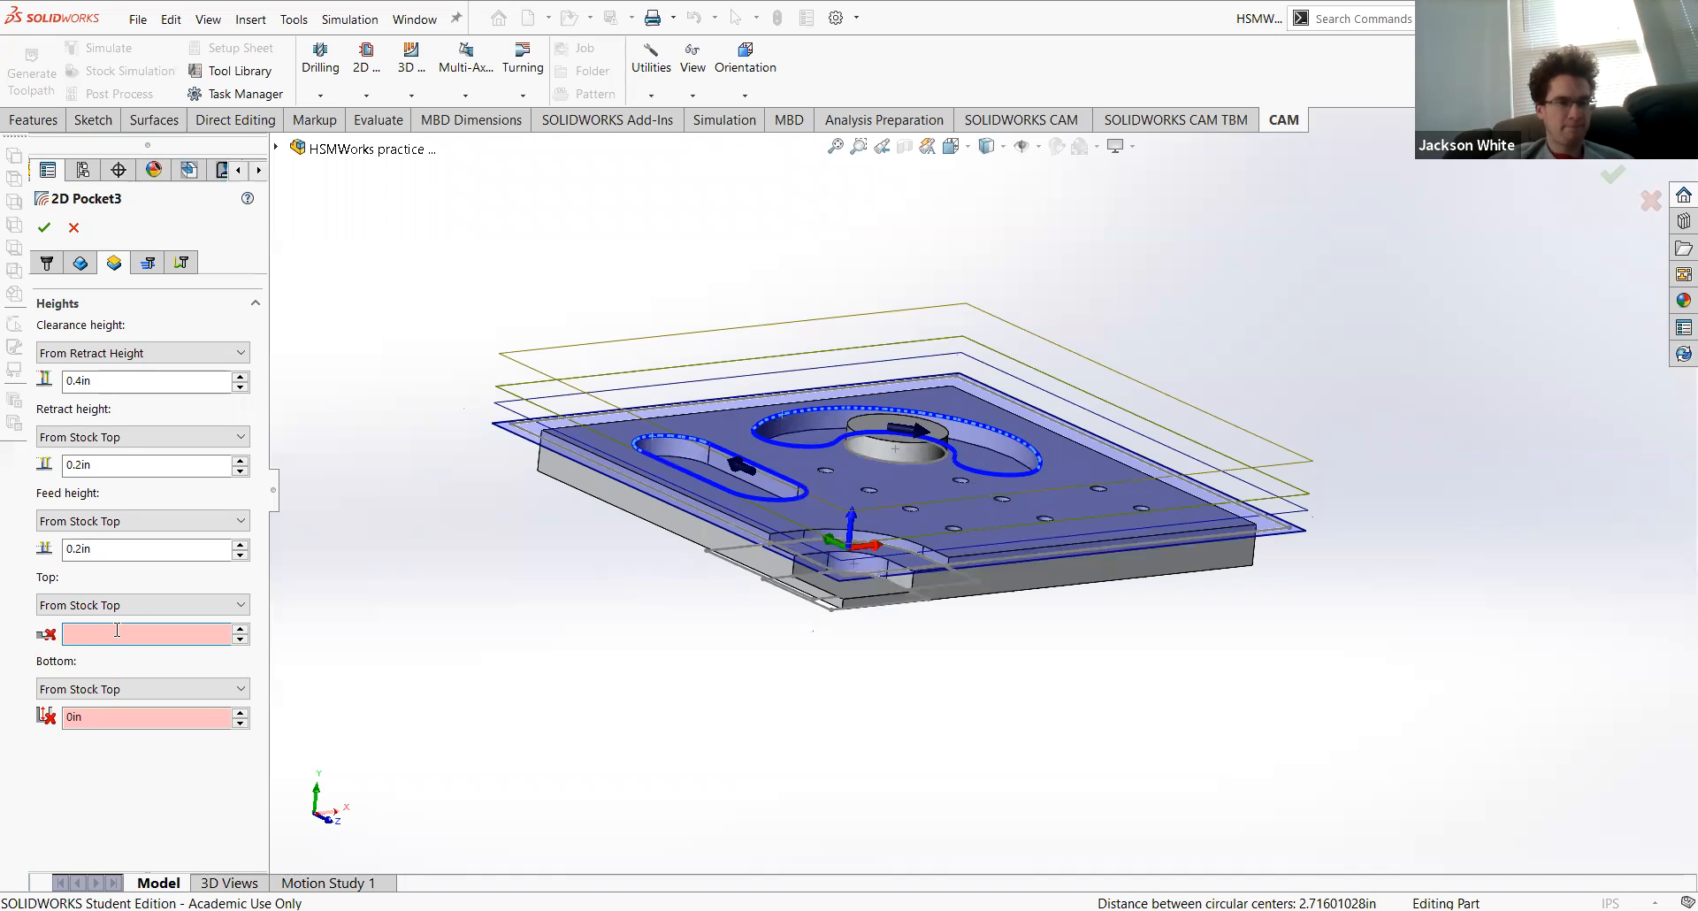
Step: Set the bottom height offset of 2D Pocket3 to -0.5 in from the stock top
{"action": "left_click", "coordinate": [120, 716]}
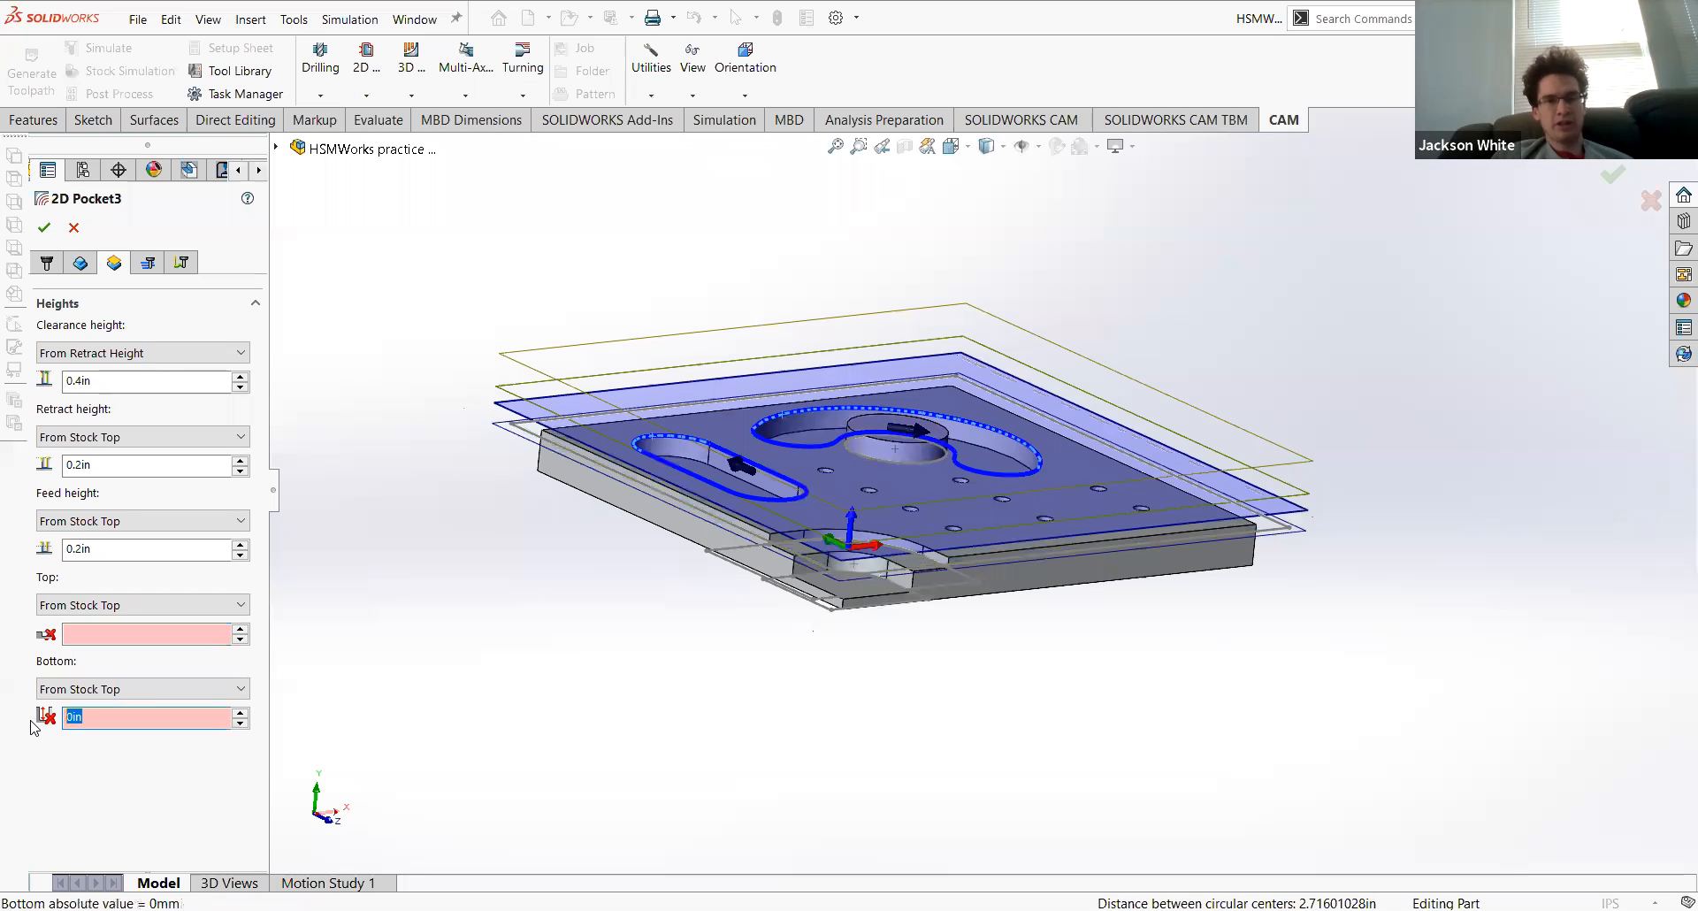
{"action": "middle_click_drag", "start_coordinate": [361, 532], "coordinate": [357, 566]}
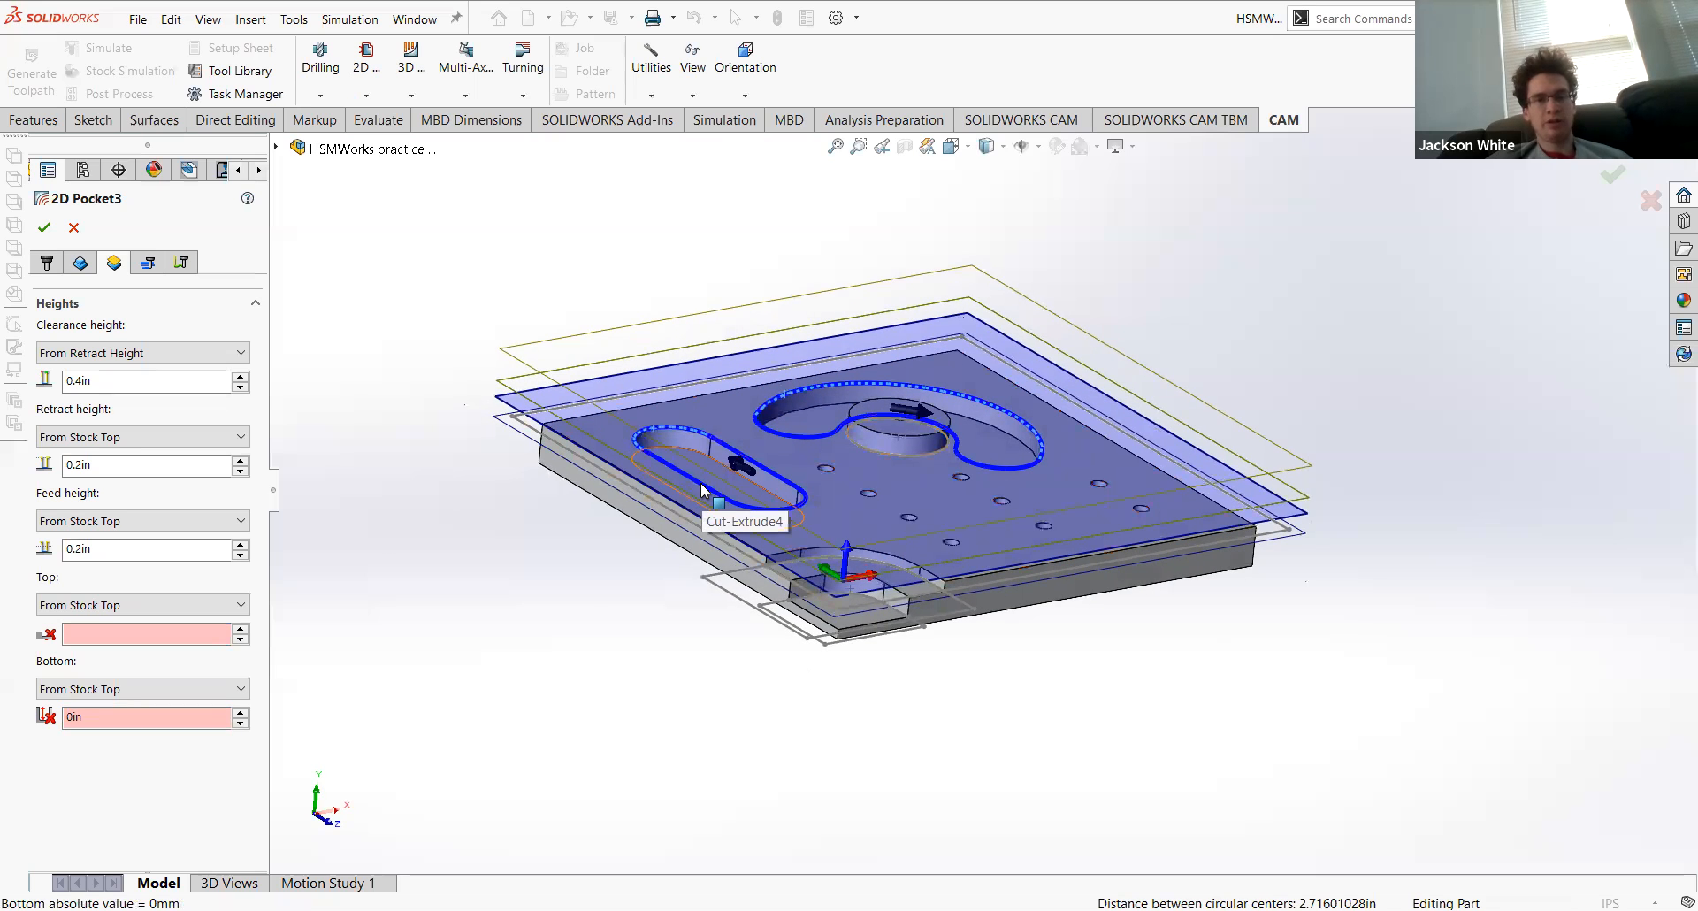
{"action": "middle_click_drag", "start_coordinate": [702, 485], "coordinate": [700, 530]}
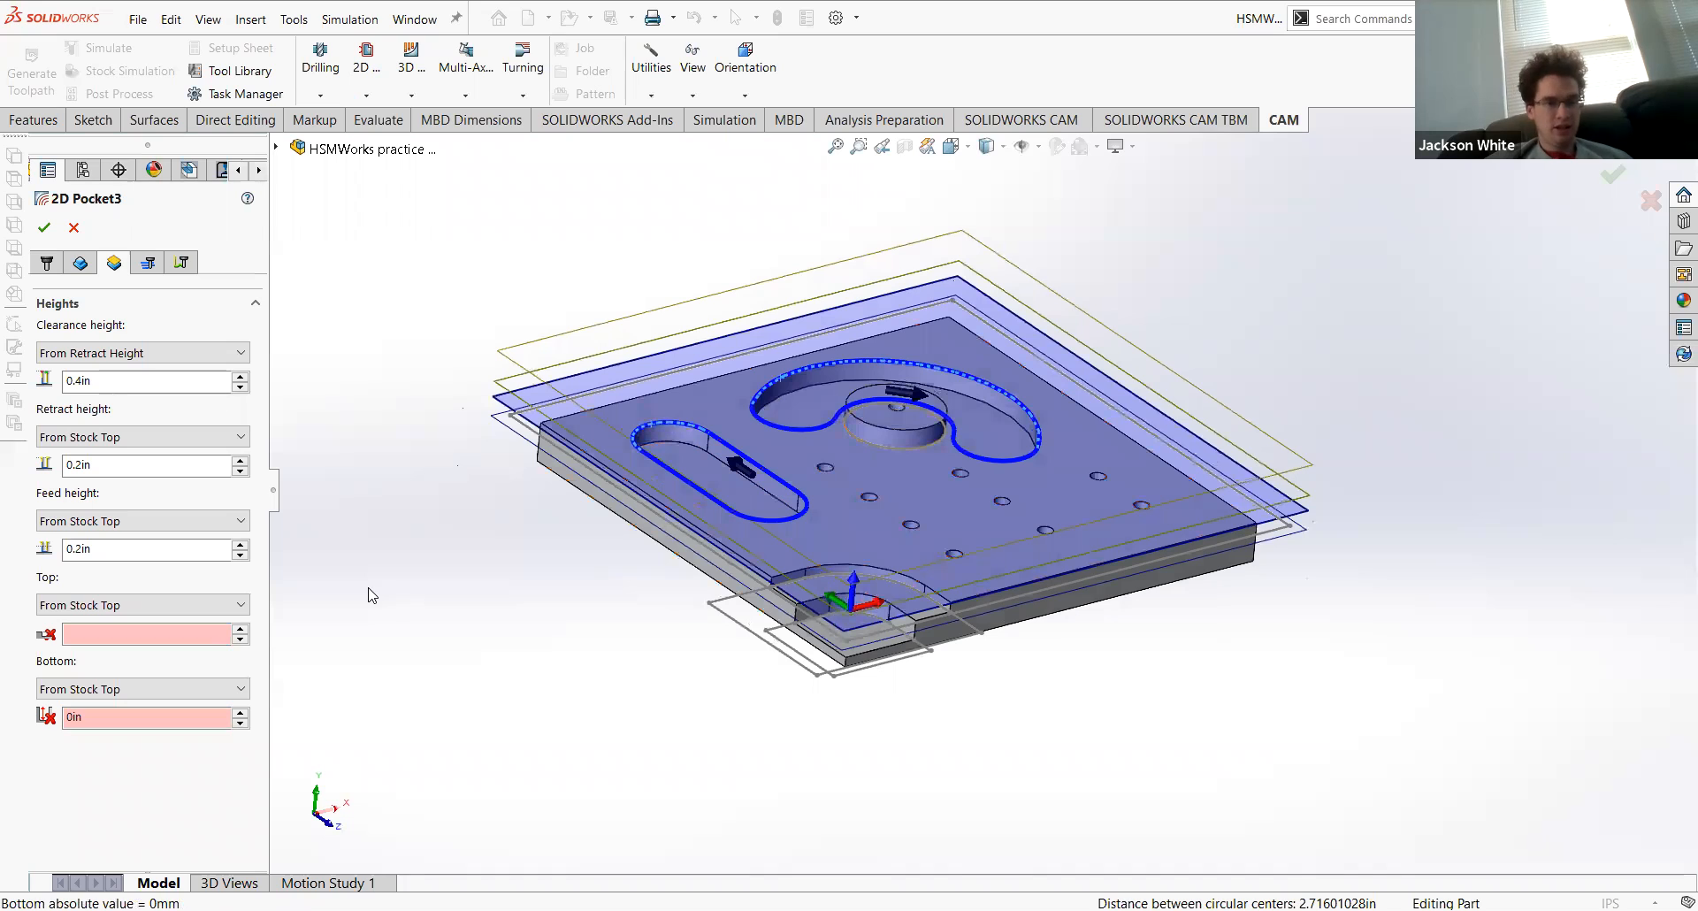
{"action": "left_click_drag", "start_coordinate": [112, 719], "coordinate": [26, 733]}
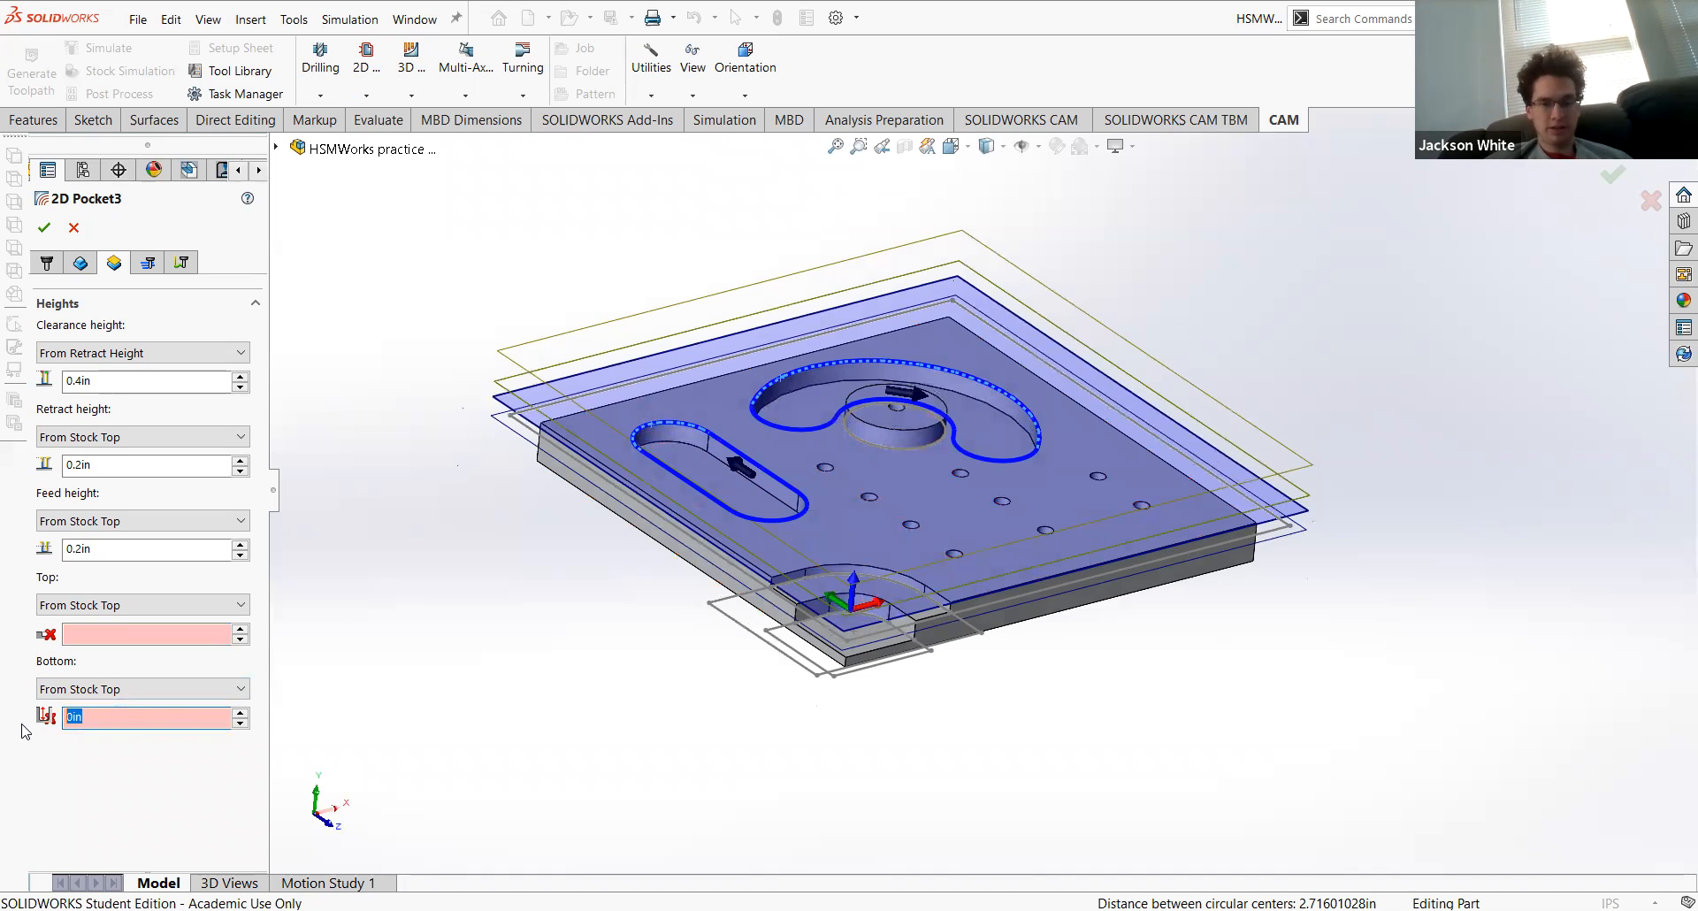
{"action": "type", "text": "-0.5"}
{"action": "key", "text": "Return"}
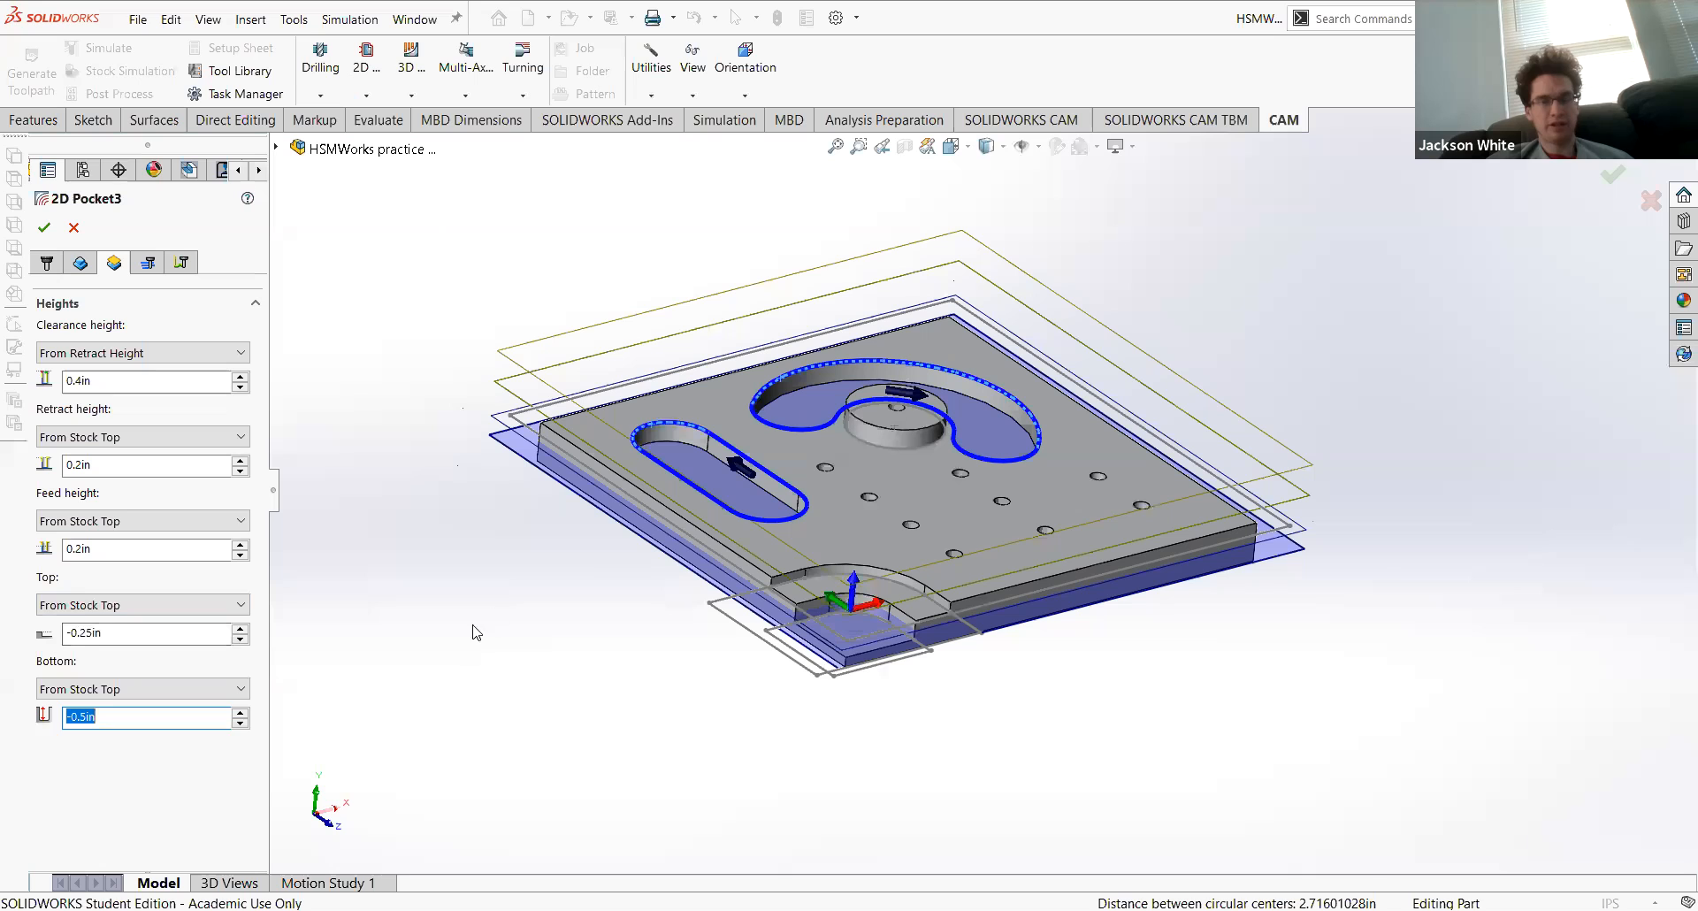
Step: Disable Stock to Leave, Keep tool down, Lead-in and Lead-out for 2D Pocket3 and generate its toolpath
{"action": "left_click", "coordinate": [148, 263]}
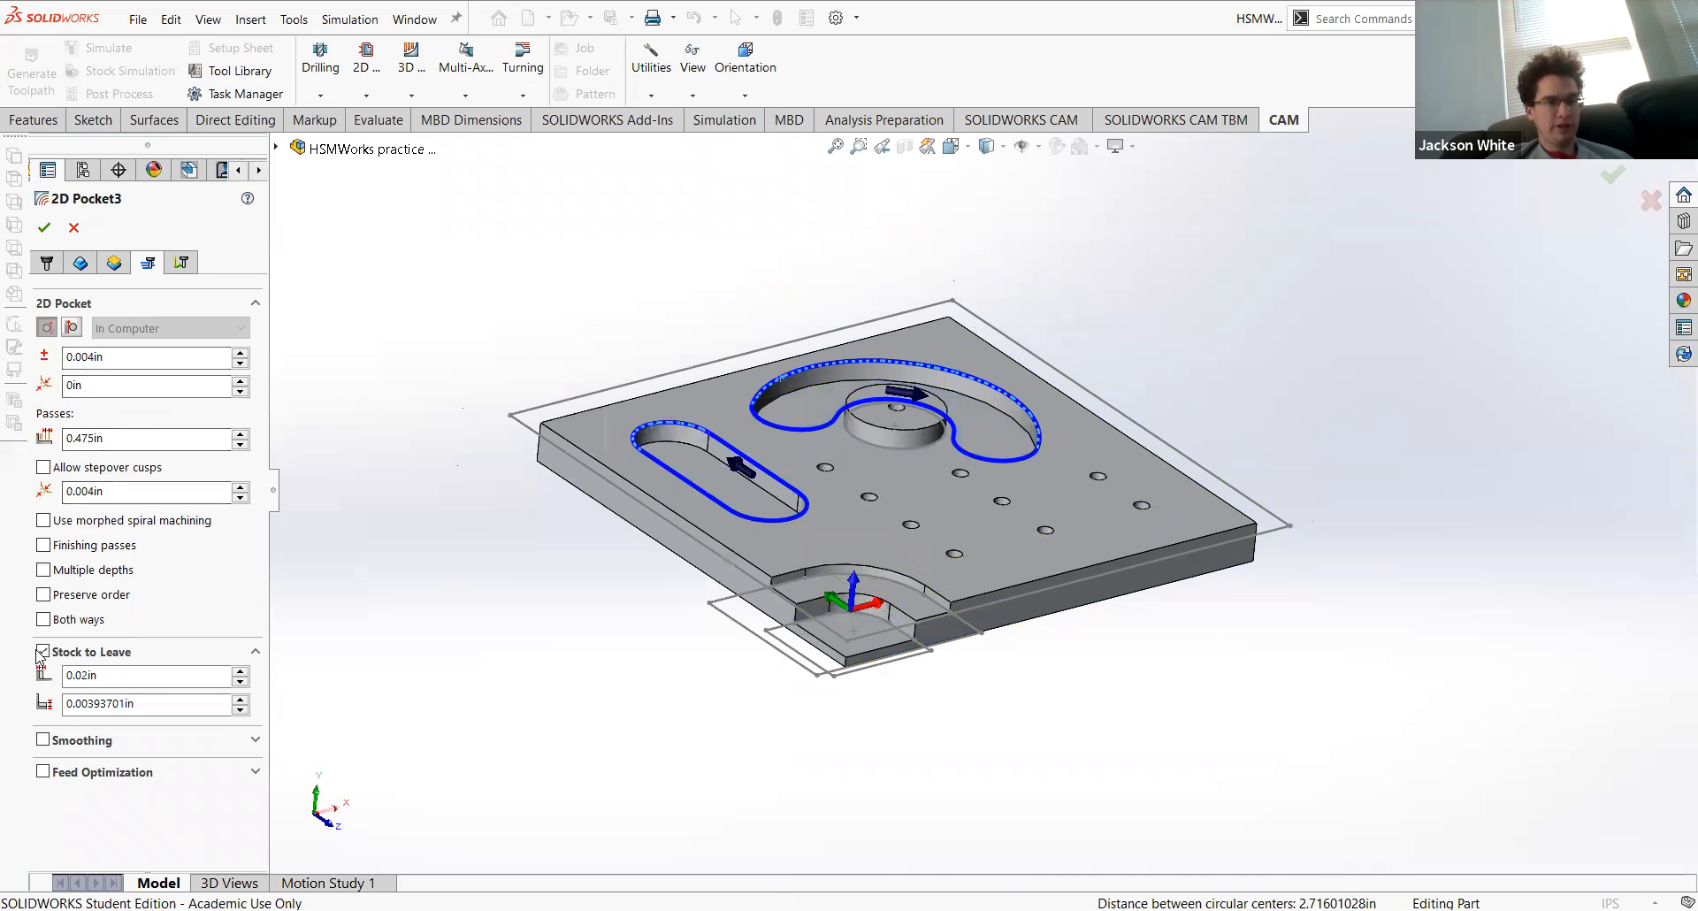
{"action": "left_click", "coordinate": [42, 652]}
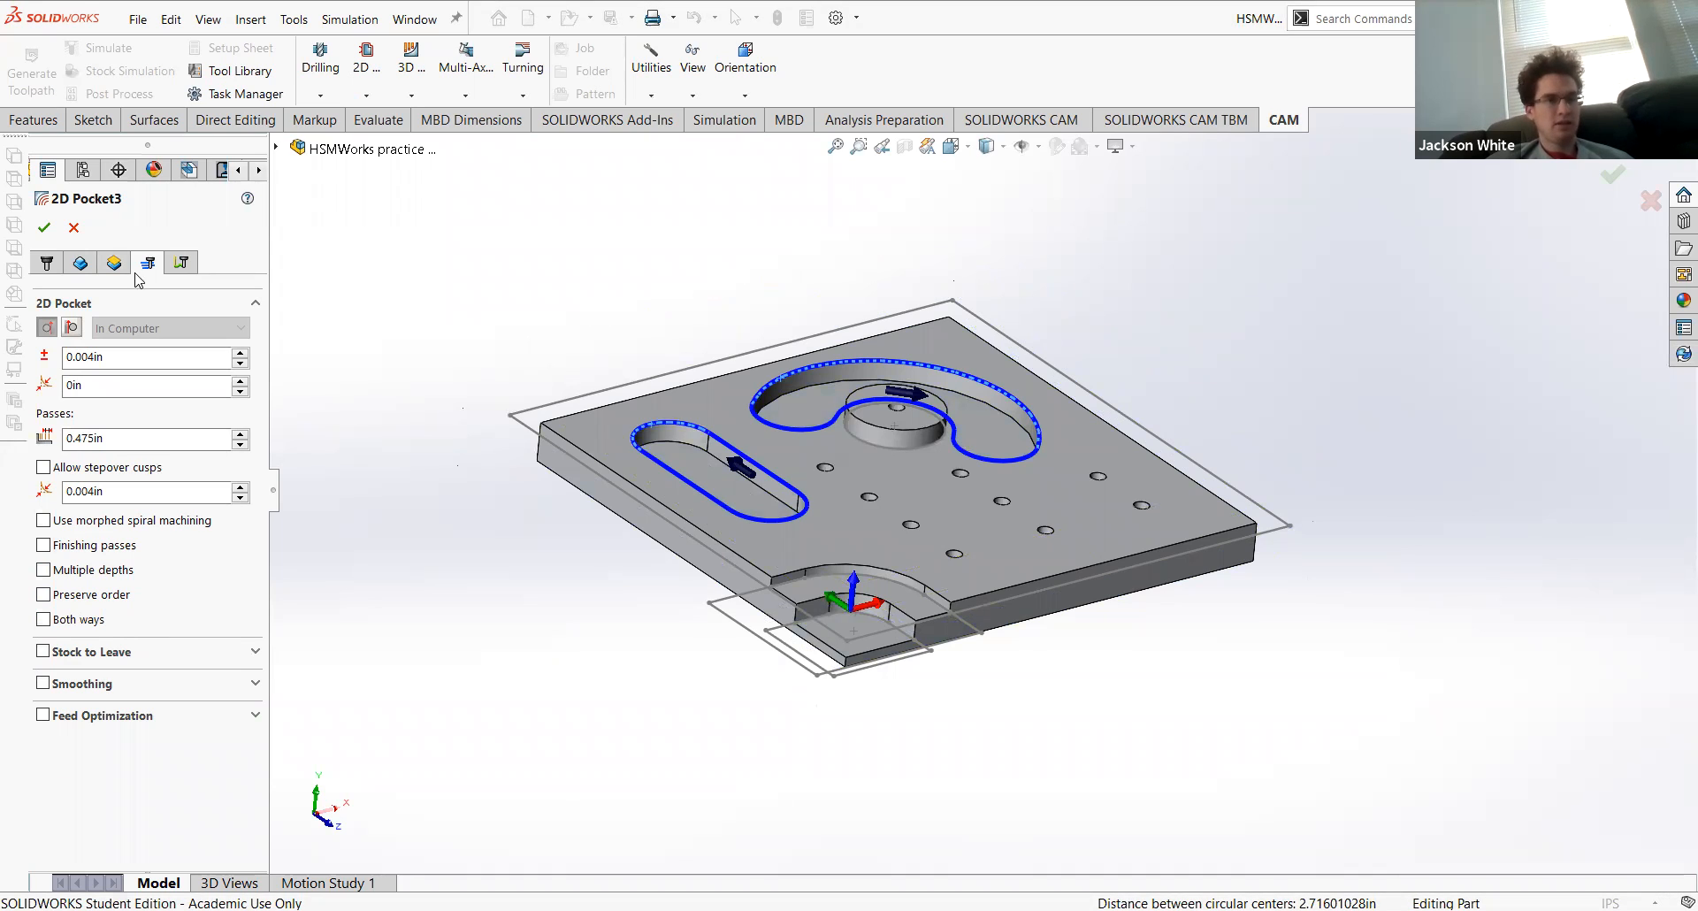
{"action": "left_click", "coordinate": [181, 264]}
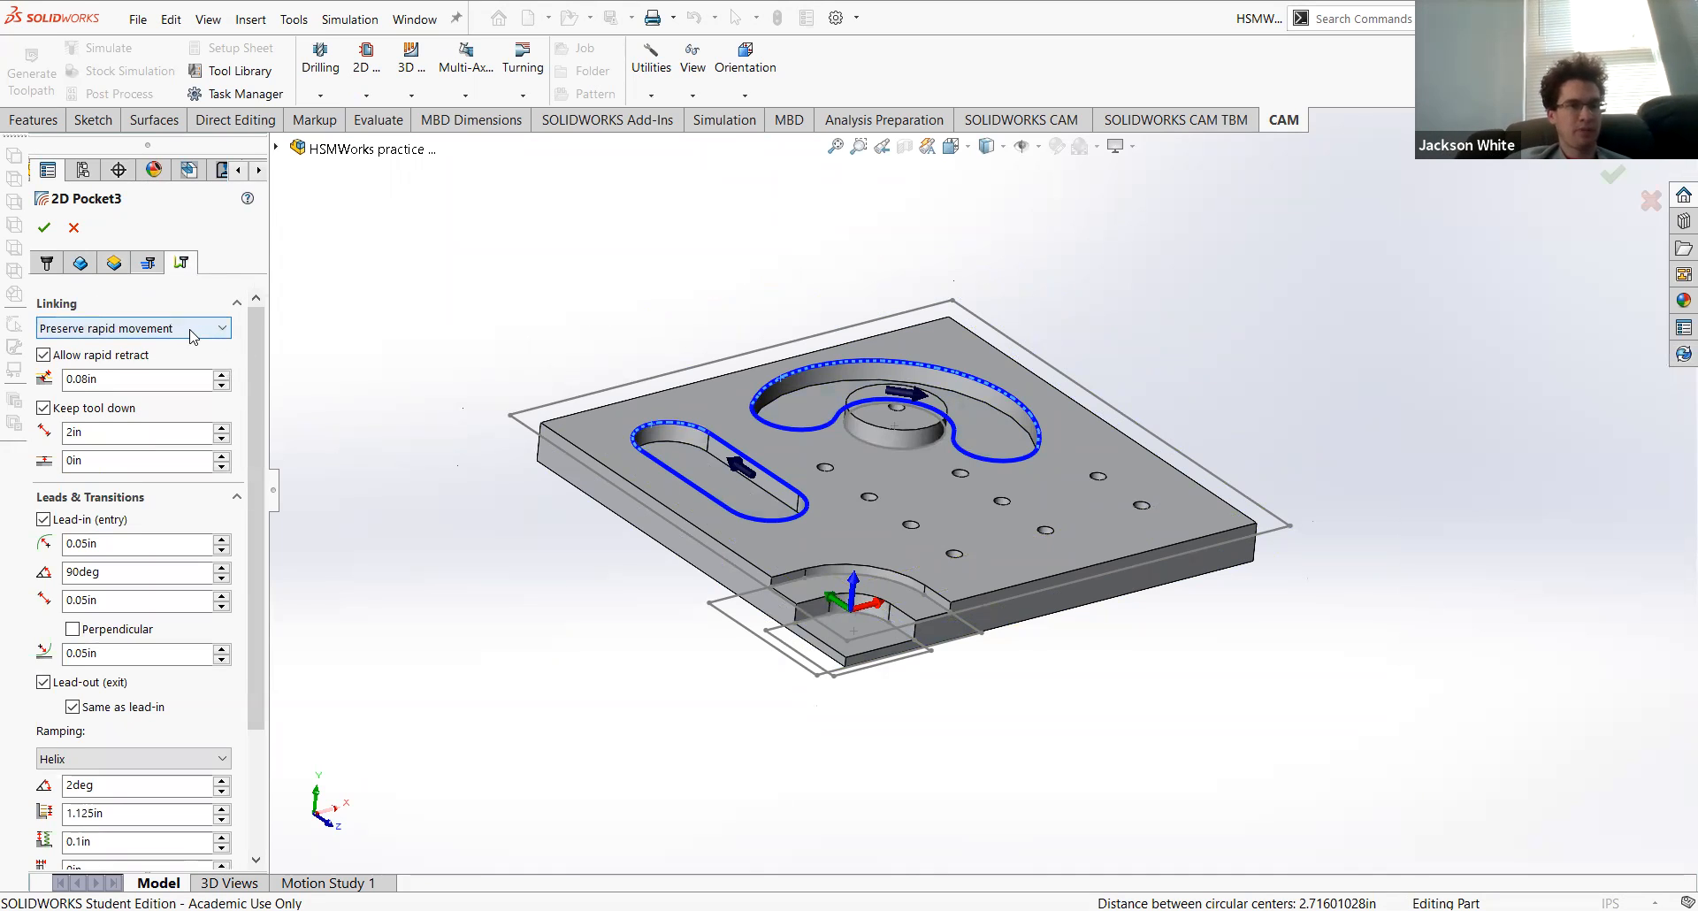
{"action": "left_click", "coordinate": [43, 408]}
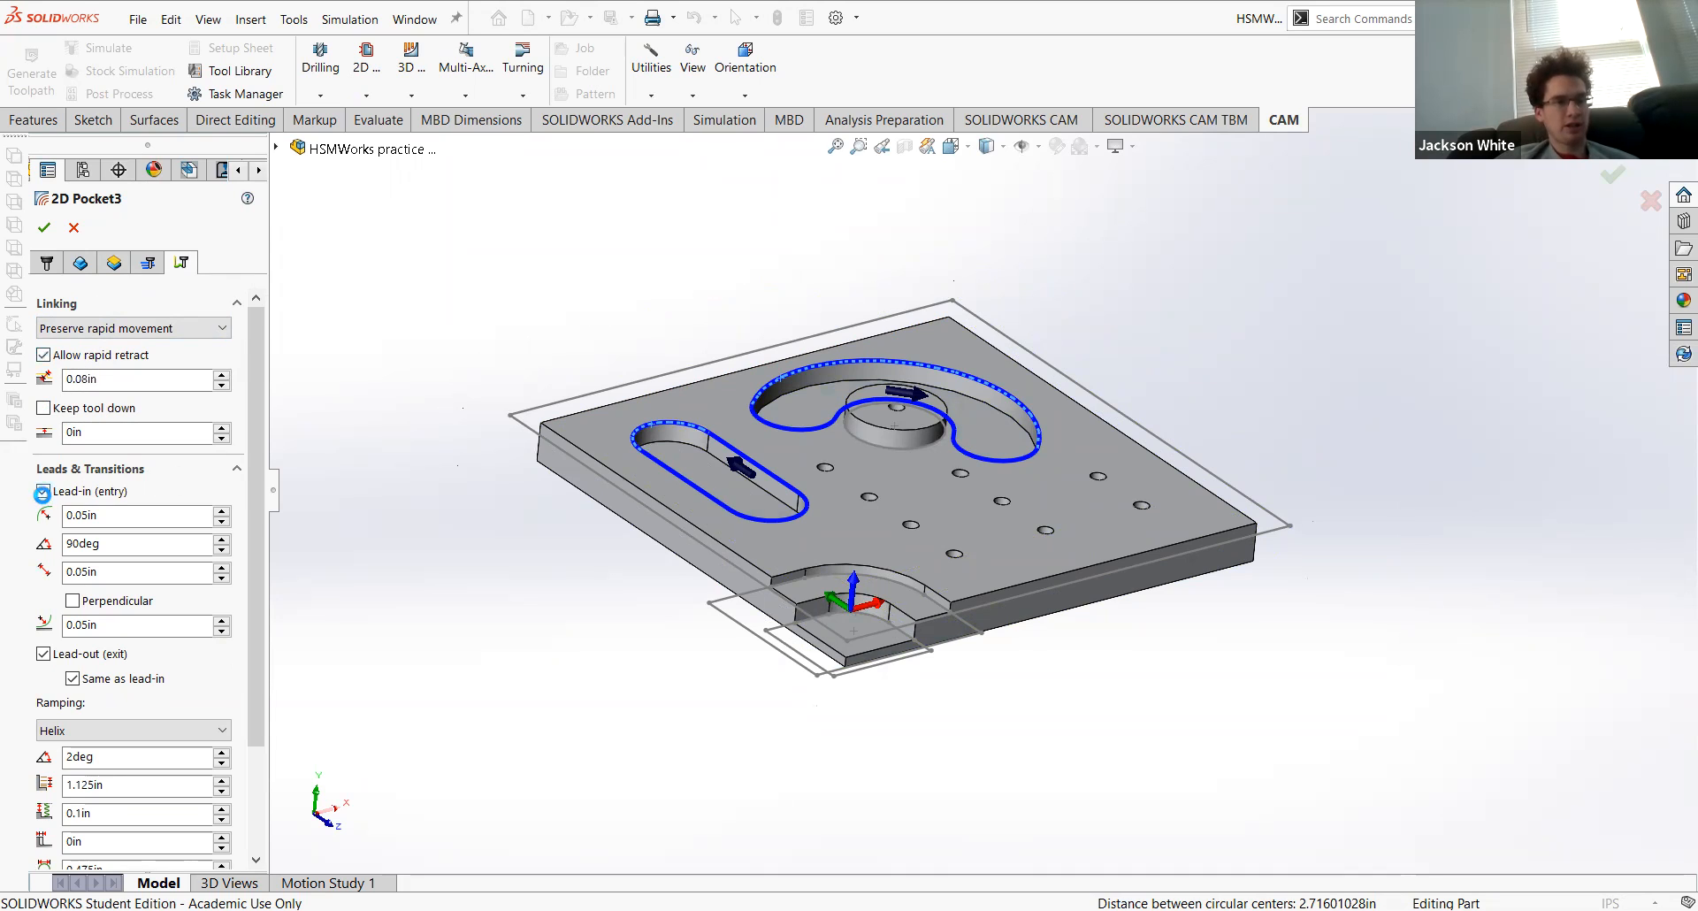
{"action": "left_click", "coordinate": [42, 493]}
{"action": "left_click", "coordinate": [43, 517]}
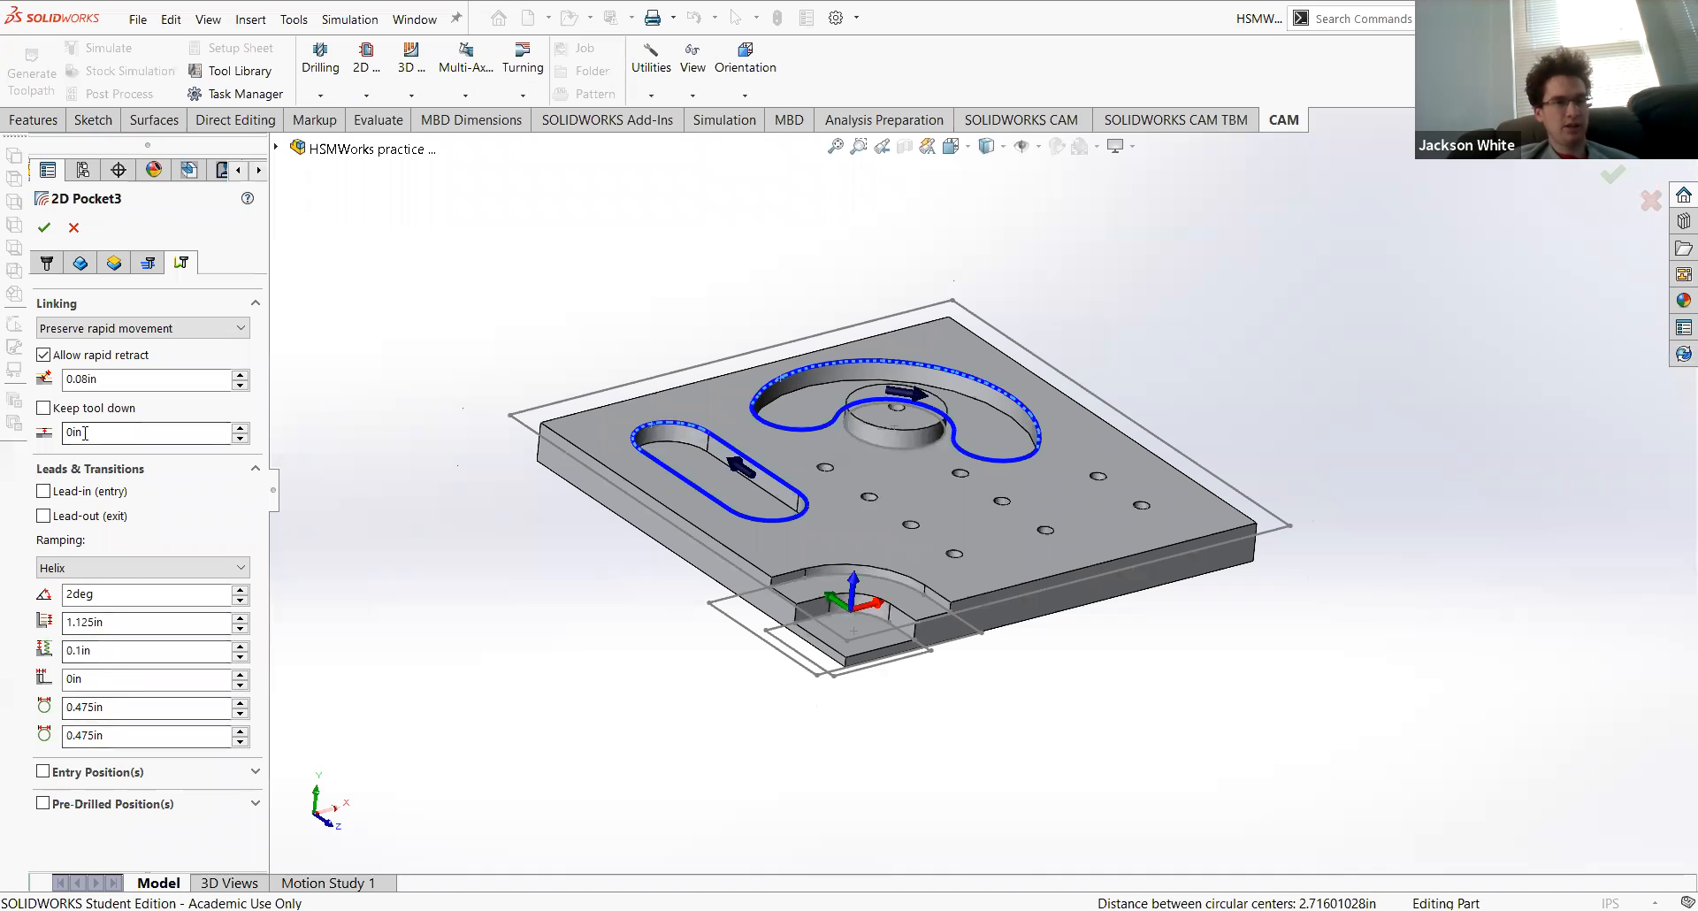
{"action": "left_click", "coordinate": [43, 227]}
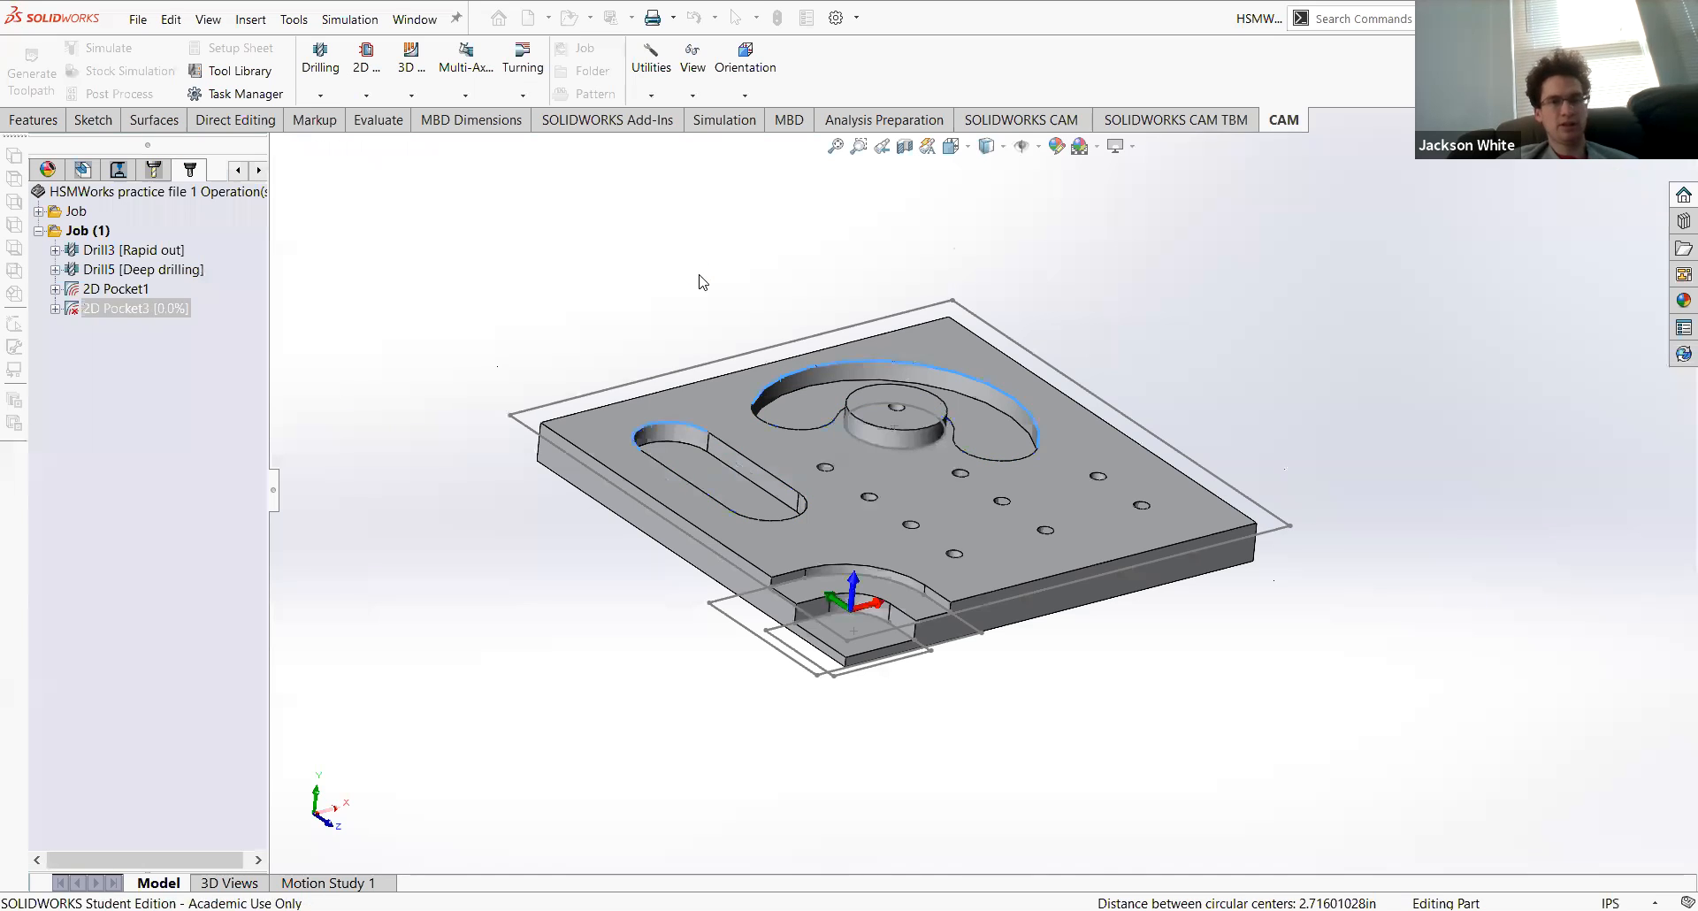
Step: Inspect the 2D Pocket3 toolpath and run a stock simulation of 2D Pocket1 and 2D Pocket3 together
{"action": "middle_click_drag", "start_coordinate": [700, 282], "coordinate": [681, 535]}
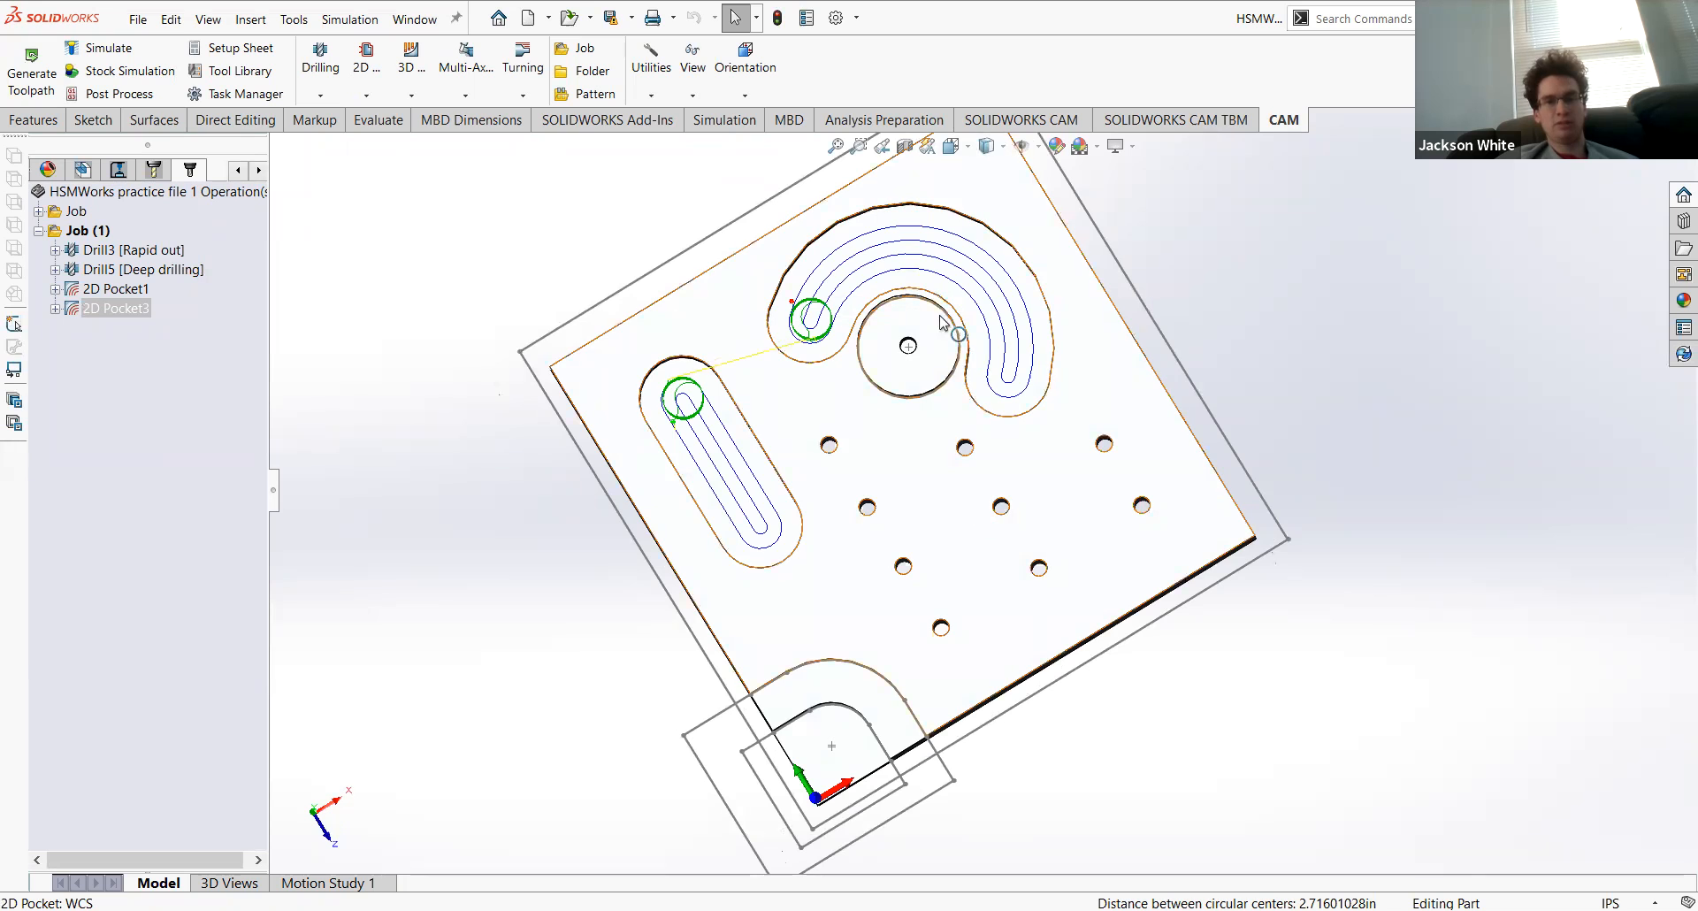
{"action": "middle_click_drag", "start_coordinate": [758, 411], "coordinate": [766, 133]}
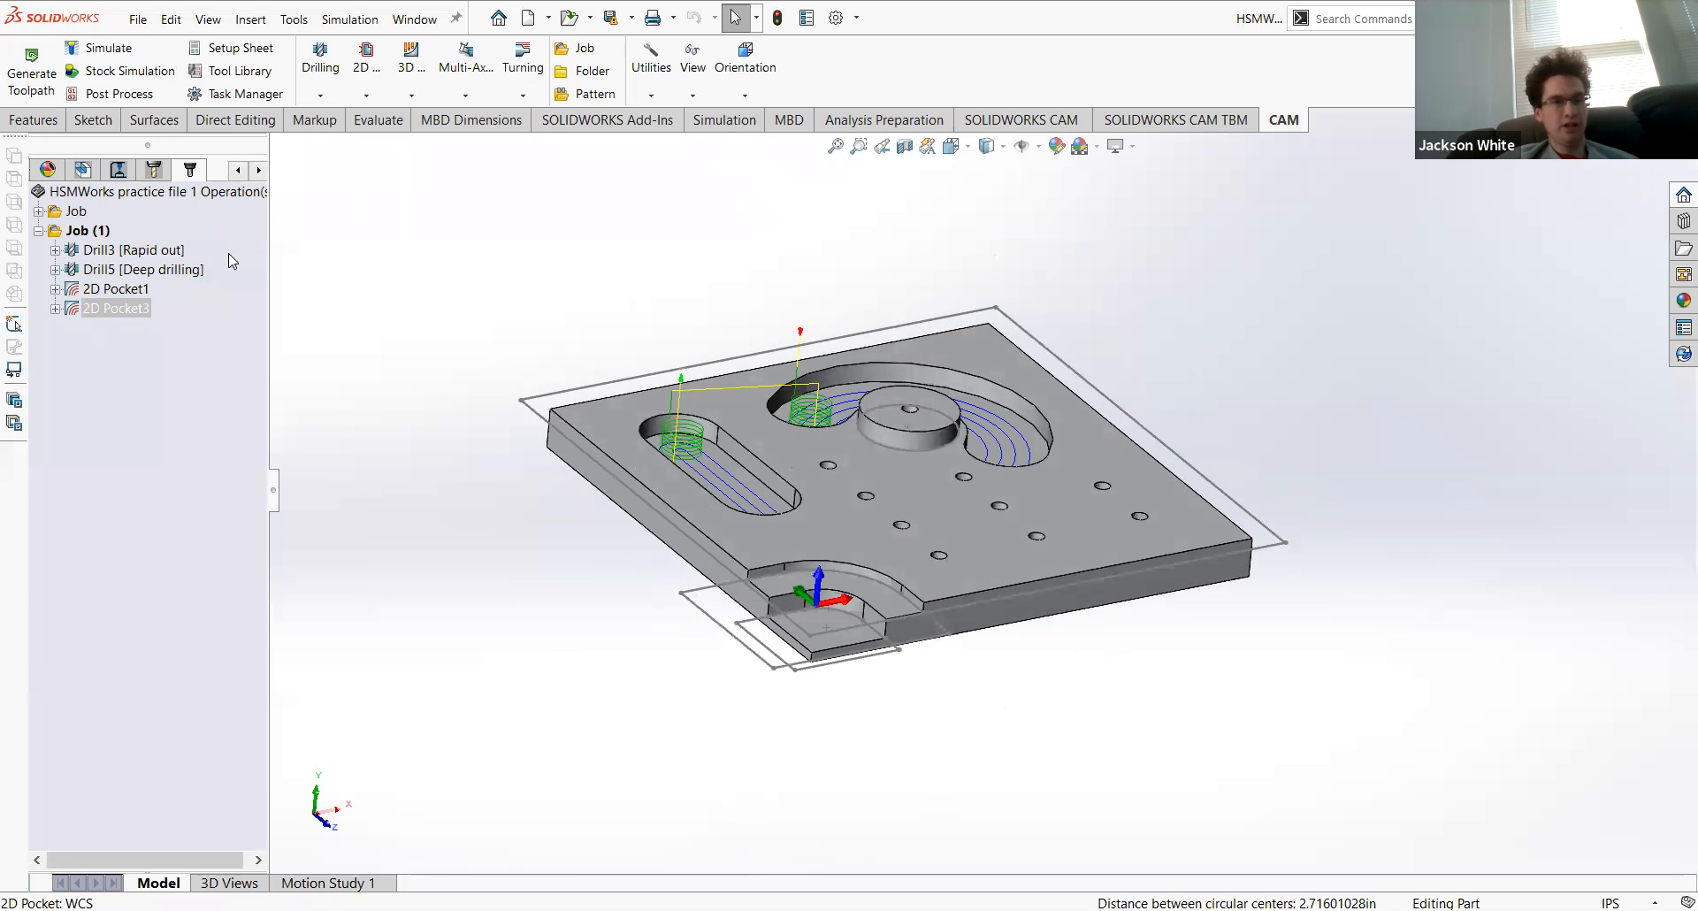
{"action": "left_click", "coordinate": [115, 288], "text": "ctrl"}
{"action": "left_click", "coordinate": [97, 69]}
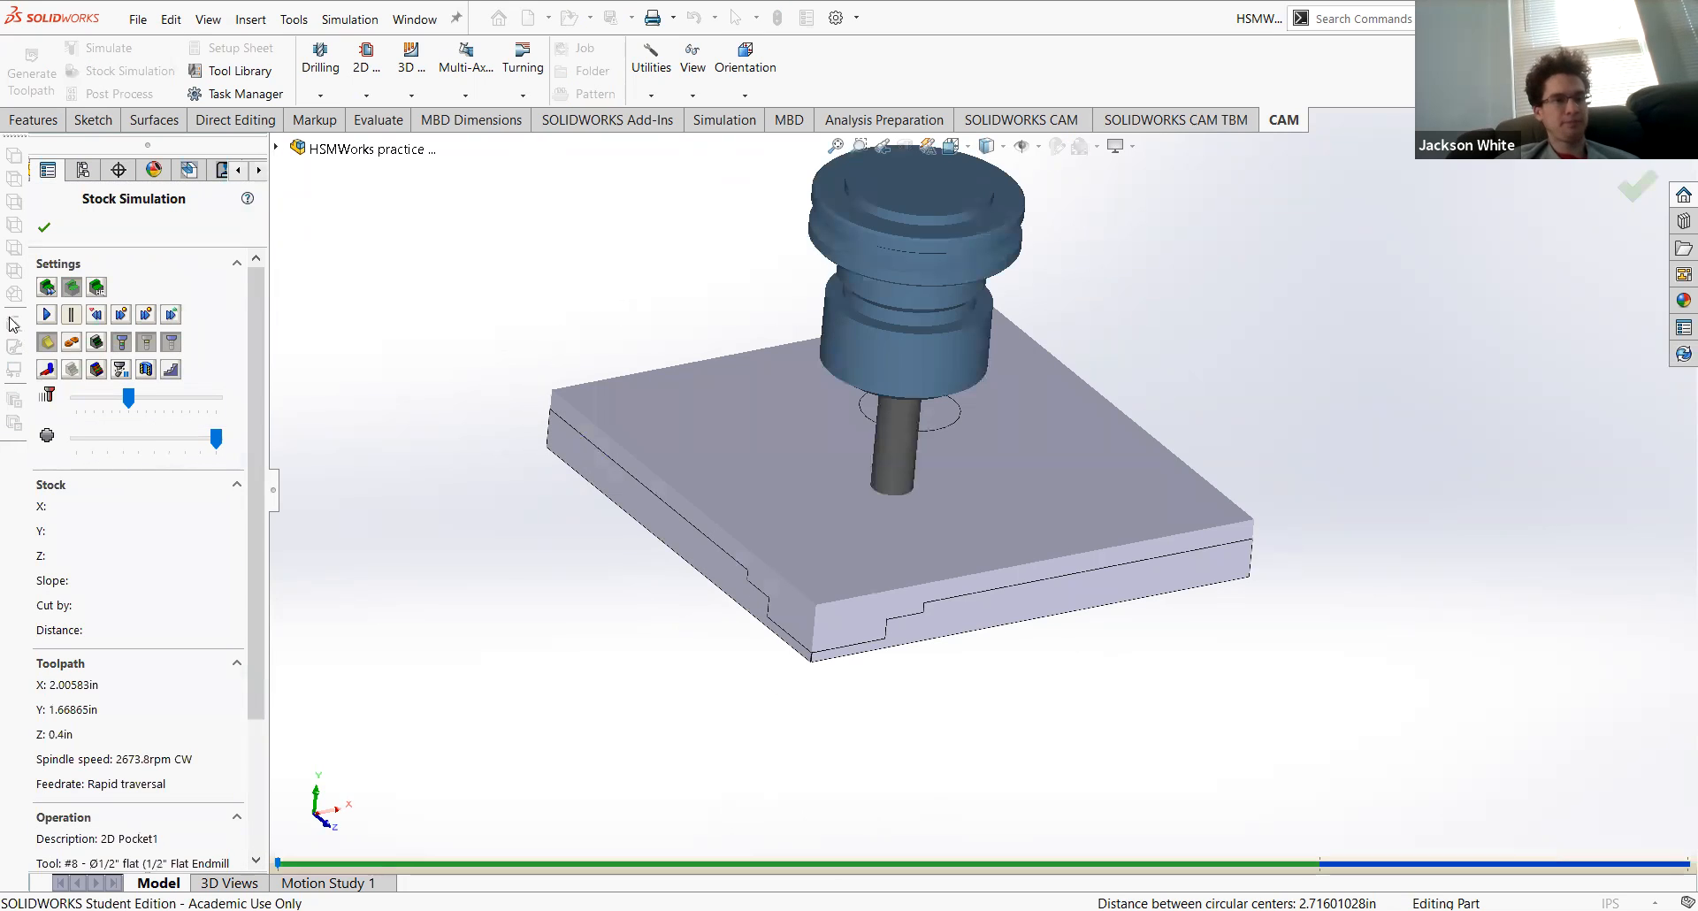
{"action": "left_click_drag", "start_coordinate": [128, 401], "coordinate": [128, 401]}
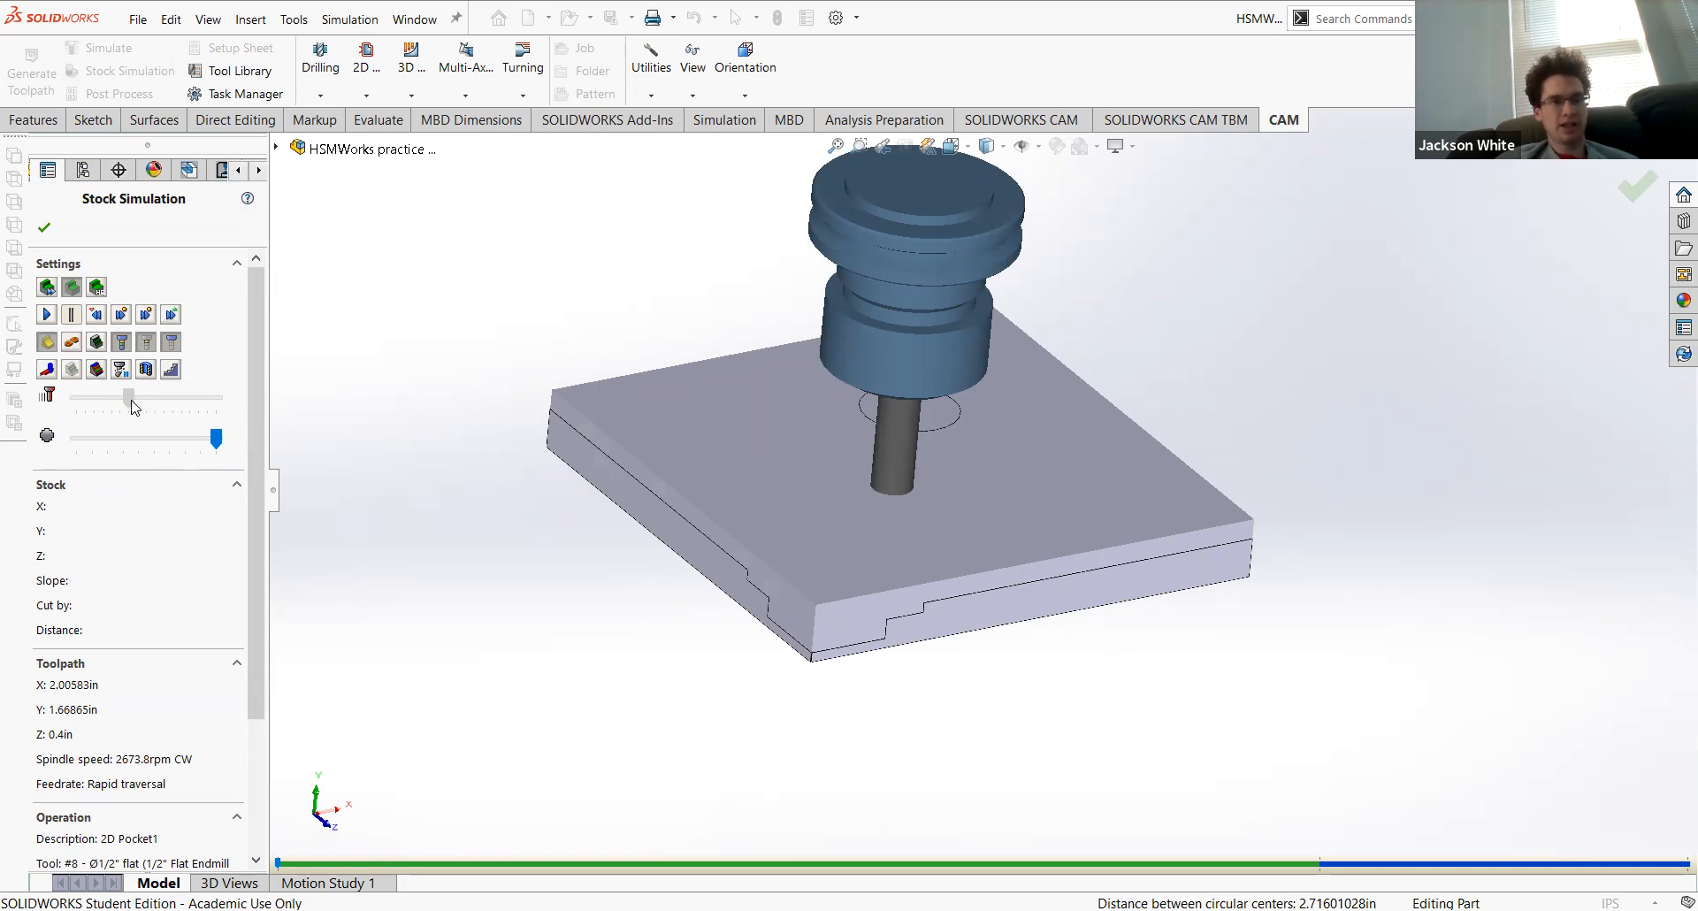
{"action": "left_click", "coordinate": [47, 316]}
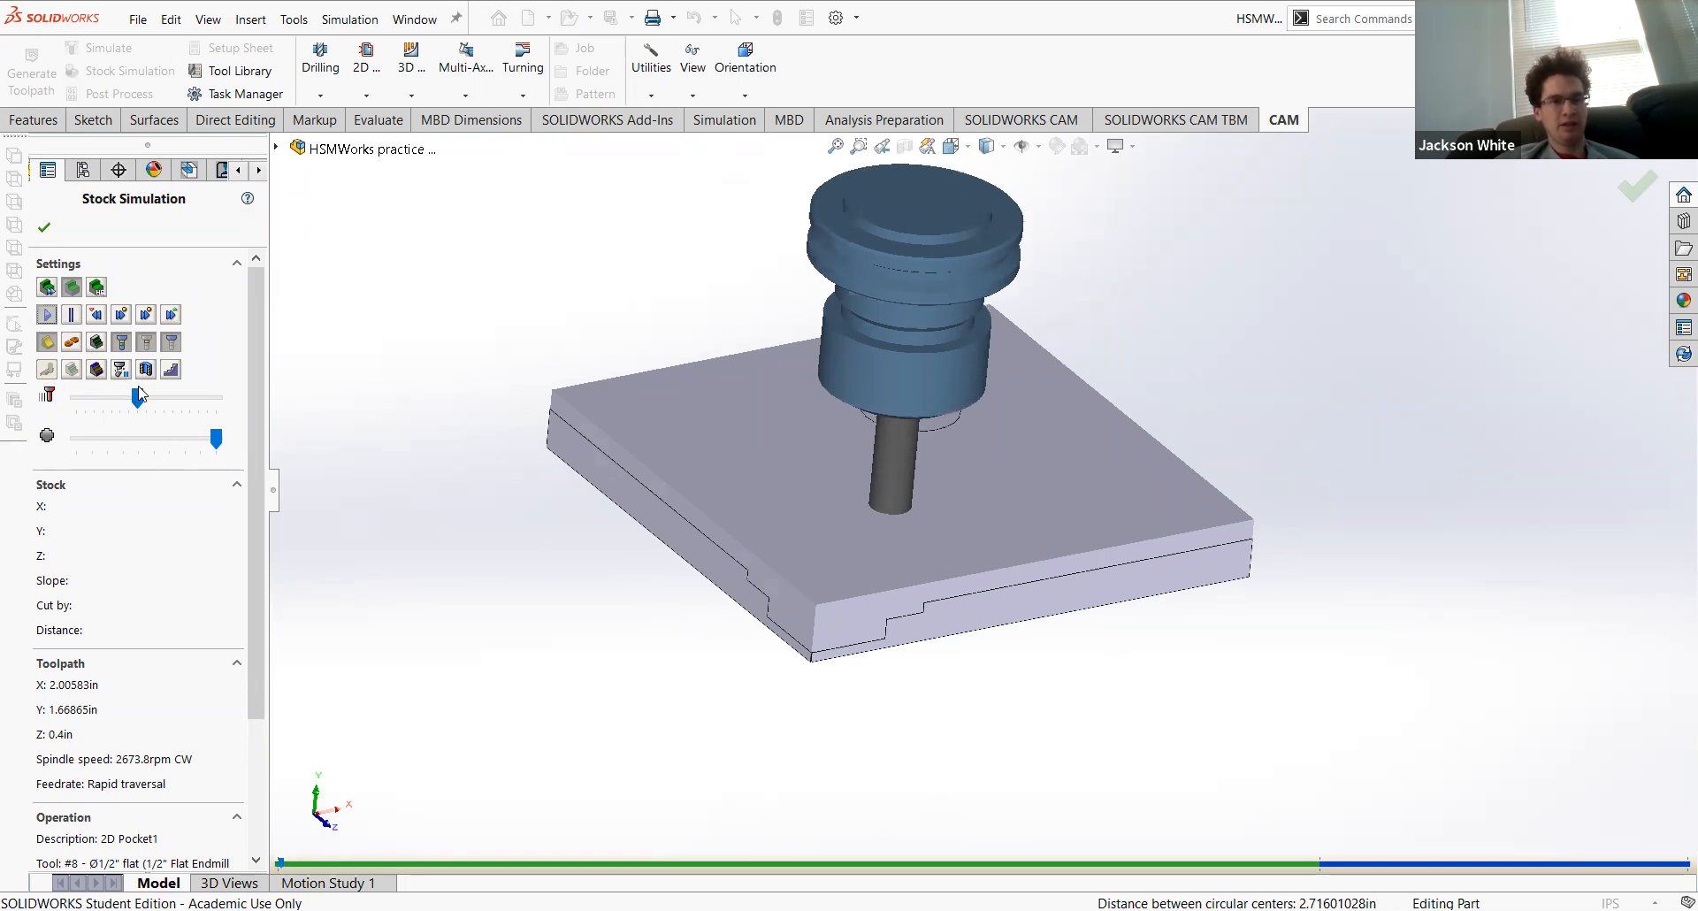
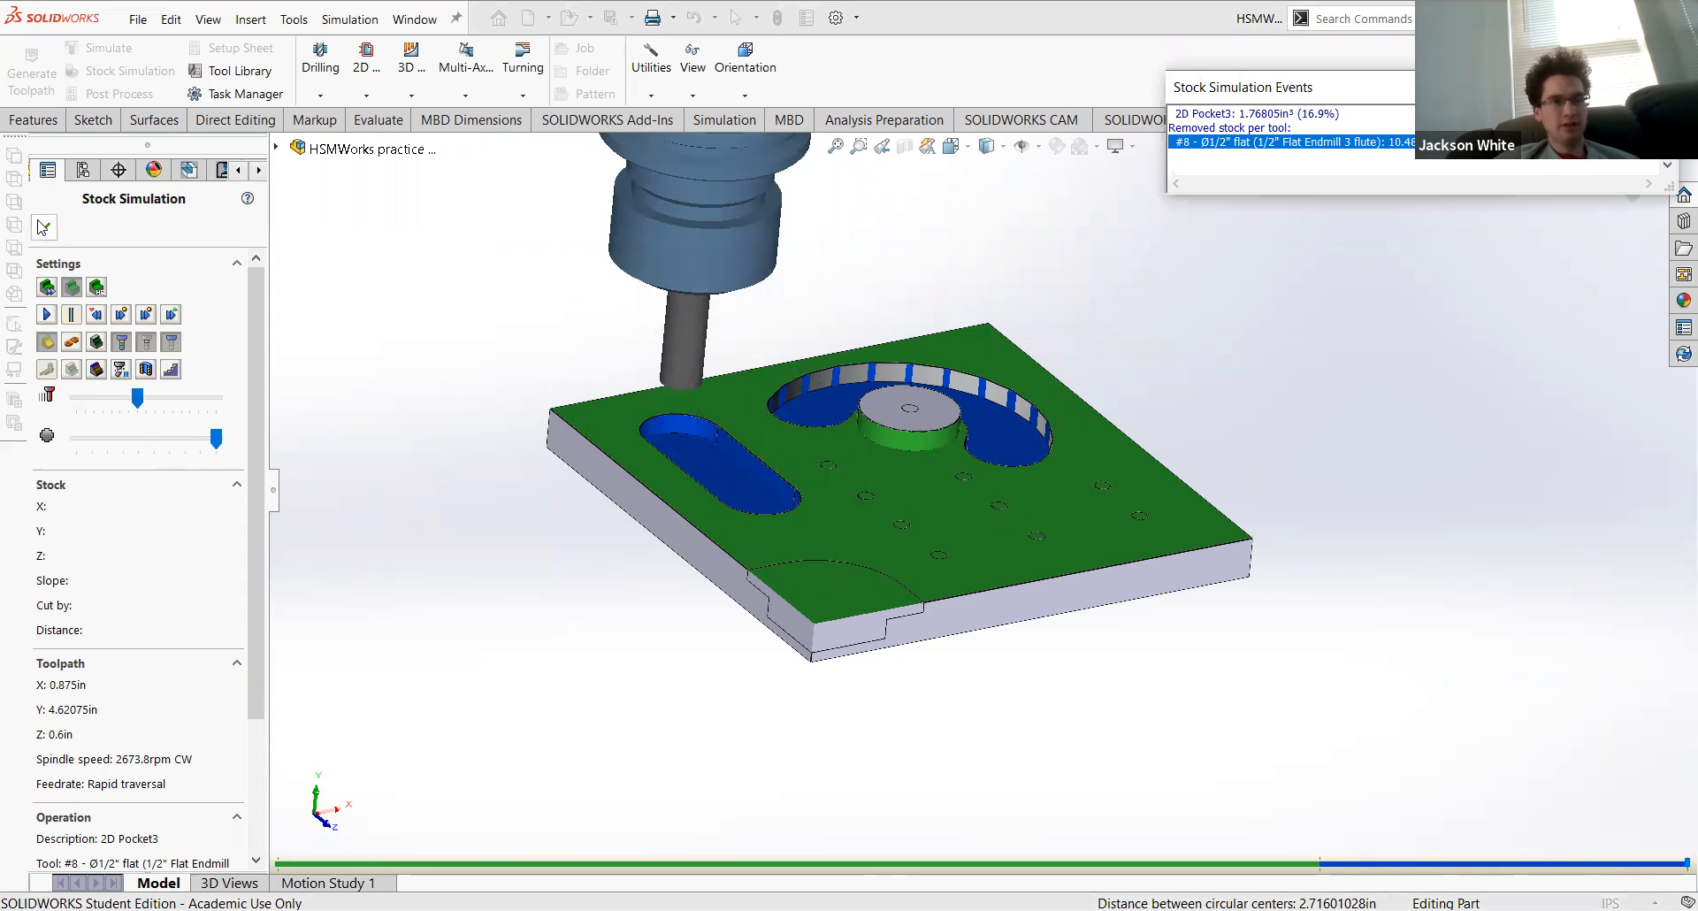
{"action": "key", "text": "Escape"}
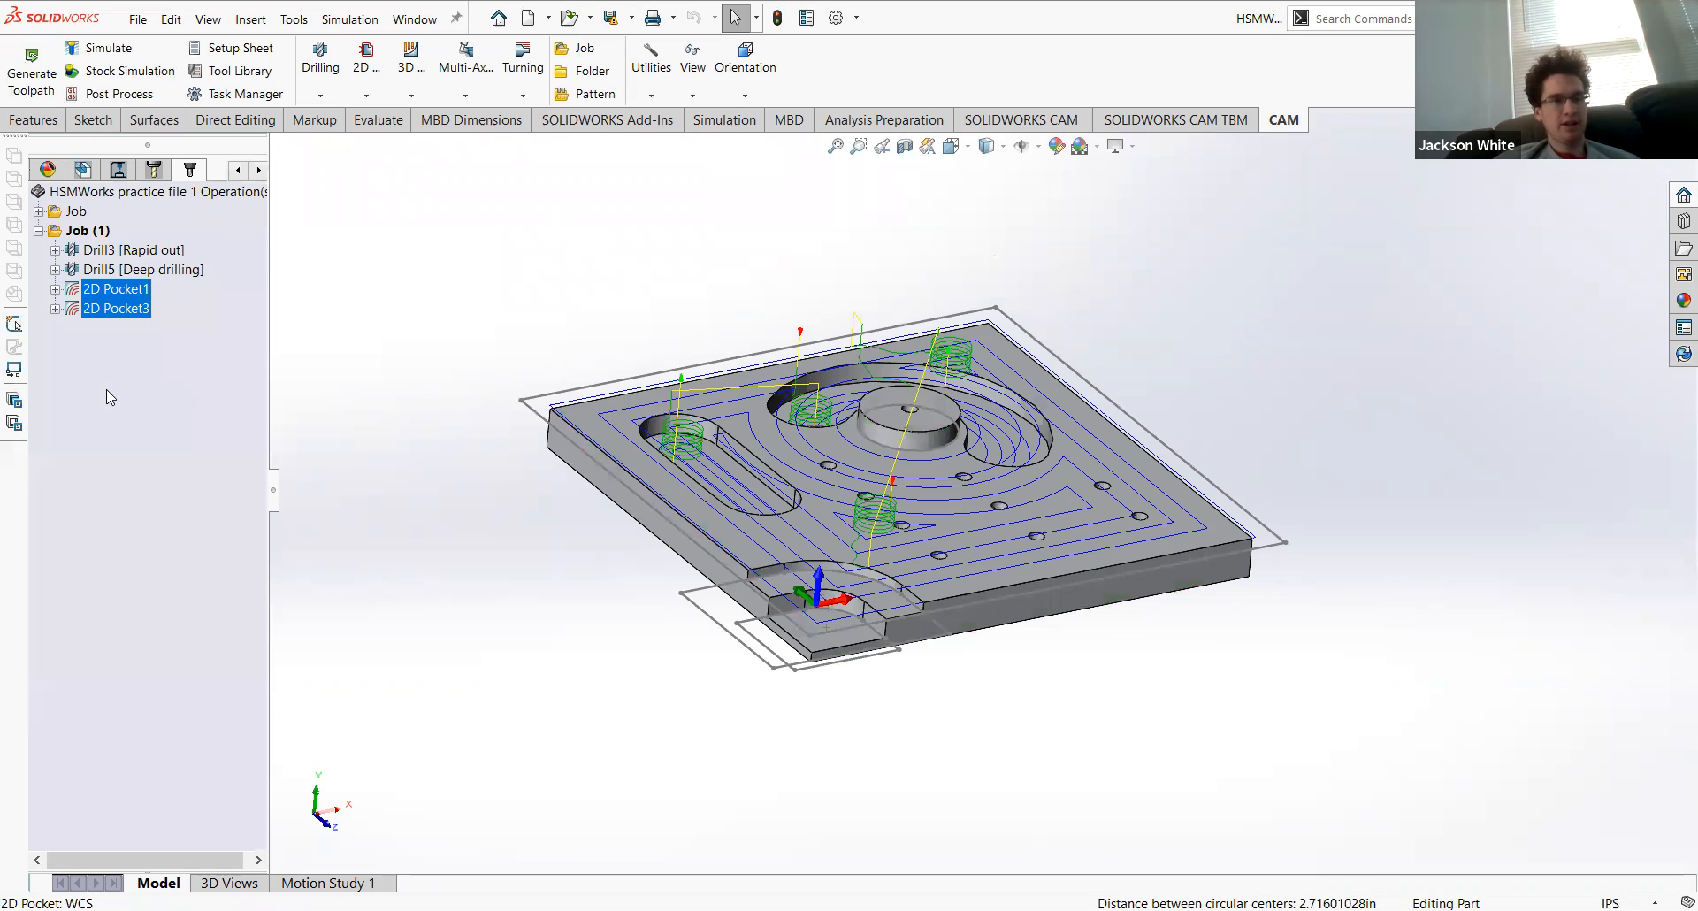
{"action": "left_click", "coordinate": [107, 389]}
{"action": "right_click", "coordinate": [119, 332]}
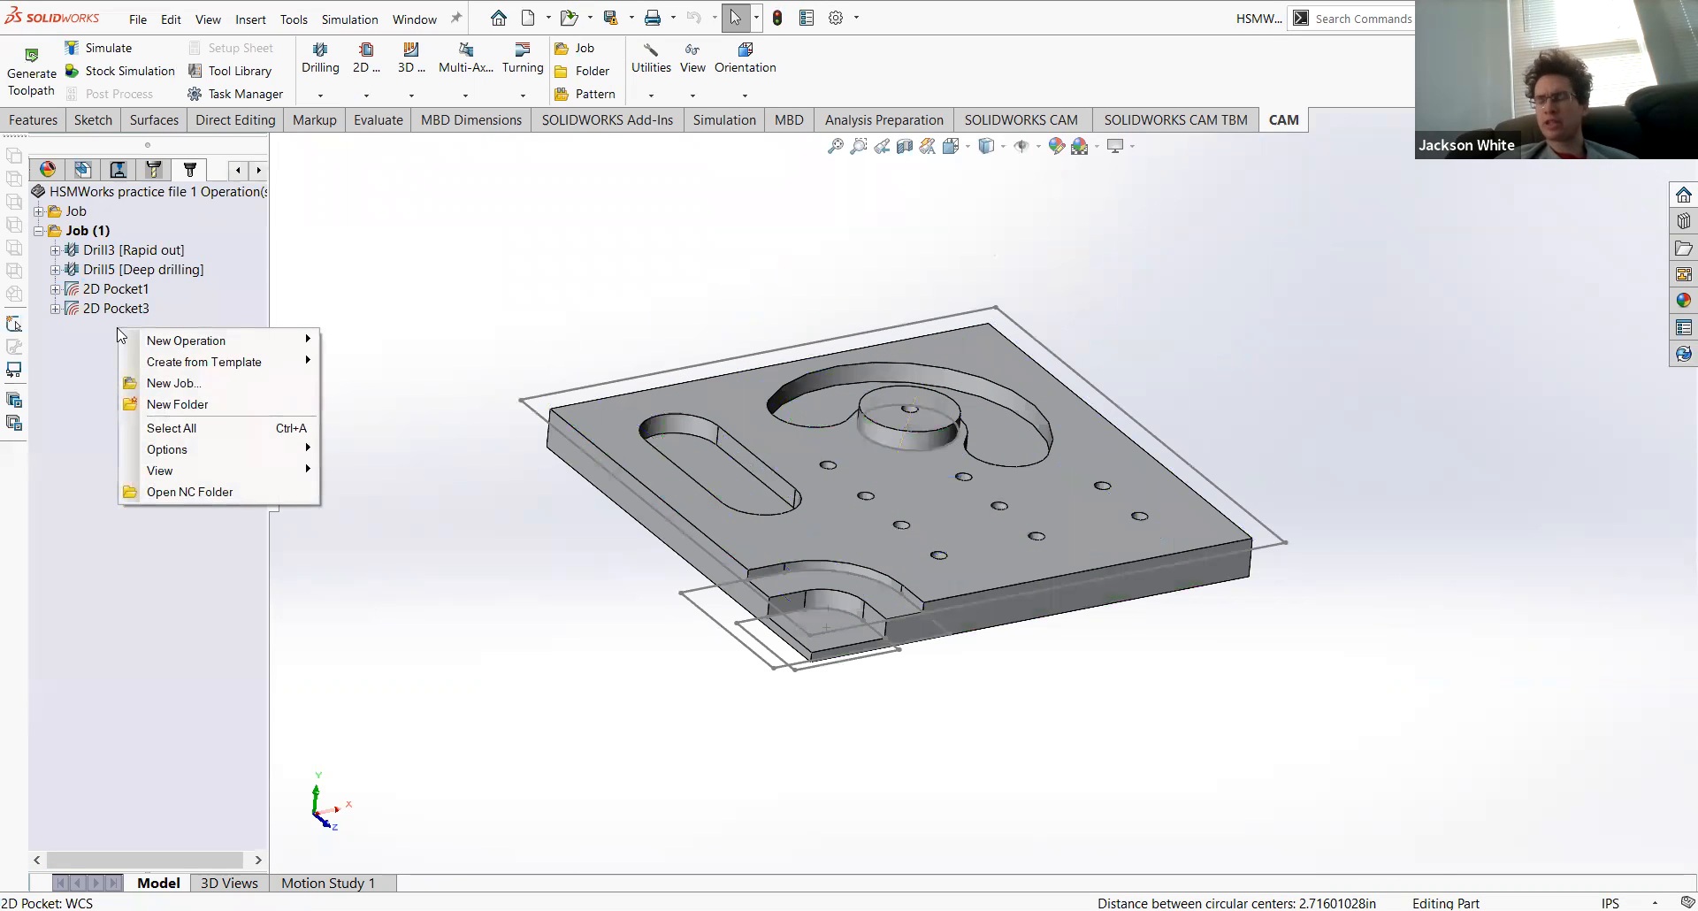
{"action": "left_click", "coordinate": [58, 254]}
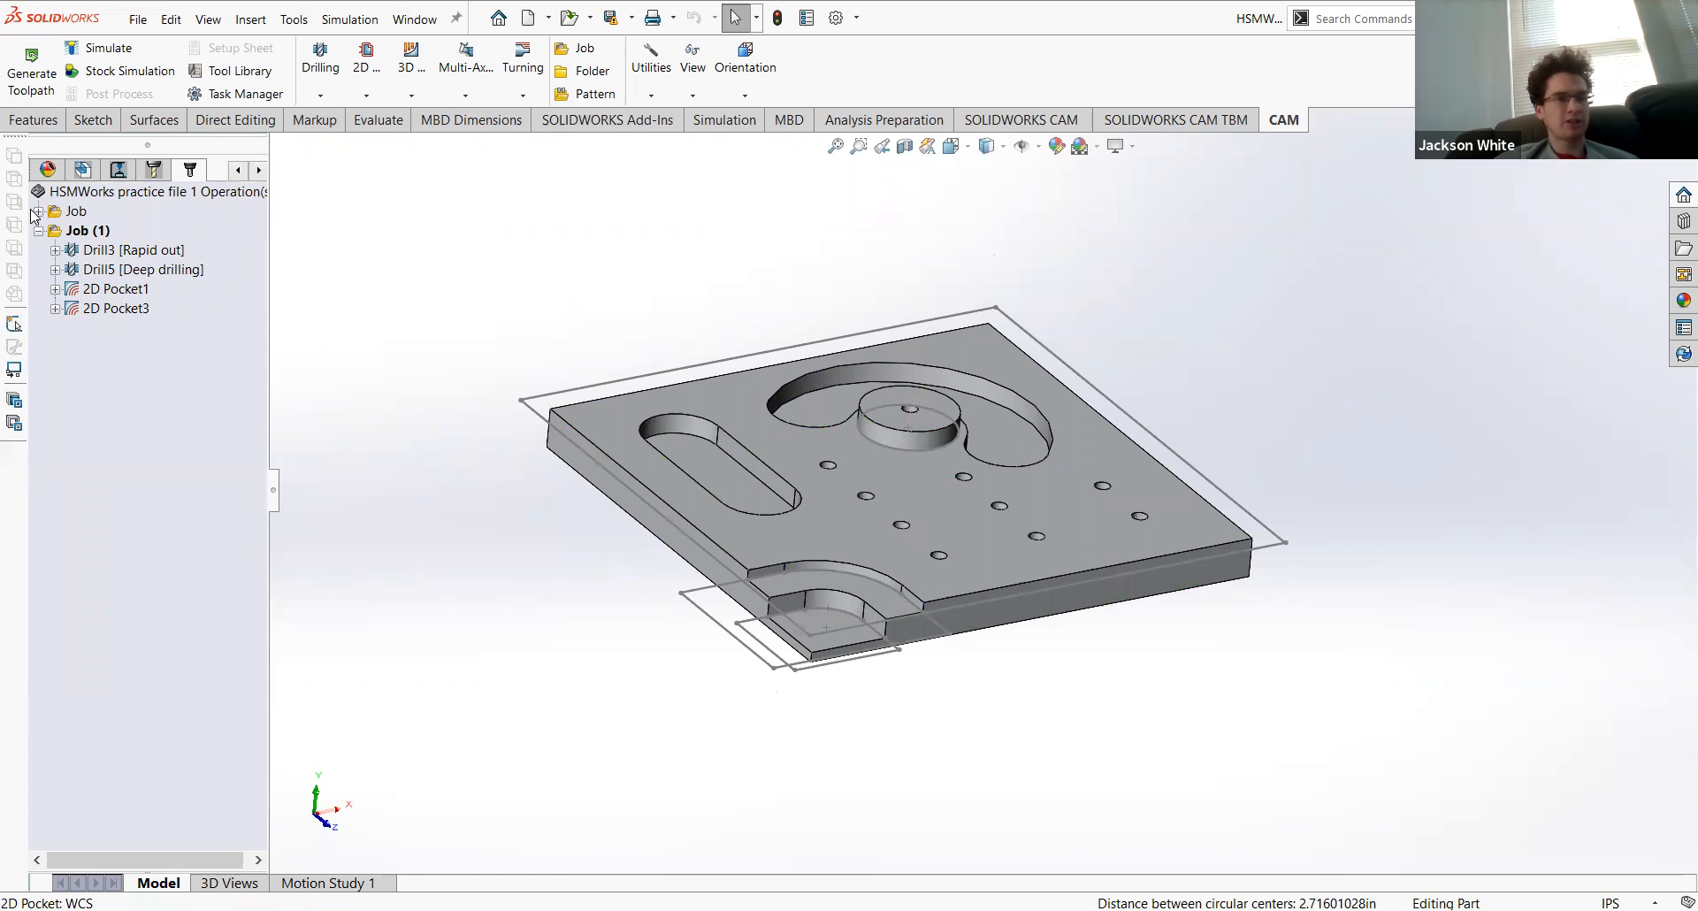
{"action": "left_click", "coordinate": [38, 211]}
{"action": "left_click", "coordinate": [38, 211]}
Step: Start a new 2D Pocket operation and select the closed outer corner-step contour from Sketch12 as its machining geometry
{"action": "right_click", "coordinate": [104, 340]}
{"action": "mouse_move", "coordinate": [283, 347]}
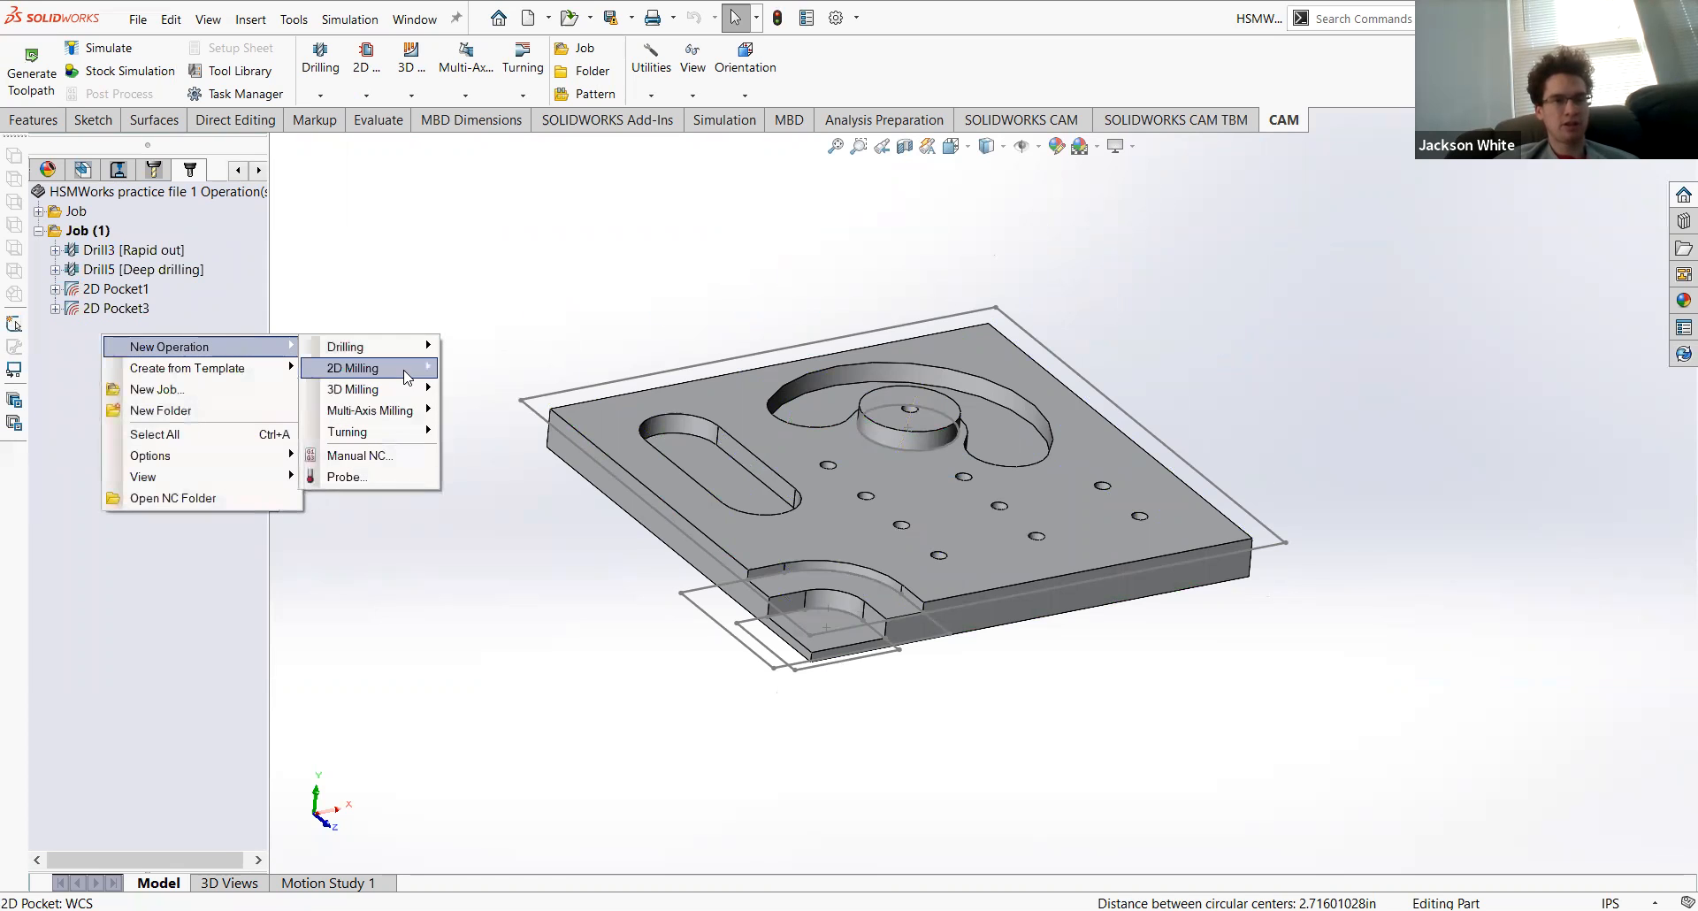
{"action": "mouse_move", "coordinate": [422, 370]}
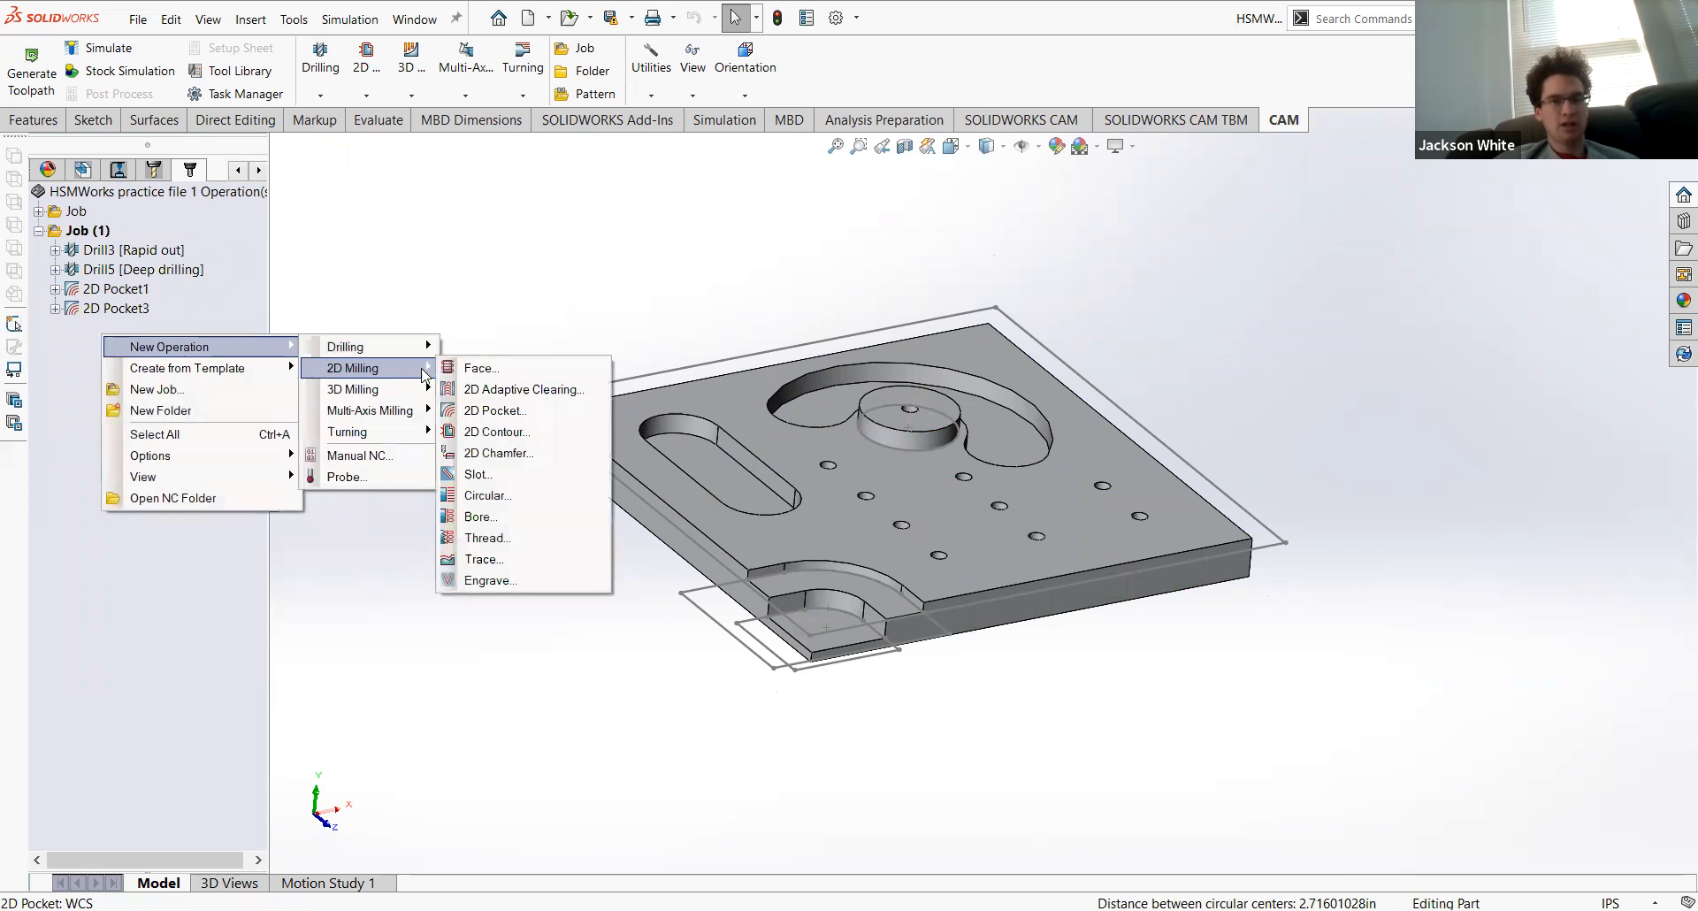
{"action": "left_click", "coordinate": [500, 410]}
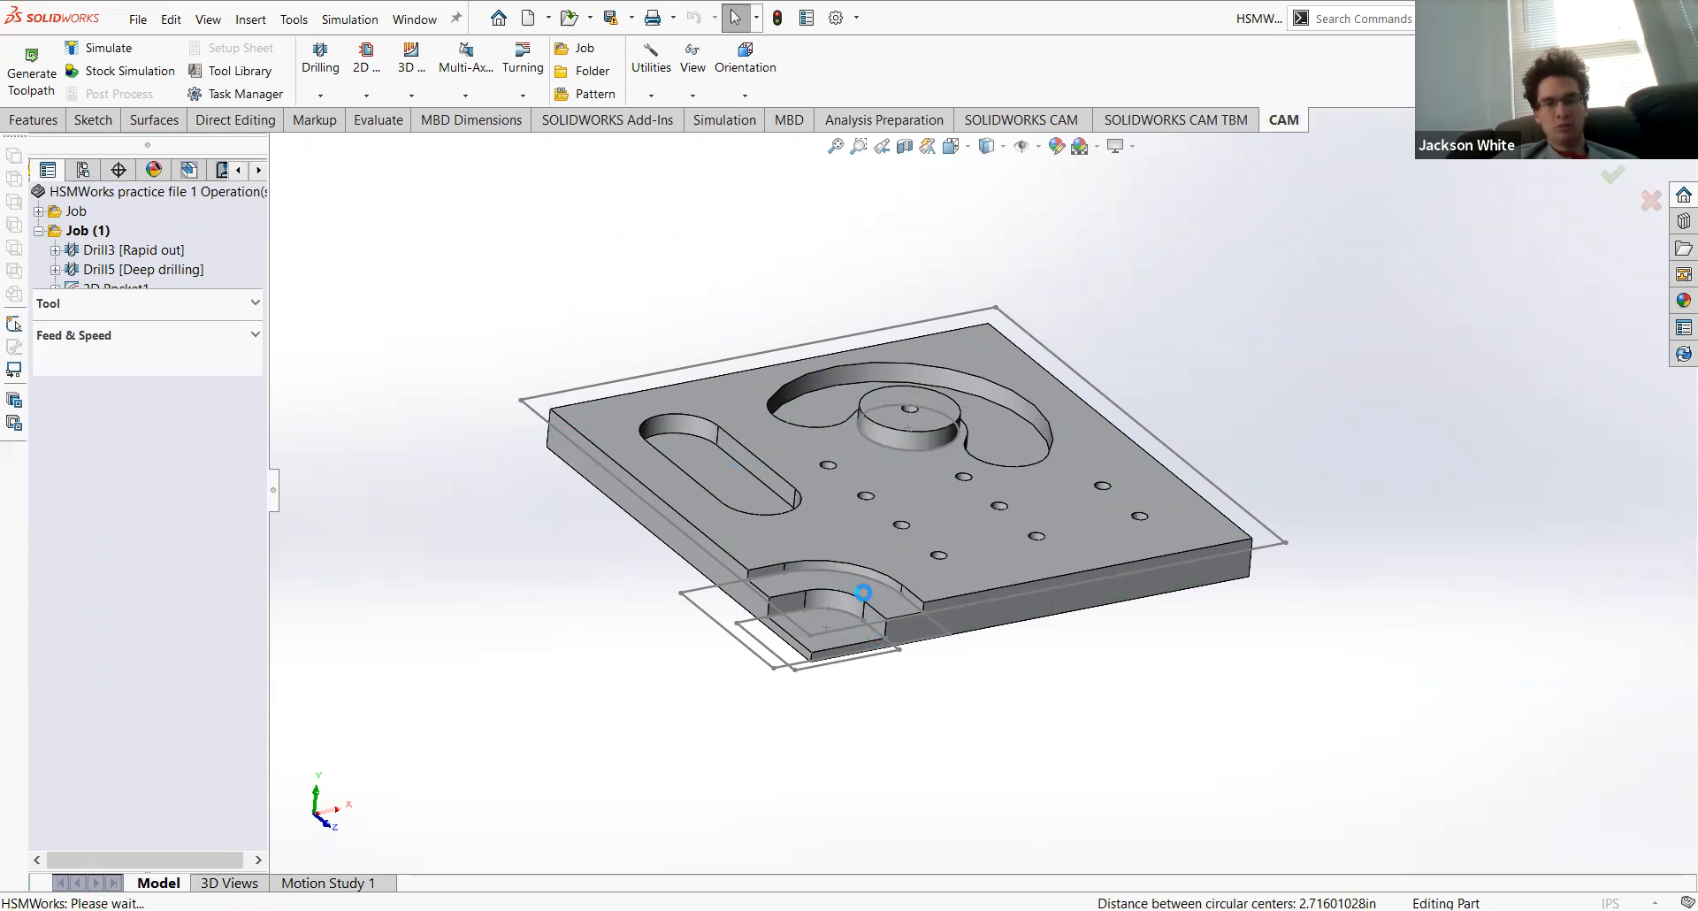
{"action": "middle_click_drag", "start_coordinate": [927, 614], "coordinate": [895, 603]}
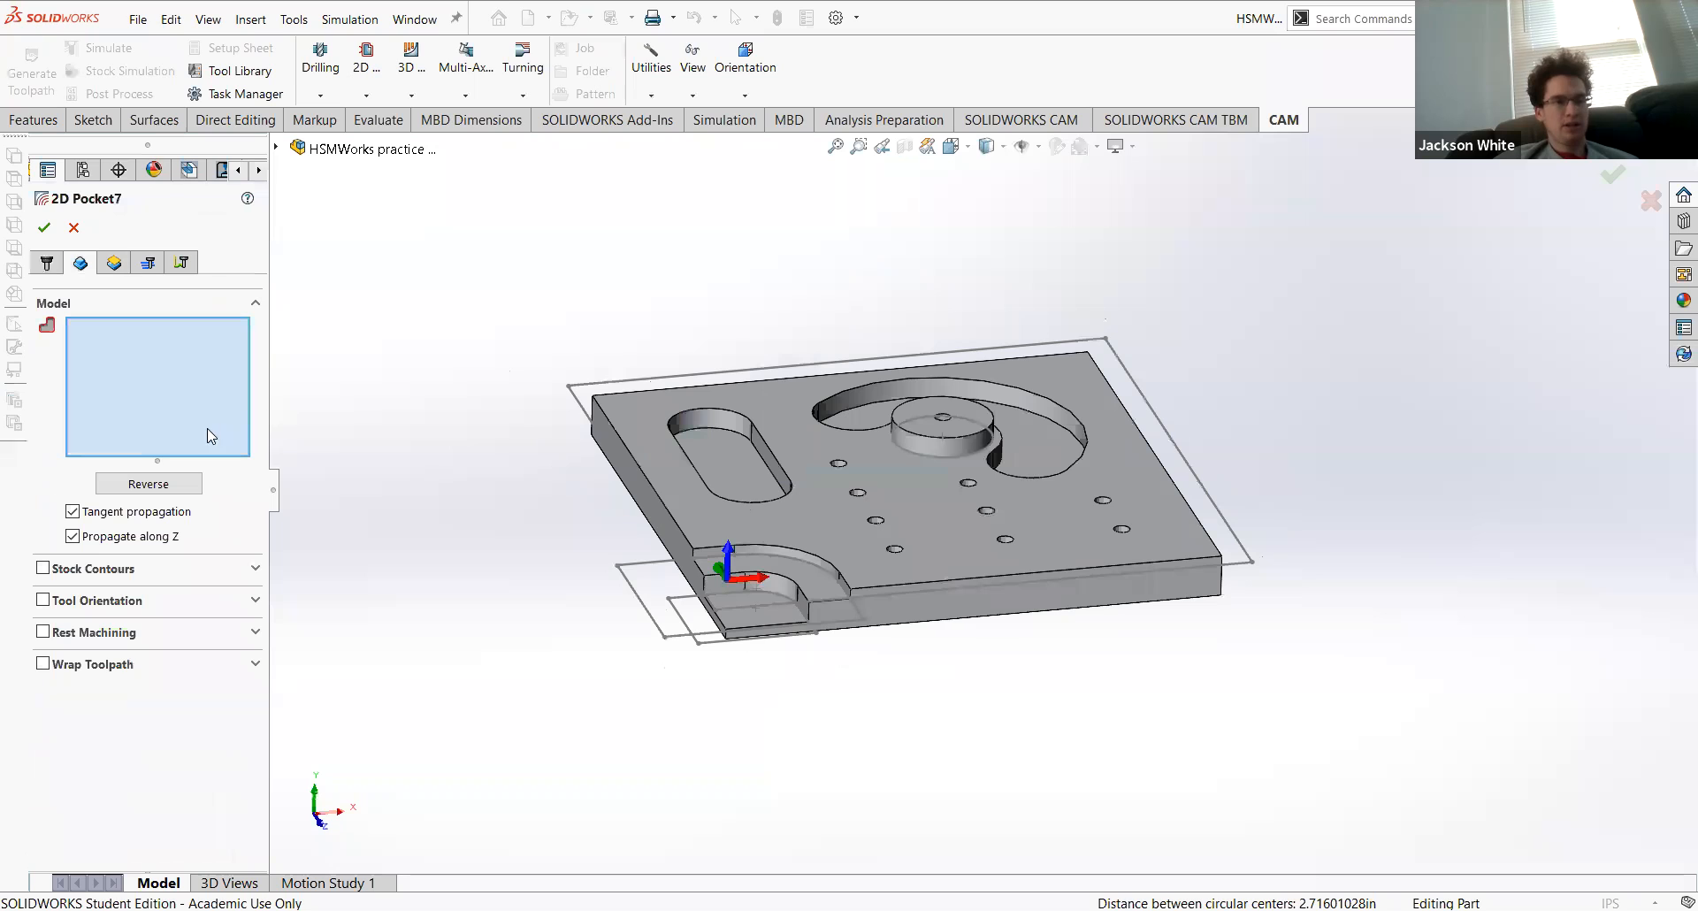
{"action": "left_click", "coordinate": [663, 567]}
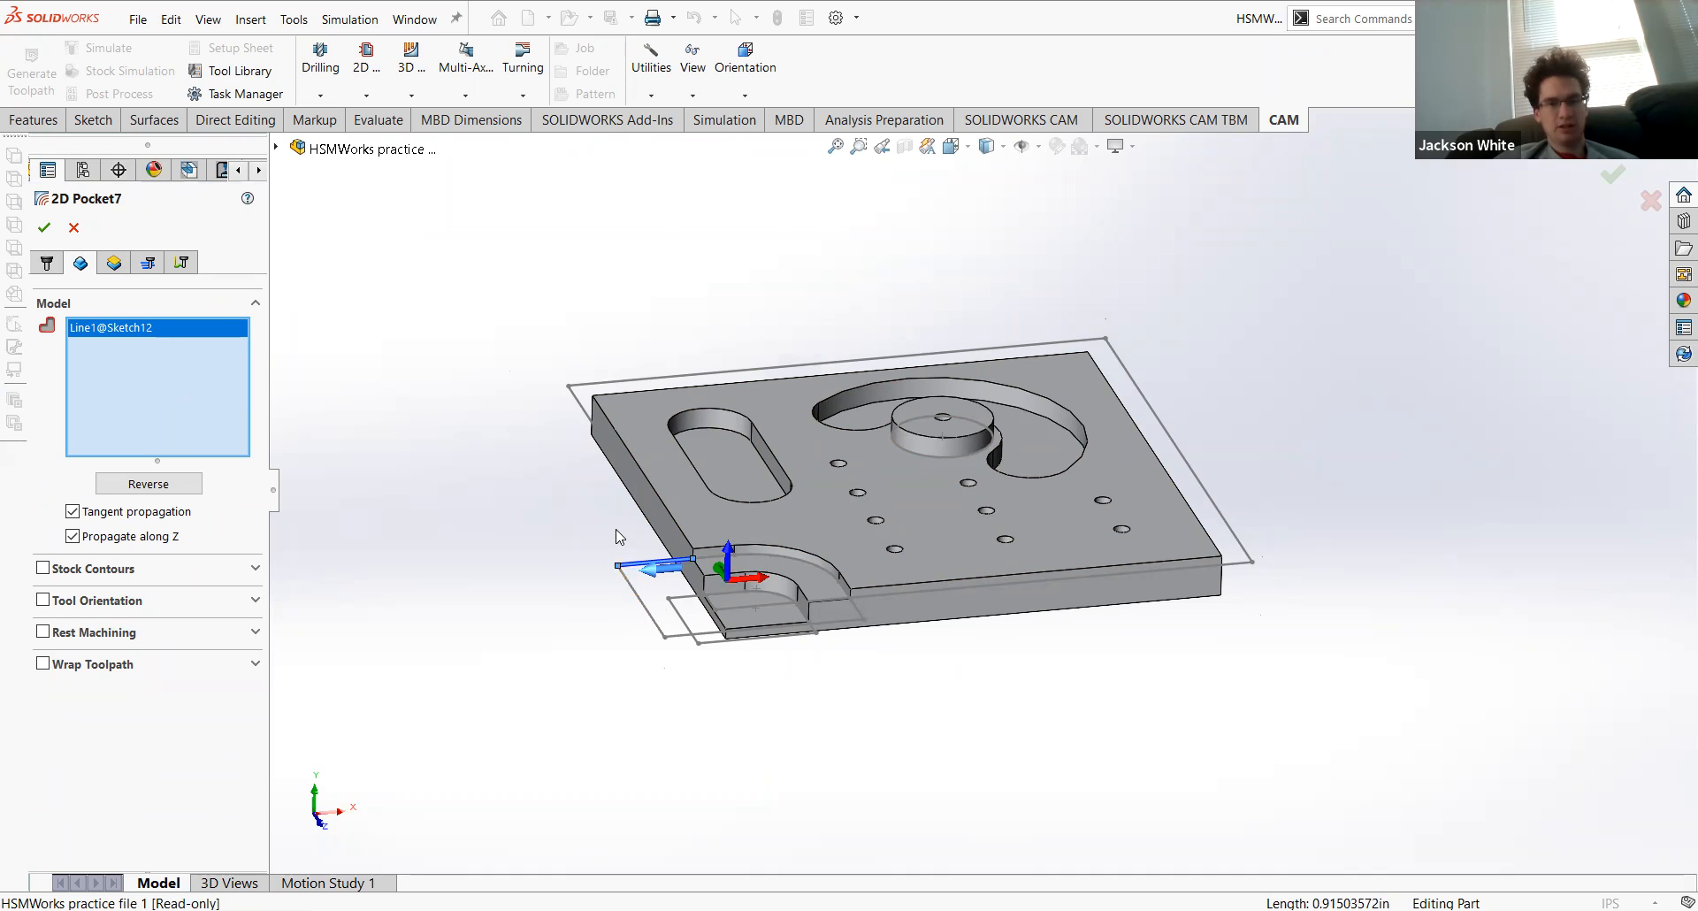
{"action": "left_click", "coordinate": [652, 624]}
{"action": "left_click", "coordinate": [686, 639]}
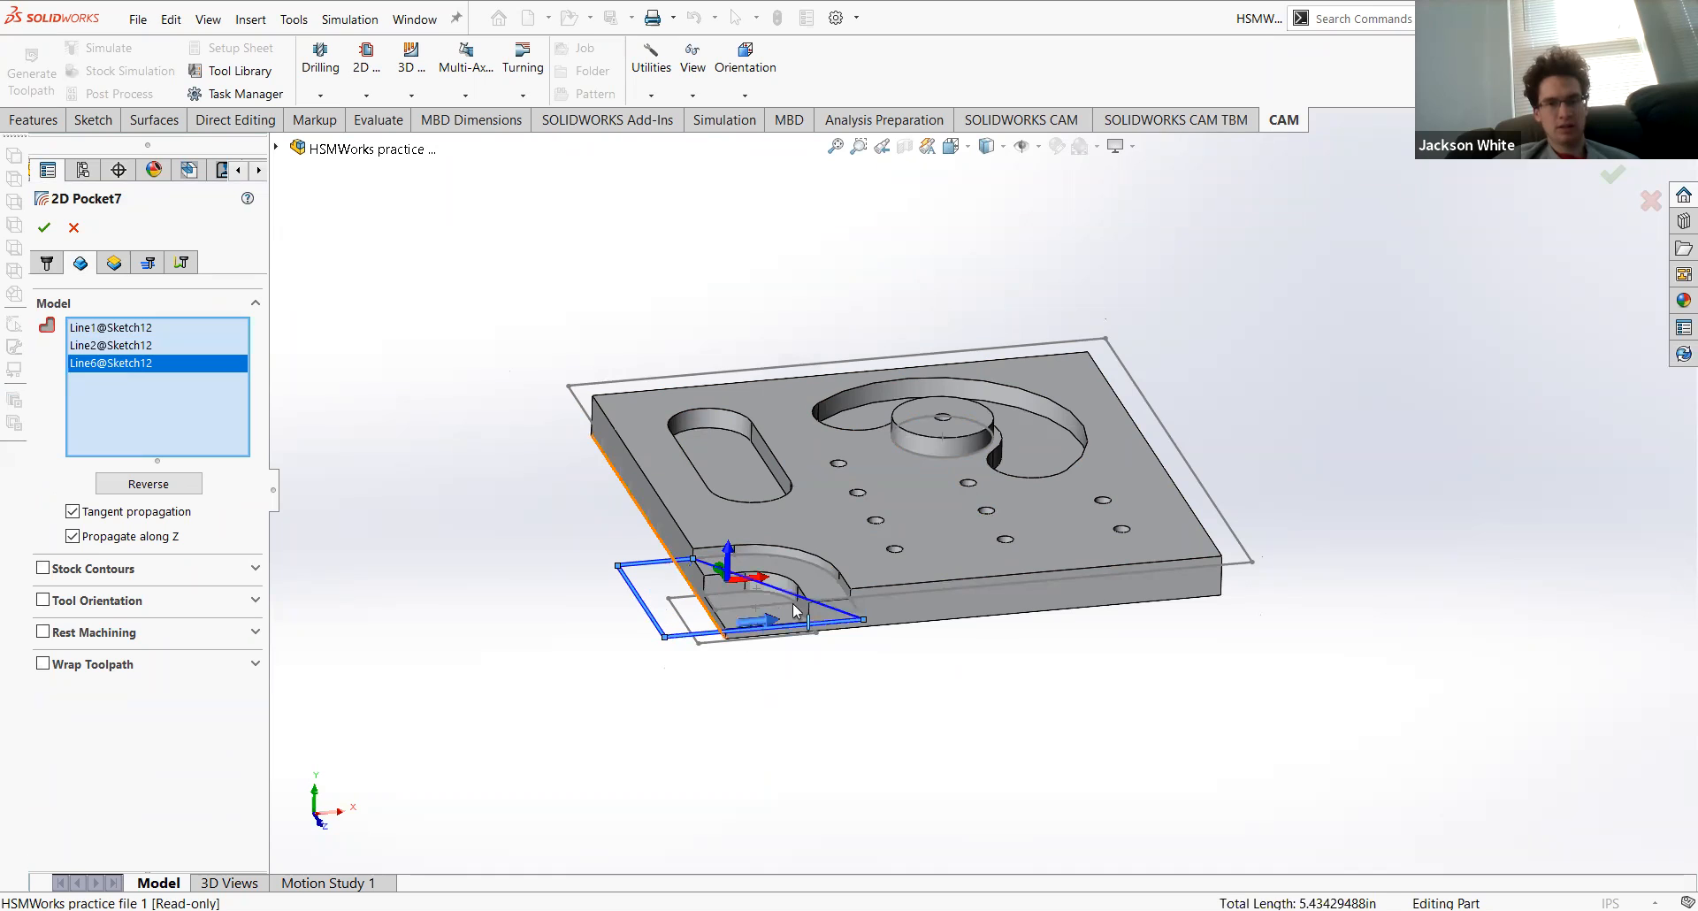
{"action": "middle_click_drag", "start_coordinate": [688, 641], "coordinate": [889, 615]}
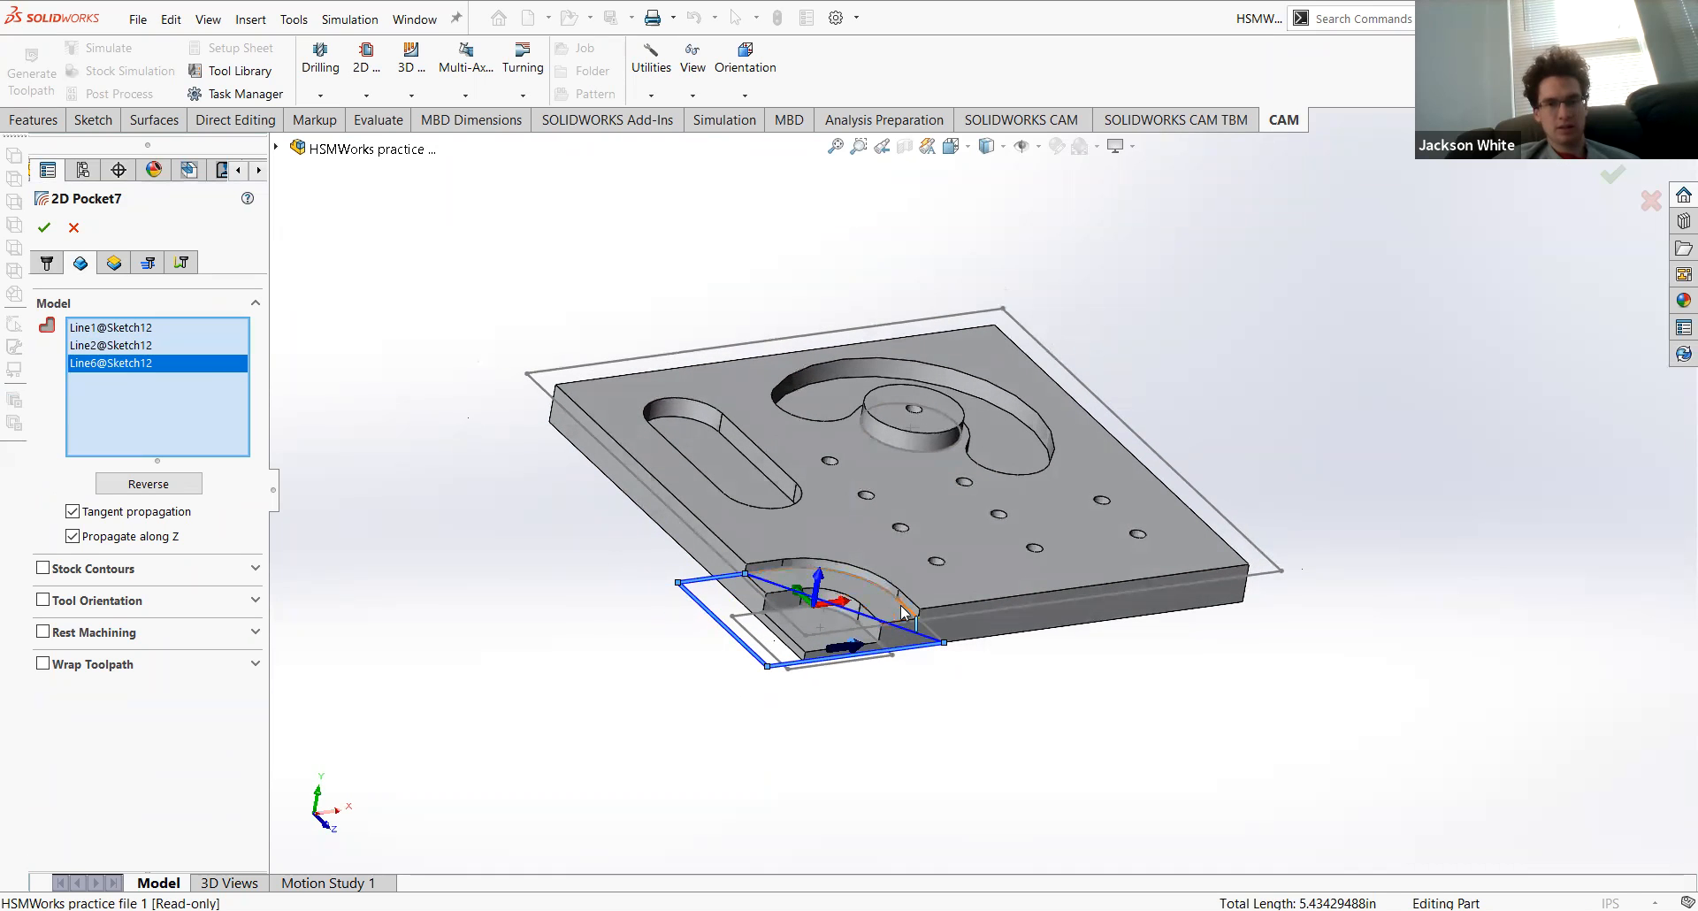
{"action": "left_click", "coordinate": [903, 610]}
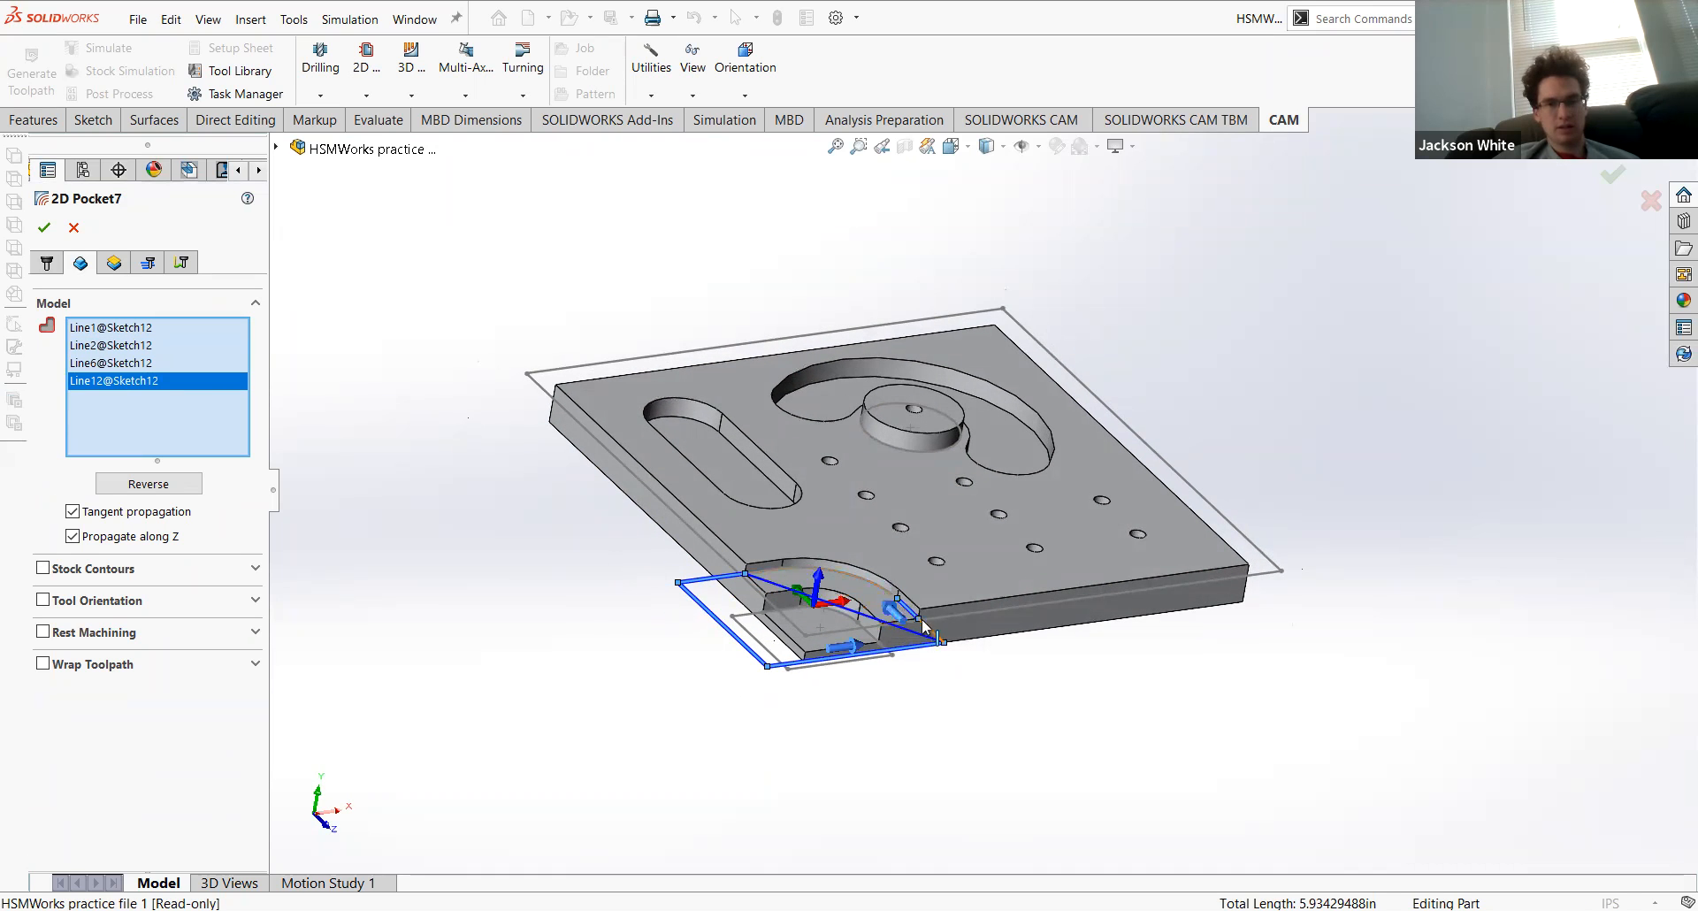
{"action": "left_click", "coordinate": [932, 628]}
{"action": "left_click", "coordinate": [873, 586]}
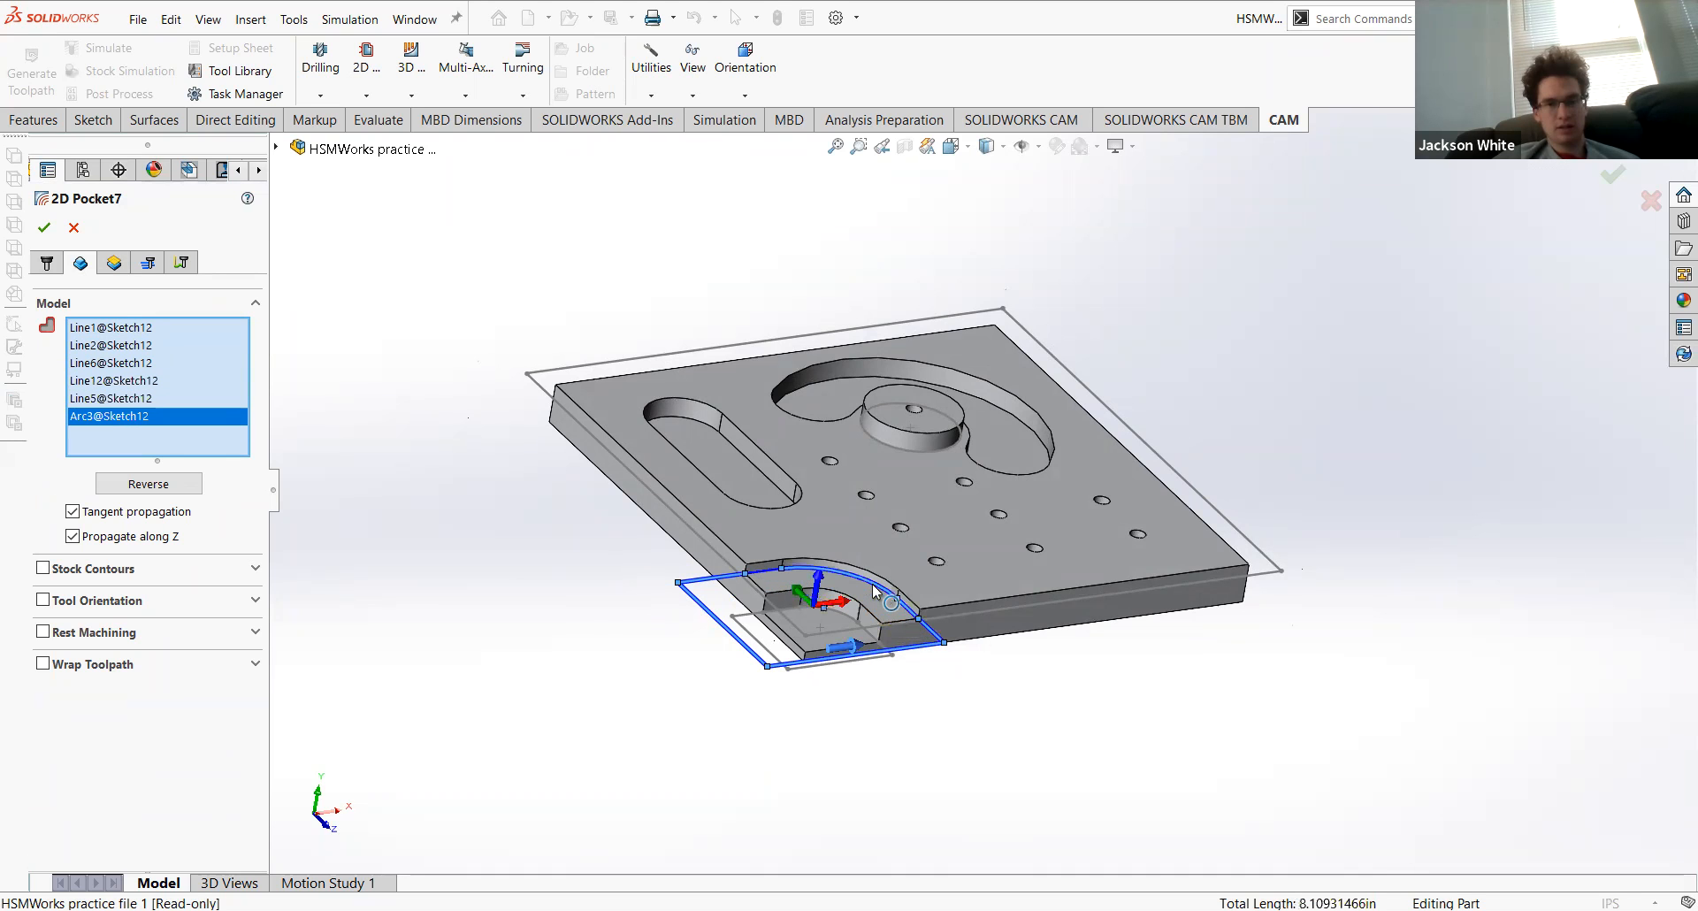
Step: Reference both the feed height and the bottom height of 2D Pocket7 from the stock top
{"action": "middle_click_drag", "start_coordinate": [531, 496], "coordinate": [482, 464]}
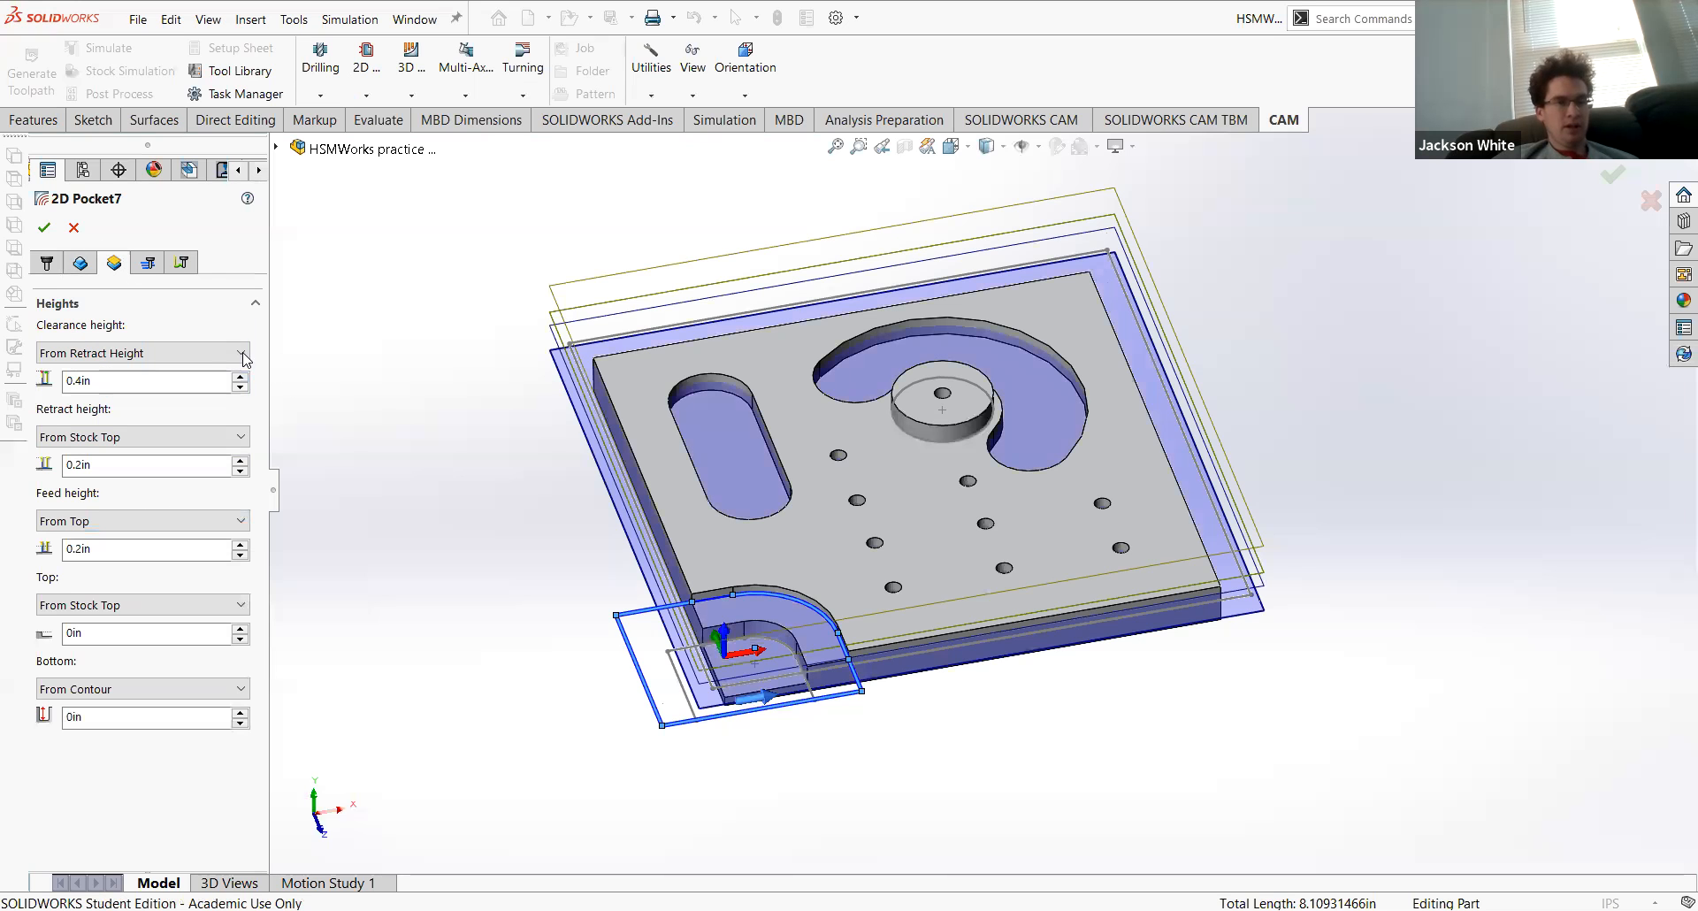
{"action": "middle_click_drag", "start_coordinate": [561, 474], "coordinate": [545, 412]}
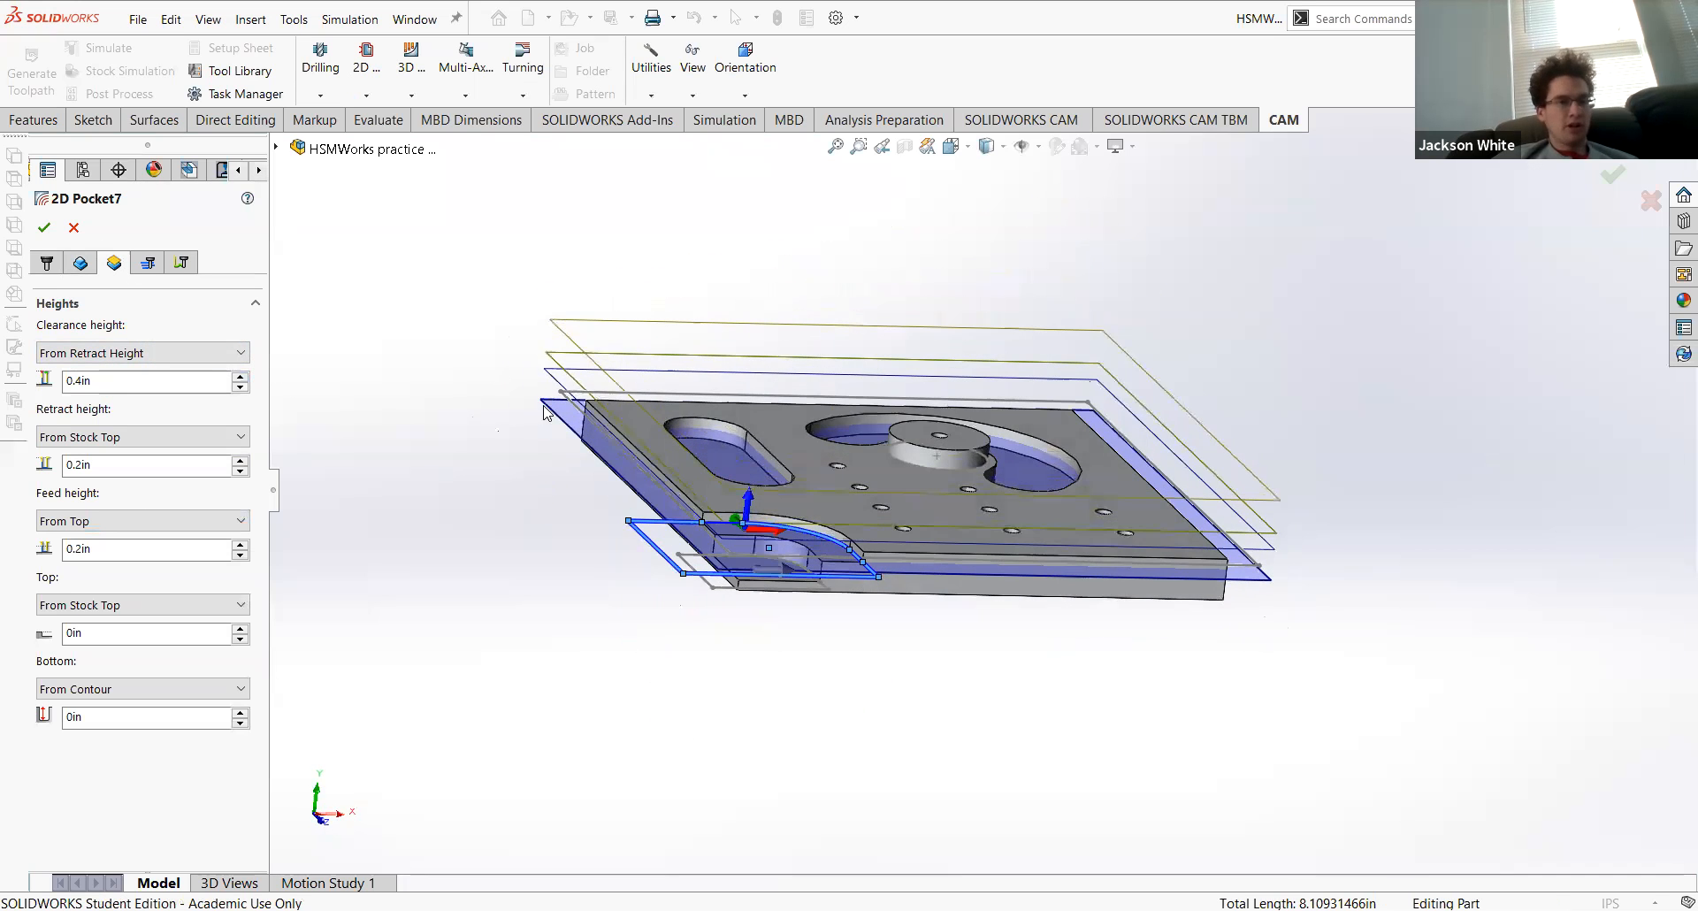
{"action": "left_click", "coordinate": [137, 520]}
{"action": "left_click", "coordinate": [122, 610]}
{"action": "left_click", "coordinate": [118, 694]}
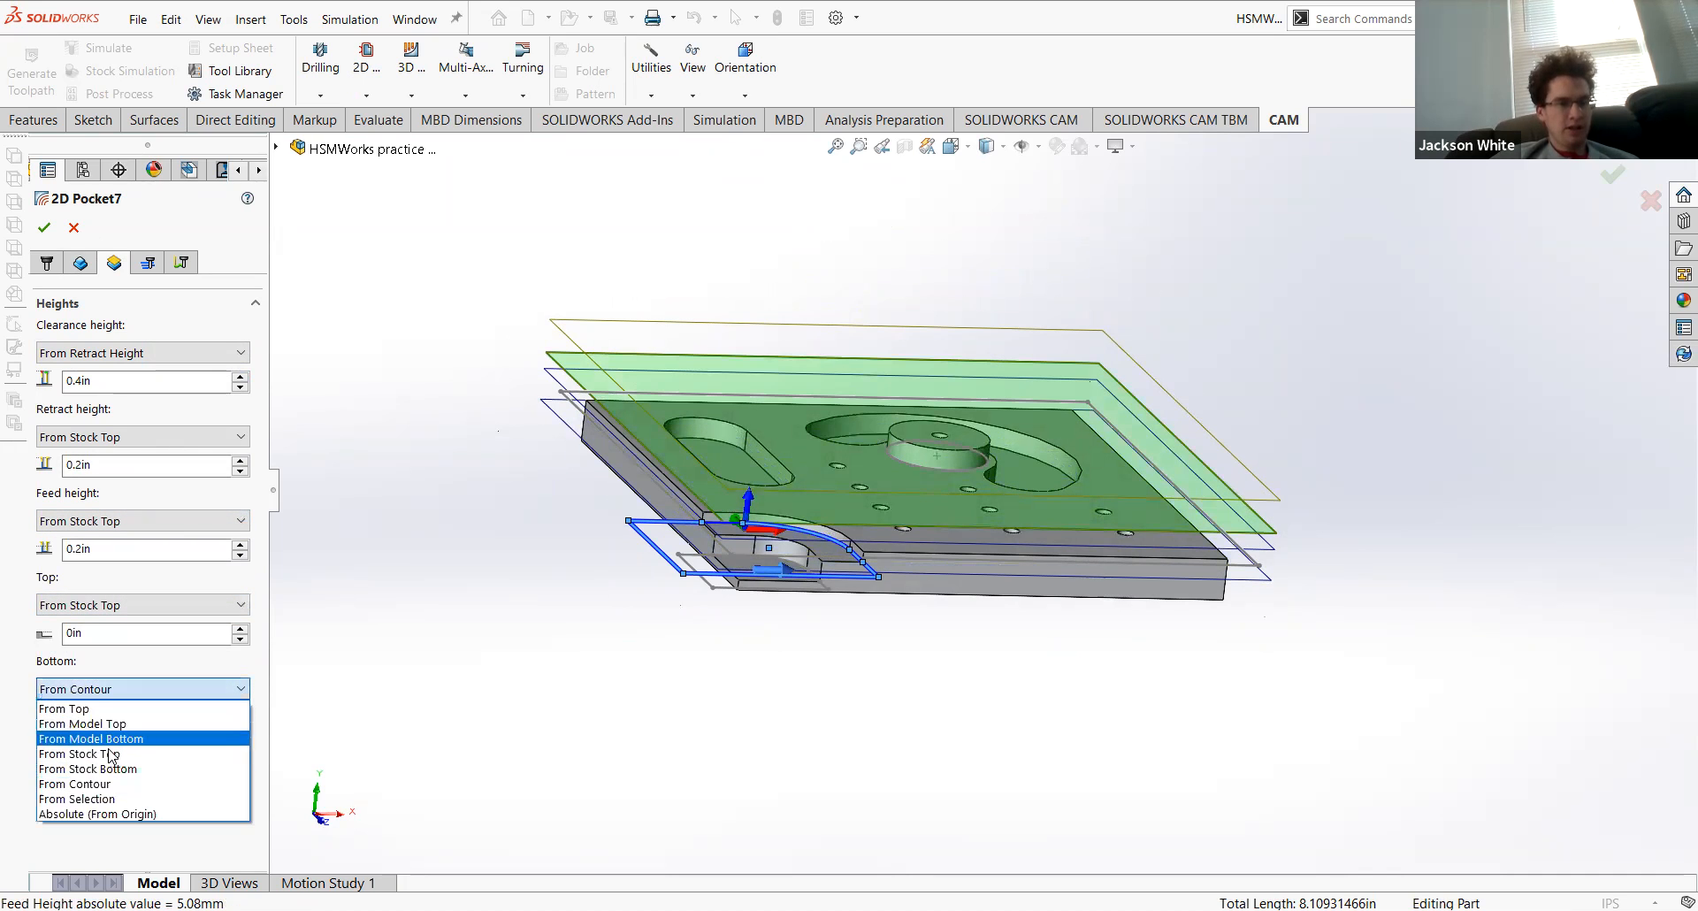
{"action": "left_click", "coordinate": [113, 759]}
{"action": "middle_click_drag", "start_coordinate": [604, 579], "coordinate": [795, 529]}
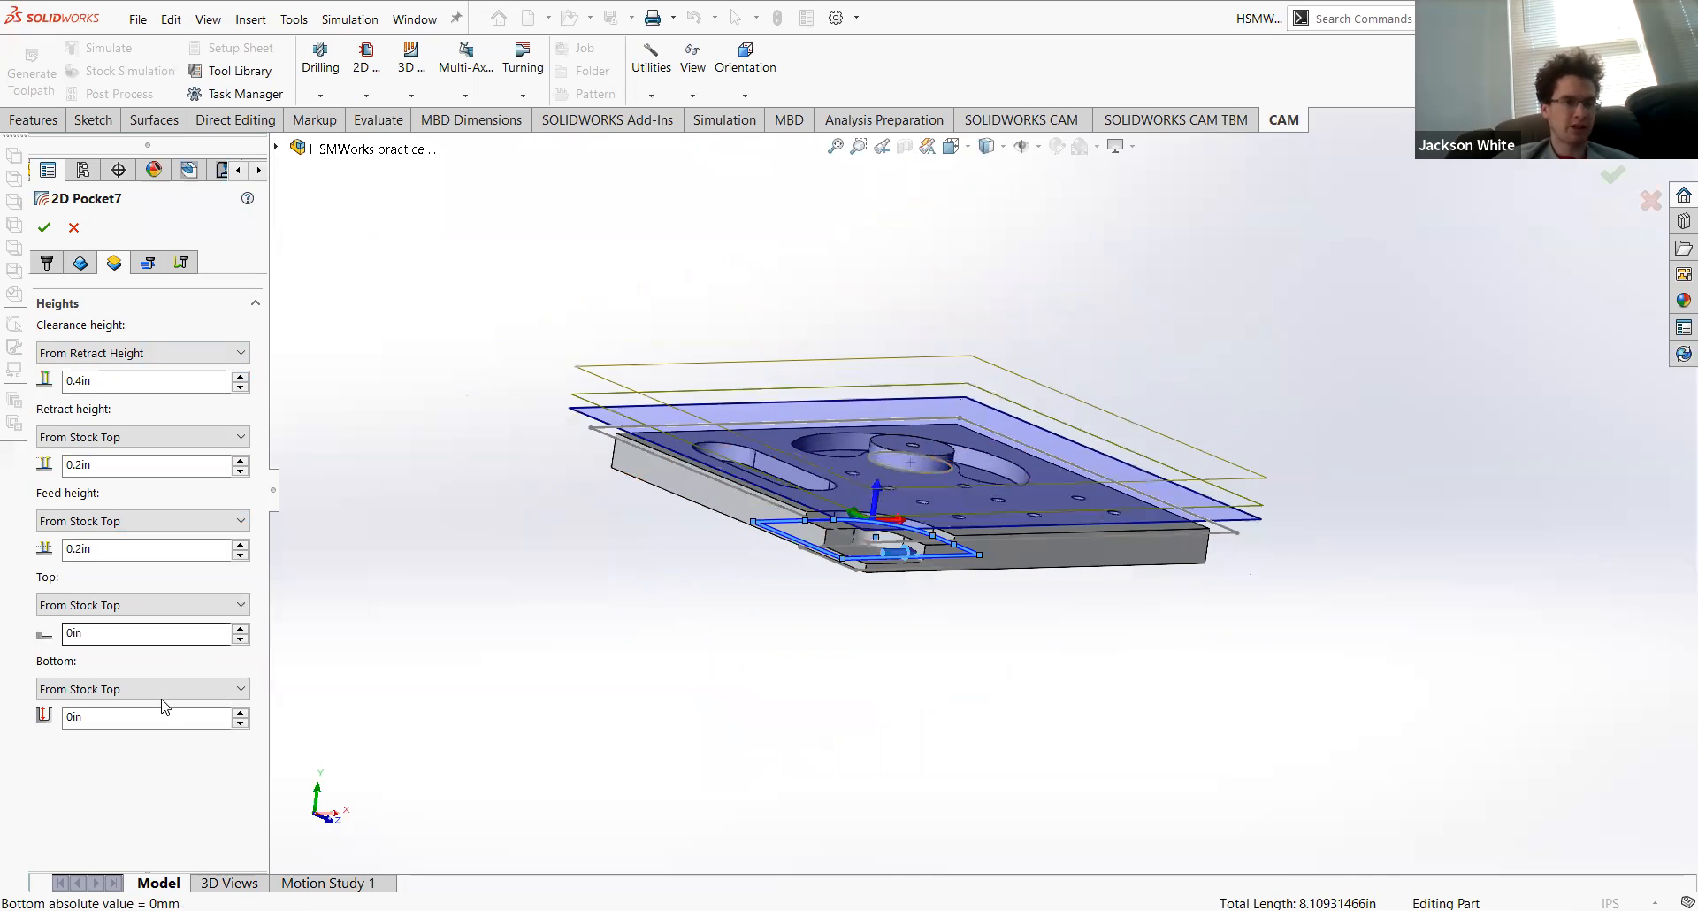
Step: Set the bottom height offset of 2D Pocket7 to -0.375 in from the stock top
{"action": "left_click", "coordinate": [108, 723]}
{"action": "type", "text": "-0."}
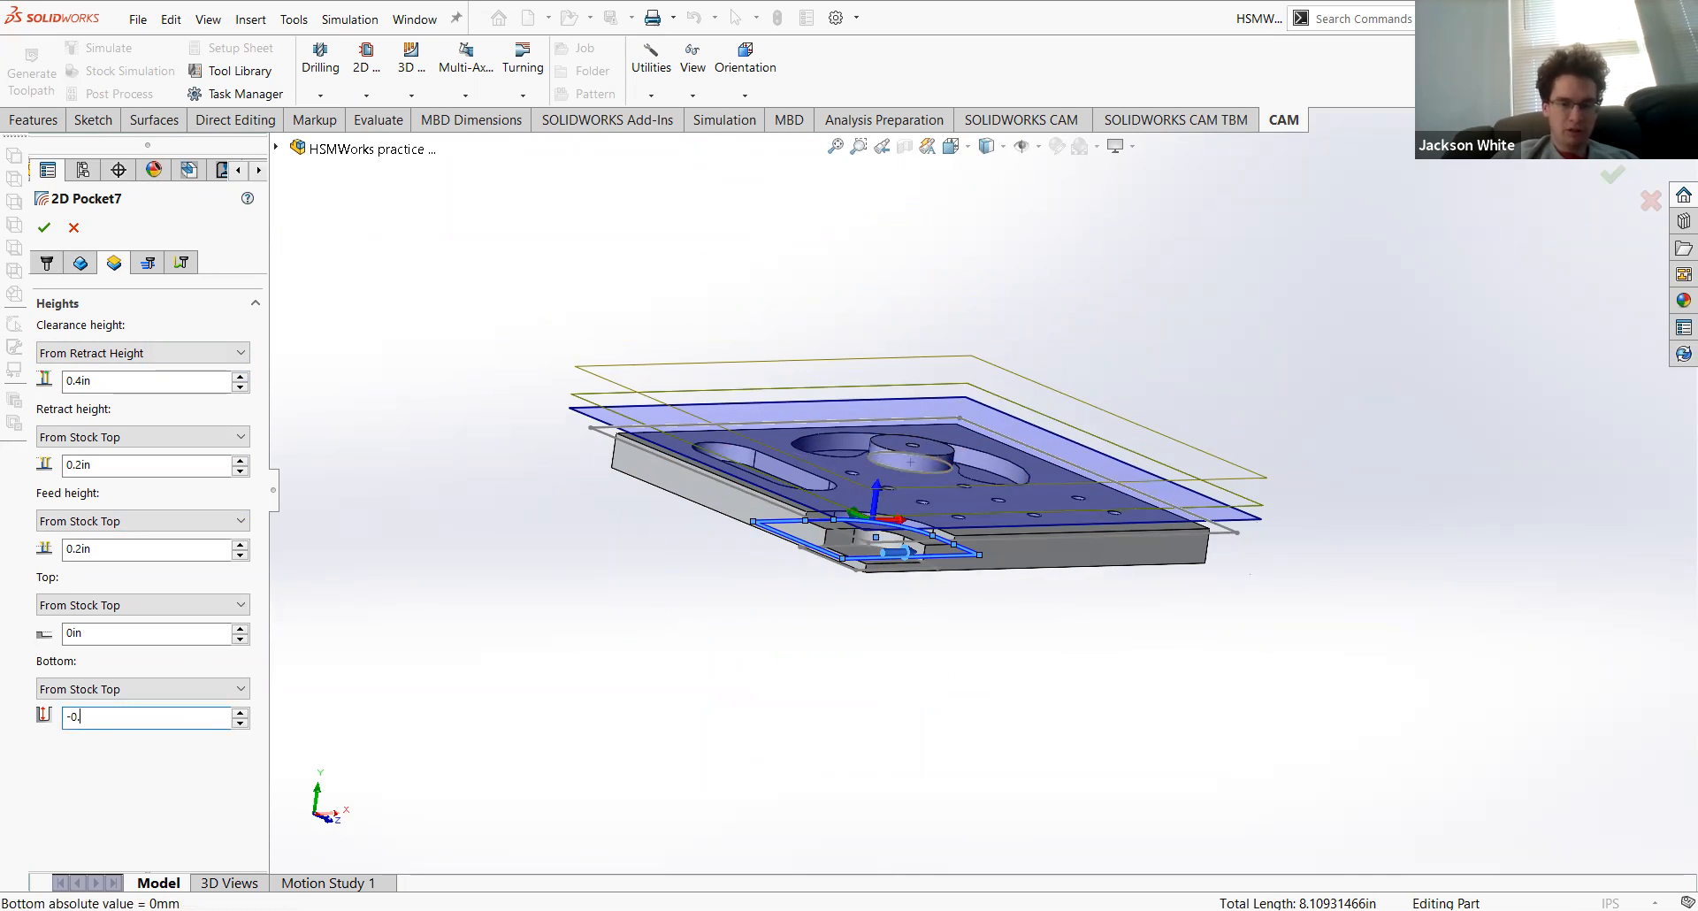
{"action": "type", "text": "375"}
{"action": "key", "text": "Return"}
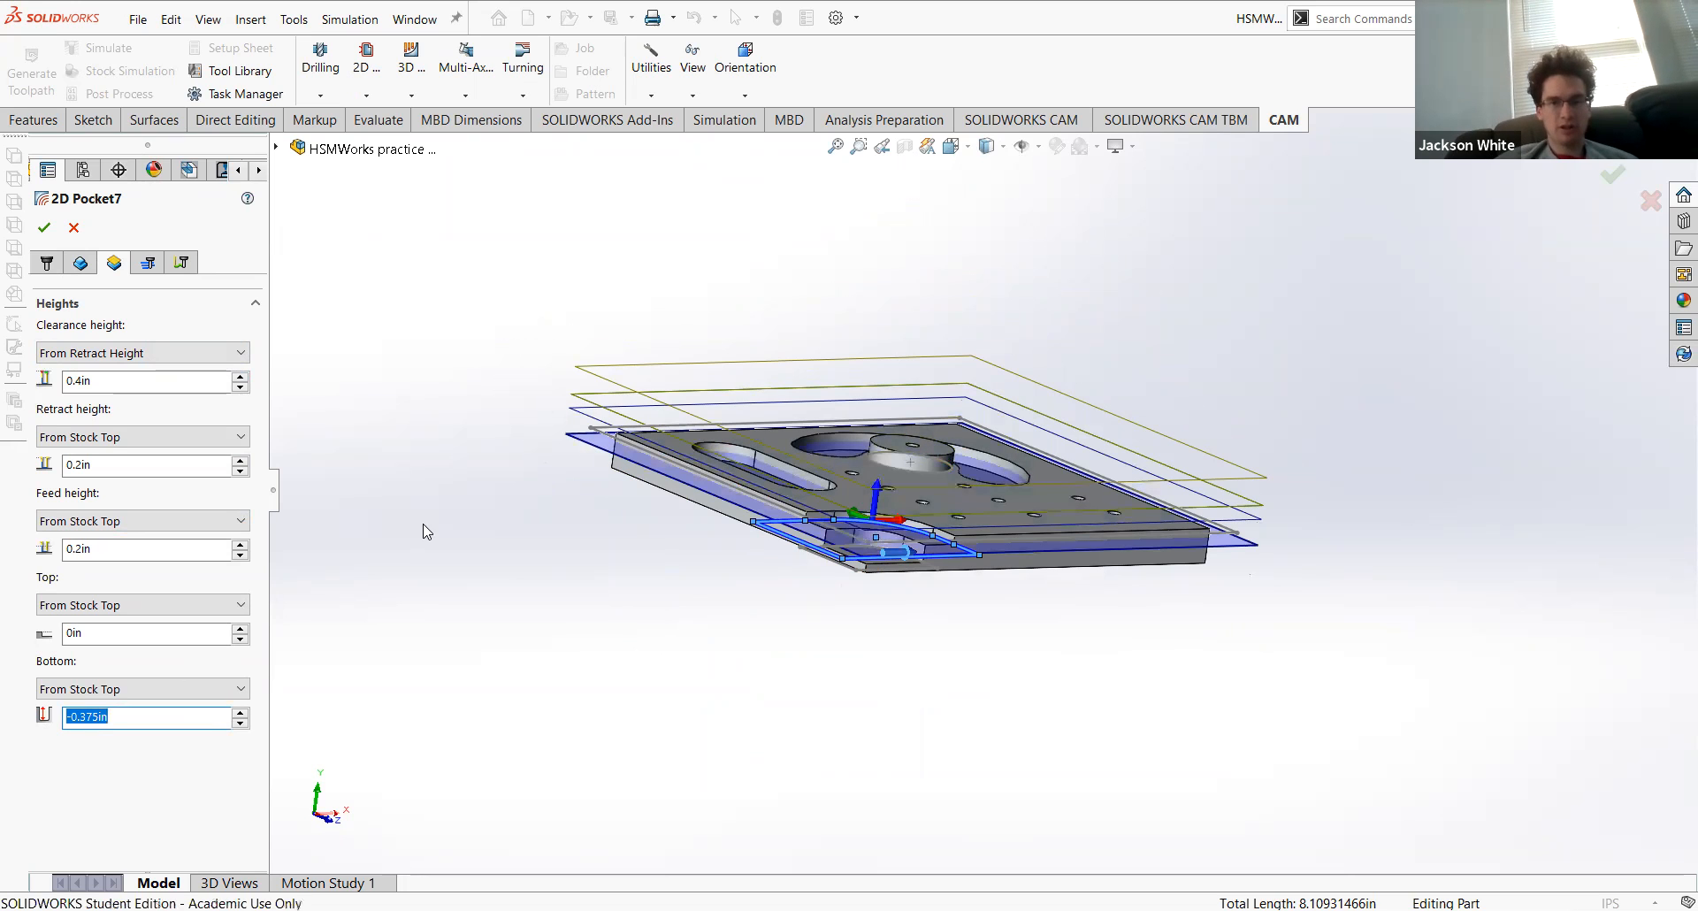
Step: Set the top height offset of 2D Pocket7 to -0.25 in from the stock top
{"action": "mouse_move", "coordinate": [525, 545]}
{"action": "middle_mouse_down"}
{"action": "mouse_move", "coordinate": [576, 527]}
{"action": "mouse_move", "coordinate": [575, 455]}
{"action": "mouse_move", "coordinate": [529, 557]}
{"action": "middle_mouse_up"}
{"action": "left_click", "coordinate": [63, 633]}
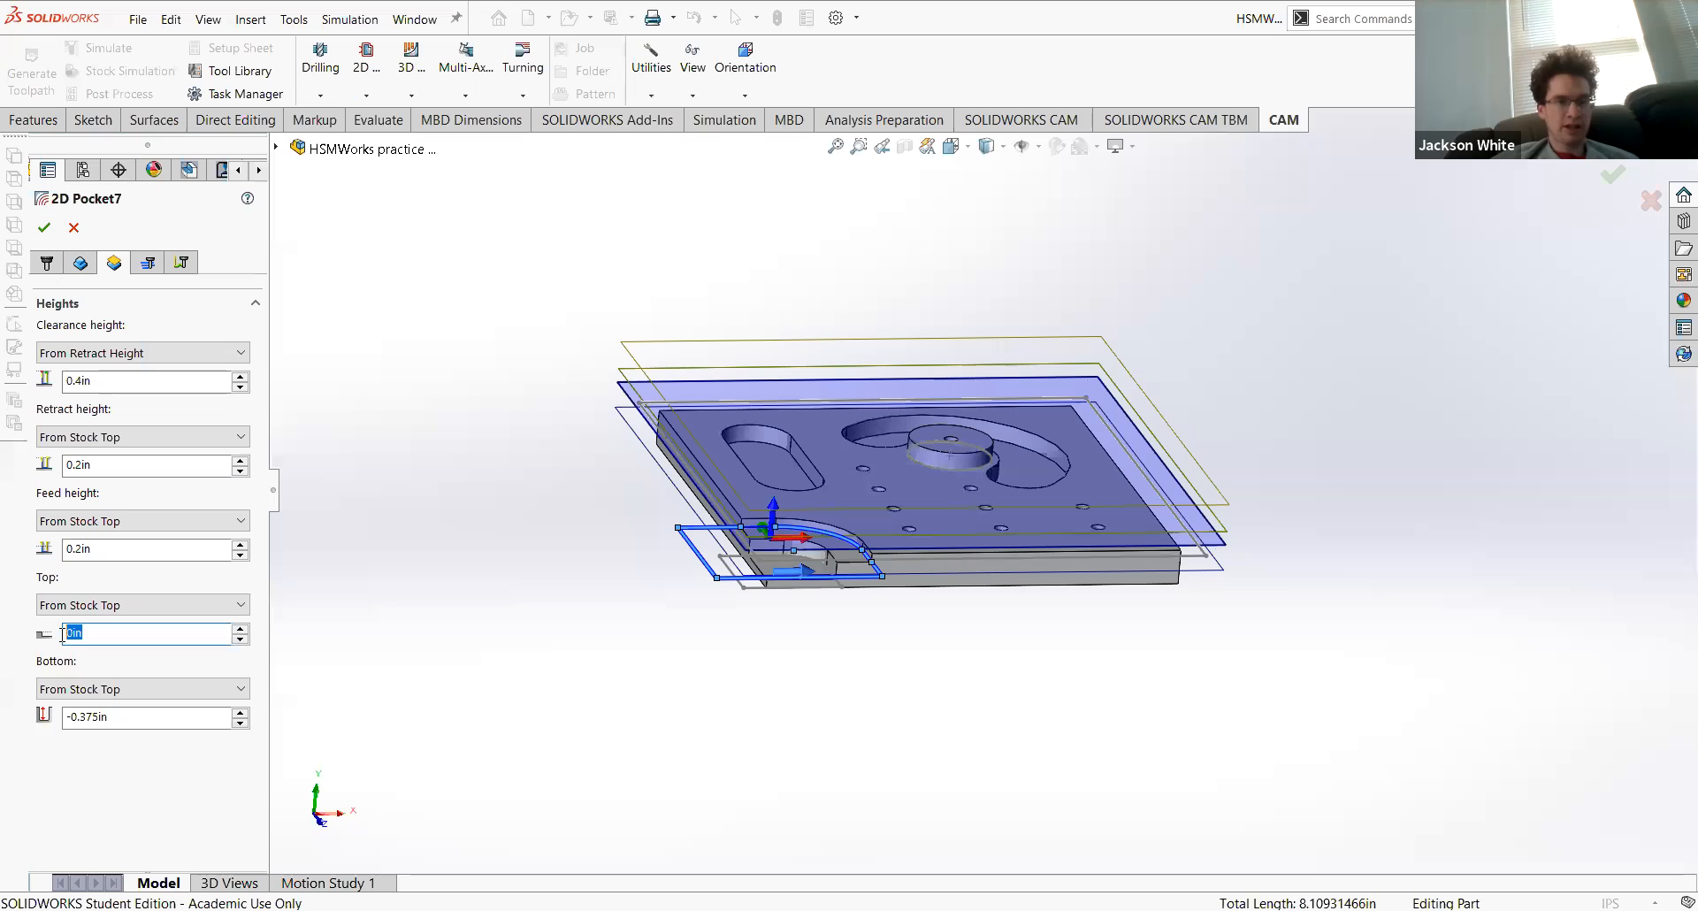
{"action": "type", "text": "-0.25"}
{"action": "key", "text": "Return"}
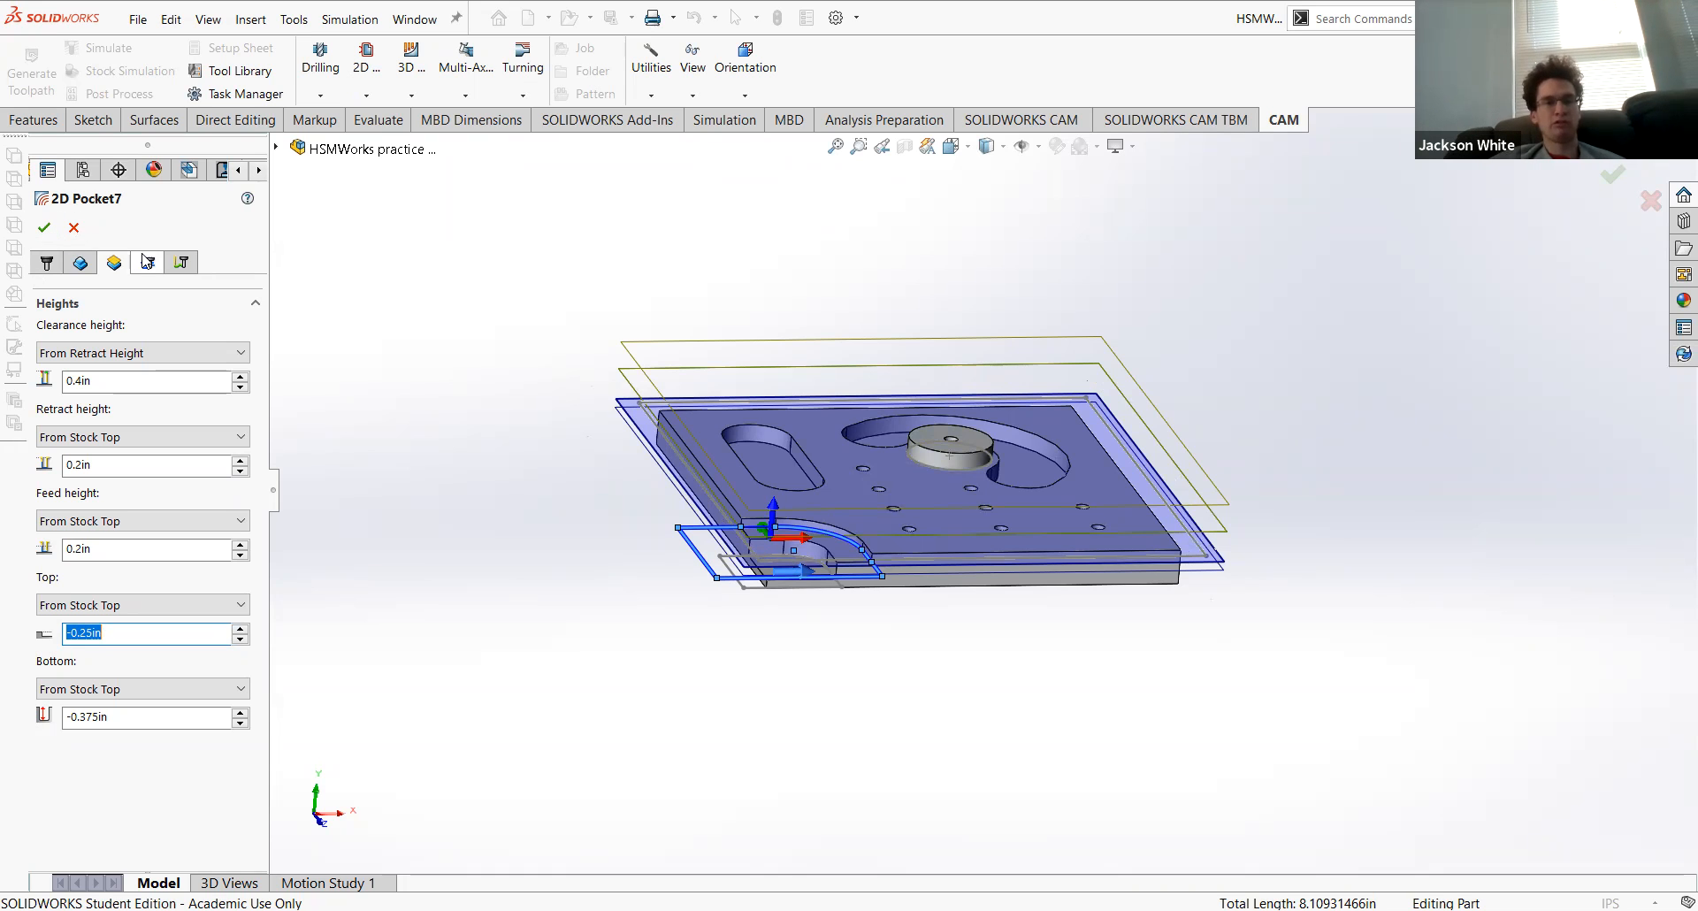
Step: Disable Stock to Leave, Lead-in, Lead-out and Keep tool down for 2D Pocket7 and generate its toolpath
{"action": "middle_click_drag", "start_coordinate": [485, 278], "coordinate": [515, 340]}
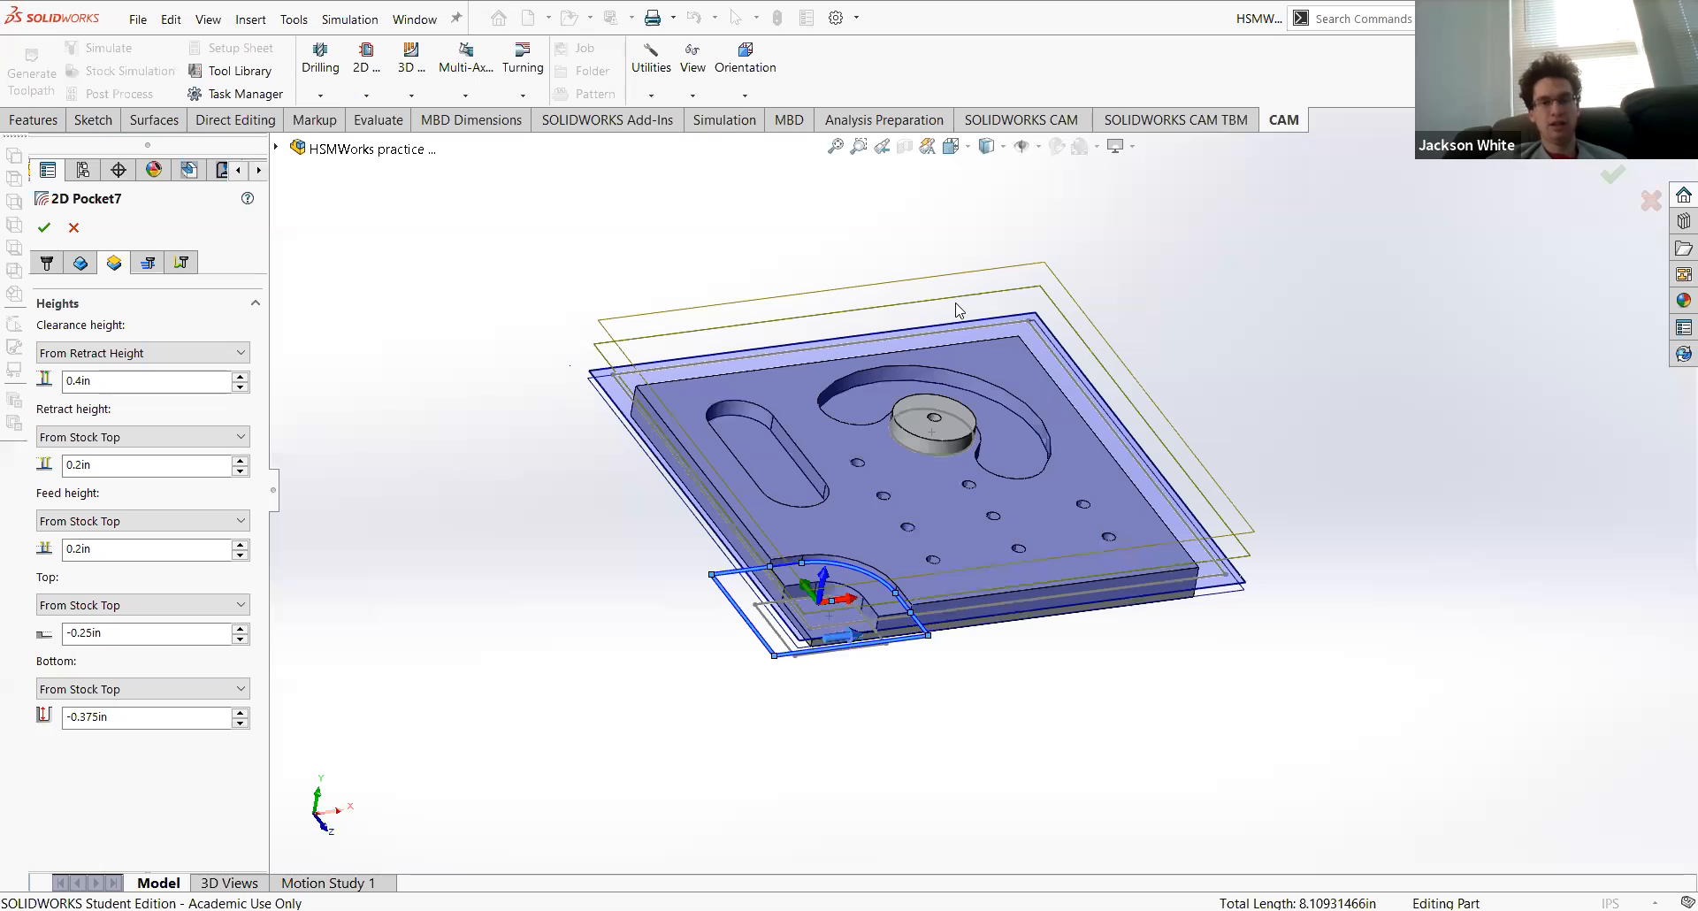
{"action": "middle_click_drag", "start_coordinate": [721, 410], "coordinate": [714, 385]}
{"action": "left_click", "coordinate": [148, 263]}
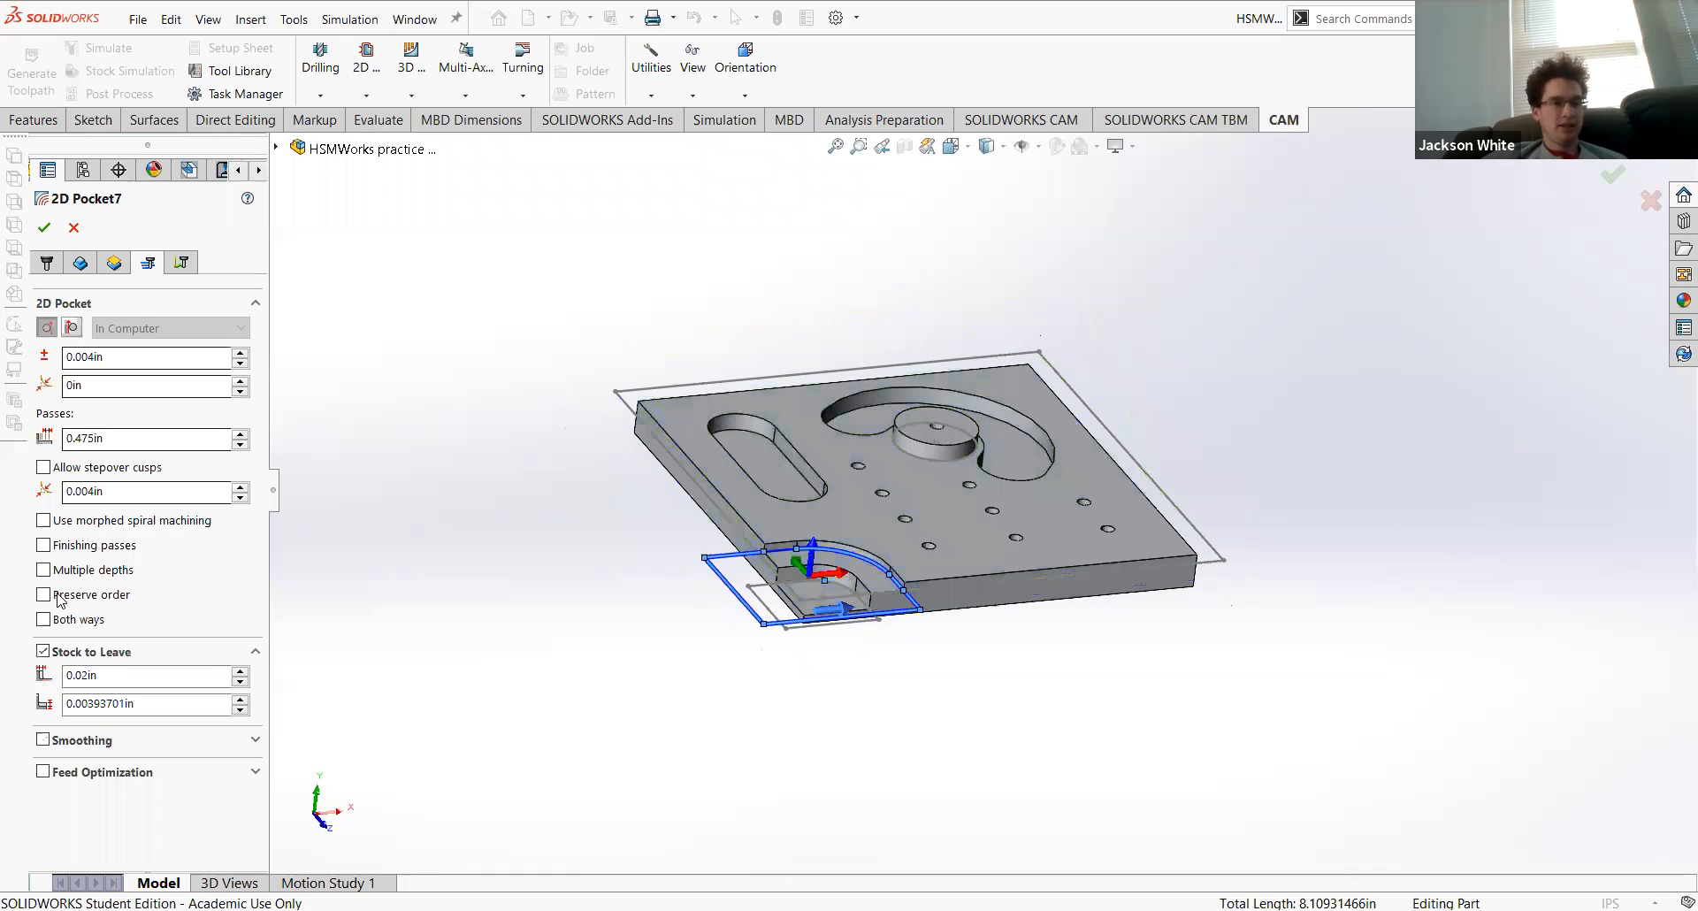
{"action": "left_click", "coordinate": [45, 650]}
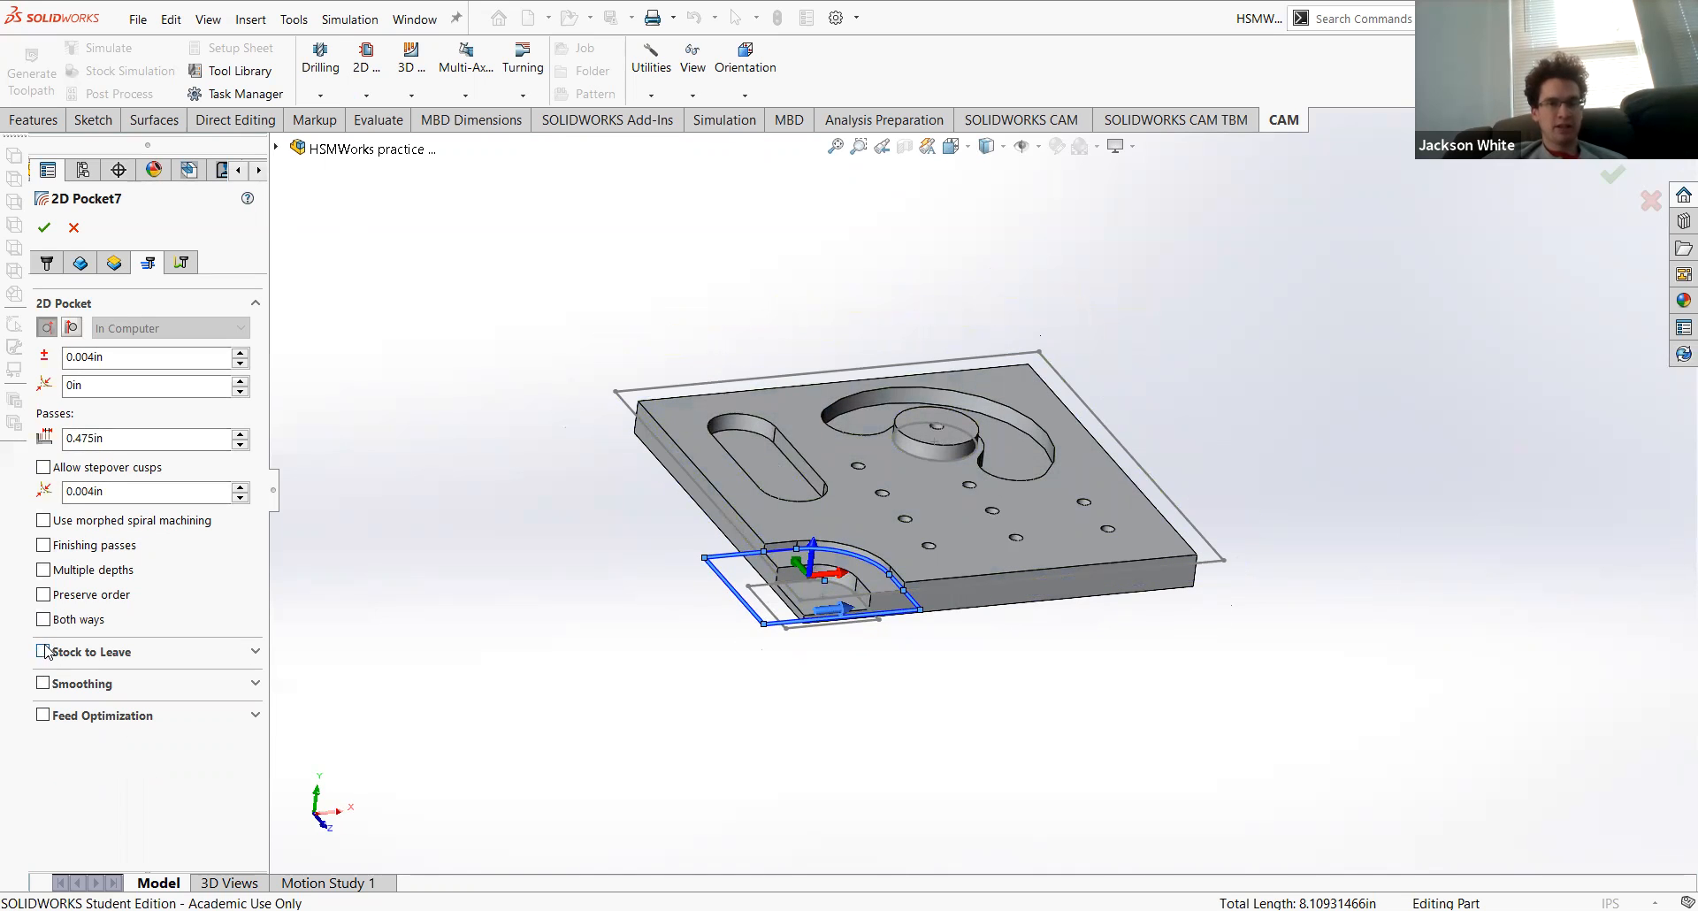
{"action": "left_click", "coordinate": [183, 267]}
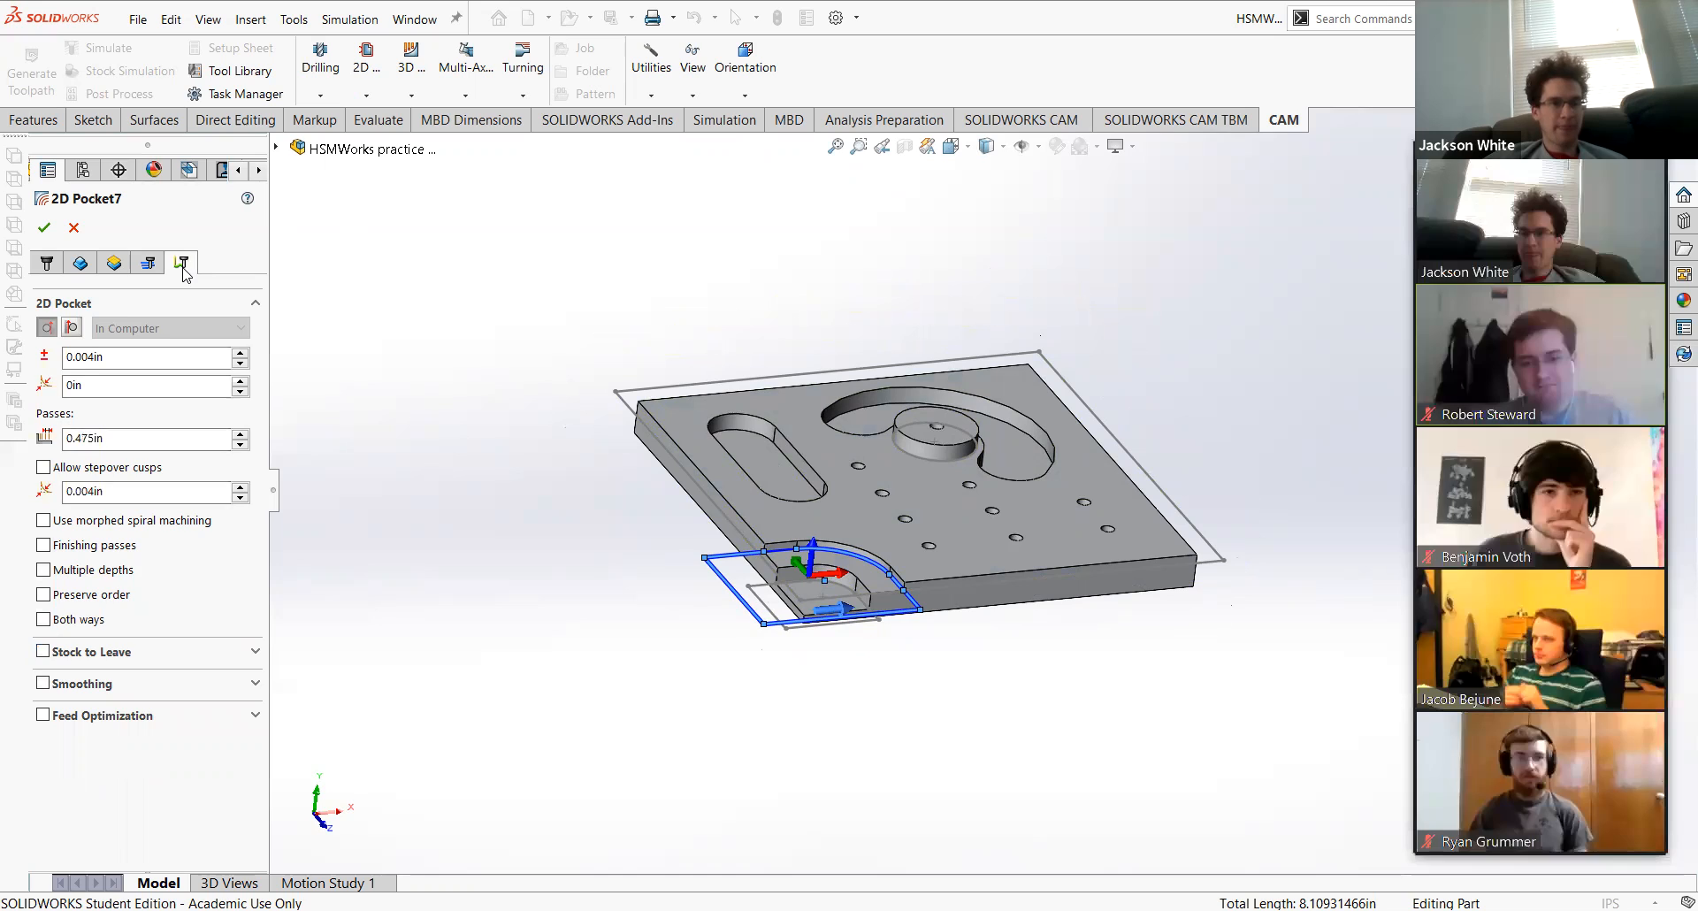
{"action": "left_click", "coordinate": [44, 521]}
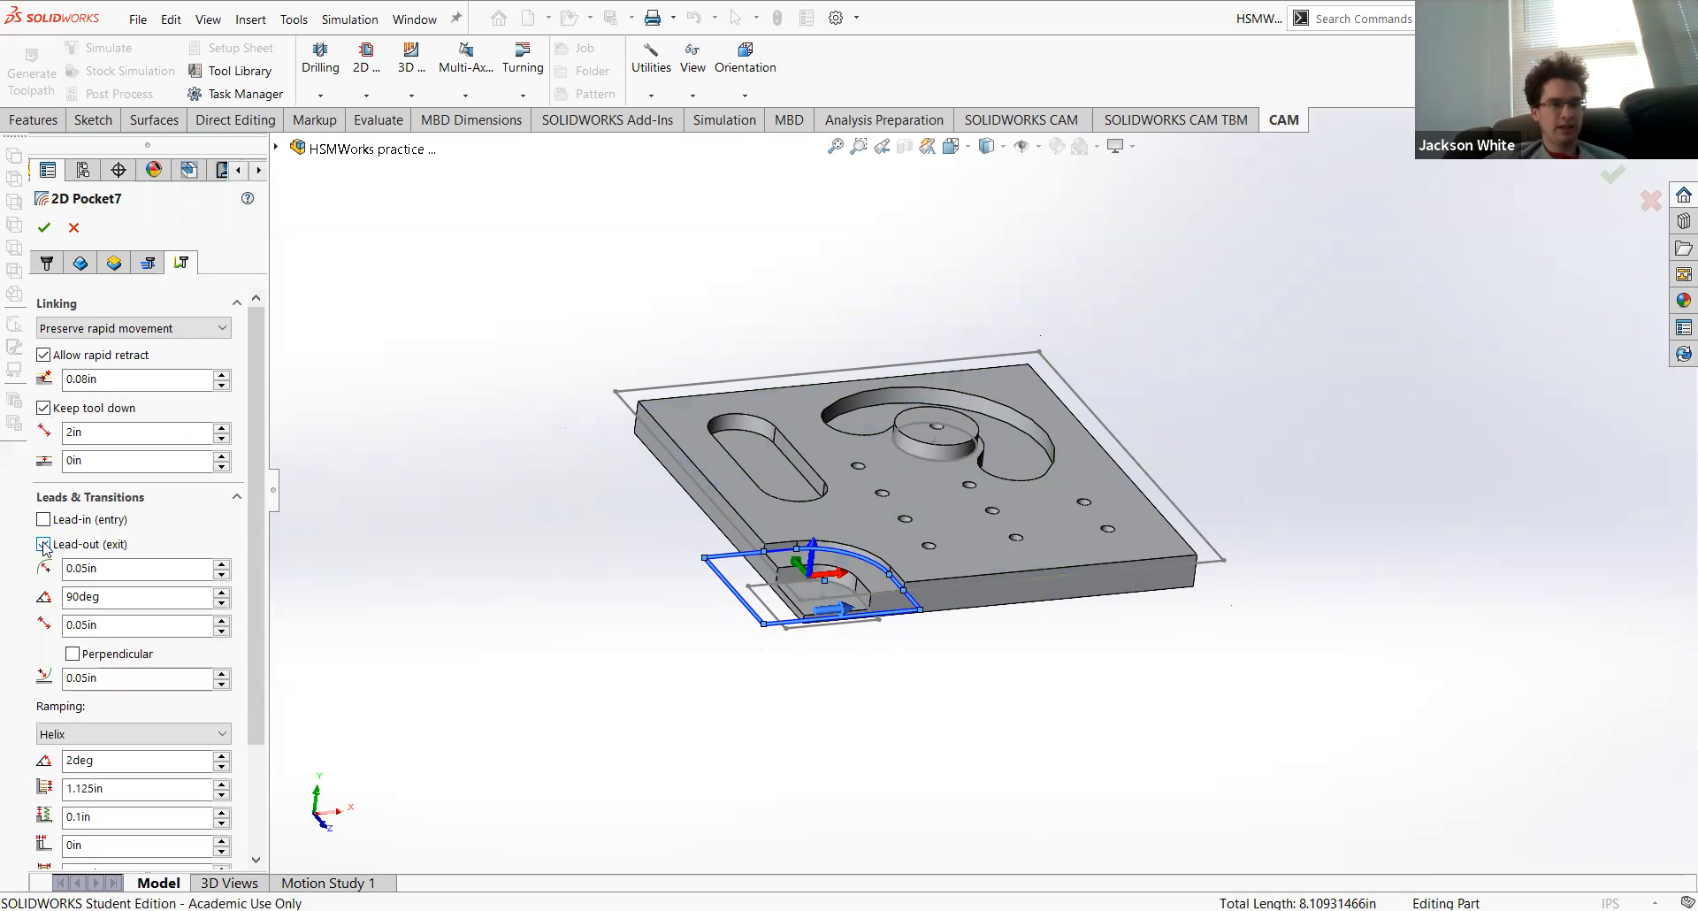
{"action": "left_click", "coordinate": [43, 544]}
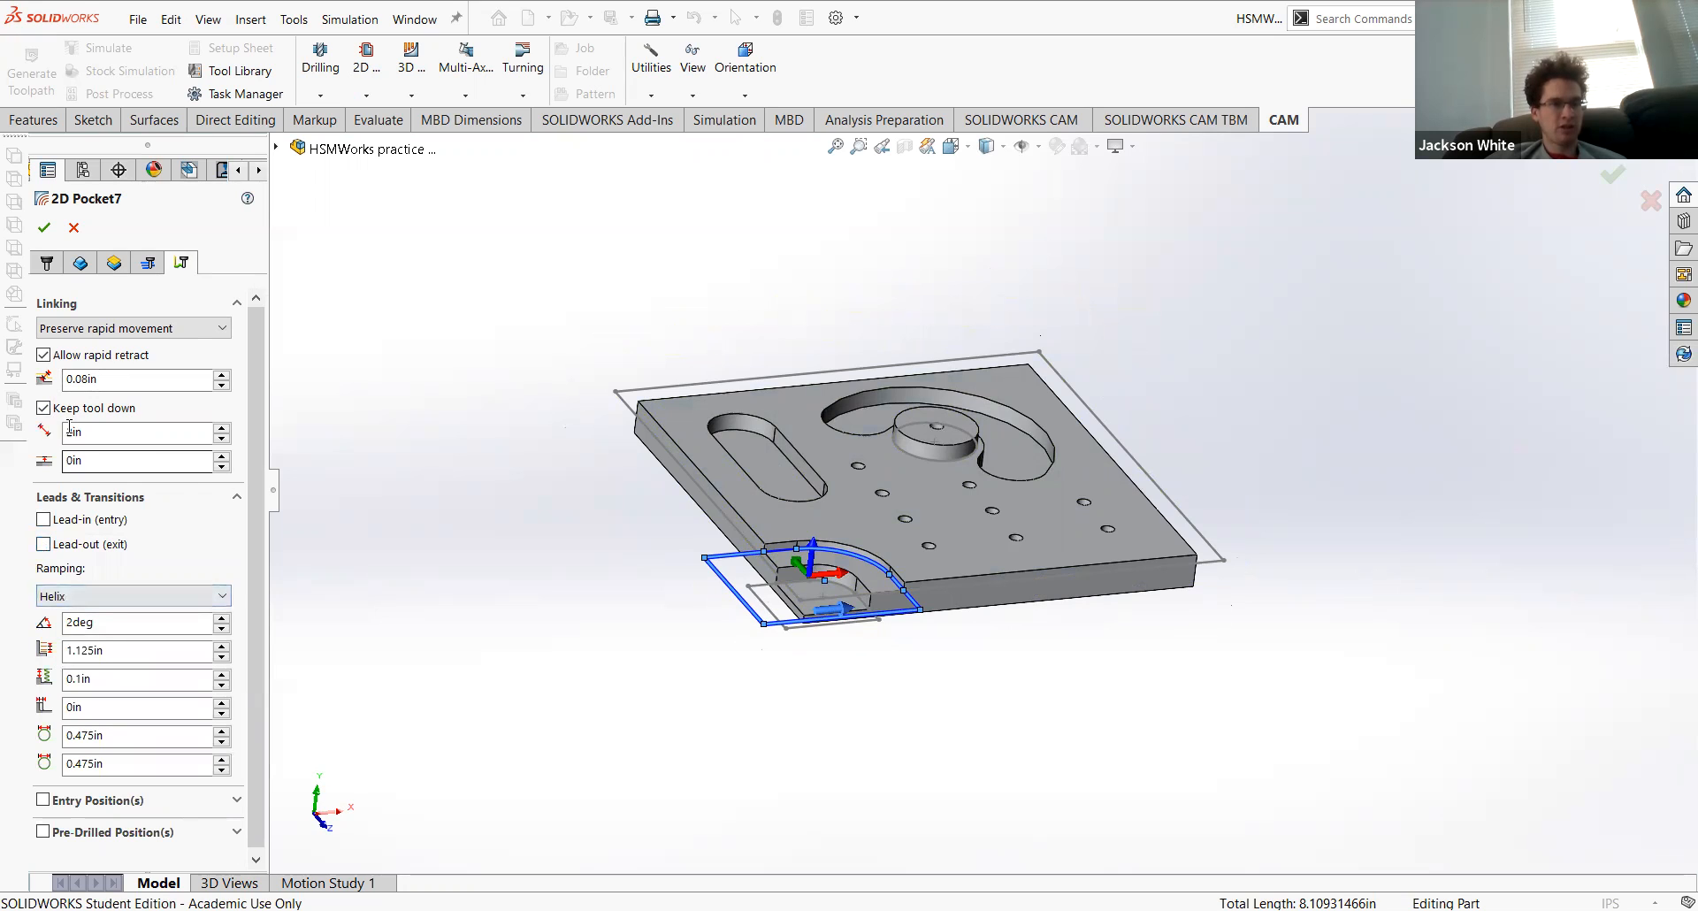
{"action": "left_click", "coordinate": [221, 411]}
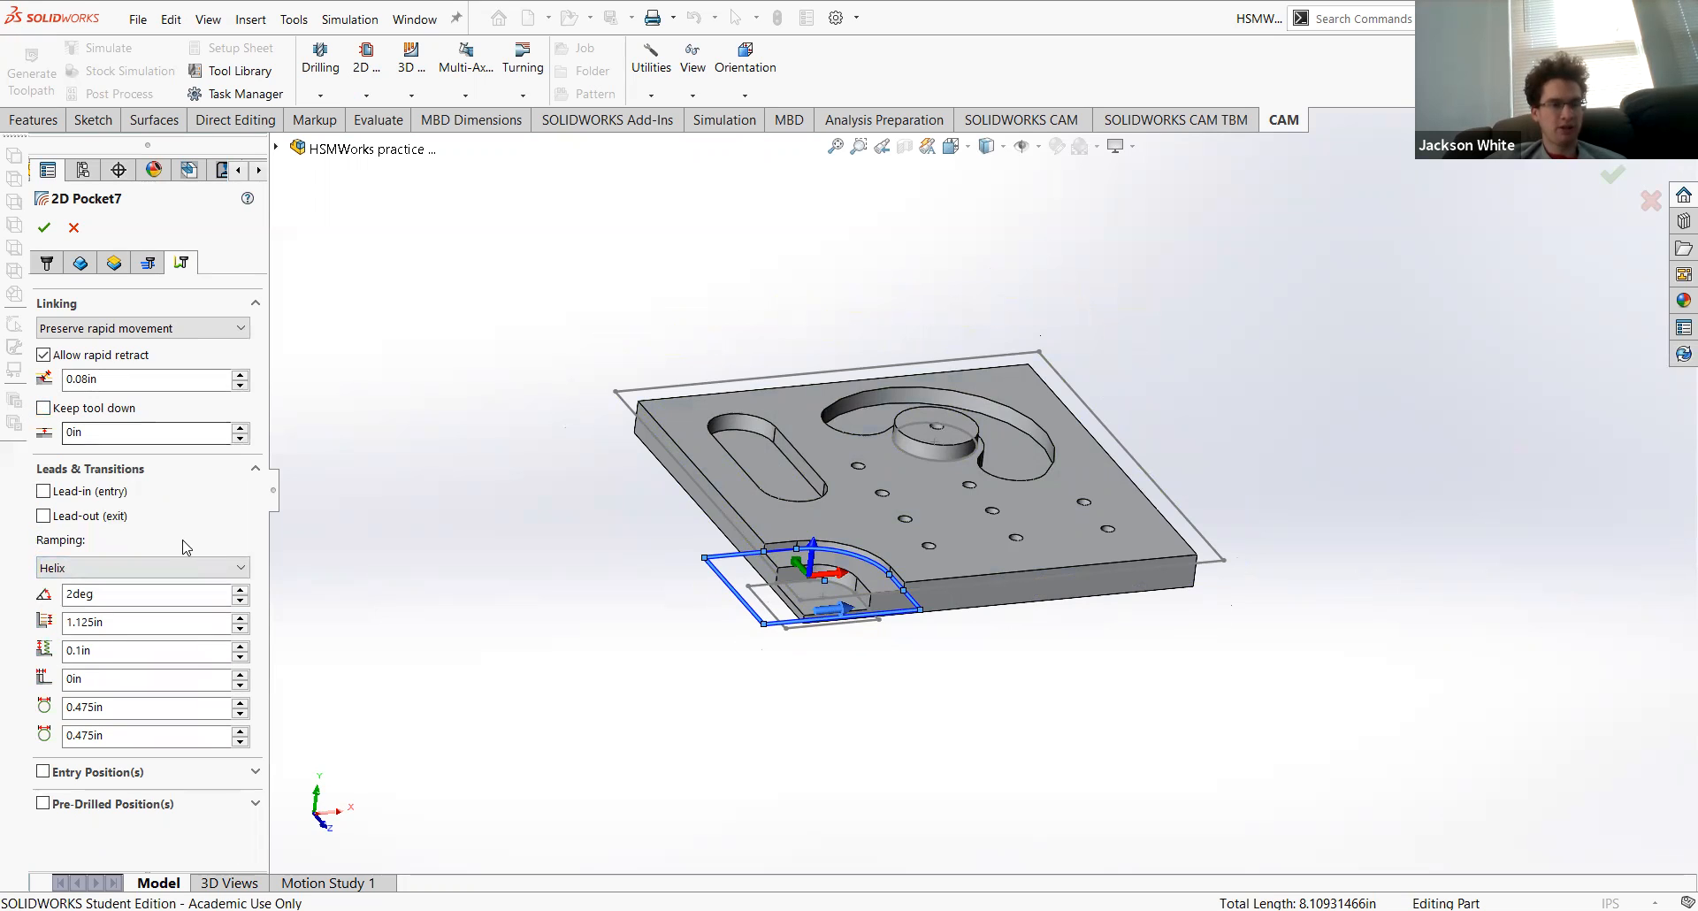
{"action": "left_click", "coordinate": [45, 228]}
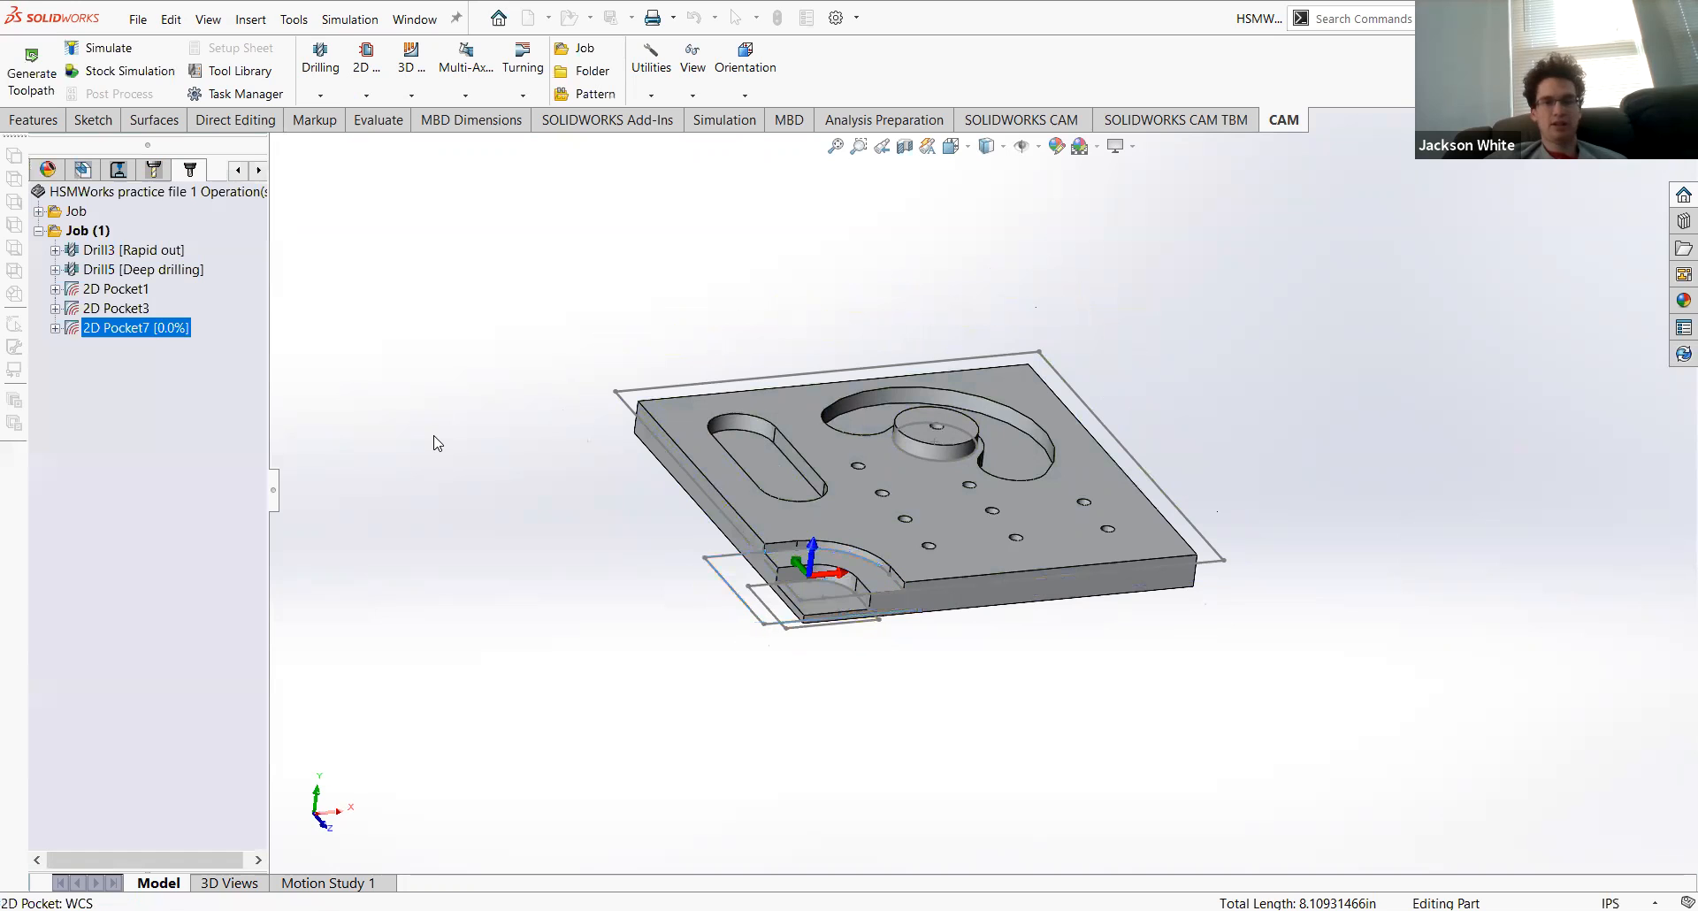
Step: Start another 2D Pocket operation and select the closed inner corner-pocket contour from Sketch13 as its machining geometry
{"action": "mouse_move", "coordinate": [579, 521]}
{"action": "middle_mouse_down"}
{"action": "mouse_move", "coordinate": [601, 520]}
{"action": "mouse_move", "coordinate": [569, 520]}
{"action": "middle_mouse_up"}
{"action": "middle_click_drag", "start_coordinate": [791, 606], "coordinate": [463, 534]}
{"action": "right_click", "coordinate": [128, 372]}
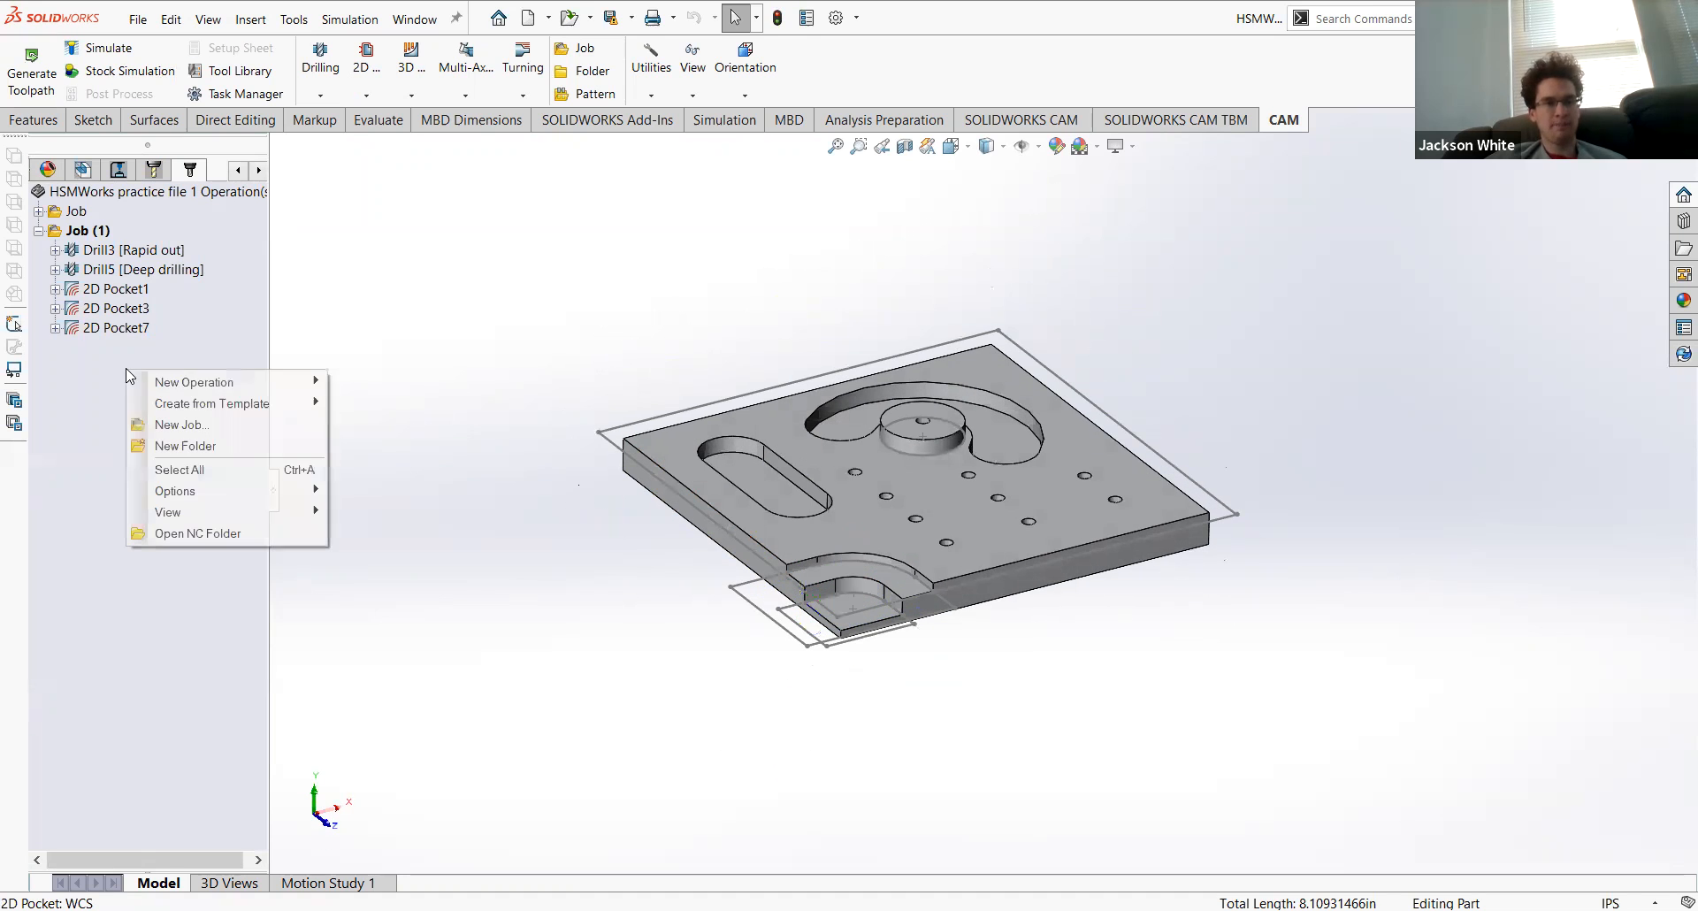
{"action": "mouse_move", "coordinate": [181, 381]}
{"action": "mouse_move", "coordinate": [436, 408]}
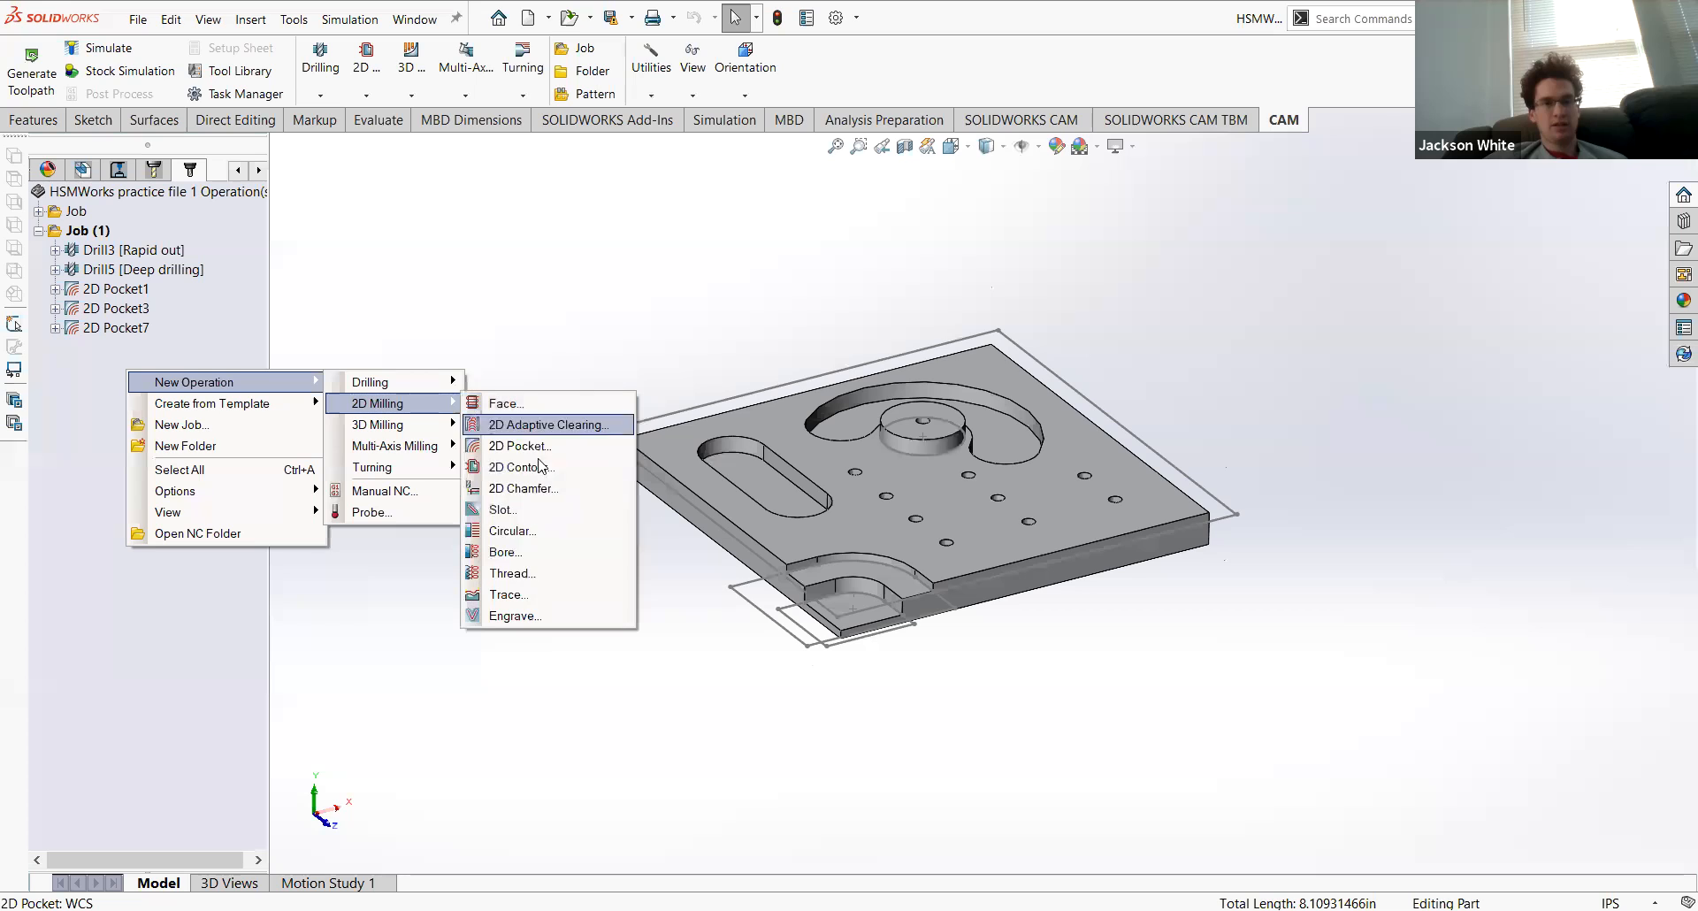
{"action": "left_click", "coordinate": [566, 446]}
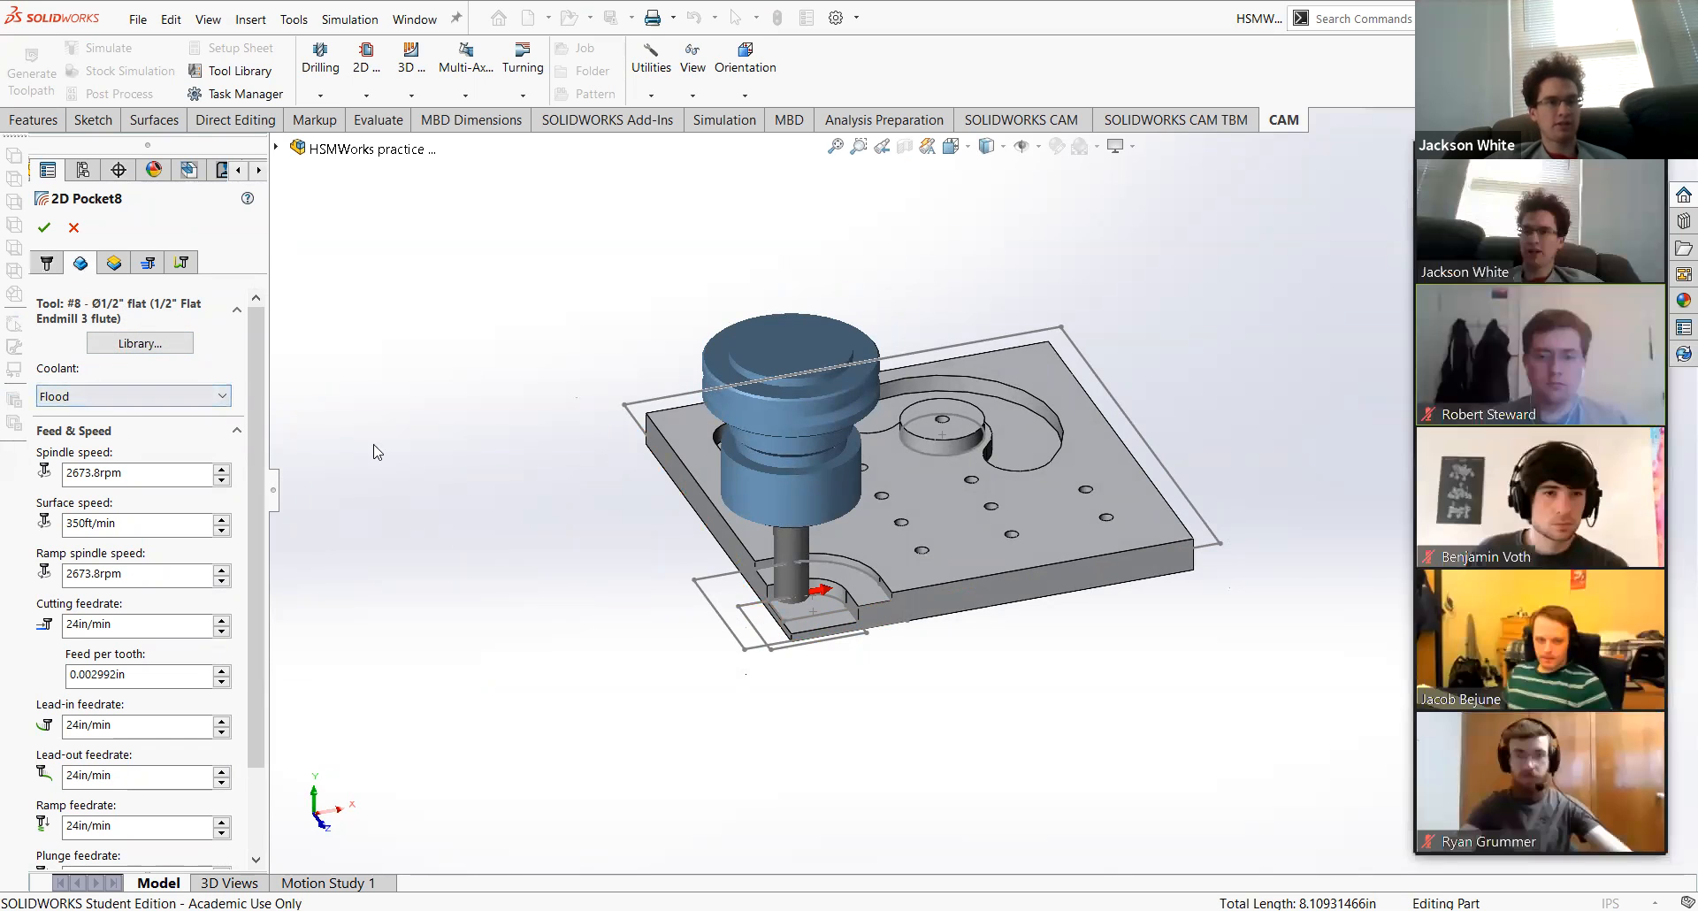
{"action": "left_click", "coordinate": [755, 606]}
{"action": "left_click", "coordinate": [777, 599]}
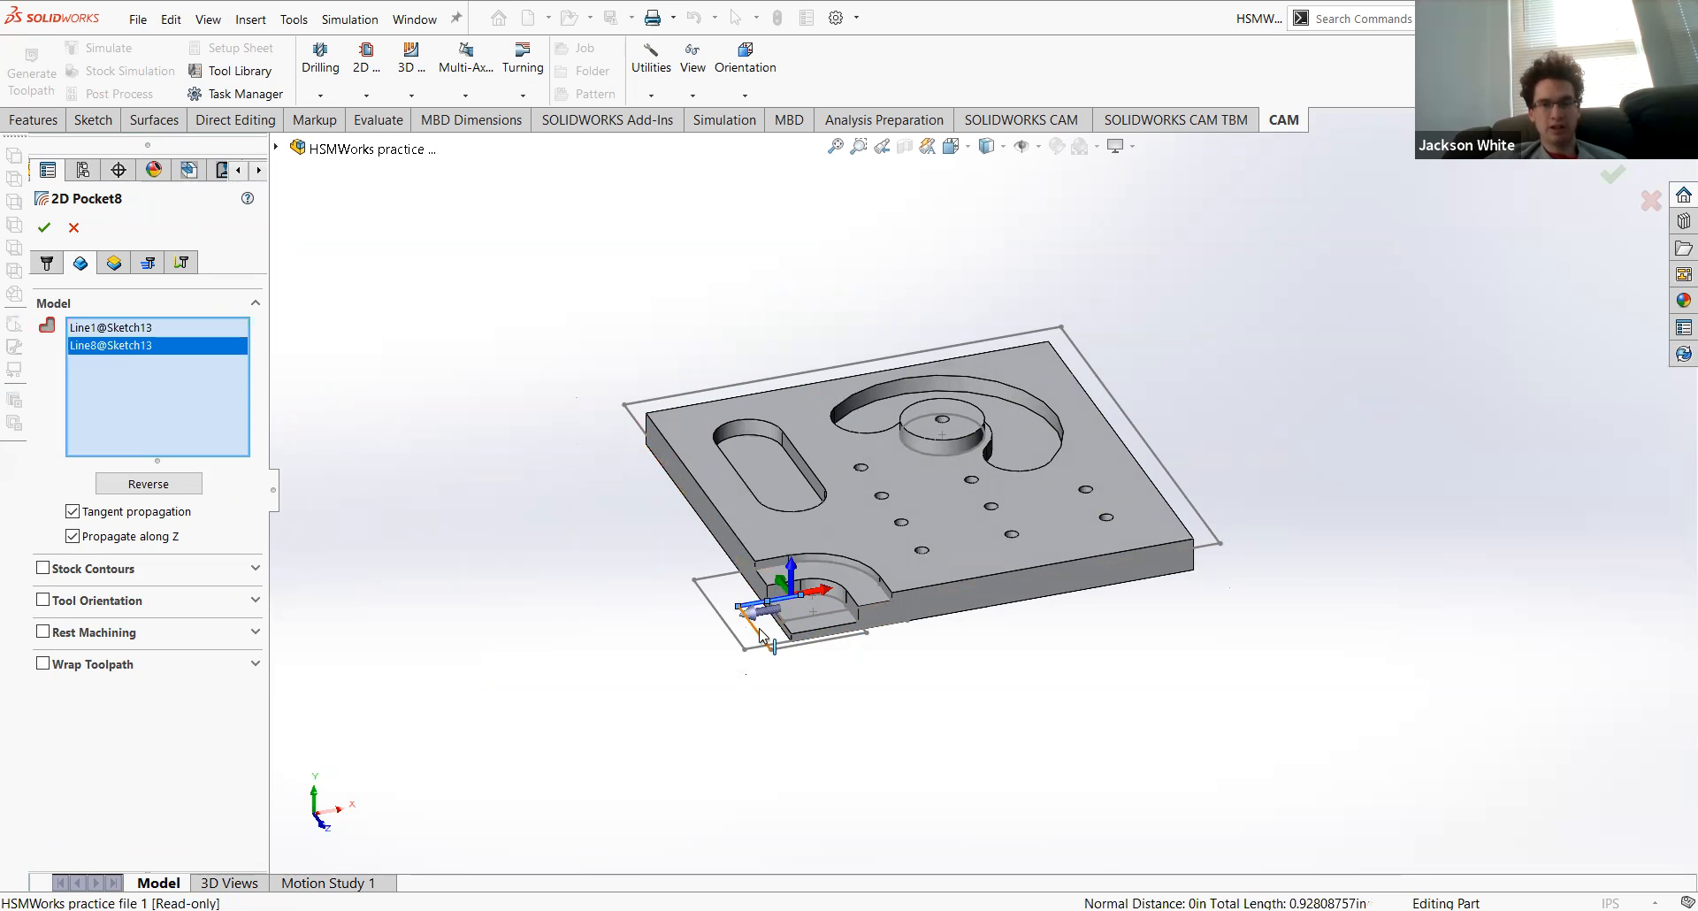
{"action": "left_click", "coordinate": [770, 636]}
{"action": "middle_click_drag", "start_coordinate": [777, 639], "coordinate": [796, 727]}
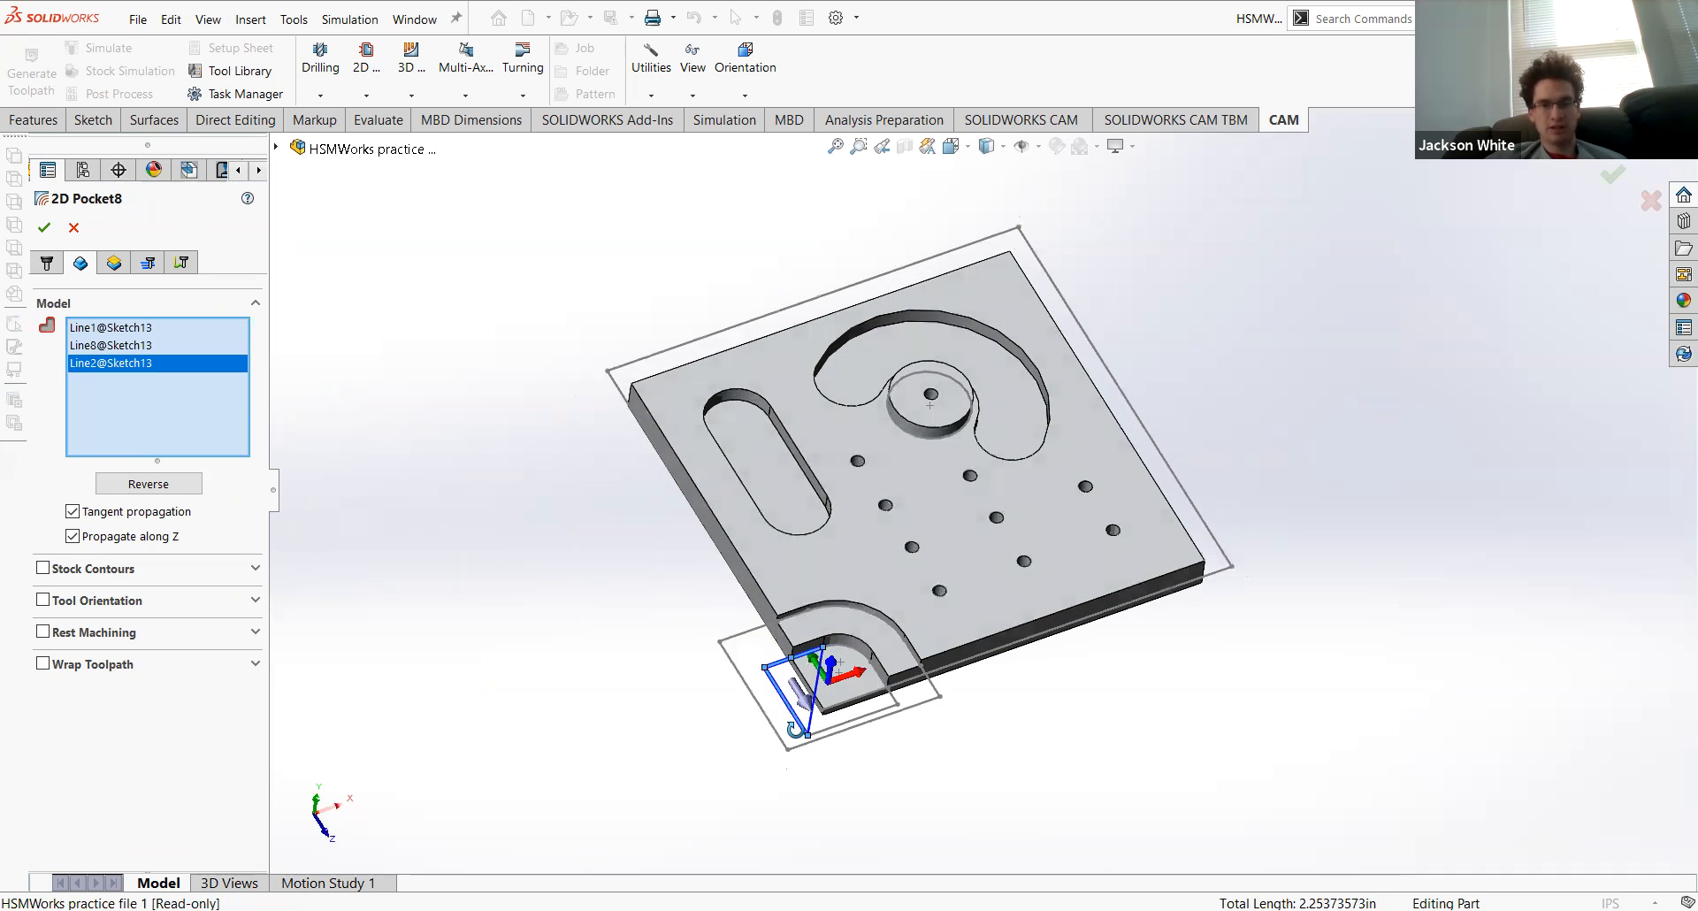
{"action": "left_click", "coordinate": [844, 725]}
{"action": "left_click", "coordinate": [881, 686]}
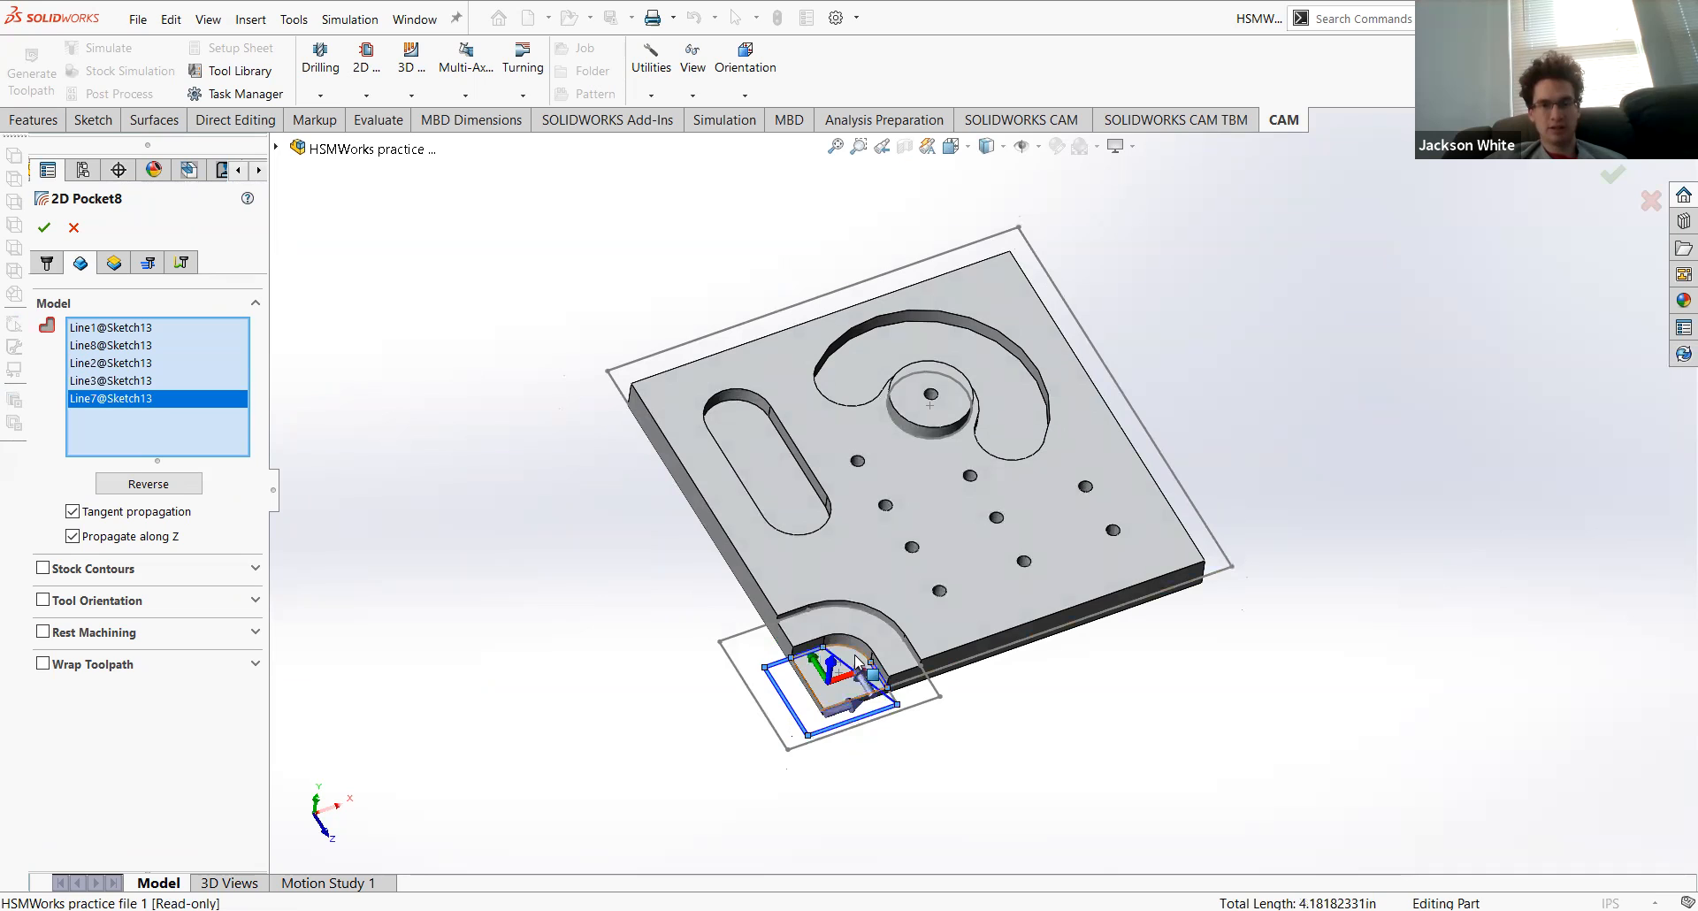
{"action": "left_click", "coordinate": [858, 658]}
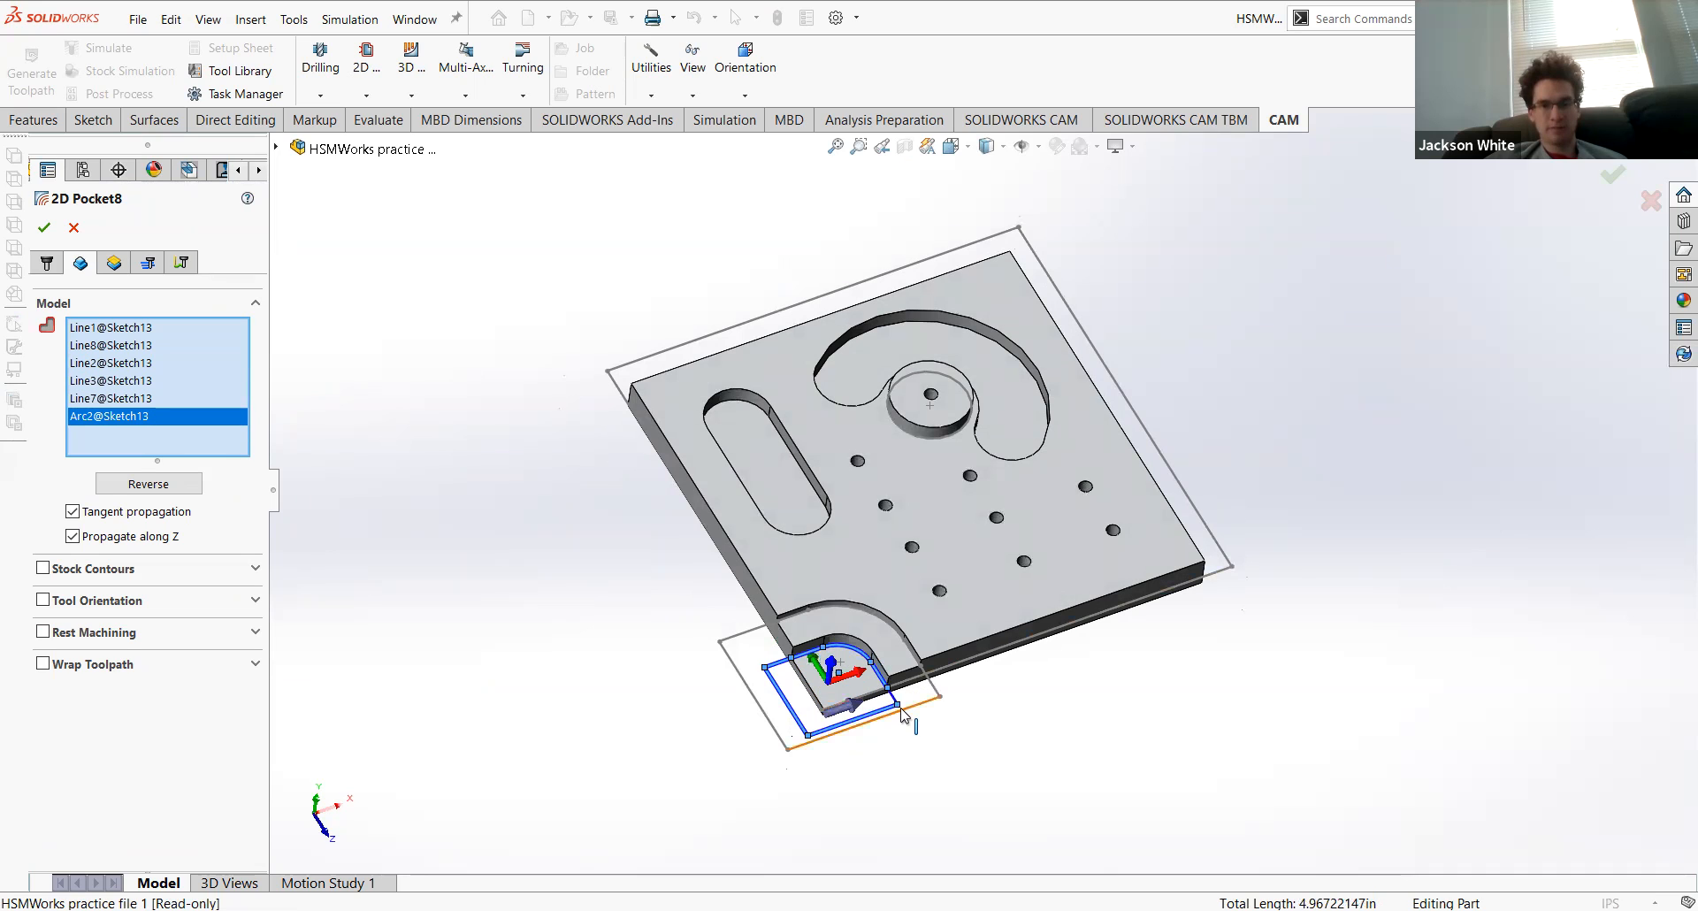
Step: Reference the clearance height of 2D Pocket8 from the top height
{"action": "middle_click_drag", "start_coordinate": [533, 560], "coordinate": [529, 522]}
{"action": "left_click", "coordinate": [106, 265]}
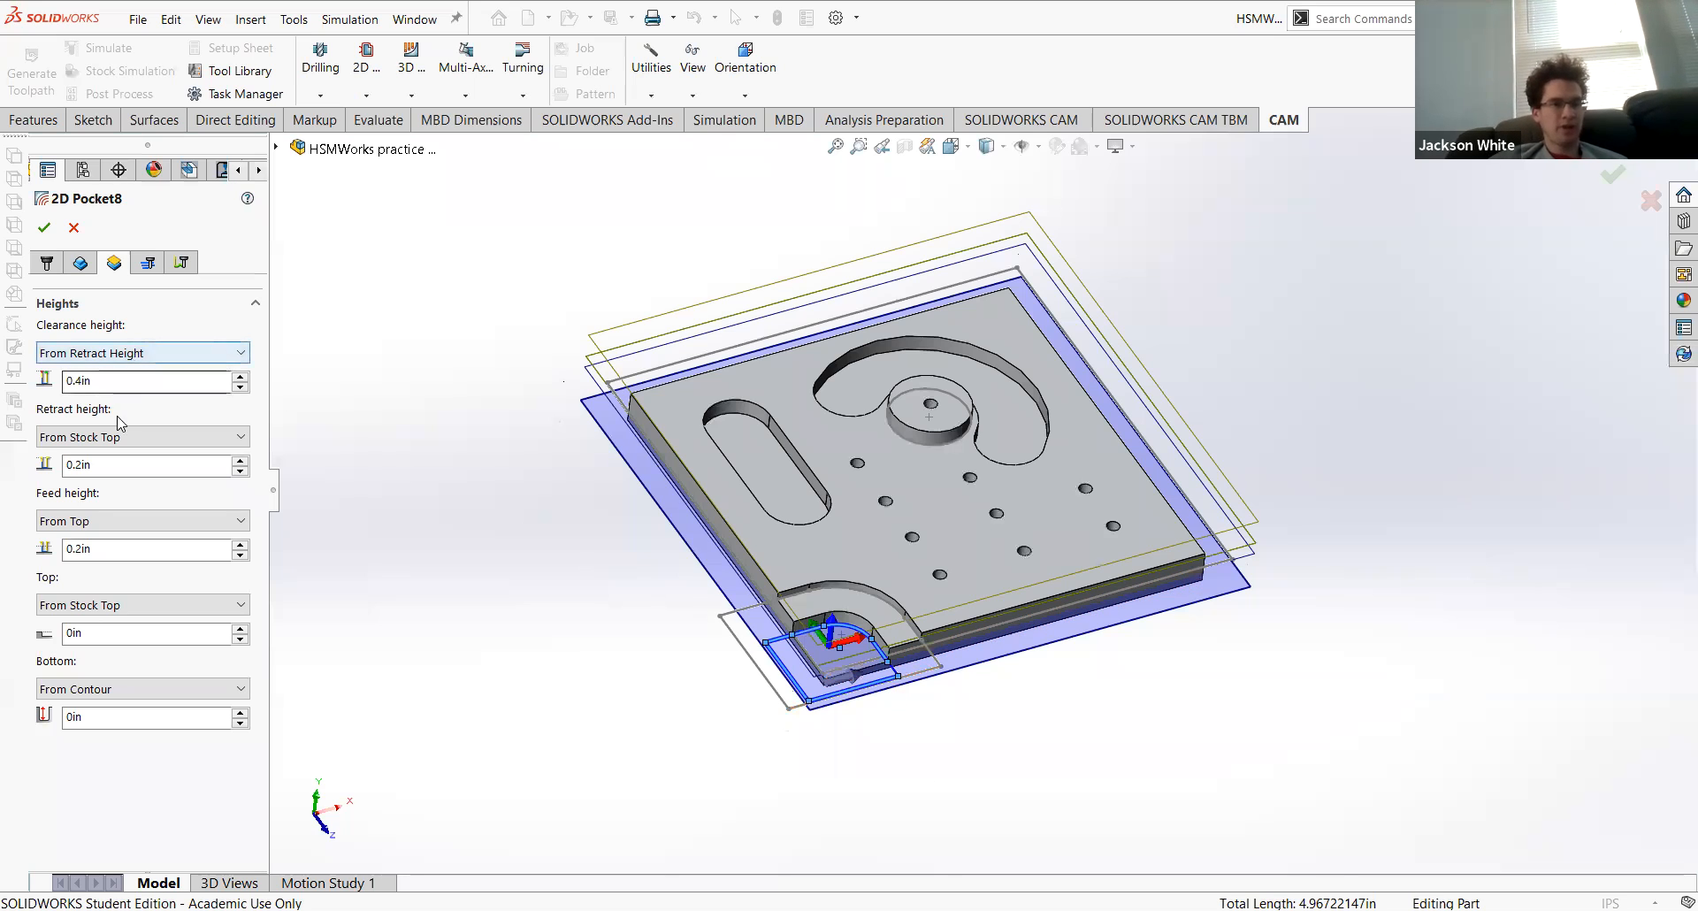
{"action": "left_click", "coordinate": [102, 353]}
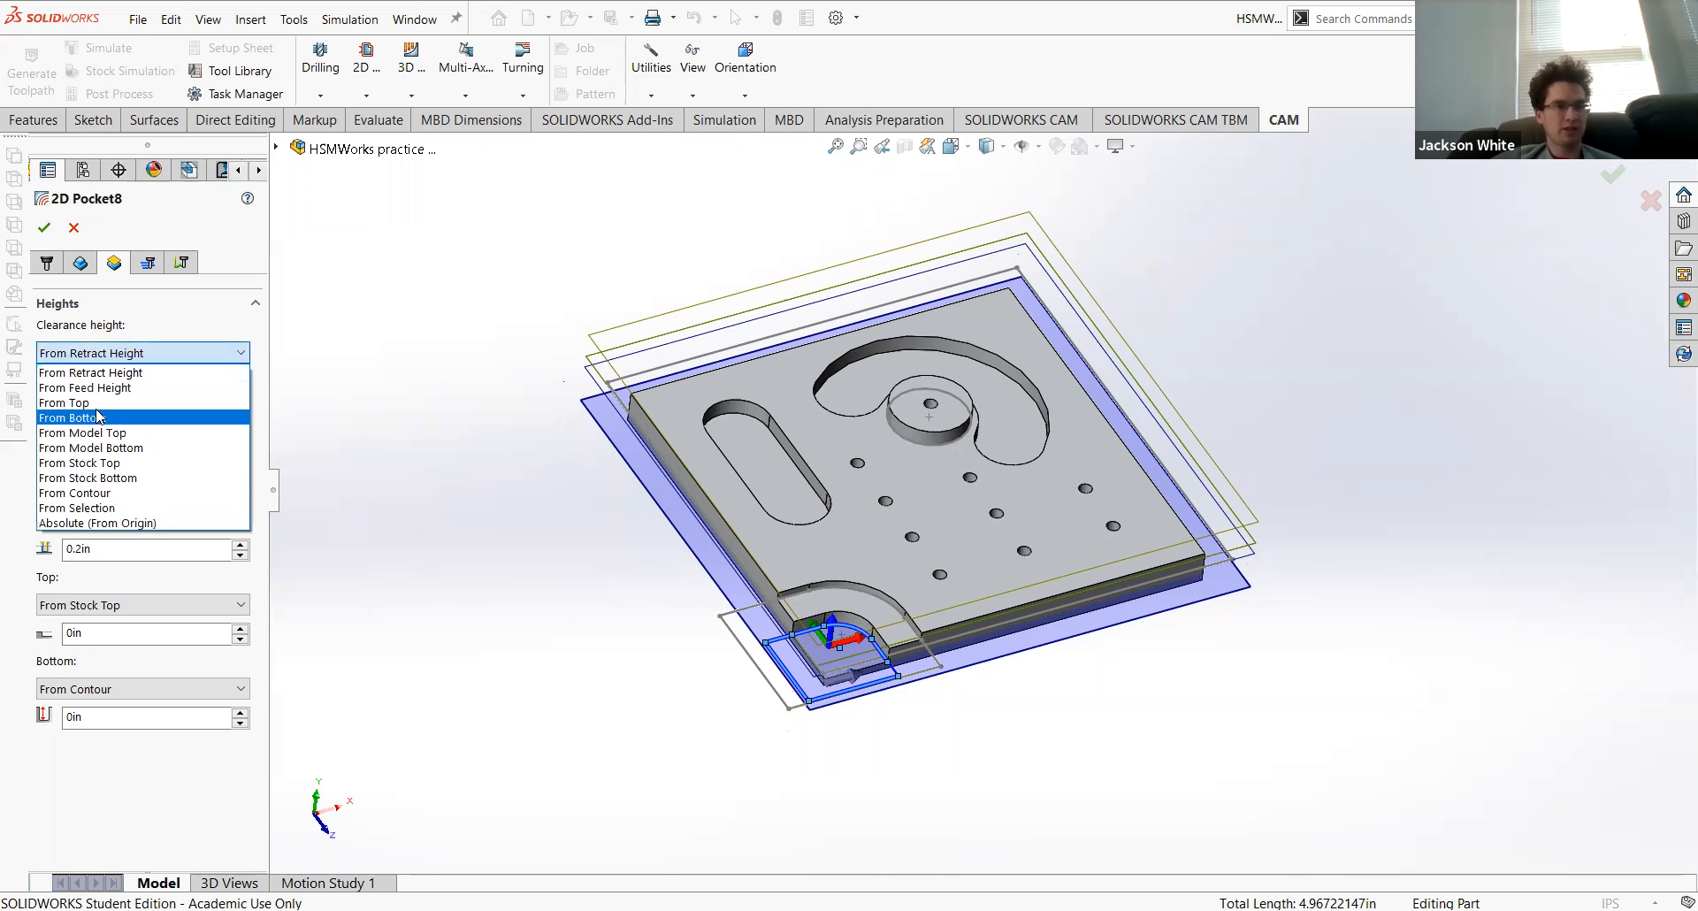
{"action": "left_click", "coordinate": [92, 403]}
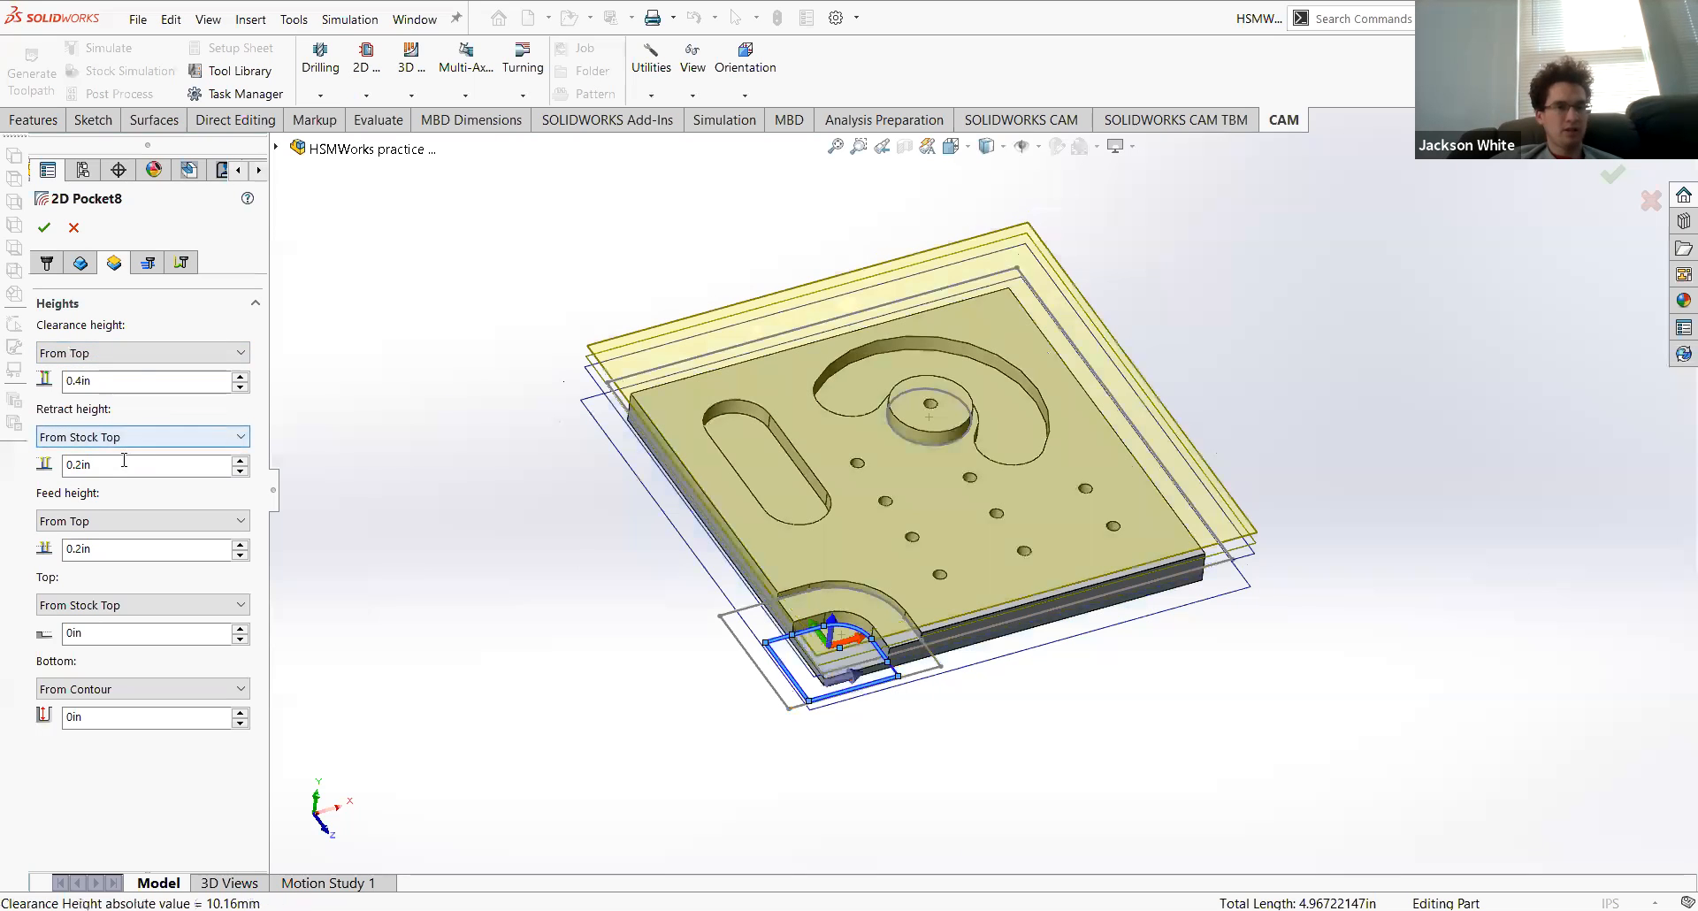
Step: Reference the feed height of 2D Pocket8 from the stock top
{"action": "left_click", "coordinate": [97, 520]}
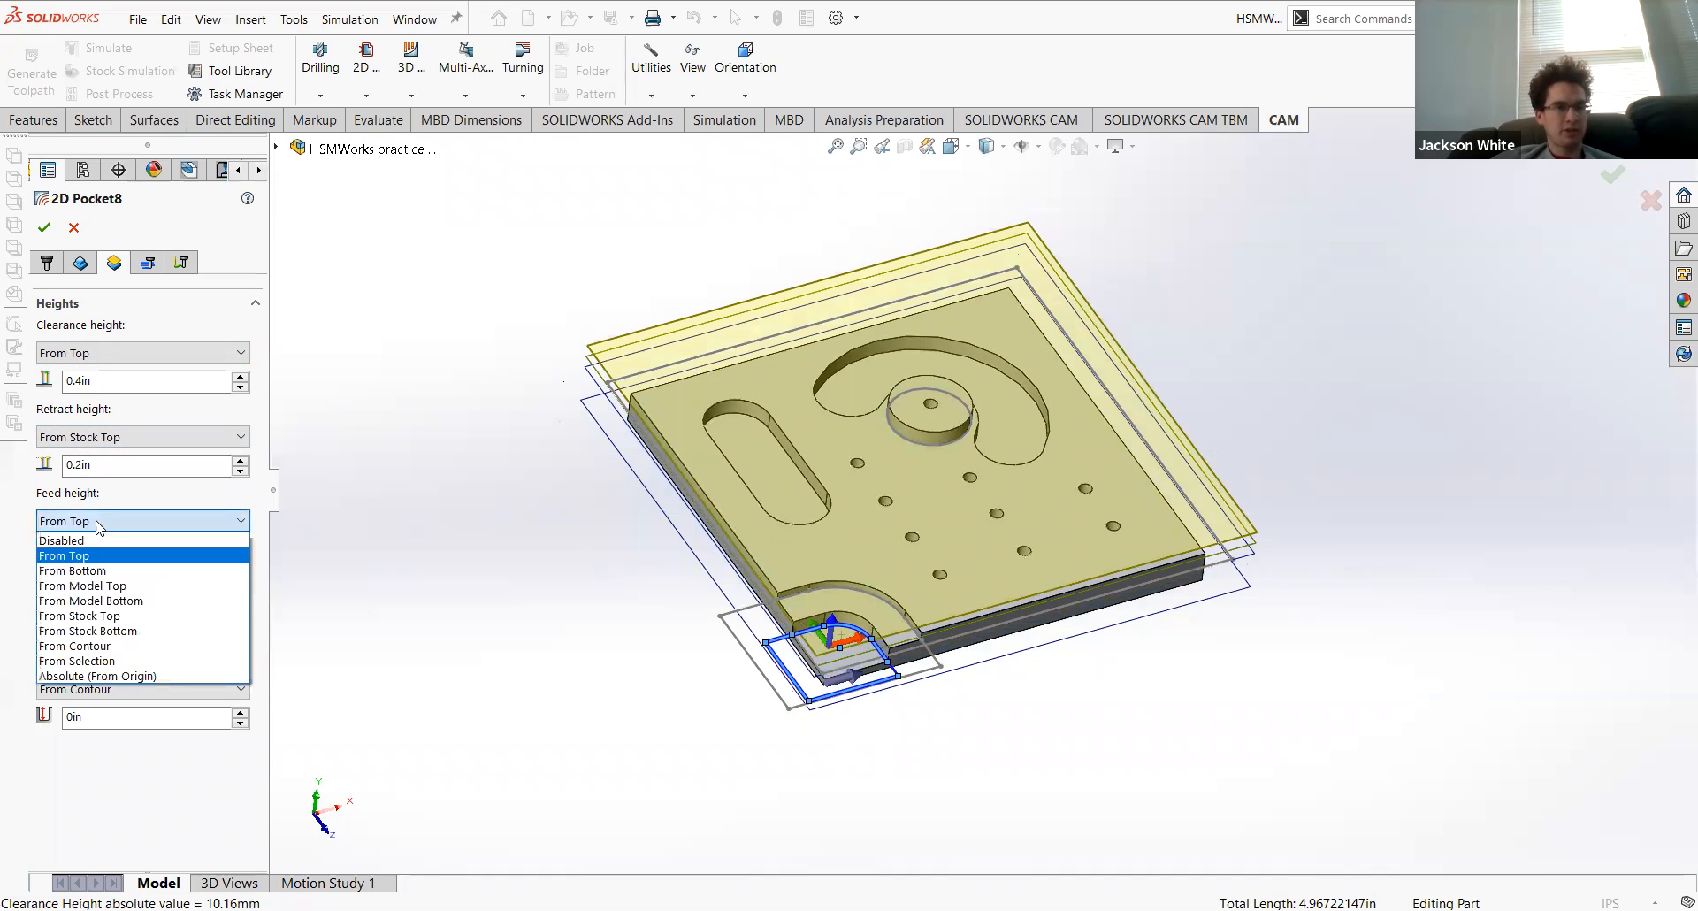
{"action": "left_click", "coordinate": [86, 599]}
{"action": "left_click", "coordinate": [86, 598]}
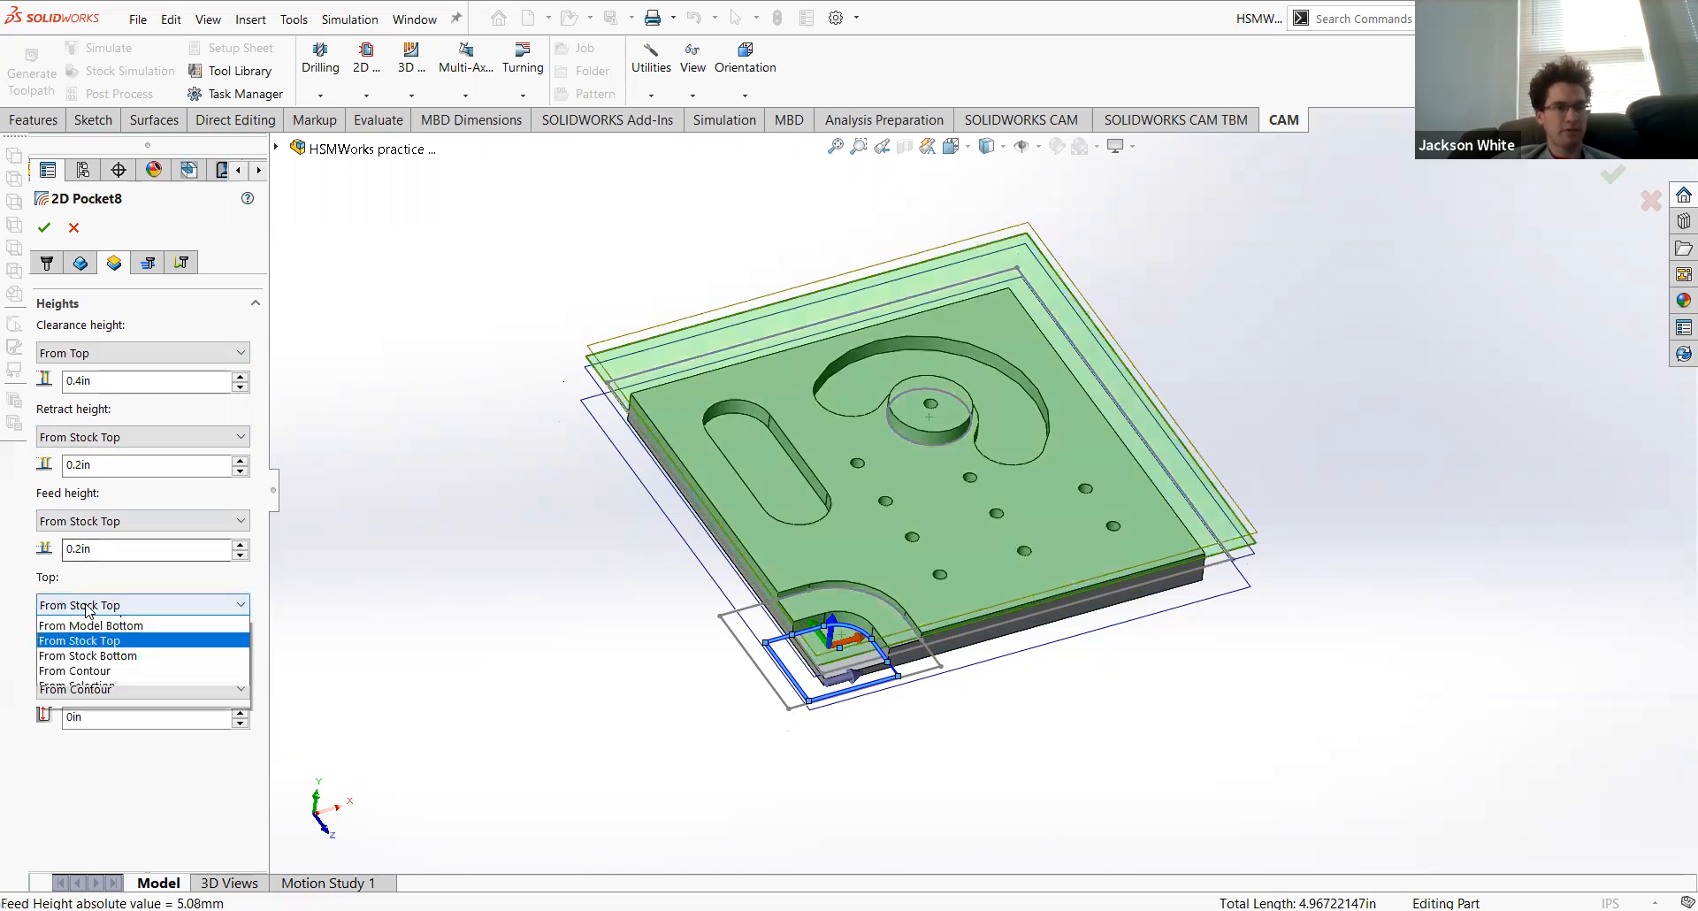
Step: Set the bottom height of 2D Pocket8 to -0.5 in from the stock top
{"action": "left_click", "coordinate": [111, 688]}
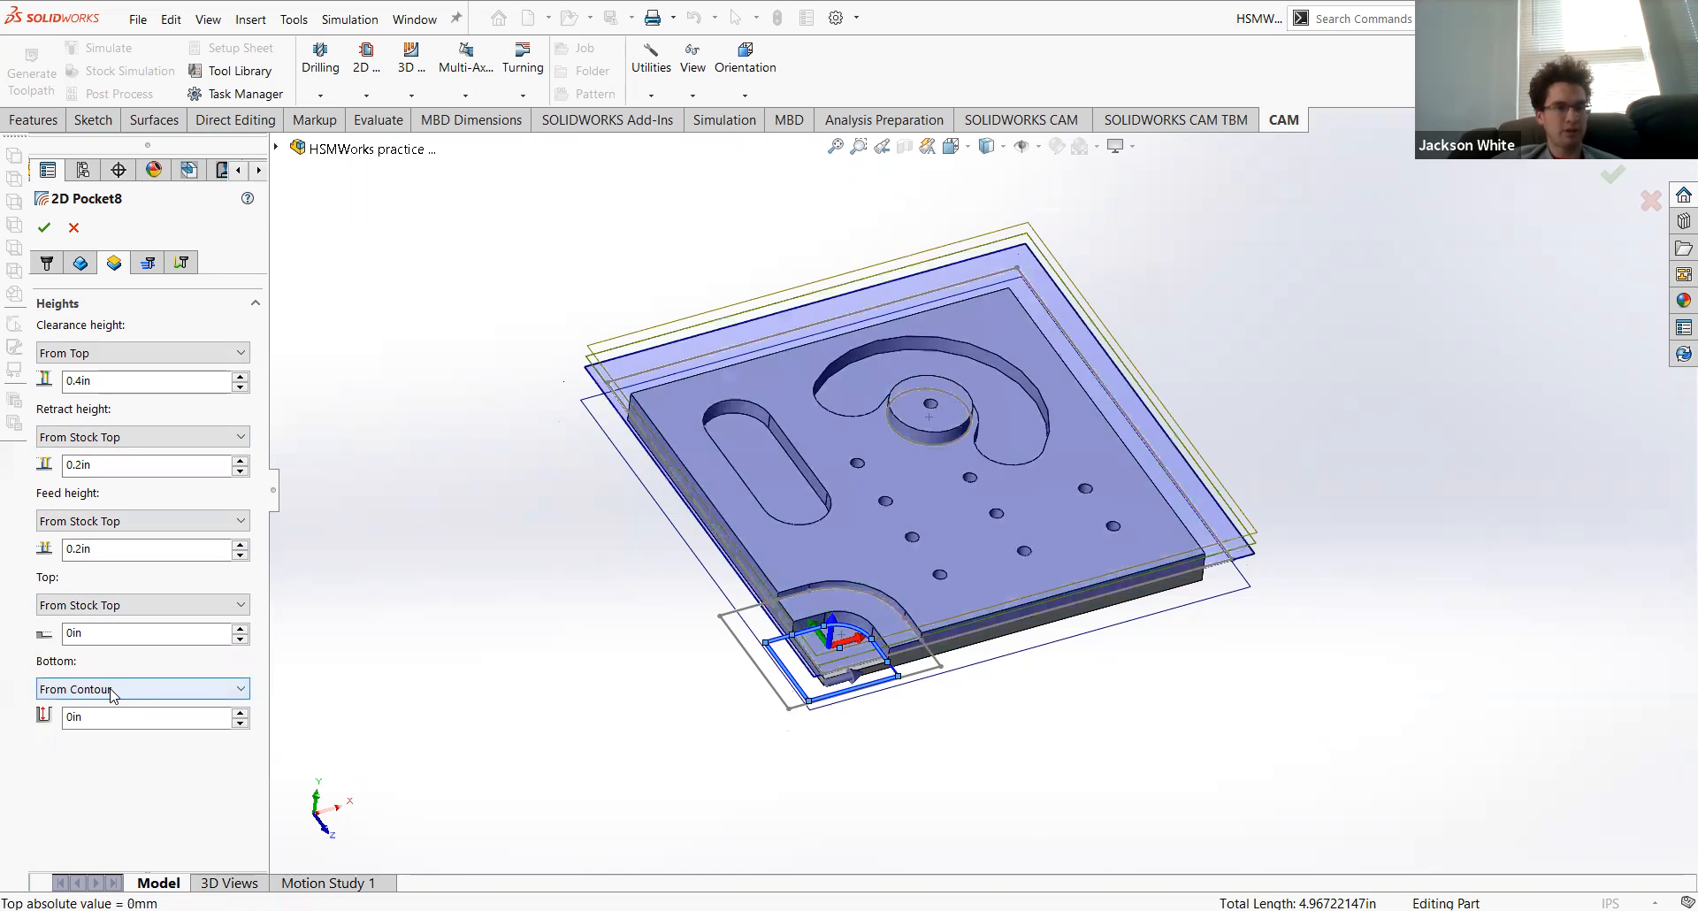
{"action": "left_click", "coordinate": [113, 687]}
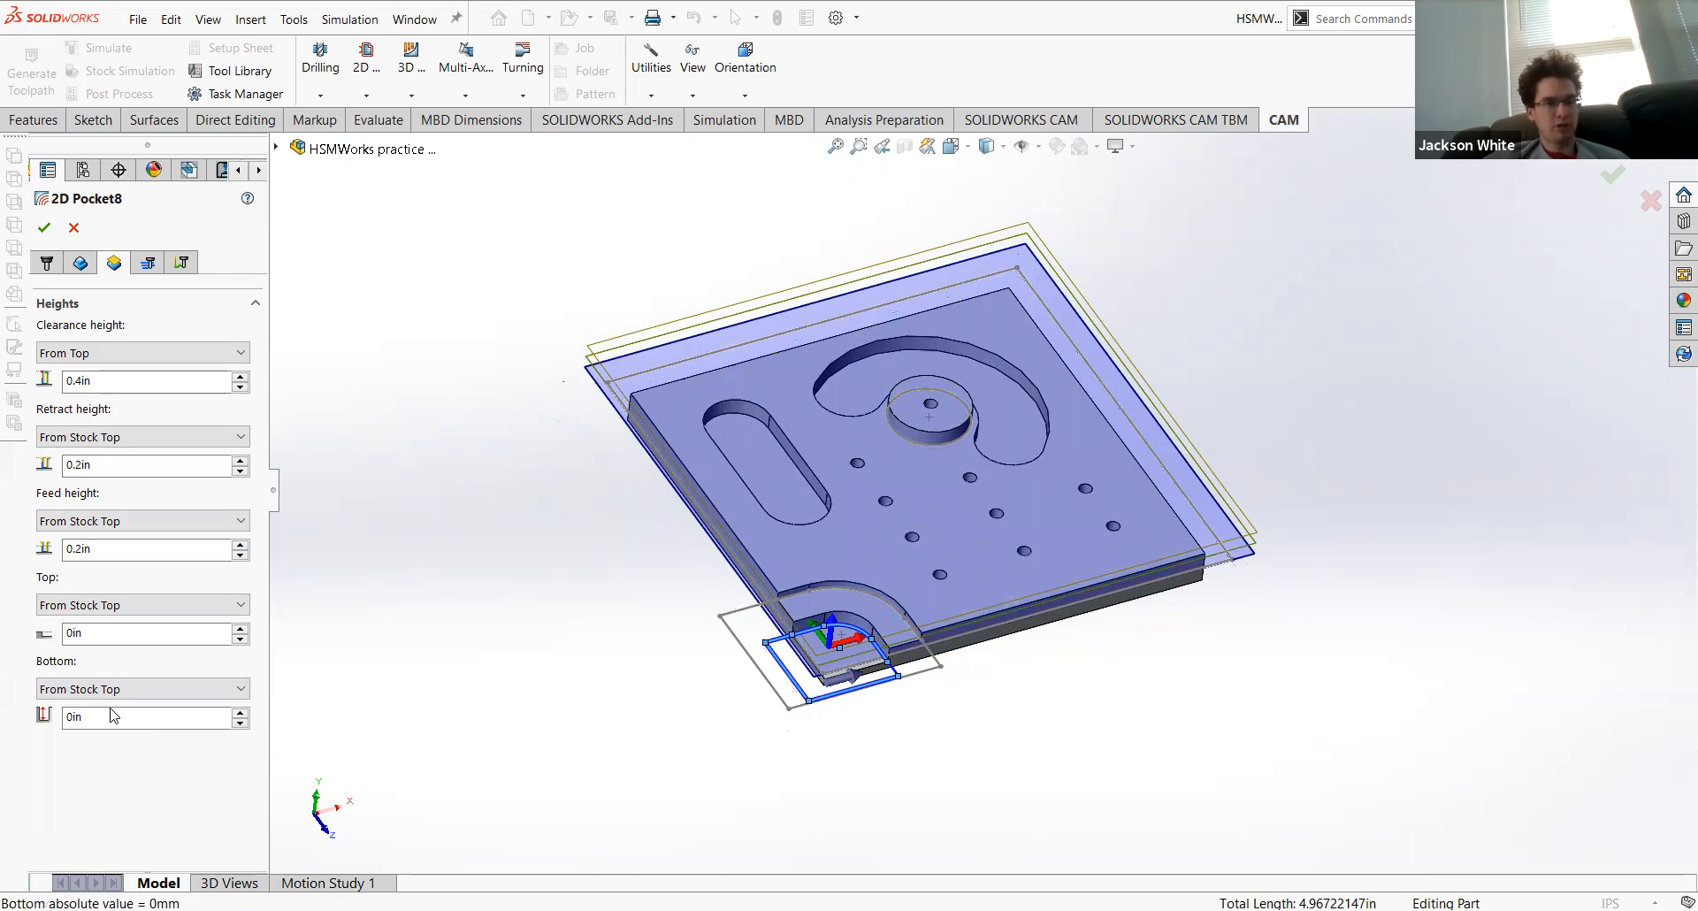
{"action": "left_click", "coordinate": [114, 715]}
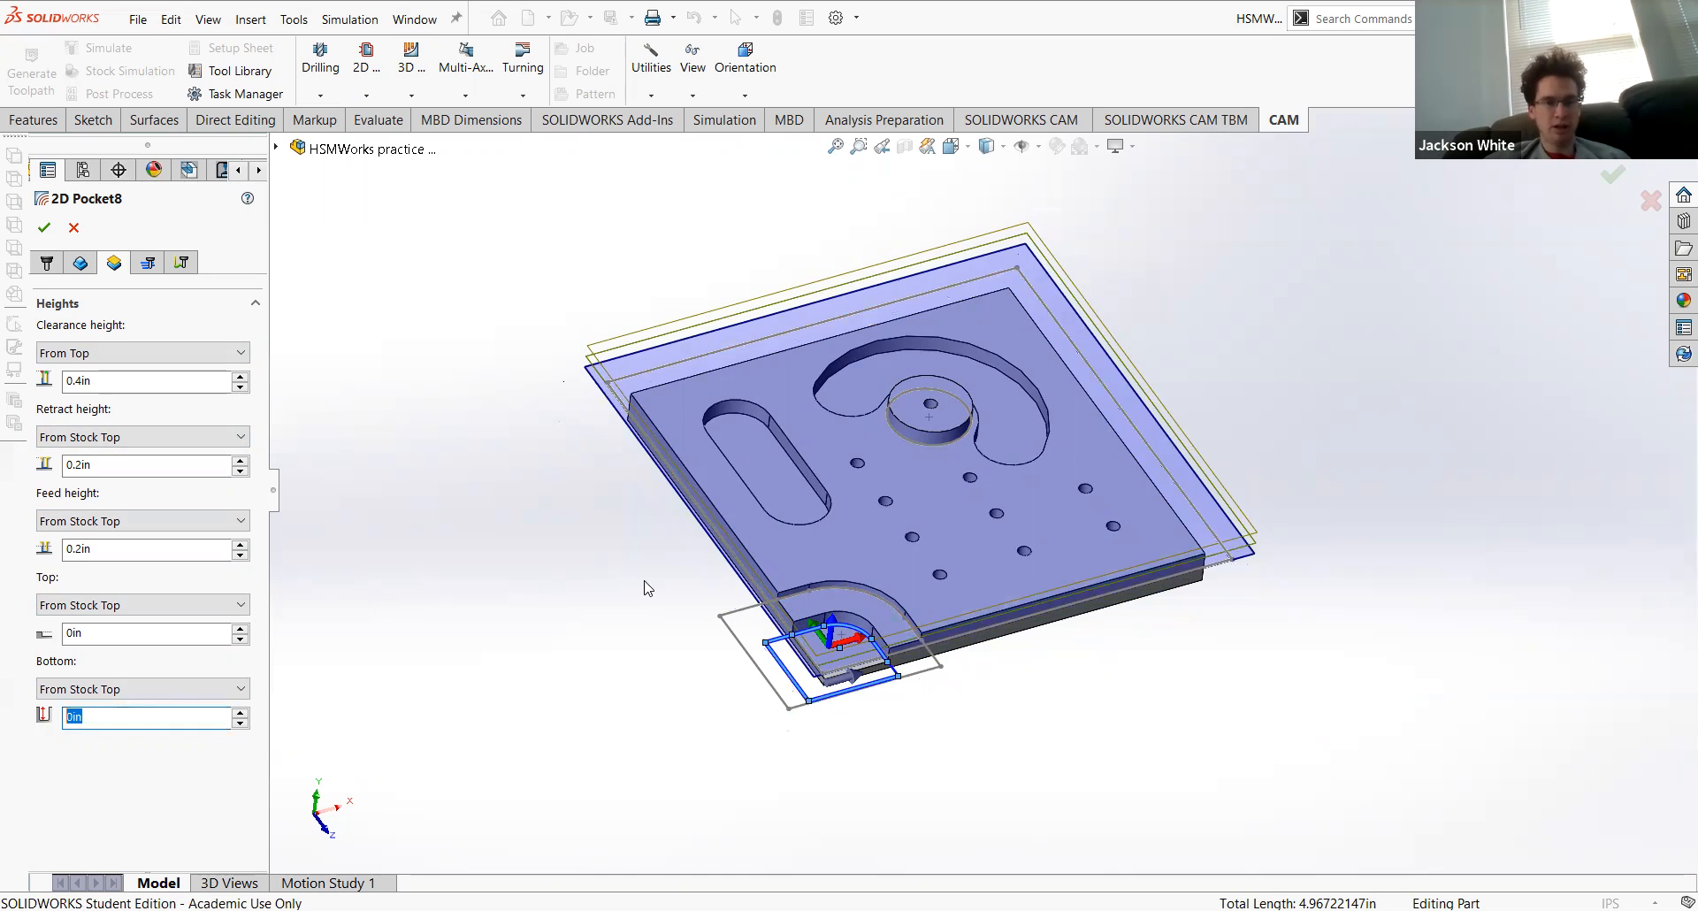
{"action": "type", "text": "-0"}
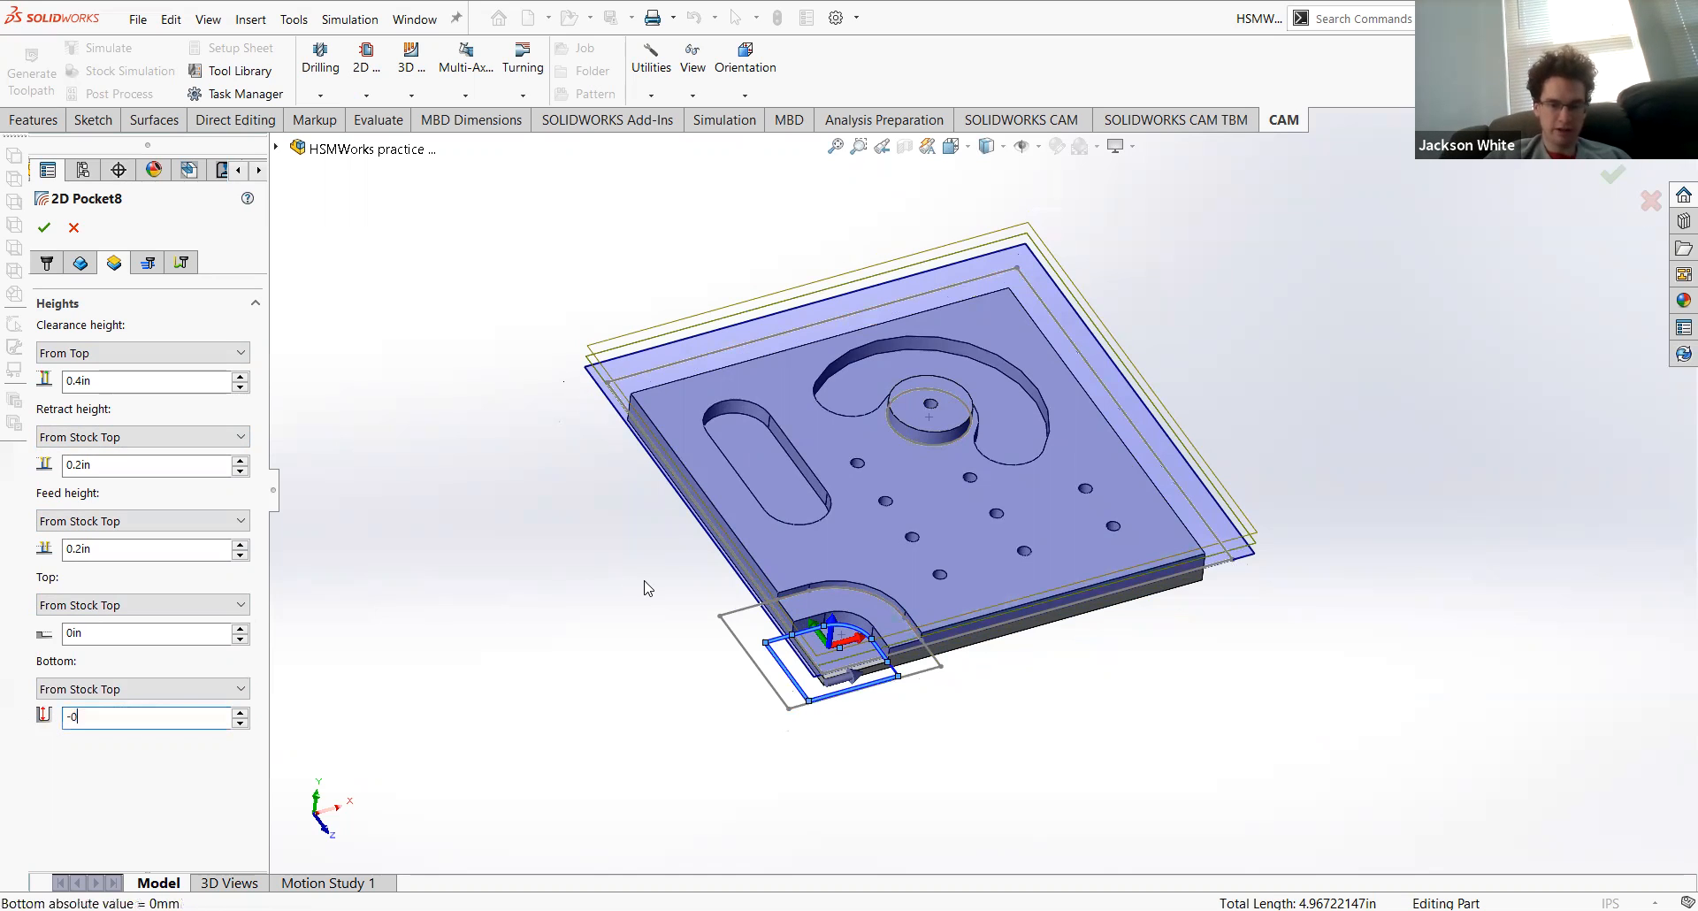
{"action": "type", "text": ".5in"}
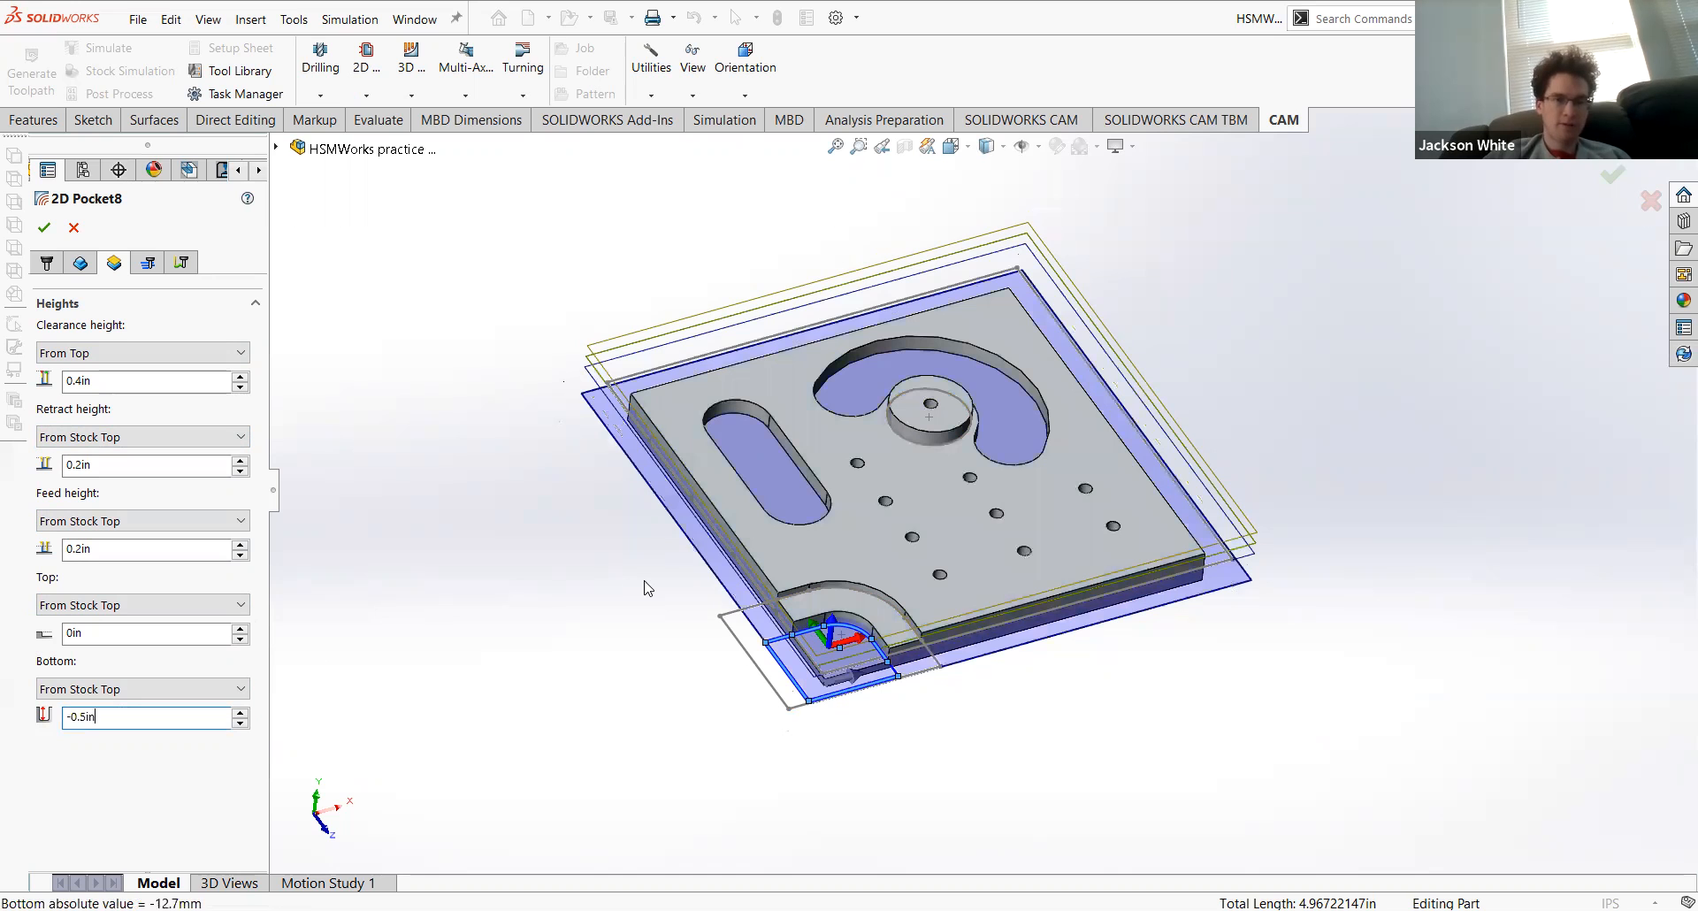
{"action": "key", "text": "Return"}
Step: Set the top height offset of 2D Pocket8 to -0.375 in from the stock top
{"action": "middle_click_drag", "start_coordinate": [776, 628], "coordinate": [761, 531]}
{"action": "left_click", "coordinate": [165, 636]}
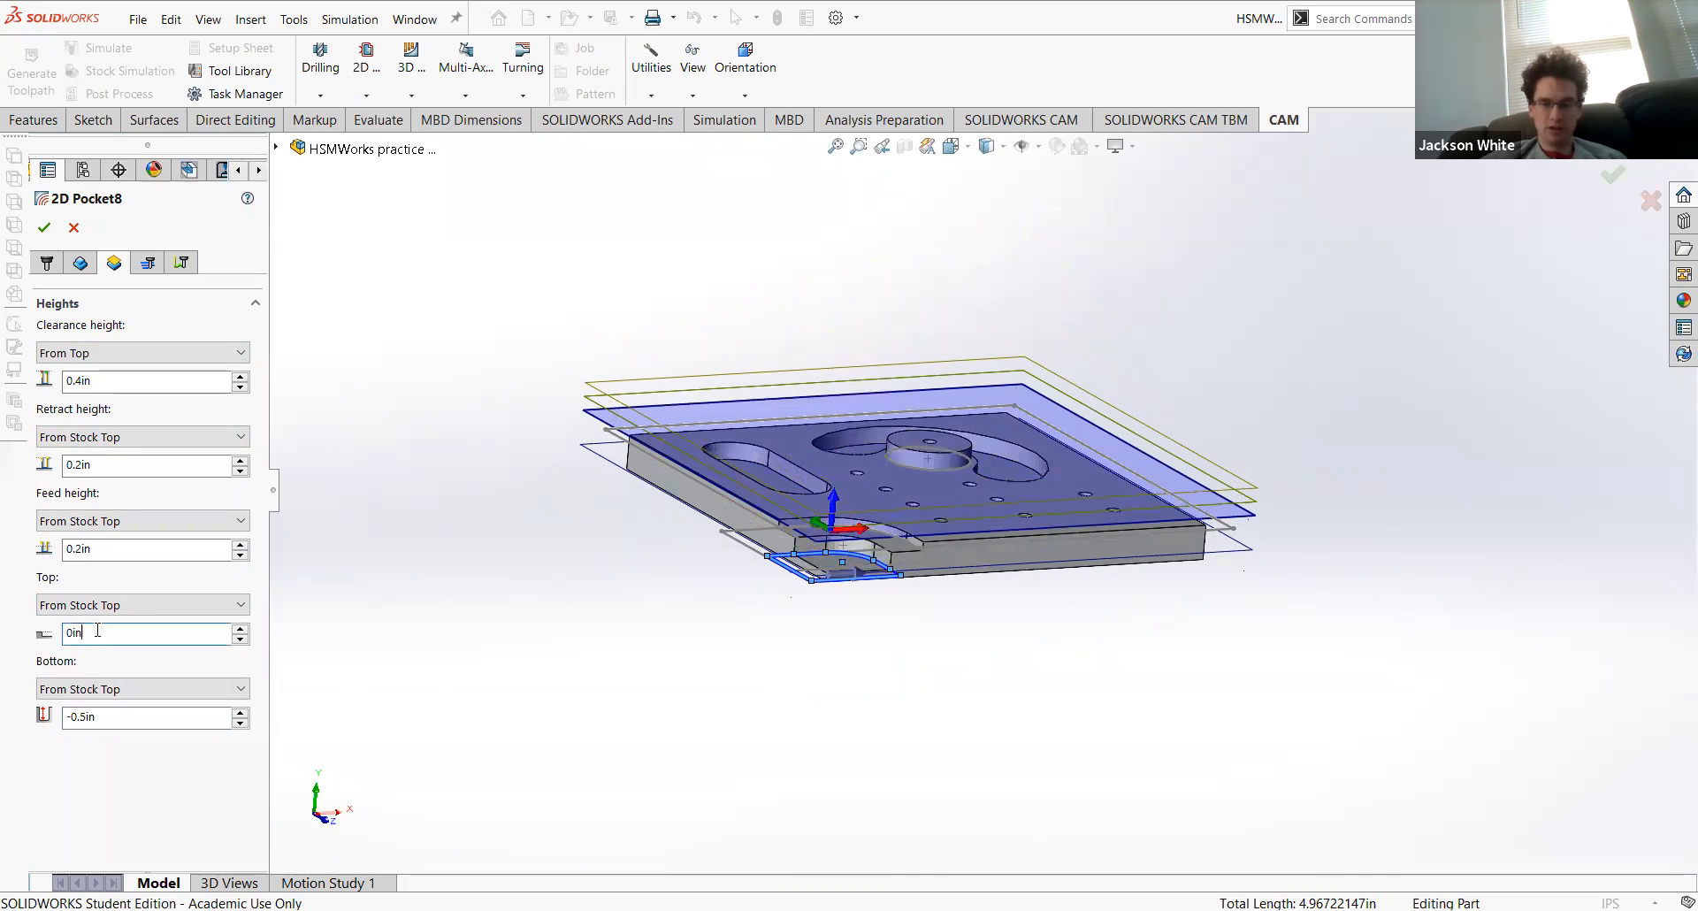
{"action": "key", "text": "BackSpace"}
{"action": "key", "text": "BackSpace"}
{"action": "key", "text": "BackSpace"}
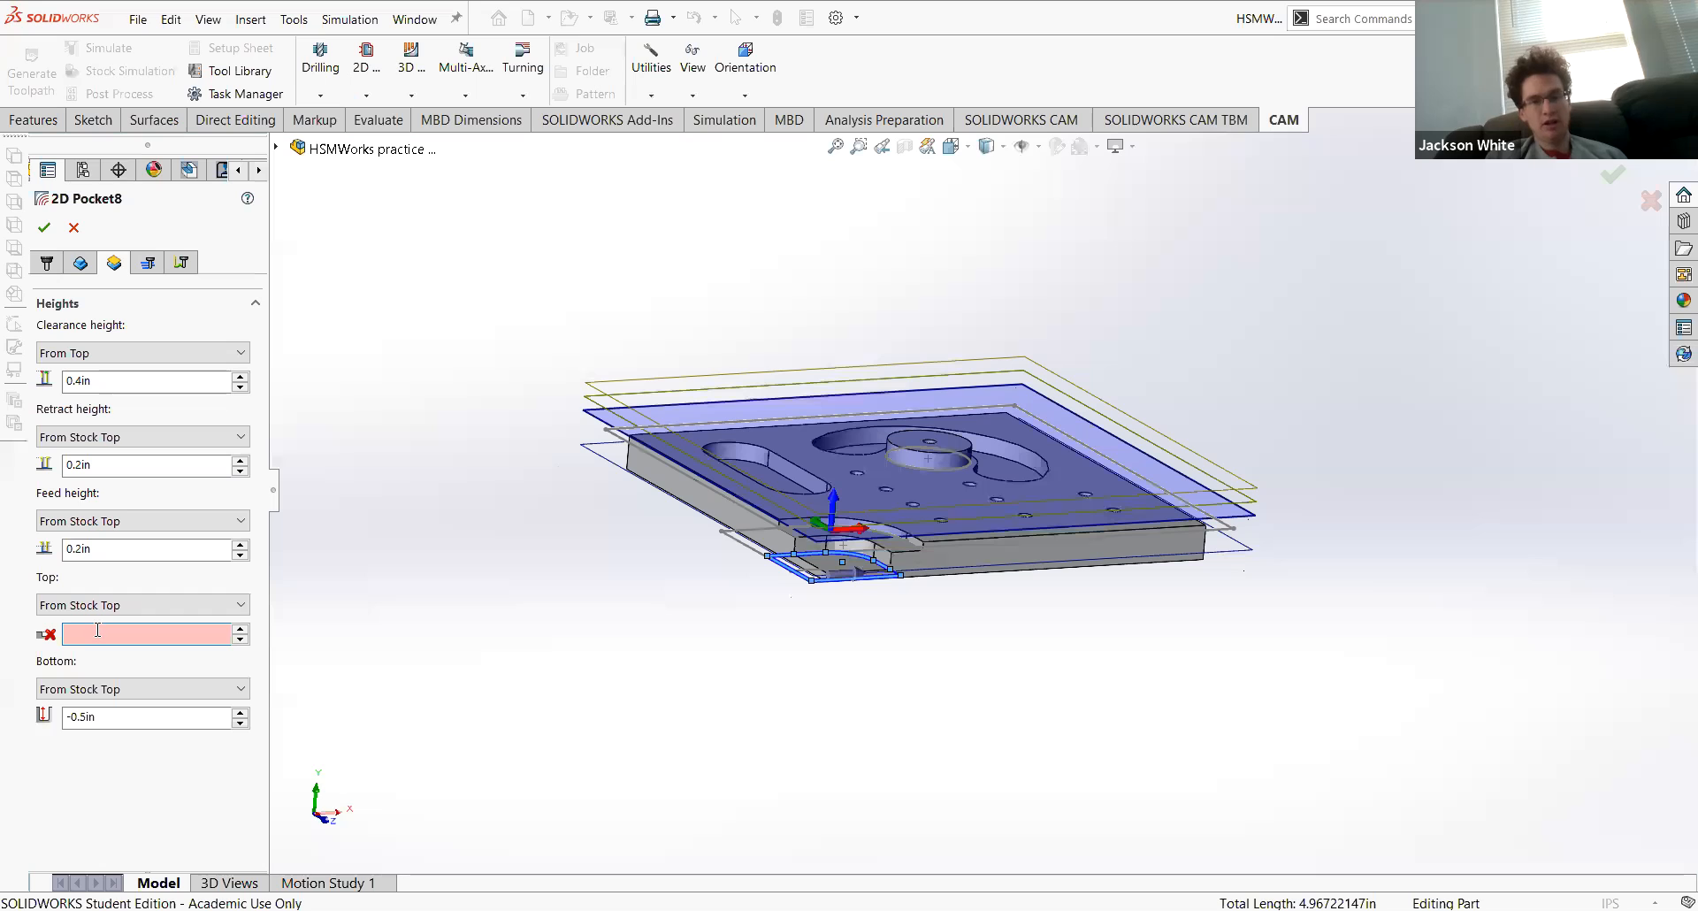
{"action": "type", "text": "-0"}
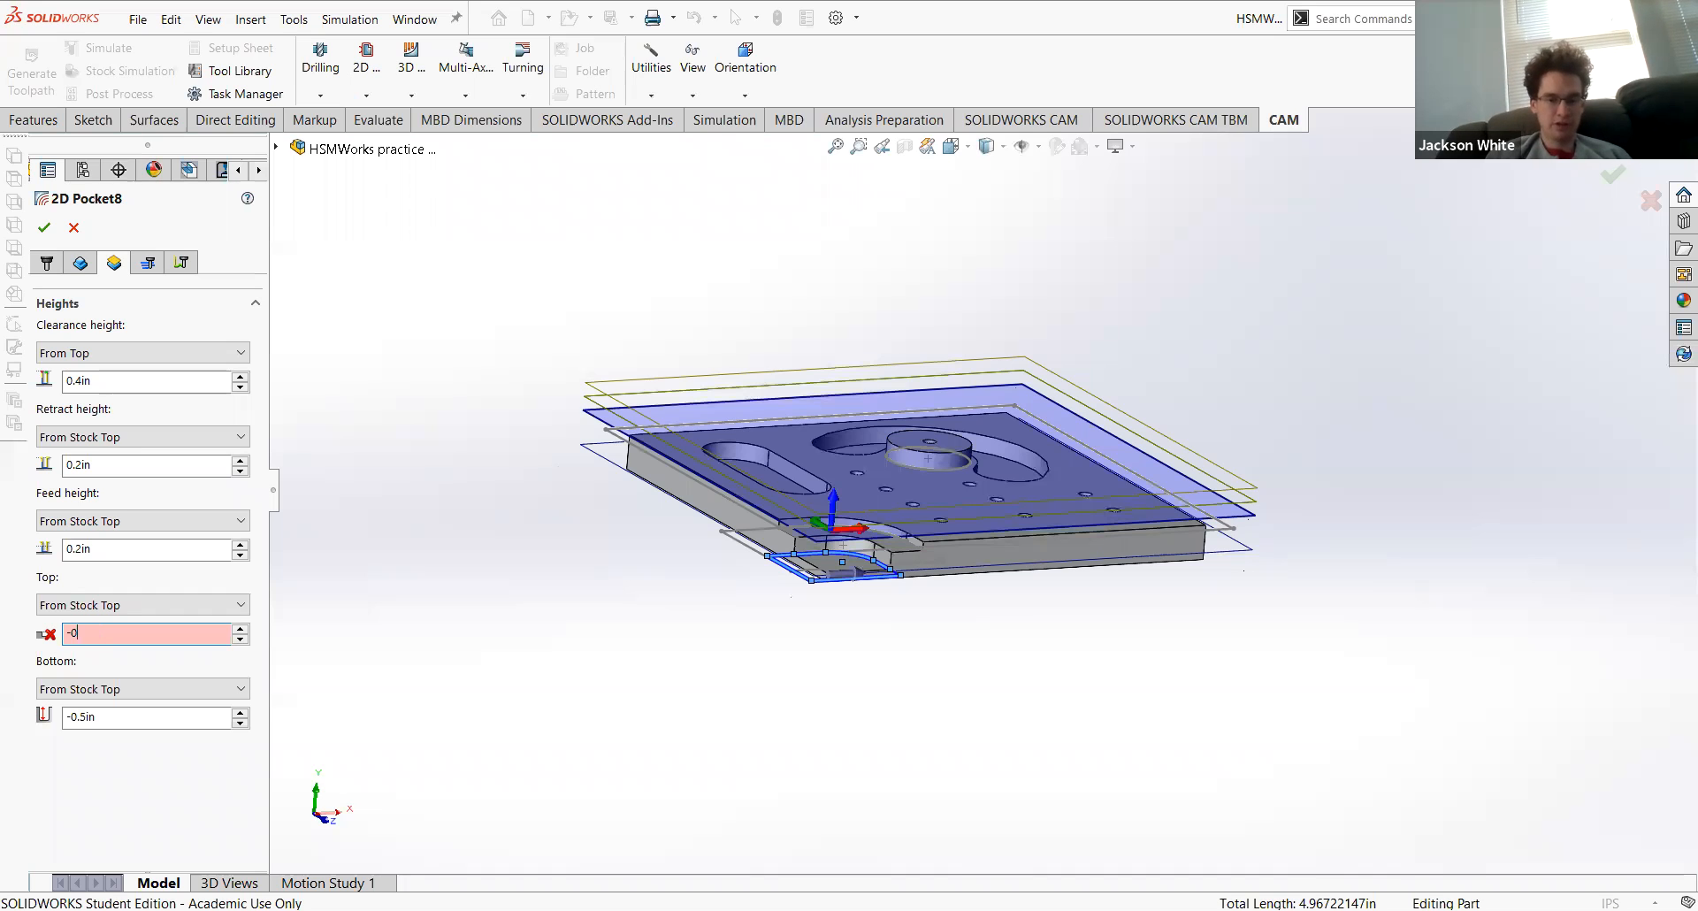
{"action": "type", "text": ".375"}
{"action": "key", "text": "Return"}
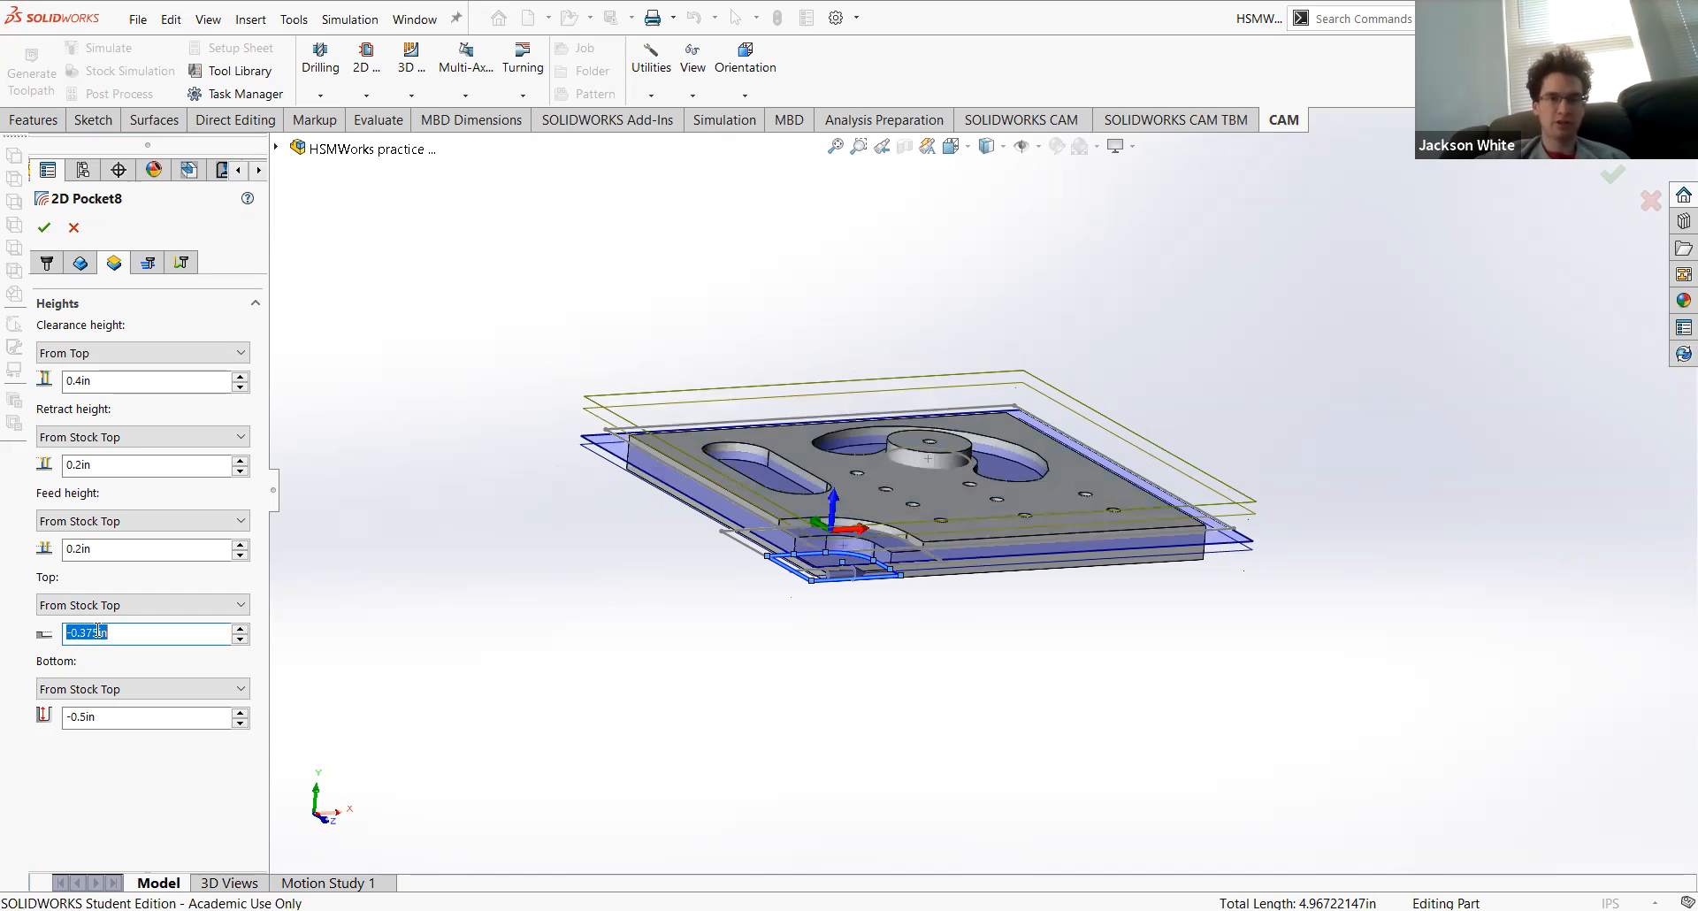
Step: Disable Stock to Leave, Lead-in and Lead-out for 2D Pocket8 and accept the operation
{"action": "left_click", "coordinate": [149, 263]}
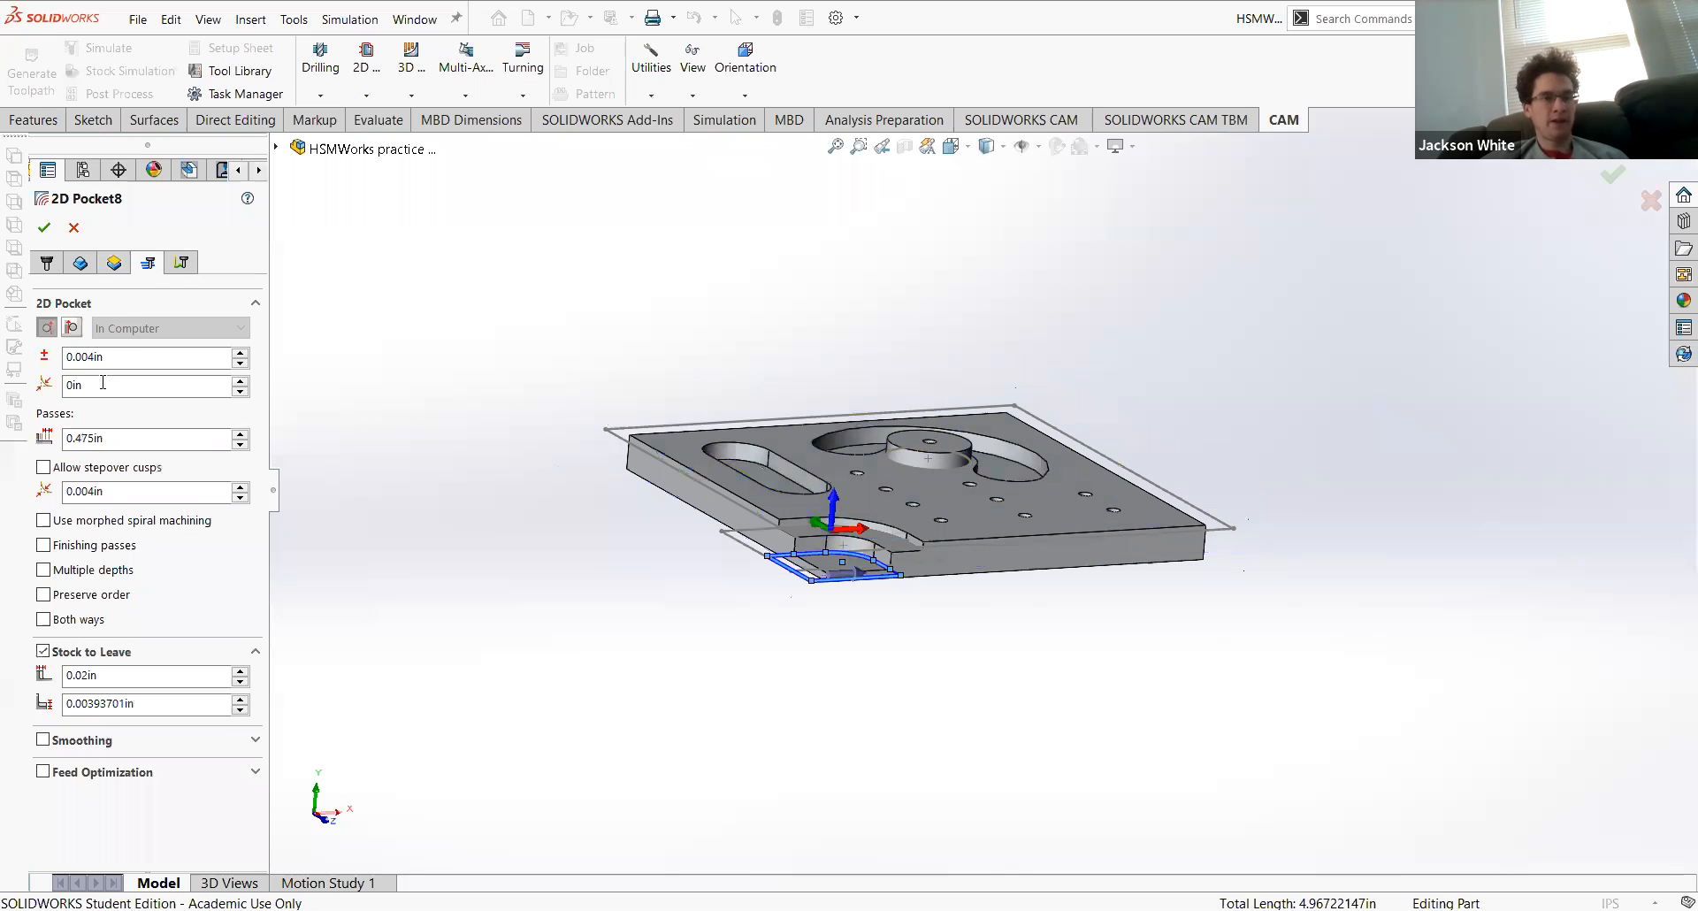
{"action": "left_click", "coordinate": [42, 652]}
{"action": "left_click", "coordinate": [181, 263]}
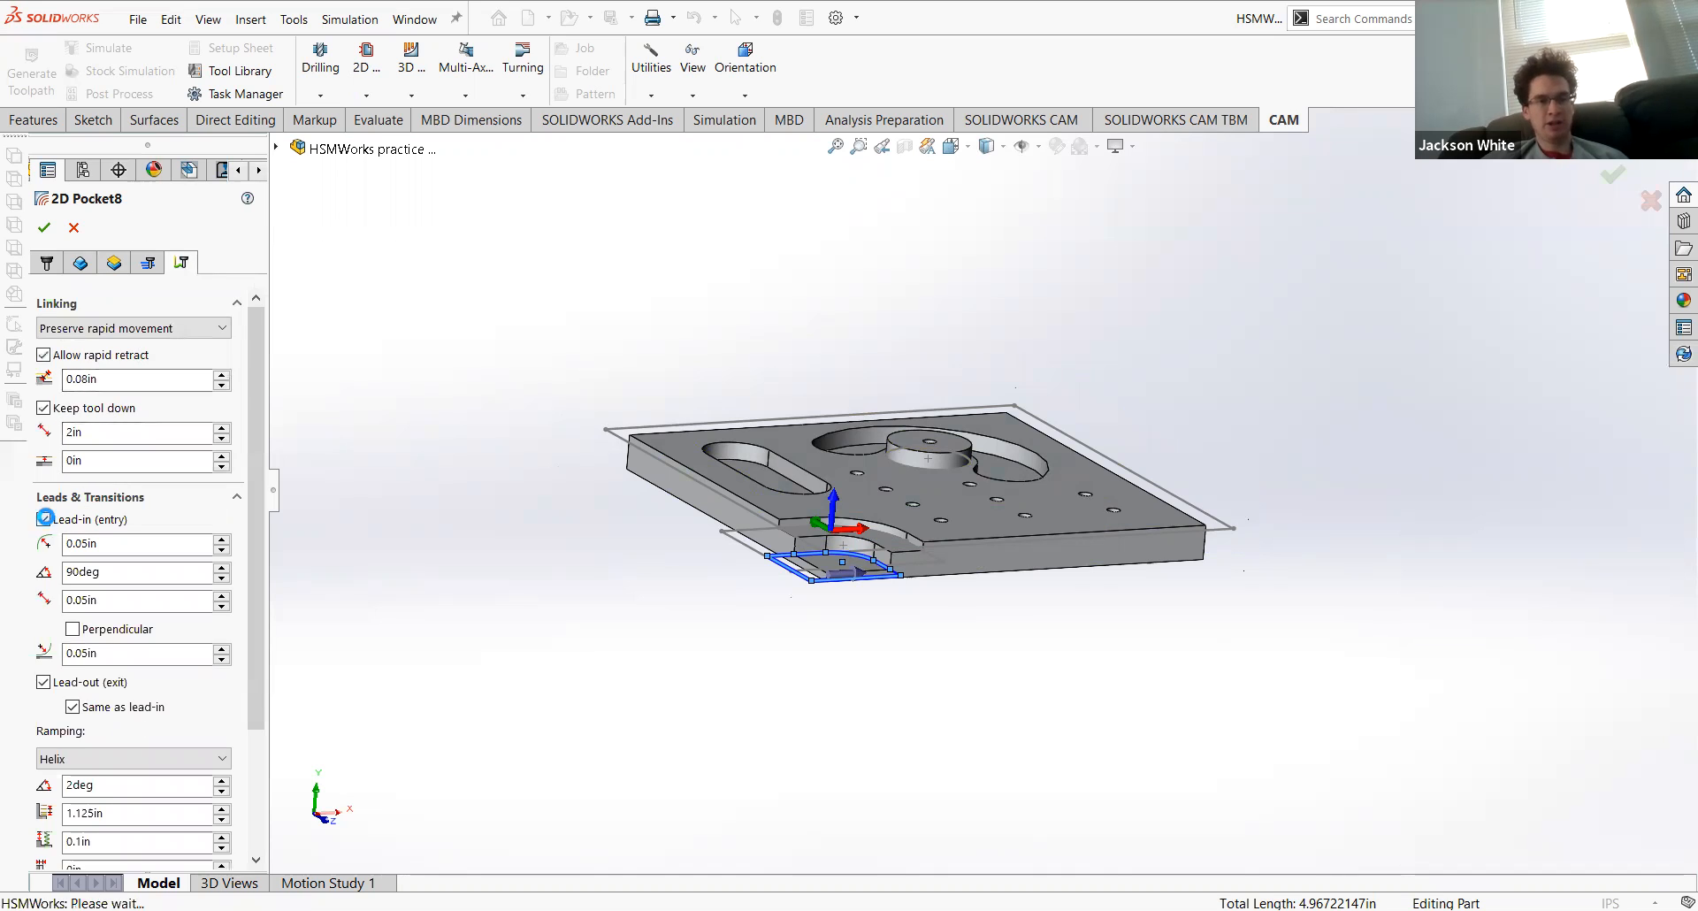
{"action": "left_click", "coordinate": [44, 519]}
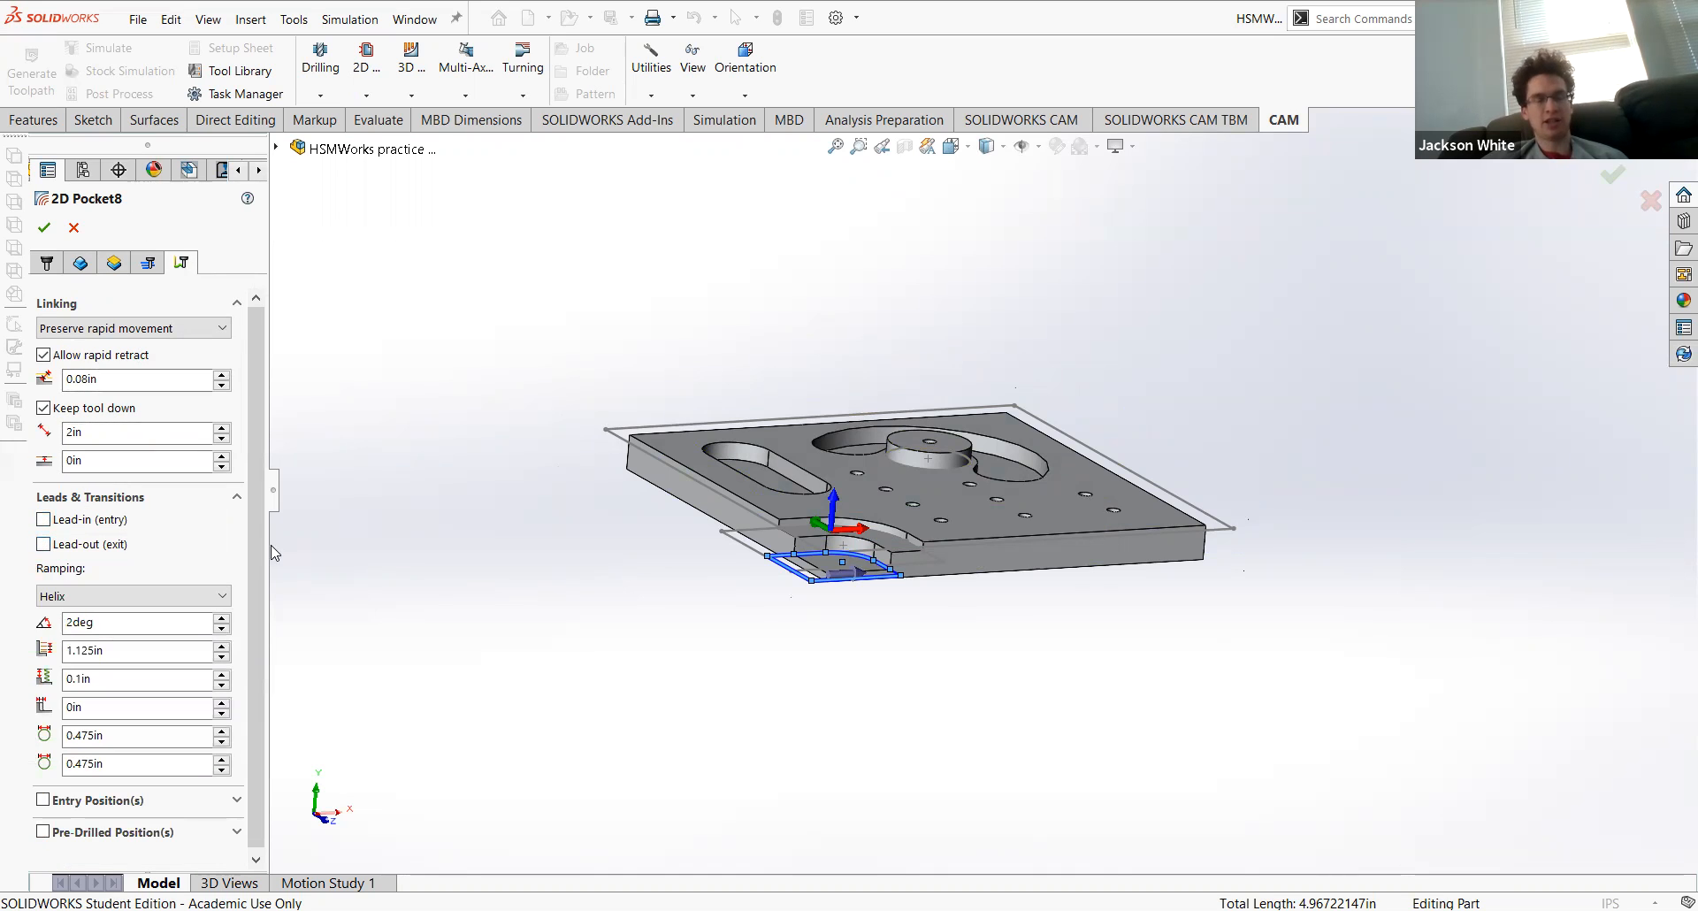
{"action": "left_click", "coordinate": [44, 229]}
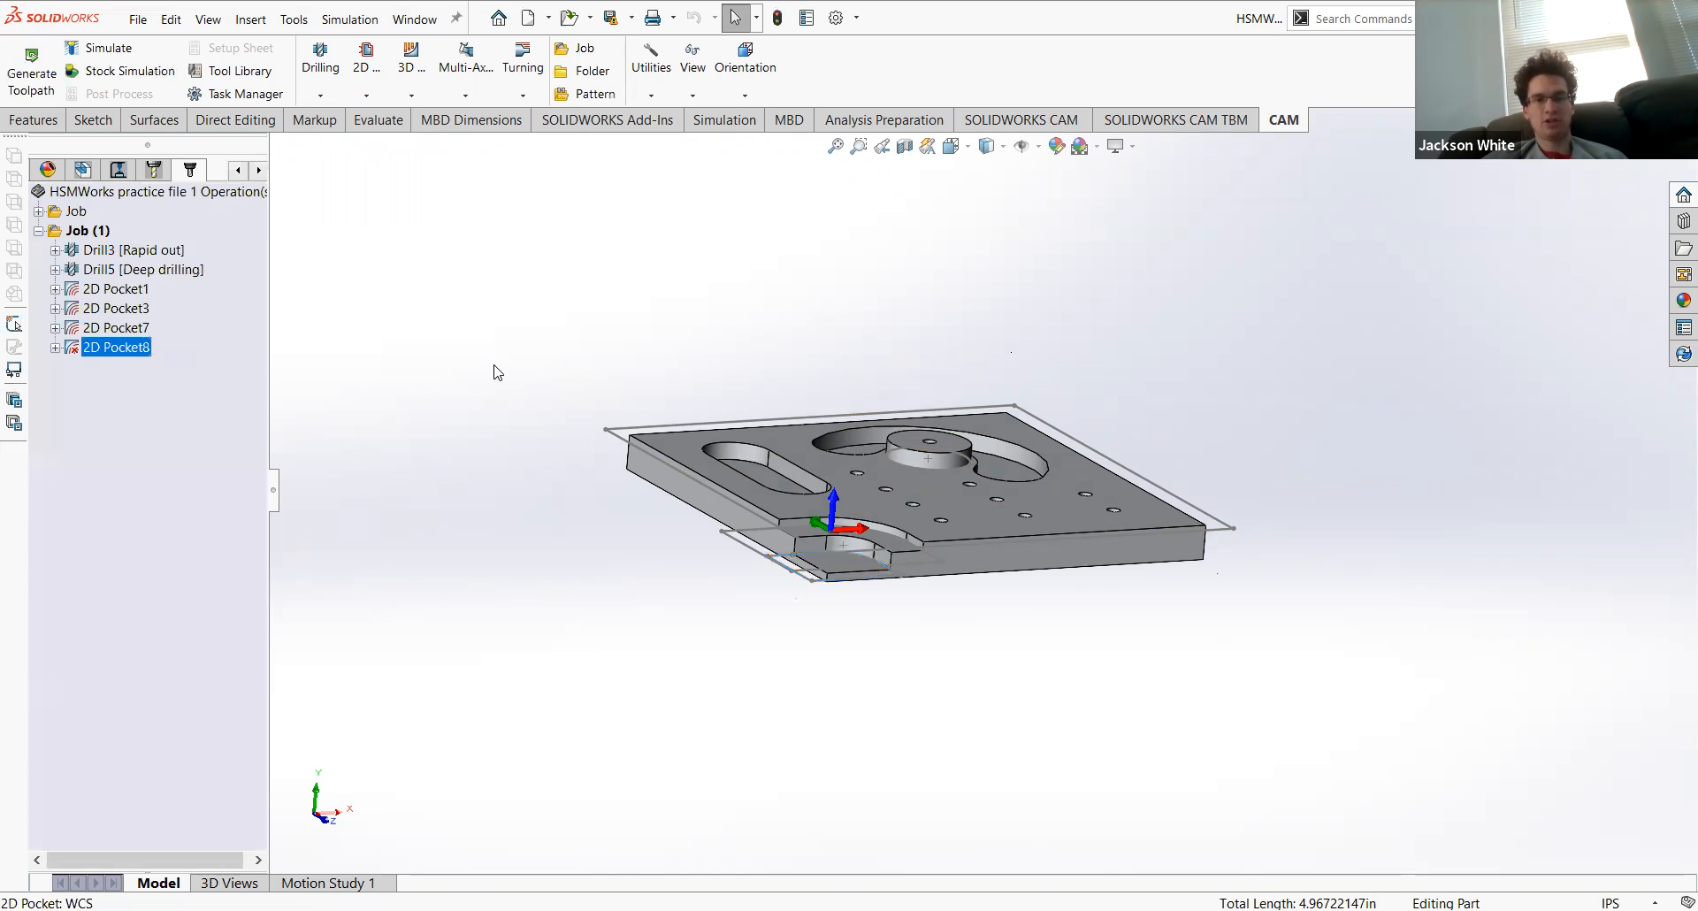
Step: Try to regenerate the toolpath of 2D Pocket8
{"action": "middle_click_drag", "start_coordinate": [493, 328], "coordinate": [513, 408]}
{"action": "left_click", "coordinate": [120, 348]}
{"action": "left_click", "coordinate": [85, 378]}
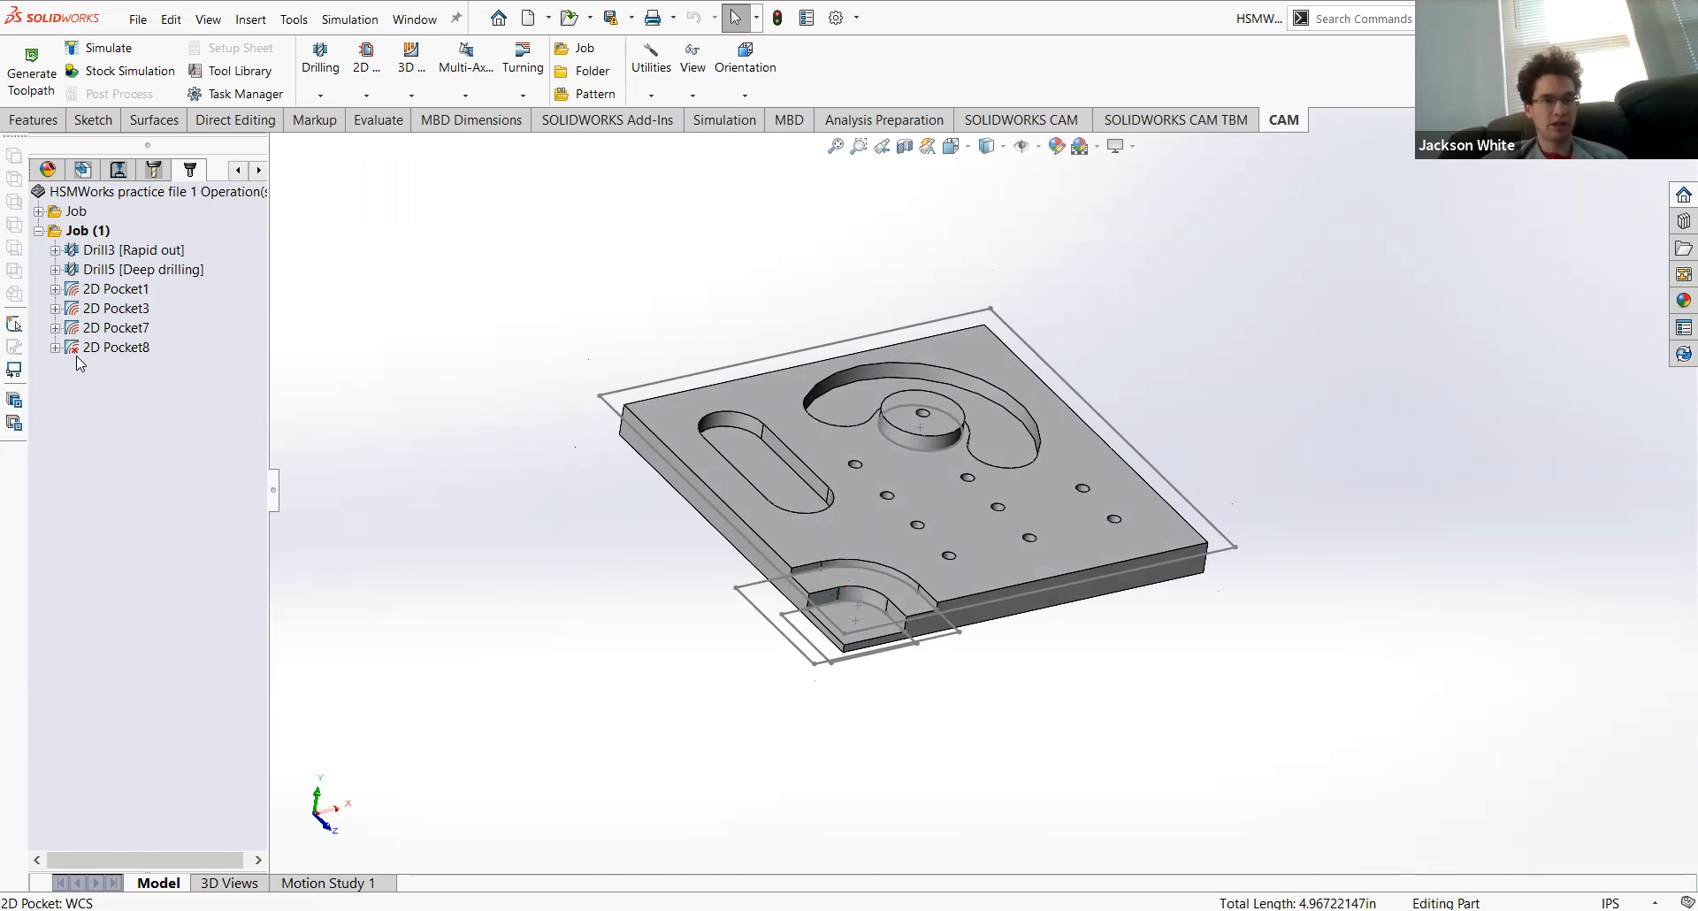
{"action": "right_click", "coordinate": [86, 355]}
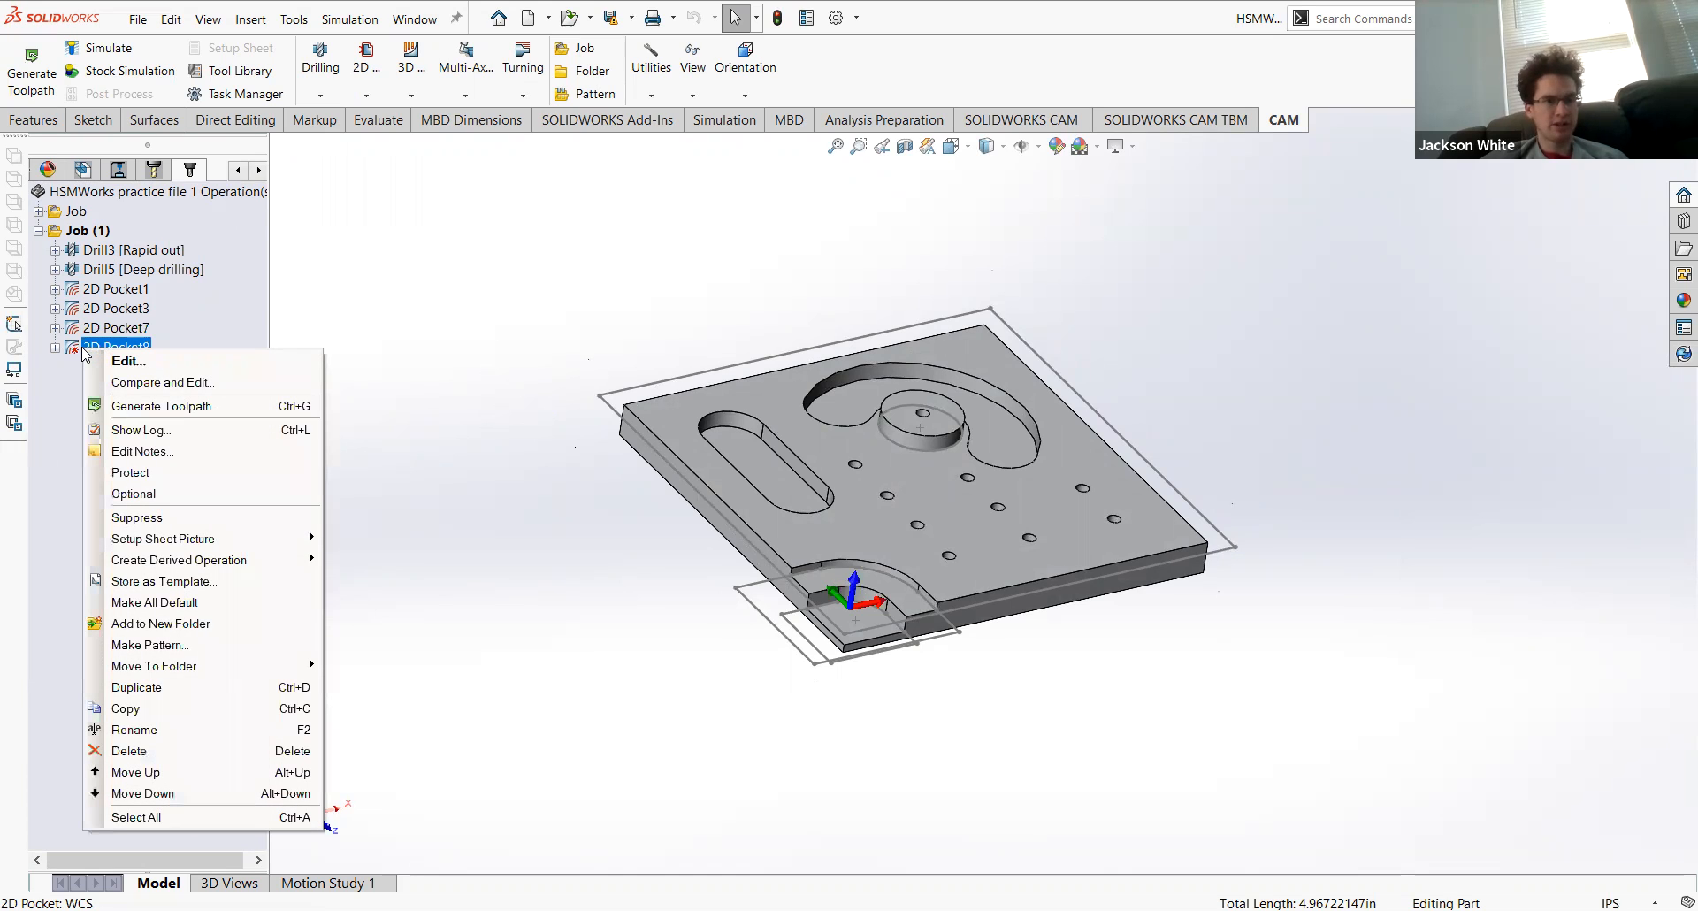
{"action": "left_click", "coordinate": [70, 378]}
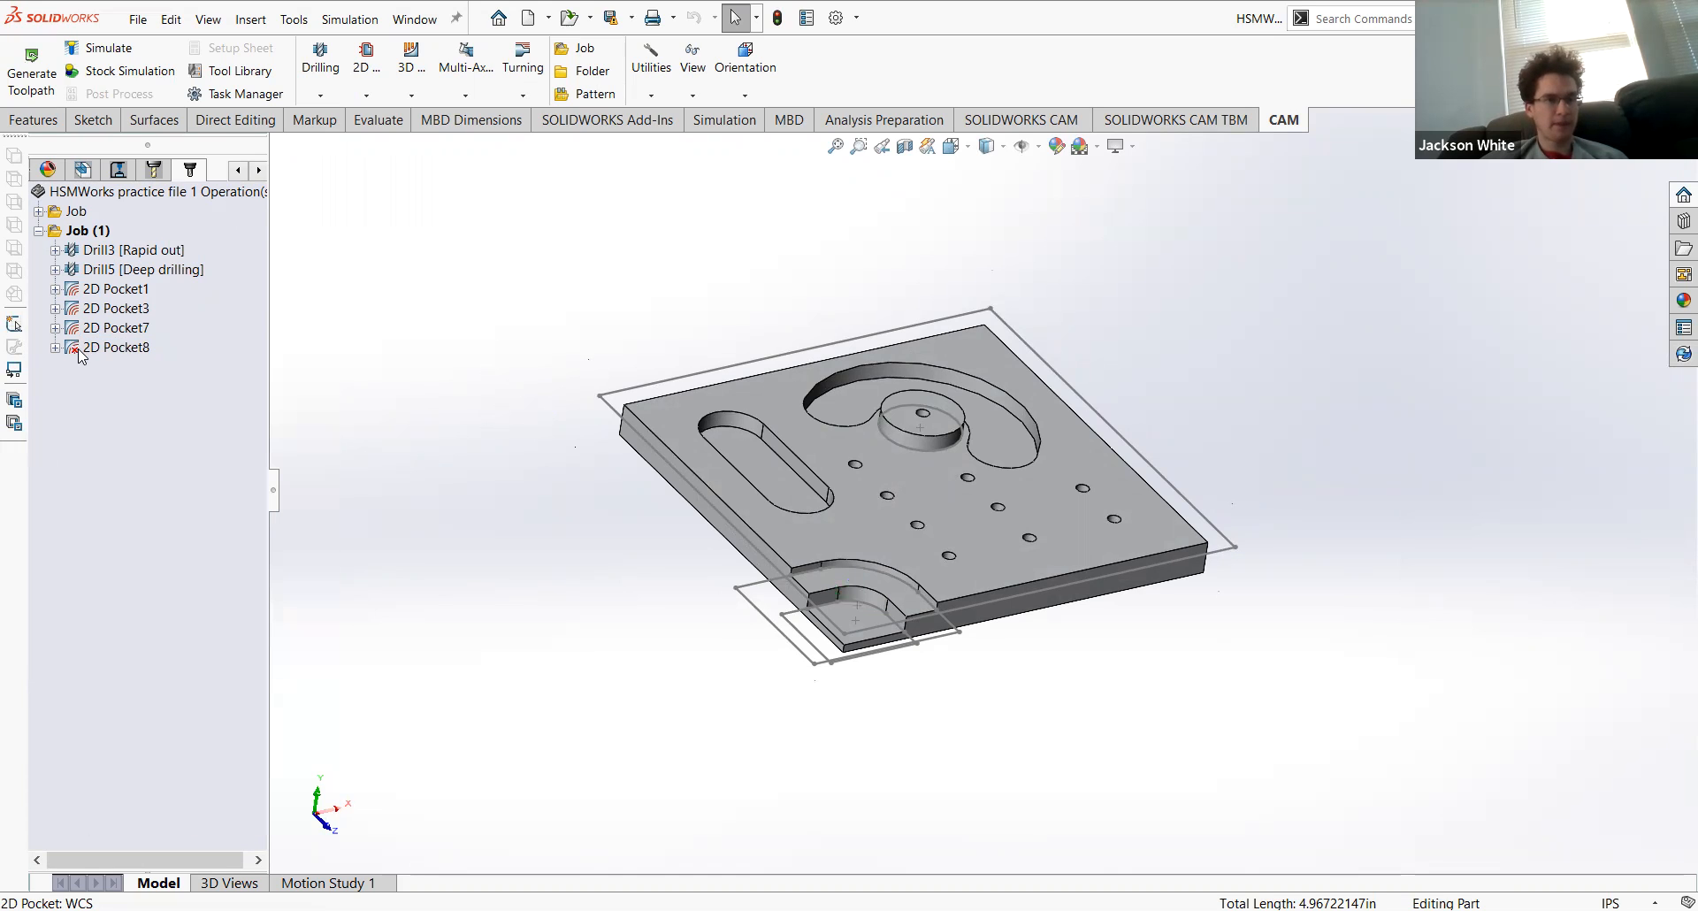
{"action": "left_click", "coordinate": [76, 354]}
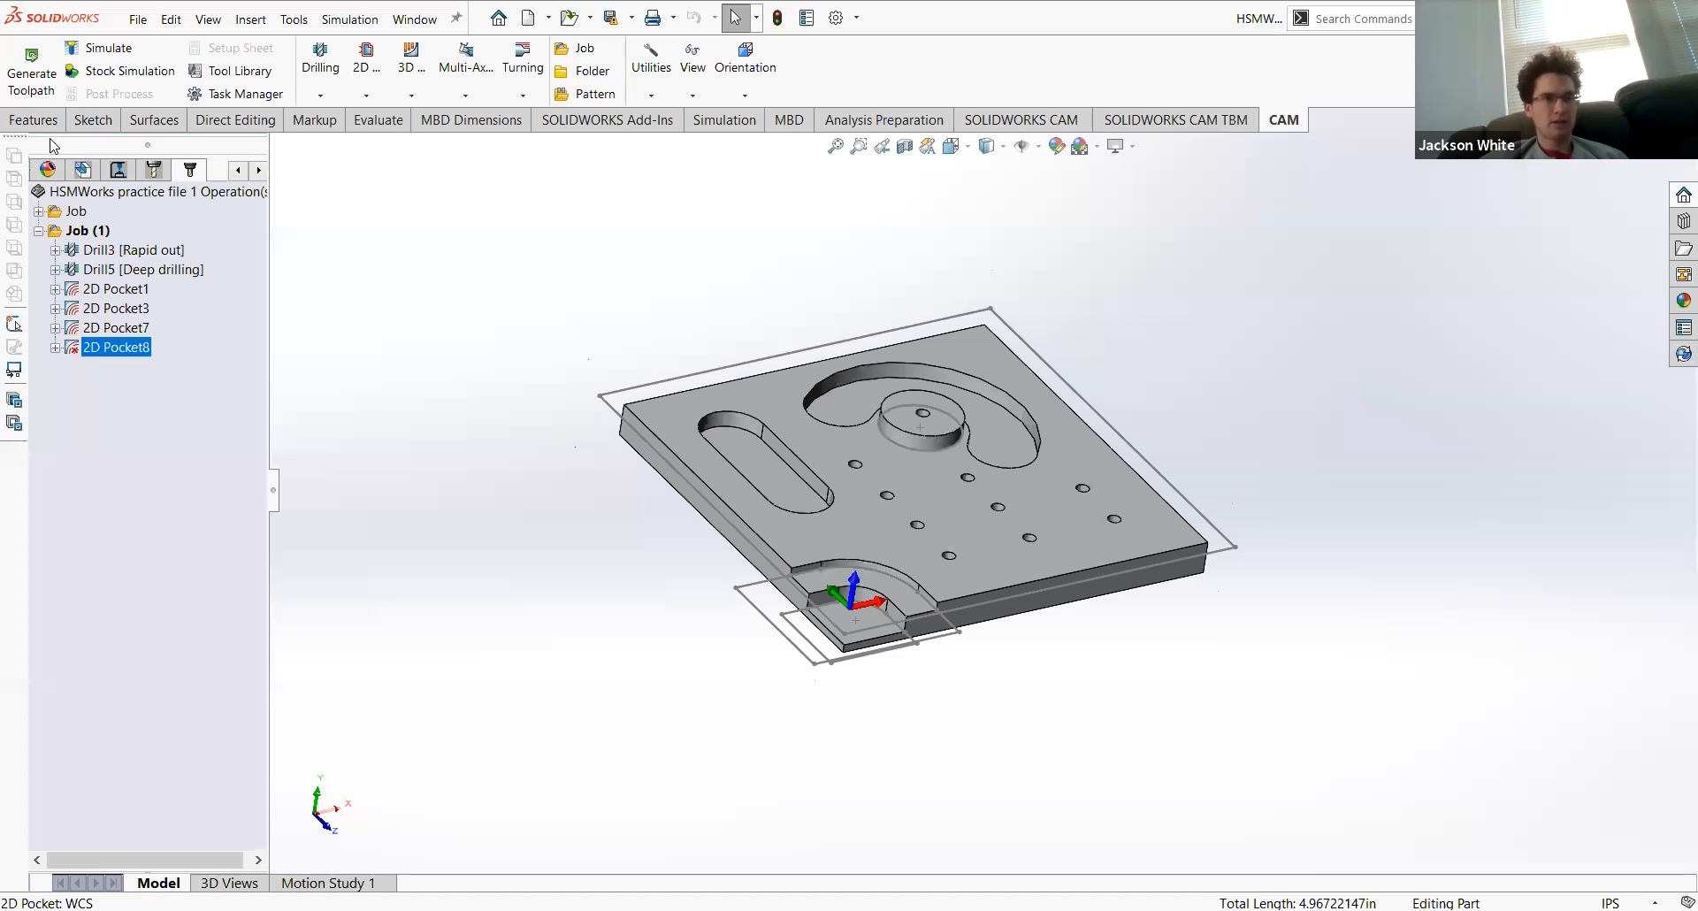
{"action": "left_click", "coordinate": [38, 86]}
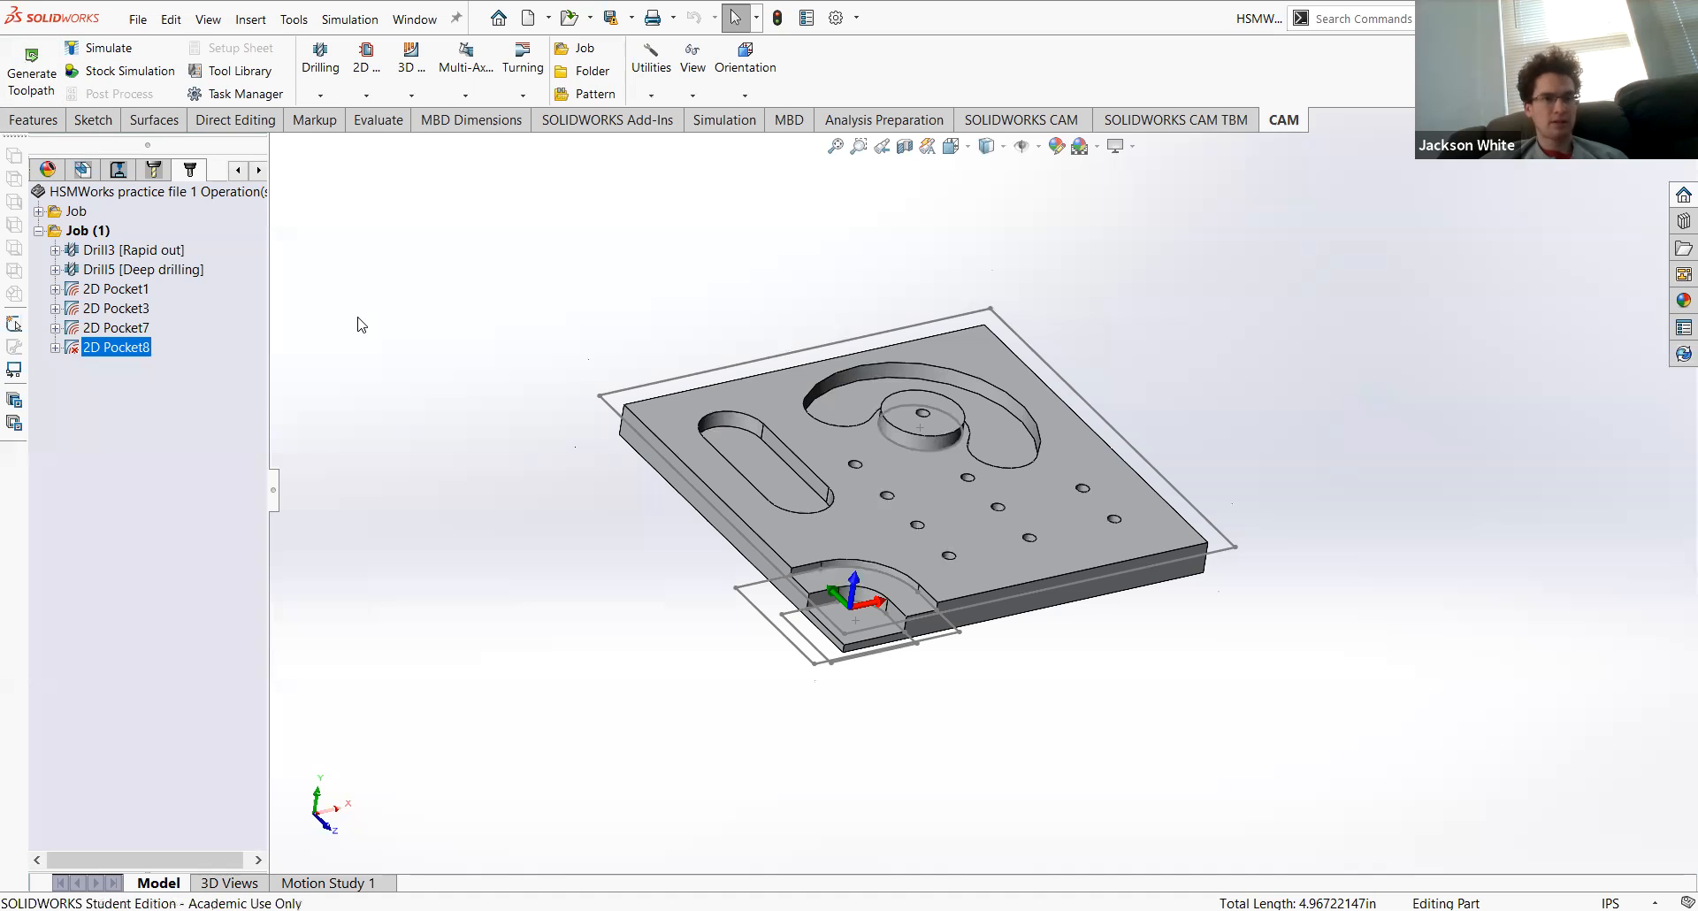
Step: Reopen 2D Pocket8, add Line4 of Sketch13 to its machining contour at the inner corner pocket, and accept the operation
{"action": "right_click", "coordinate": [137, 348]}
{"action": "left_click", "coordinate": [177, 354]}
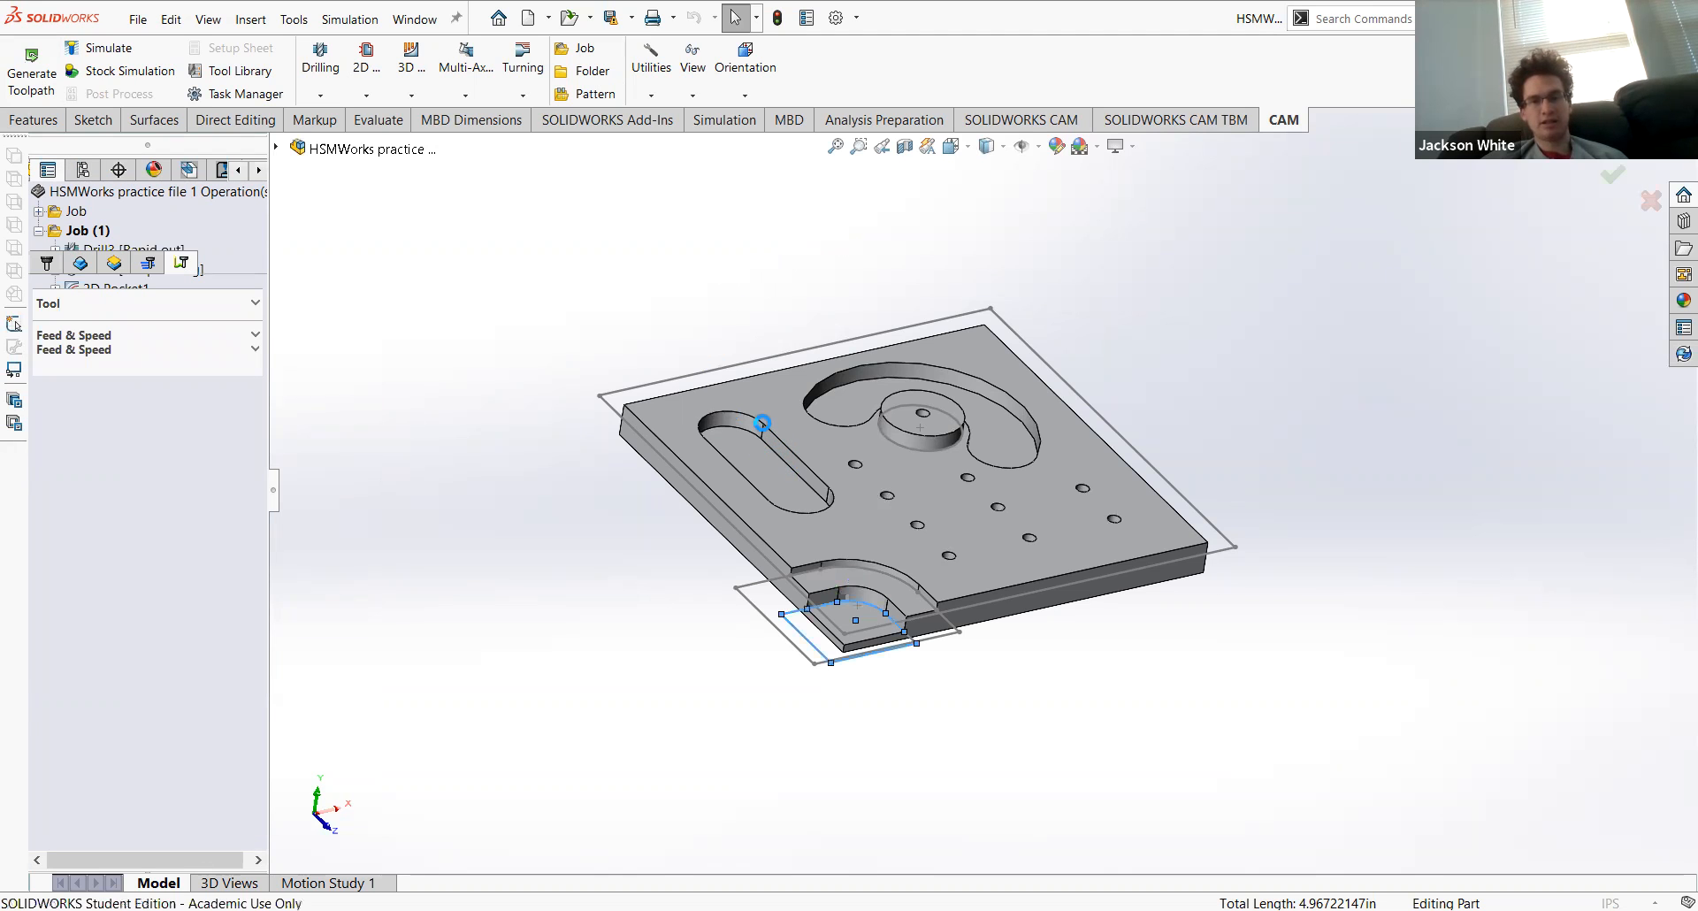
{"action": "middle_click_drag", "start_coordinate": [576, 429], "coordinate": [587, 524]}
{"action": "left_click", "coordinate": [87, 264]}
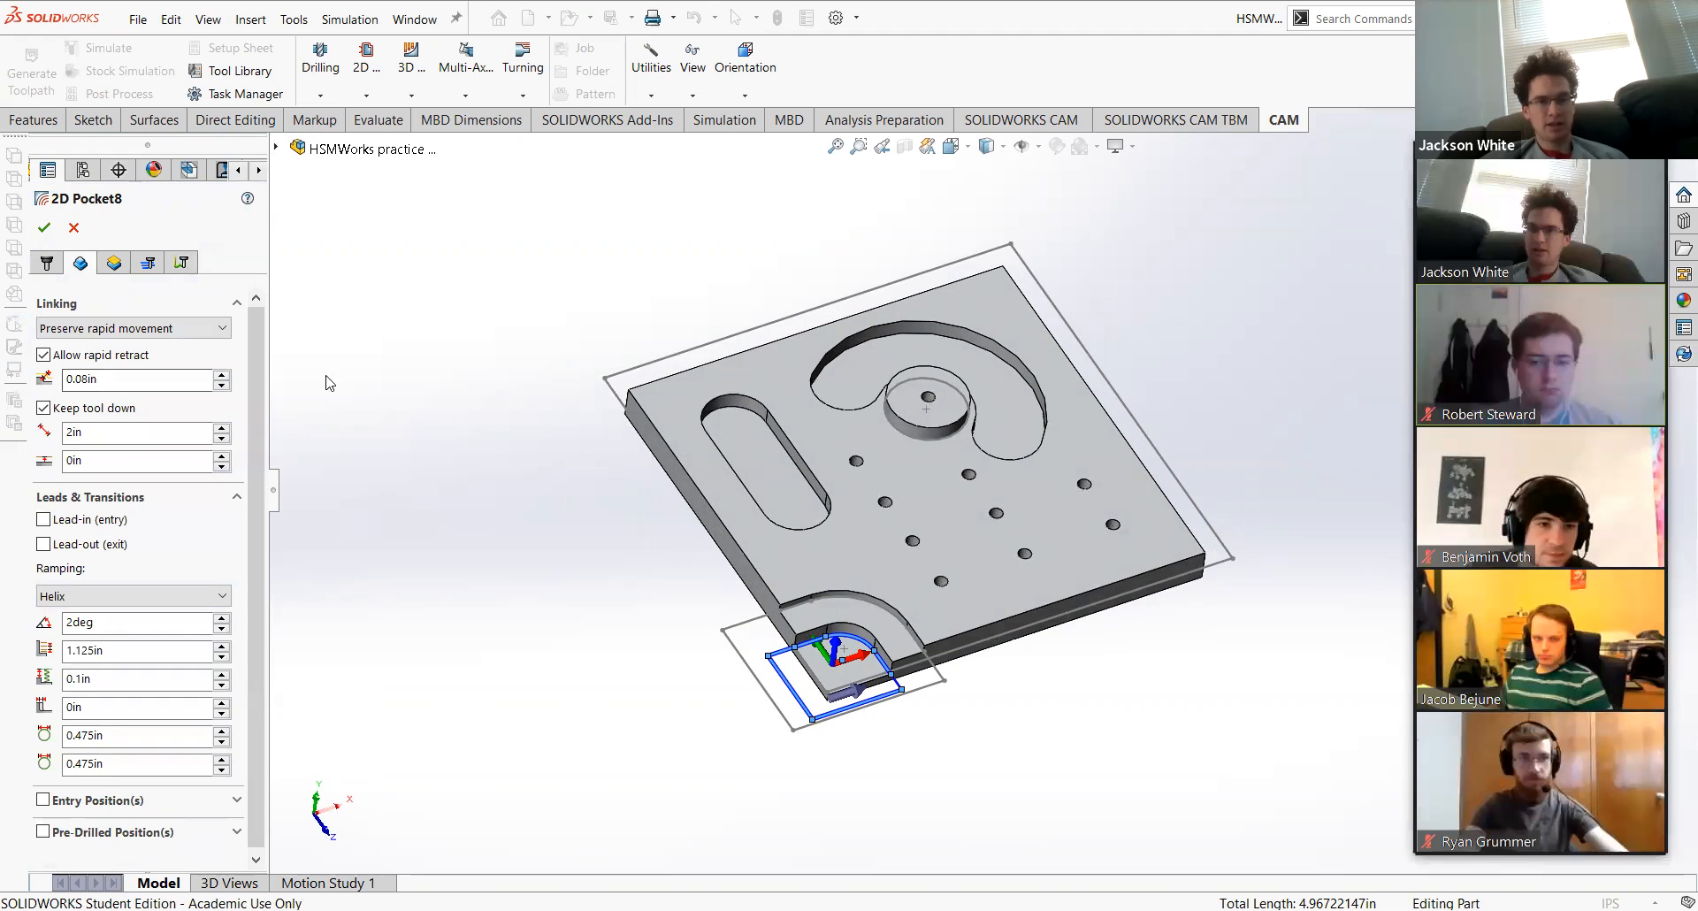
{"action": "left_click", "coordinate": [897, 683]}
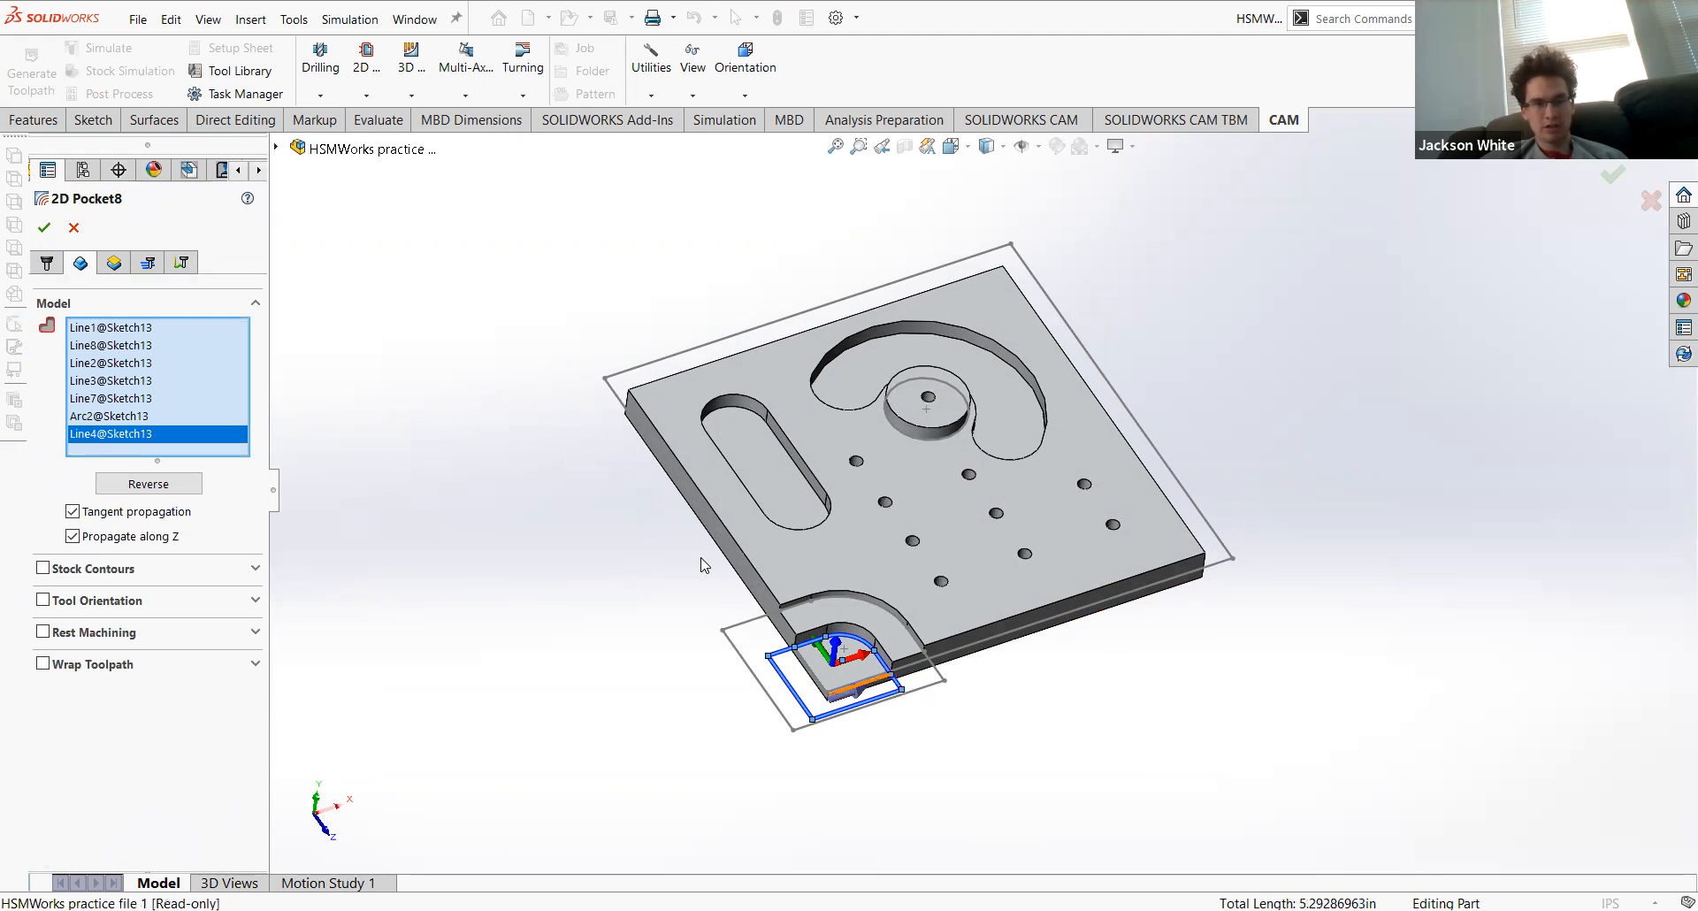
{"action": "left_click", "coordinate": [44, 228]}
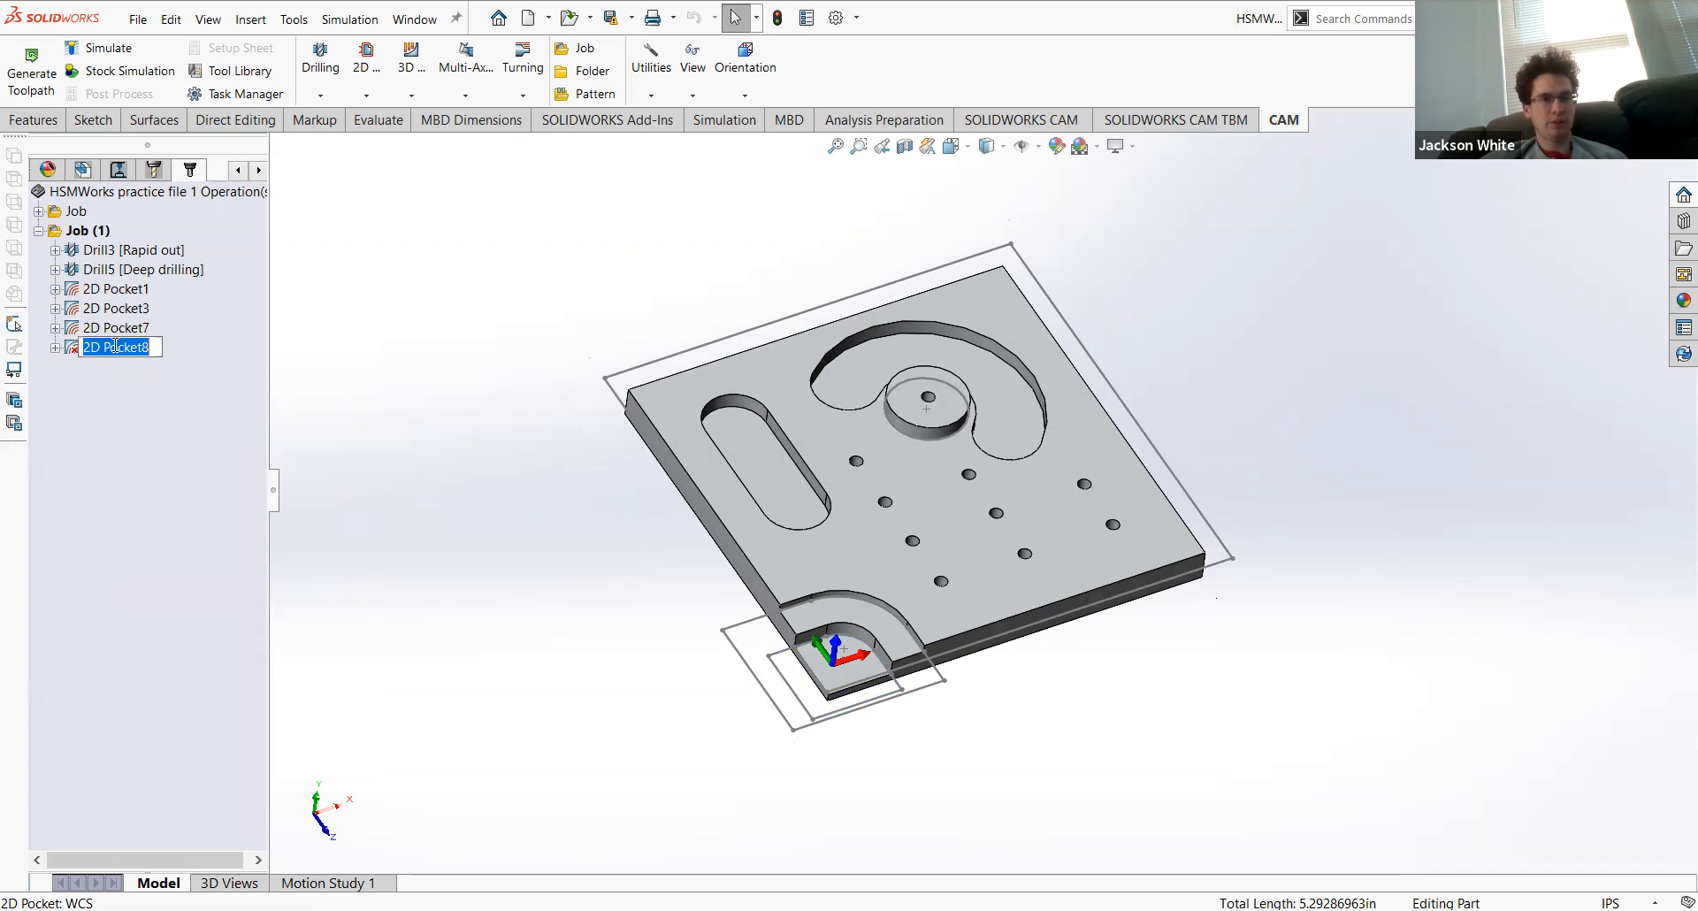
Step: Reopen 2D Pocket8 for editing and reference its clearance height from the stock top
{"action": "left_click", "coordinate": [193, 361]}
{"action": "middle_click_drag", "start_coordinate": [626, 378], "coordinate": [584, 332]}
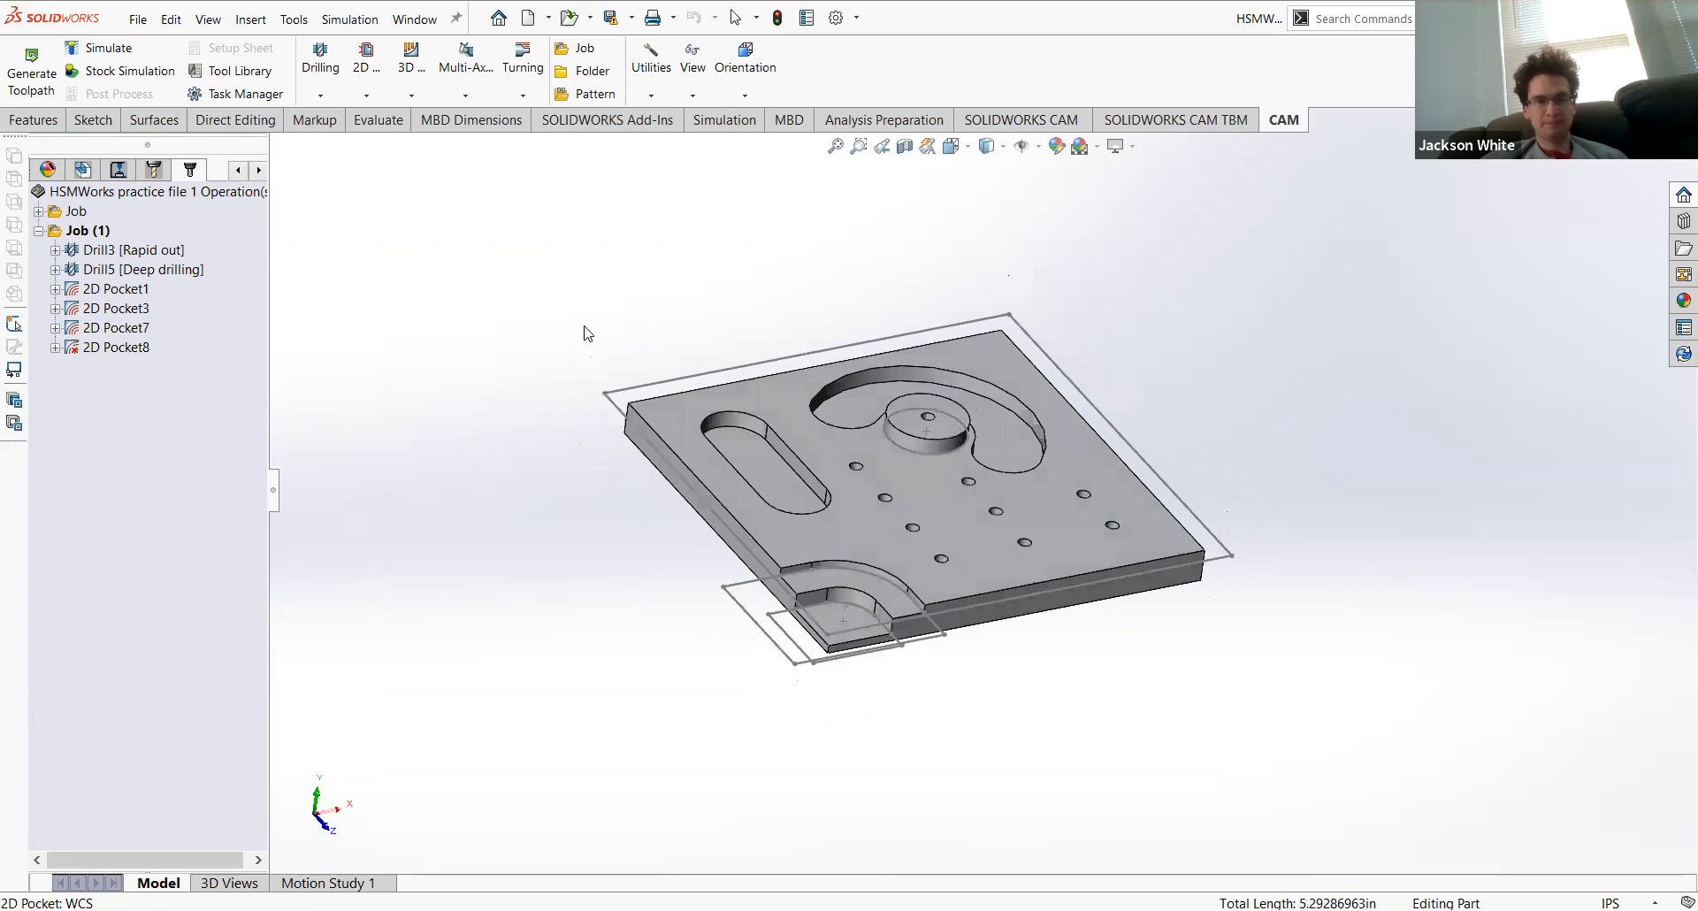
{"action": "right_click", "coordinate": [128, 353]}
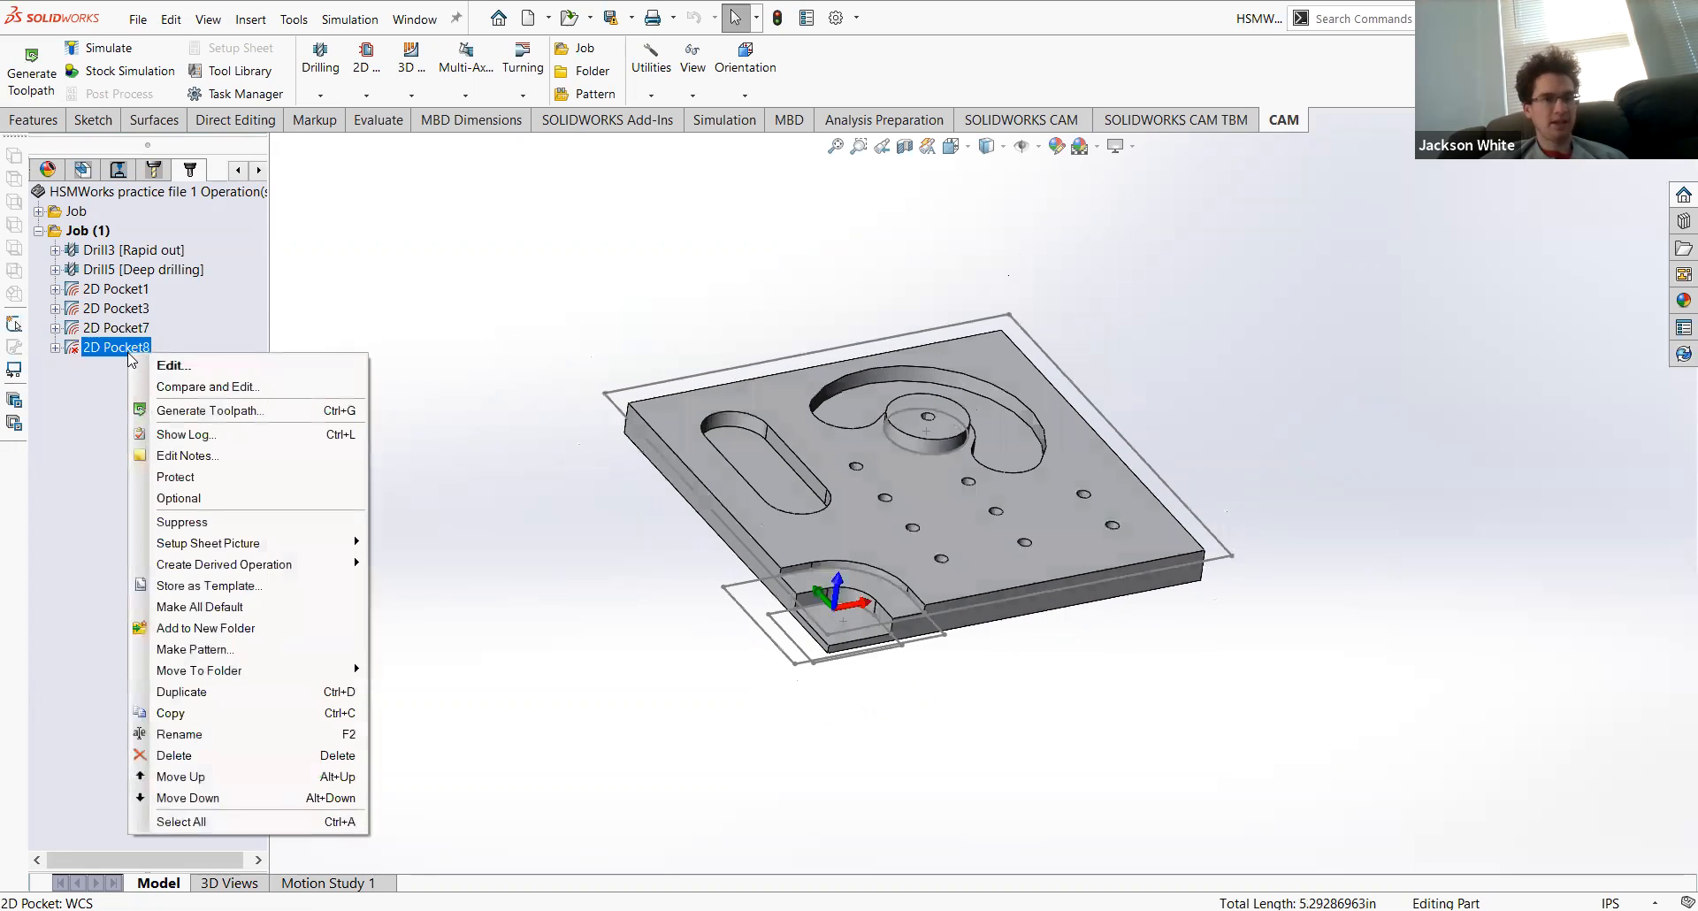
{"action": "left_click", "coordinate": [185, 367]}
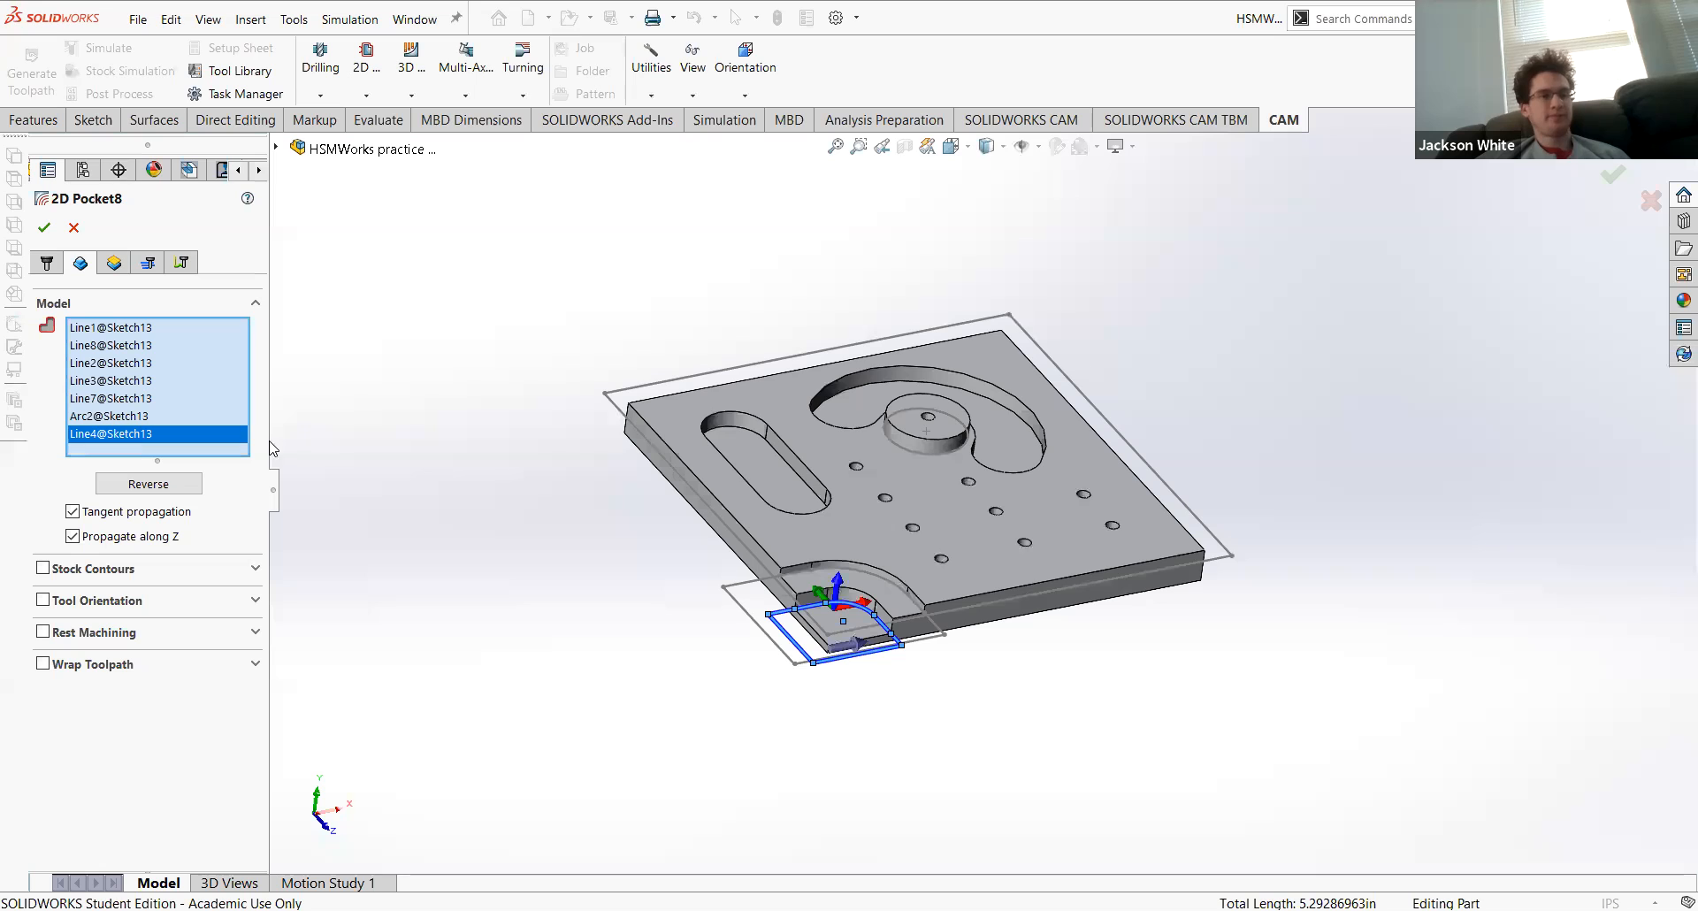
{"action": "left_click", "coordinate": [113, 271]}
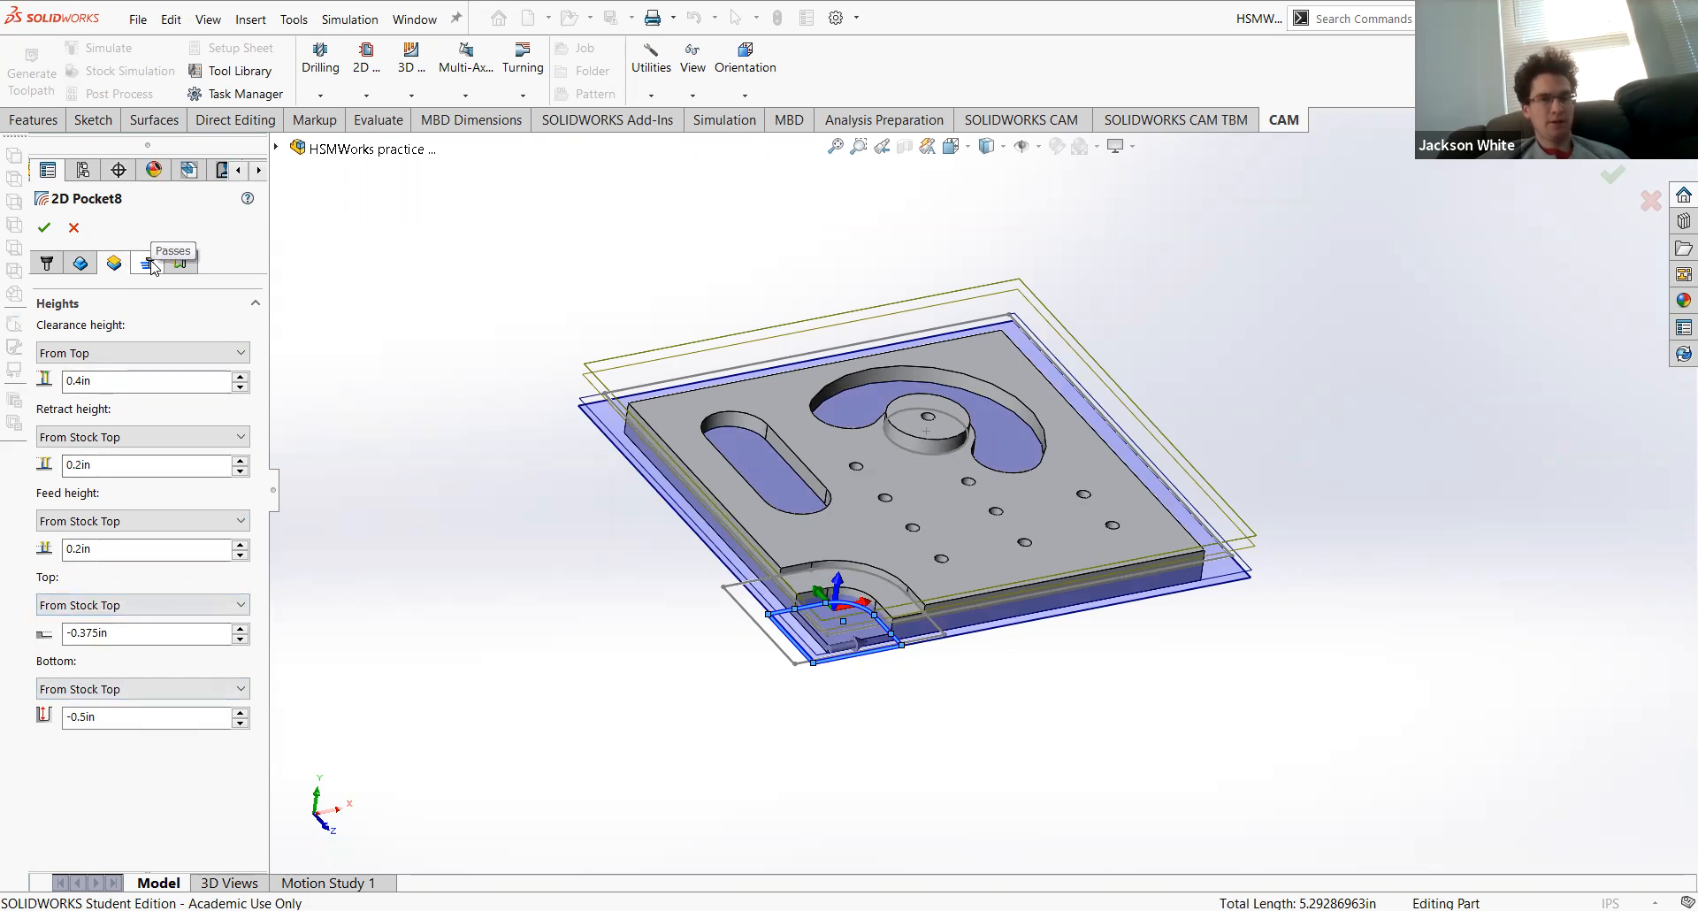
{"action": "mouse_move", "coordinate": [491, 521]}
{"action": "middle_mouse_down"}
{"action": "mouse_move", "coordinate": [485, 295]}
{"action": "mouse_move", "coordinate": [465, 531]}
{"action": "middle_mouse_up"}
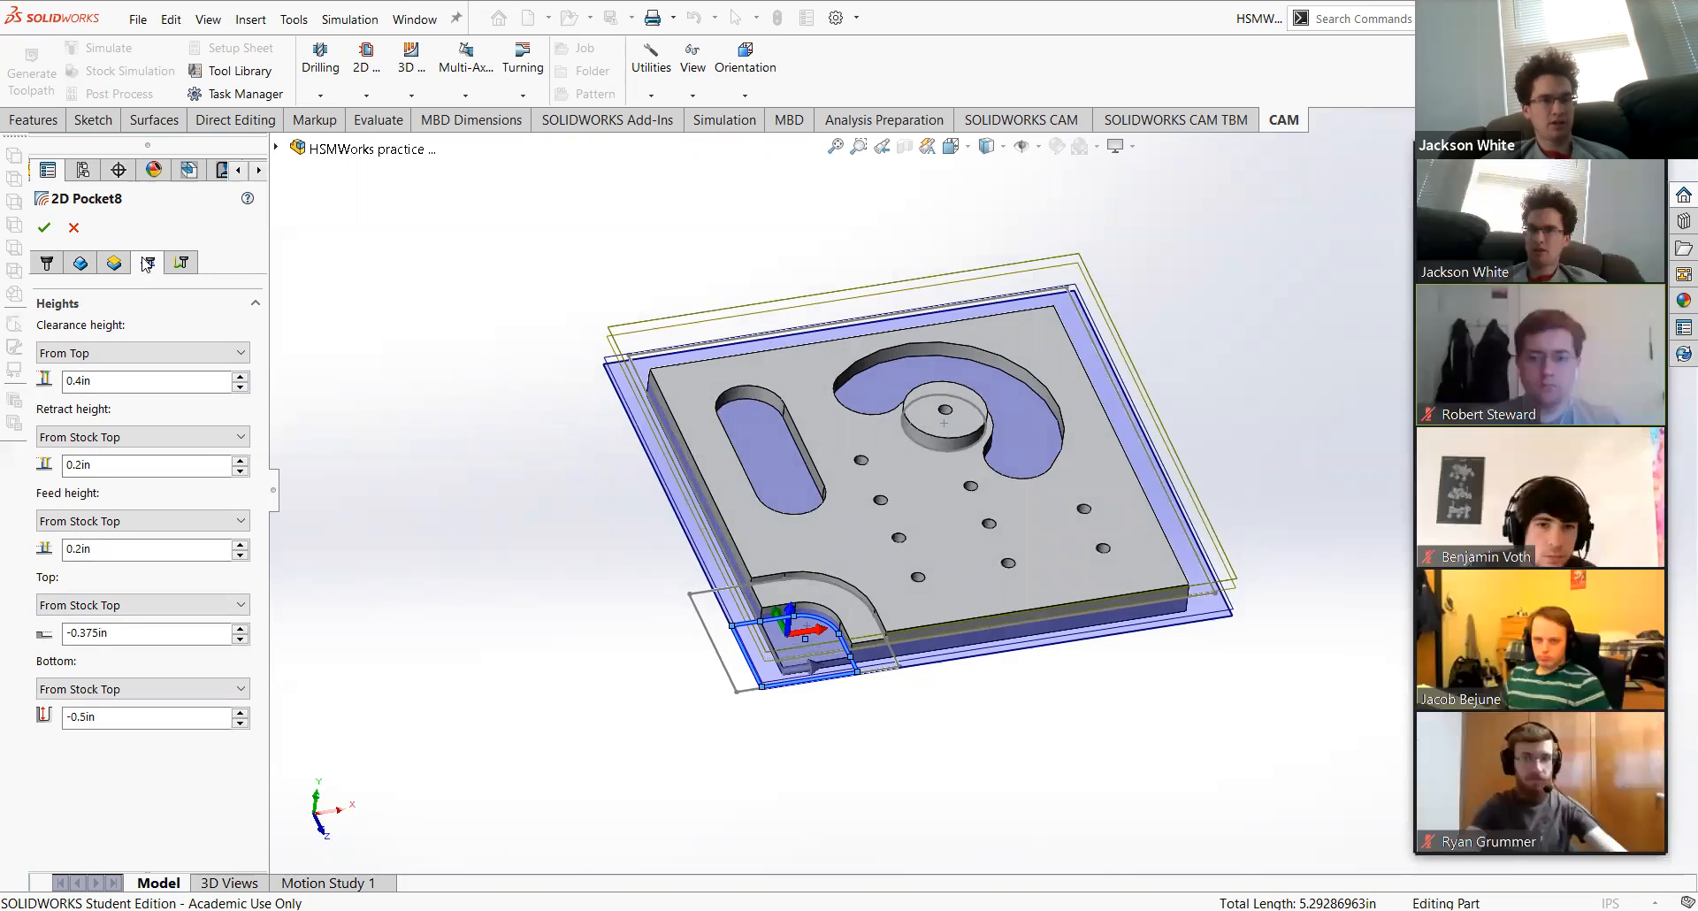
{"action": "left_click", "coordinate": [147, 263]}
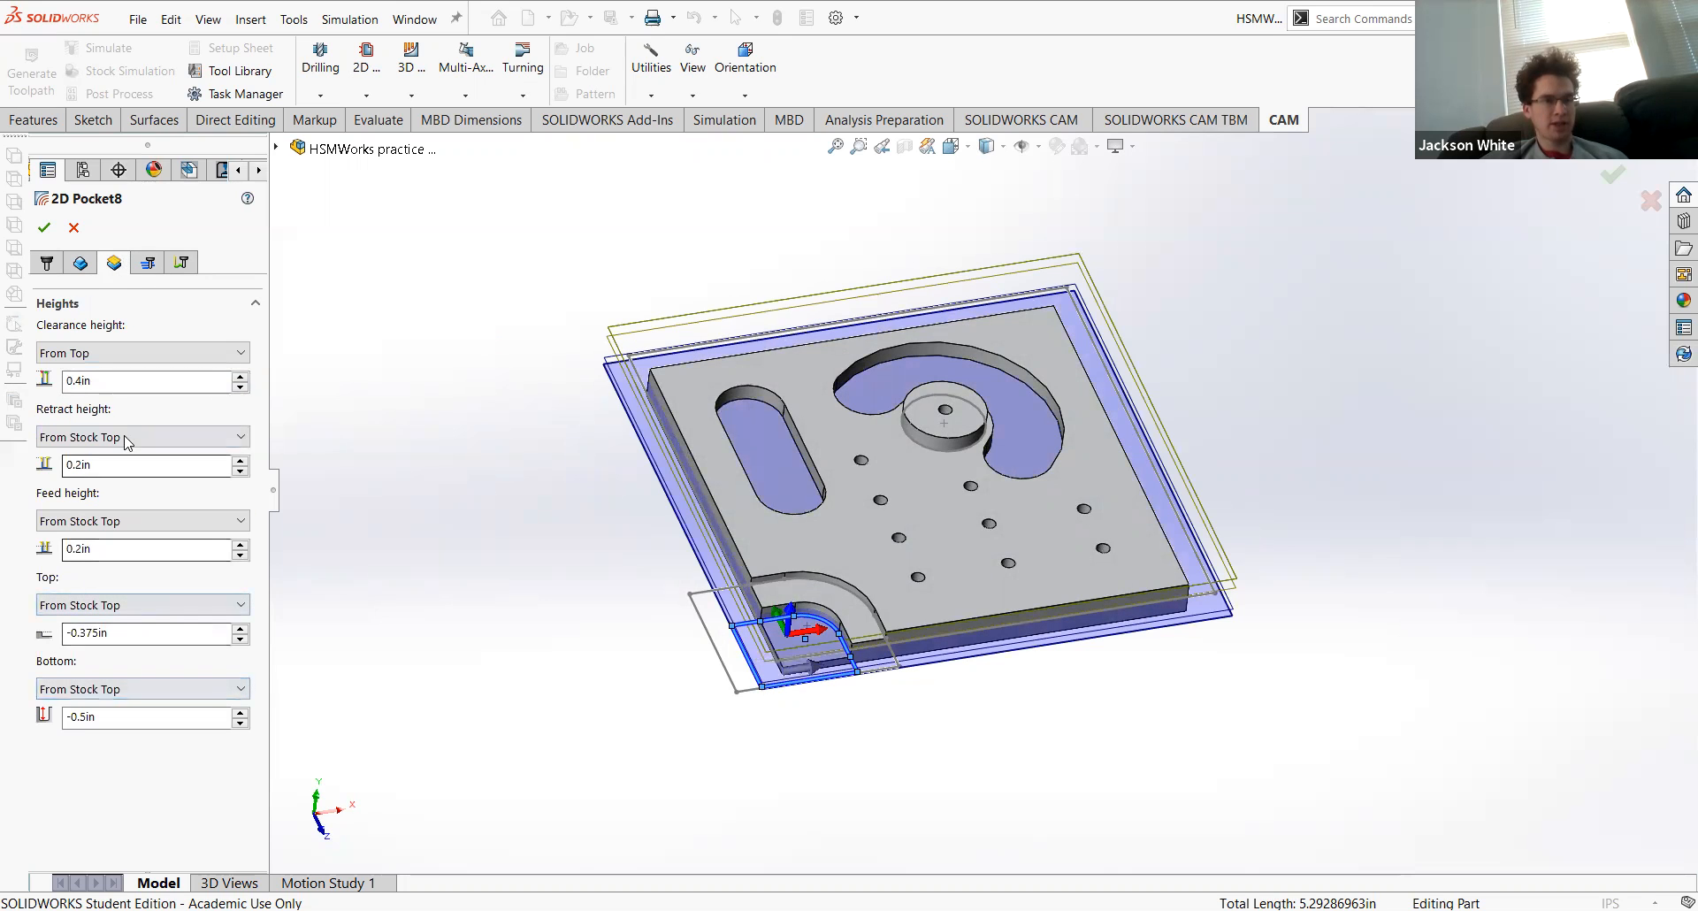
{"action": "left_click", "coordinate": [109, 352]}
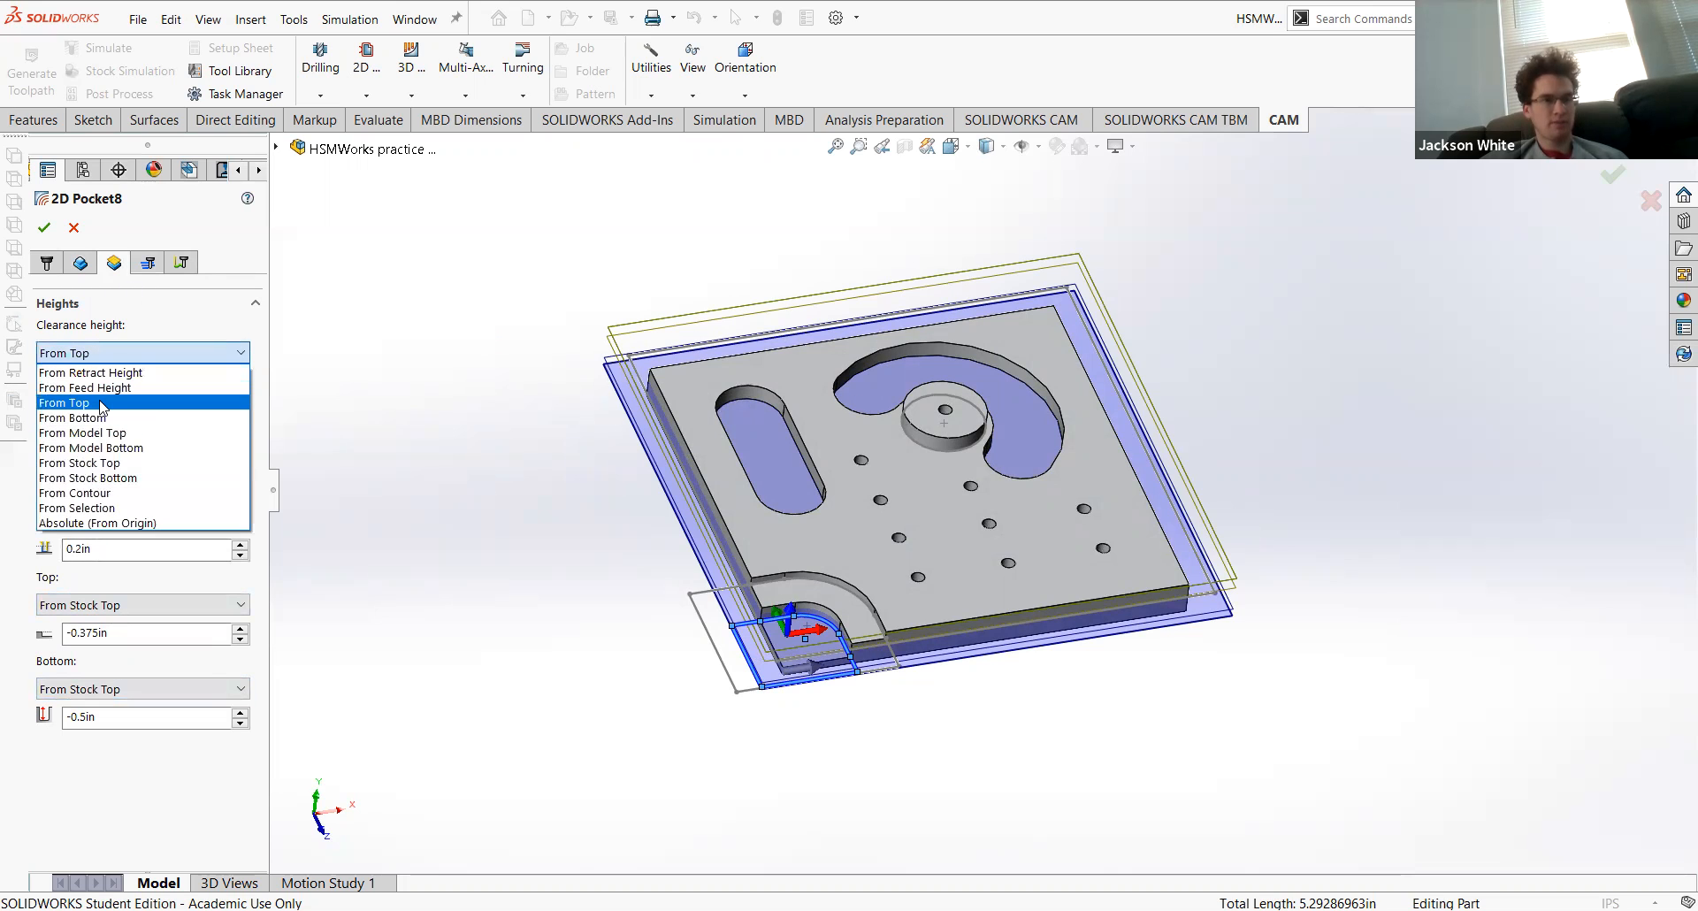
{"action": "left_click", "coordinate": [109, 463]}
Step: Disable Keep tool down for 2D Pocket8 and accept the operation to generate its toolpath
{"action": "left_click", "coordinate": [147, 262]}
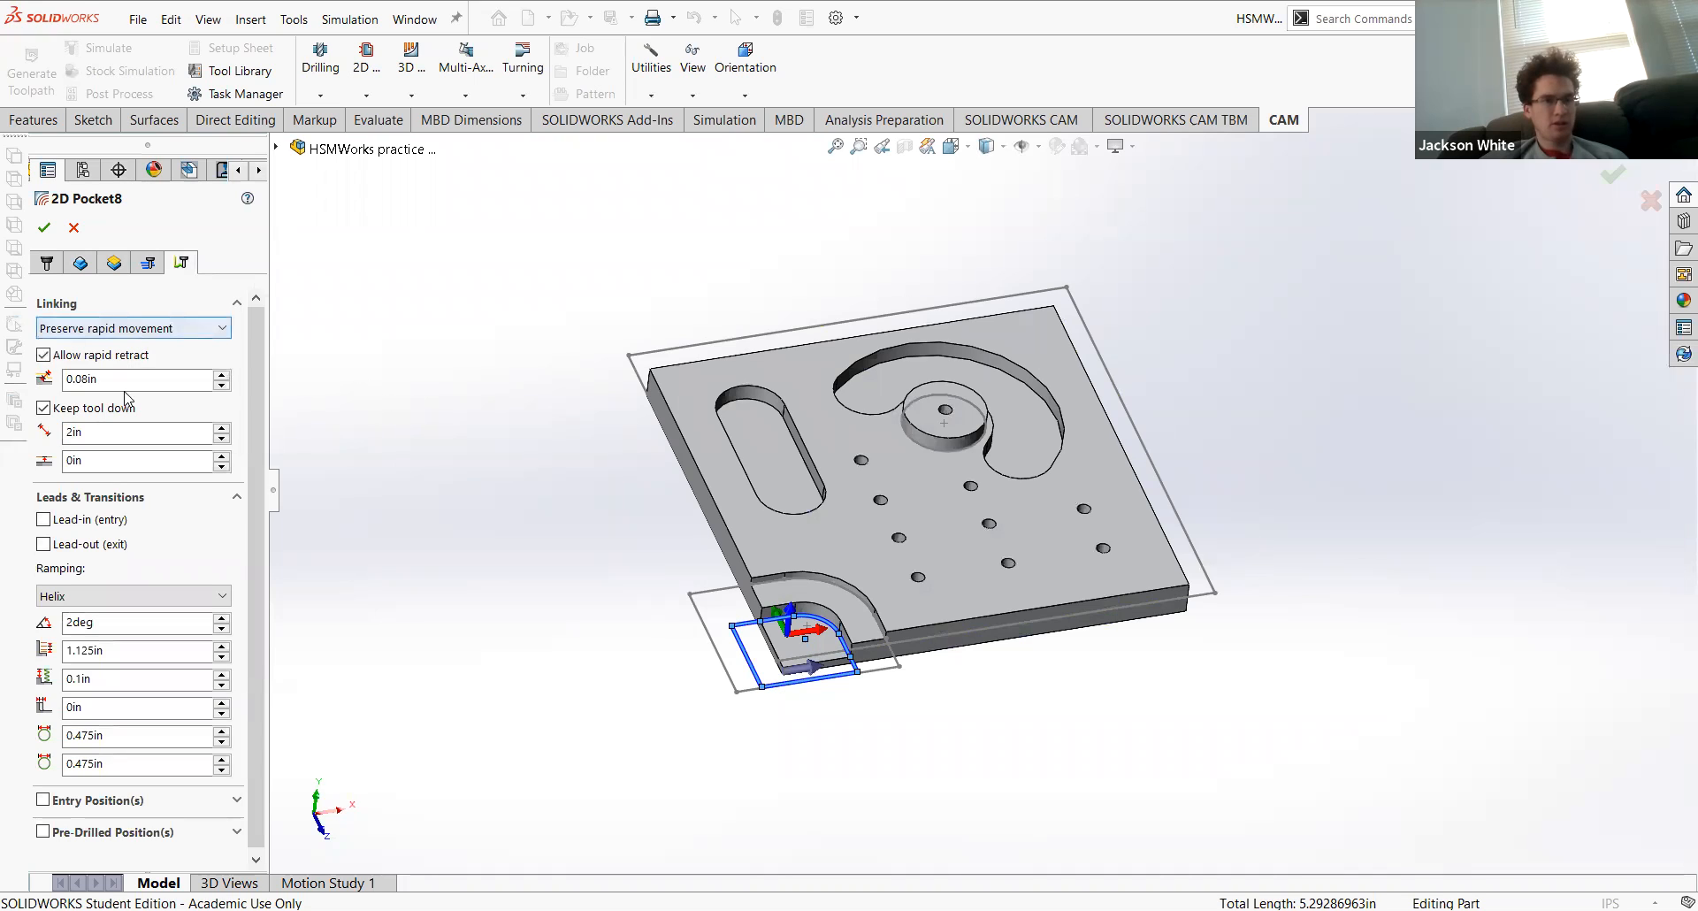
{"action": "left_click", "coordinate": [42, 406]}
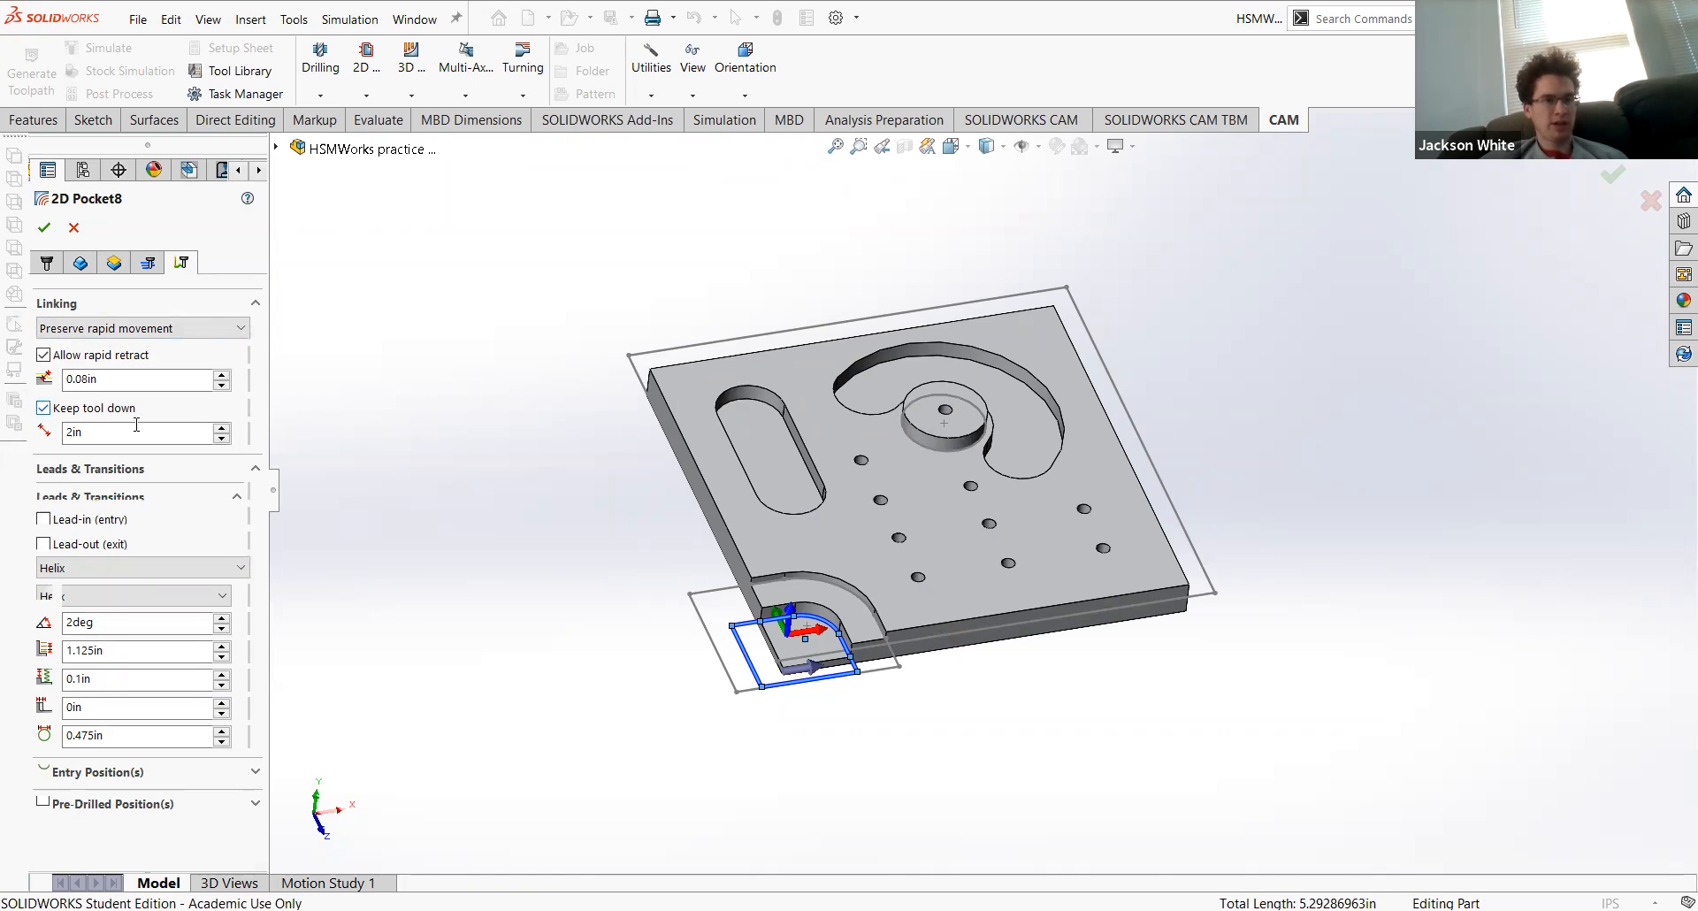
{"action": "left_click", "coordinate": [43, 229]}
Step: Run a stock simulation of all Job (1) operations from Drill3 through 2D Pocket8
{"action": "middle_click_drag", "start_coordinate": [624, 555], "coordinate": [522, 410]}
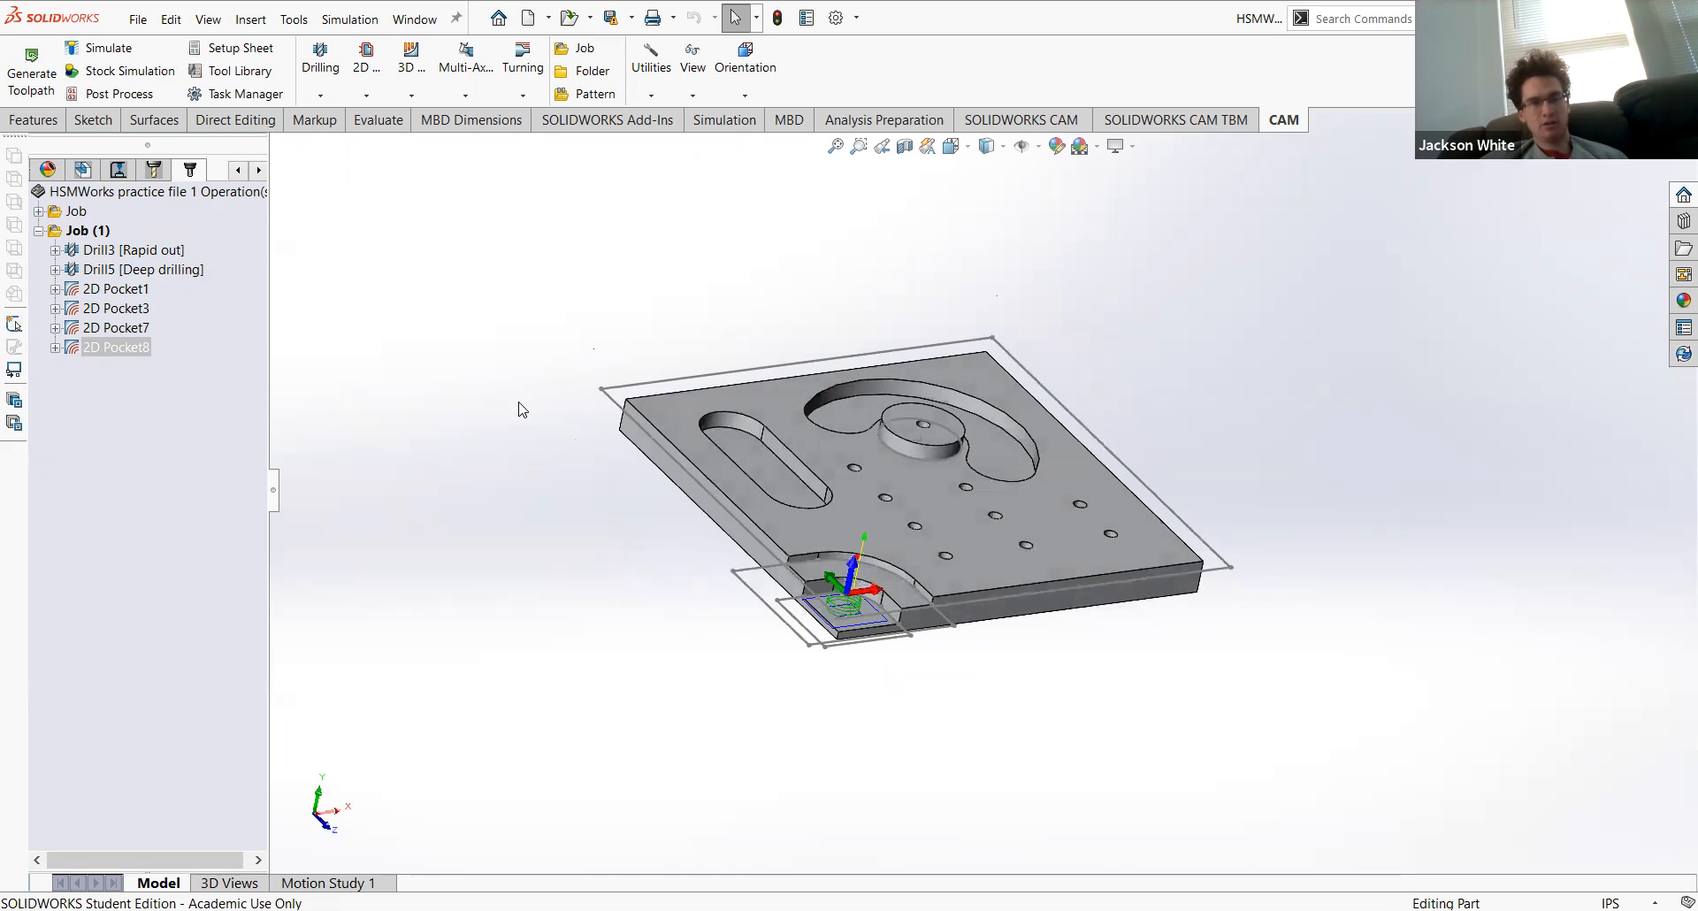
{"action": "left_click", "coordinate": [126, 251]}
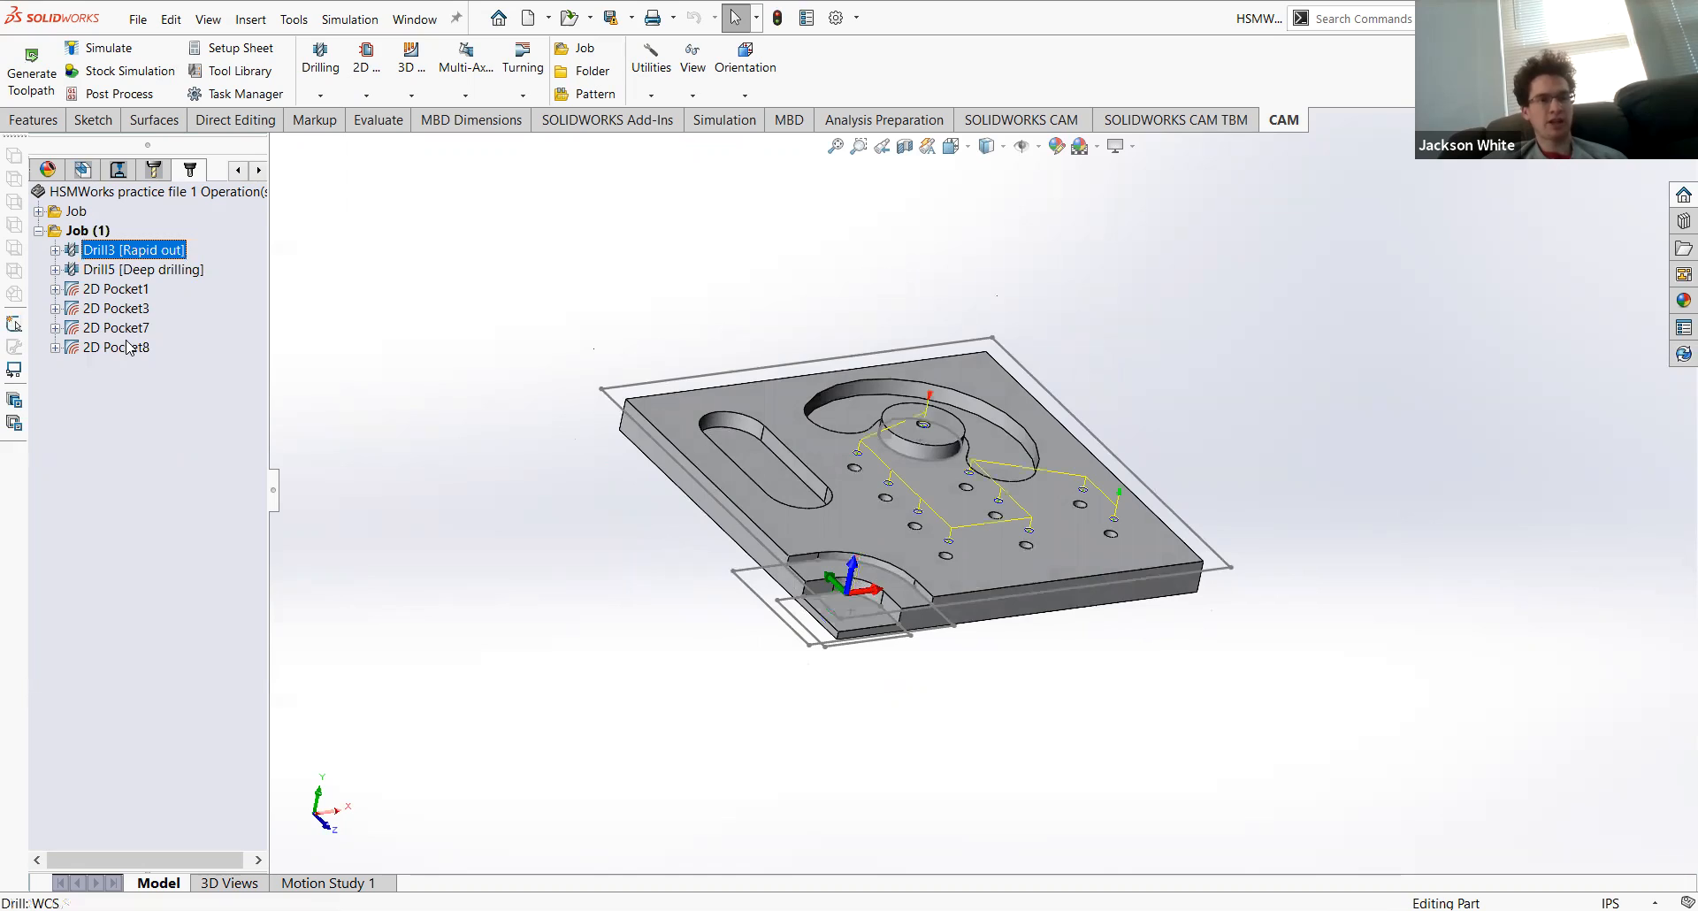
{"action": "left_click", "coordinate": [129, 346], "text": "shift"}
{"action": "middle_click_drag", "start_coordinate": [785, 435], "coordinate": [796, 470]}
{"action": "middle_click_drag", "start_coordinate": [982, 523], "coordinate": [995, 508]}
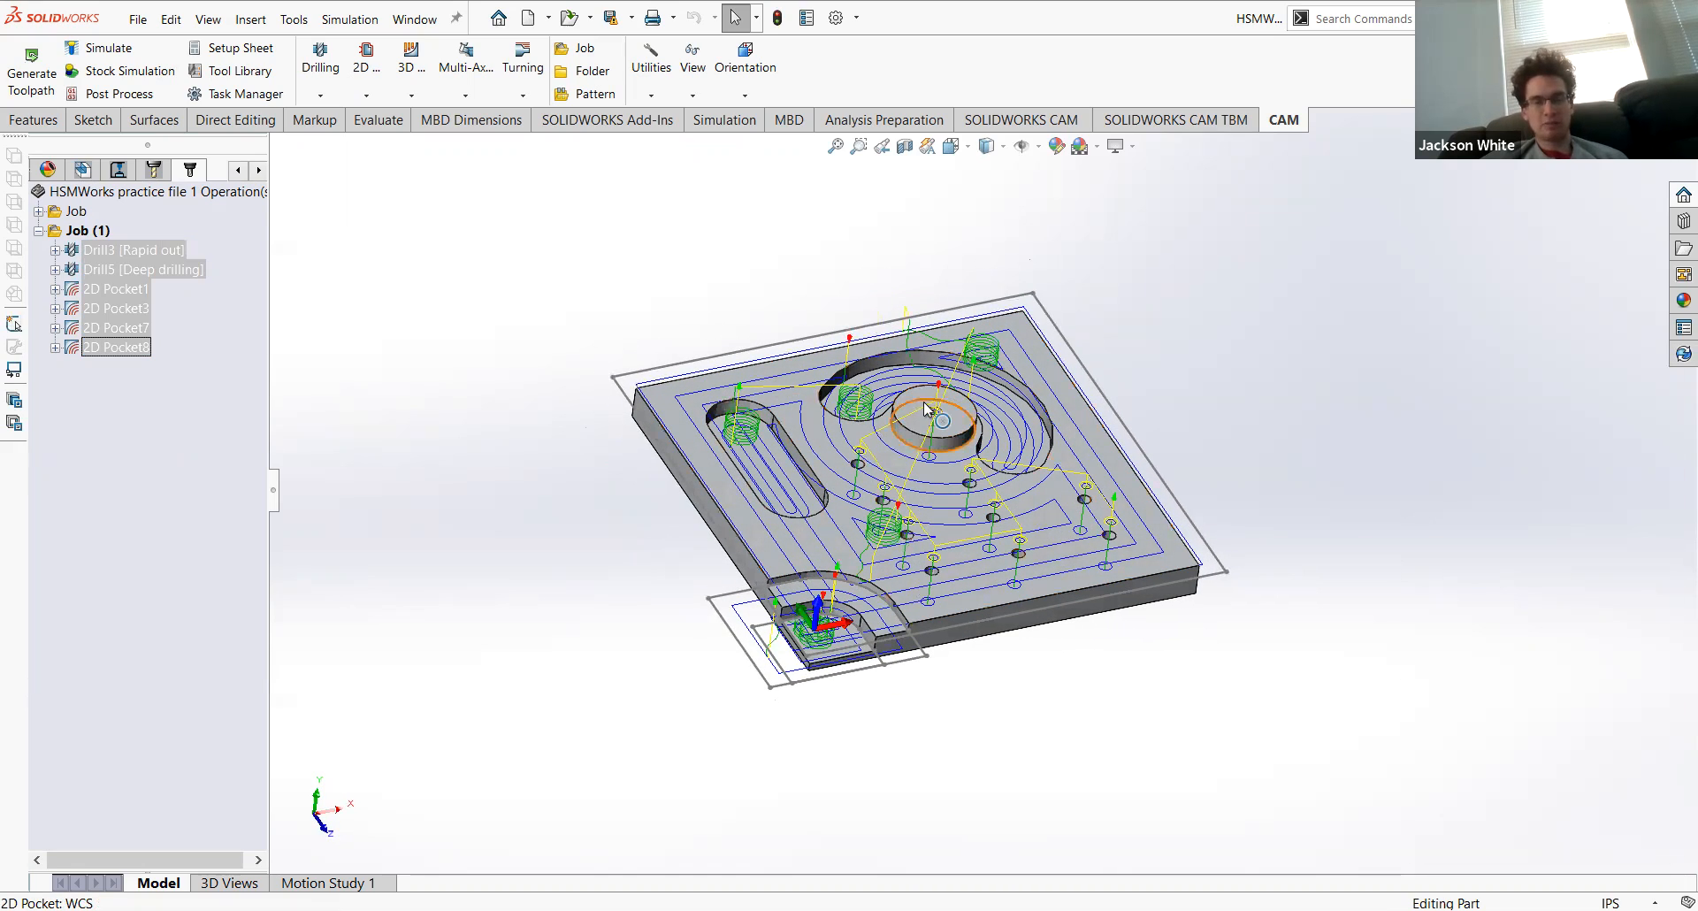
{"action": "middle_click_drag", "start_coordinate": [1116, 457], "coordinate": [1033, 427]}
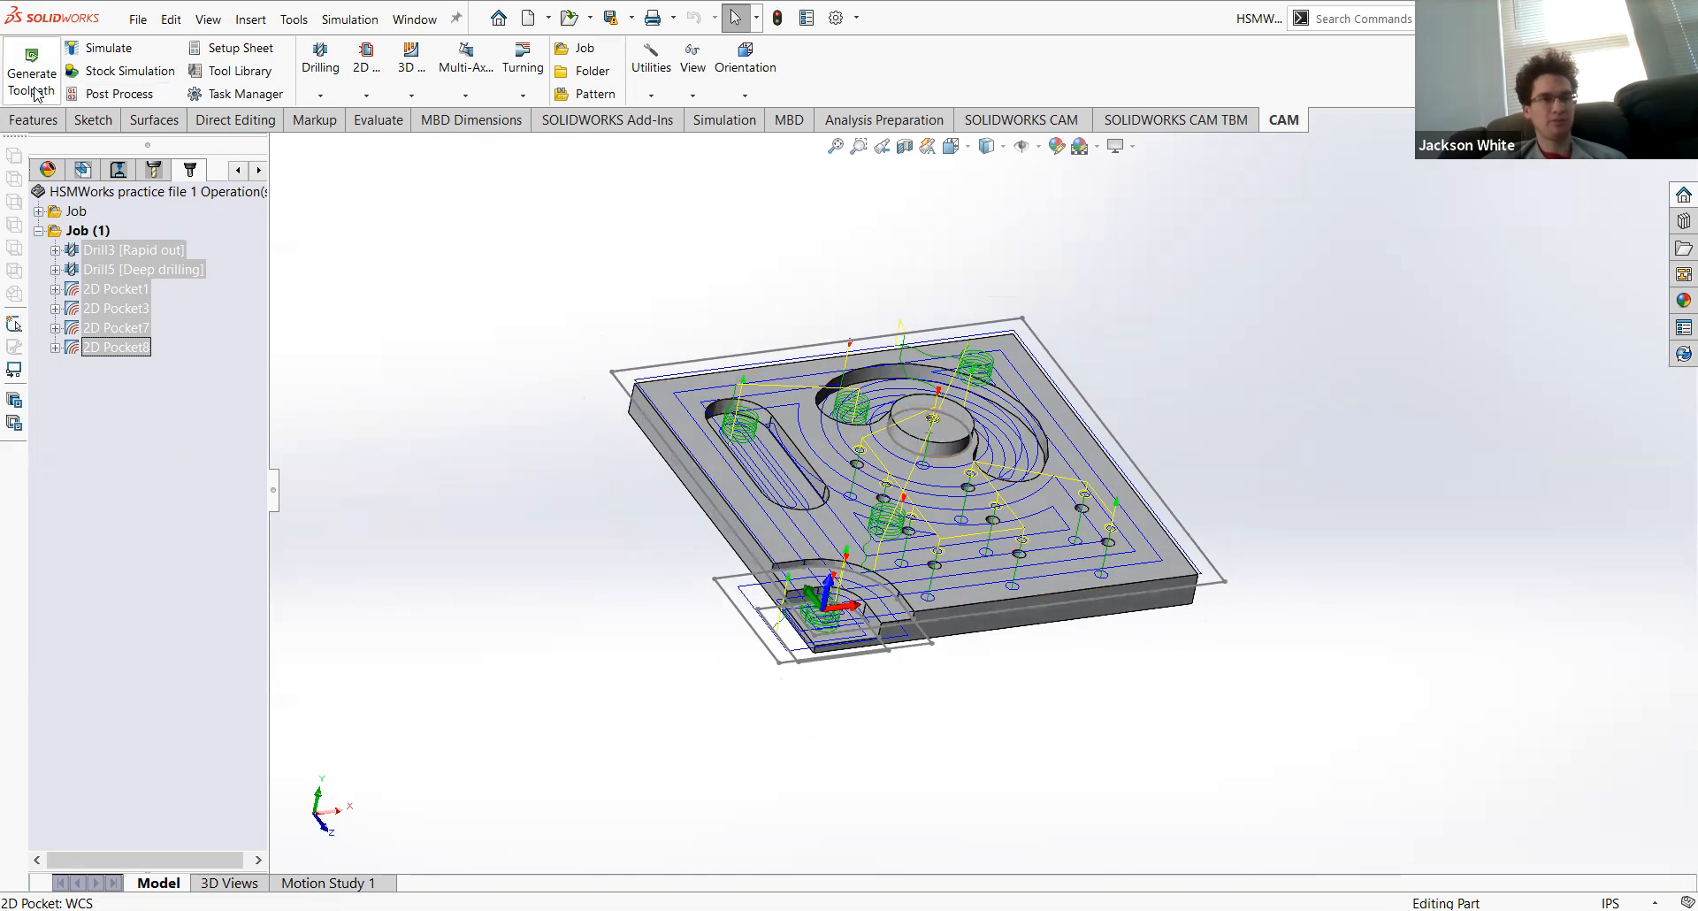
{"action": "left_click", "coordinate": [124, 76]}
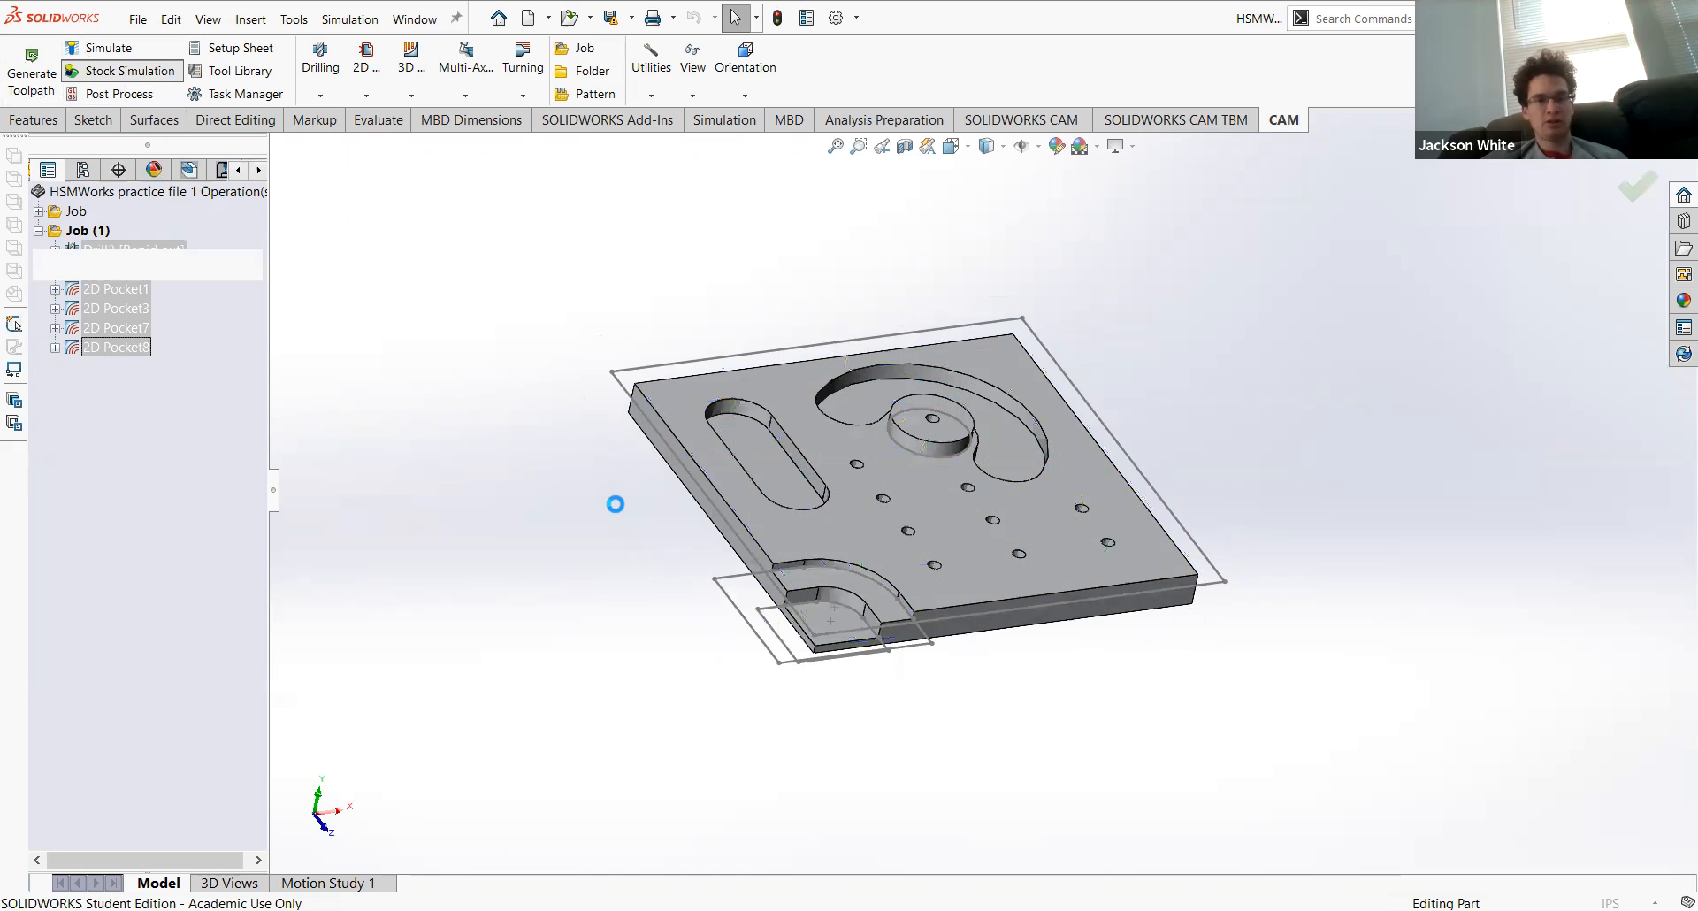
{"action": "middle_click_drag", "start_coordinate": [565, 485], "coordinate": [535, 467]}
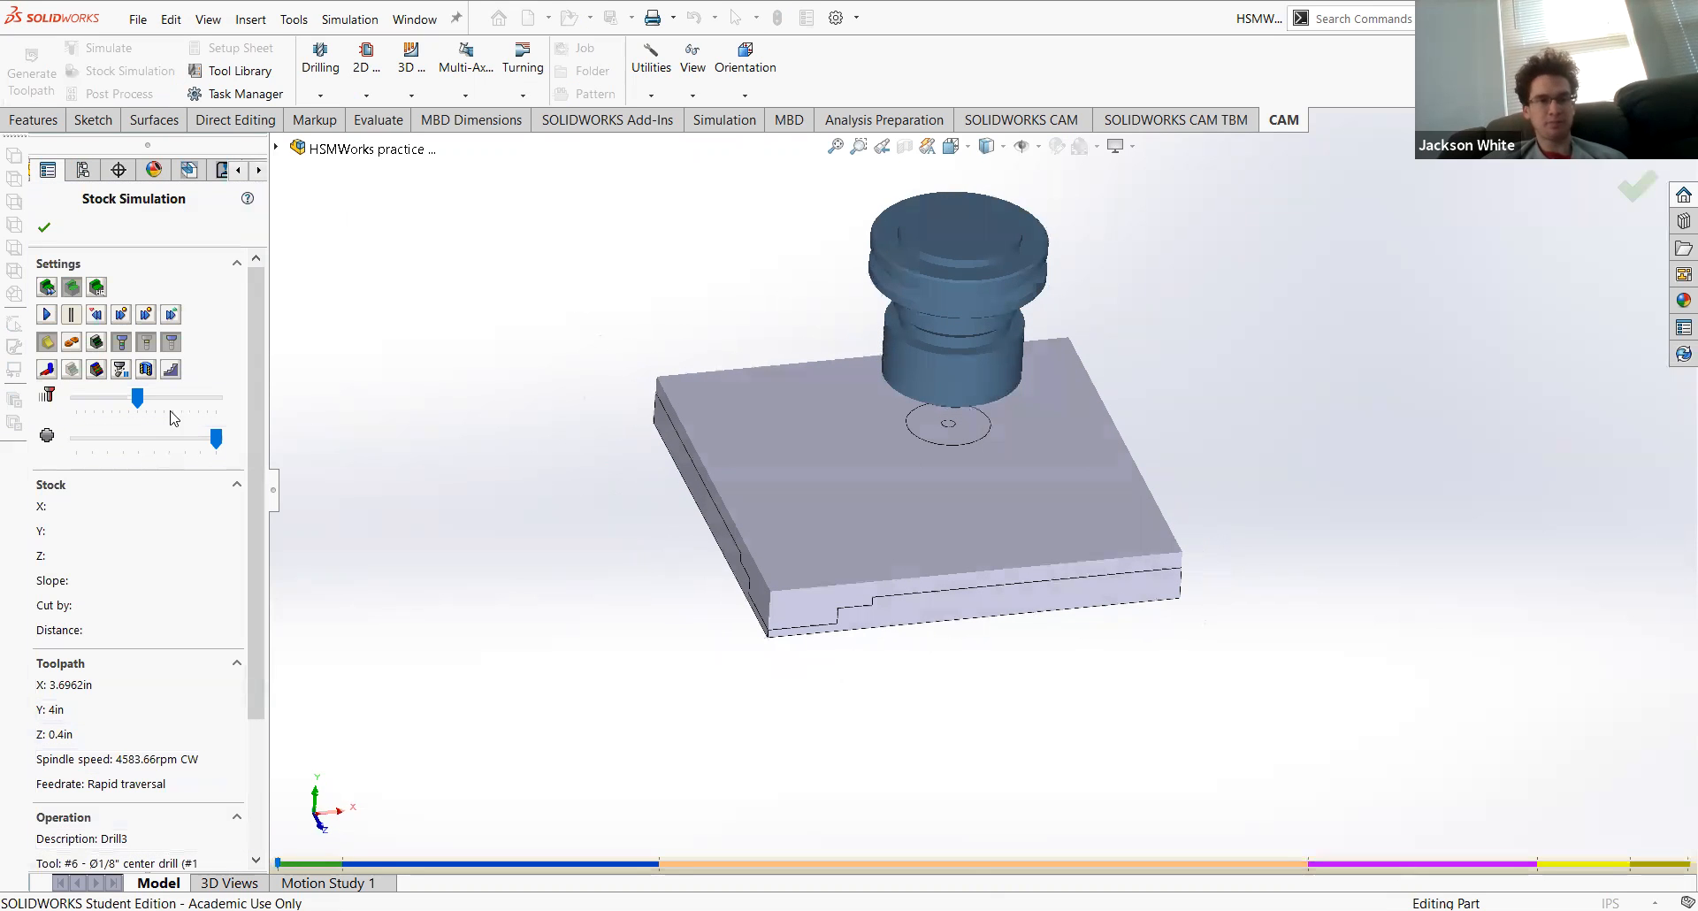
{"action": "left_click", "coordinate": [47, 314]}
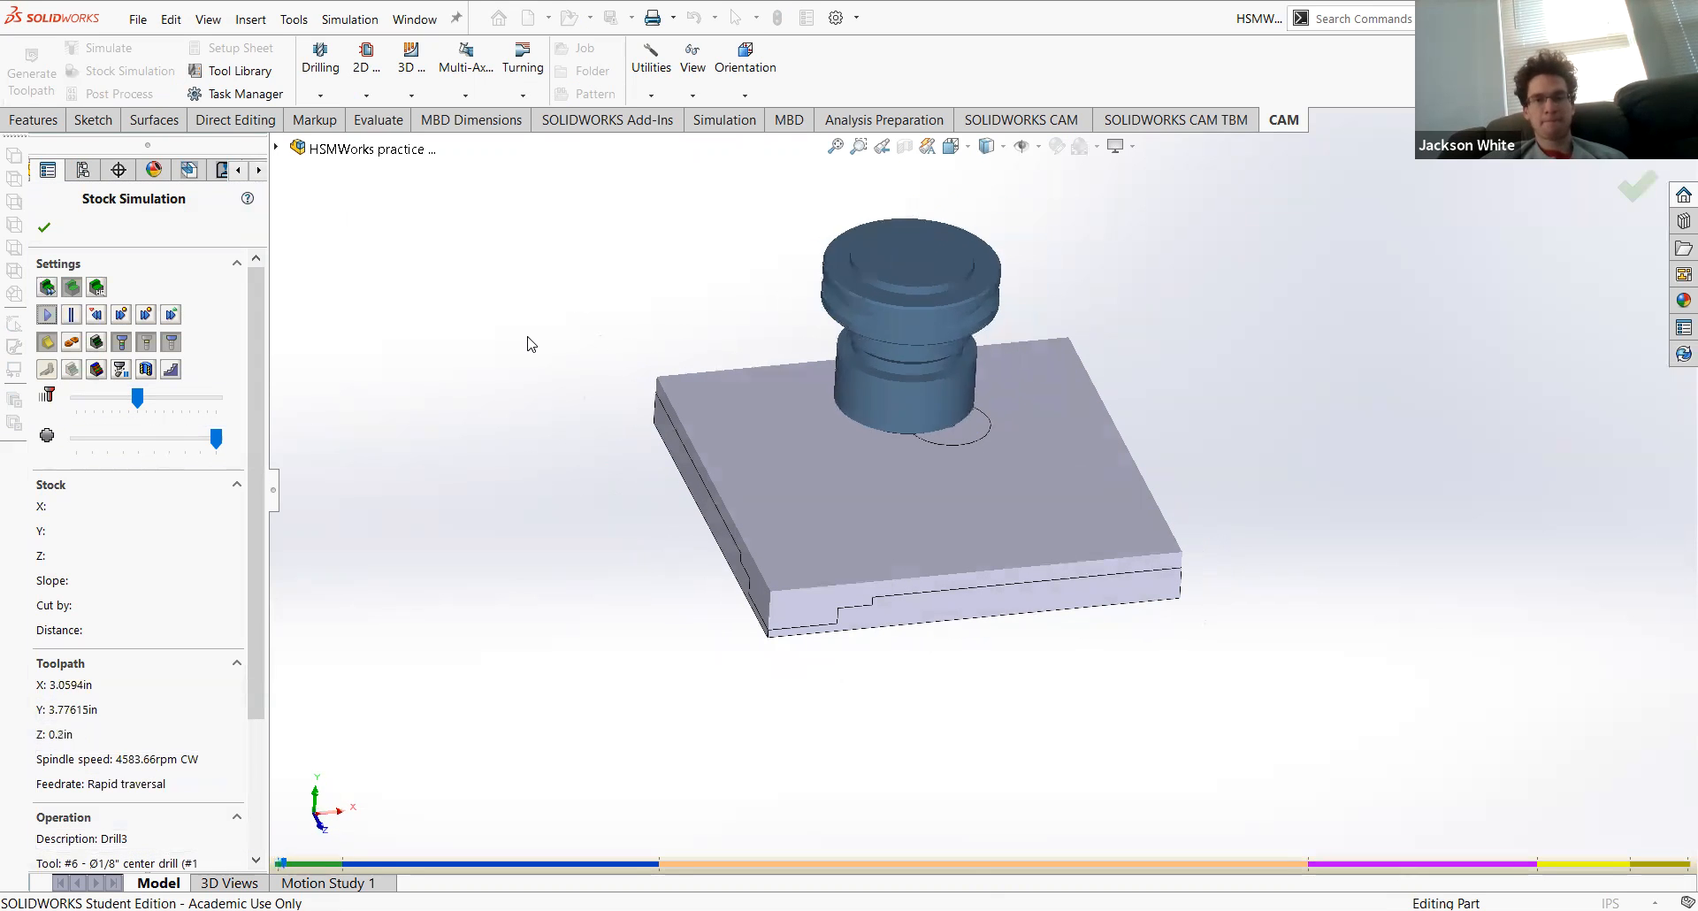
{"action": "middle_click_drag", "start_coordinate": [572, 368], "coordinate": [1002, 539]}
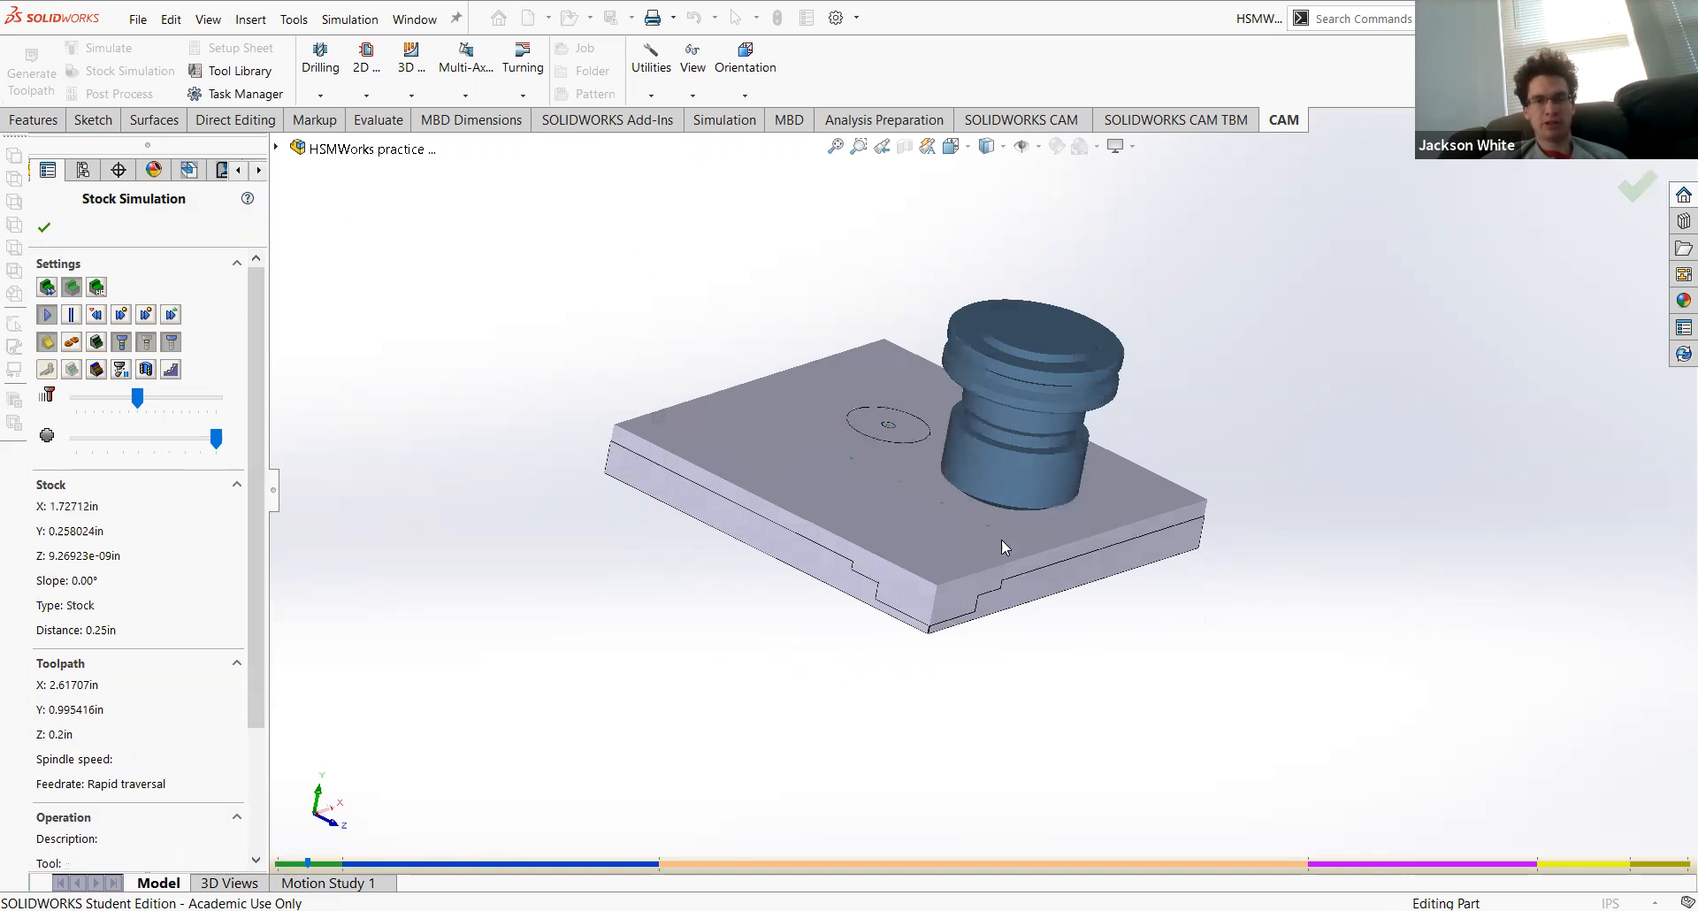
{"action": "scroll", "coordinate": [971, 485], "scroll_direction": "down", "scroll_amount": 5}
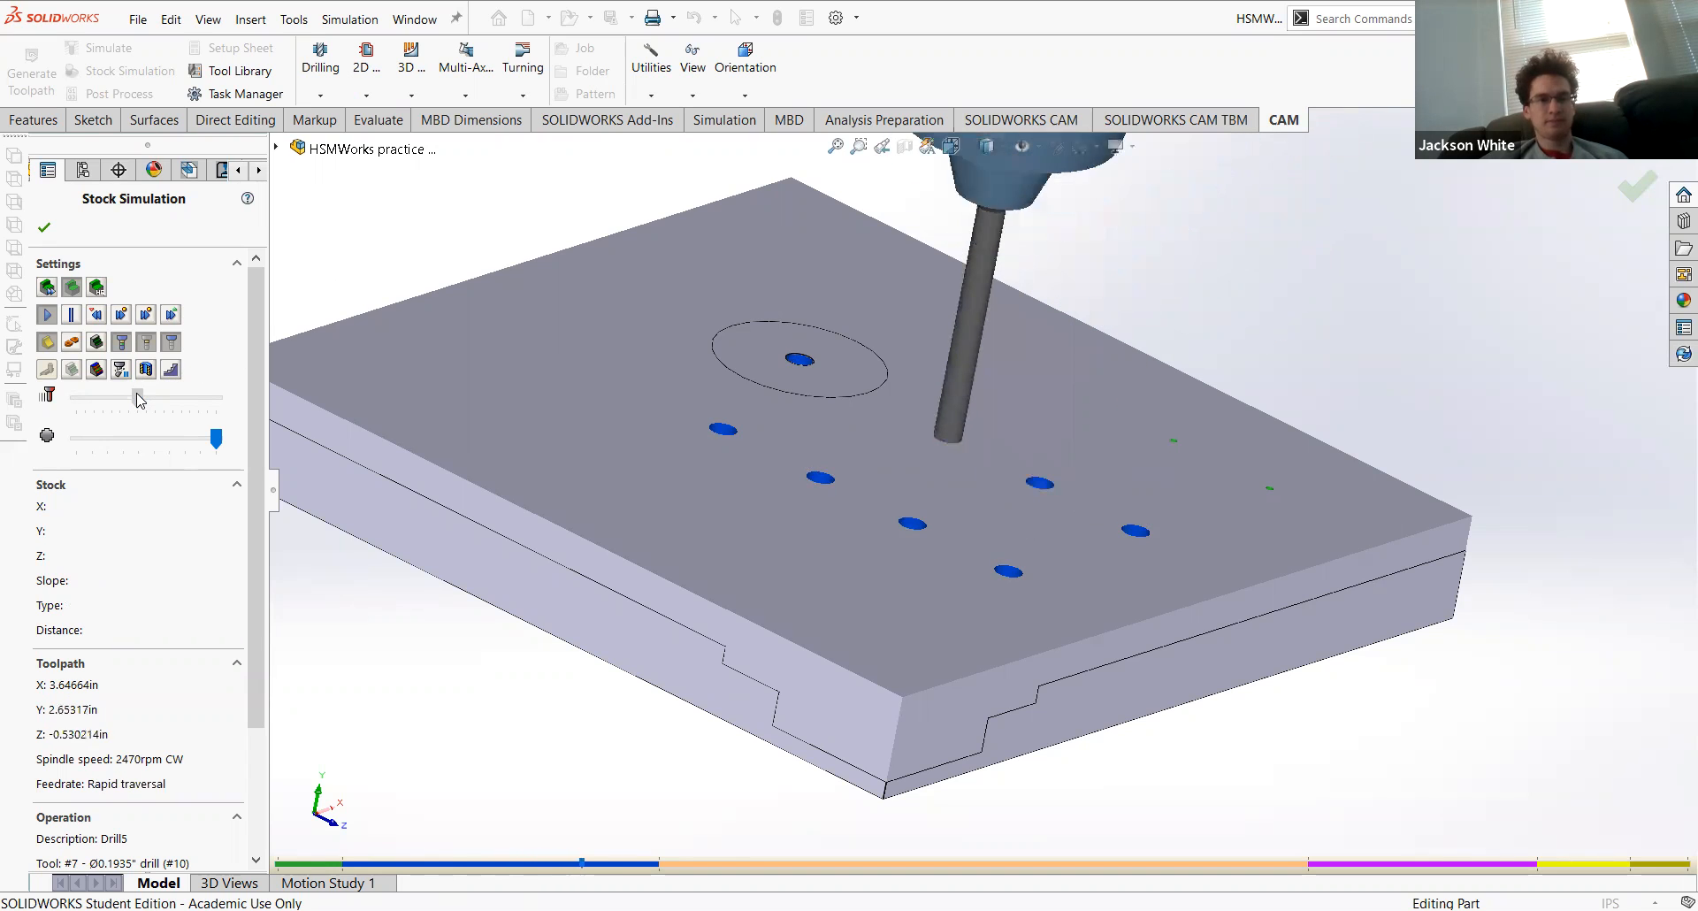
{"action": "left_click_drag", "start_coordinate": [137, 398], "coordinate": [139, 397]}
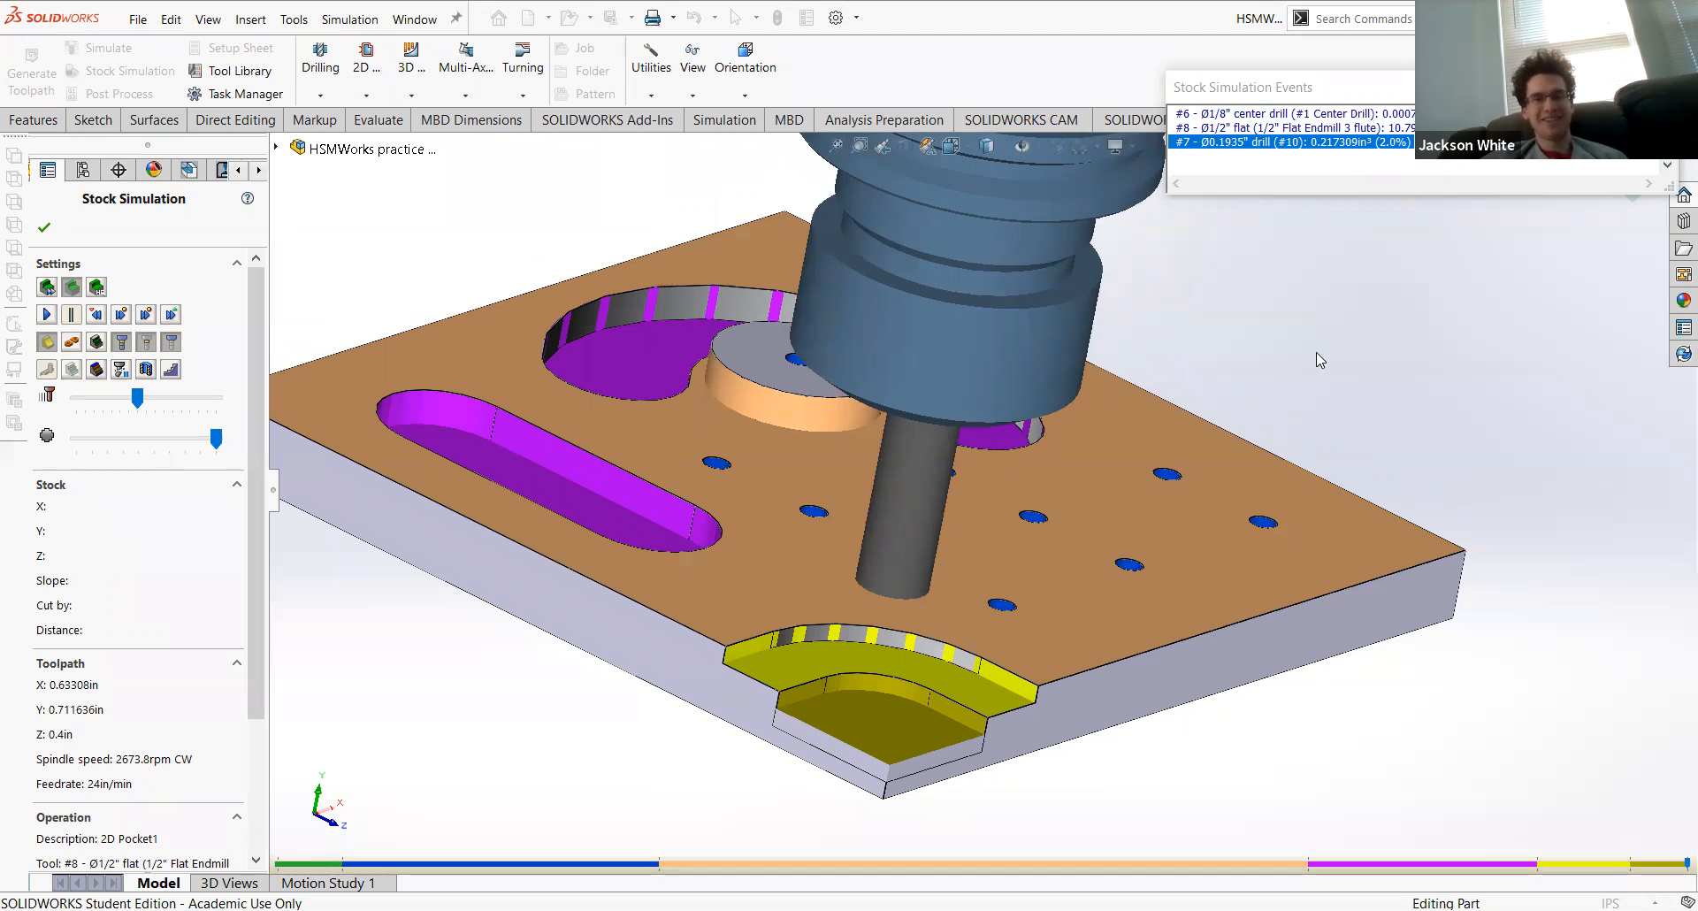
Step: Examine the remaining material in the simulated stepped corner pocket and close the stock simulation
{"action": "mouse_move", "coordinate": [1282, 386]}
{"action": "middle_mouse_down"}
{"action": "mouse_move", "coordinate": [1225, 390]}
{"action": "mouse_move", "coordinate": [1281, 372]}
{"action": "middle_mouse_up"}
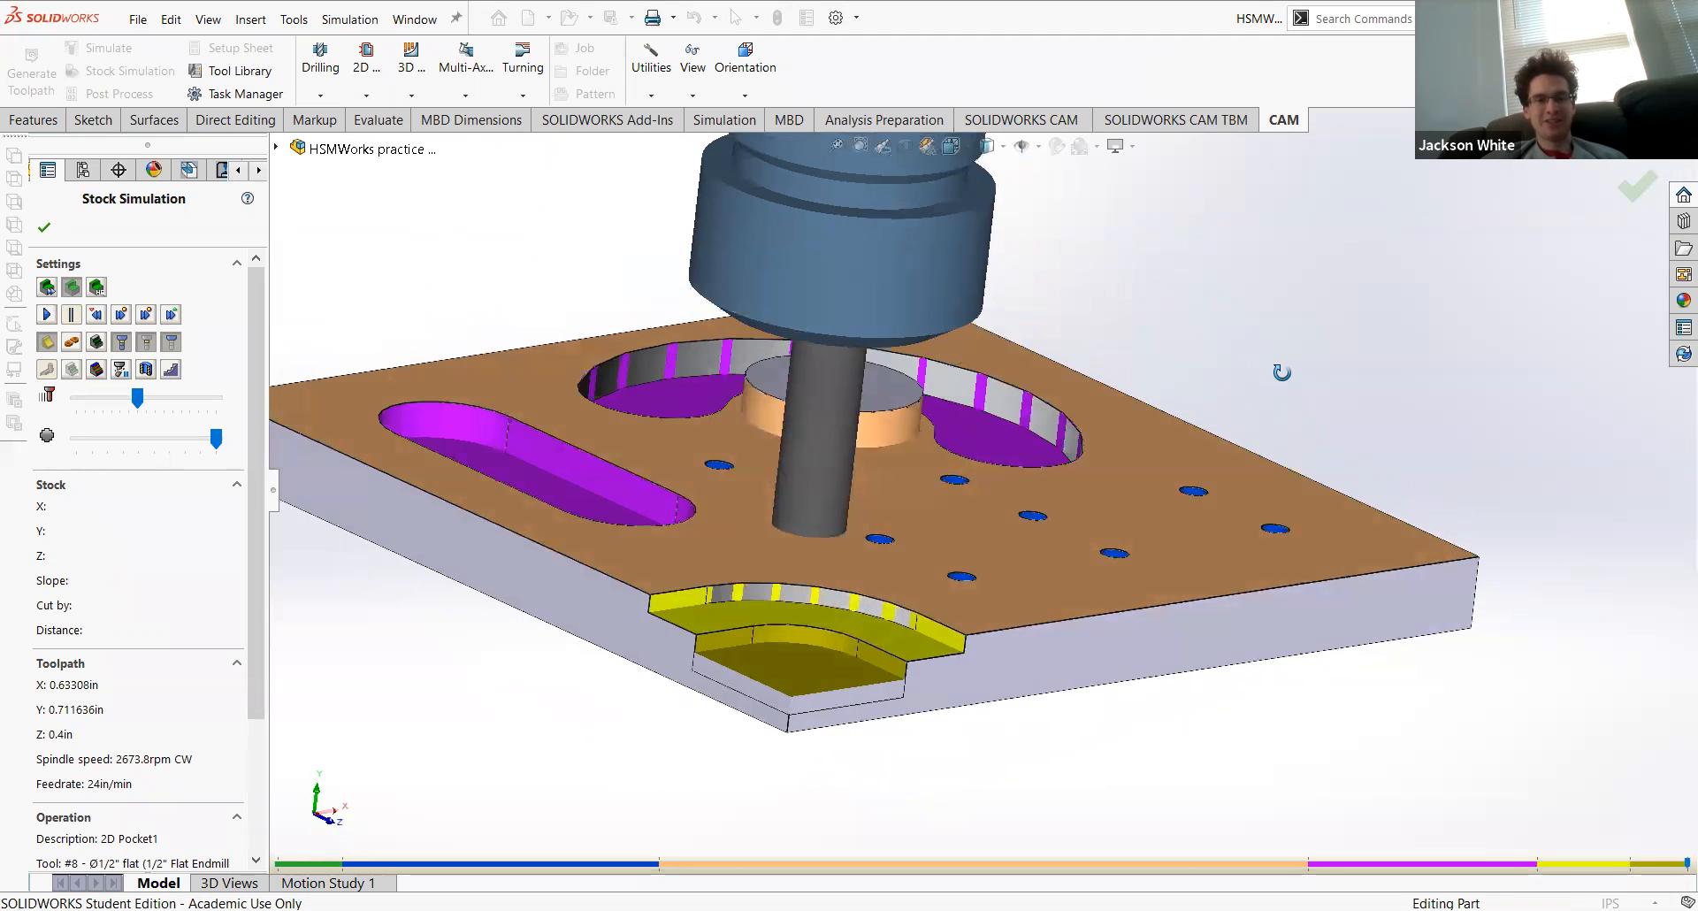
{"action": "scroll", "coordinate": [998, 612], "scroll_direction": "down", "scroll_amount": 3}
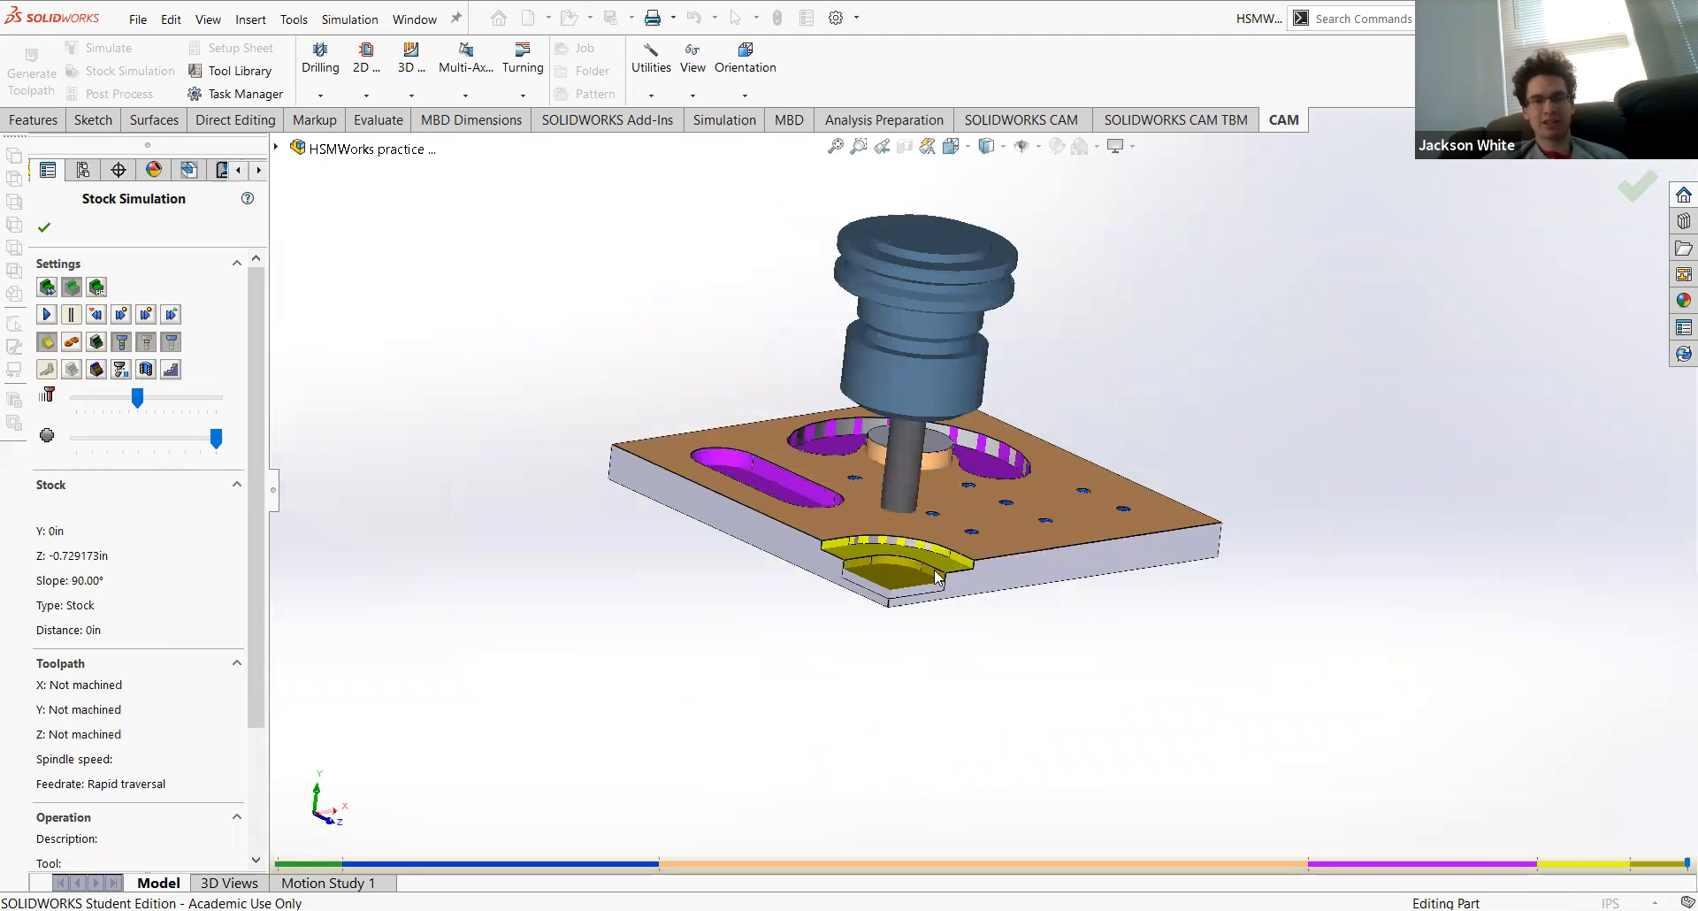
{"action": "scroll", "coordinate": [924, 566], "scroll_direction": "up", "scroll_amount": 6}
{"action": "middle_click_drag", "start_coordinate": [869, 575], "coordinate": [761, 591]}
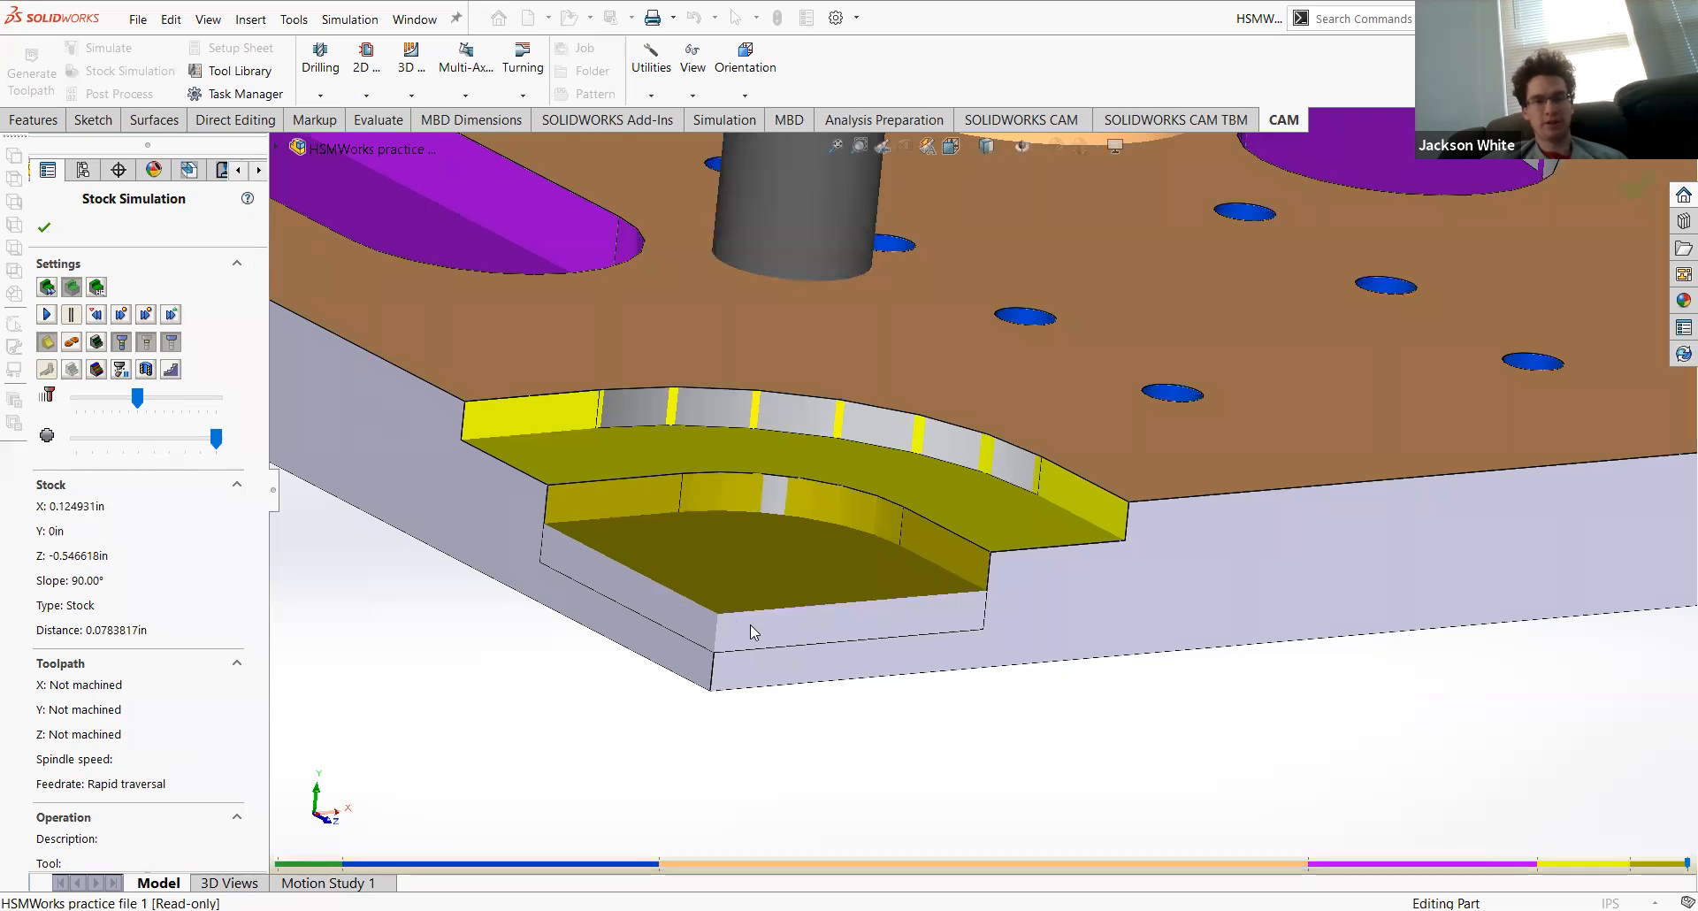
{"action": "left_click", "coordinate": [46, 228]}
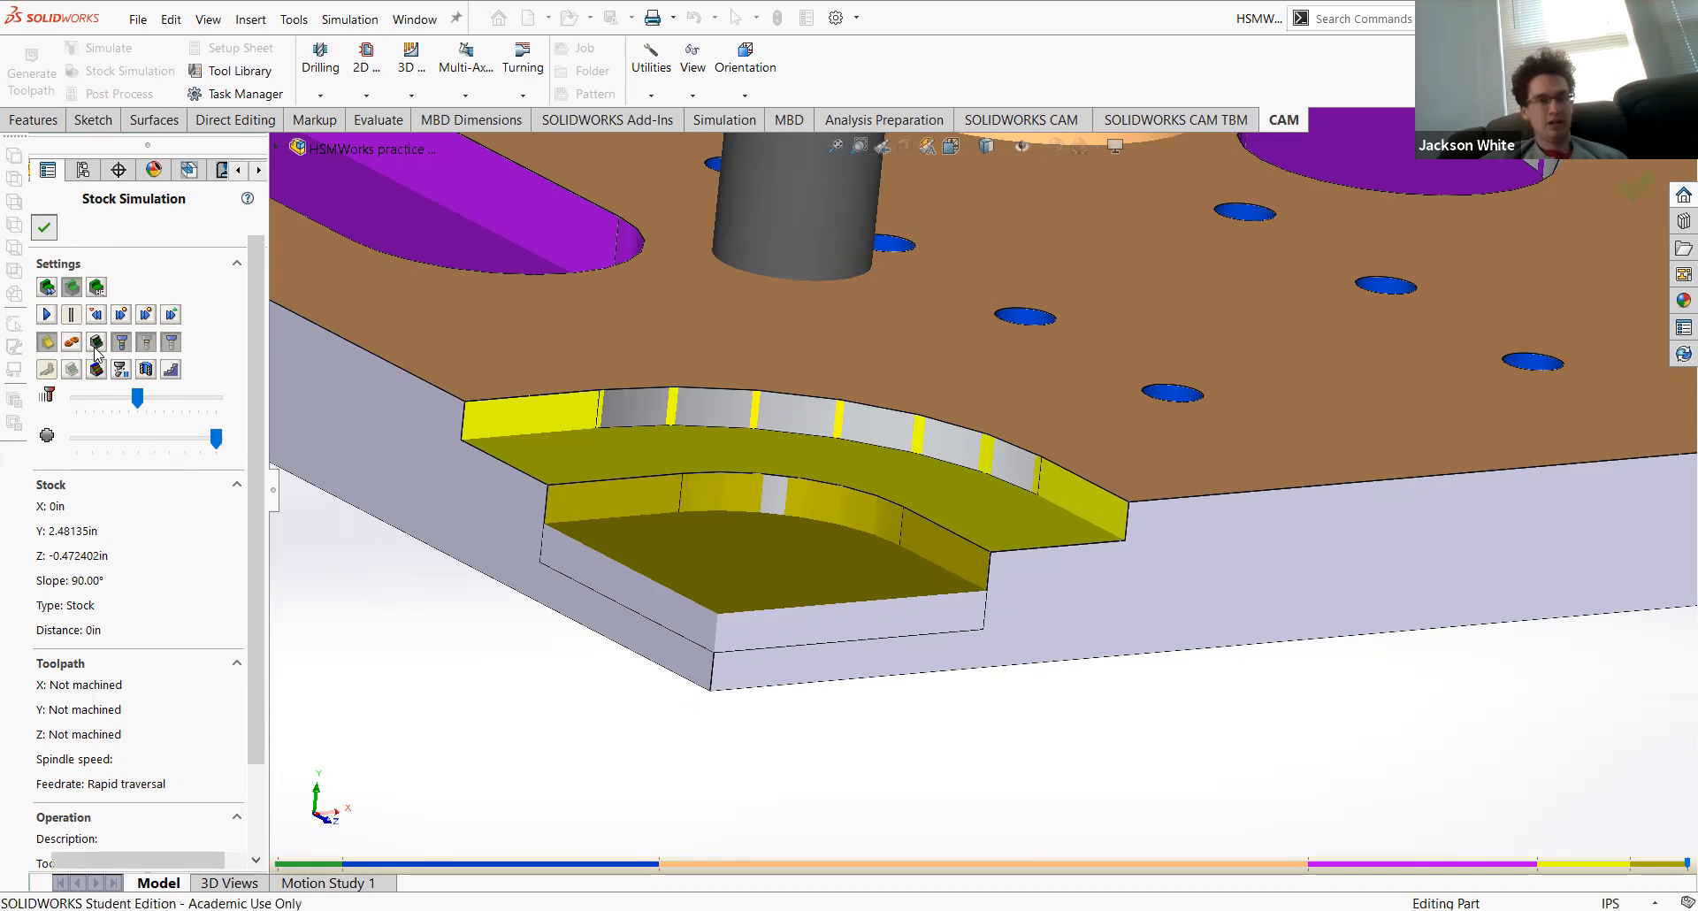
Step: Edit 2D Pocket8, set its bottom height to -0.625 in from the stock top, and accept the operation
{"action": "left_click", "coordinate": [139, 459]}
{"action": "right_click", "coordinate": [125, 349]}
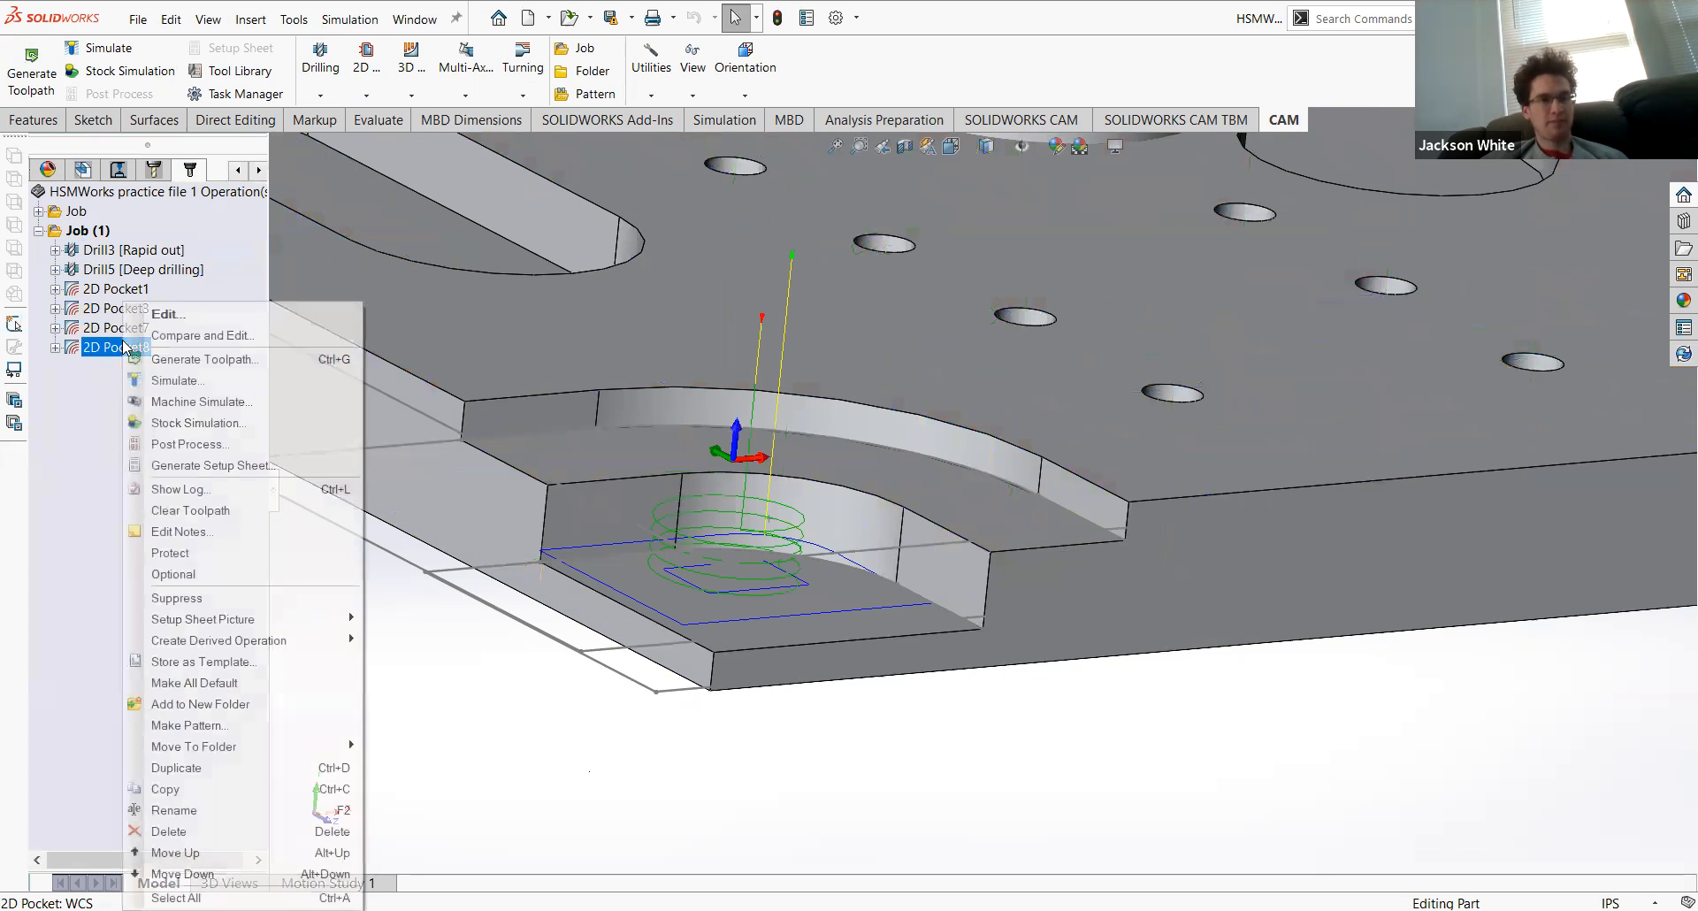
{"action": "left_click", "coordinate": [160, 380]}
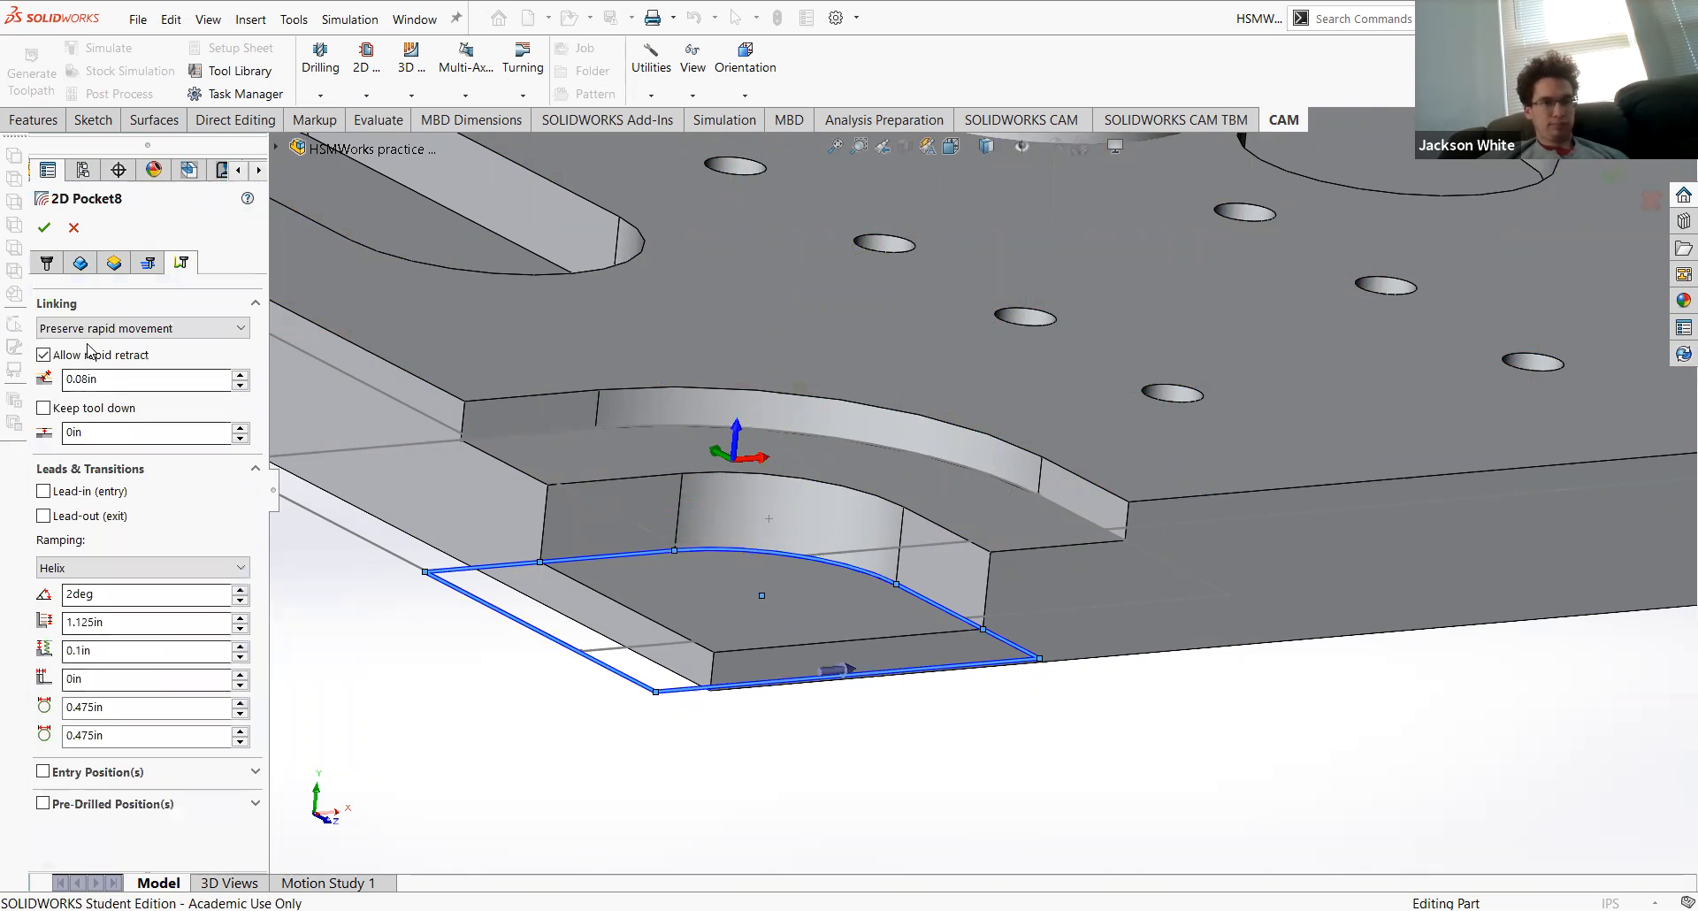
{"action": "left_click", "coordinate": [114, 264]}
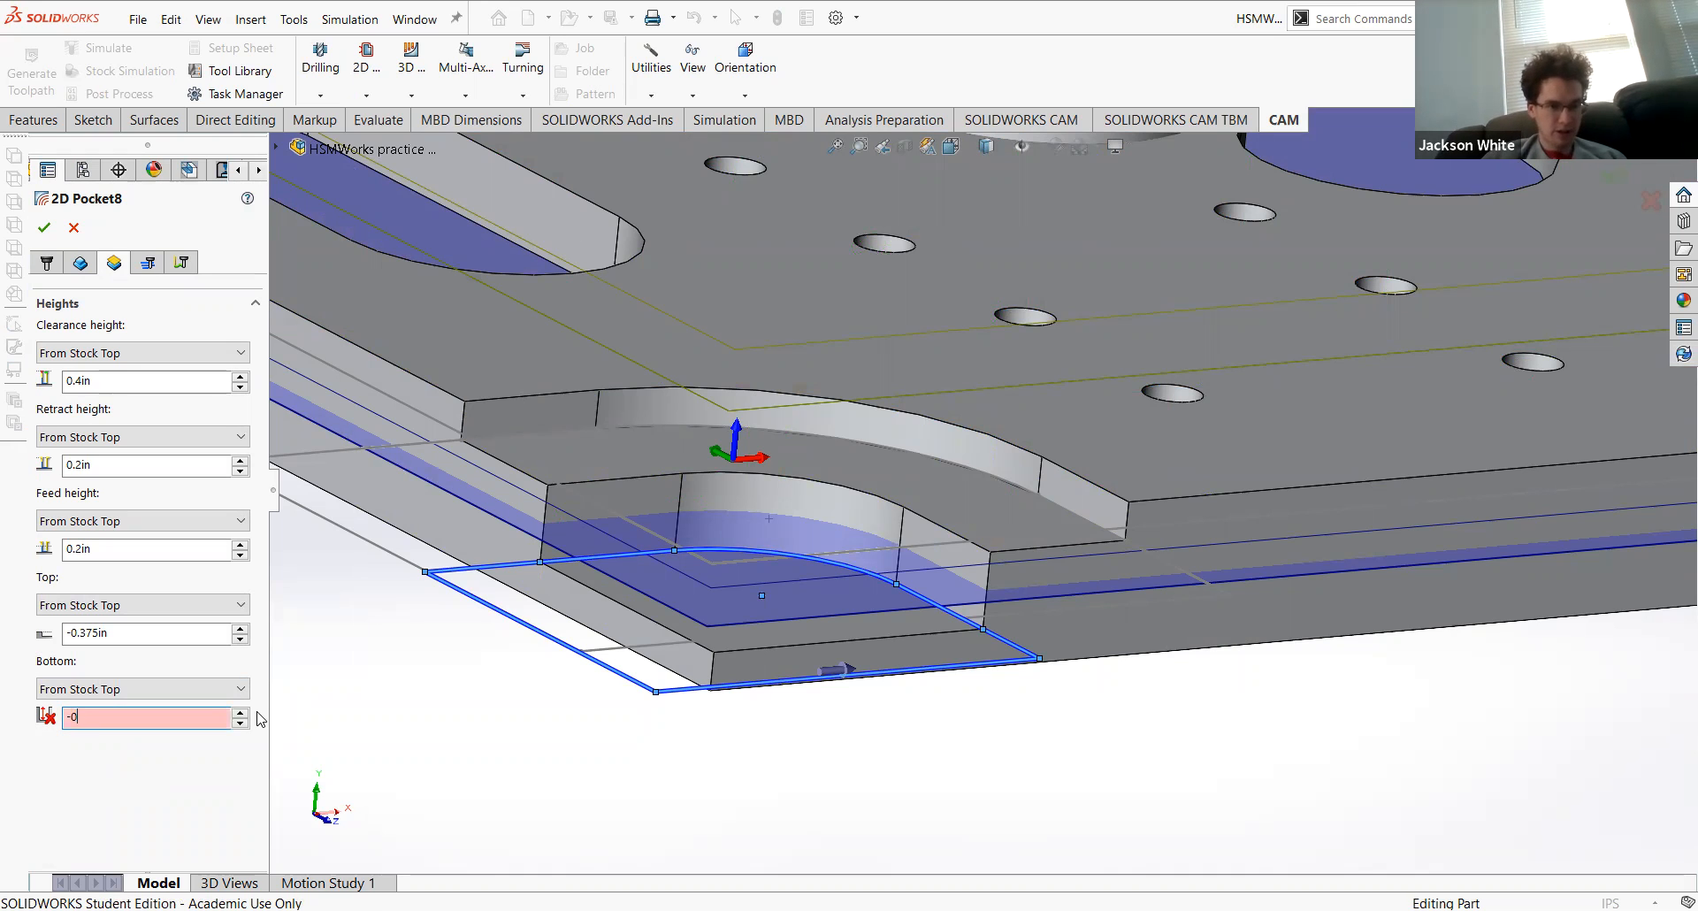
{"action": "type", "text": "625"}
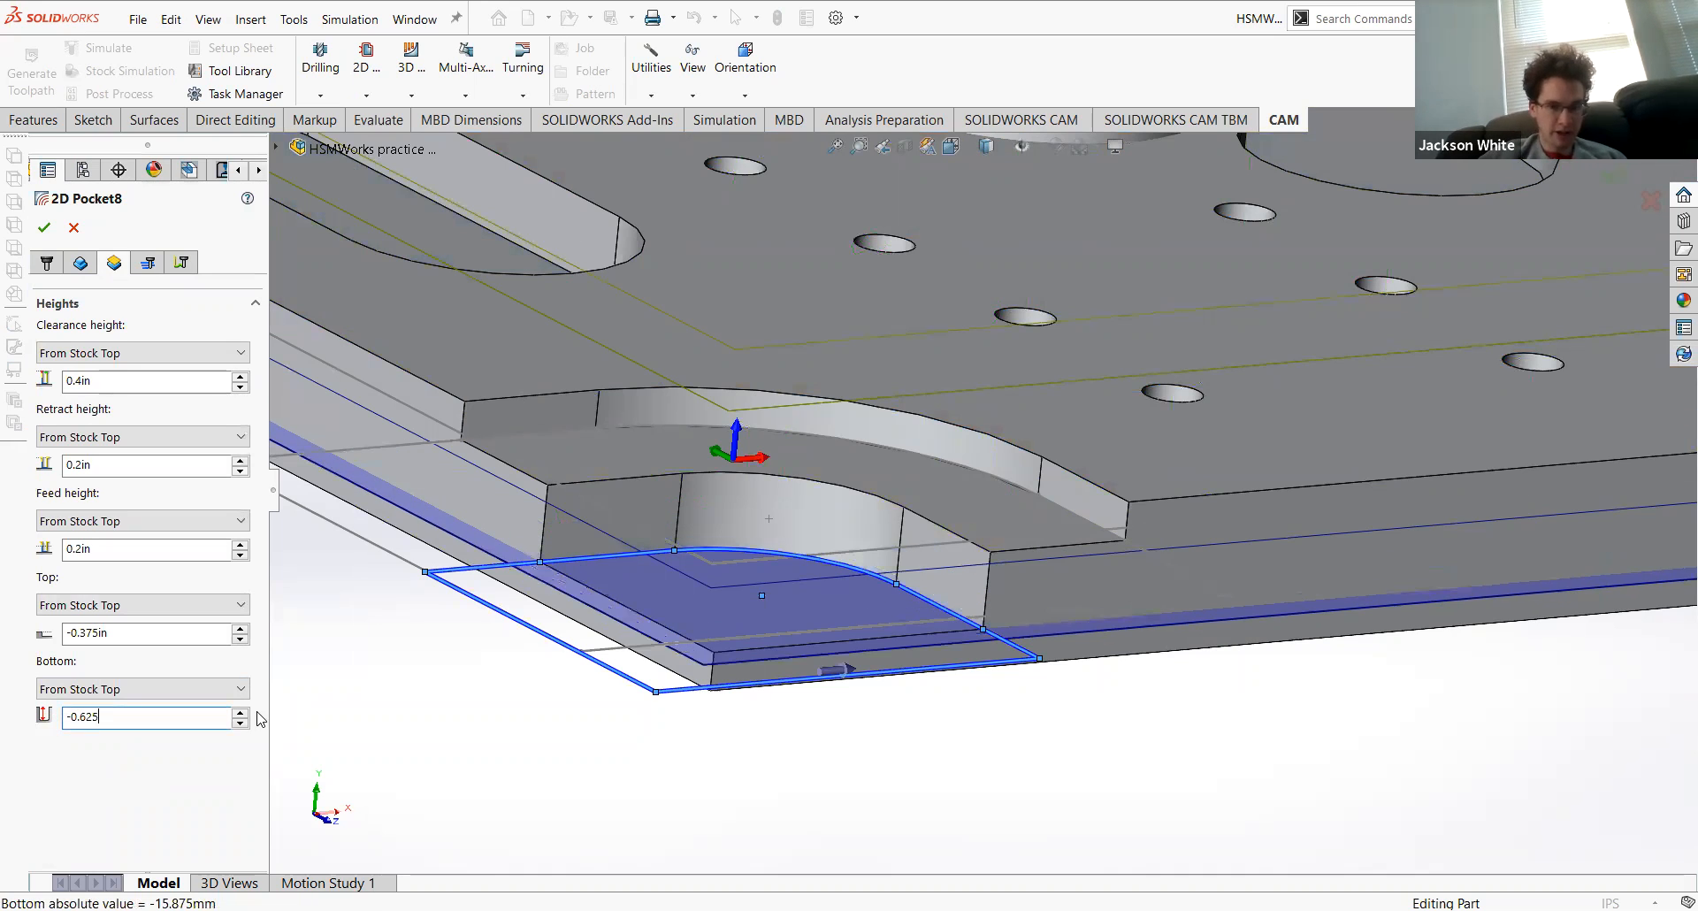
{"action": "key", "text": "Return"}
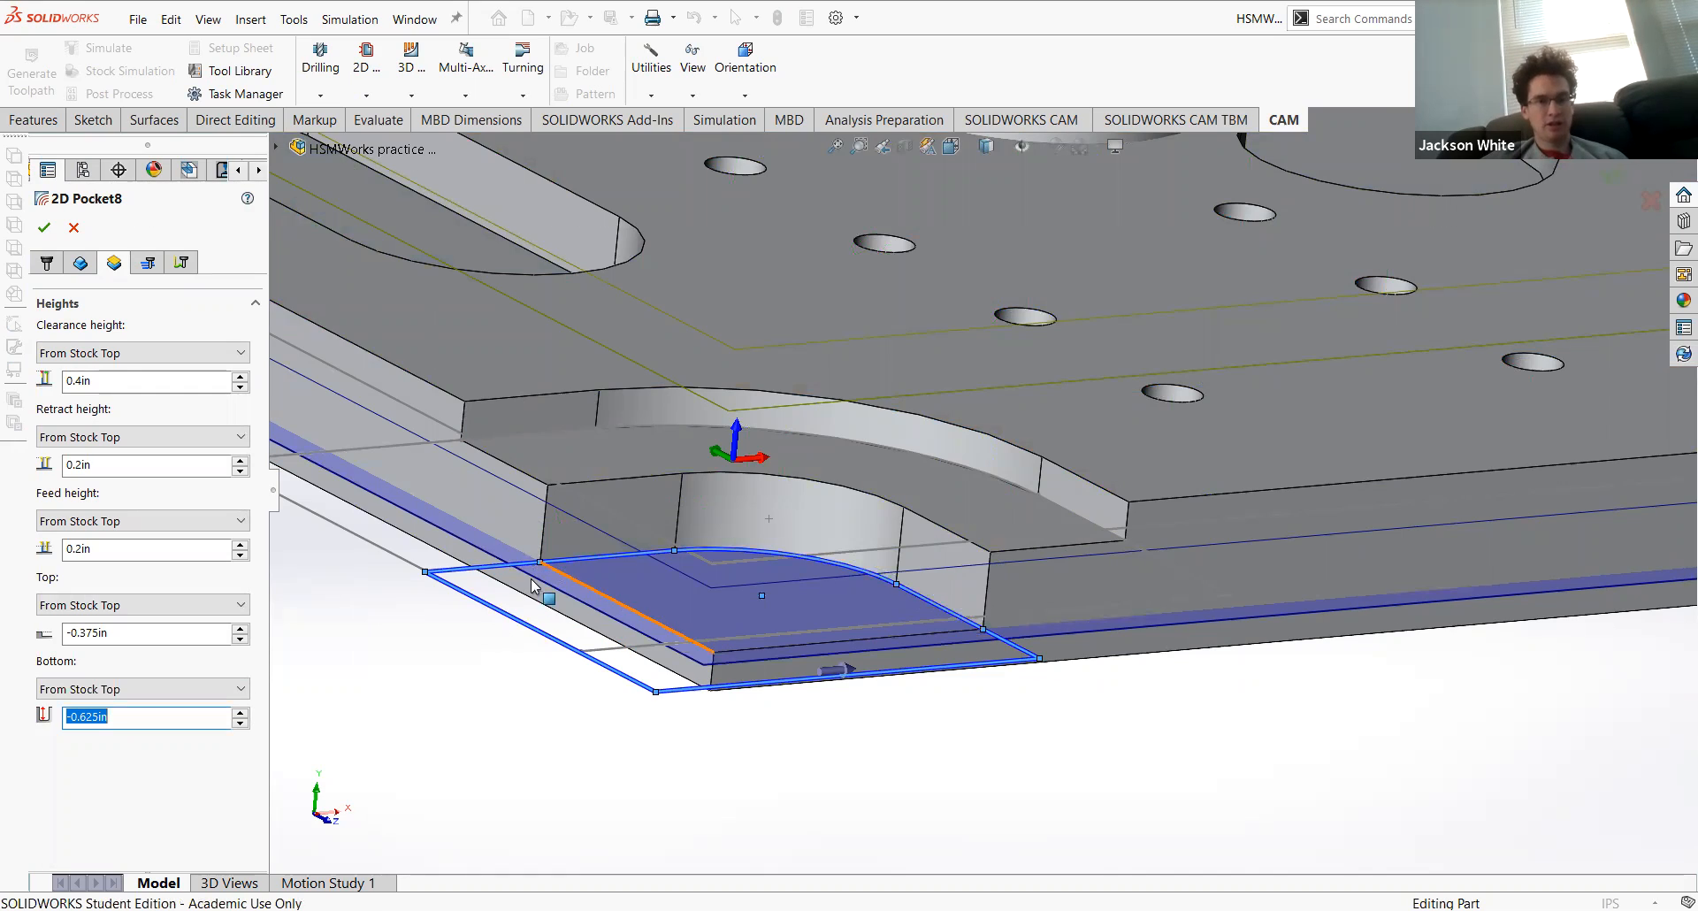
{"action": "middle_click_drag", "start_coordinate": [563, 596], "coordinate": [632, 630]}
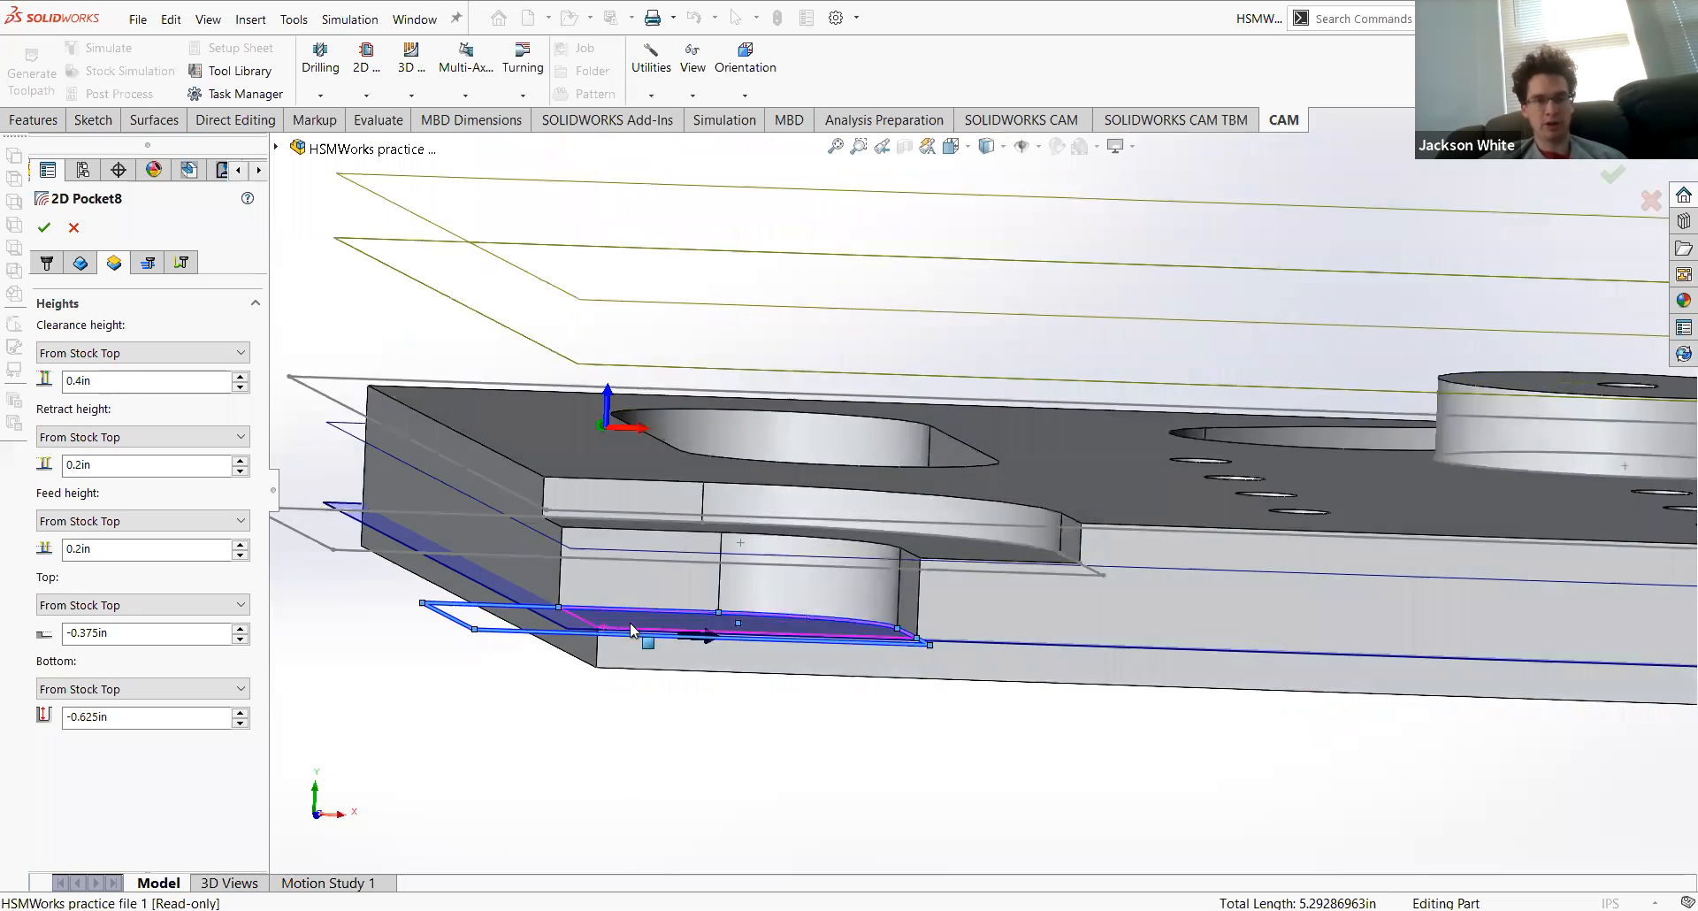
{"action": "left_click", "coordinate": [43, 227]}
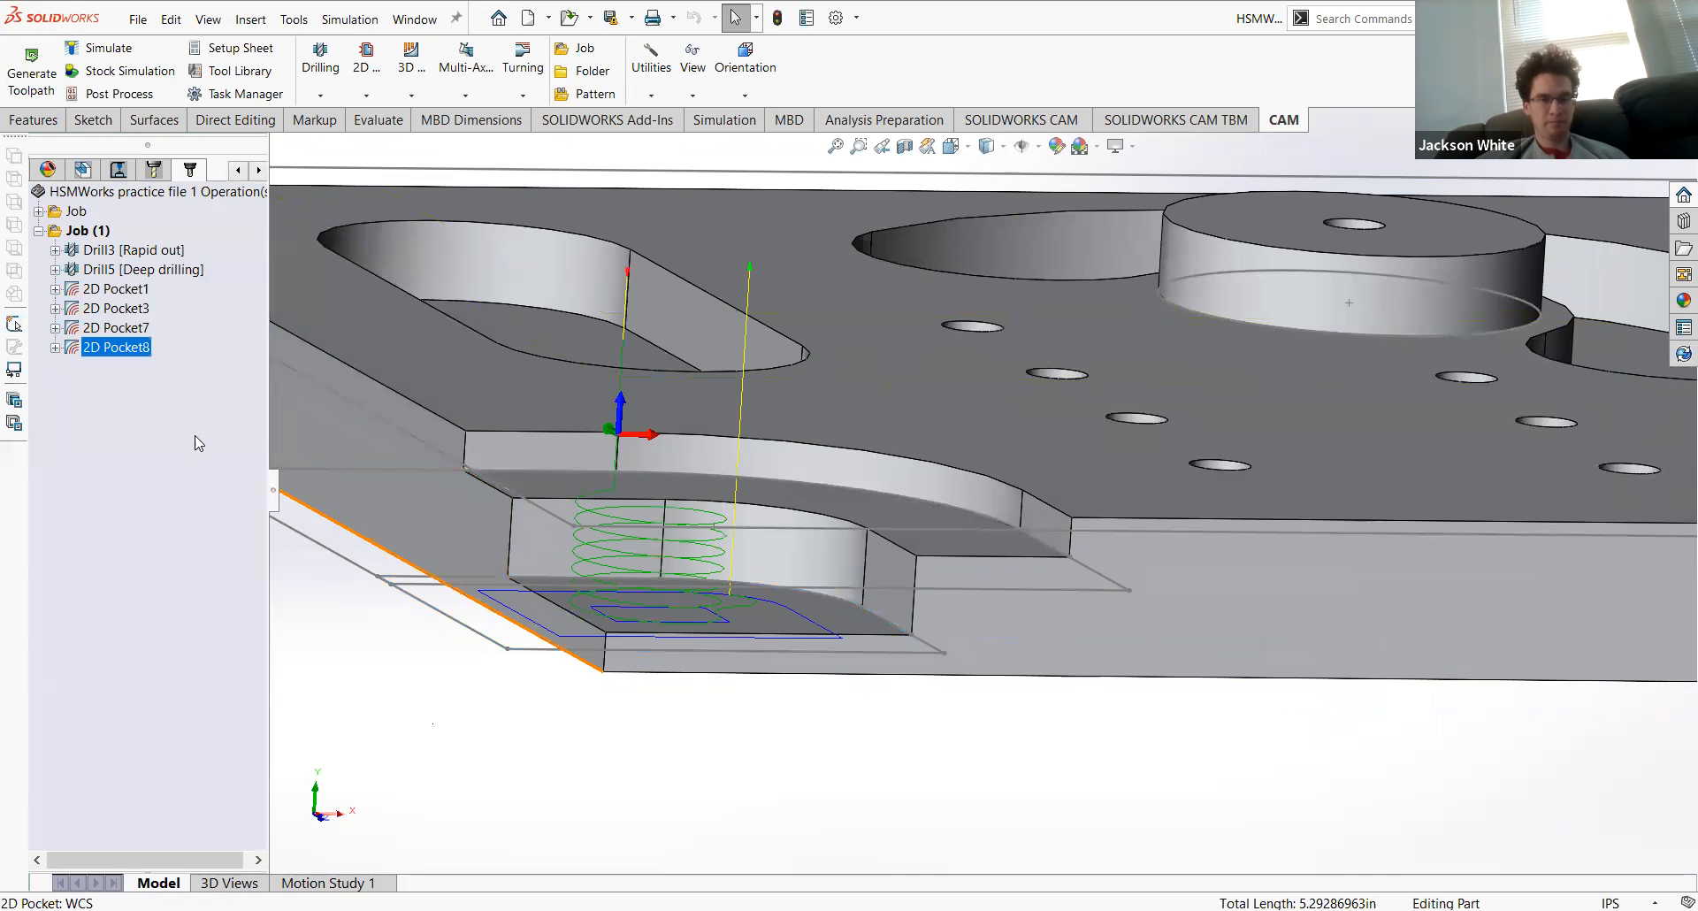
Step: Rerun the stock simulation of Drill3 through 2D Pocket8 at a slightly higher playback speed
{"action": "scroll", "coordinate": [526, 587], "scroll_direction": "down", "scroll_amount": 5}
{"action": "scroll", "coordinate": [387, 406], "scroll_direction": "up", "scroll_amount": 5}
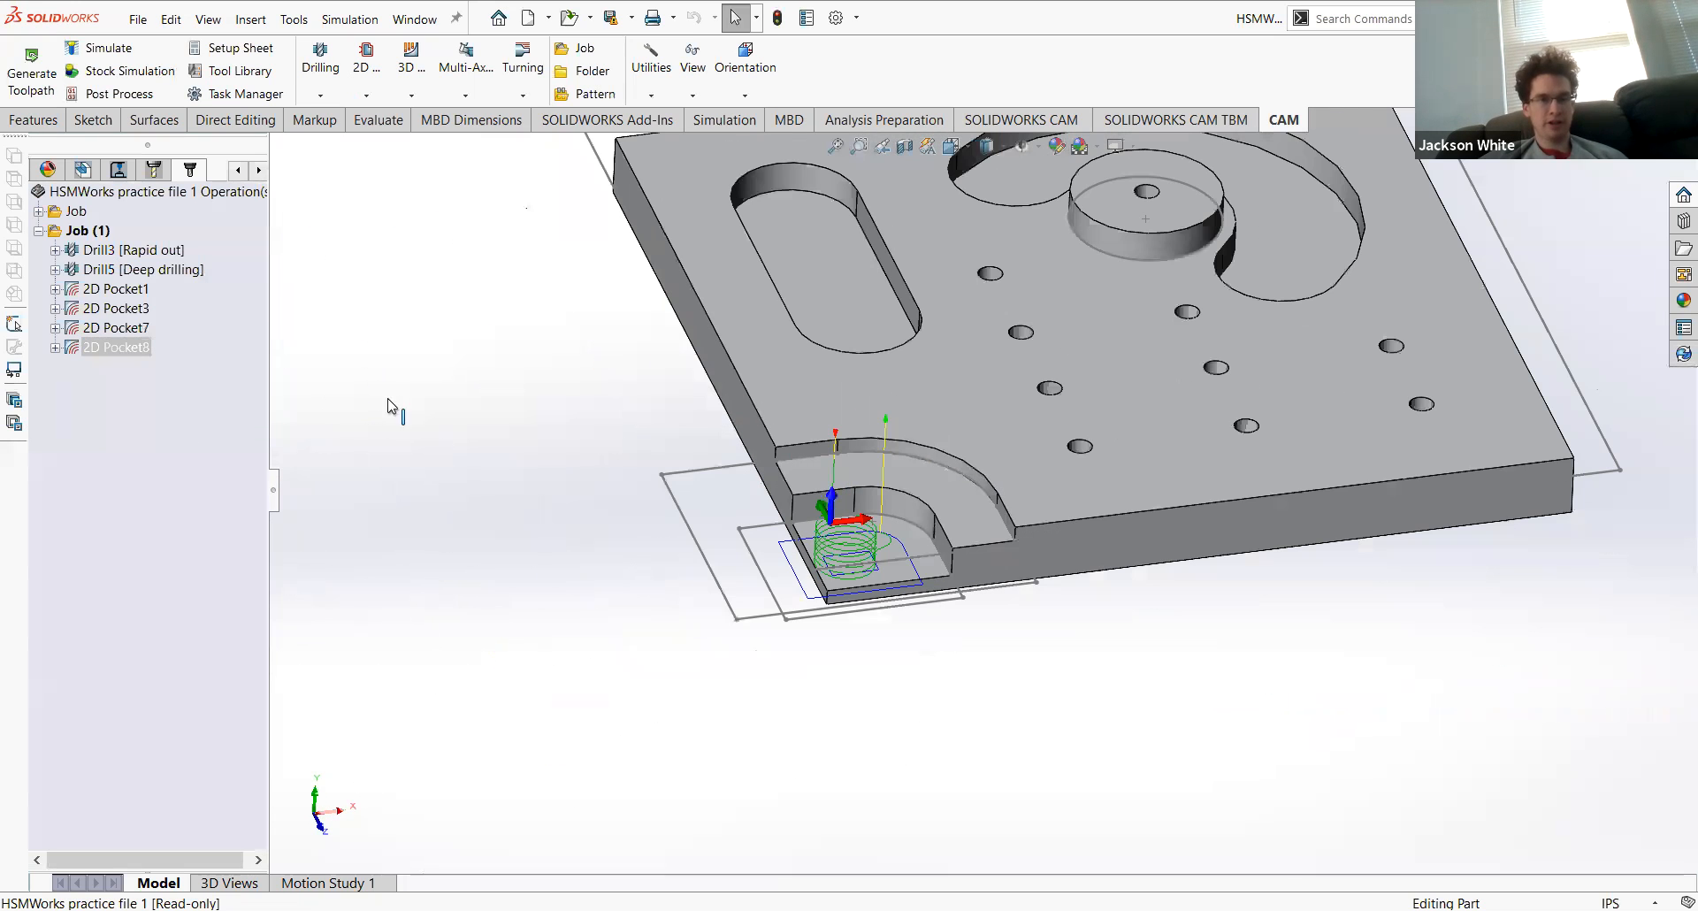
{"action": "left_click", "coordinate": [159, 251]}
{"action": "left_click", "coordinate": [117, 348], "text": "shift"}
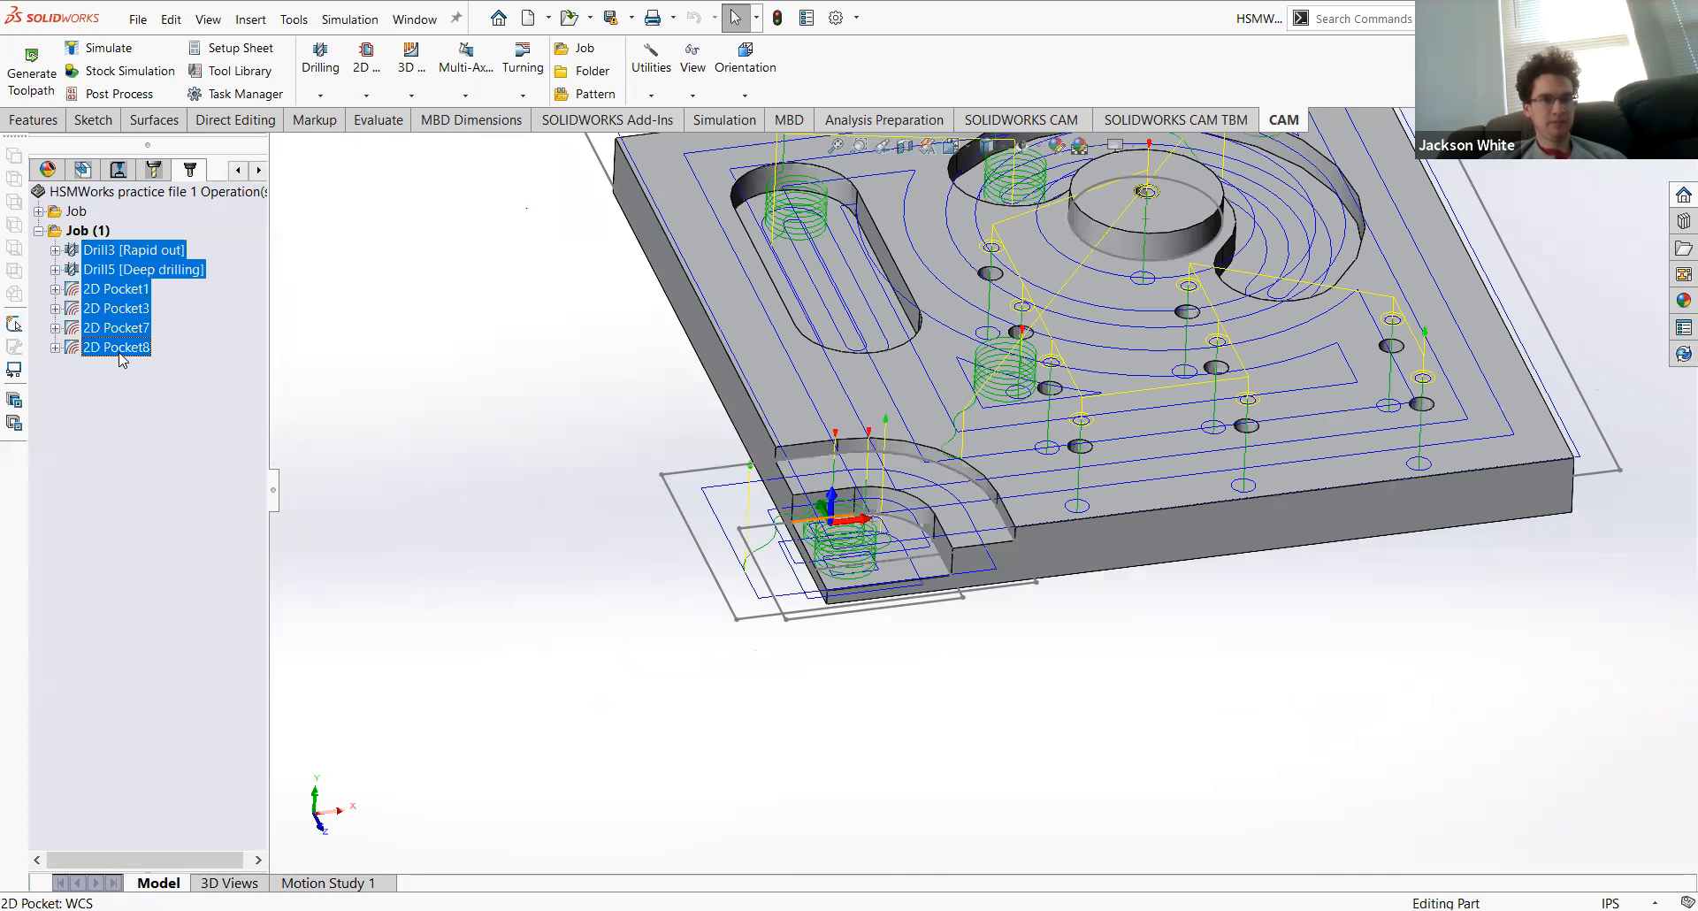
{"action": "left_click", "coordinate": [124, 71]}
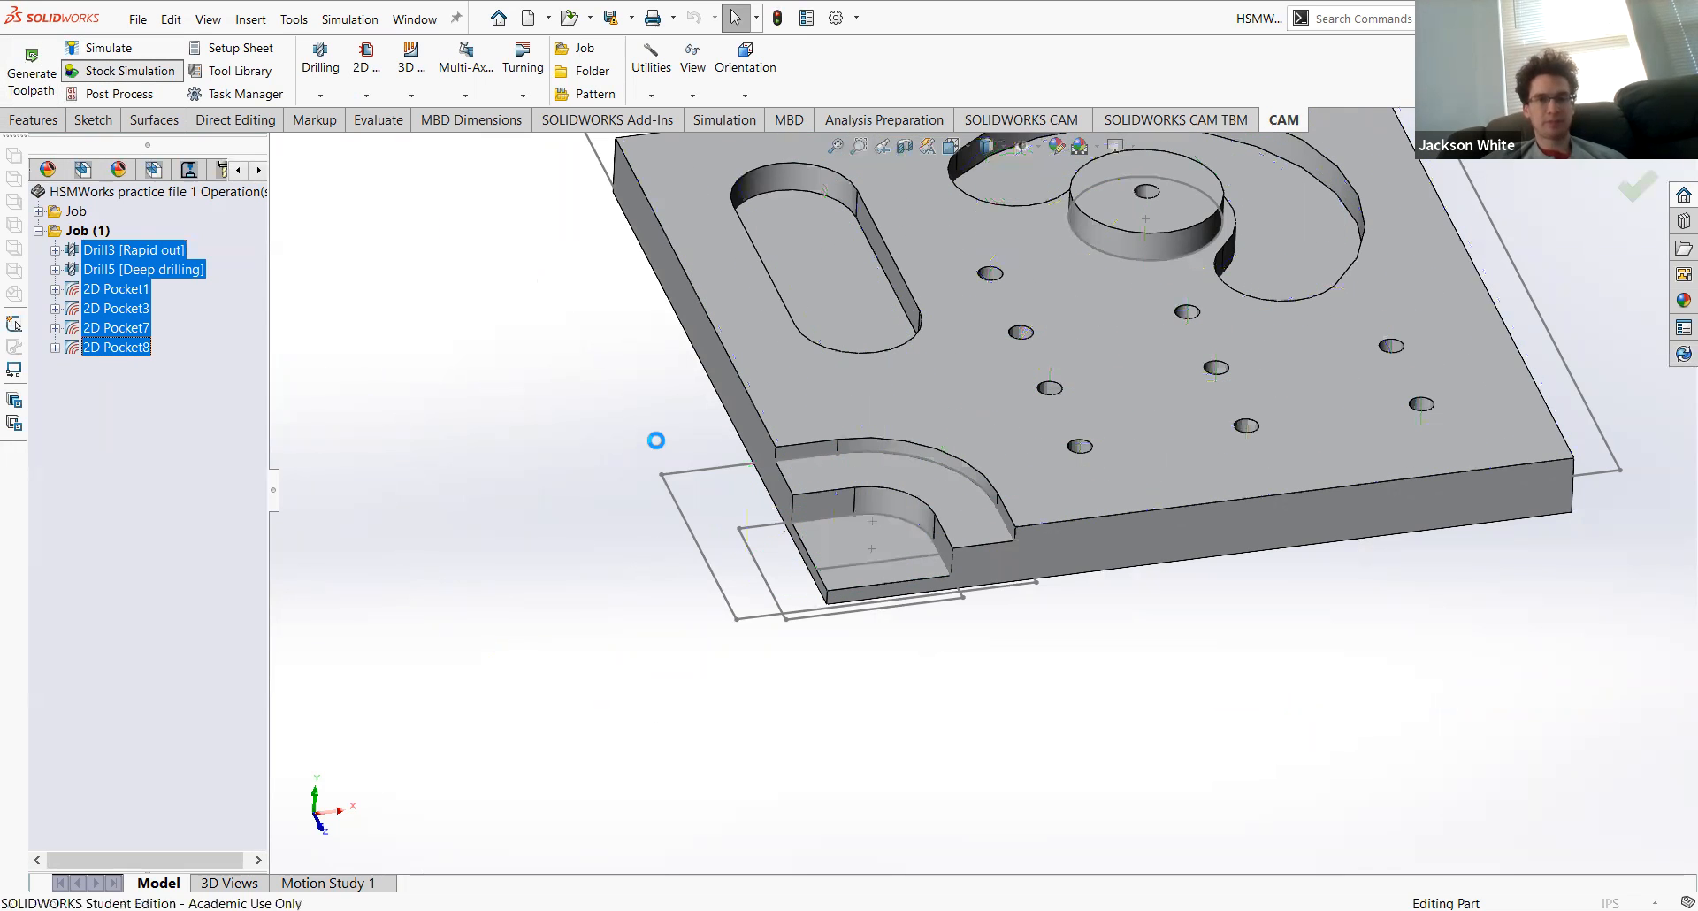
{"action": "left_click_drag", "start_coordinate": [141, 400], "coordinate": [150, 399]}
{"action": "left_click", "coordinate": [47, 315]}
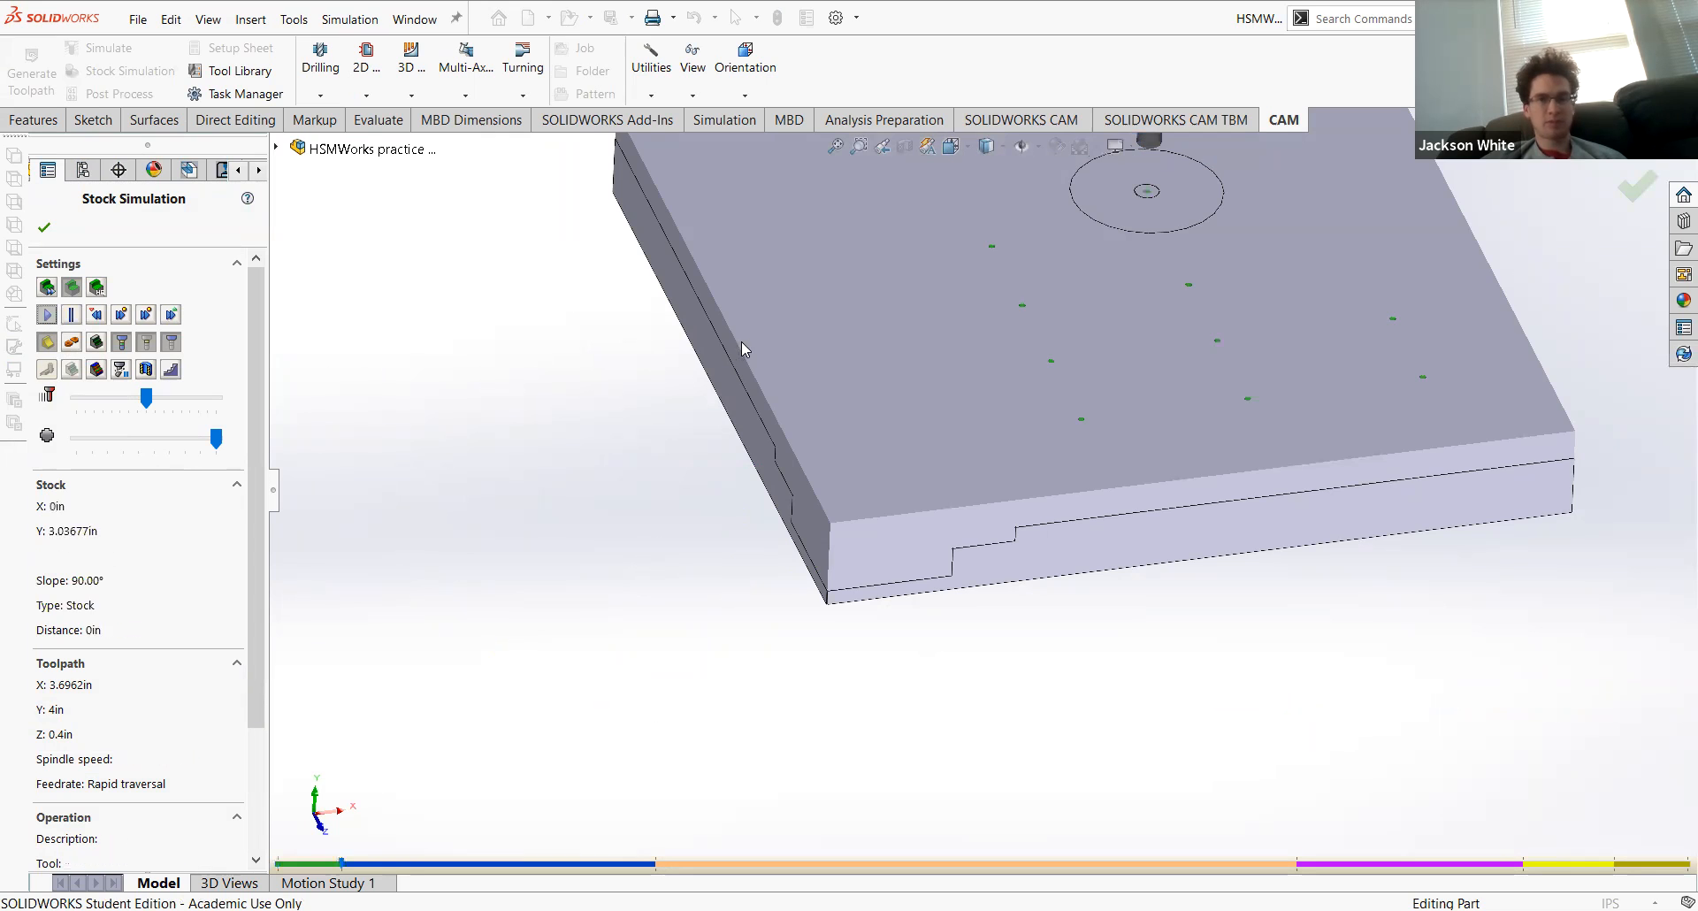
{"action": "scroll", "coordinate": [895, 322], "scroll_direction": "up", "scroll_amount": 8}
{"action": "scroll", "coordinate": [1031, 381], "scroll_direction": "down", "scroll_amount": 4}
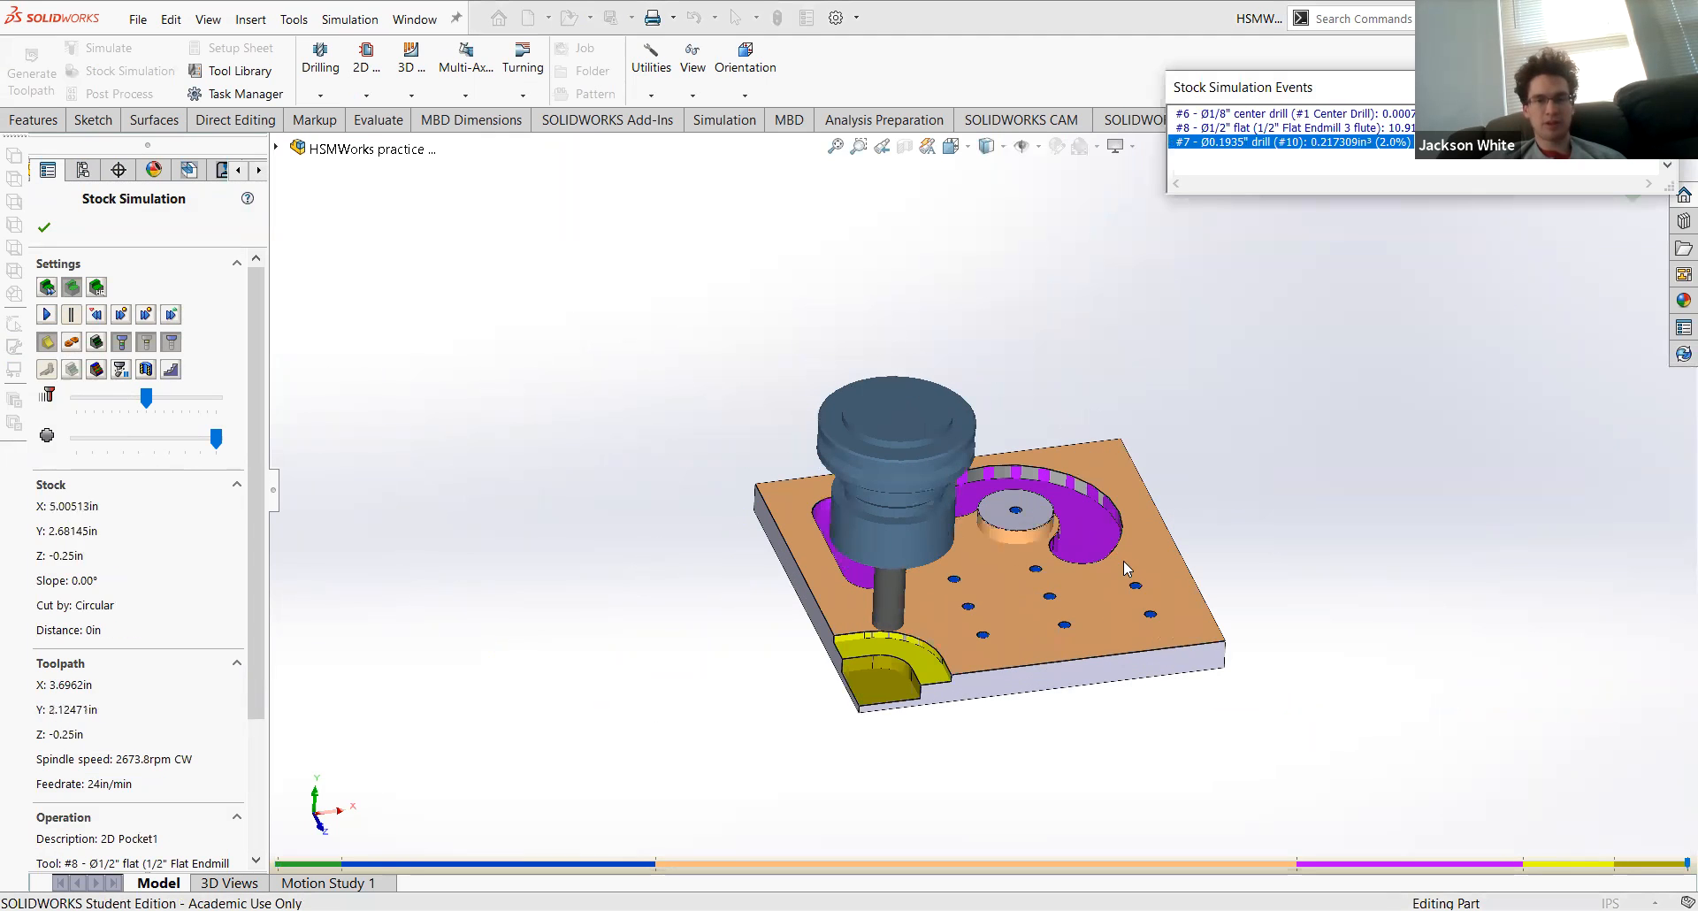
Step: Inspect the simulated corner pocket's floor and walls and the whole machined plate, and exit the stock simulation
{"action": "scroll", "coordinate": [1092, 651], "scroll_direction": "down", "scroll_amount": 2}
{"action": "scroll", "coordinate": [868, 637], "scroll_direction": "down", "scroll_amount": 3}
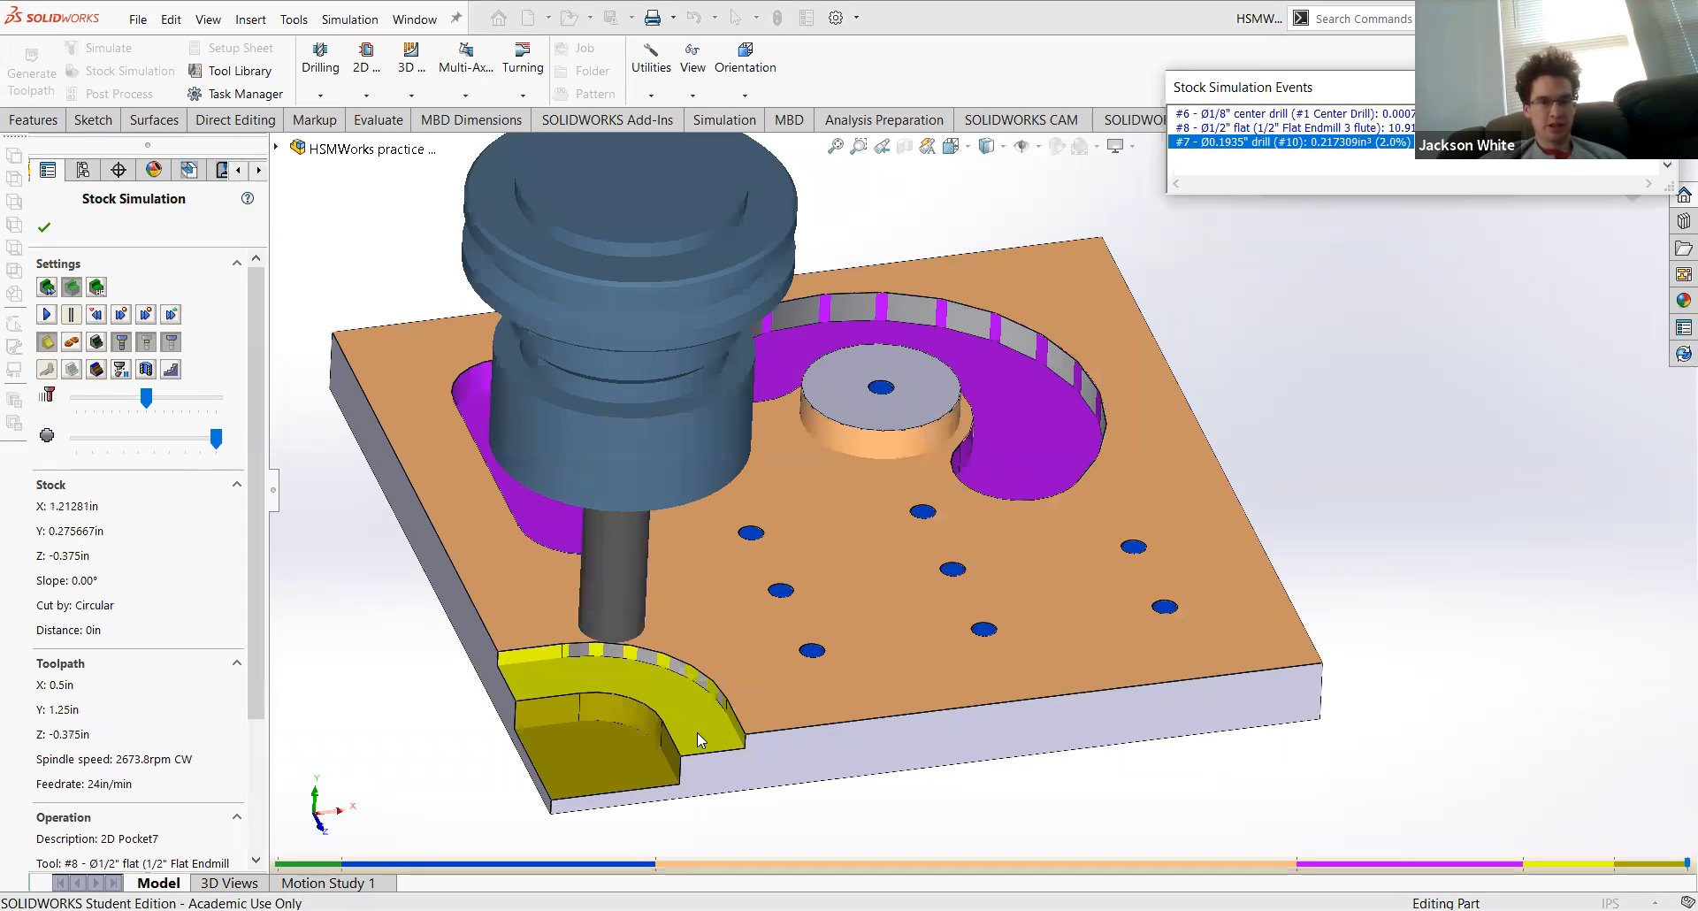
{"action": "middle_click_drag", "start_coordinate": [699, 734], "coordinate": [655, 682]}
{"action": "scroll", "coordinate": [654, 682], "scroll_direction": "down", "scroll_amount": 5}
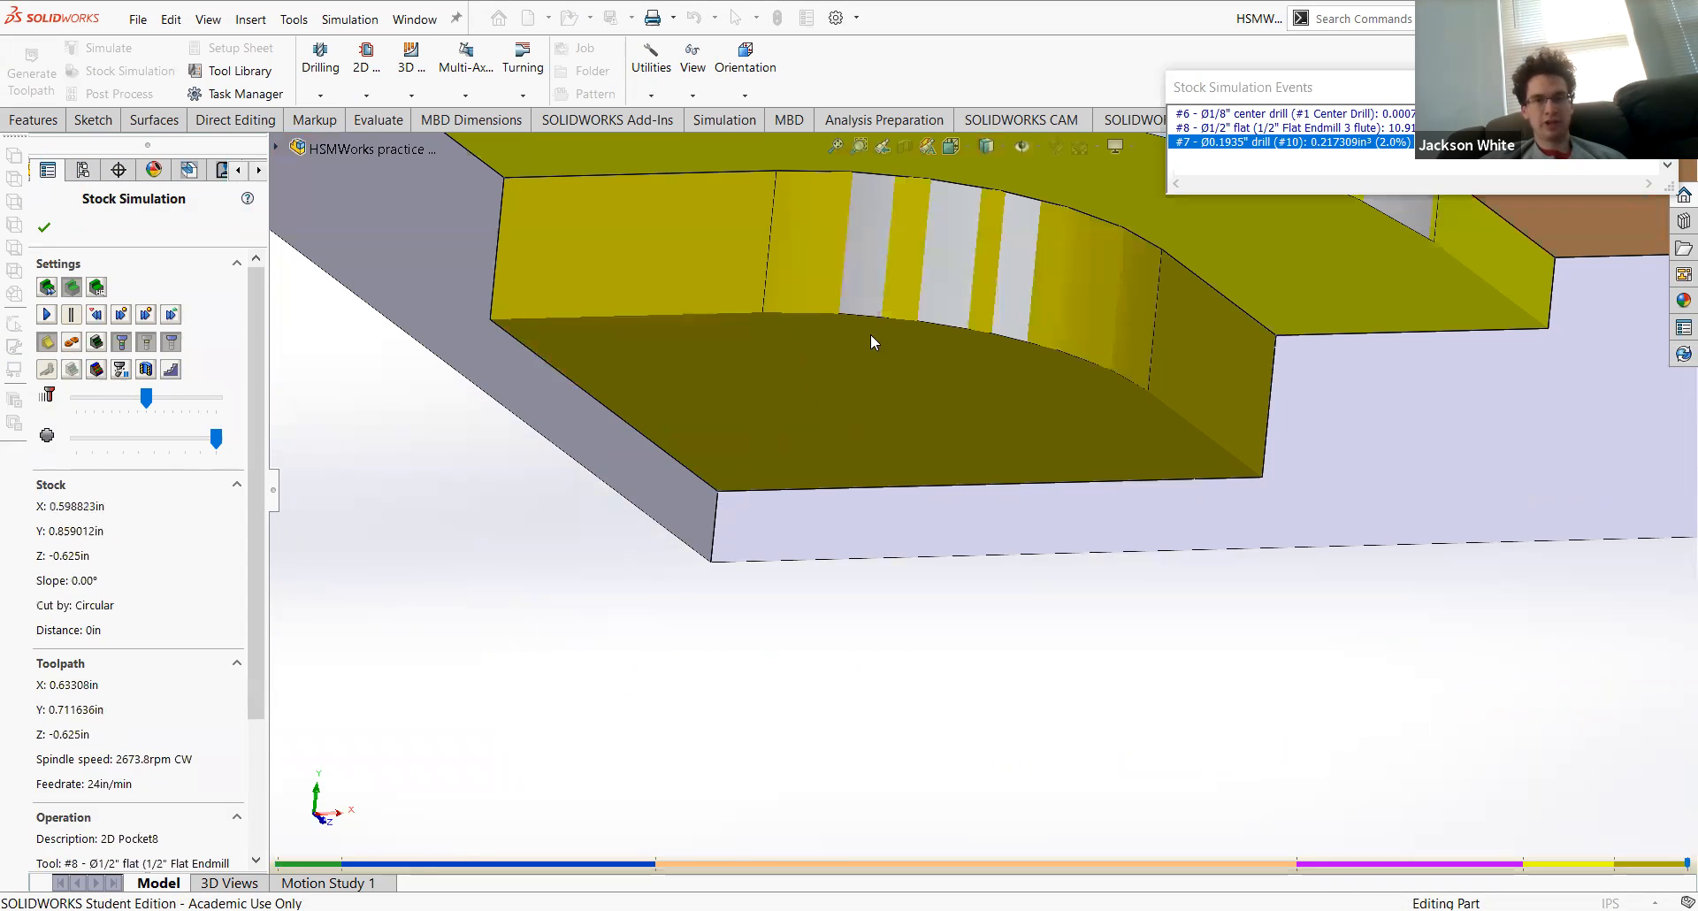
{"action": "scroll", "coordinate": [870, 333], "scroll_direction": "up", "scroll_amount": 5}
{"action": "scroll", "coordinate": [1022, 432], "scroll_direction": "down", "scroll_amount": 4}
{"action": "middle_click_drag", "start_coordinate": [1005, 364], "coordinate": [1074, 363]}
{"action": "scroll", "coordinate": [1047, 433], "scroll_direction": "up", "scroll_amount": 5}
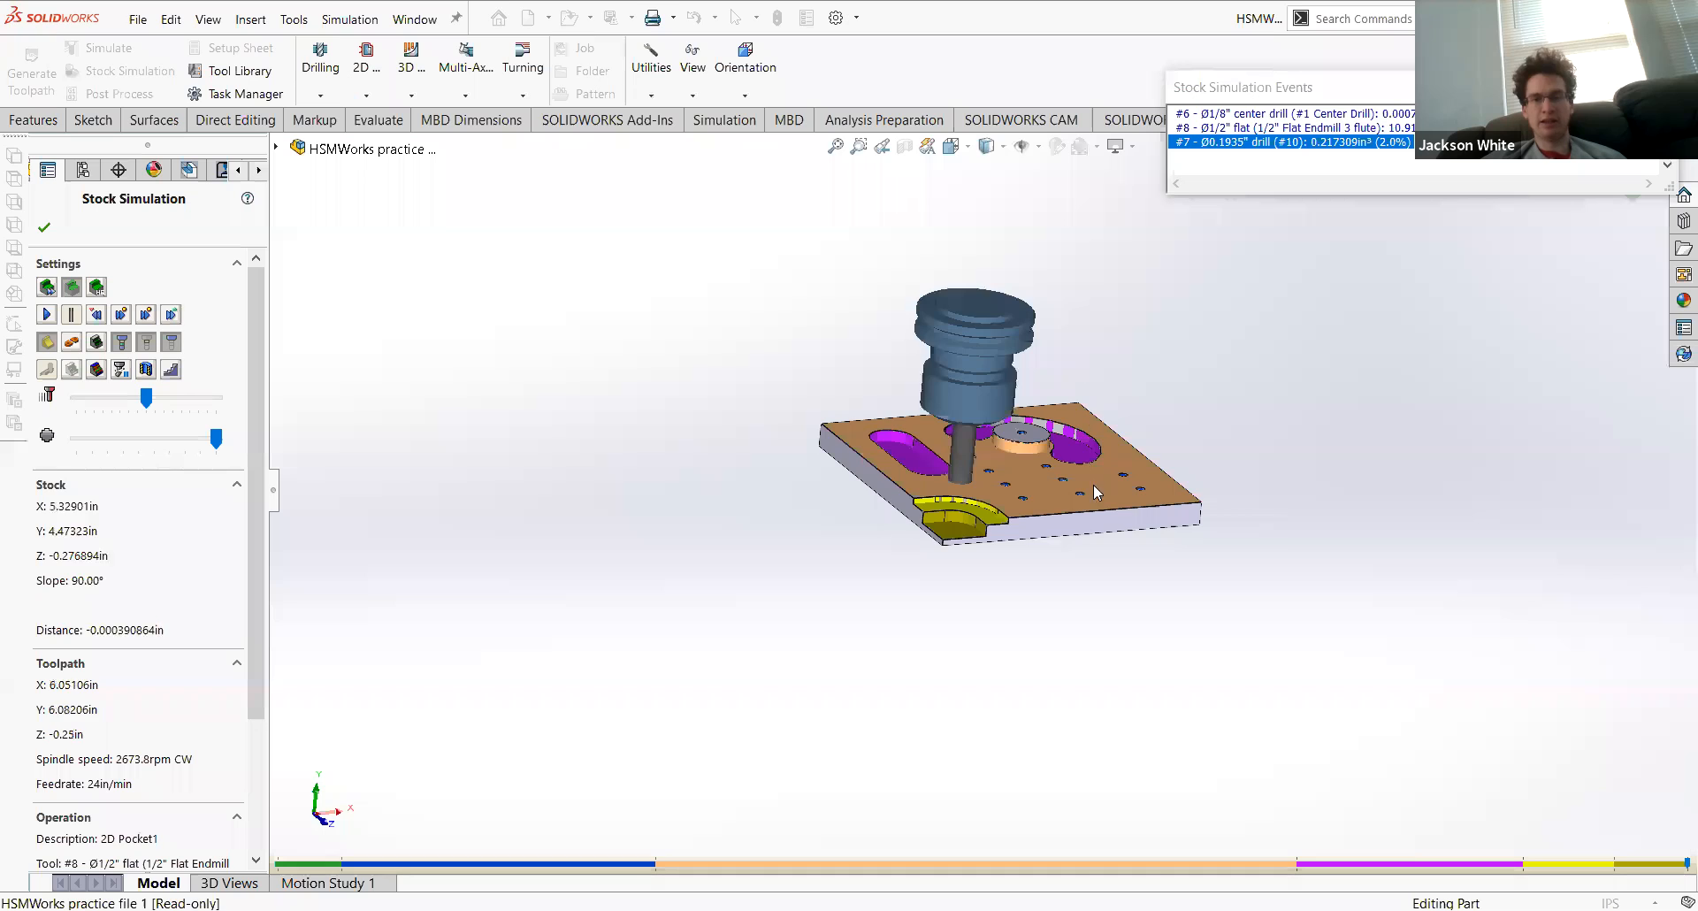
{"action": "scroll", "coordinate": [1102, 485], "scroll_direction": "down", "scroll_amount": 5}
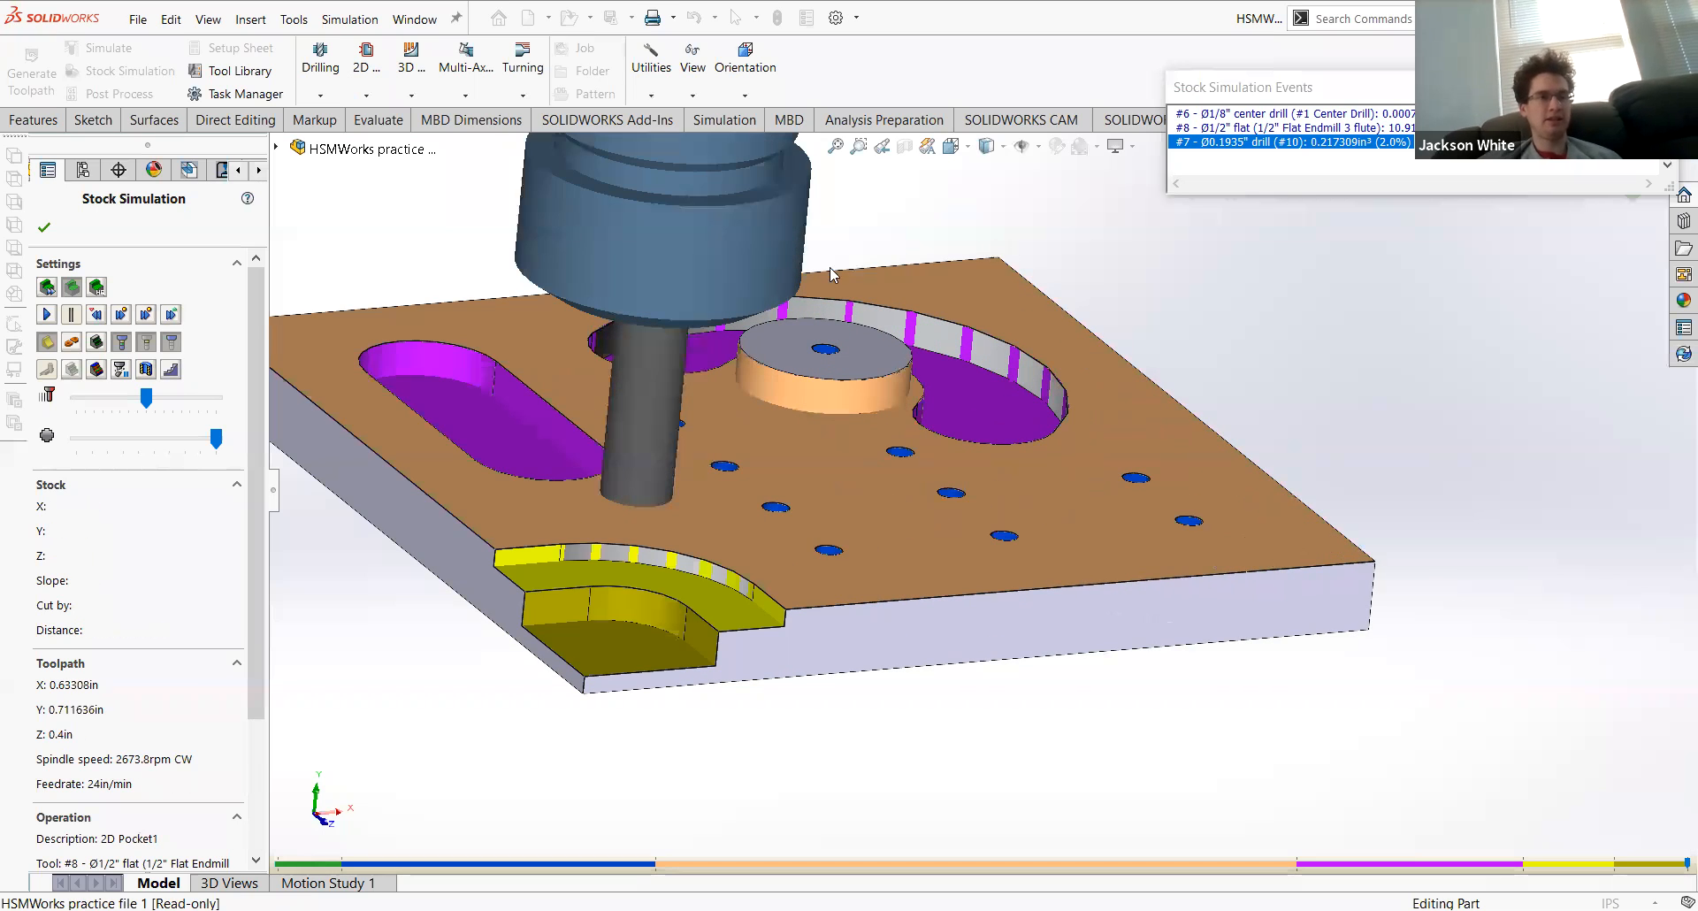
{"action": "key", "text": "Escape"}
{"action": "key", "text": "f"}
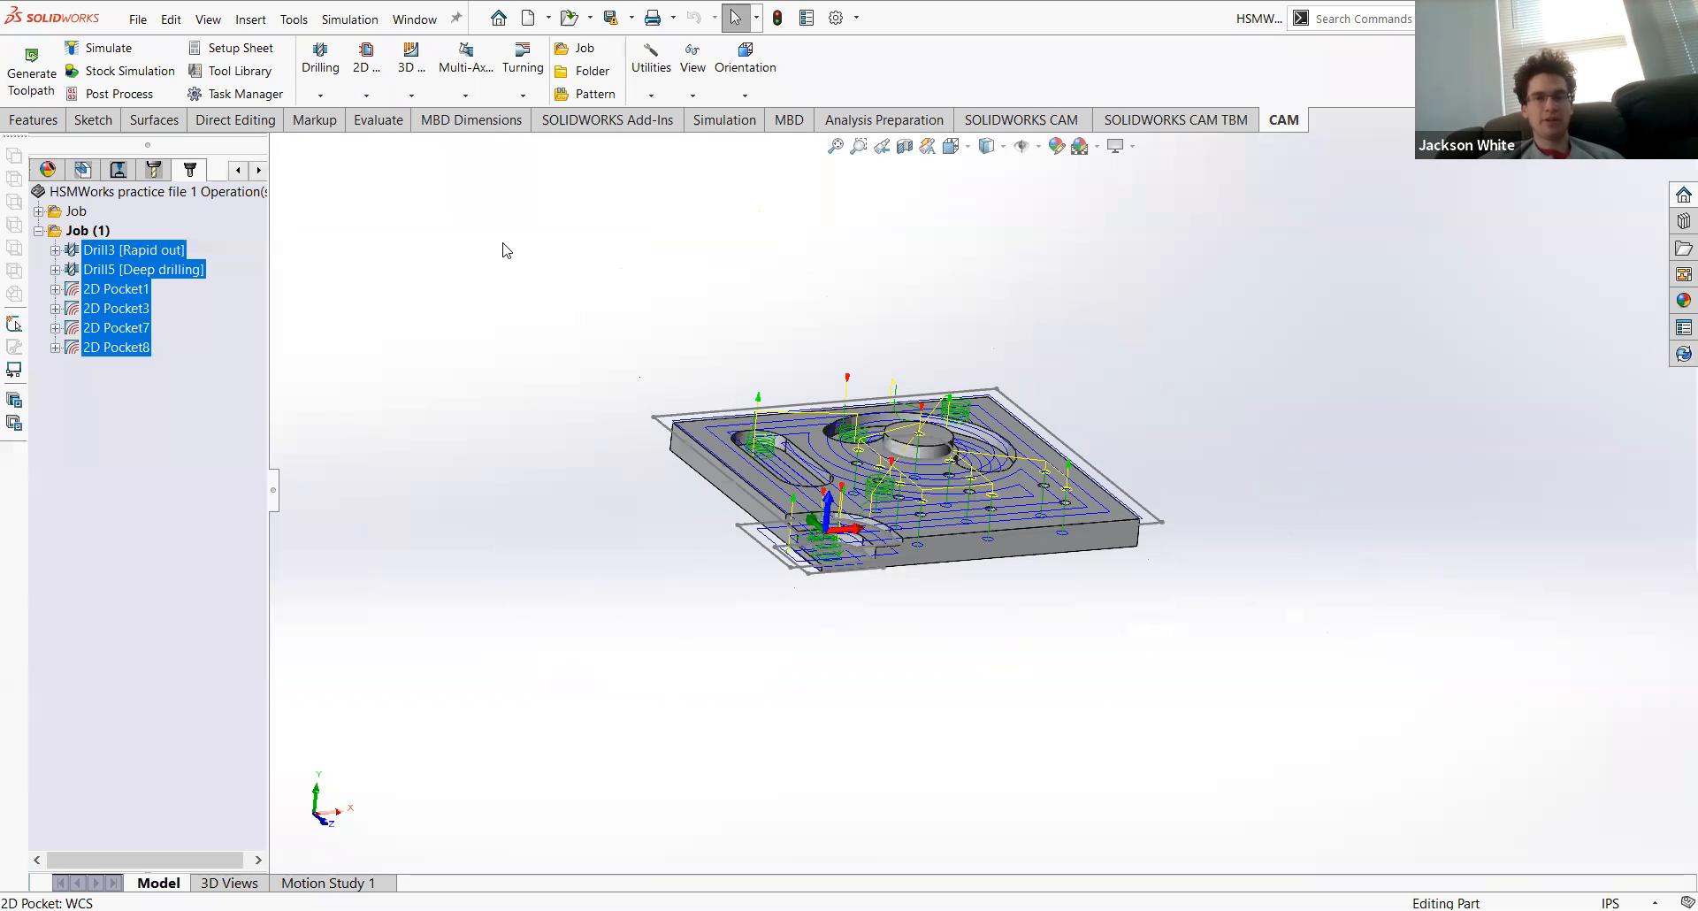
Step: Start post-processing Job (1) and choose the HURCO milling post configuration
{"action": "scroll", "coordinate": [769, 349], "scroll_direction": "down", "scroll_amount": 2}
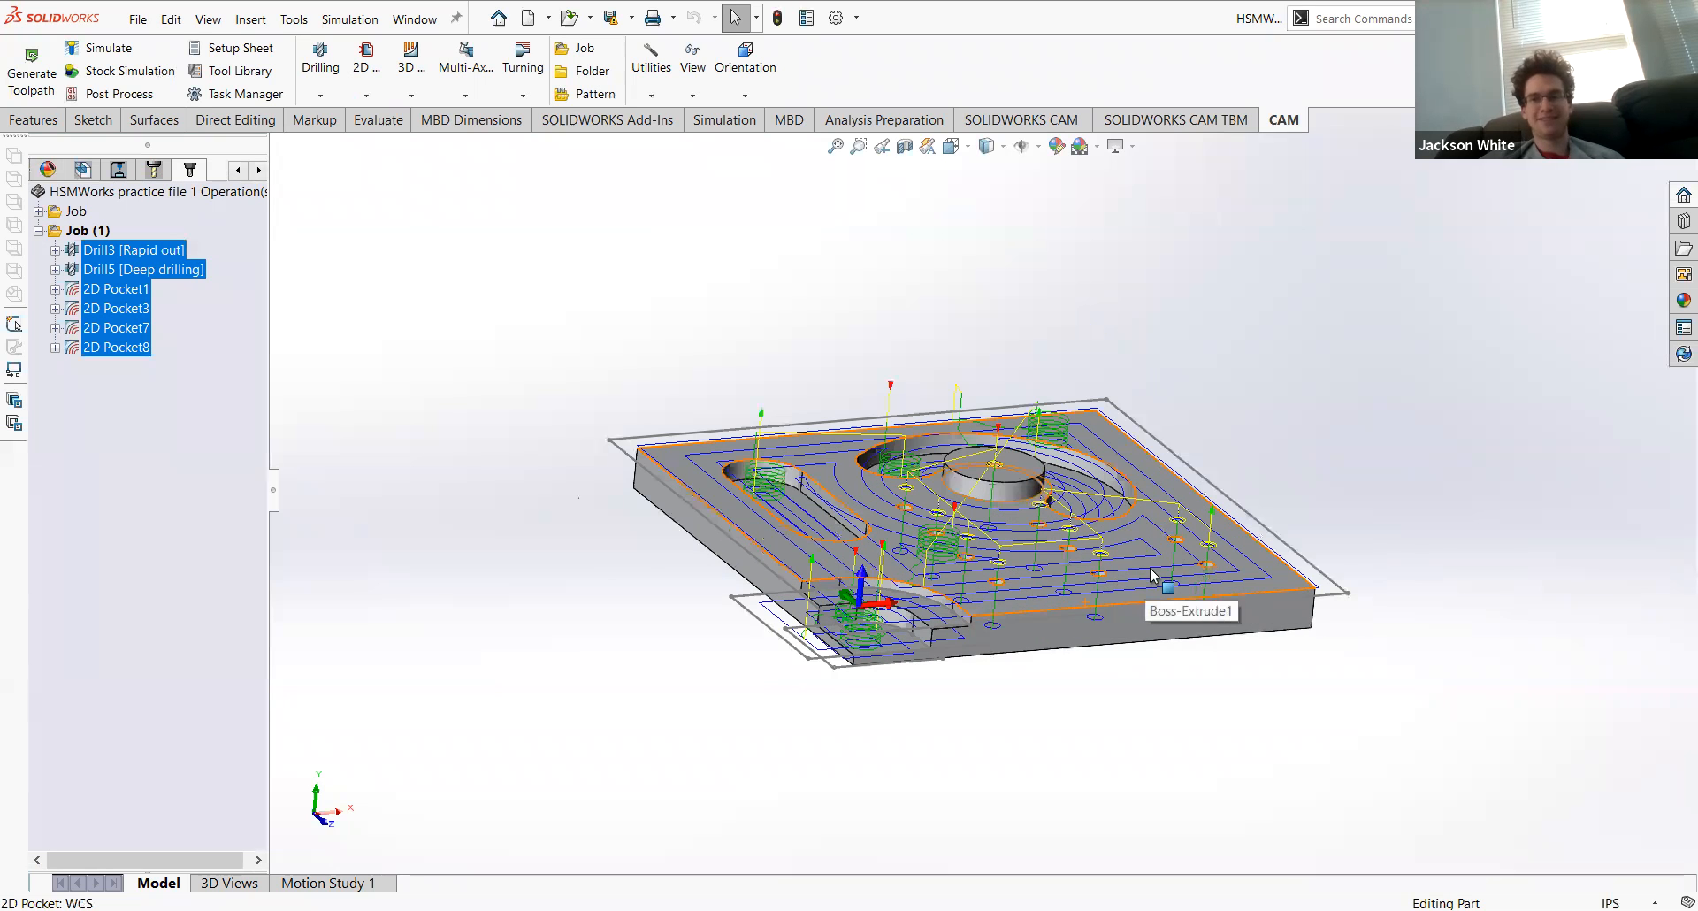
{"action": "left_click", "coordinate": [225, 419]}
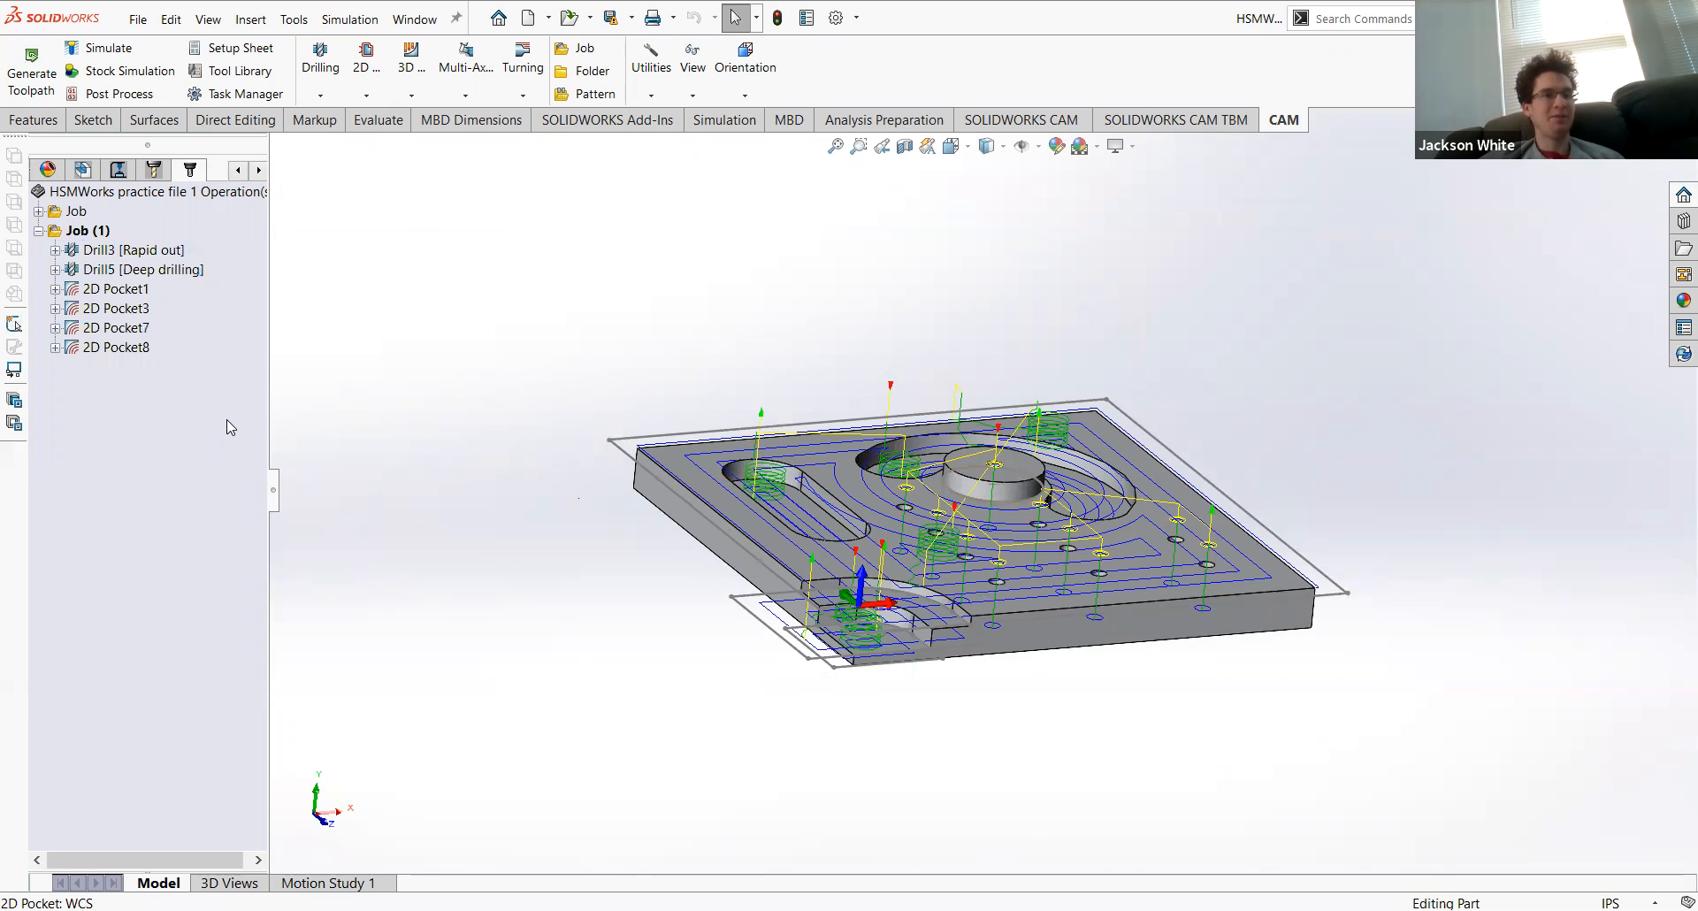
{"action": "left_click", "coordinate": [84, 232]}
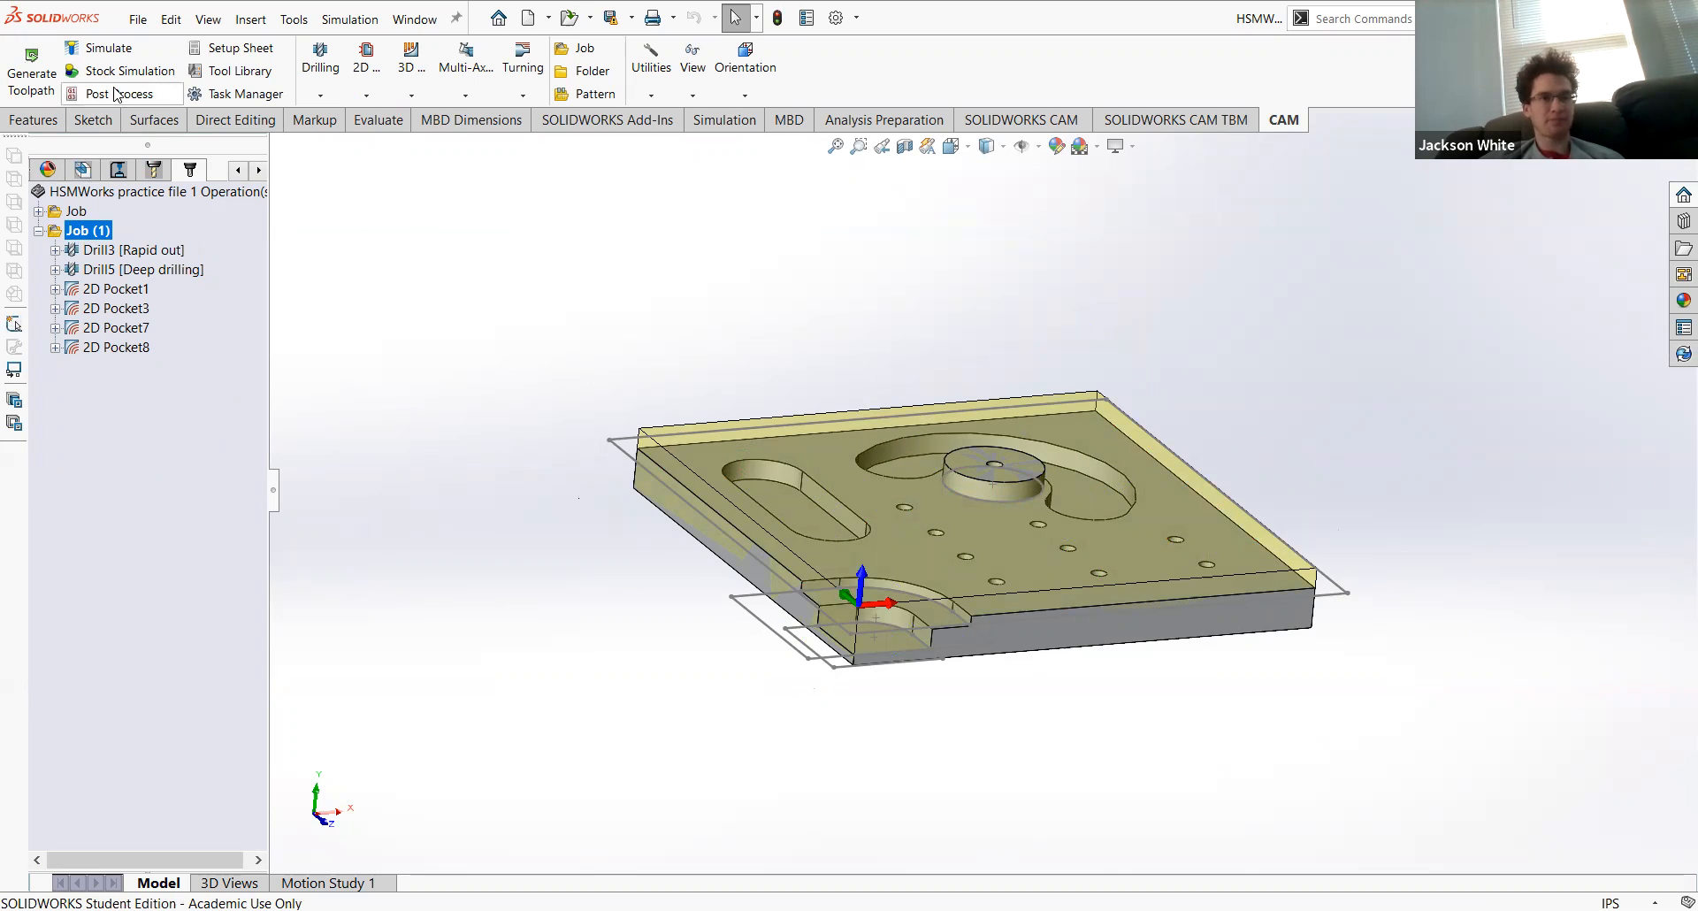
{"action": "left_click", "coordinate": [115, 94]}
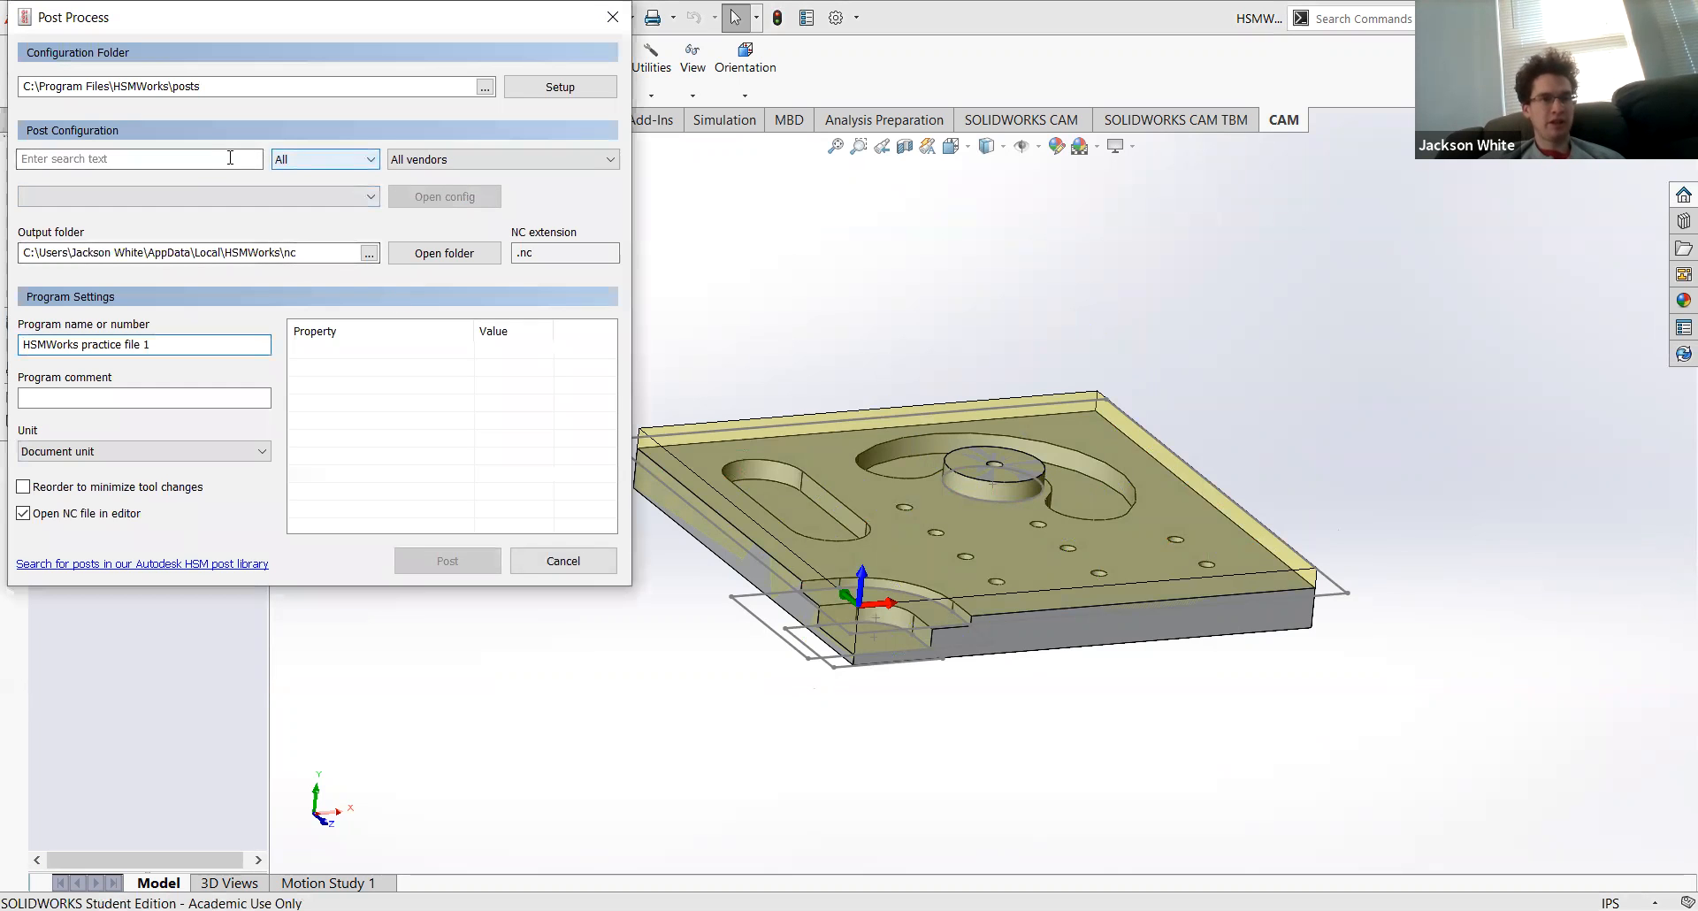
{"action": "left_click", "coordinate": [334, 159]}
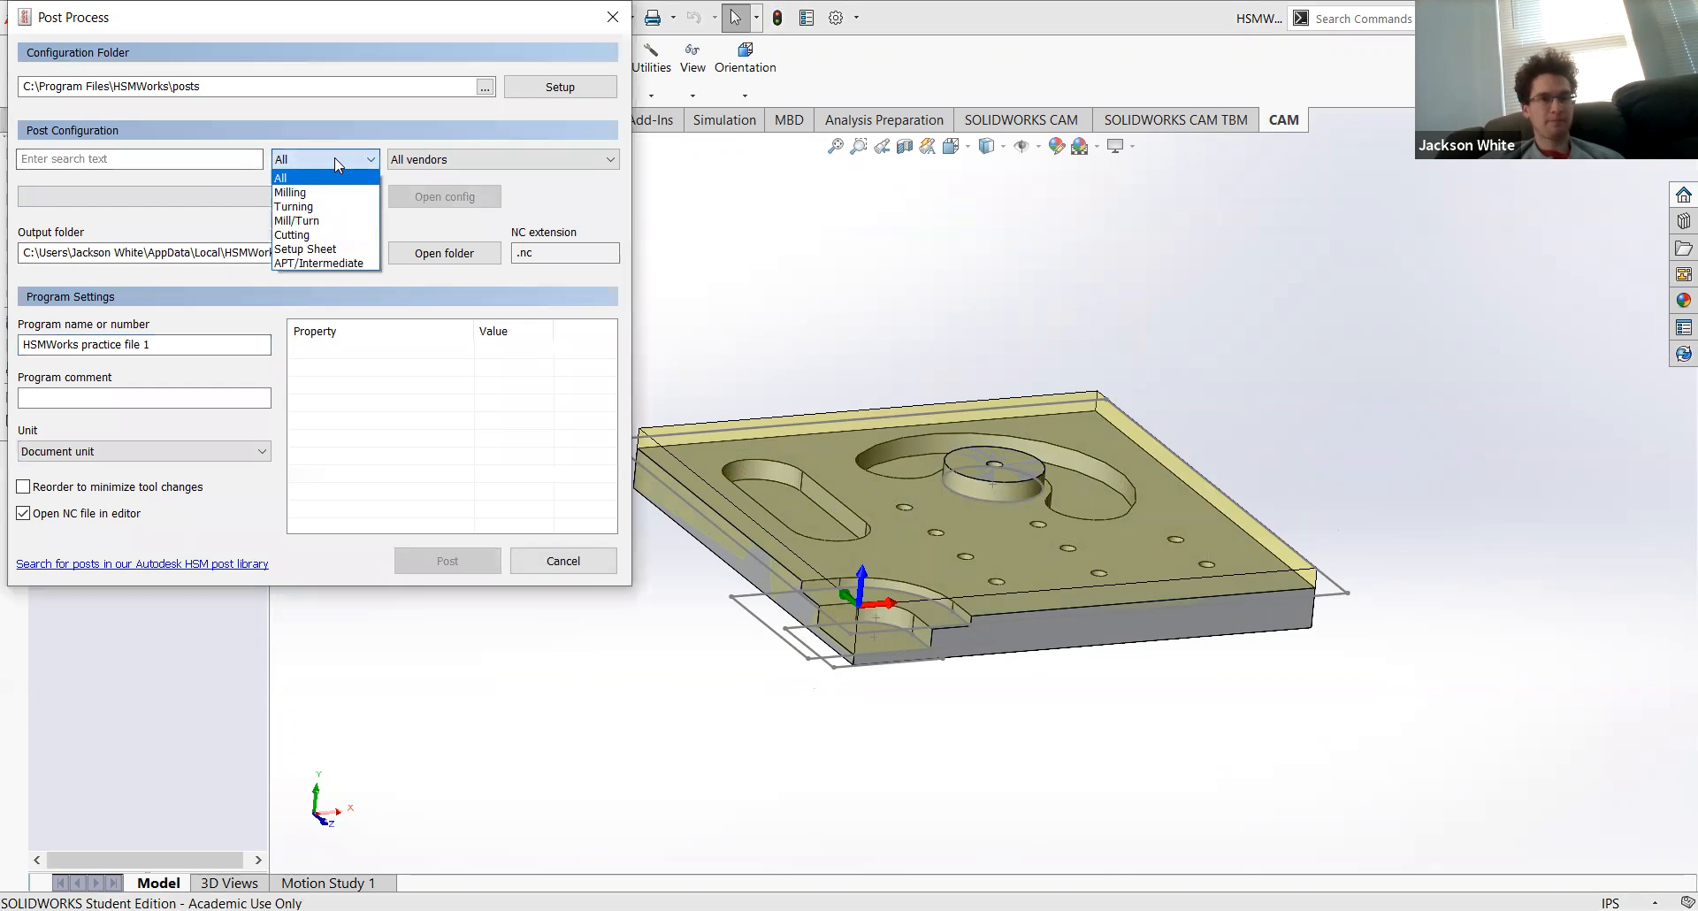
{"action": "left_click", "coordinate": [306, 193]}
{"action": "left_click", "coordinate": [436, 160]}
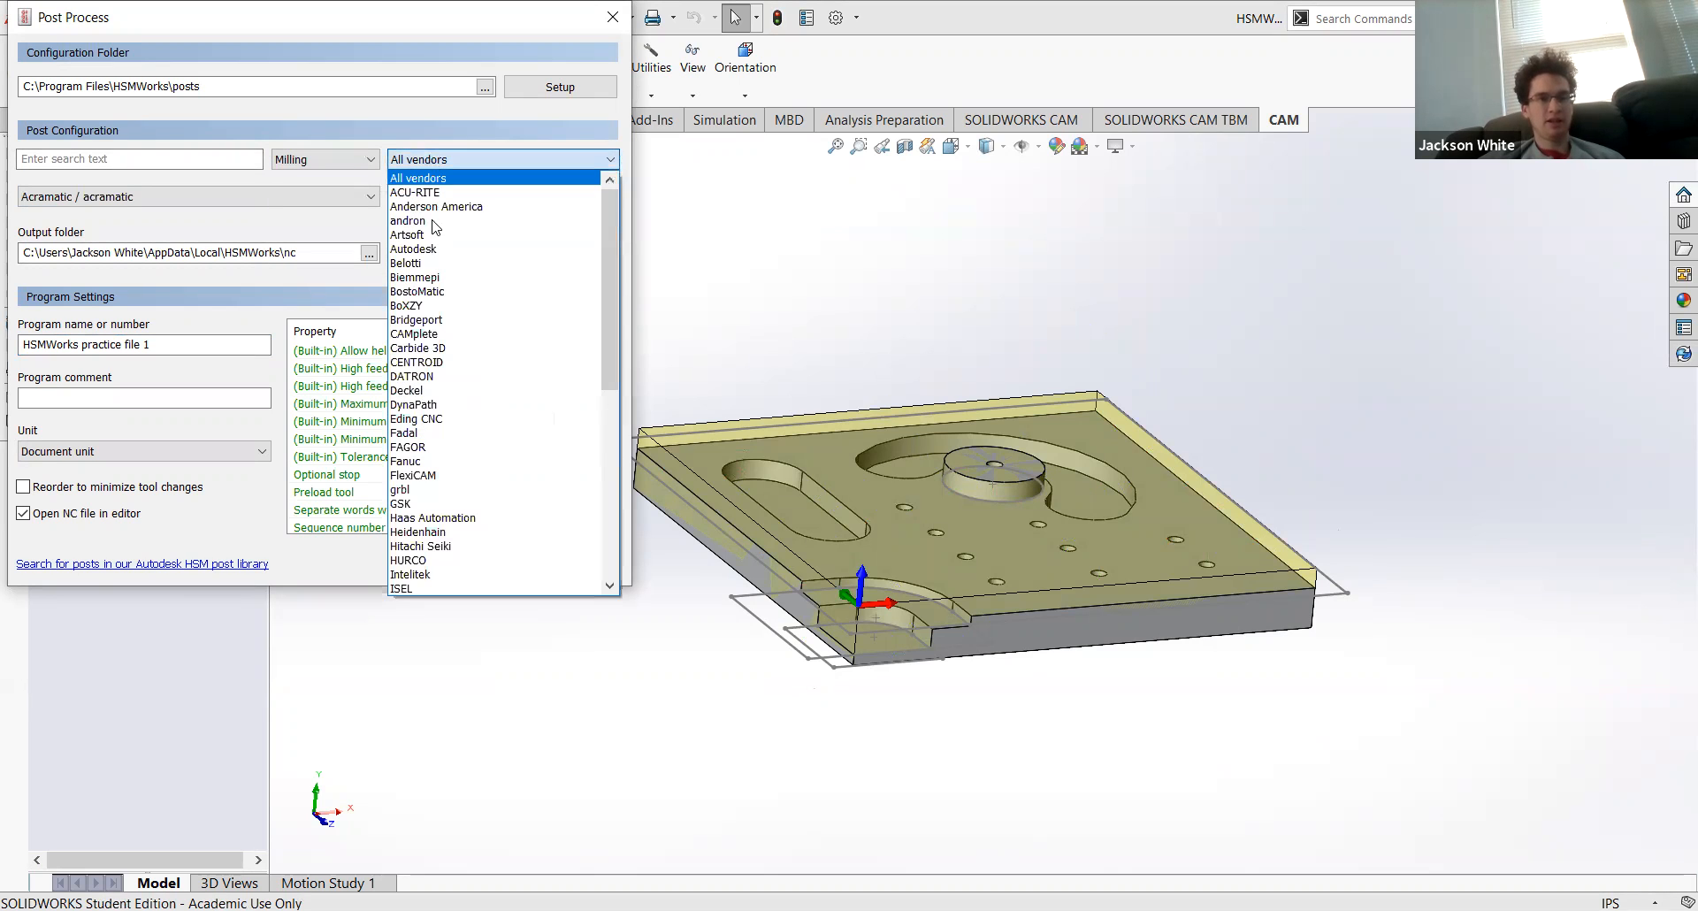
{"action": "left_click", "coordinate": [440, 559]}
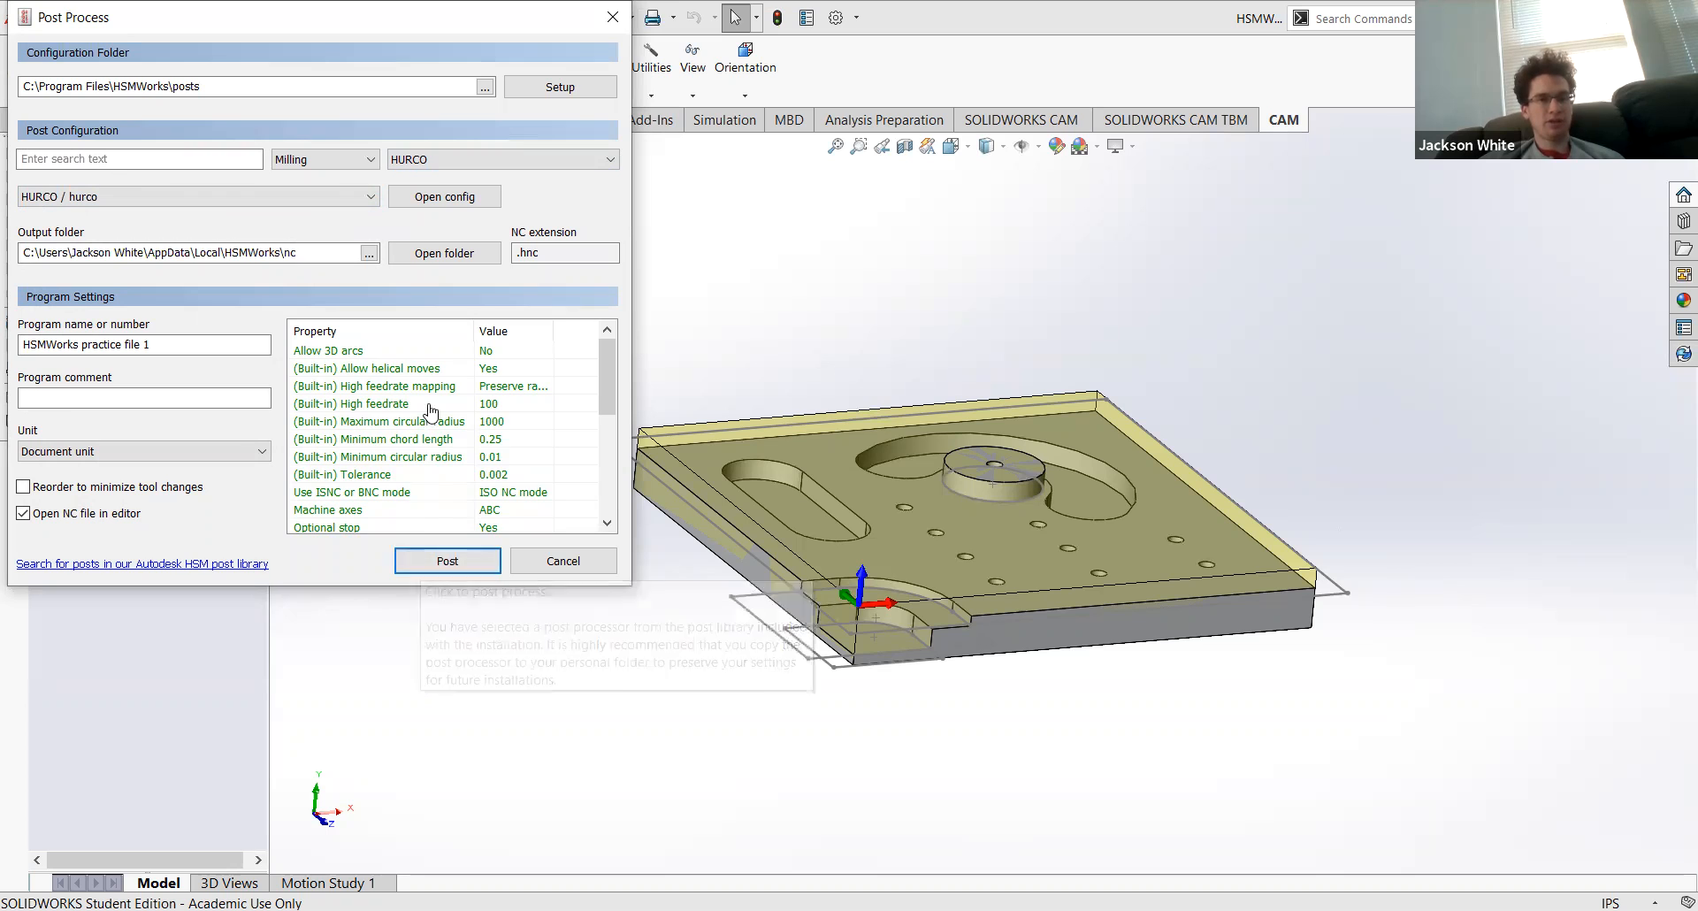
Step: Try to post the job under the program name "HSMWorks practice file 1", and cancel post-processing
{"action": "left_click", "coordinate": [449, 561]}
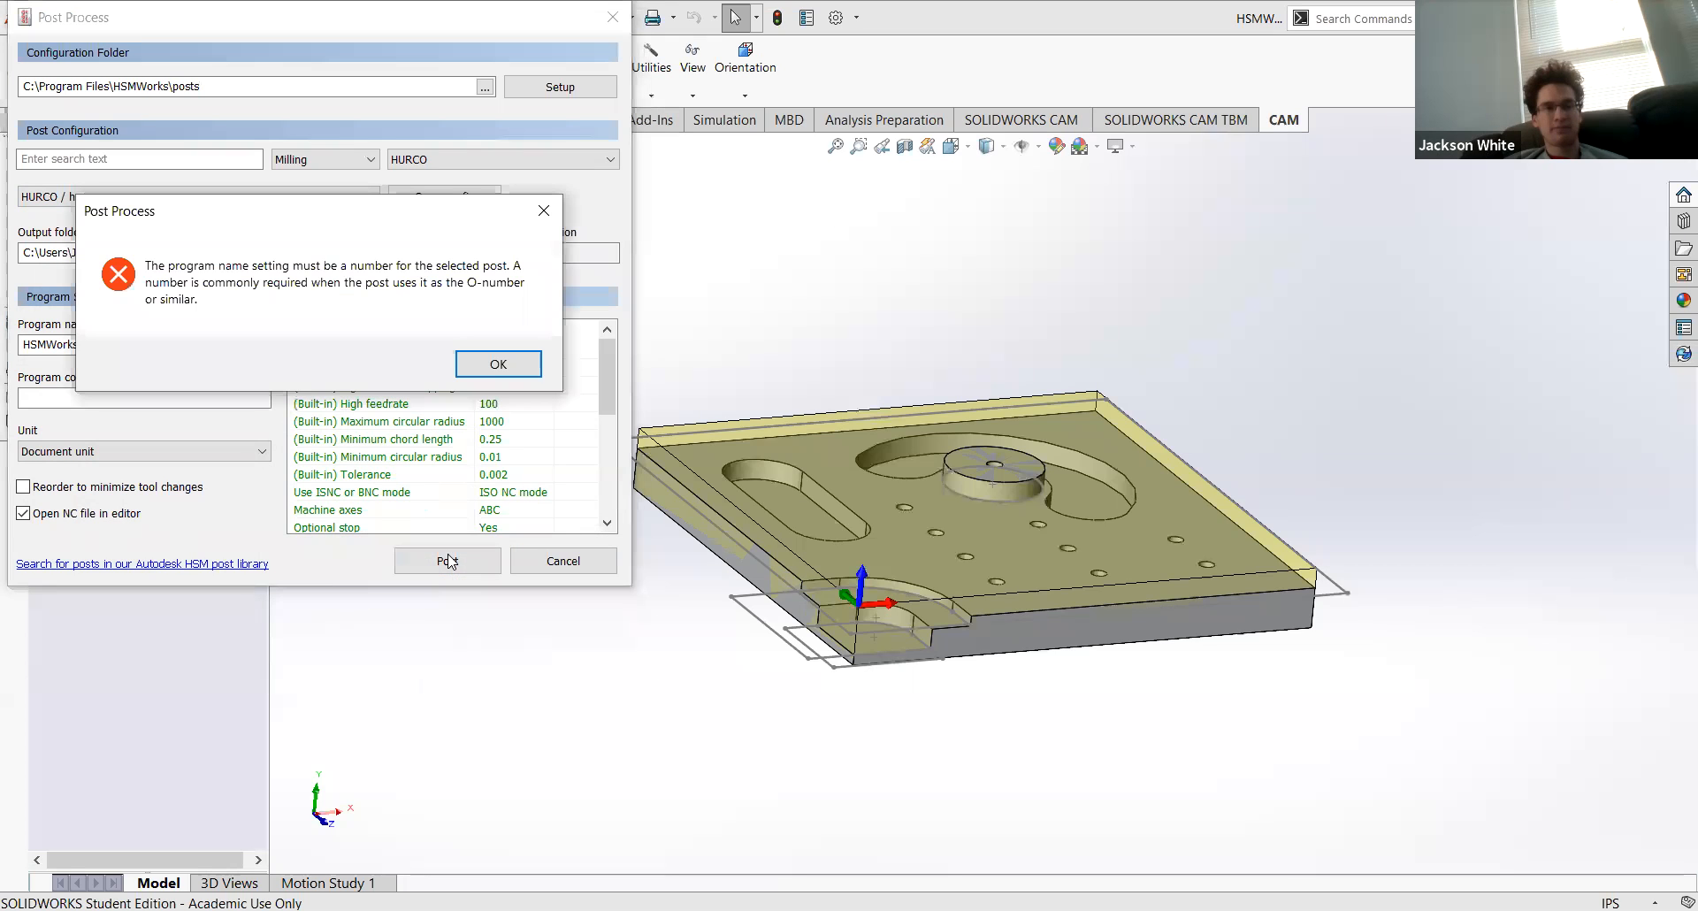
{"action": "left_click_drag", "start_coordinate": [398, 225], "coordinate": [557, 248]}
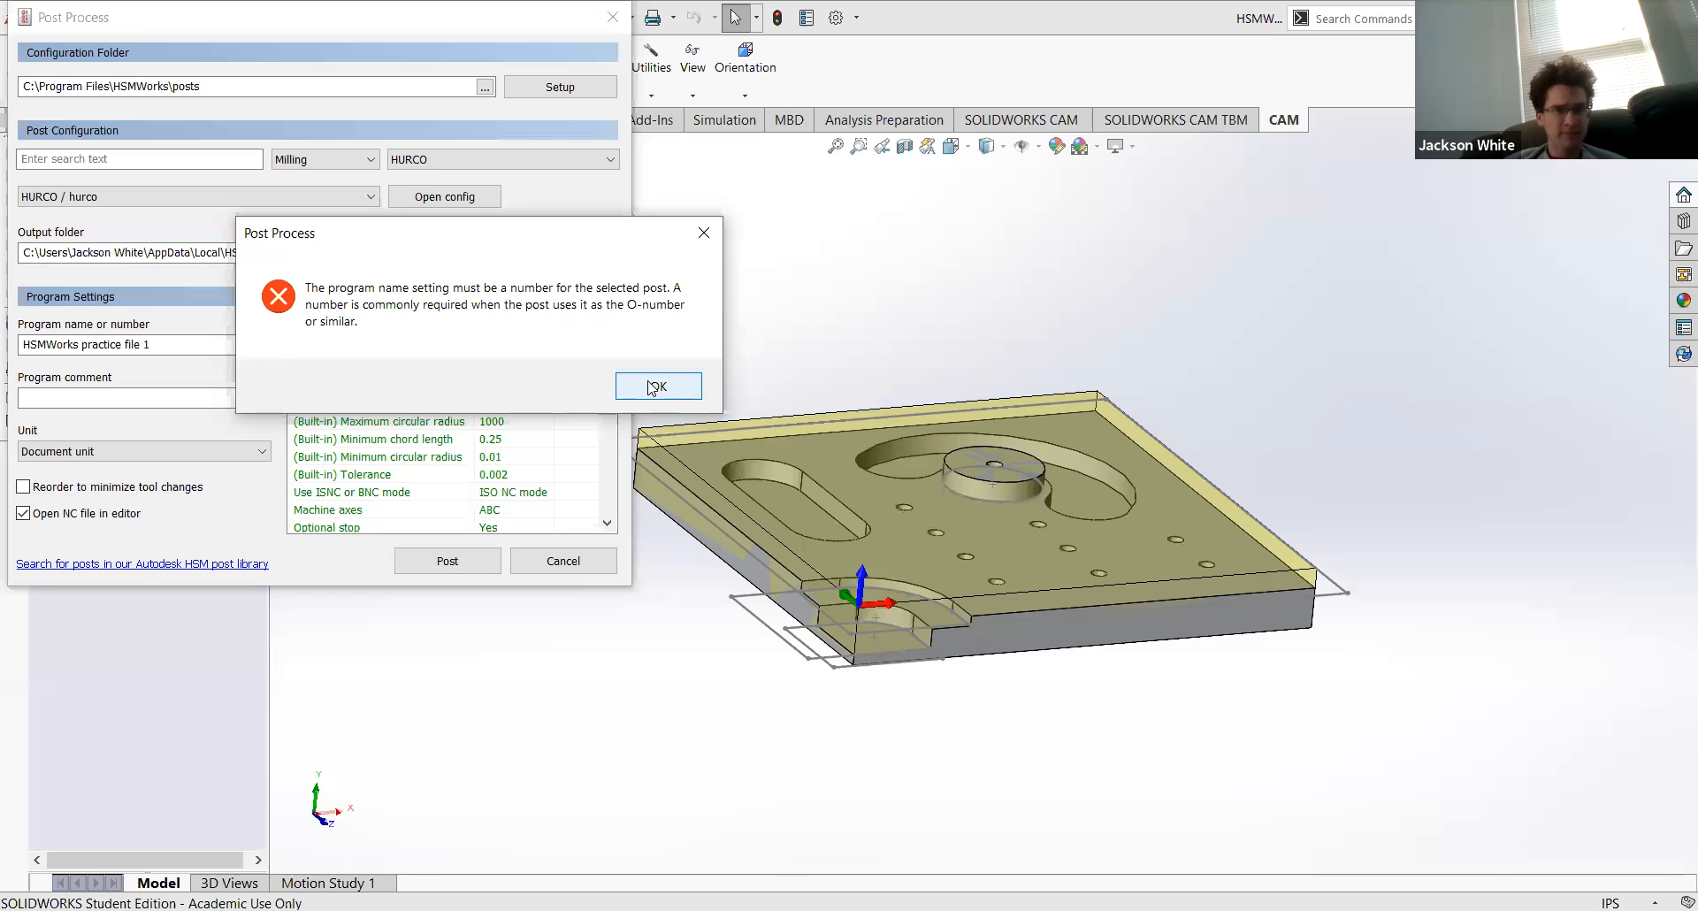
{"action": "left_click", "coordinate": [655, 385]}
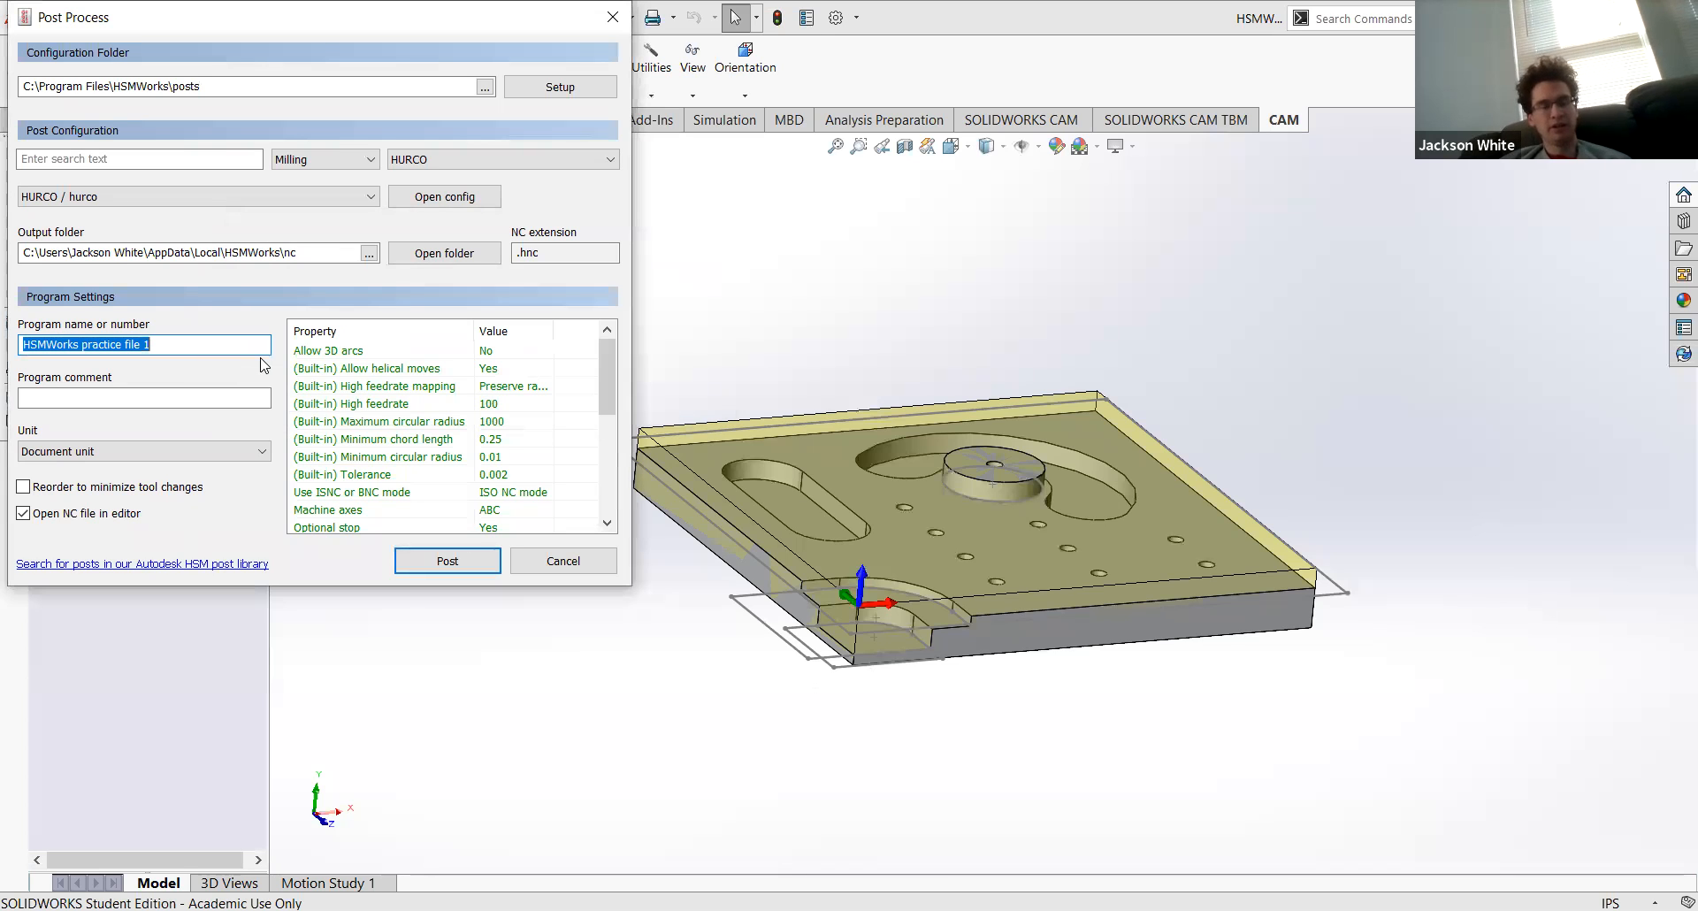
{"action": "left_click", "coordinate": [562, 563]}
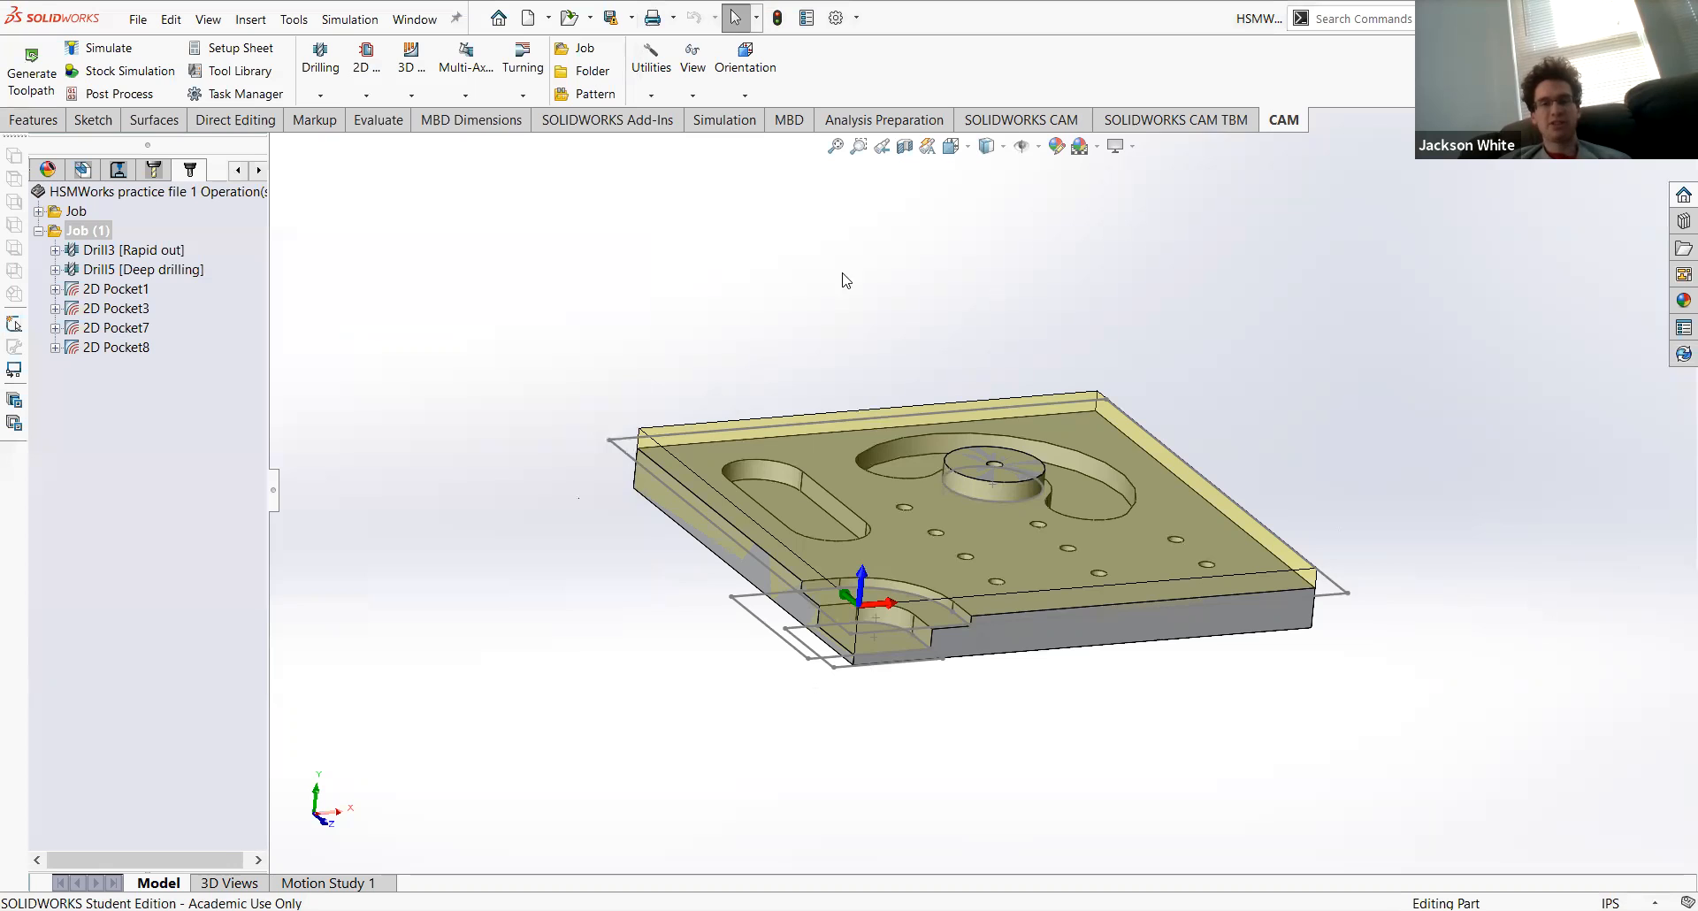
Step: Display the toolpaths of Drill3 through 2D Pocket8 together on the plate, examine them, and clear the selection
{"action": "left_click", "coordinate": [111, 348]}
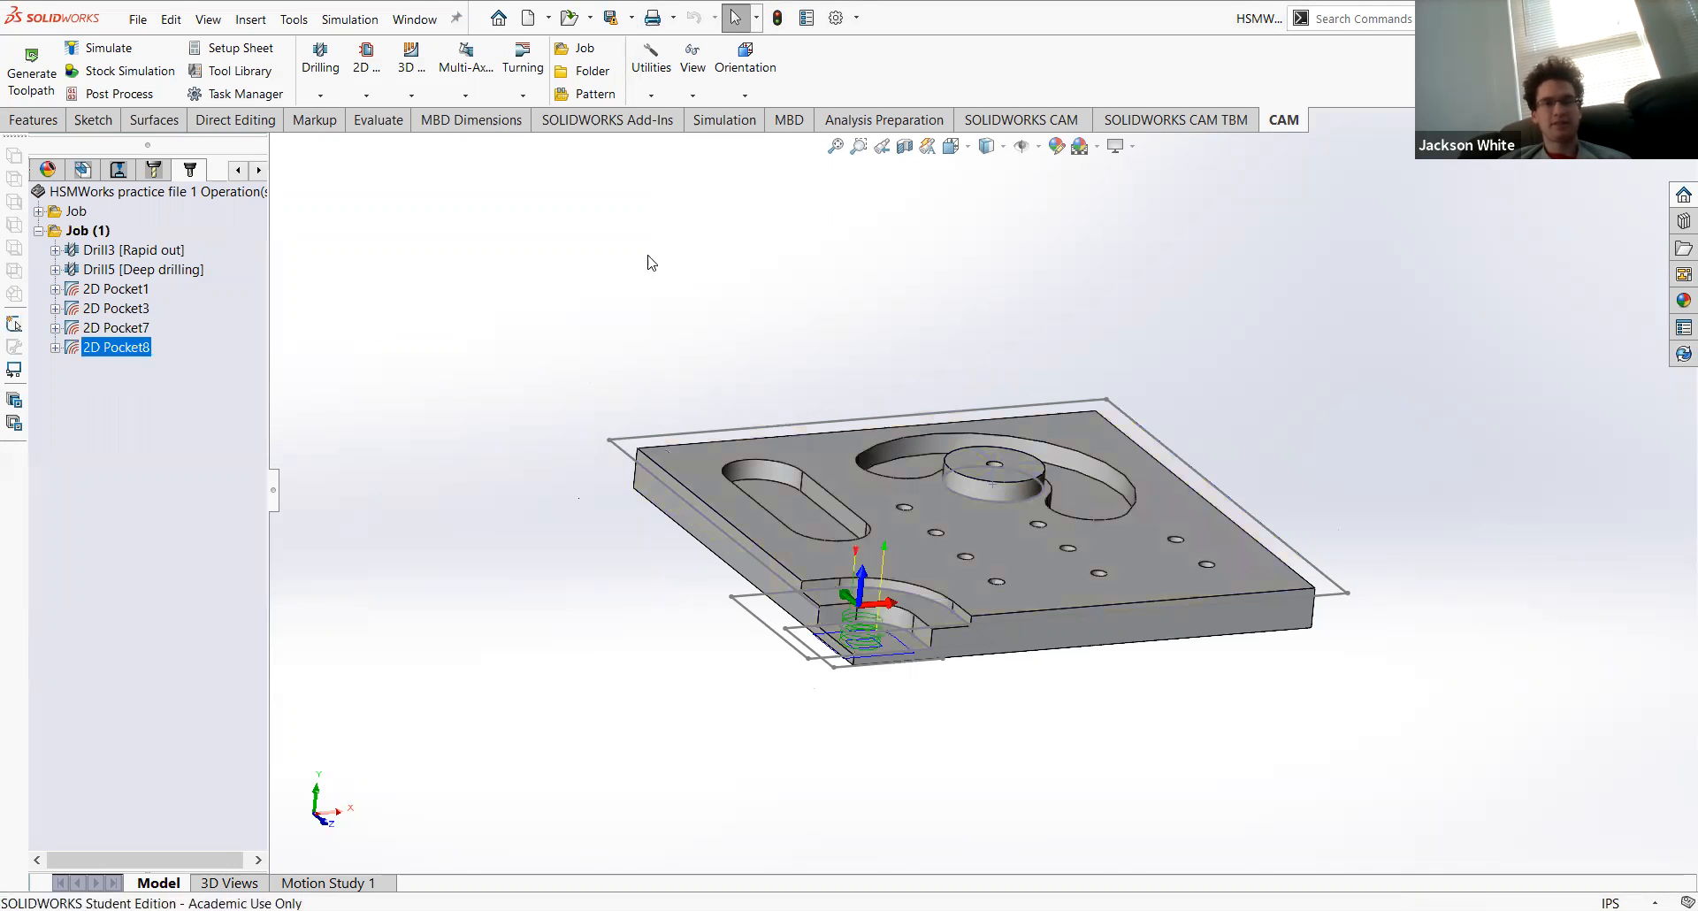
{"action": "left_click", "coordinate": [106, 252]}
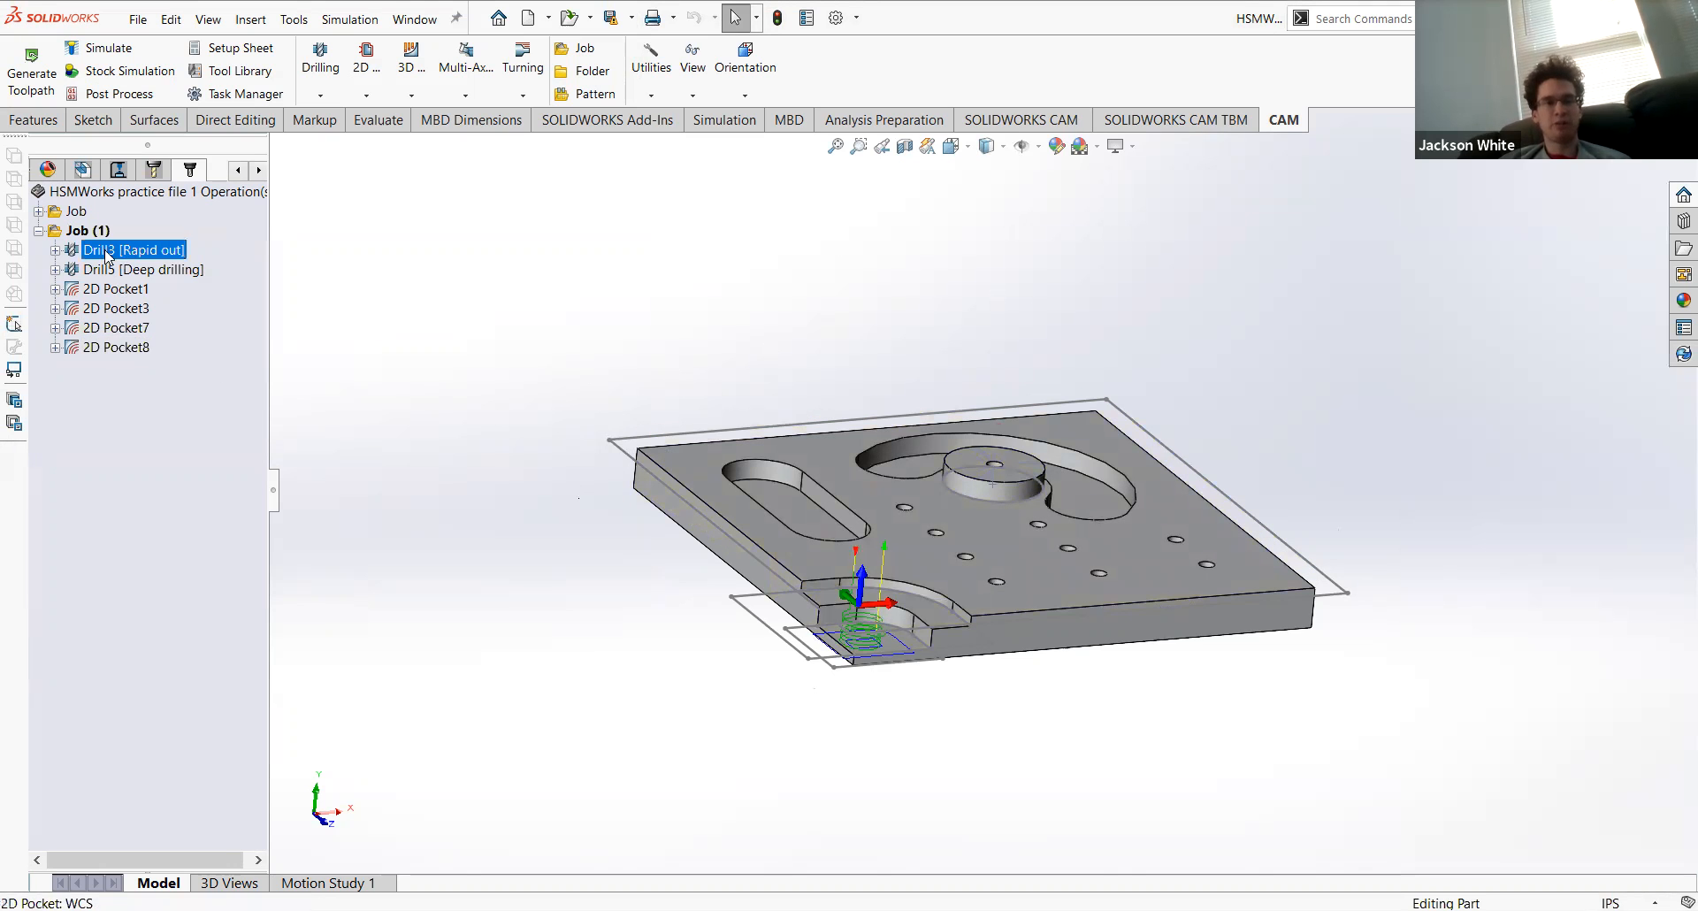
{"action": "left_click", "coordinate": [143, 347], "text": "shift"}
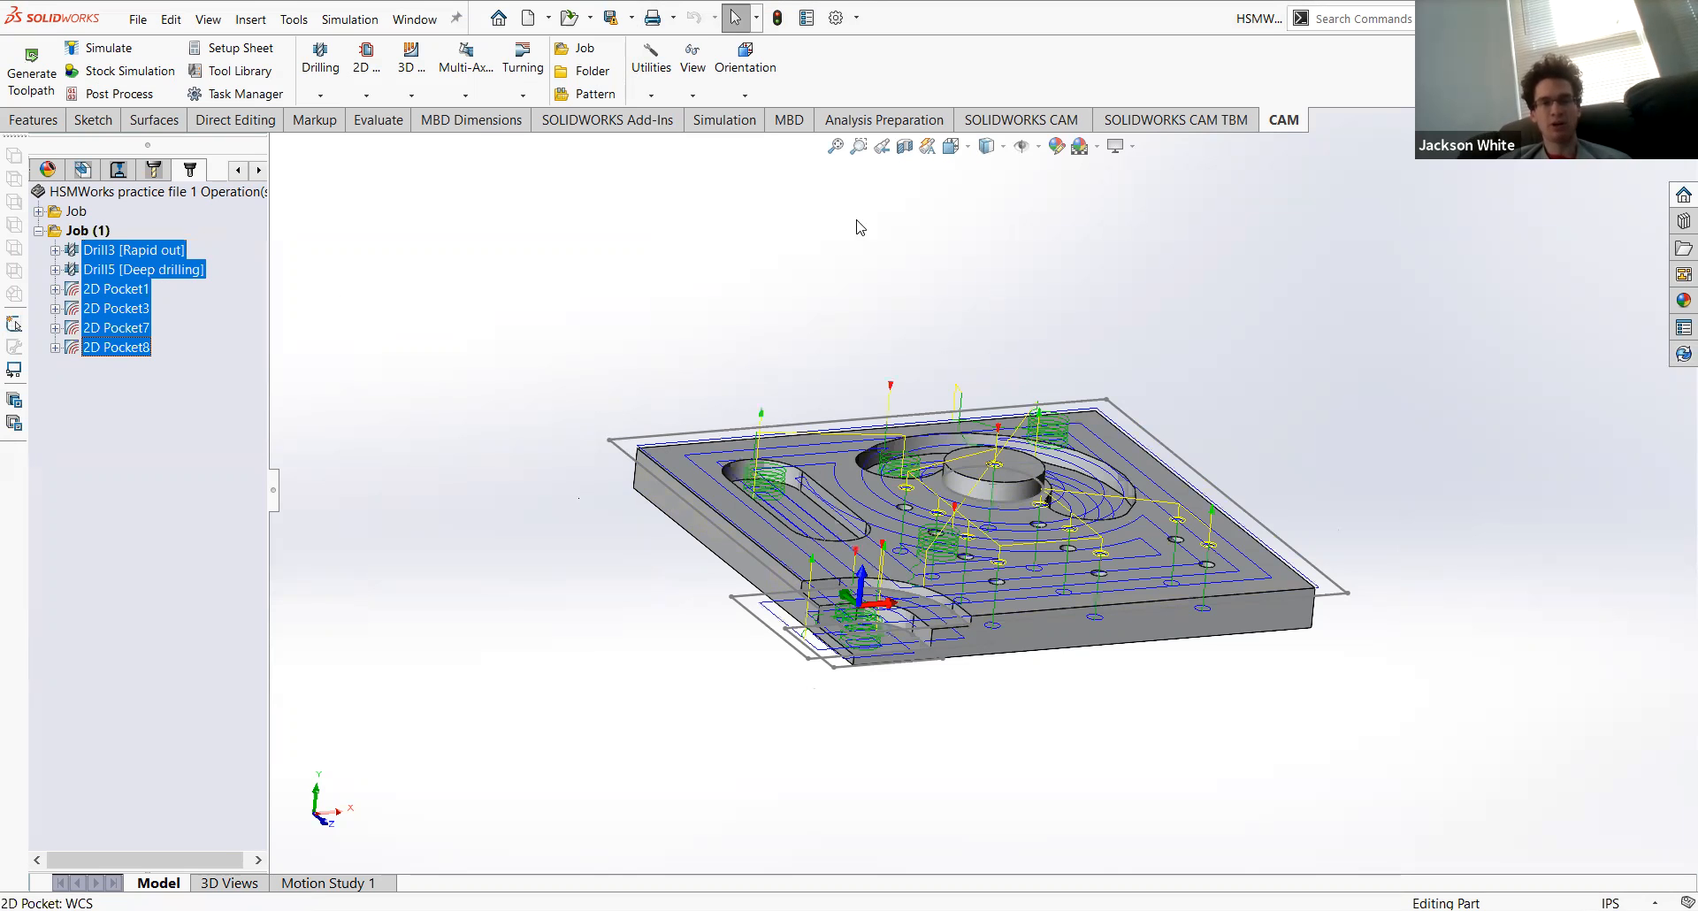
{"action": "mouse_move", "coordinate": [876, 363]}
{"action": "middle_mouse_down"}
{"action": "mouse_move", "coordinate": [881, 326]}
{"action": "mouse_move", "coordinate": [880, 385]}
{"action": "middle_mouse_up"}
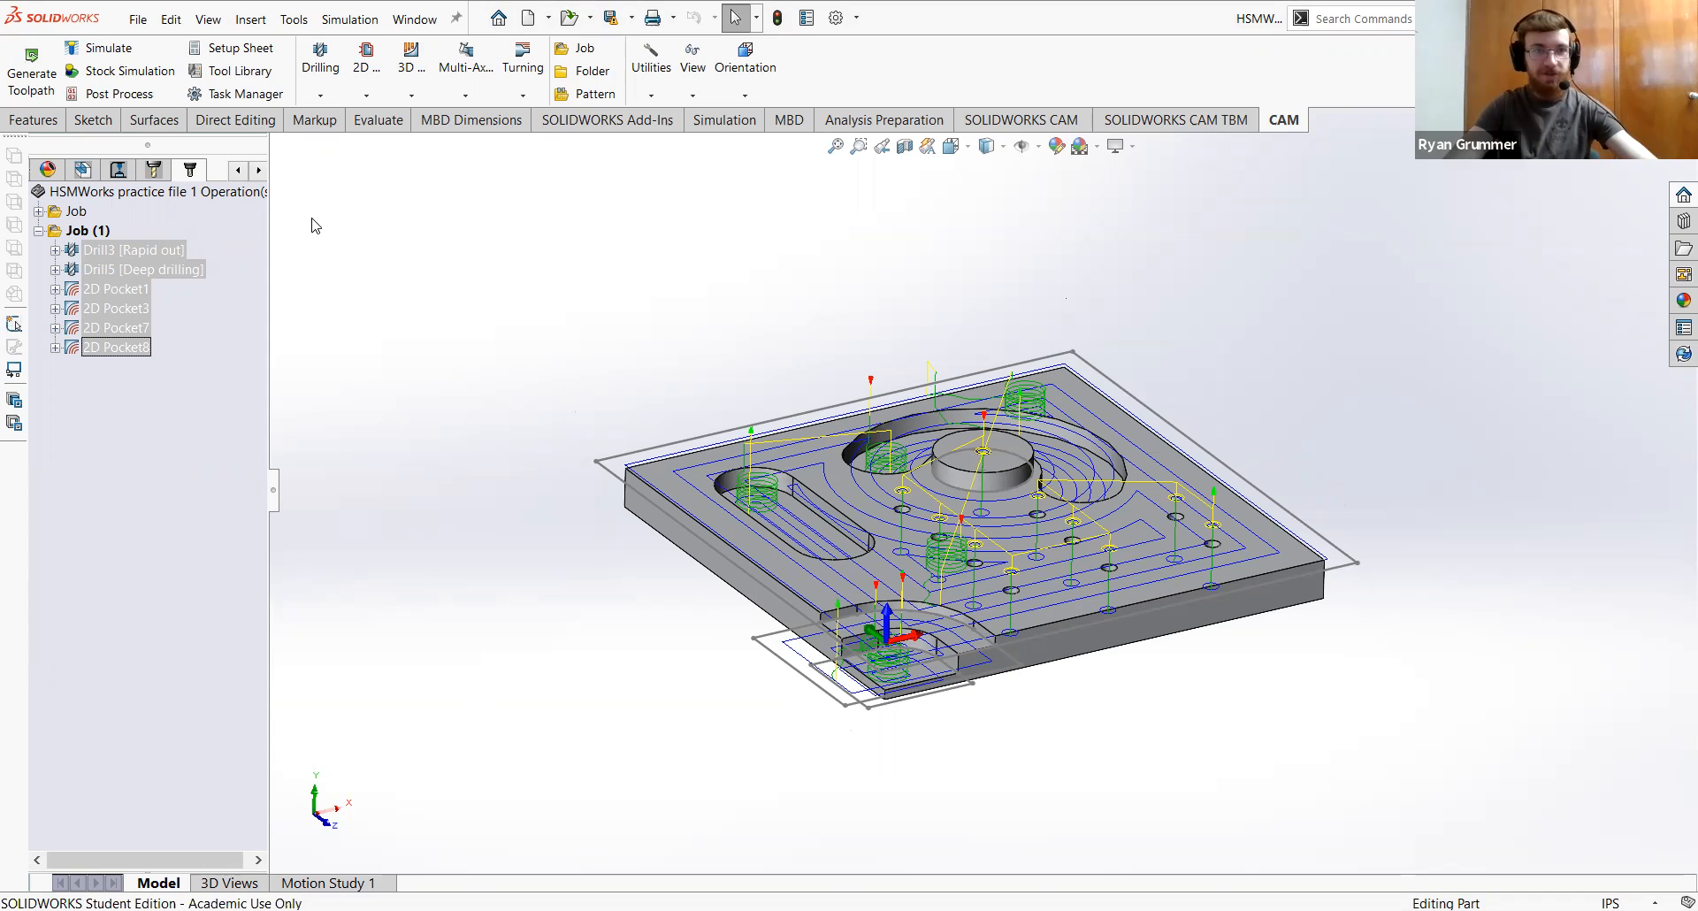
{"action": "left_click", "coordinate": [209, 398]}
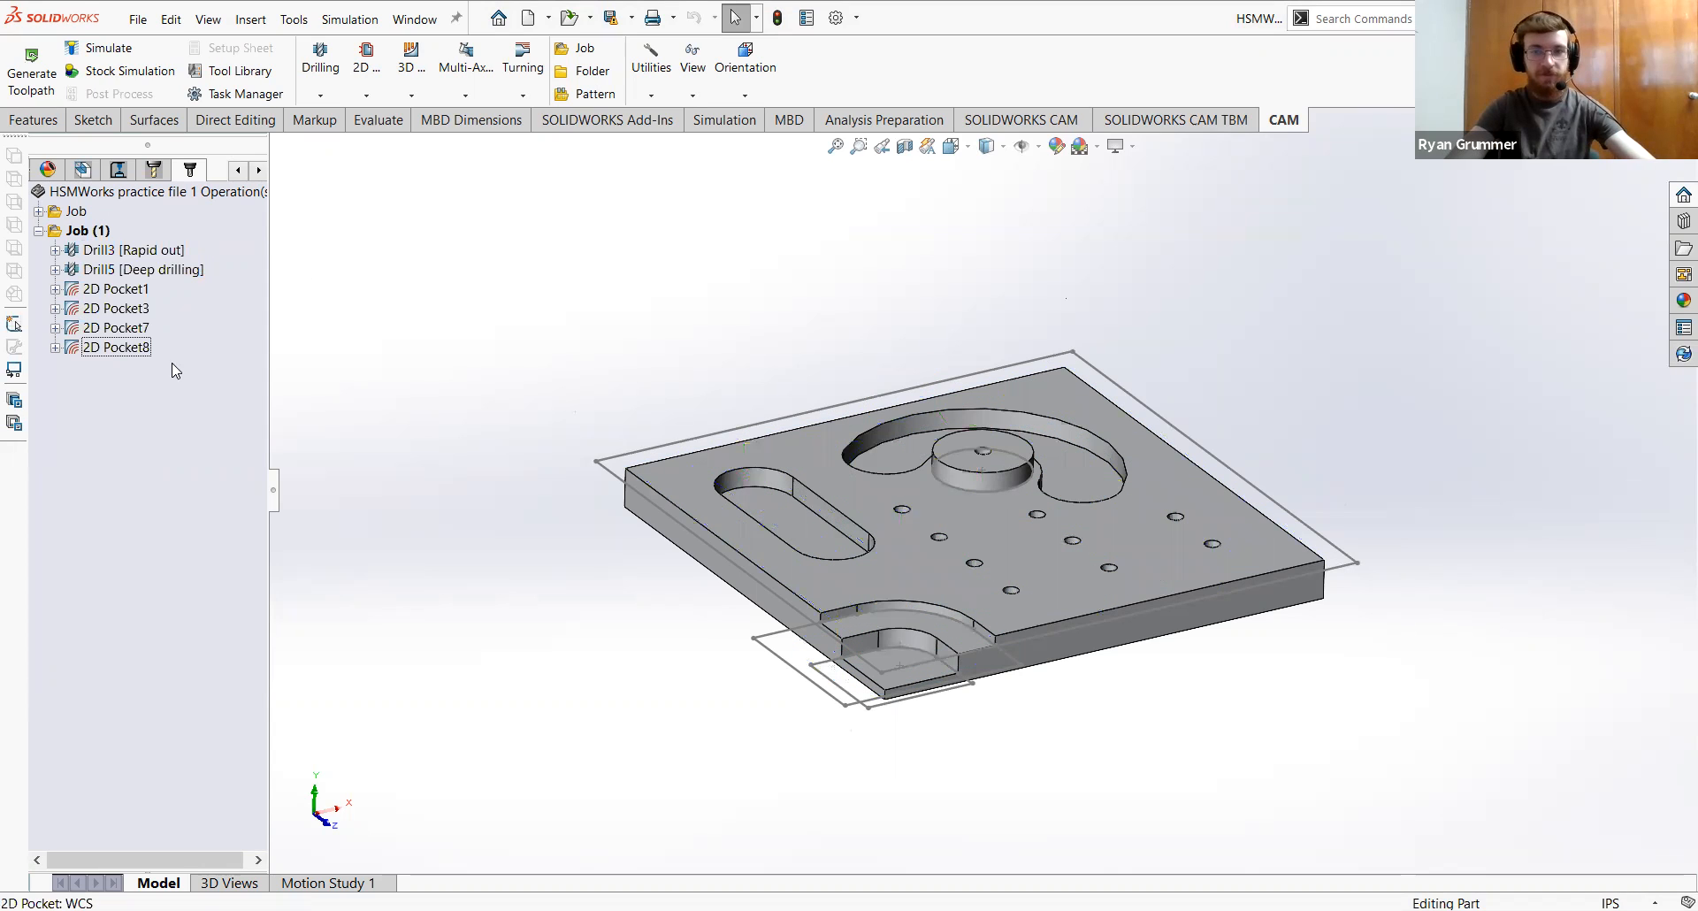
Step: Create a 2D Contour milling operation on the side face of the round boss and reverse the contour's machining side
{"action": "right_click", "coordinate": [103, 364]}
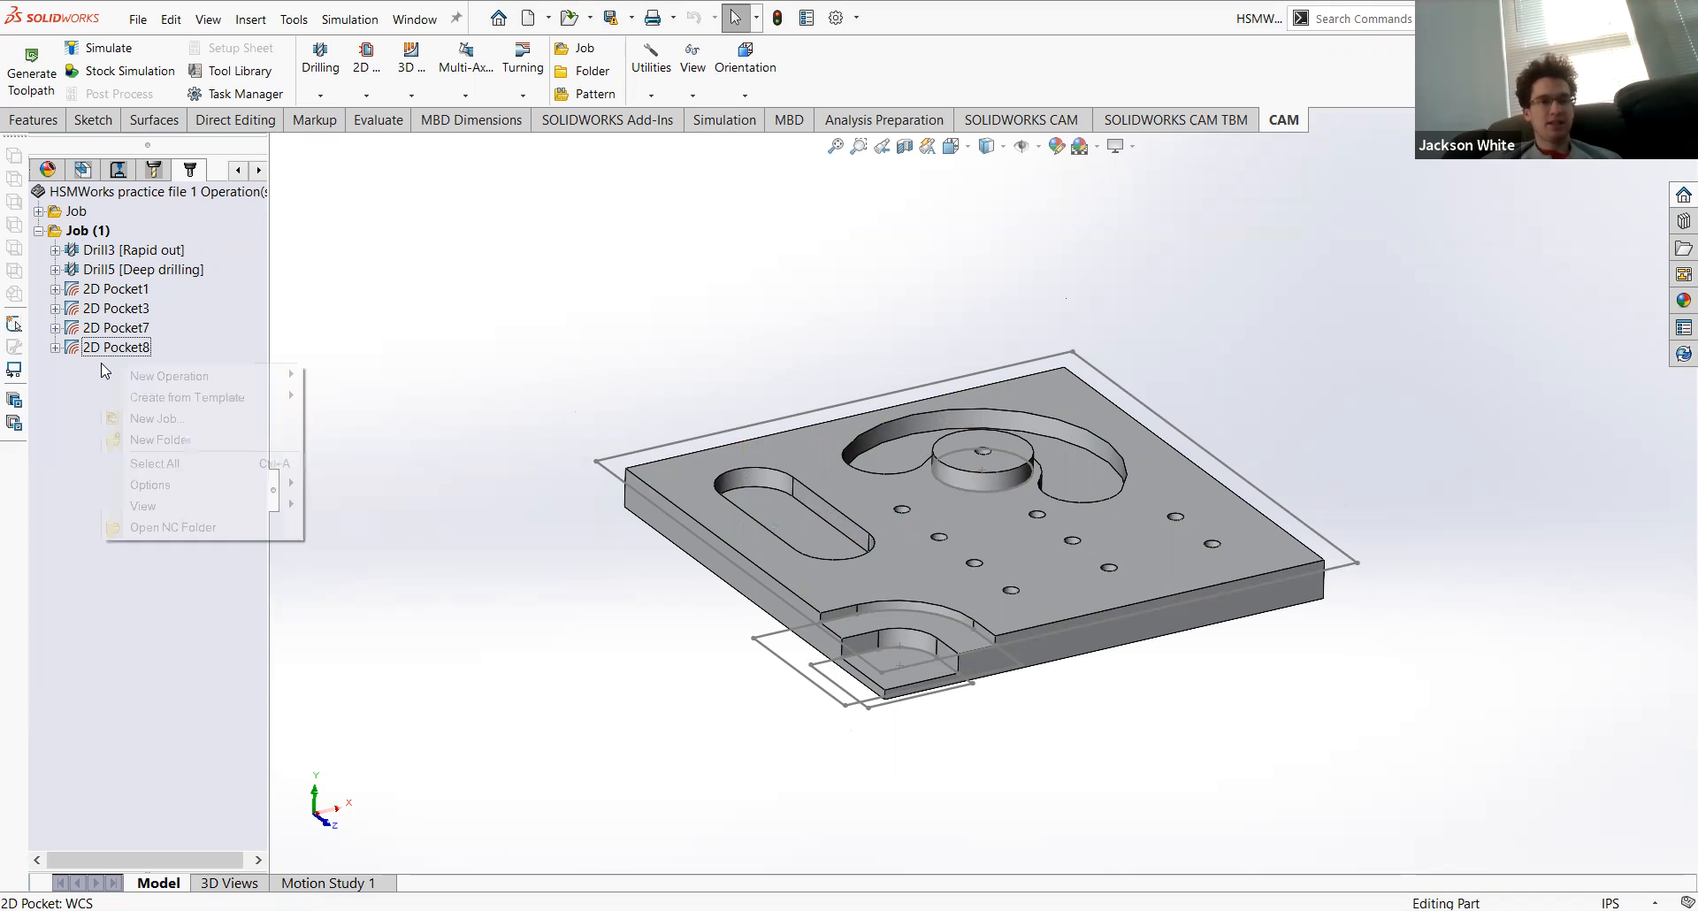
{"action": "mouse_move", "coordinate": [274, 379]}
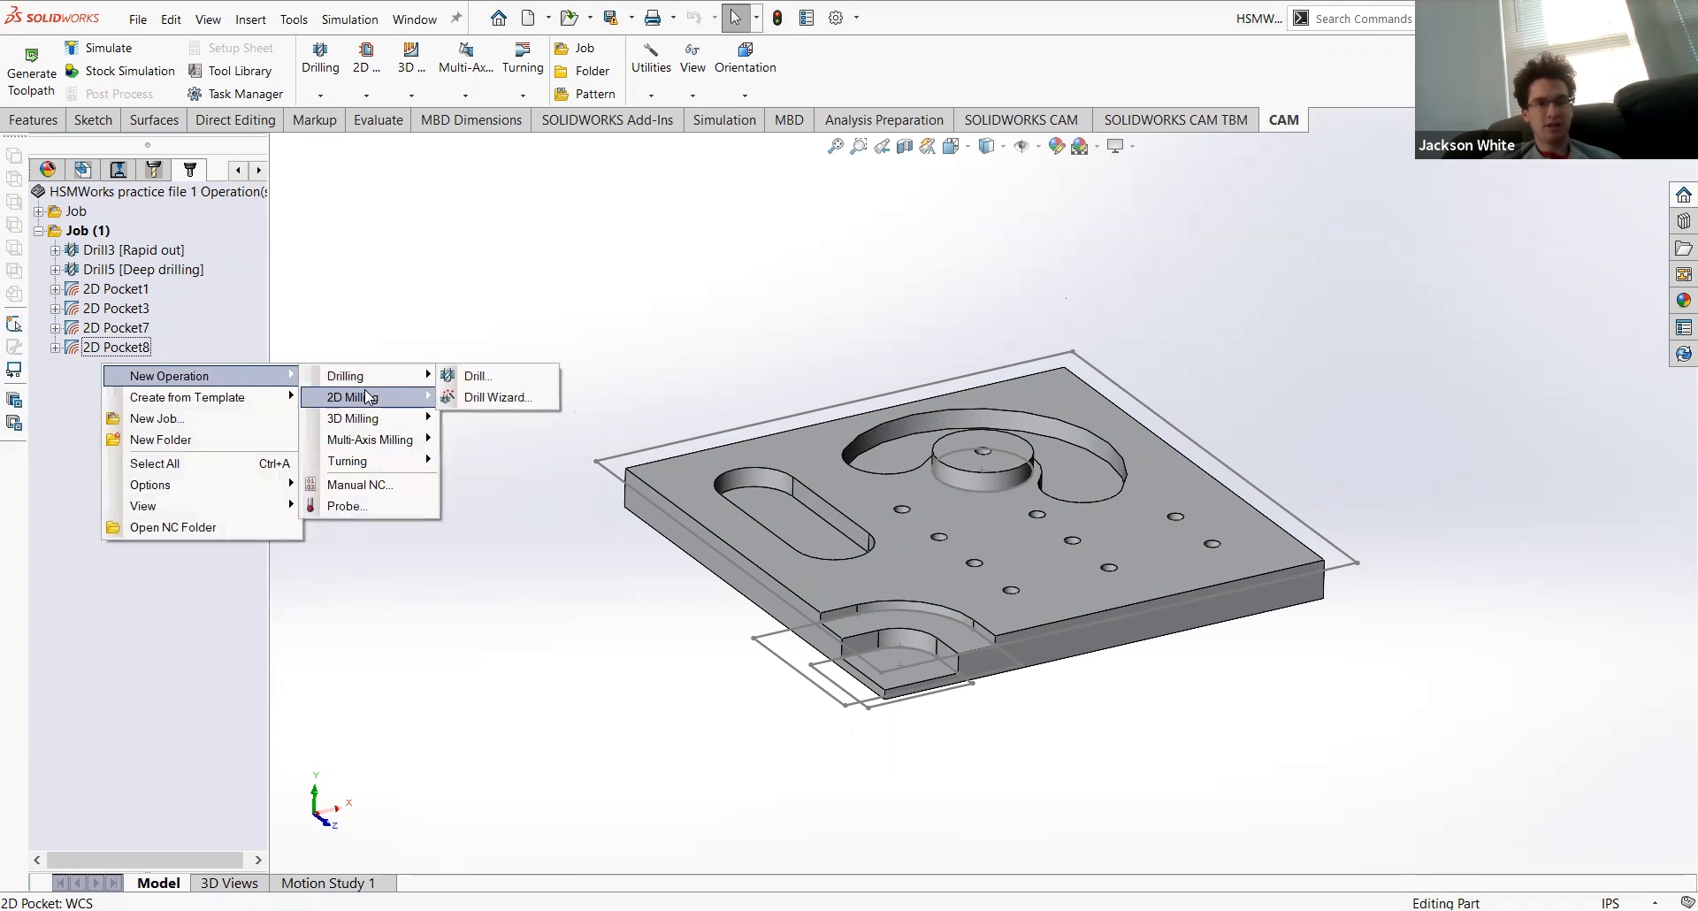
{"action": "mouse_move", "coordinate": [367, 397]}
{"action": "left_click", "coordinate": [506, 460]}
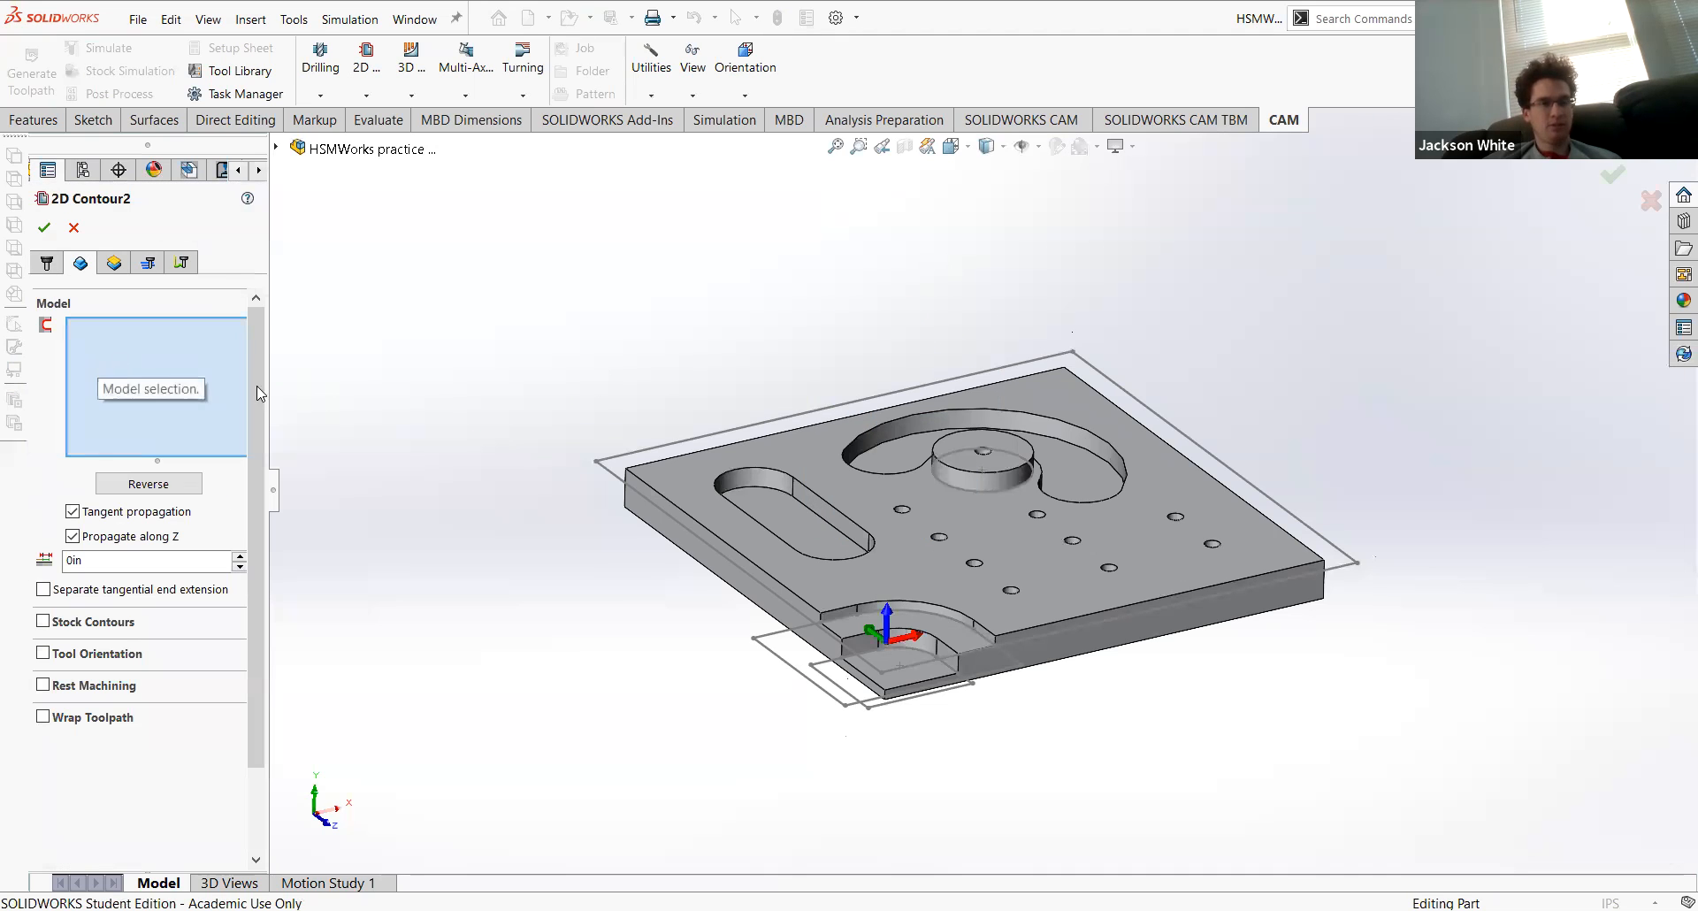
{"action": "middle_click_drag", "start_coordinate": [580, 460], "coordinate": [587, 424]}
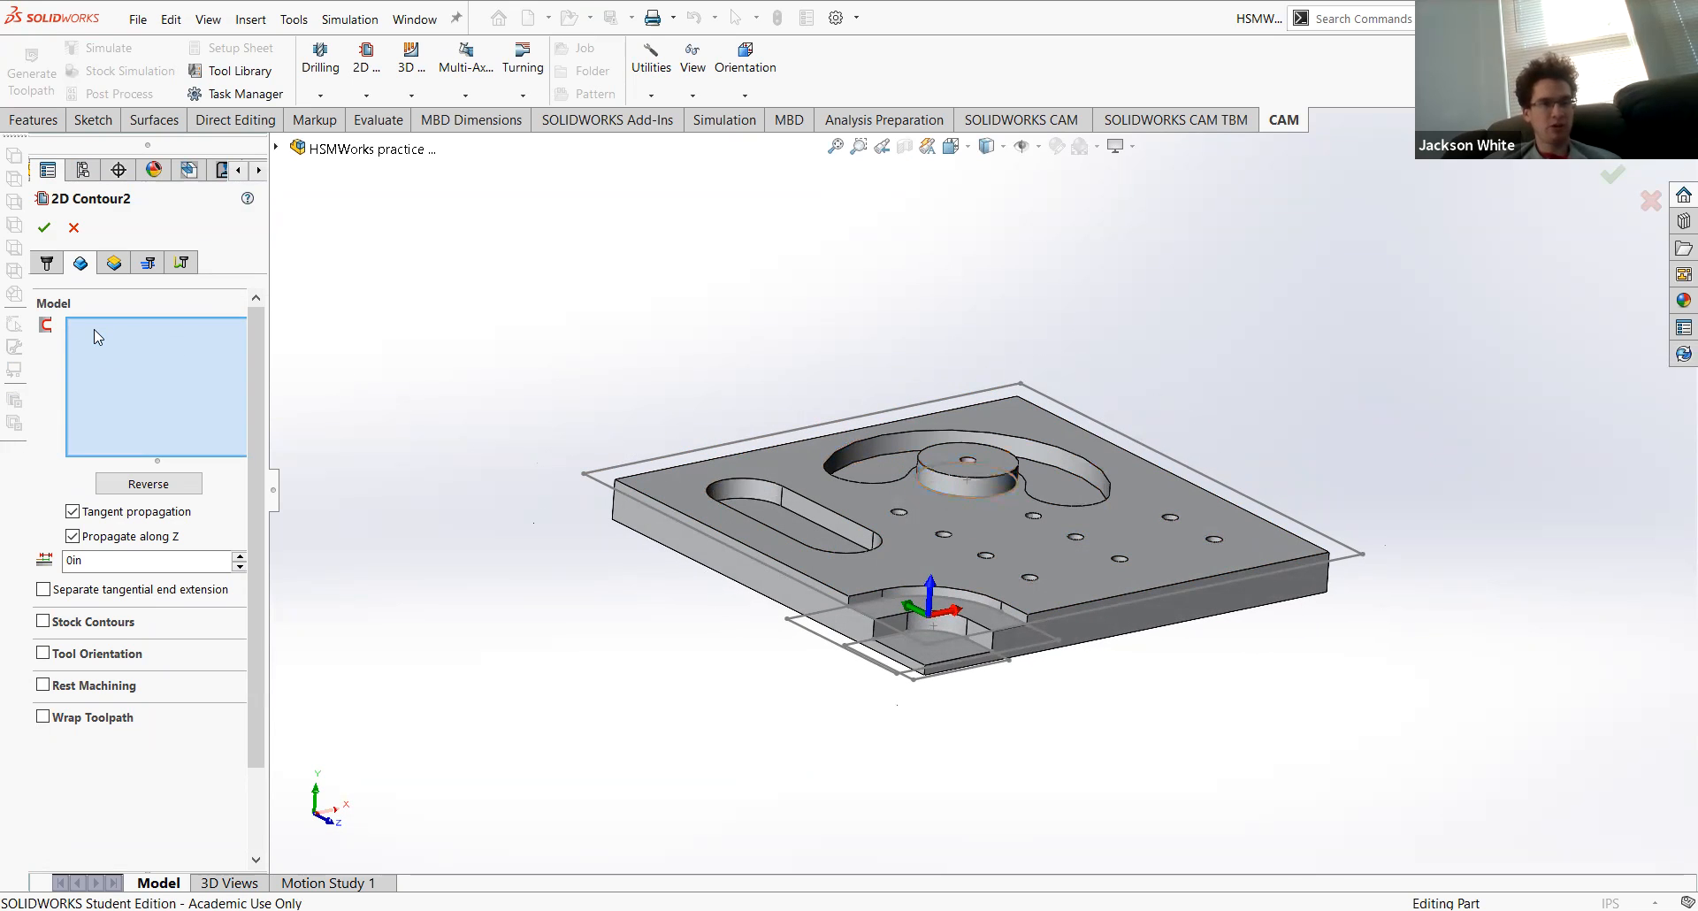
{"action": "left_click", "coordinate": [933, 478]}
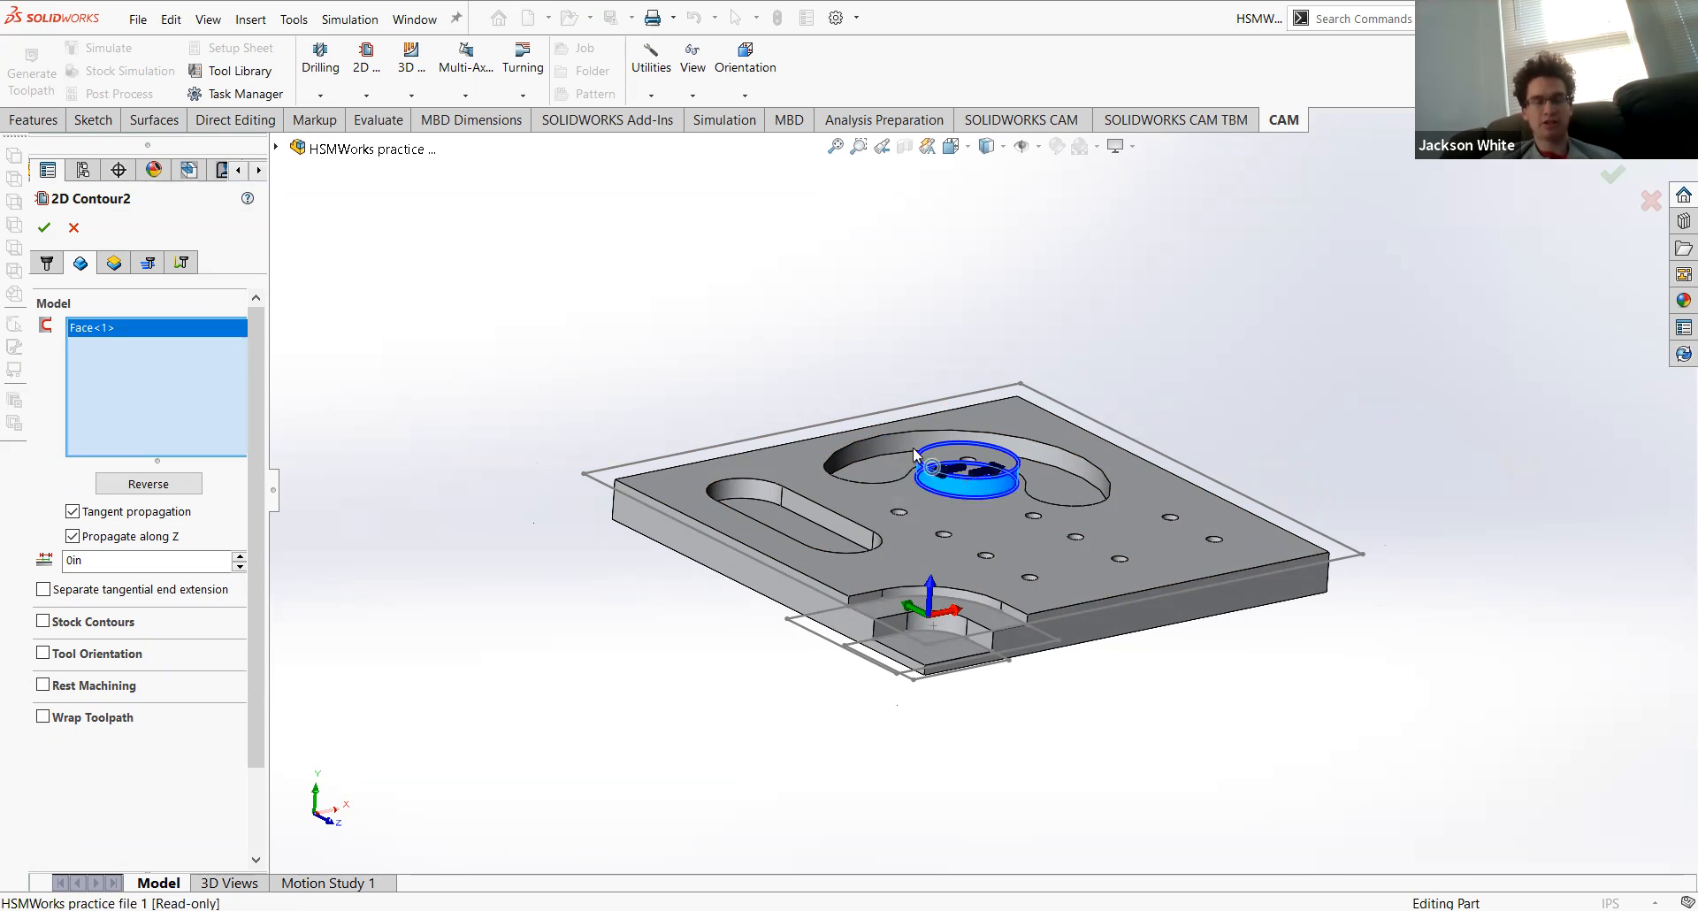
{"action": "left_click", "coordinate": [190, 477]}
{"action": "middle_click_drag", "start_coordinate": [406, 380], "coordinate": [423, 394]}
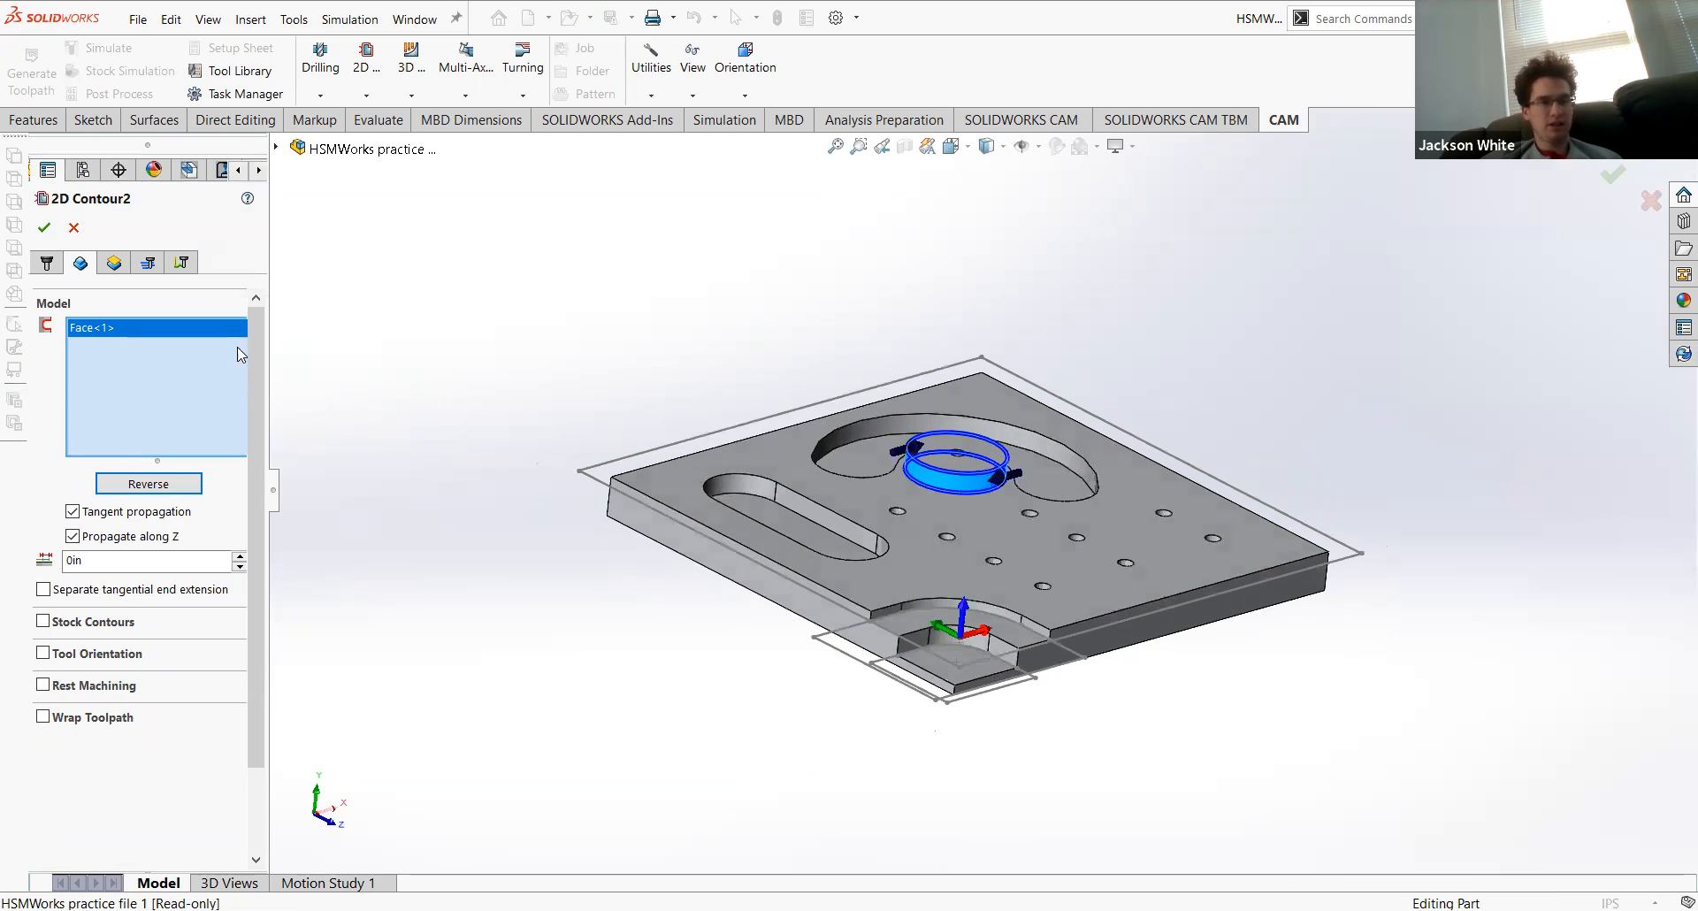
Step: Review the contour's heights and passes, disable keep tool down, lead-in and lead-out, and accept the operation
{"action": "left_click", "coordinate": [107, 264]}
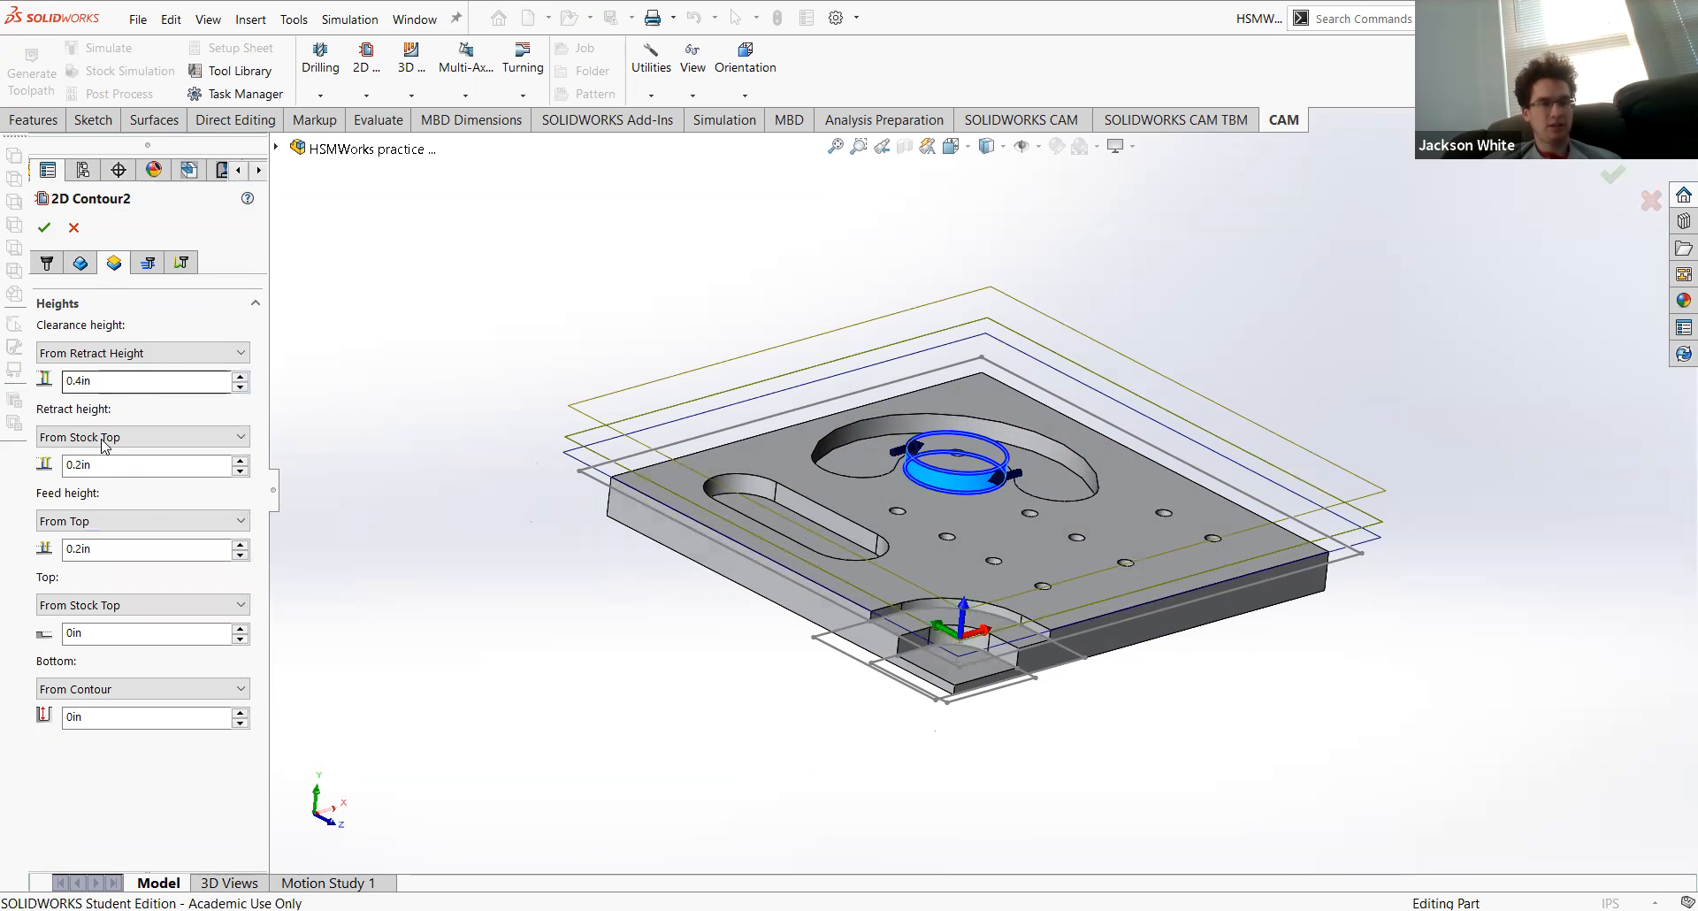
{"action": "left_click", "coordinate": [148, 264]}
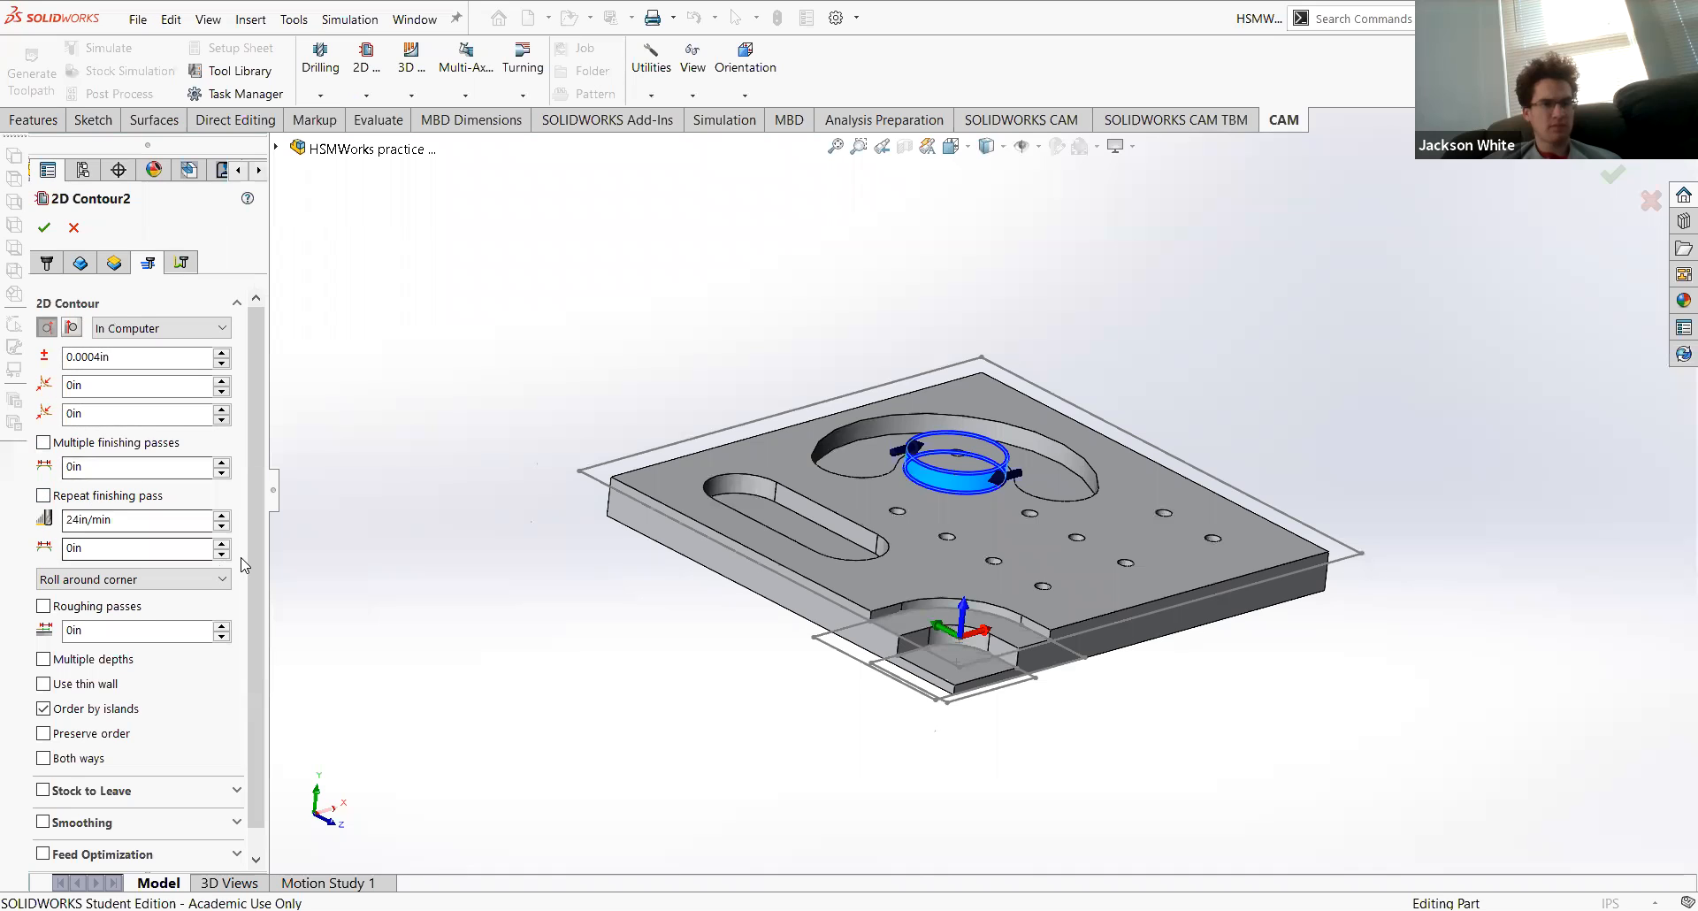
{"action": "scroll", "coordinate": [251, 582], "scroll_direction": "down", "scroll_amount": 1}
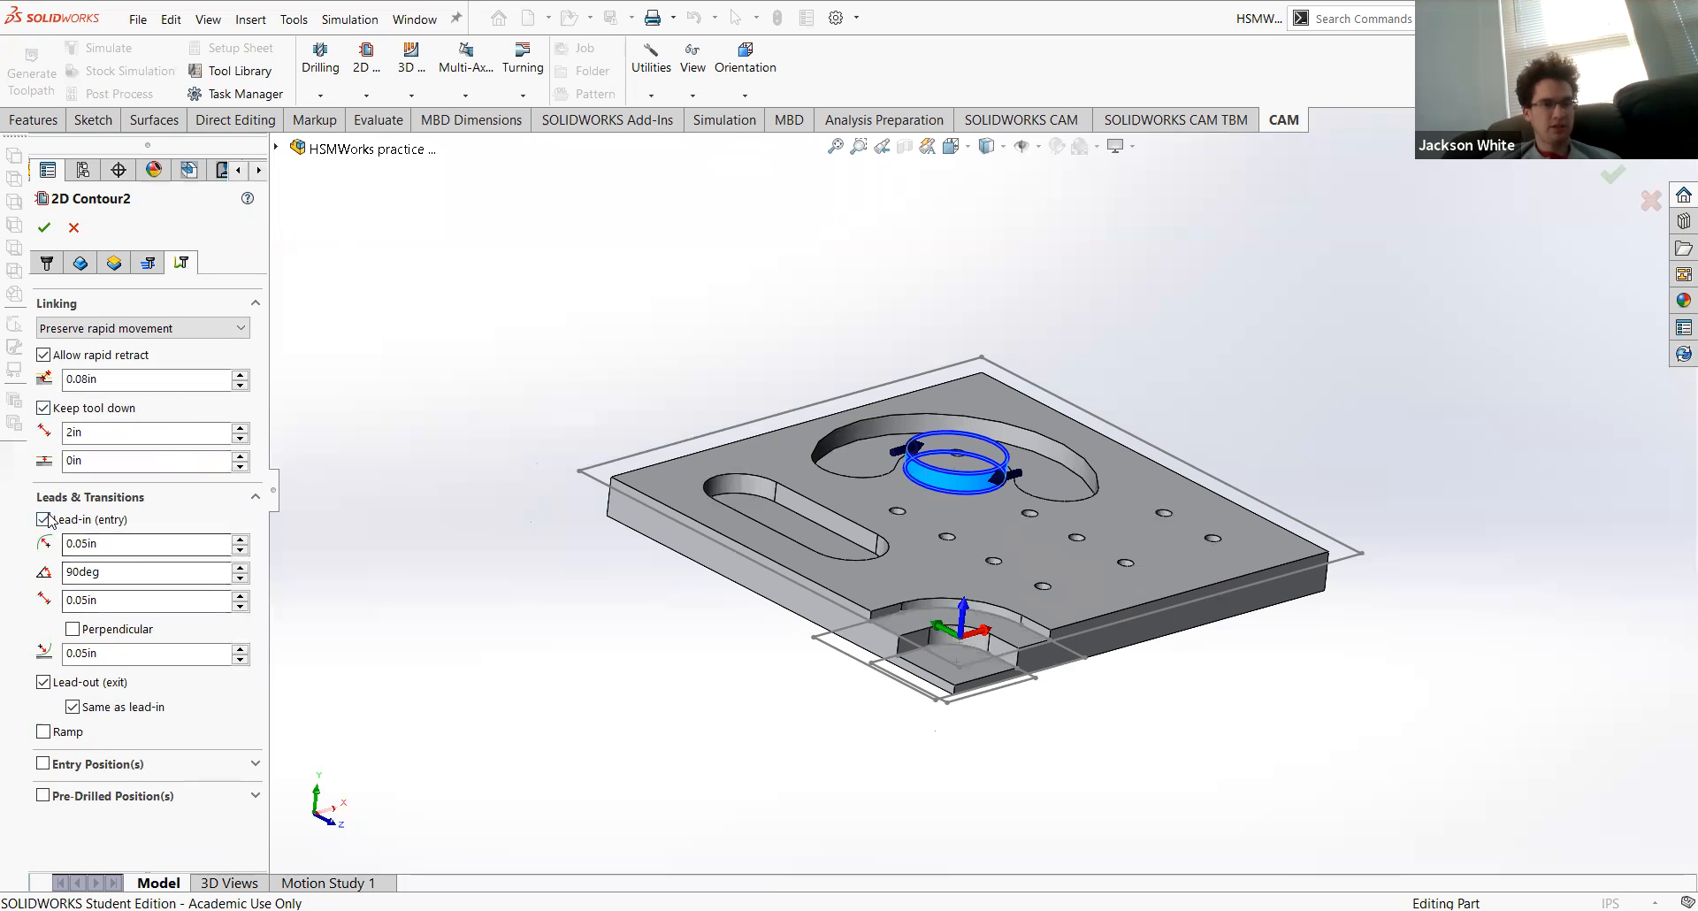
{"action": "left_click", "coordinate": [43, 519]}
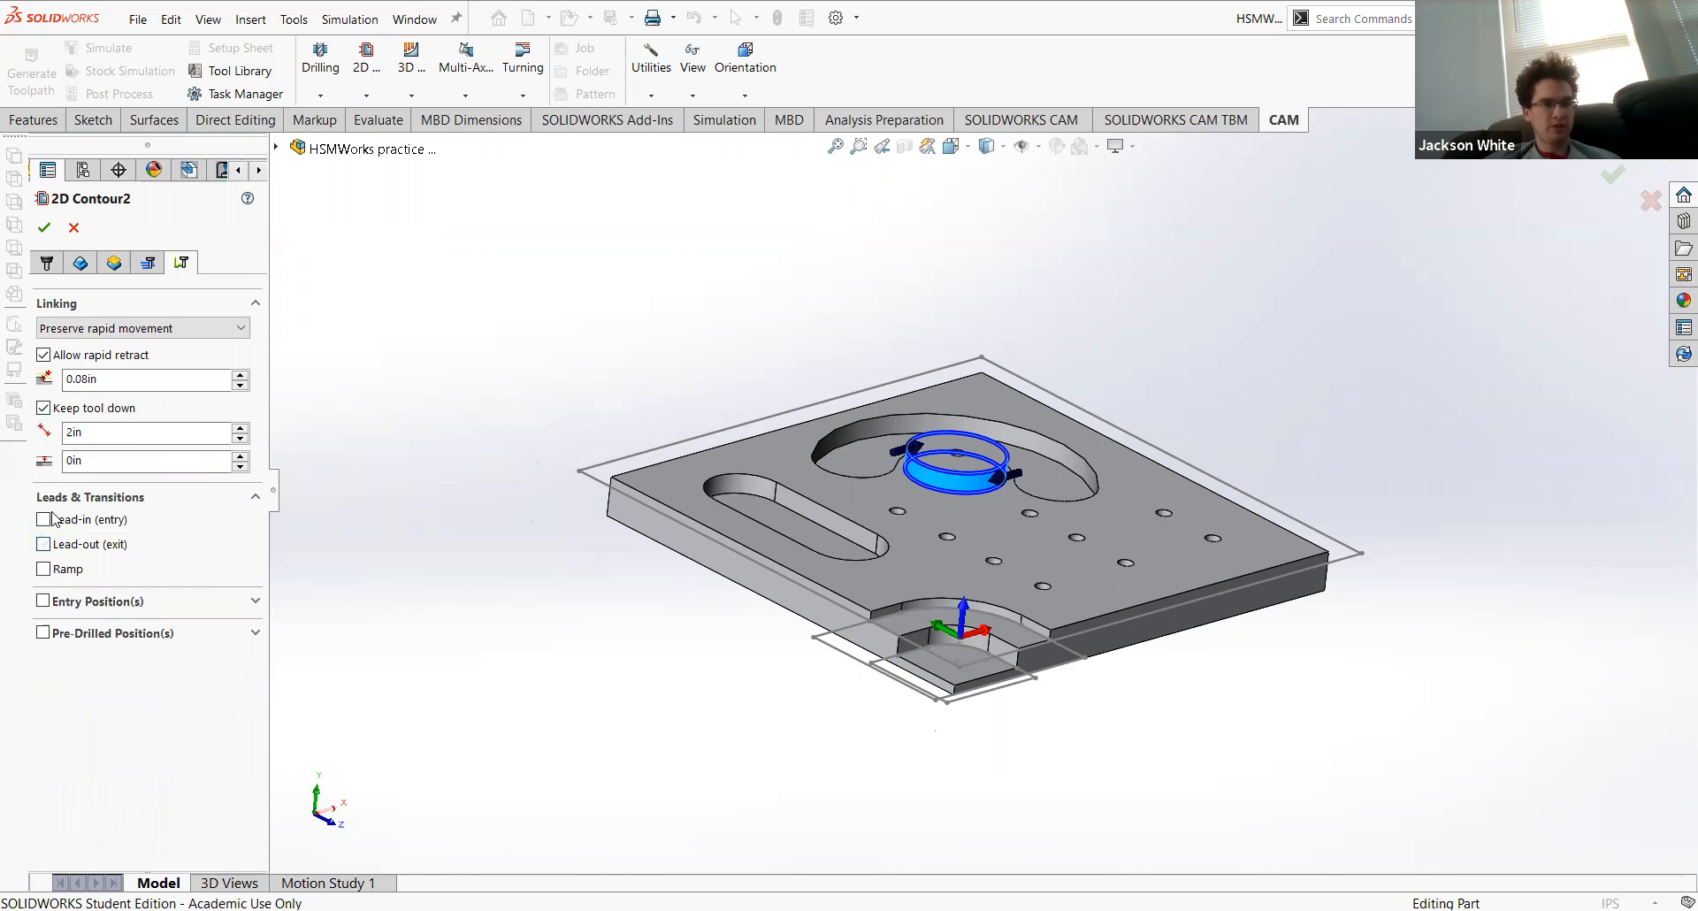
{"action": "left_click", "coordinate": [44, 407]}
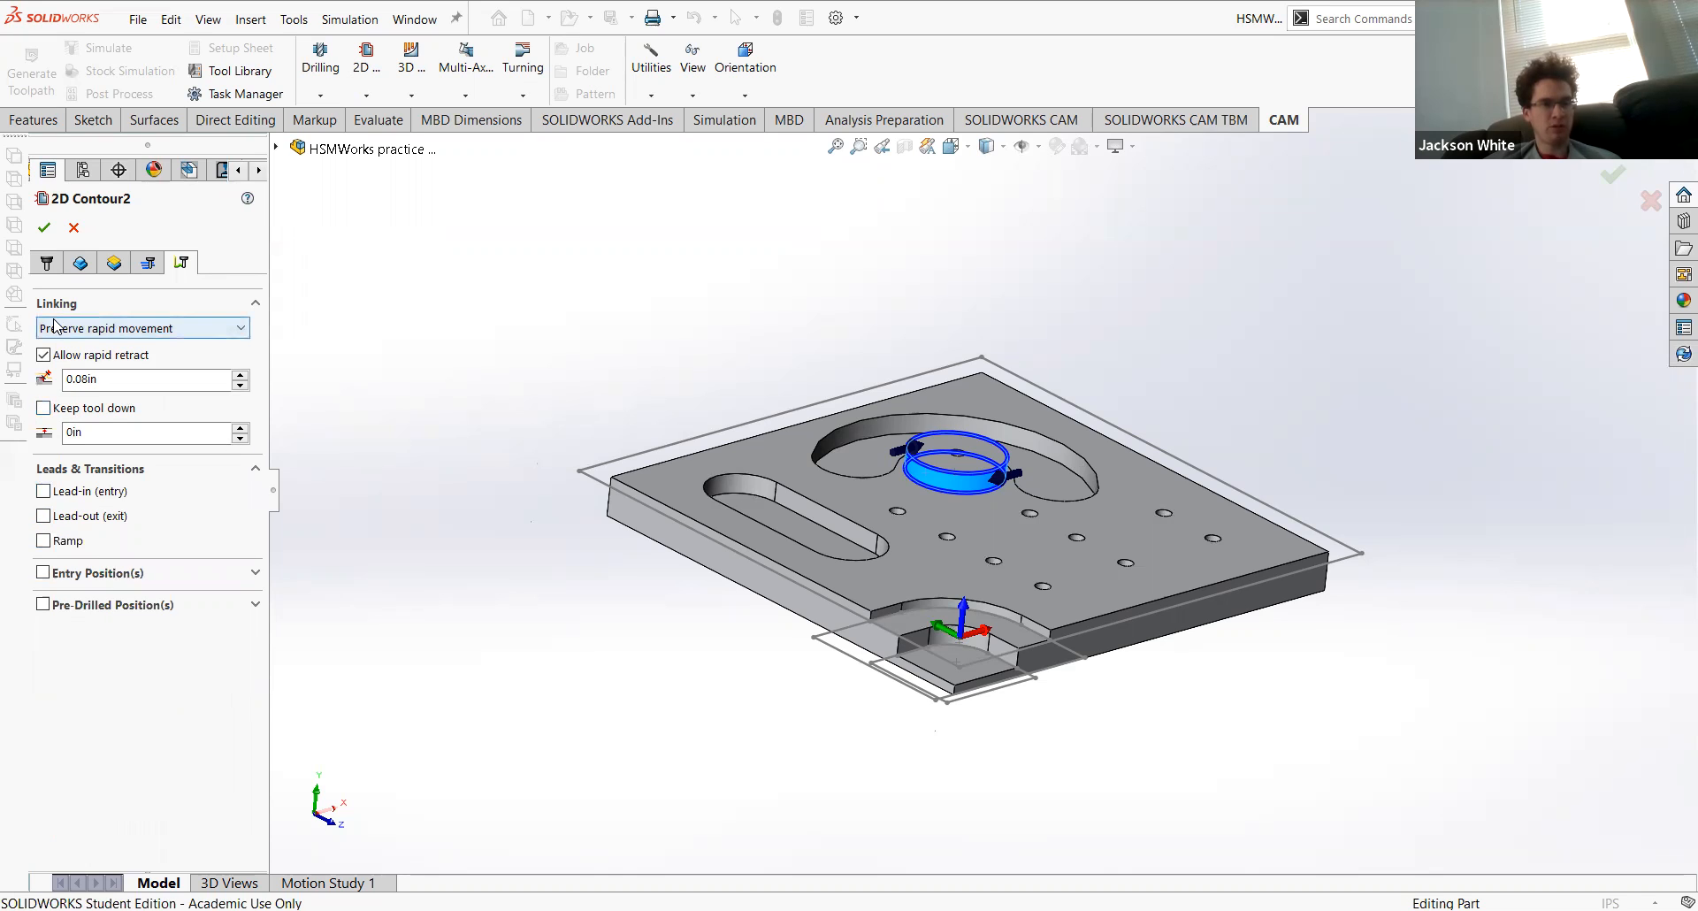
{"action": "left_click", "coordinate": [43, 227]}
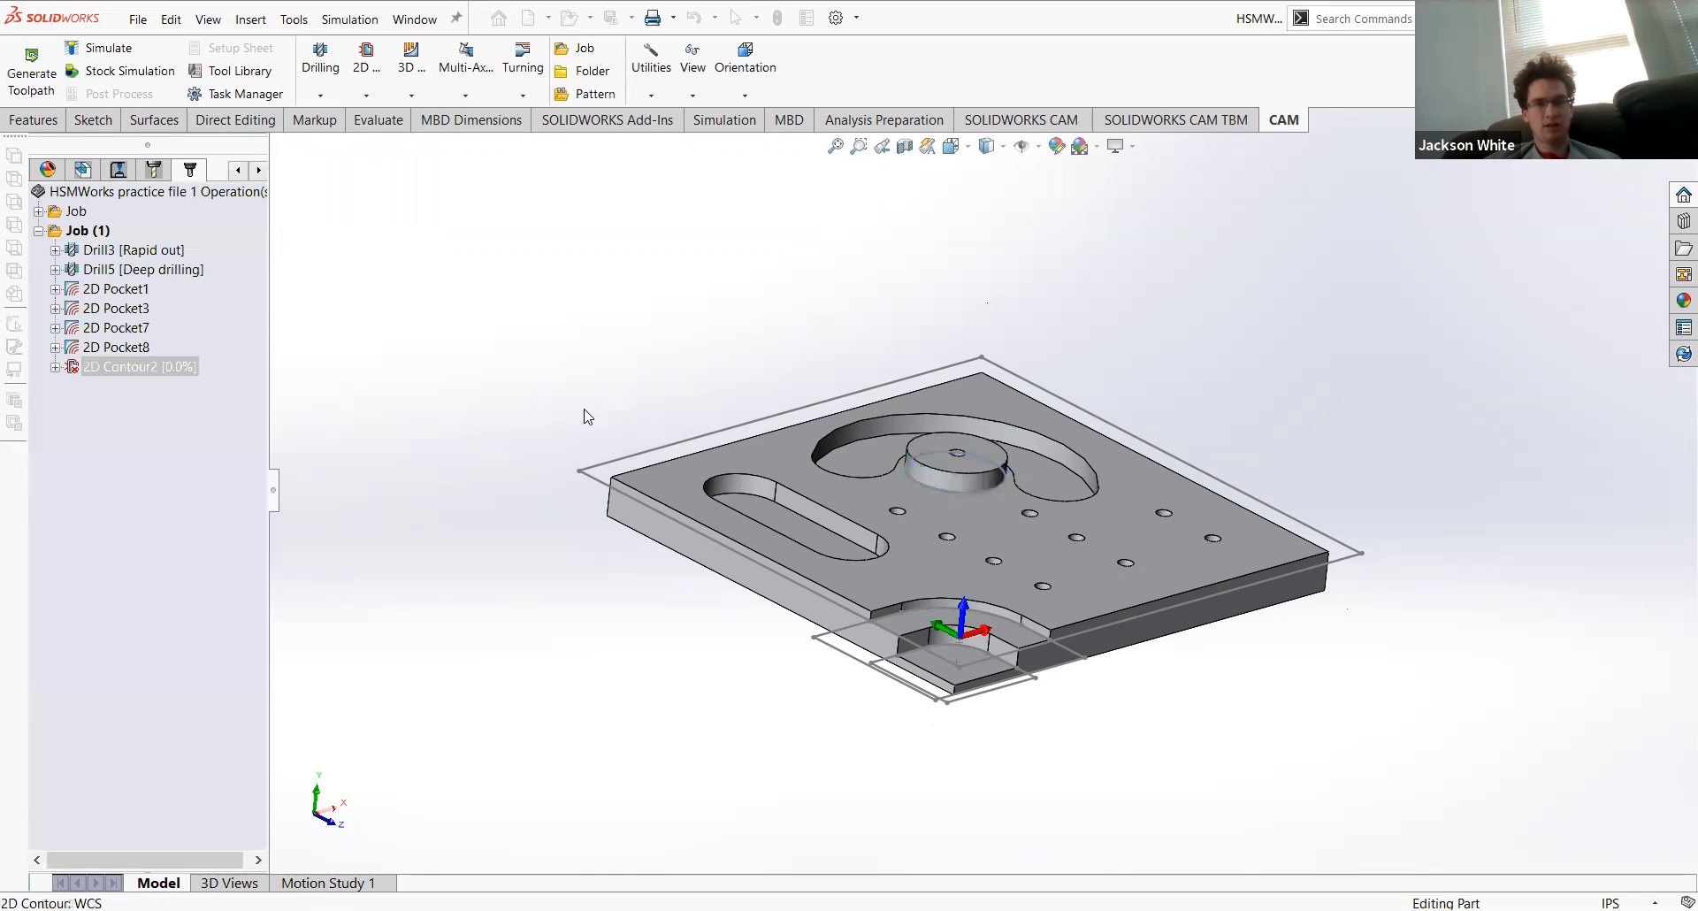
Step: Run the stock simulation of 2D Contour2 around the round boss and replay it at a slower playback speed
{"action": "middle_click_drag", "start_coordinate": [622, 350], "coordinate": [628, 404]}
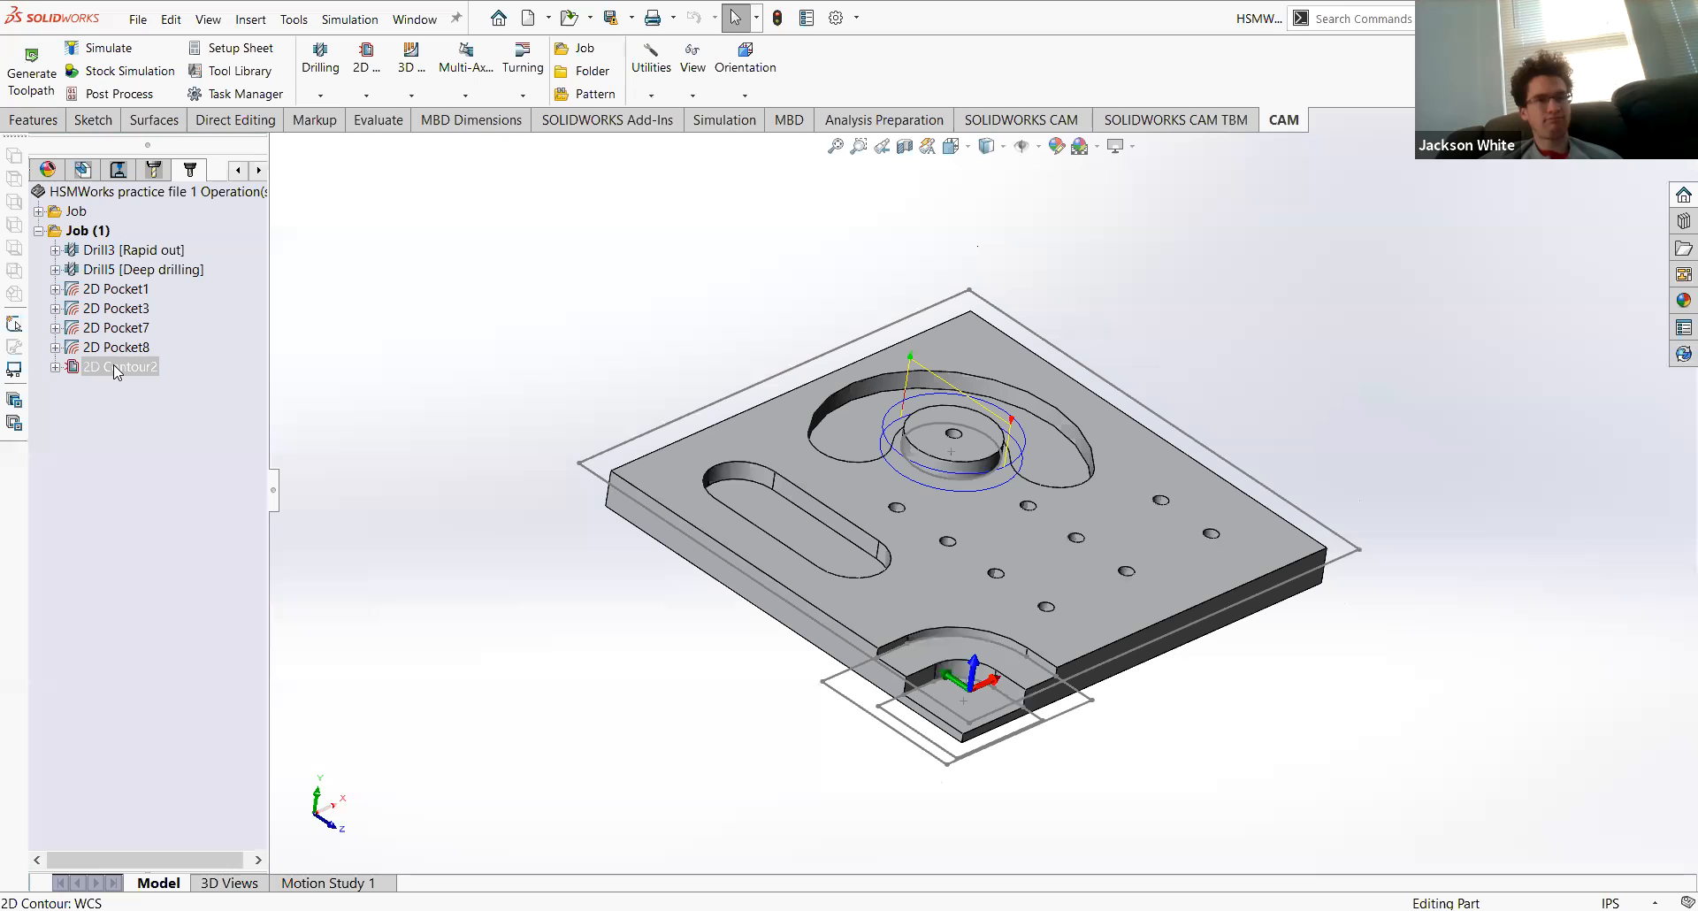
{"action": "left_click", "coordinate": [124, 71]}
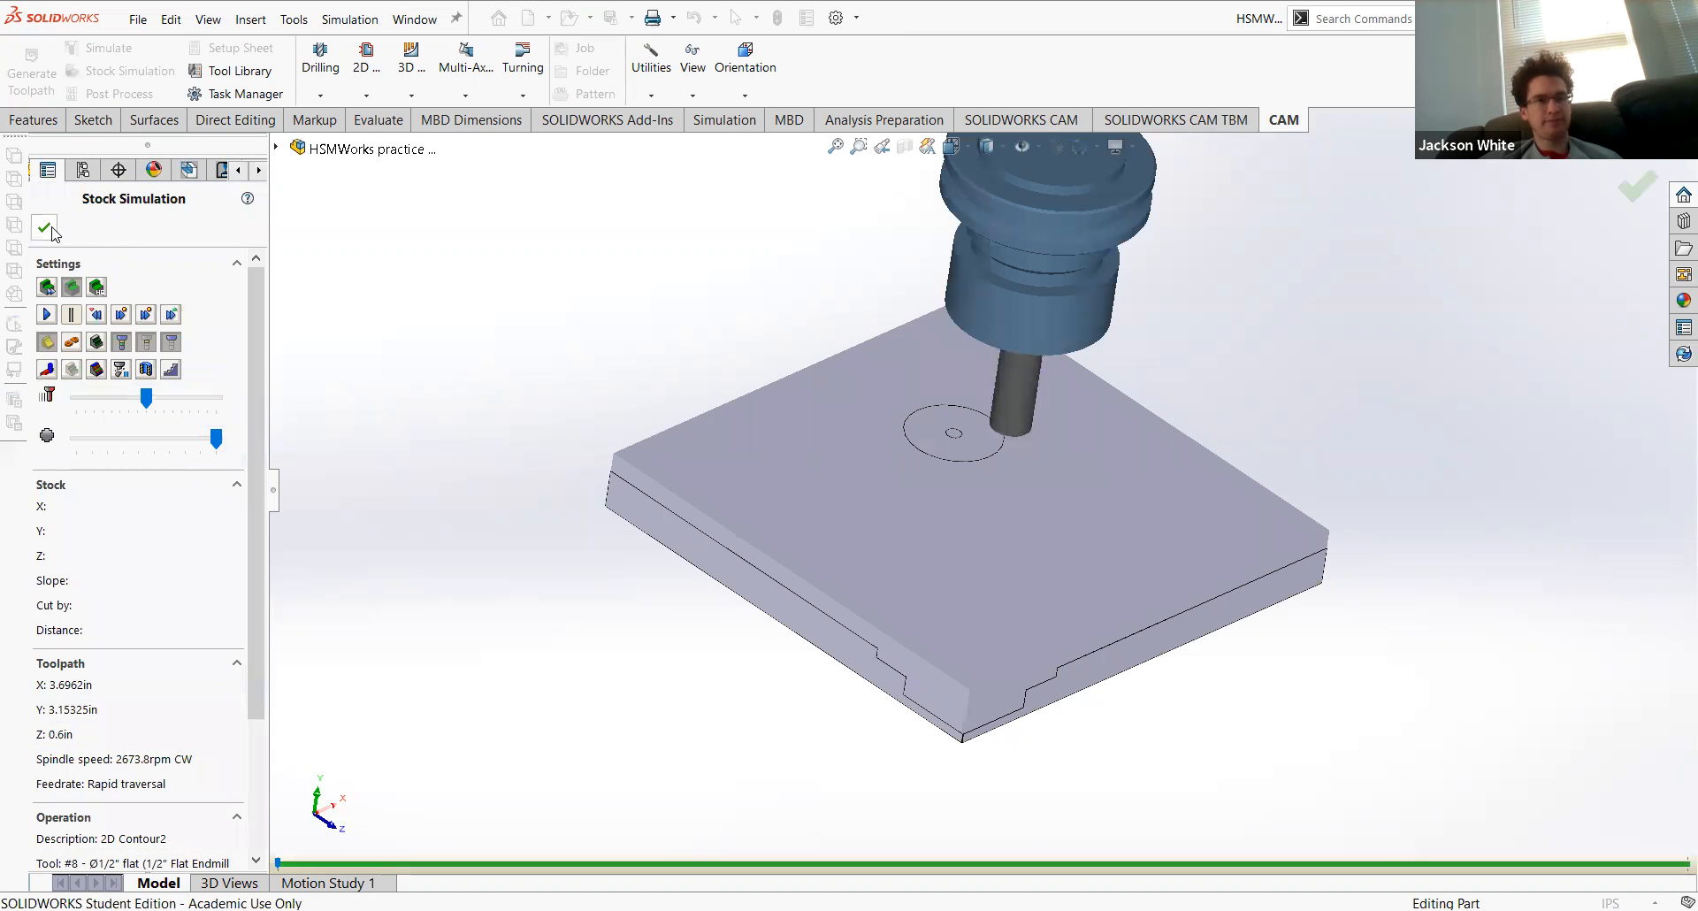
{"action": "left_click", "coordinate": [44, 228]}
{"action": "left_click", "coordinate": [124, 69]}
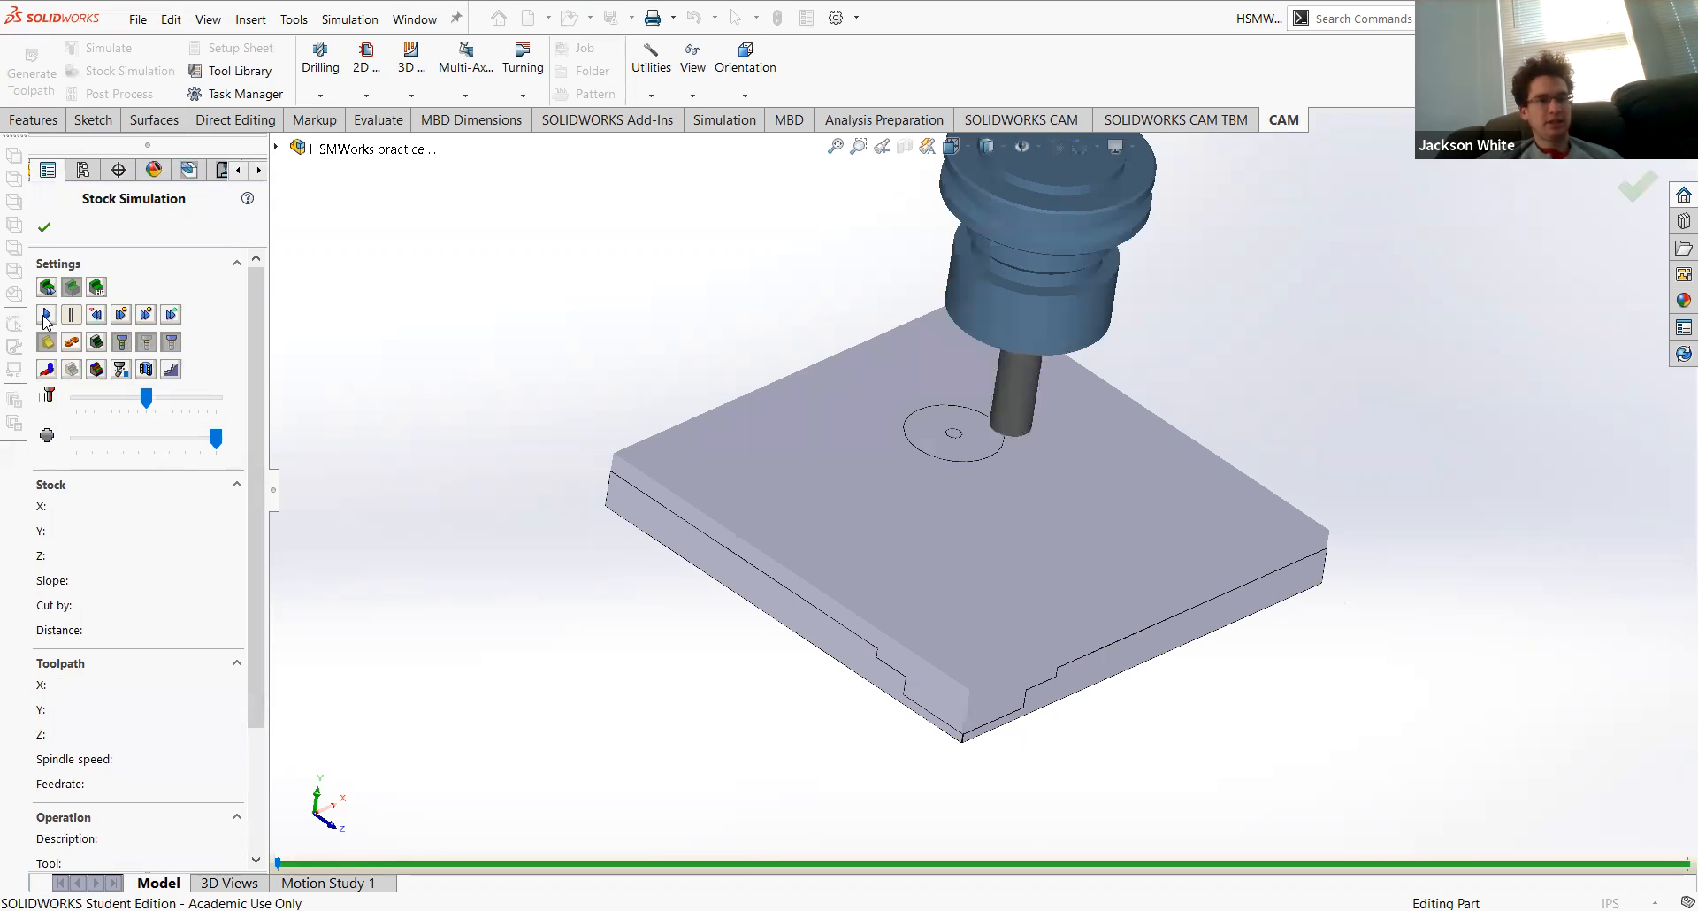
{"action": "left_click", "coordinate": [46, 315]}
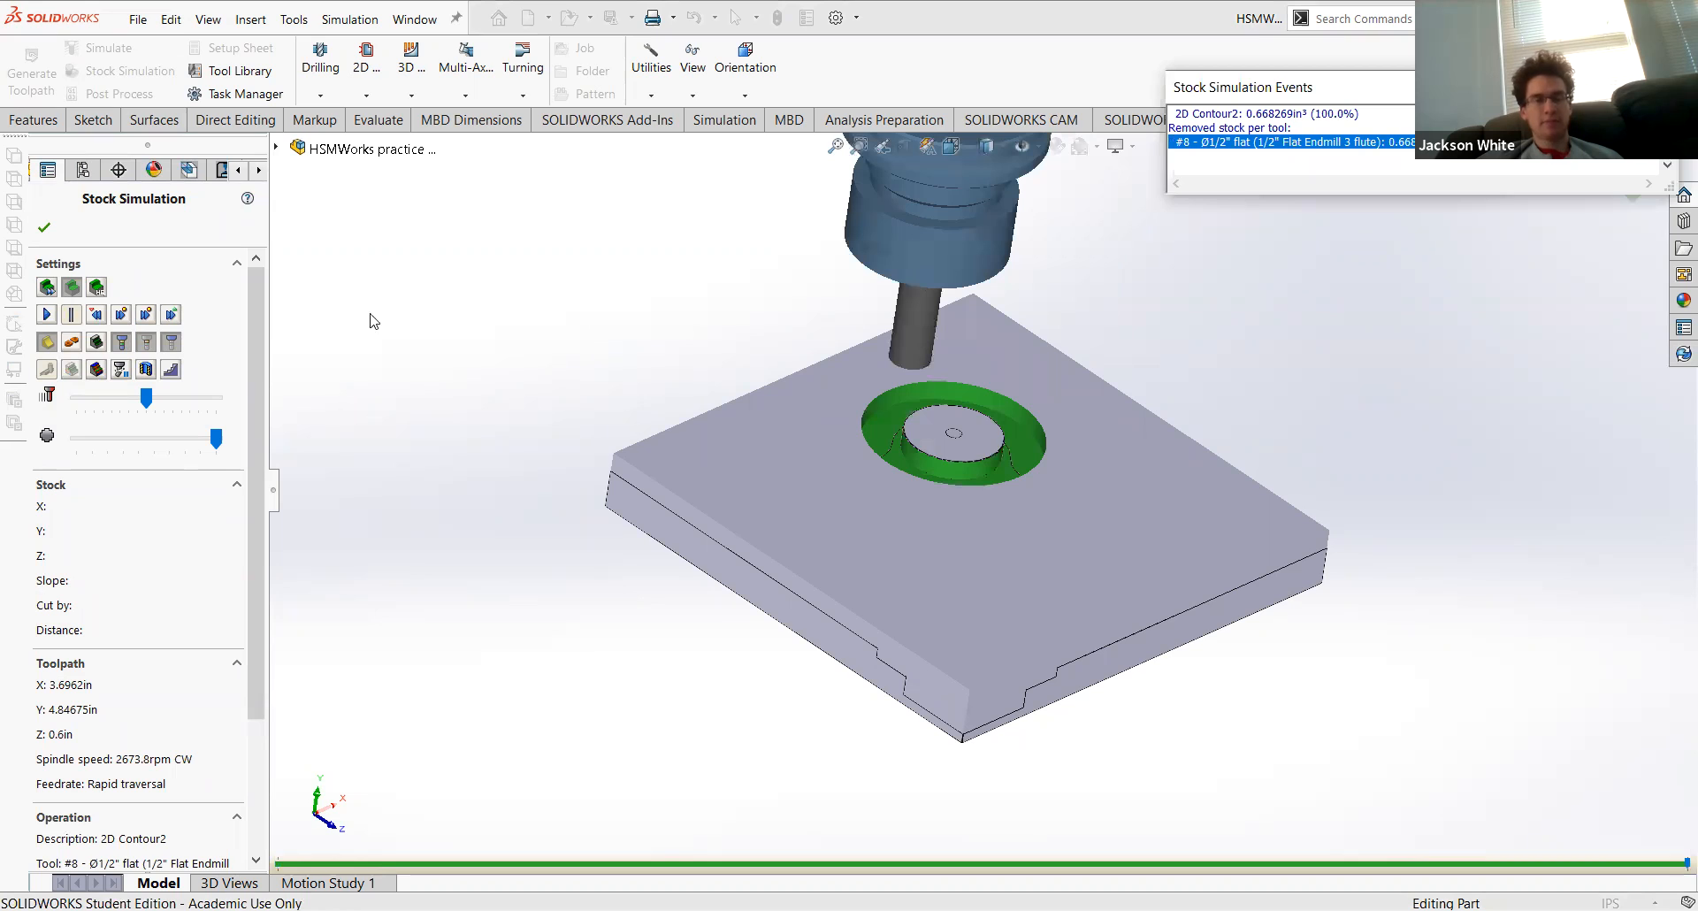
{"action": "left_click_drag", "start_coordinate": [147, 398], "coordinate": [129, 398]}
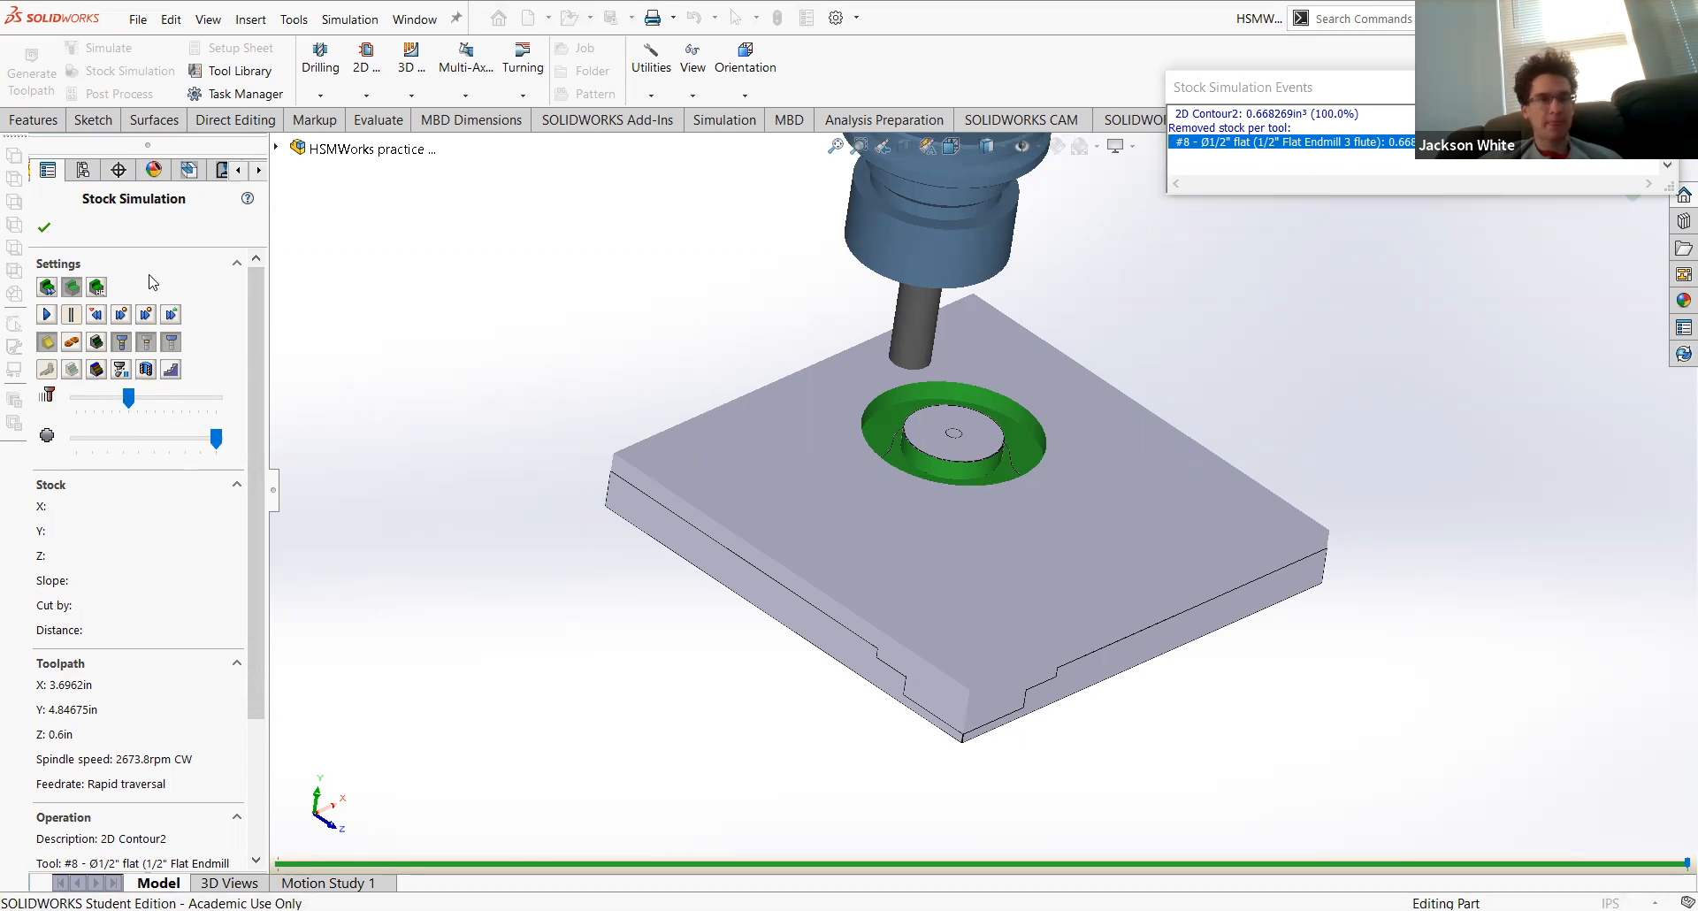
{"action": "left_click", "coordinate": [46, 314]}
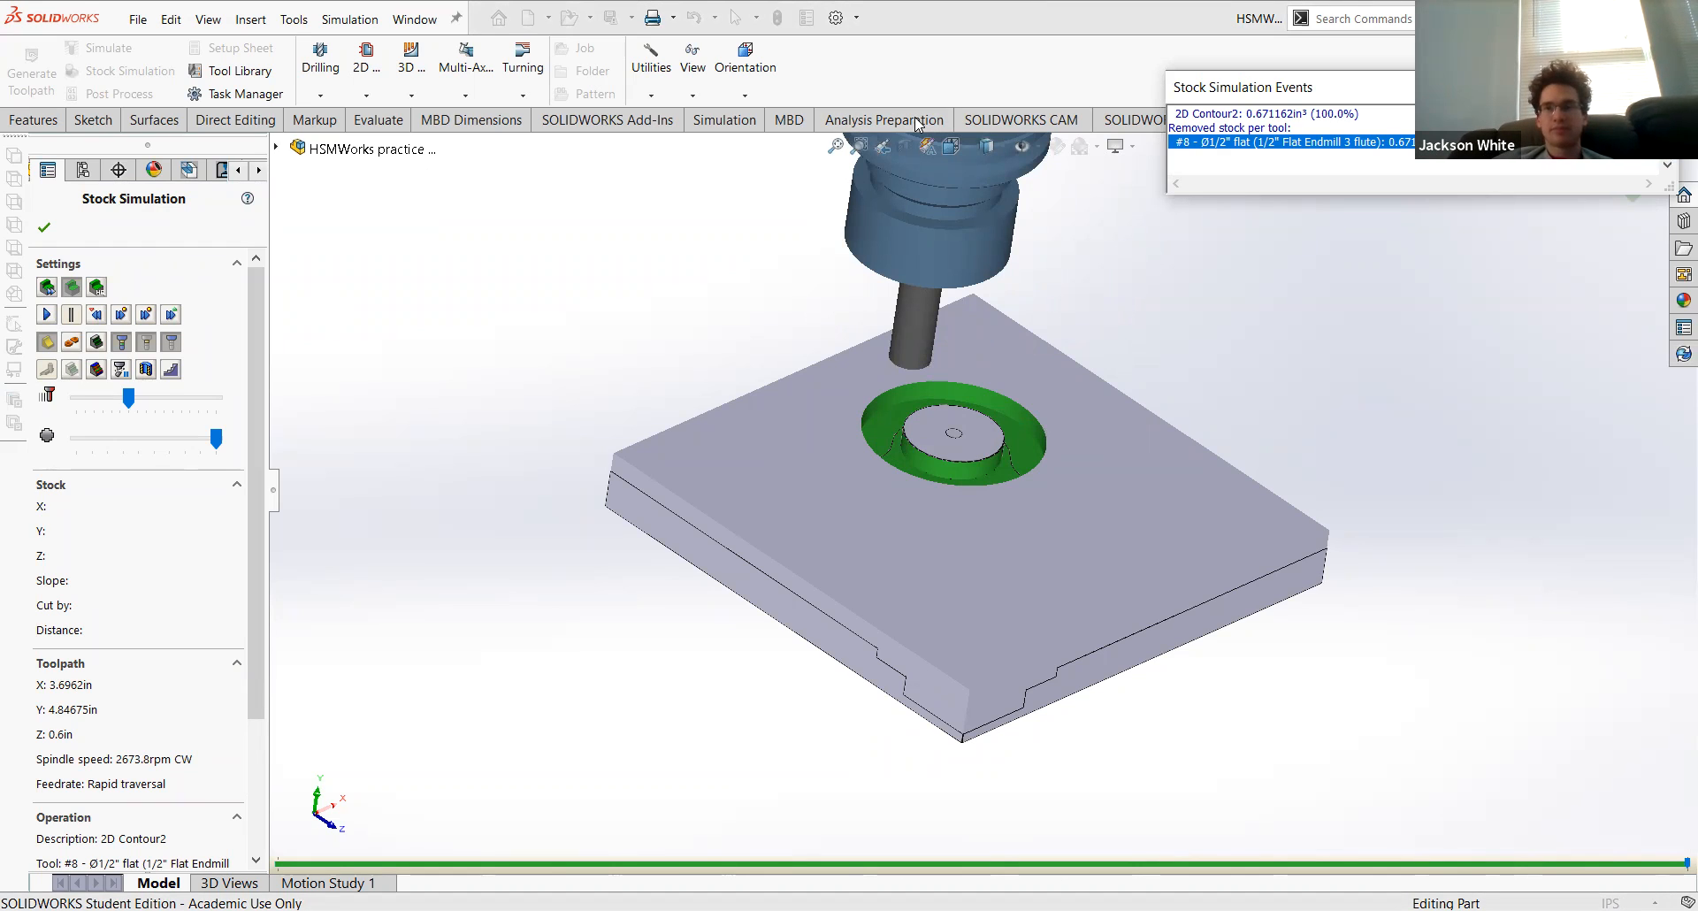
Step: Edit 2D Contour2 to add the four lines of the large rectangular sketch around the plate to its contour selection, and accept
{"action": "right_click", "coordinate": [114, 368]}
{"action": "left_click", "coordinate": [149, 313]}
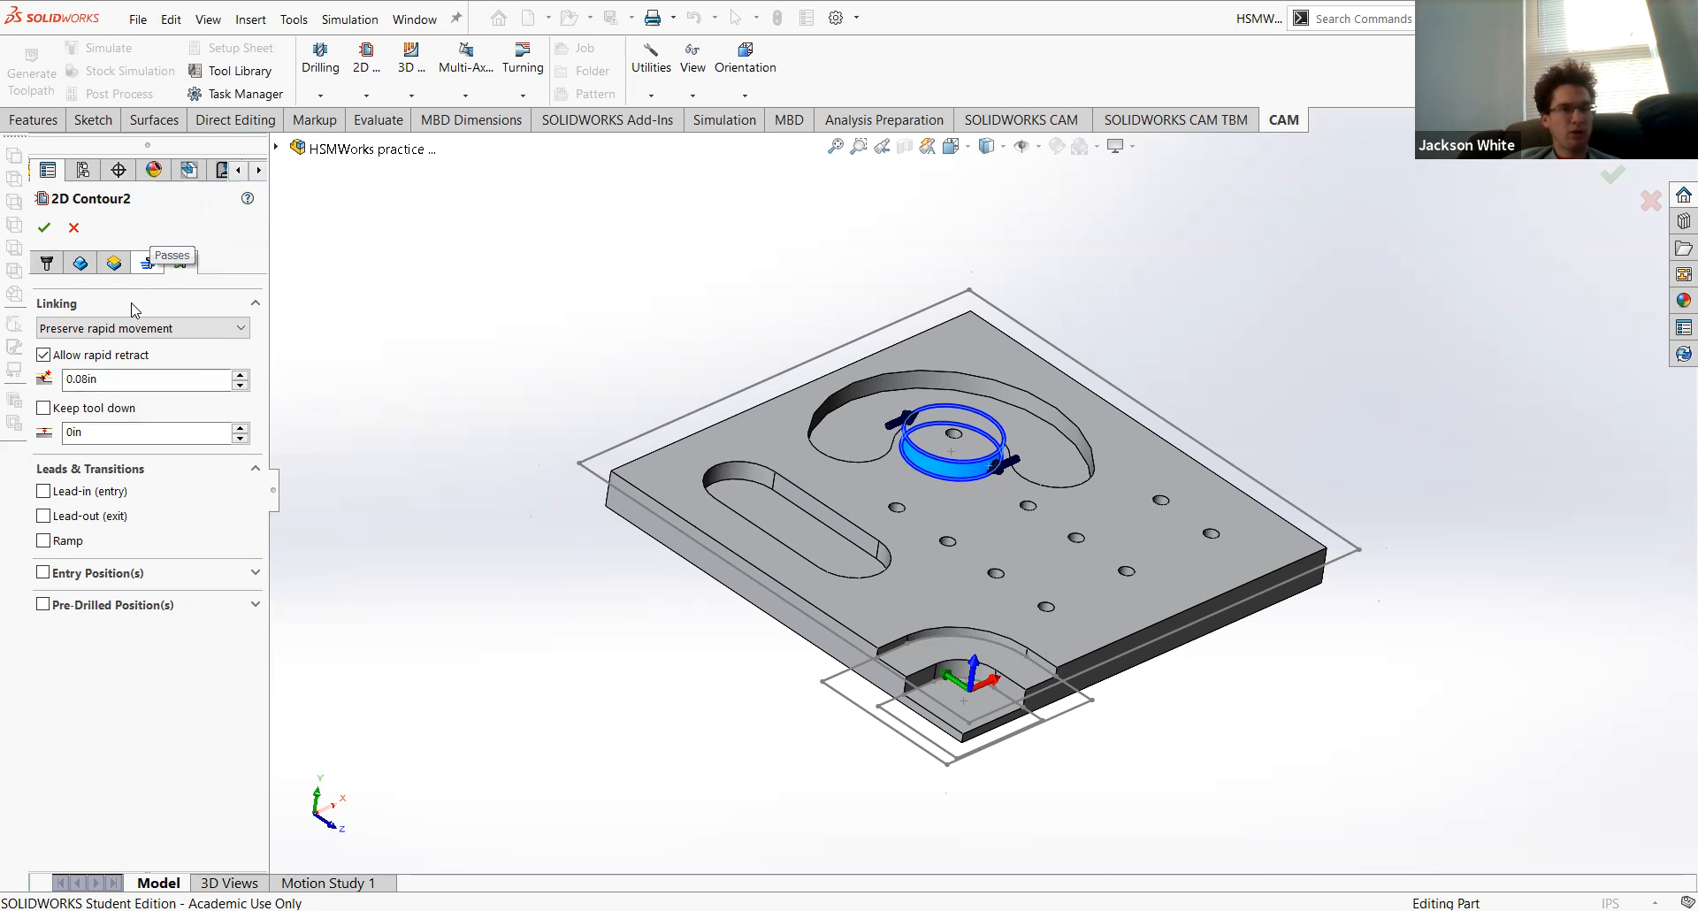
{"action": "left_click", "coordinate": [67, 541]}
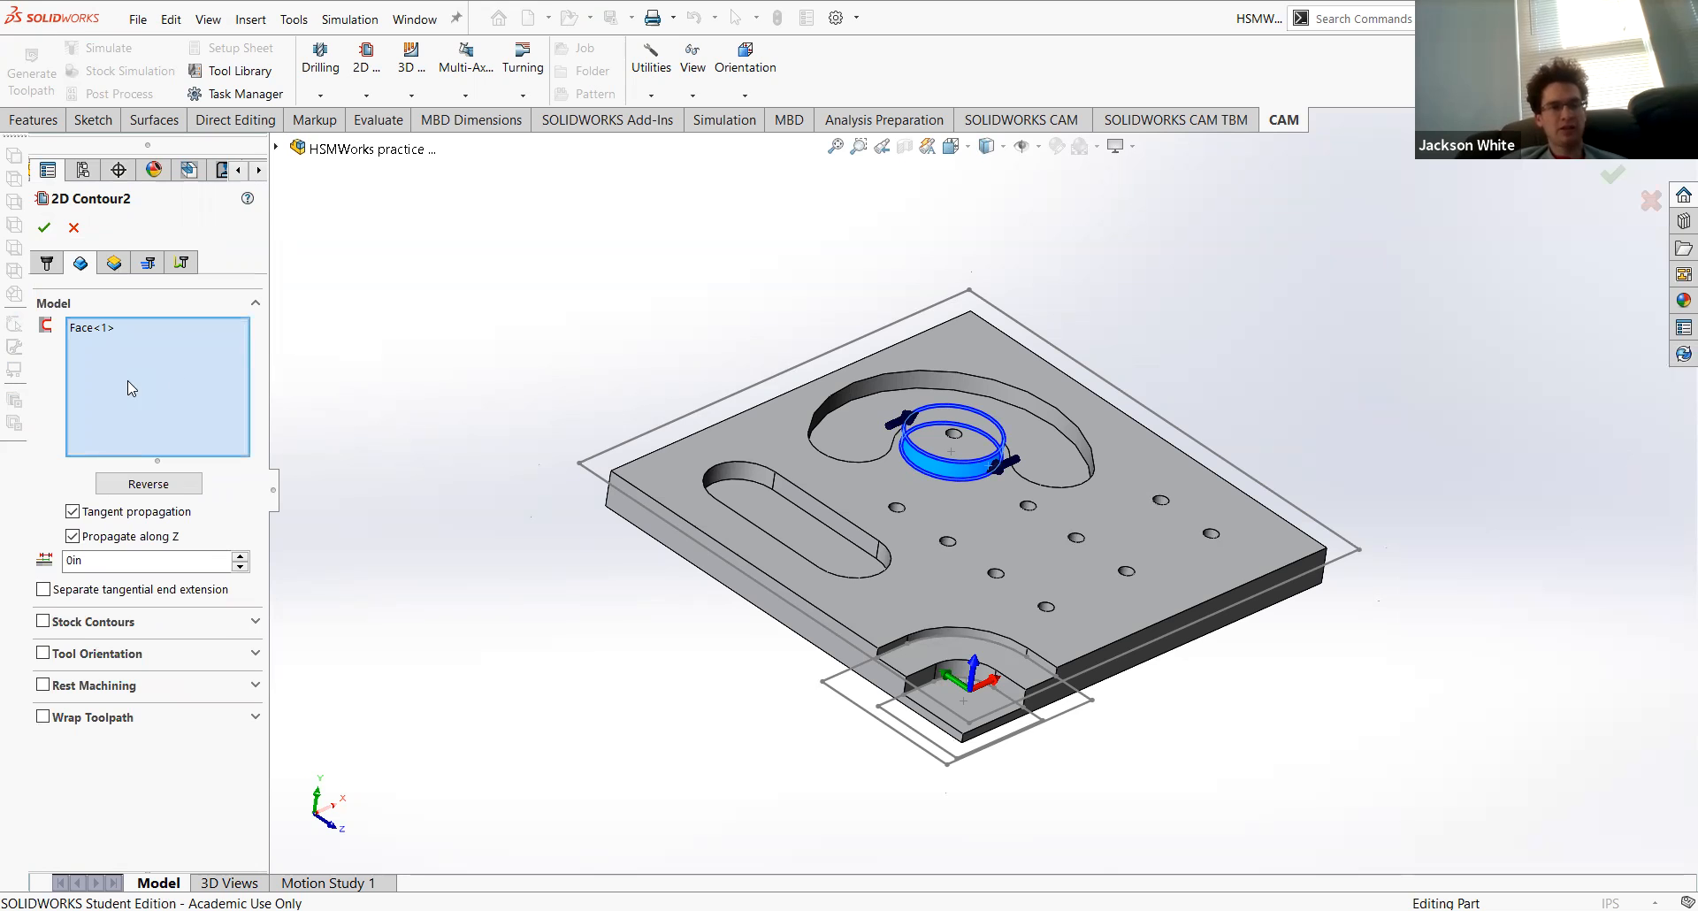
{"action": "left_click", "coordinate": [658, 430]}
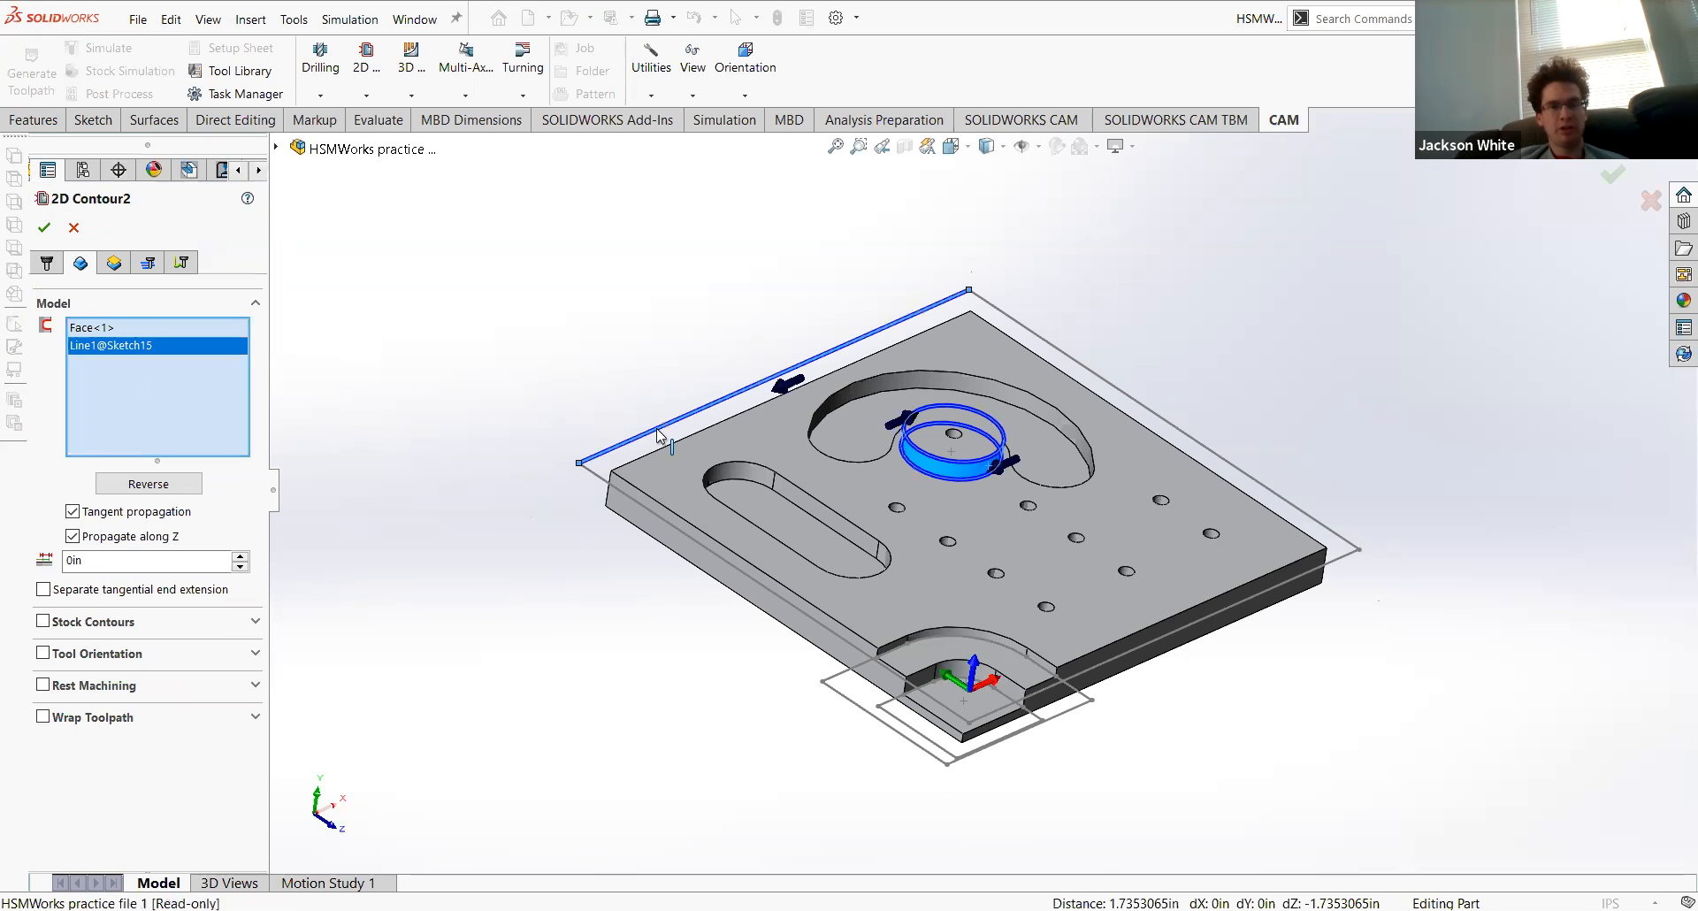
{"action": "left_click", "coordinate": [681, 500]}
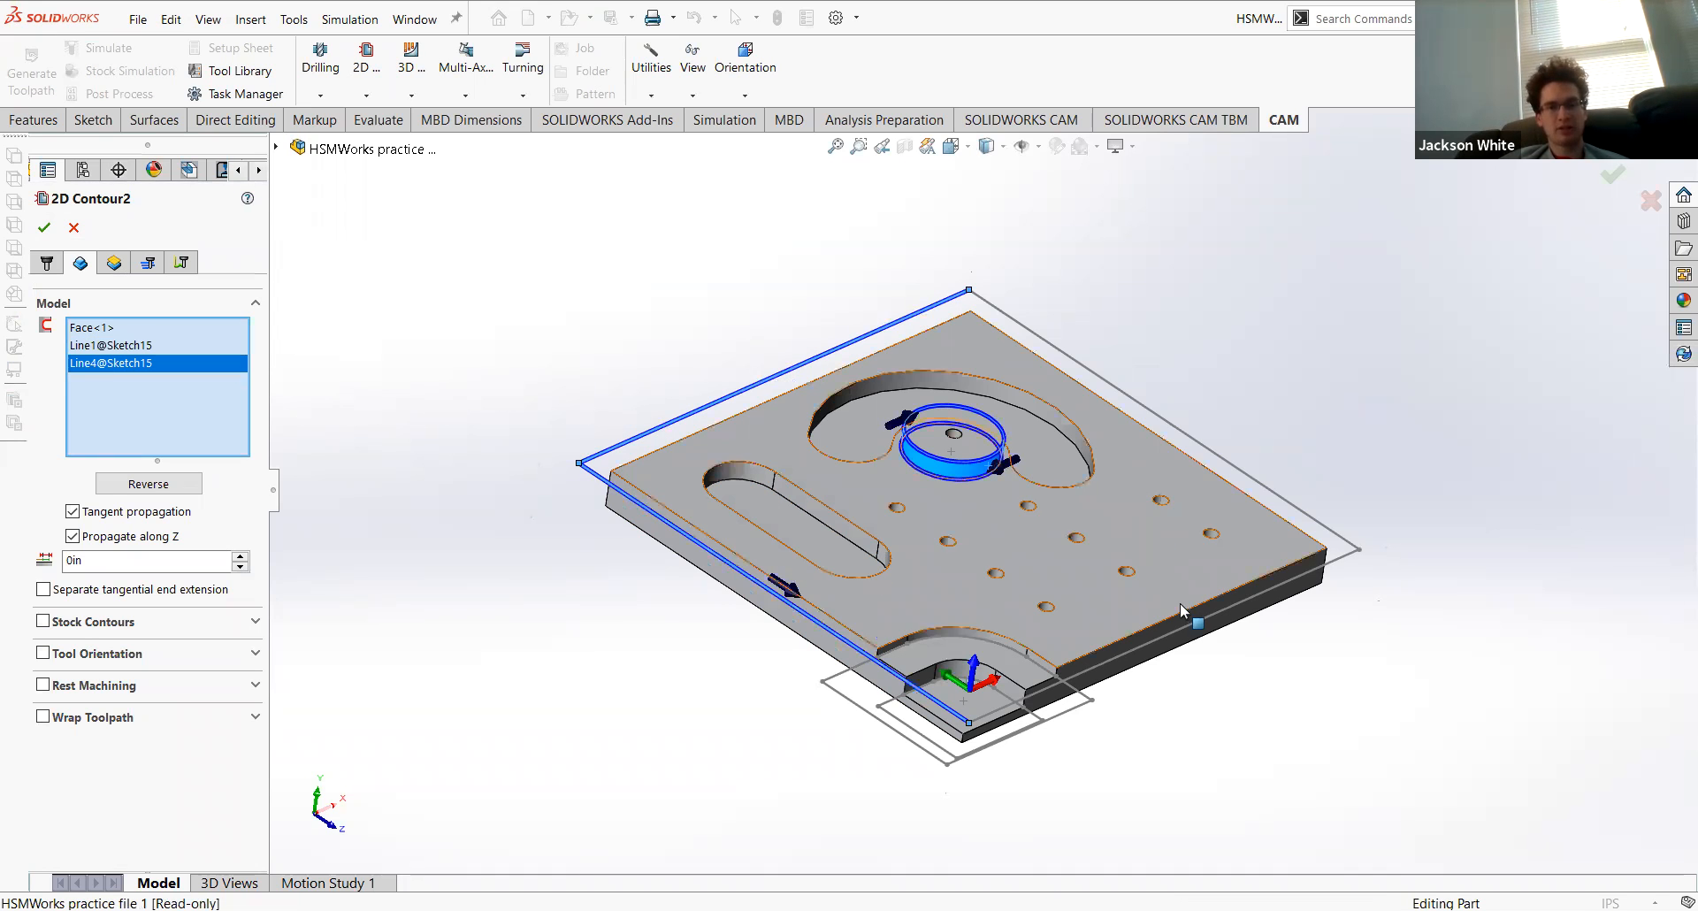
{"action": "left_click", "coordinate": [1181, 628]}
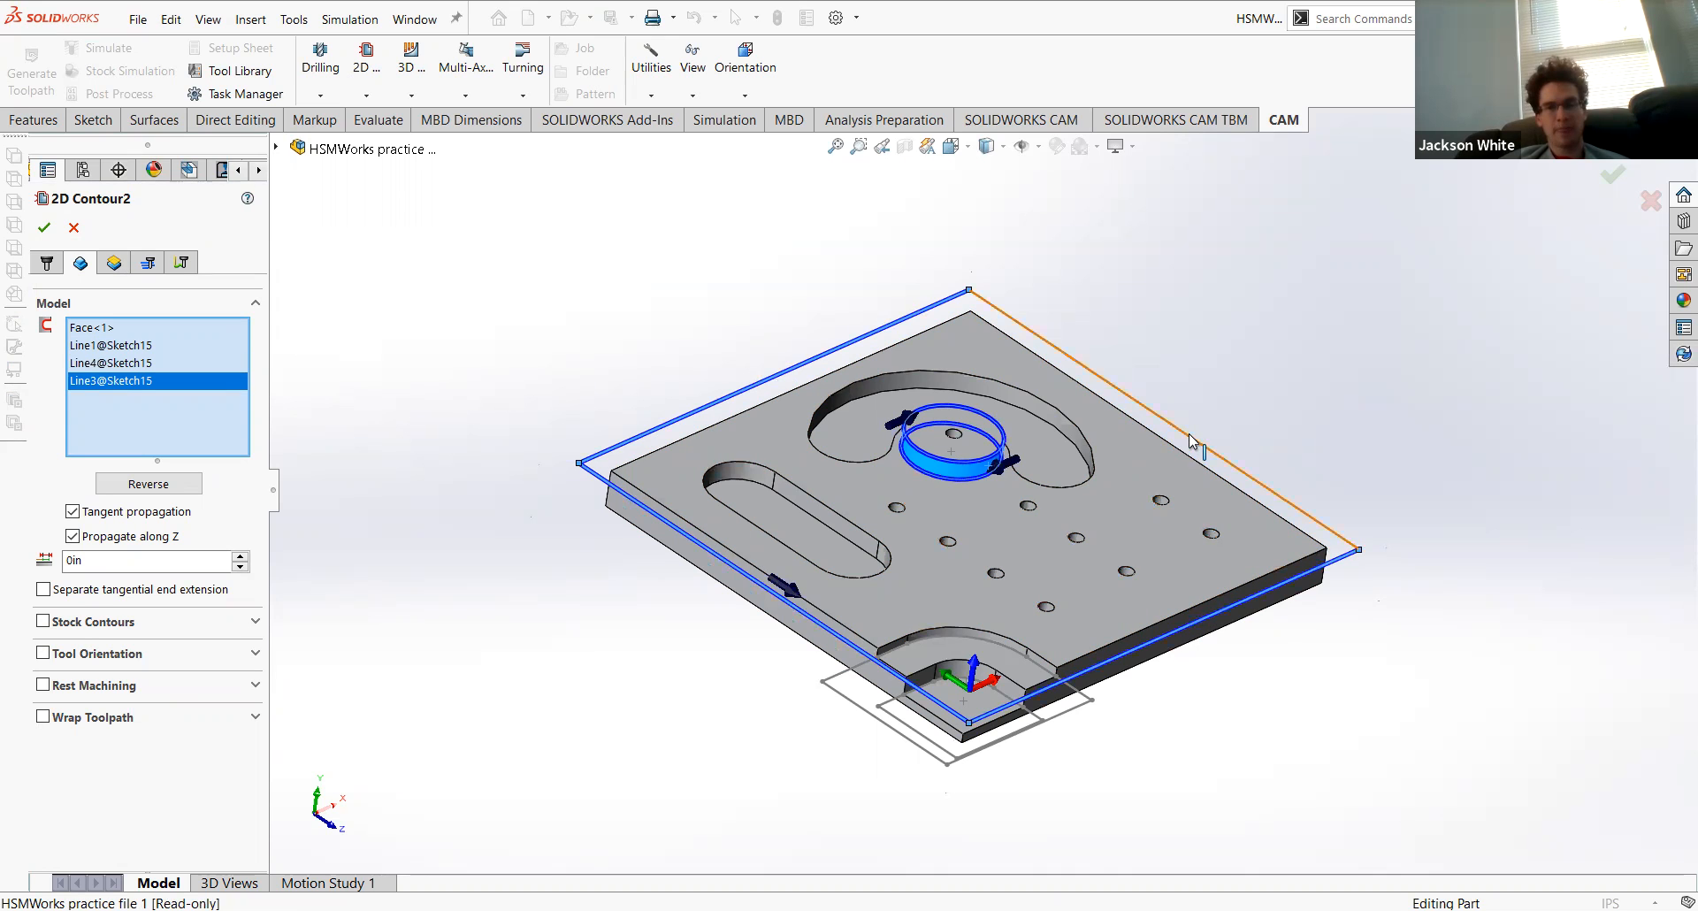
{"action": "left_click", "coordinate": [1191, 442]}
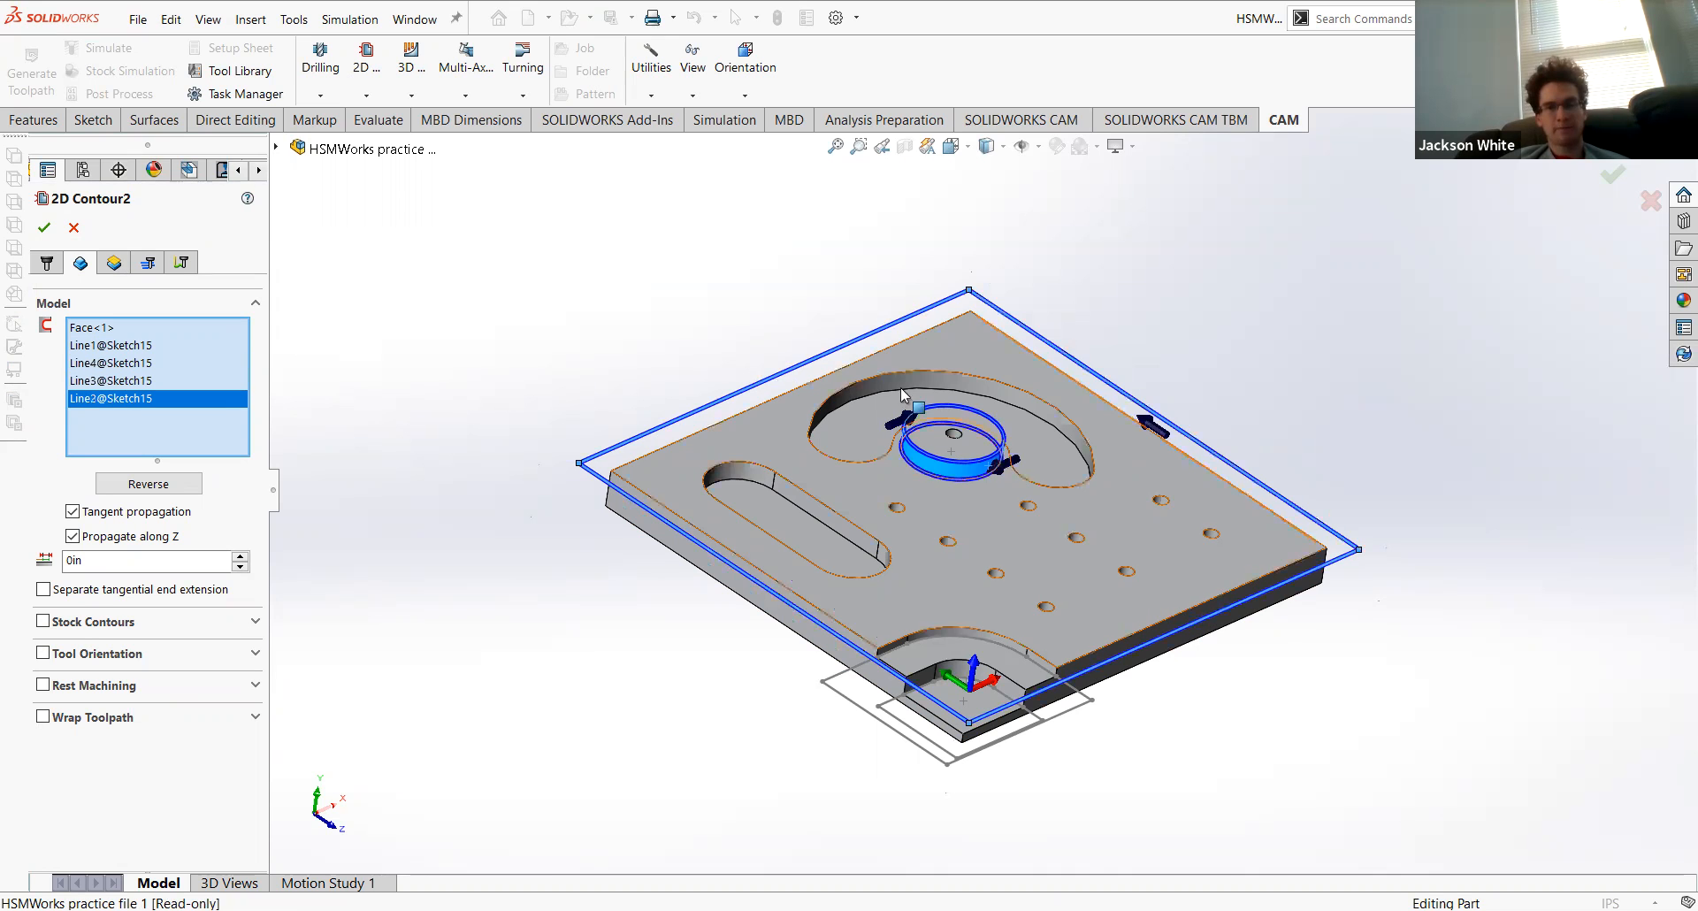
{"action": "left_click", "coordinate": [46, 229]}
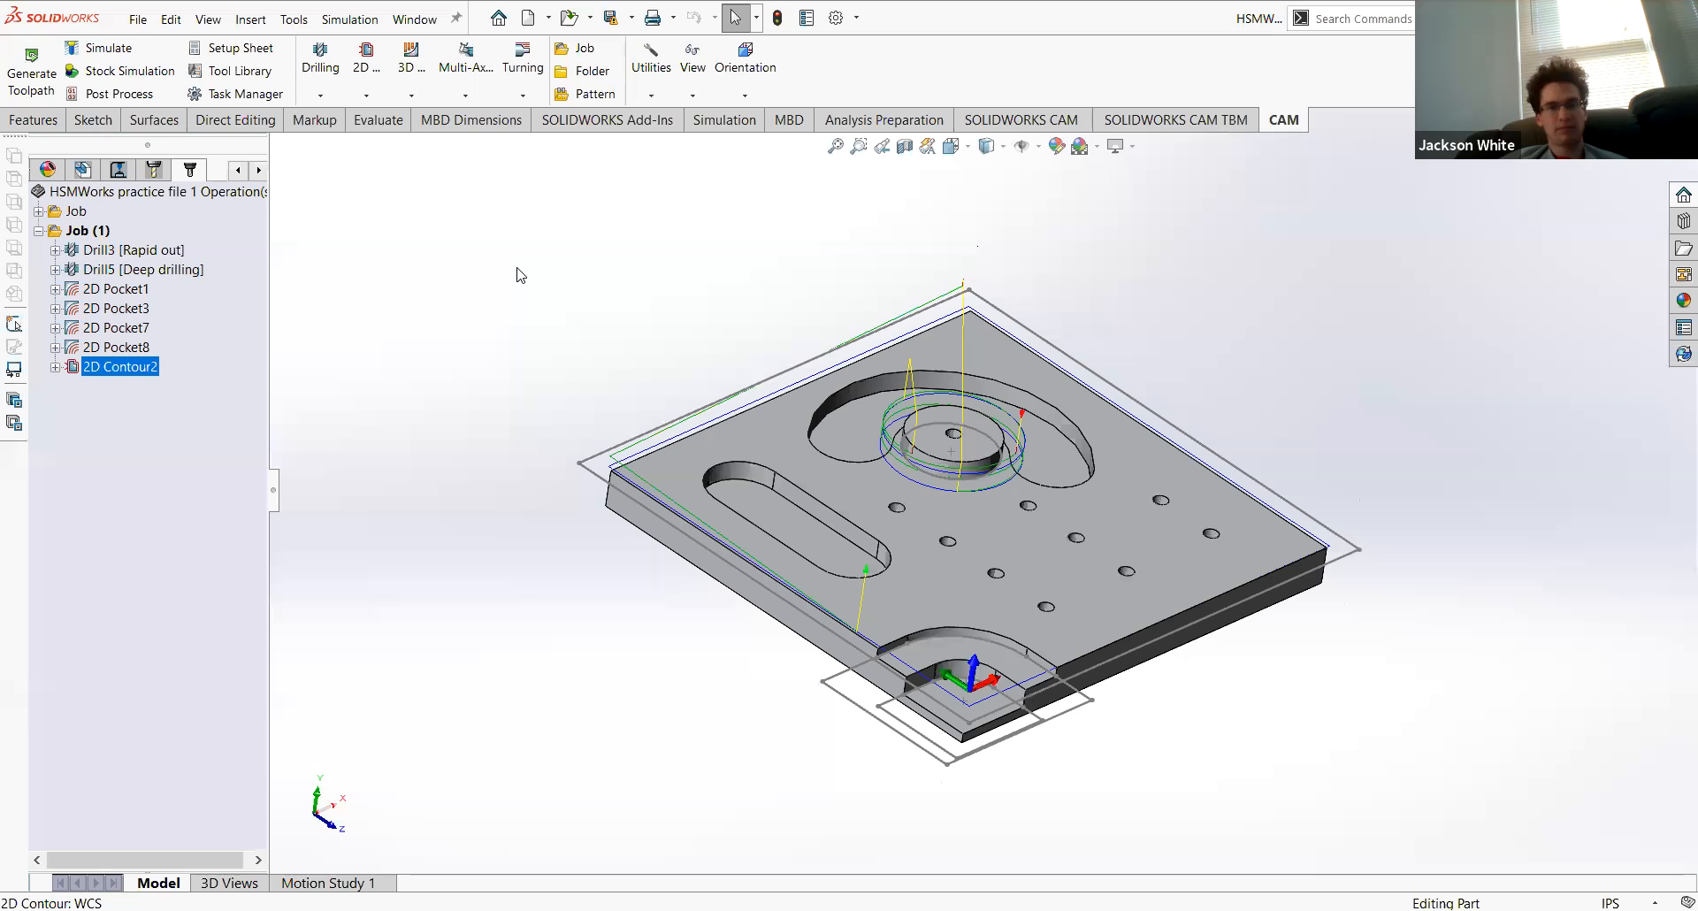
Step: Run the stock simulation of 2D Contour2 with the plate perimeter and round boss contours, and close it
{"action": "mouse_move", "coordinate": [758, 326]}
{"action": "middle_mouse_down"}
{"action": "mouse_move", "coordinate": [766, 258]}
{"action": "mouse_move", "coordinate": [733, 325]}
{"action": "mouse_move", "coordinate": [739, 305]}
{"action": "middle_mouse_up"}
{"action": "left_click", "coordinate": [124, 71]}
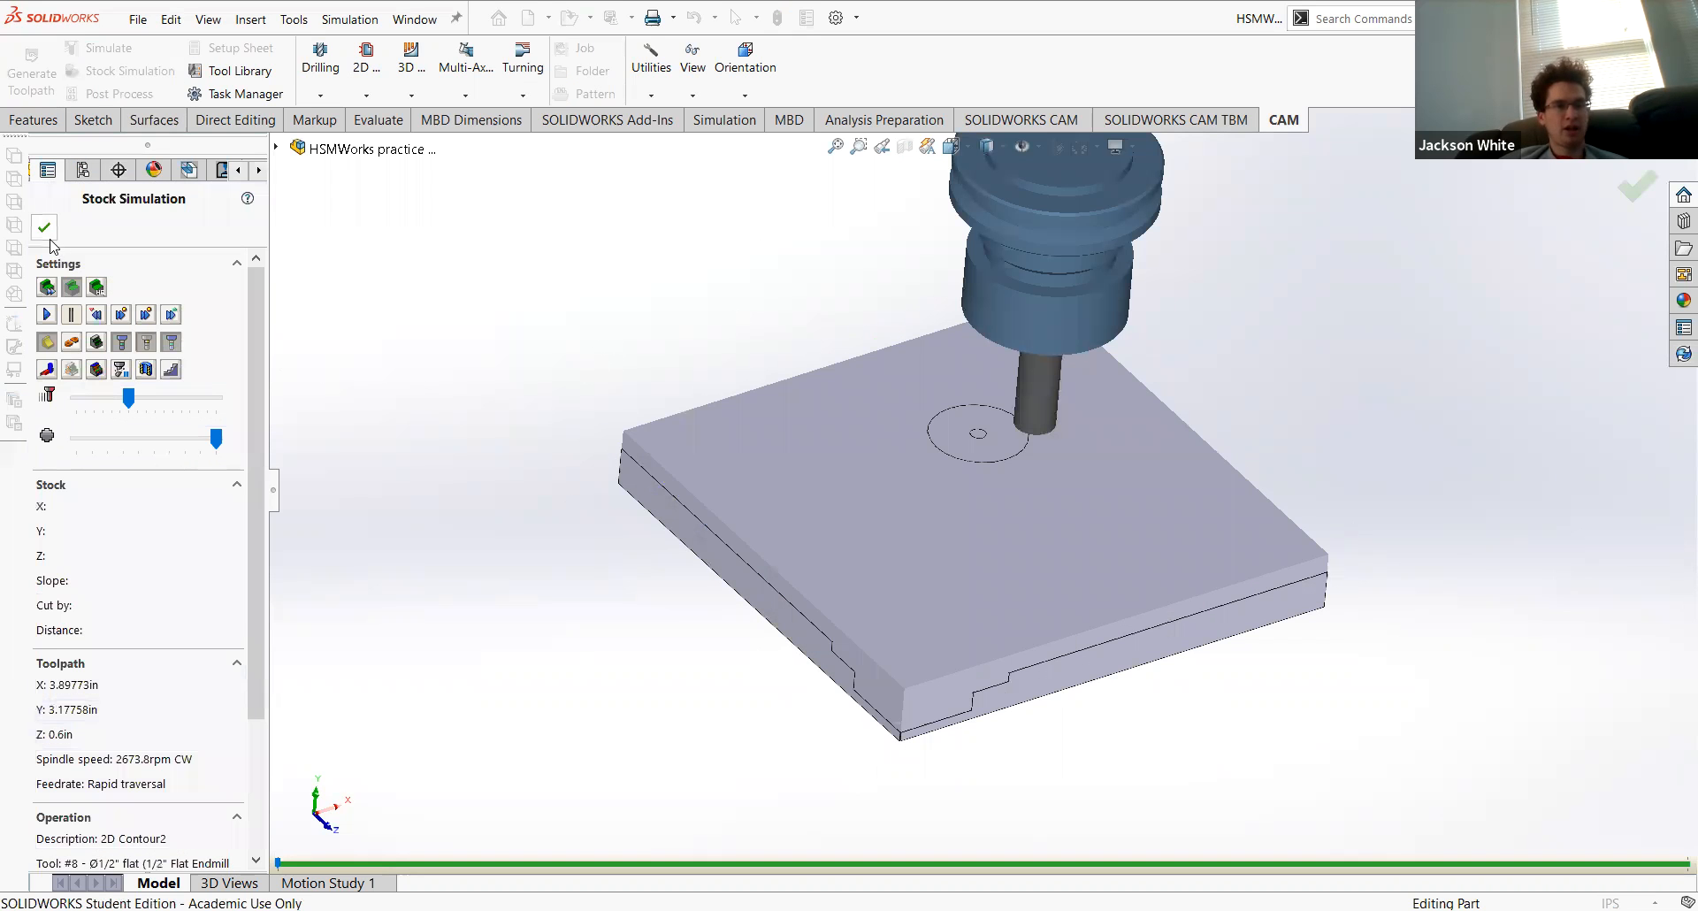
{"action": "left_click", "coordinate": [47, 314]}
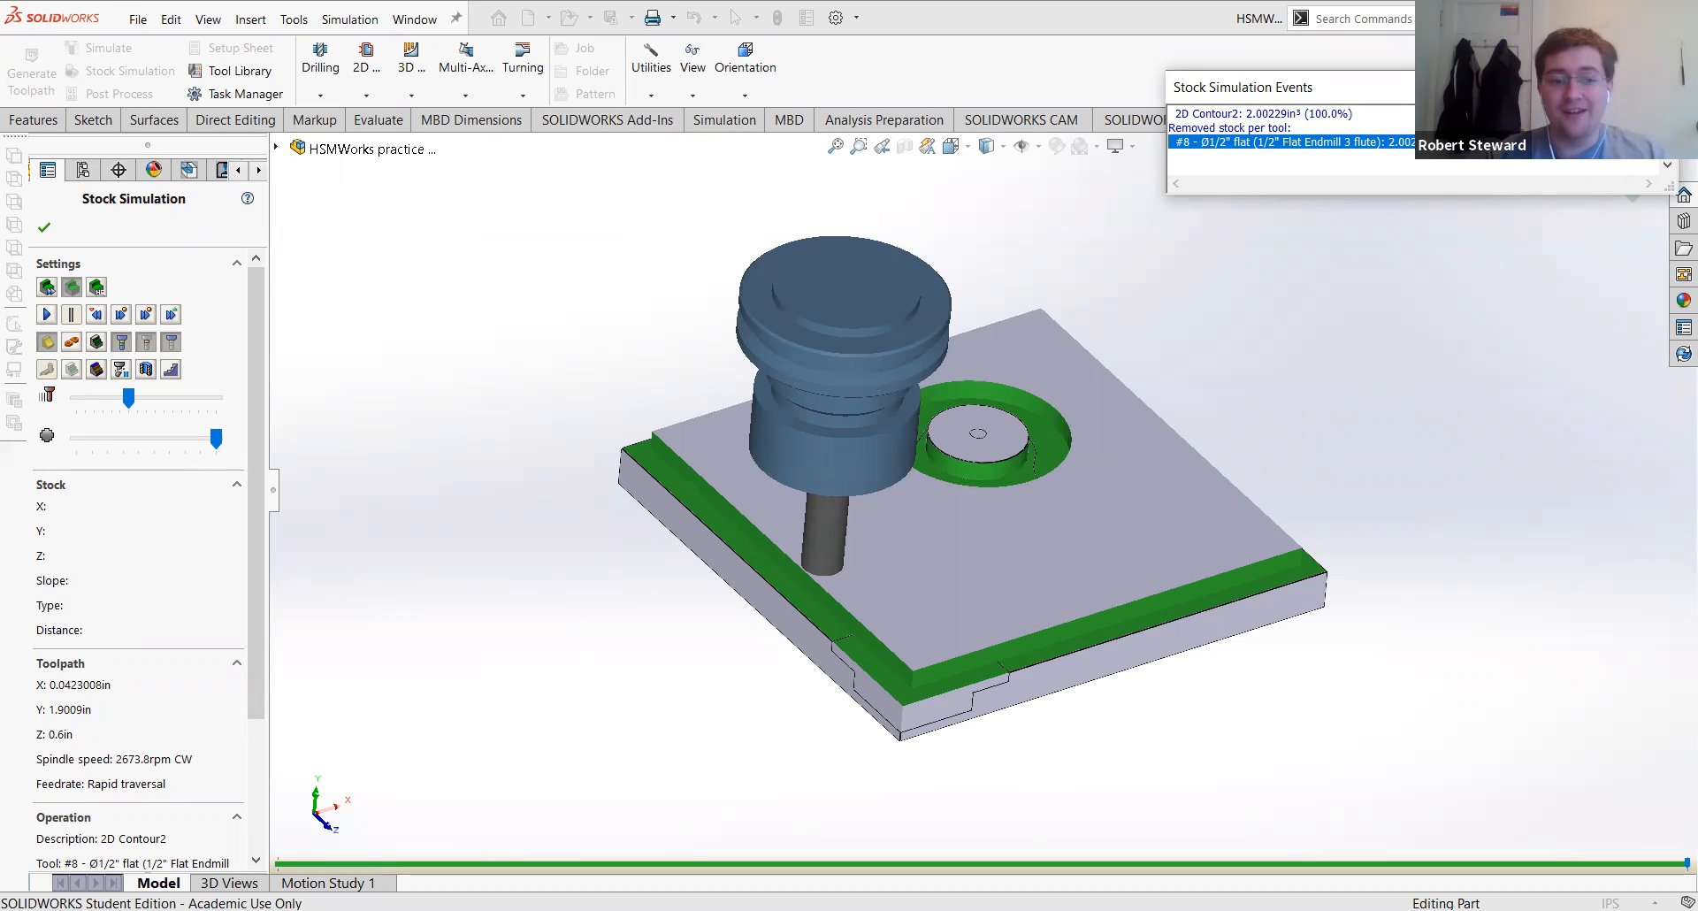
{"action": "left_click", "coordinate": [1659, 87]}
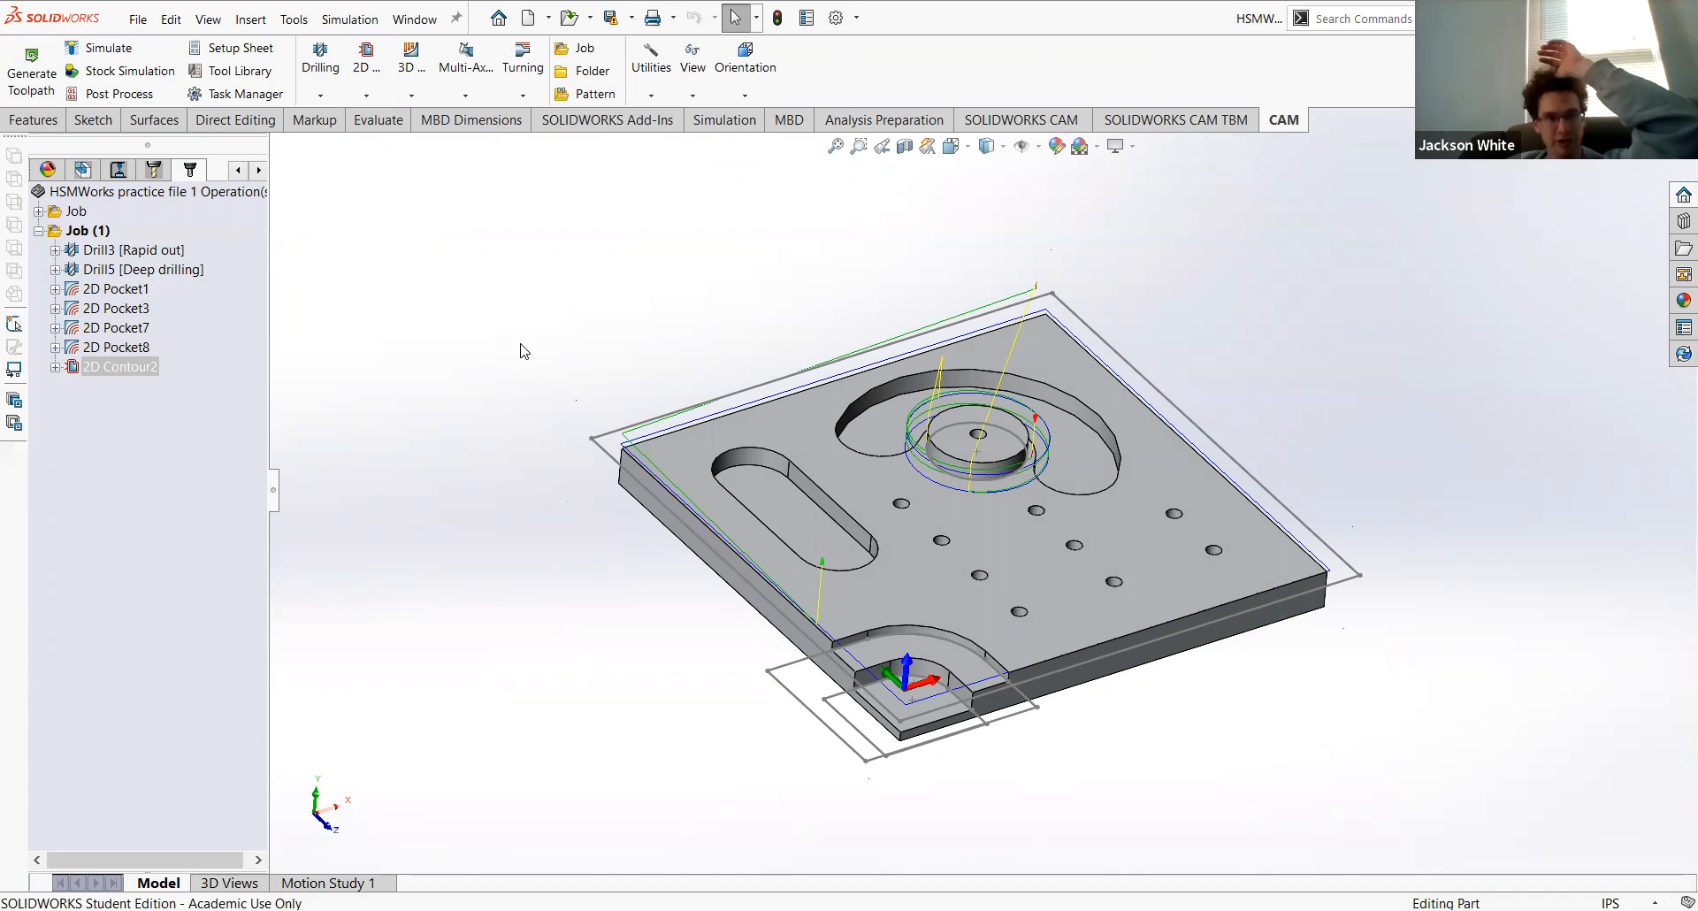
Step: Delete the 2D Contour2 operation from Job (1) and confirm the deletion
{"action": "left_click", "coordinate": [121, 368]}
{"action": "right_click", "coordinate": [120, 366]}
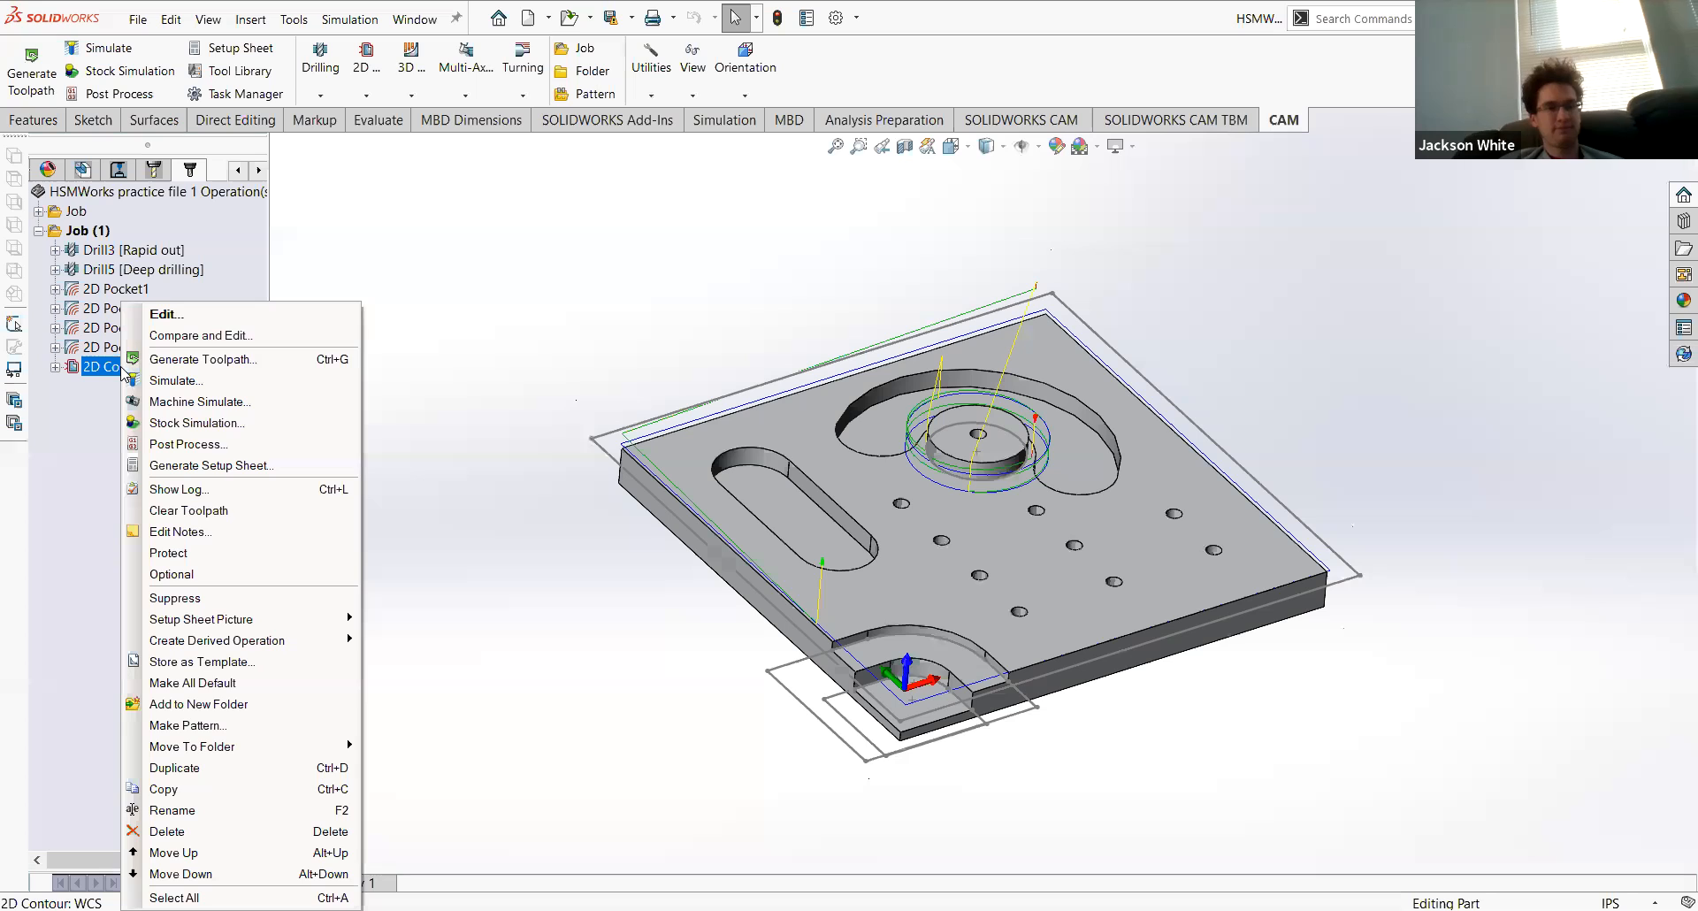
{"action": "left_click", "coordinate": [317, 315]}
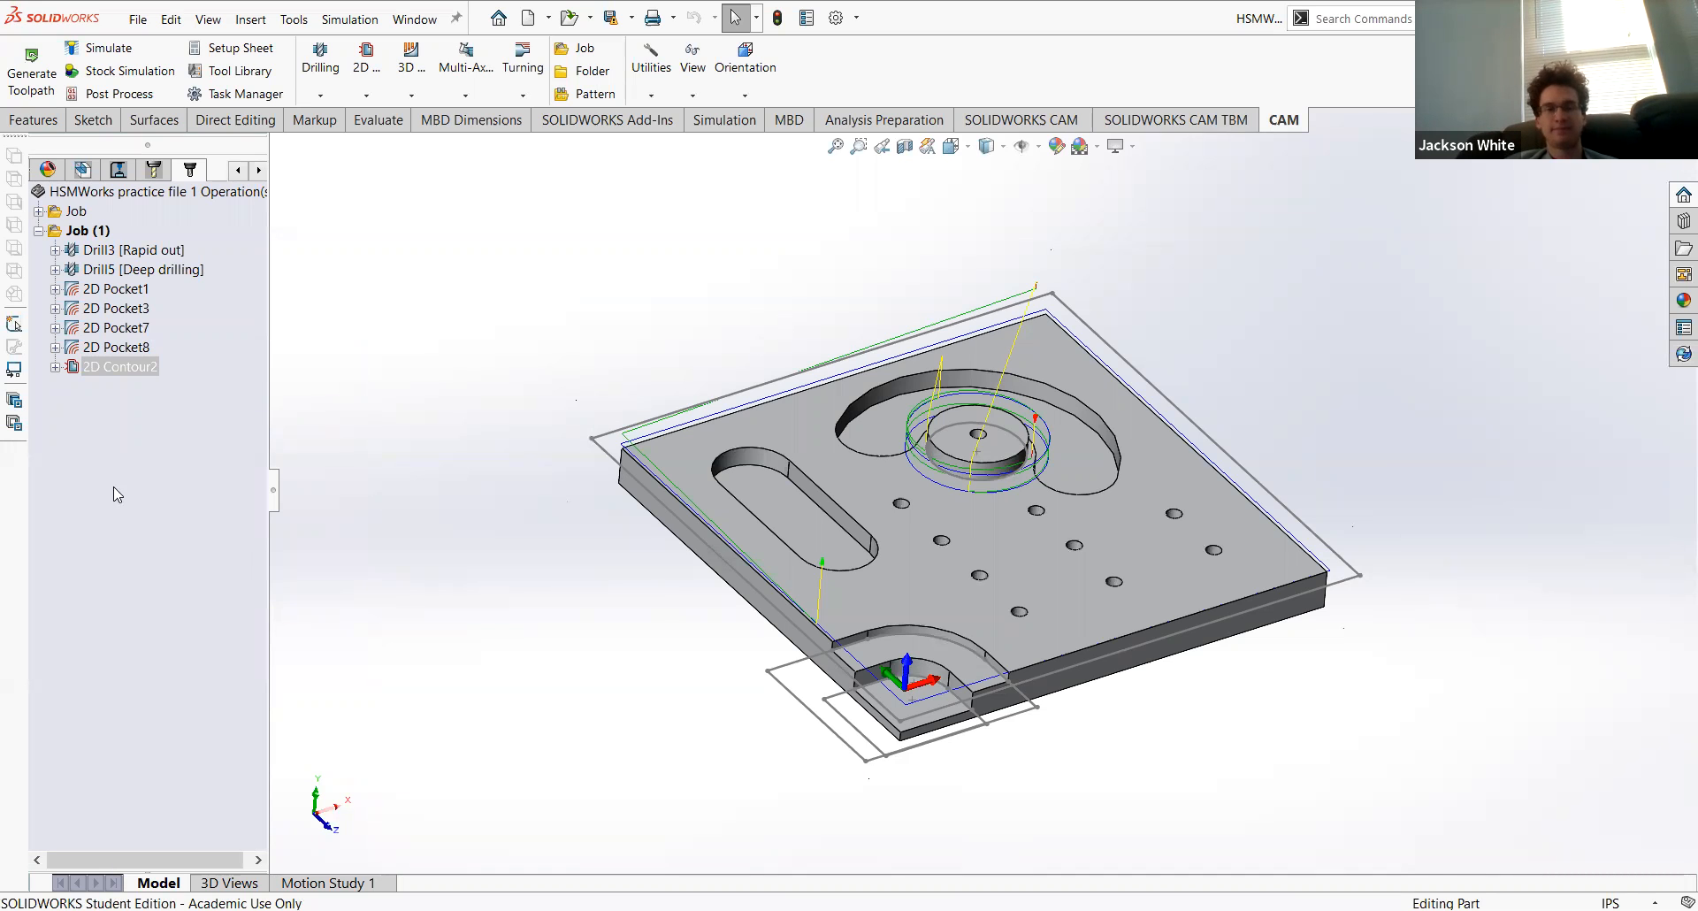
{"action": "right_click", "coordinate": [99, 367]}
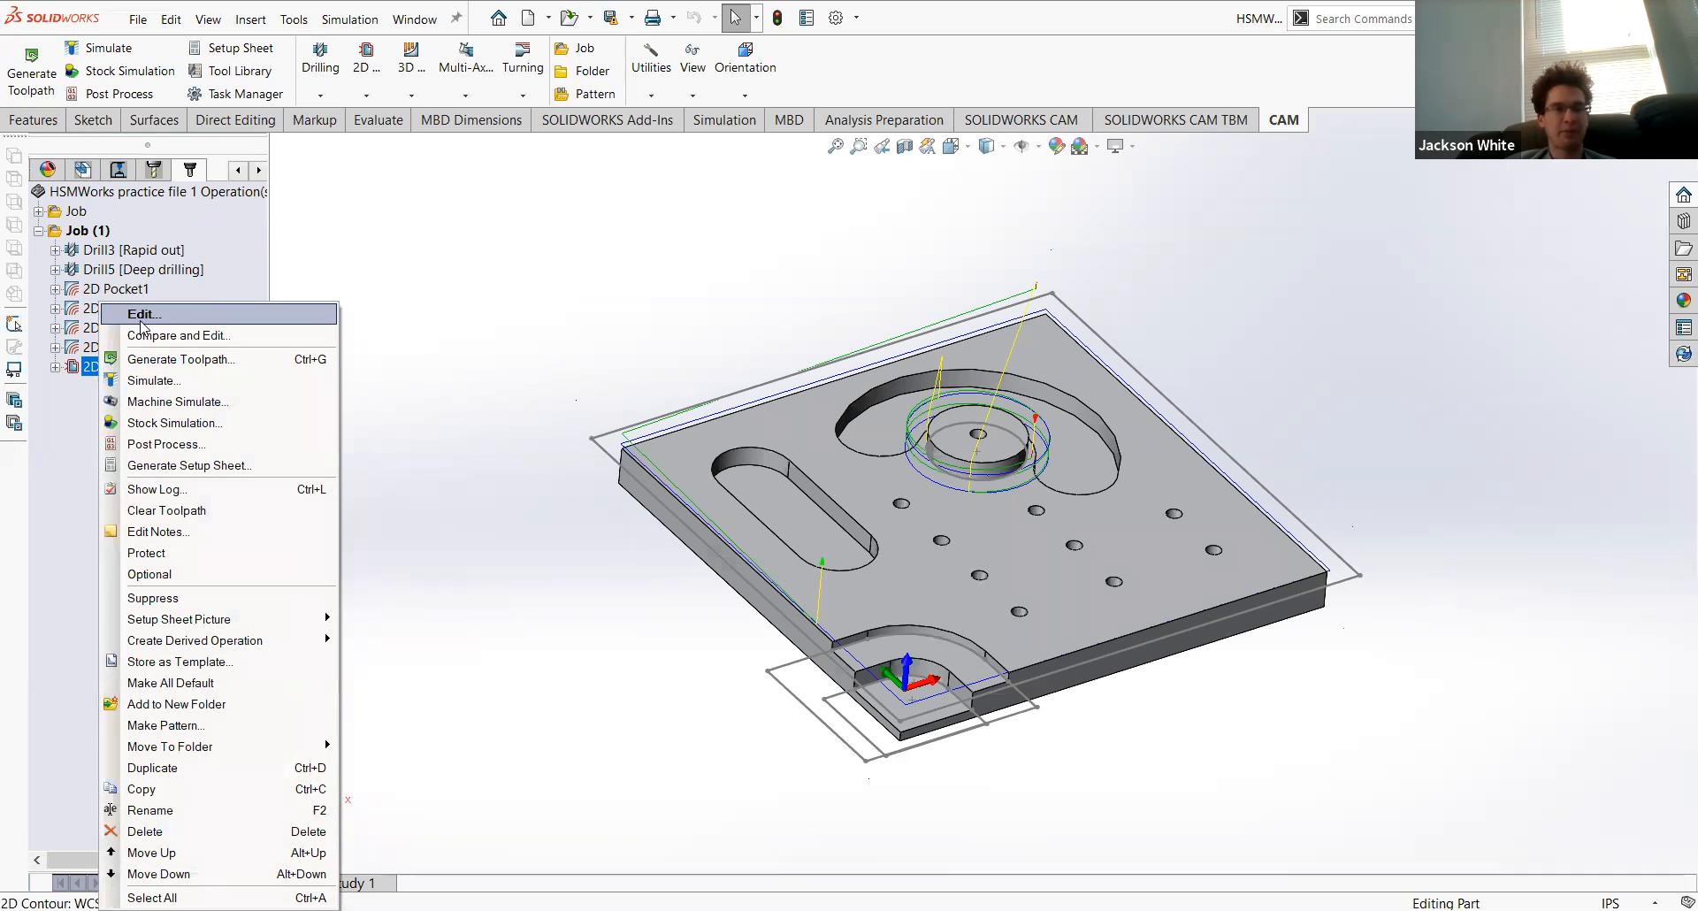
{"action": "left_click", "coordinate": [168, 832]}
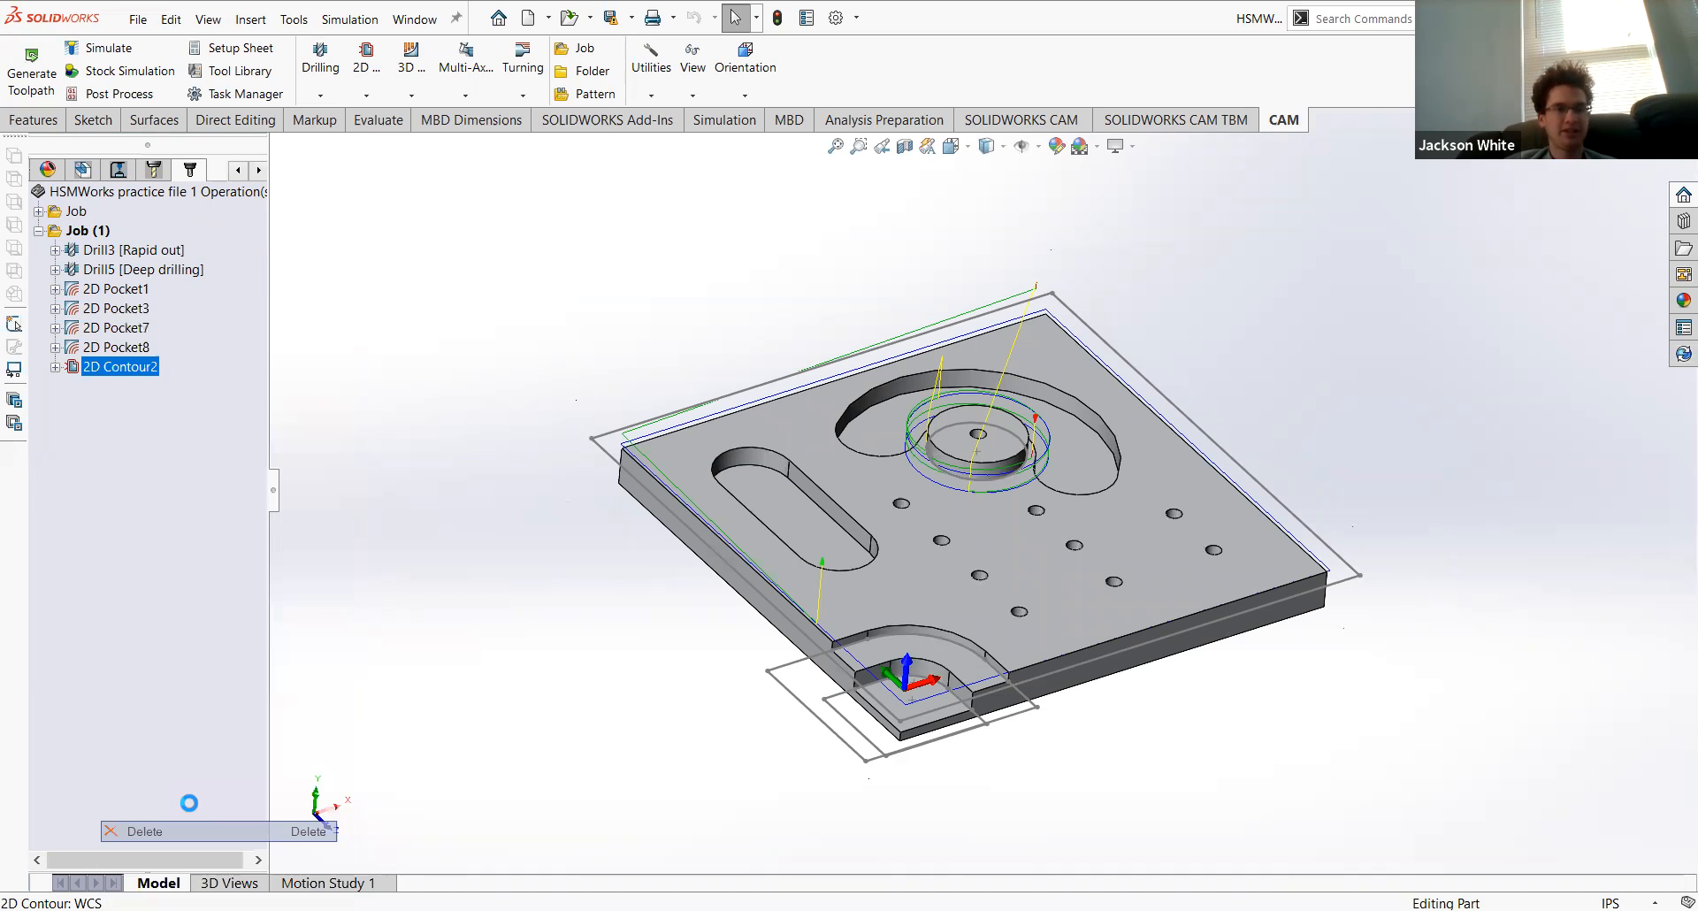
{"action": "left_click", "coordinate": [899, 515]}
{"action": "right_click", "coordinate": [166, 392]}
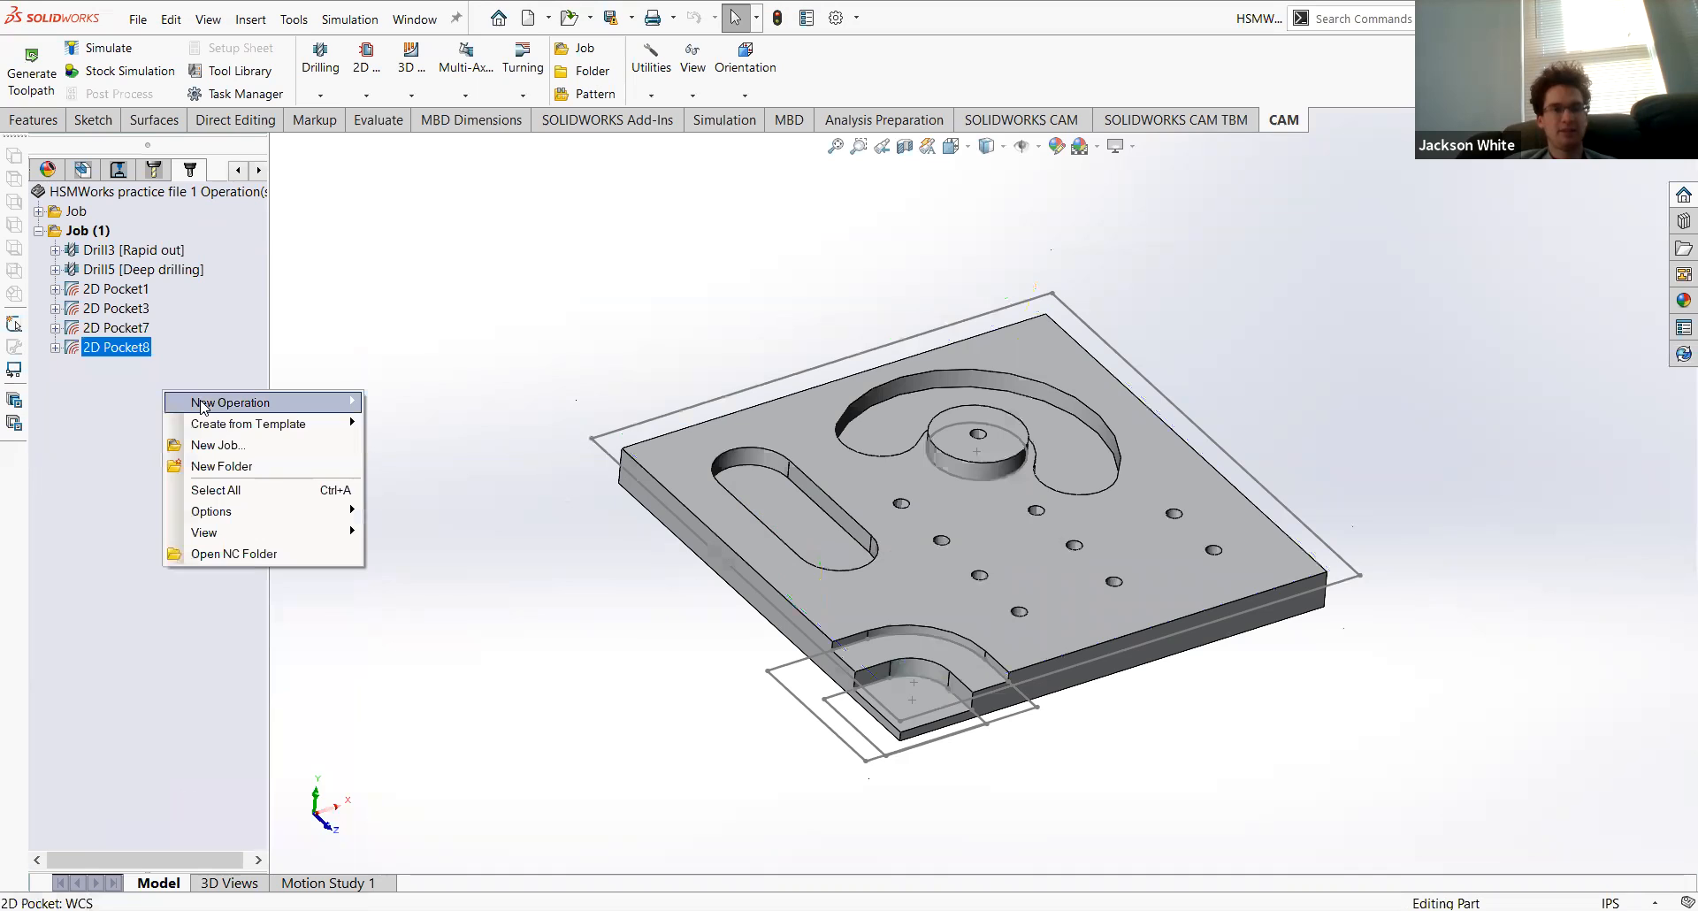
{"action": "mouse_move", "coordinate": [266, 403]}
{"action": "mouse_move", "coordinate": [421, 427]}
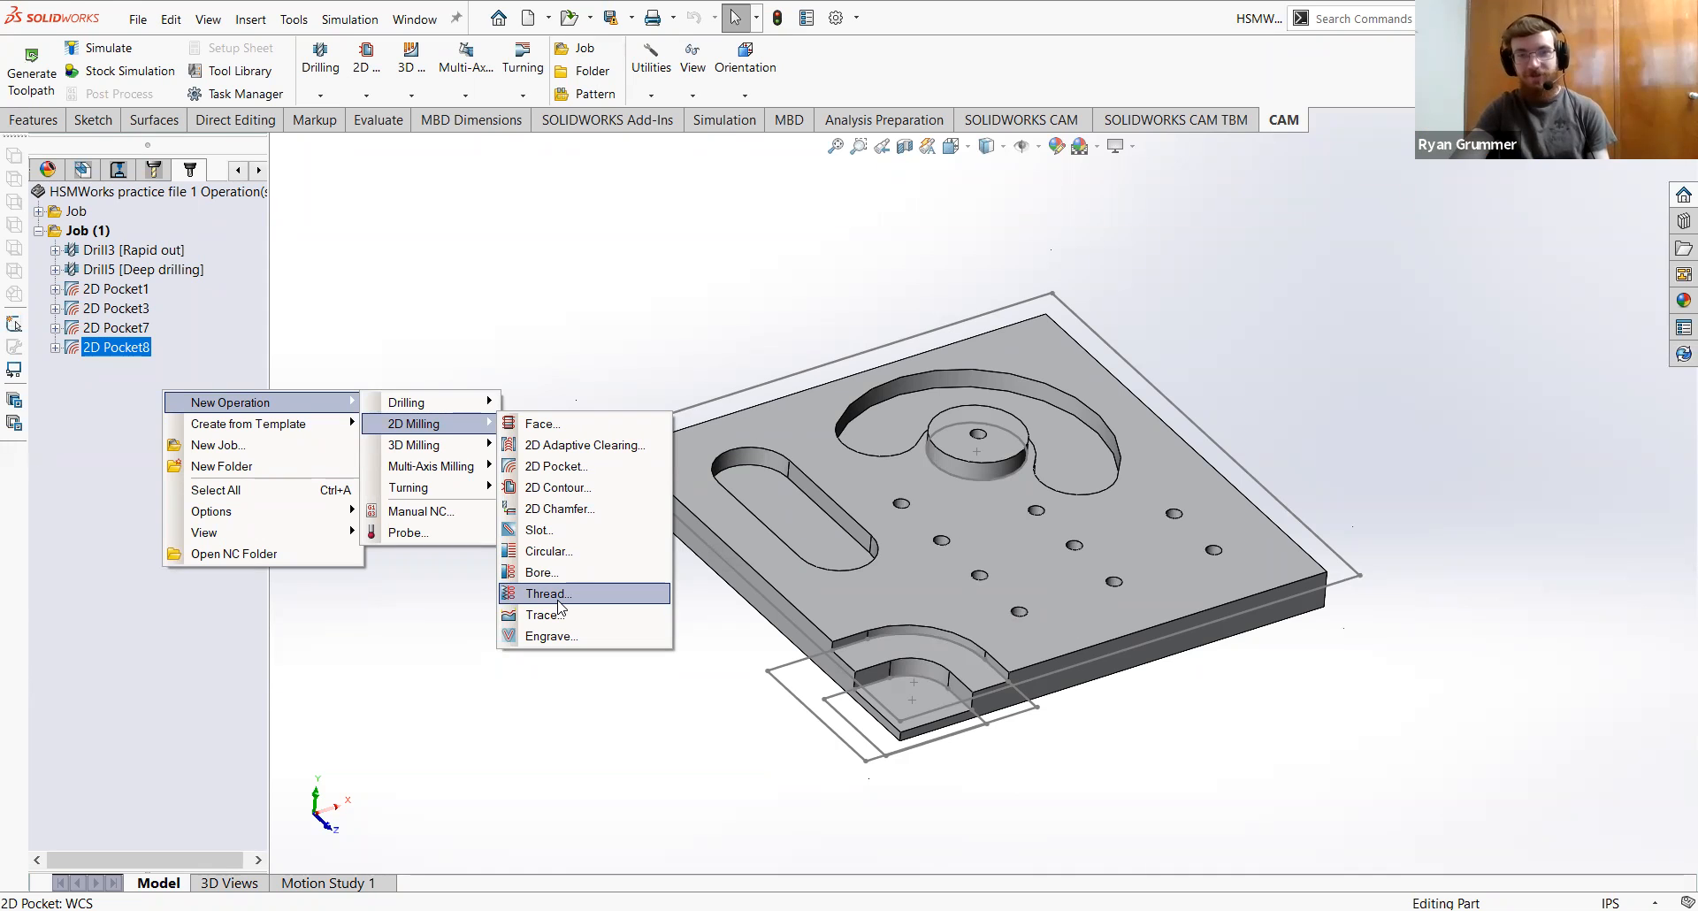
{"action": "left_click", "coordinate": [510, 375]}
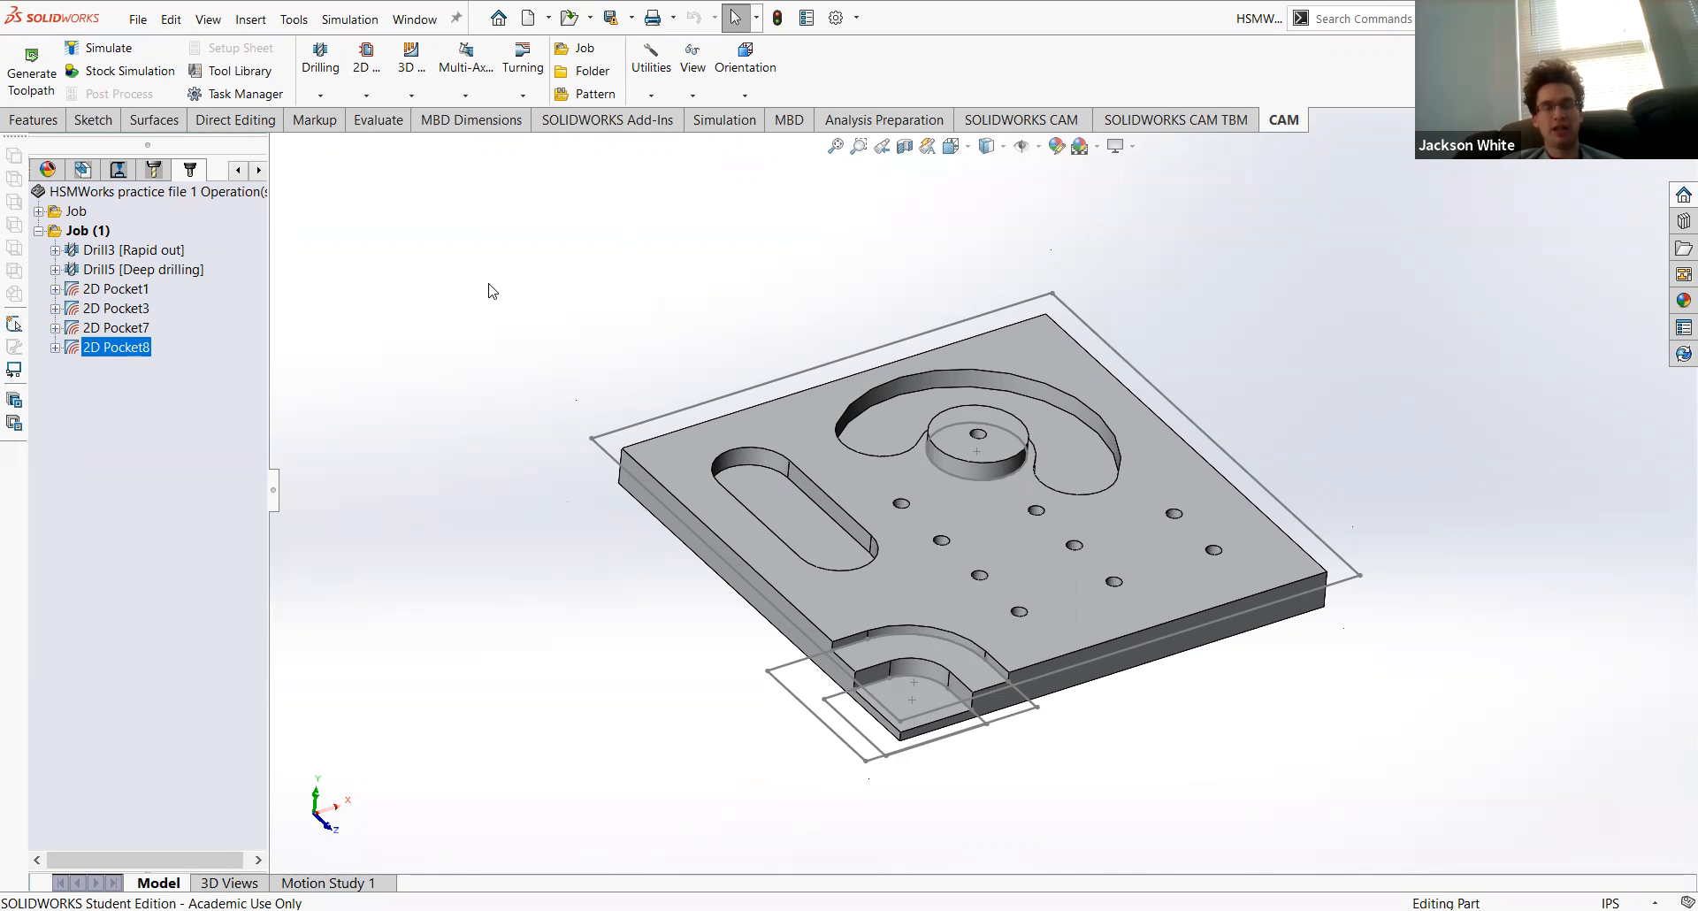
{"action": "middle_click_drag", "start_coordinate": [588, 324], "coordinate": [531, 314]}
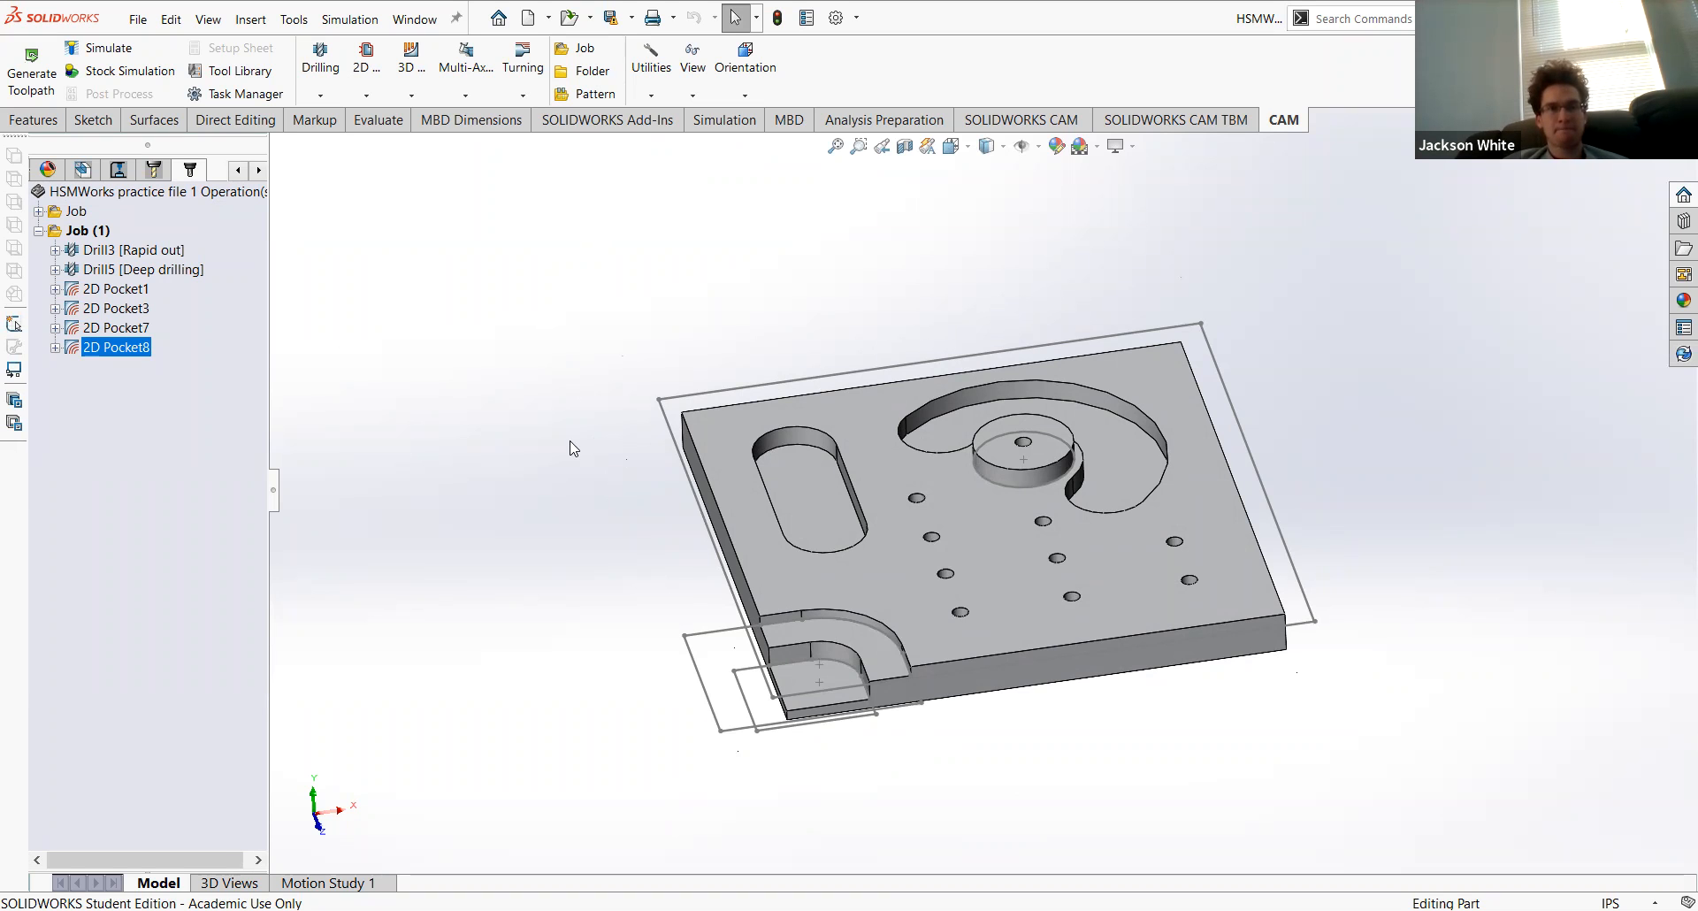
{"action": "middle_click_drag", "start_coordinate": [573, 448], "coordinate": [576, 615]}
{"action": "scroll", "coordinate": [579, 611], "scroll_direction": "down", "scroll_amount": 1}
{"action": "scroll", "coordinate": [1195, 525], "scroll_direction": "up", "scroll_amount": 2}
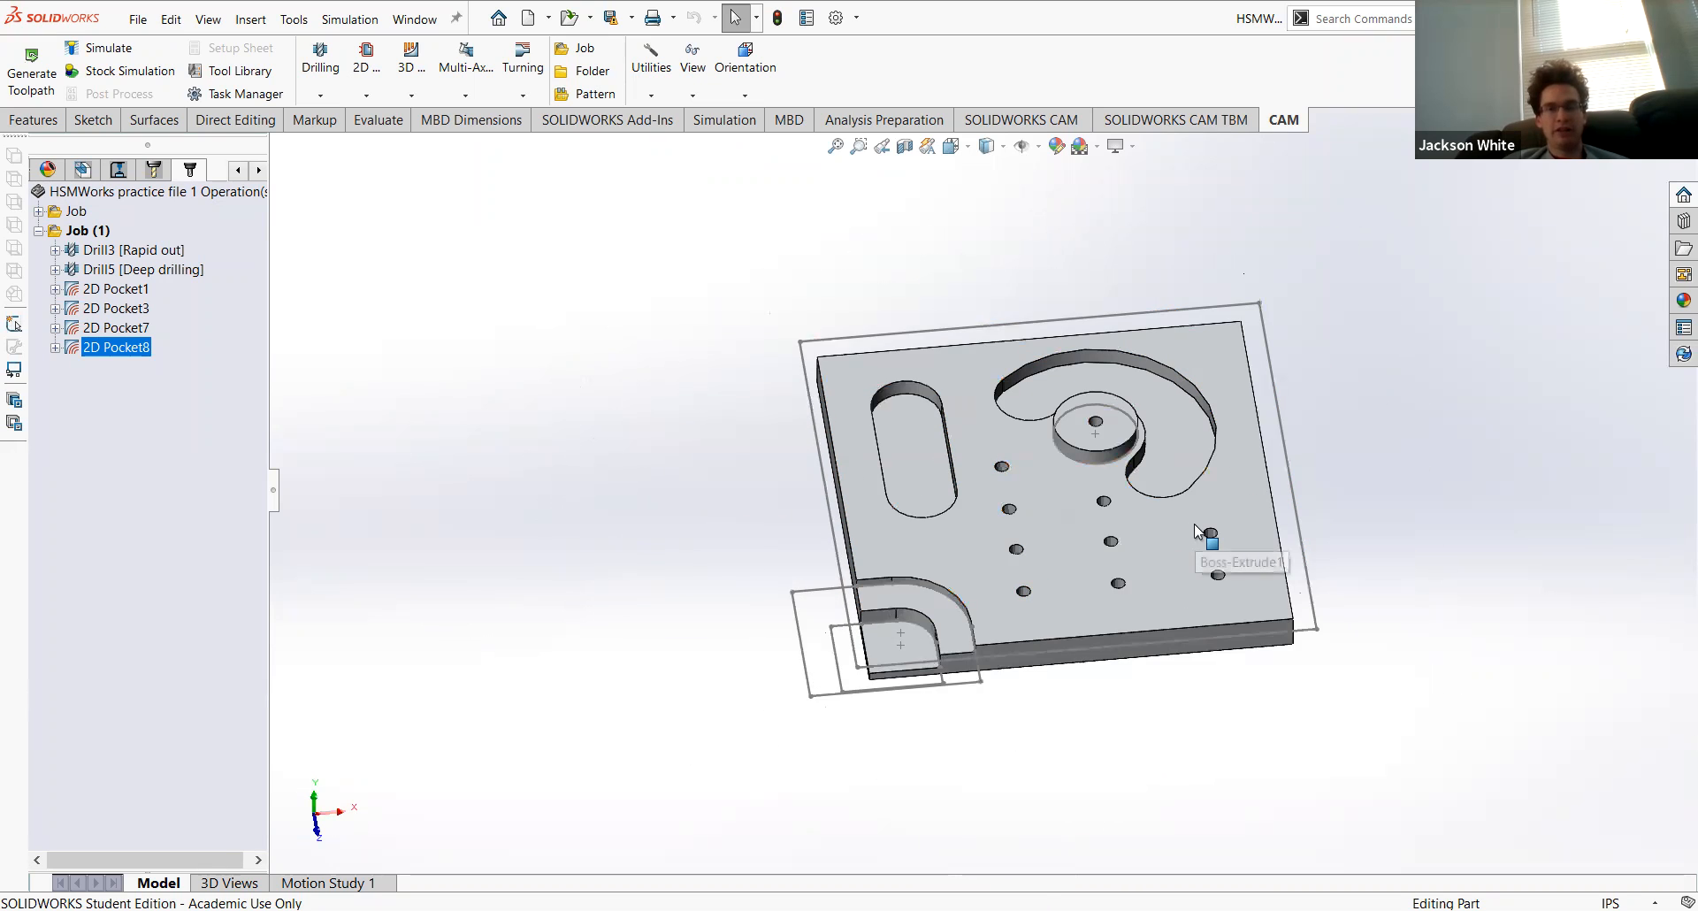
{"action": "scroll", "coordinate": [1195, 524], "scroll_direction": "down", "scroll_amount": 1}
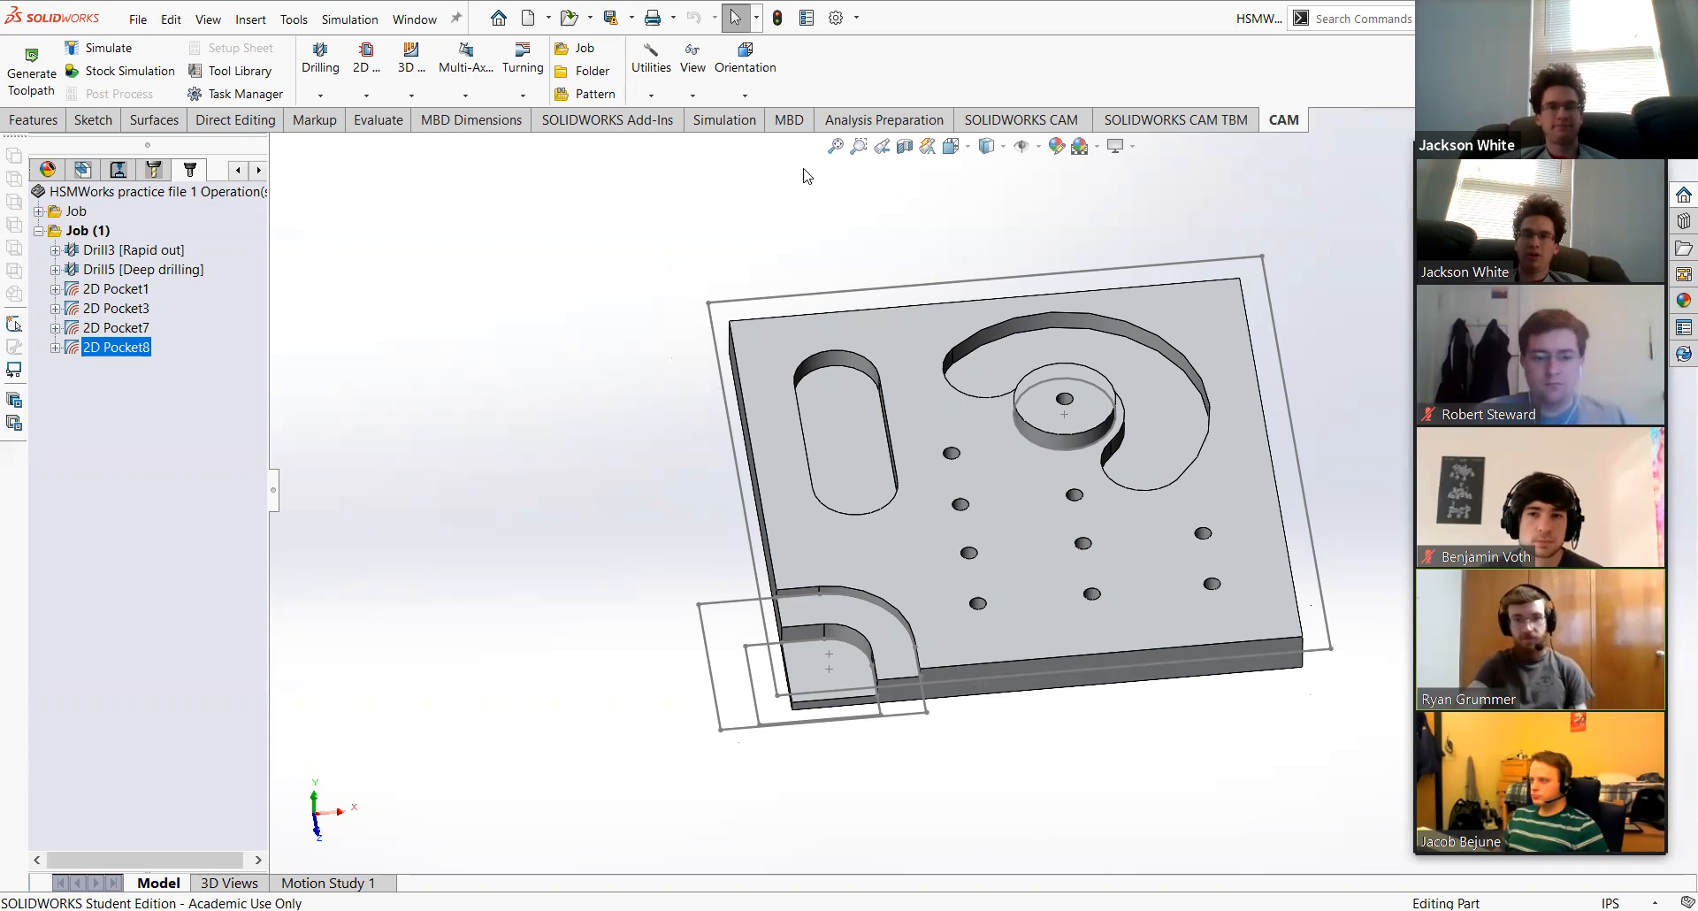
{"action": "left_click_drag", "start_coordinate": [1292, 212], "coordinate": [532, 612]}
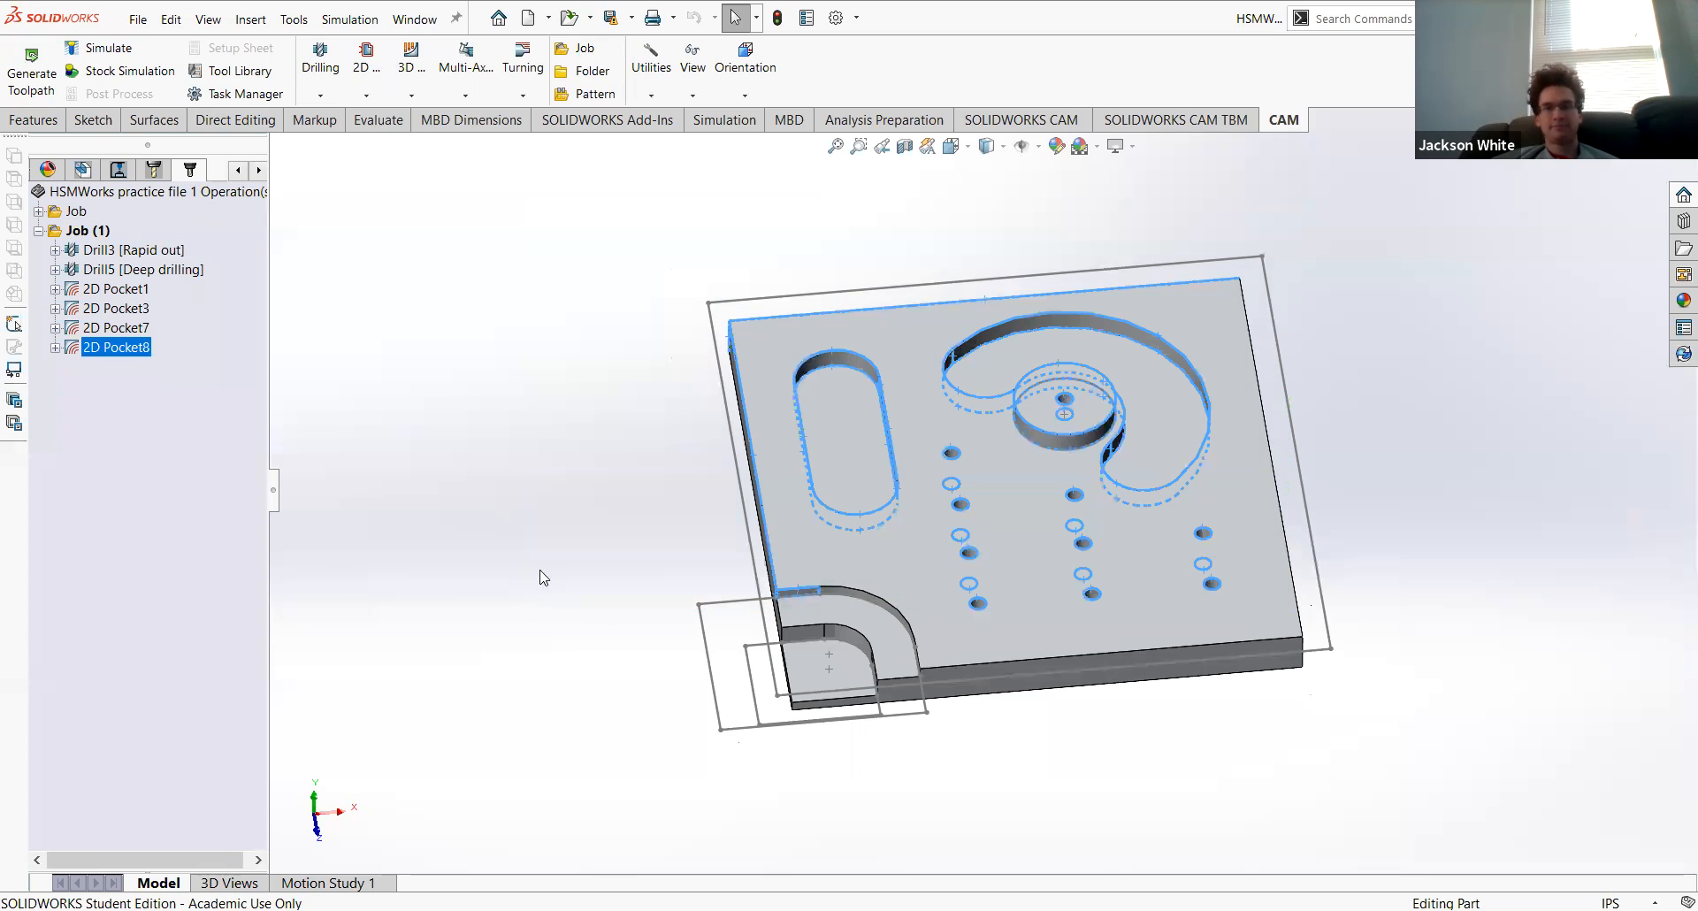
{"action": "left_click", "coordinate": [599, 444]}
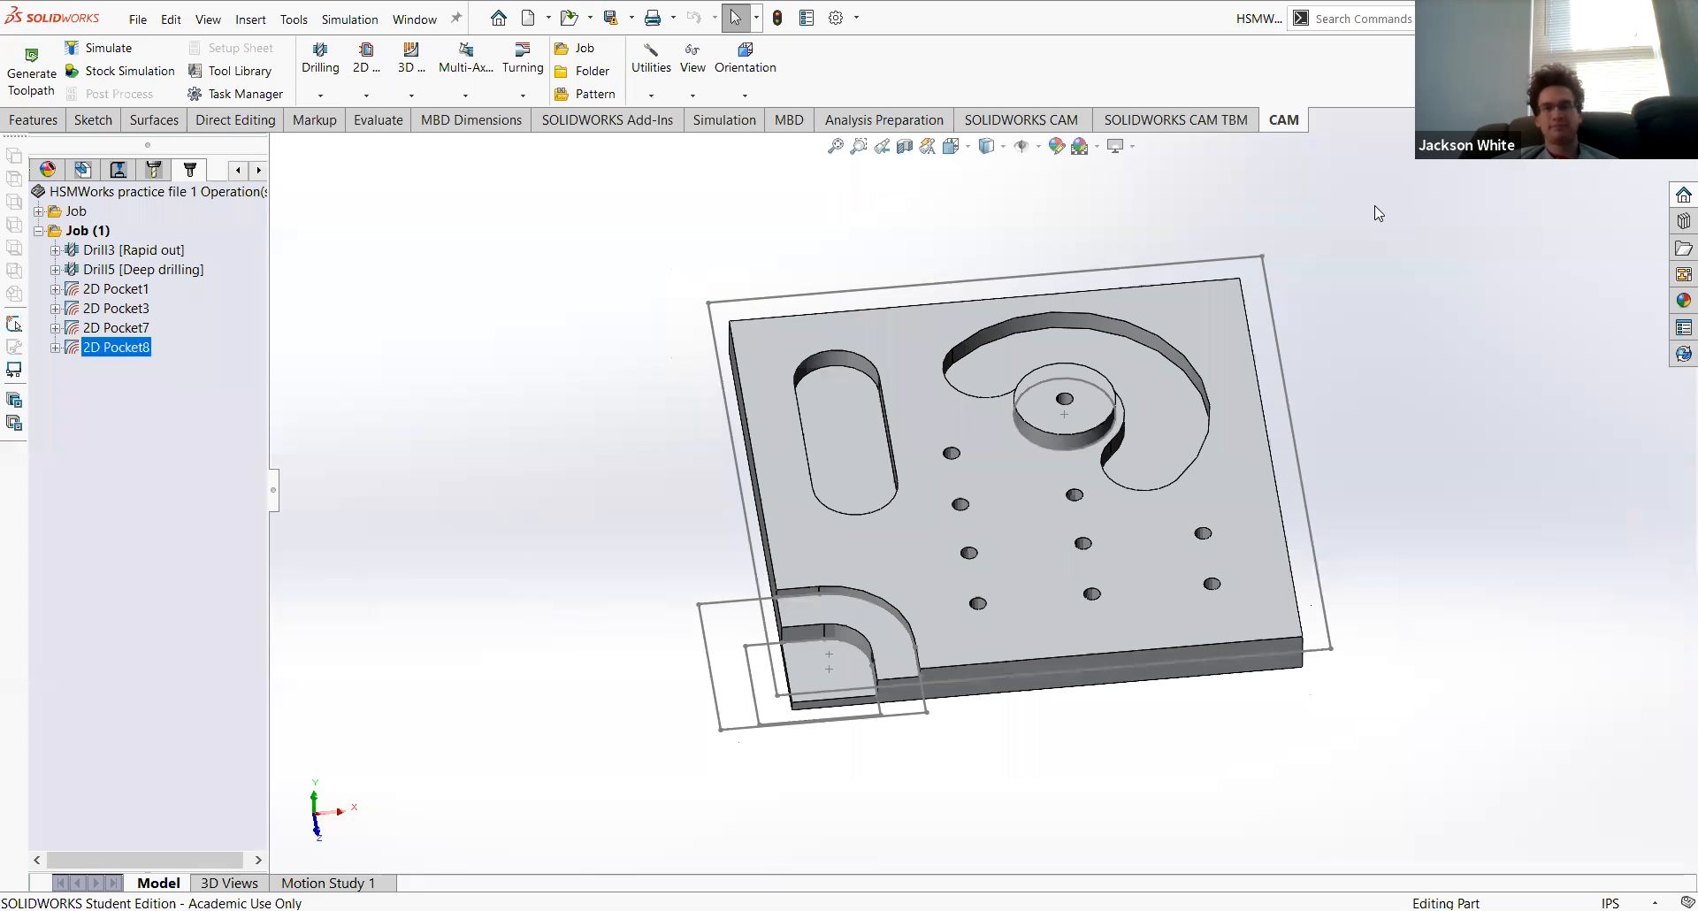